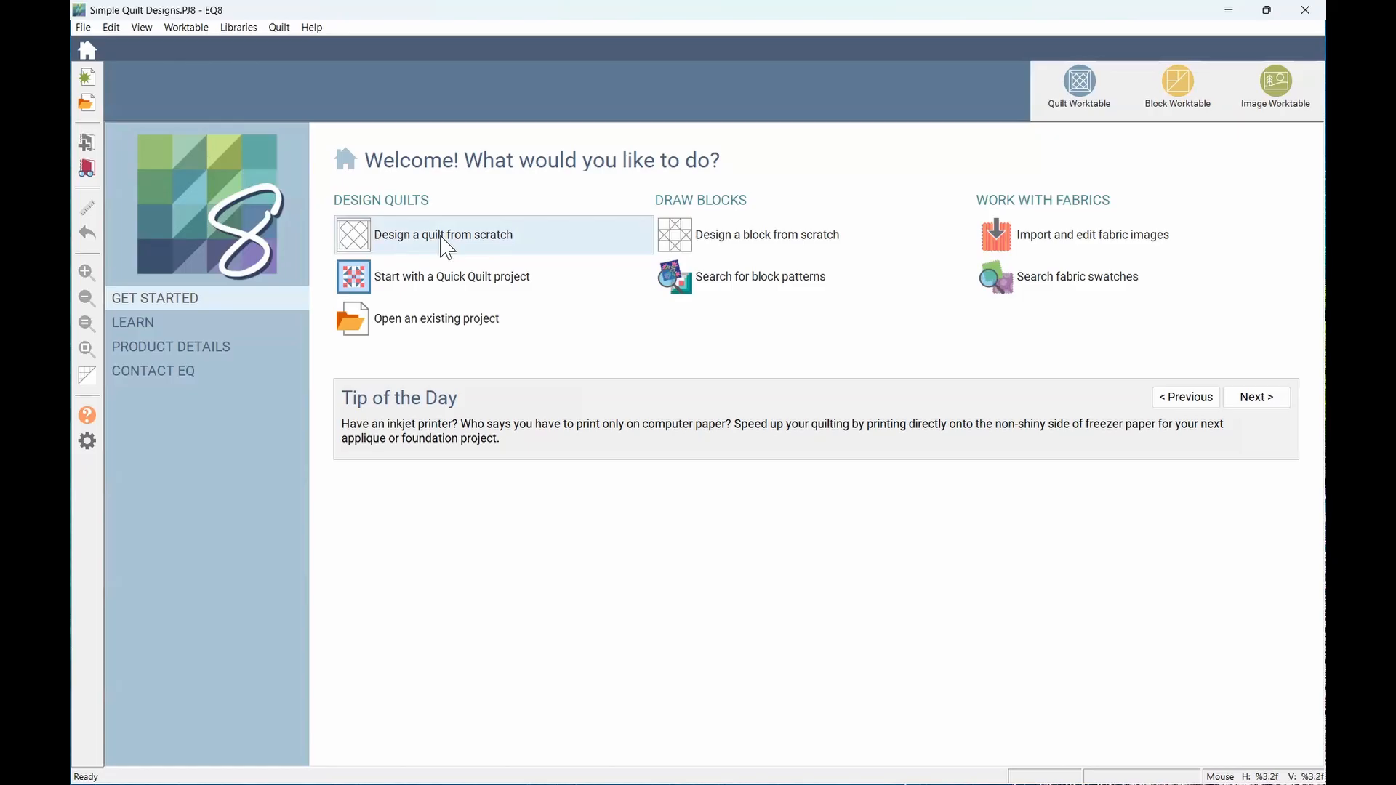
Start a quilt from scratch and preview the On-Point, Variable Point, Baby Blocks and Variable Blocks layout styles
{"action": "left_click", "coordinate": [445, 246]}
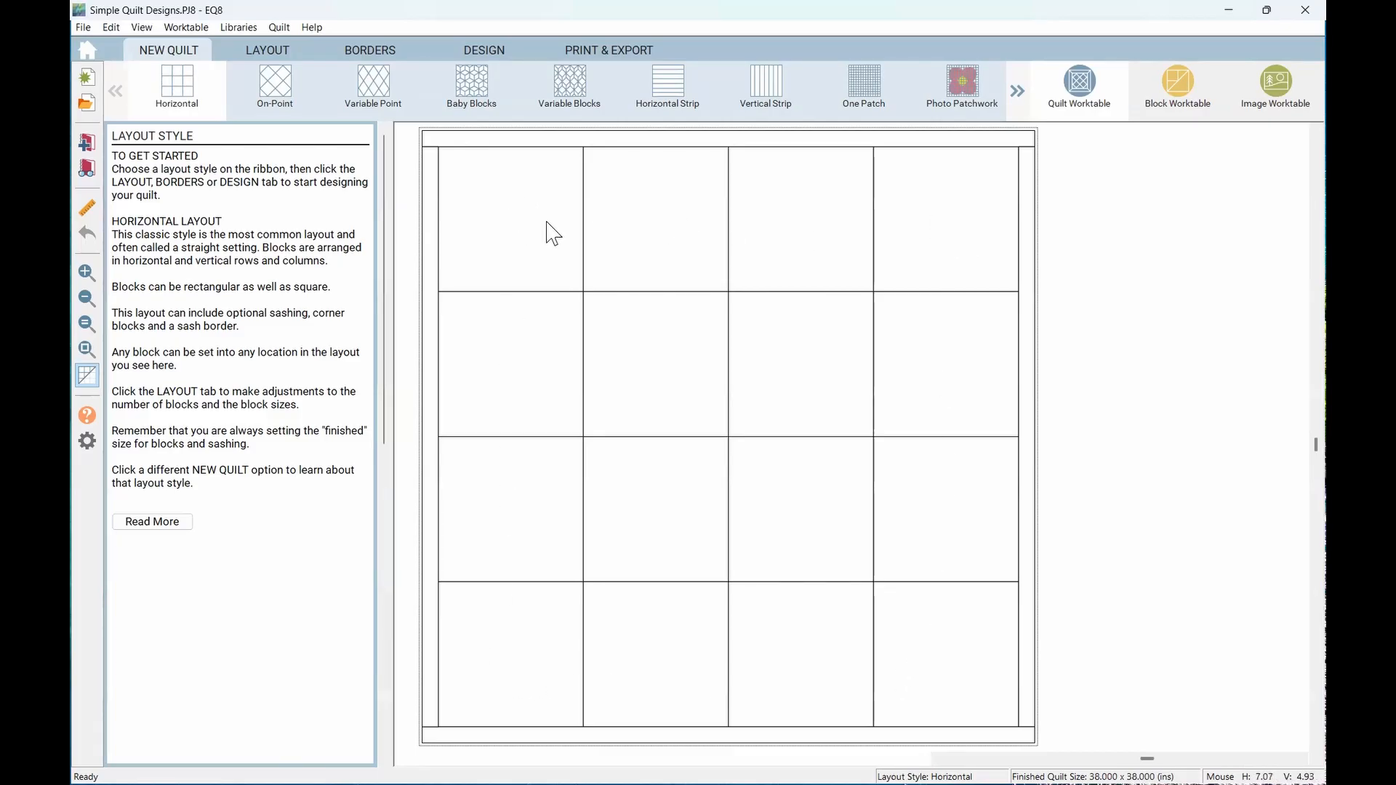
{"action": "left_click", "coordinate": [278, 93]}
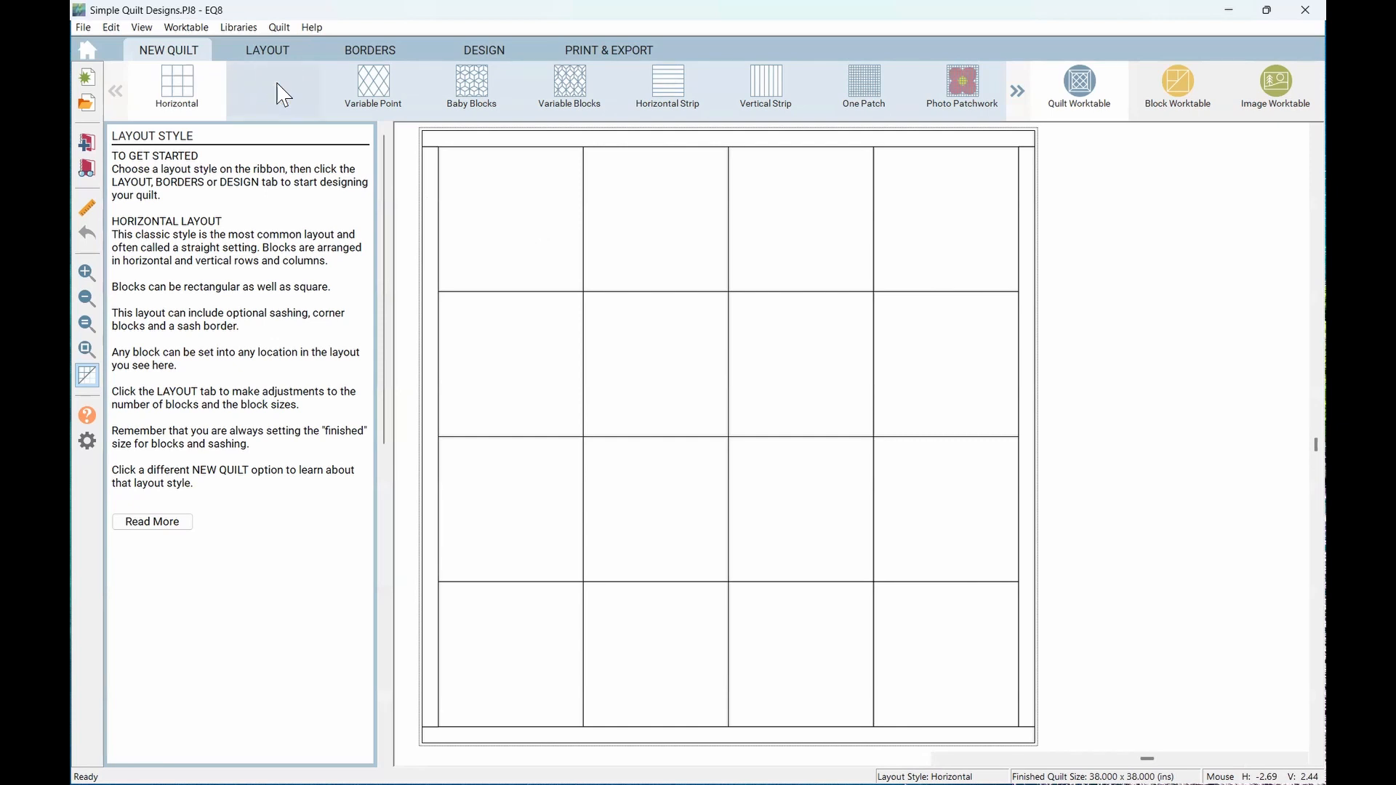
{"action": "left_click", "coordinate": [375, 93]}
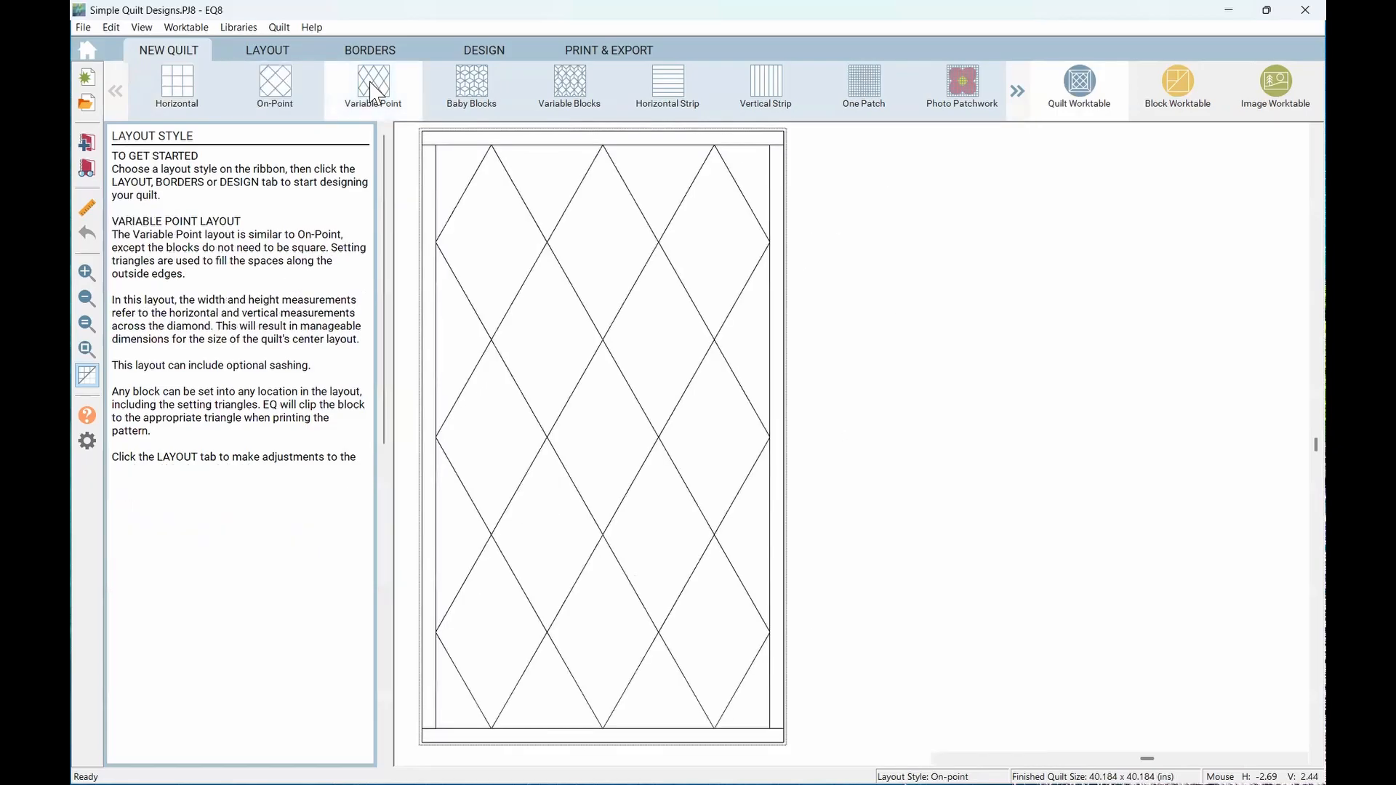
{"action": "left_click", "coordinate": [474, 87]}
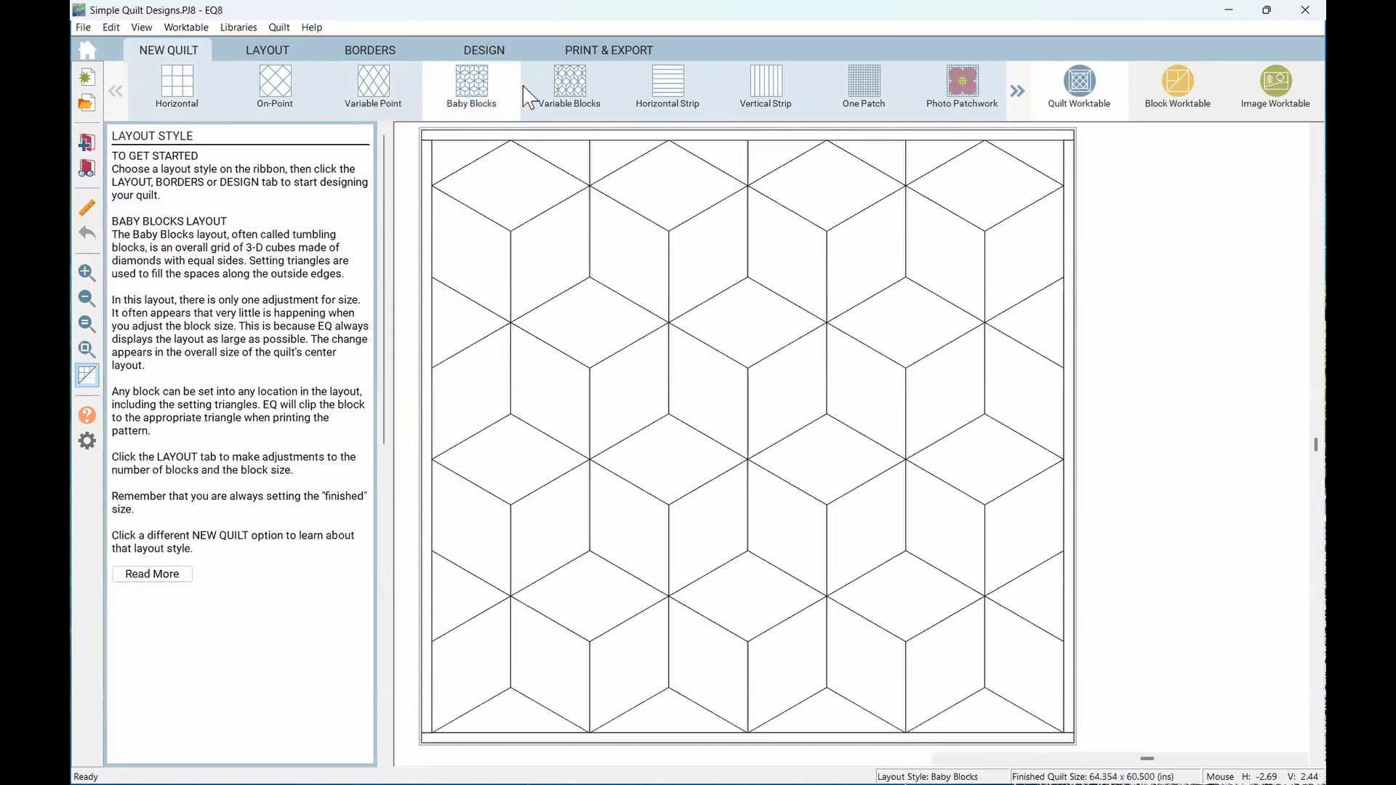
{"action": "left_click", "coordinate": [578, 88]}
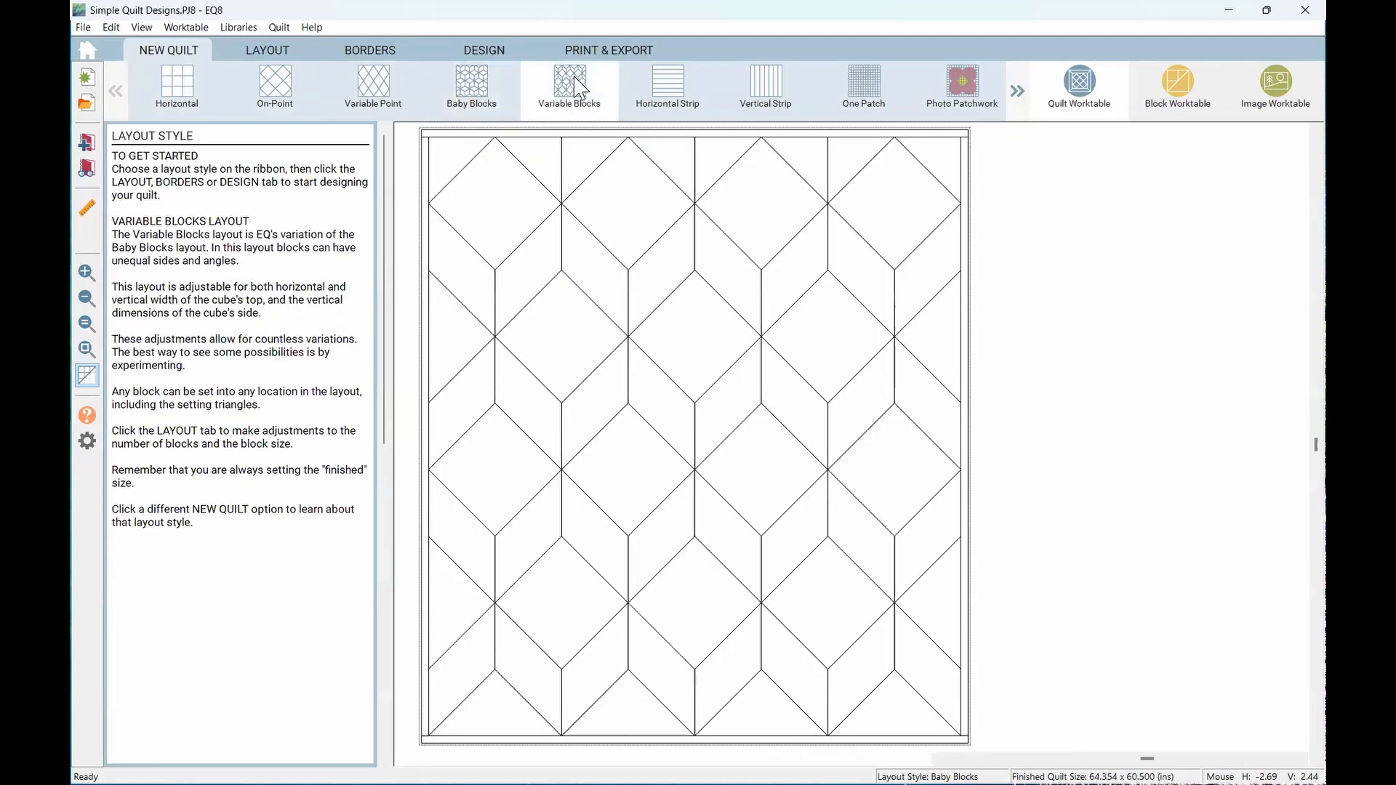
Preview the Horizontal Strip, Vertical Strip, One Patch and Photo Patchwork layout styles
{"action": "left_click", "coordinate": [675, 93]}
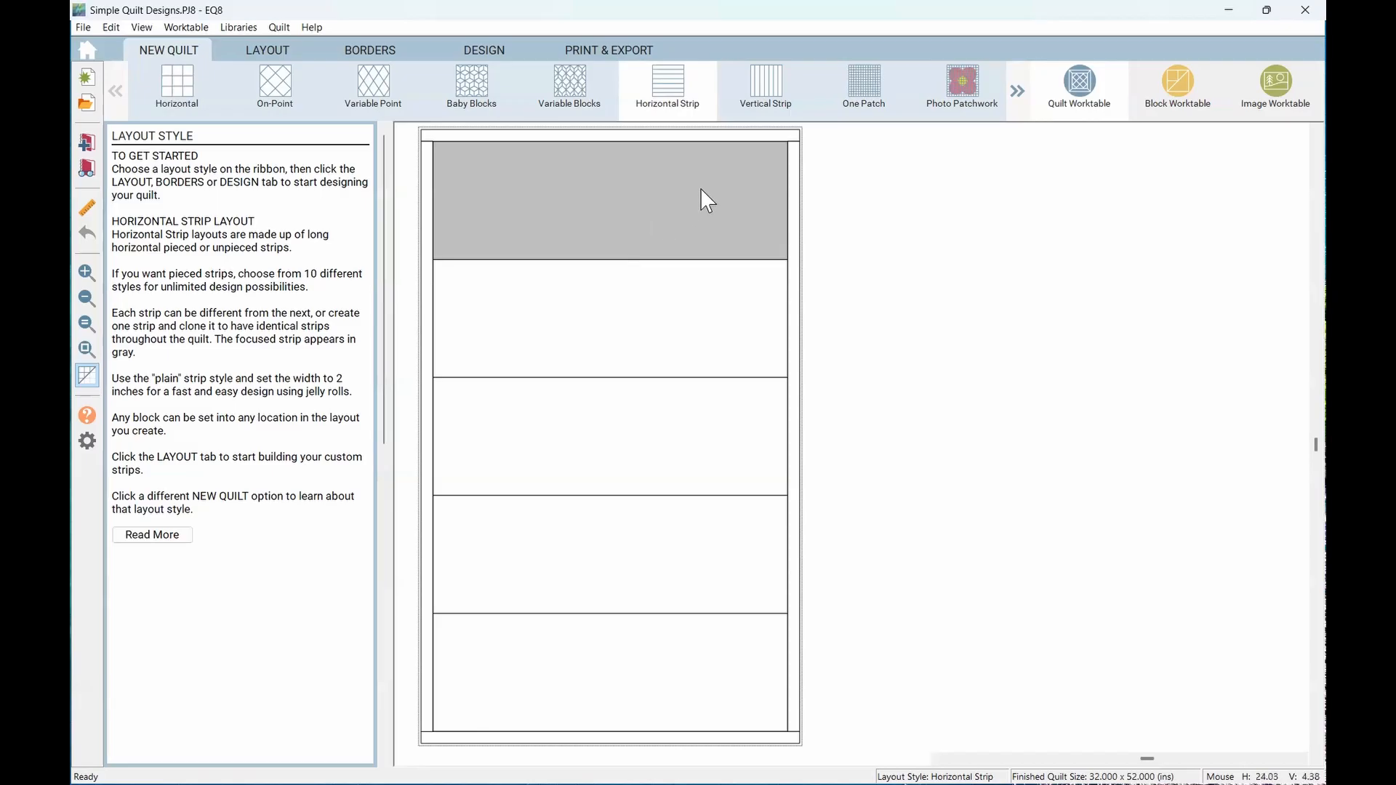
{"action": "left_click", "coordinate": [768, 91]}
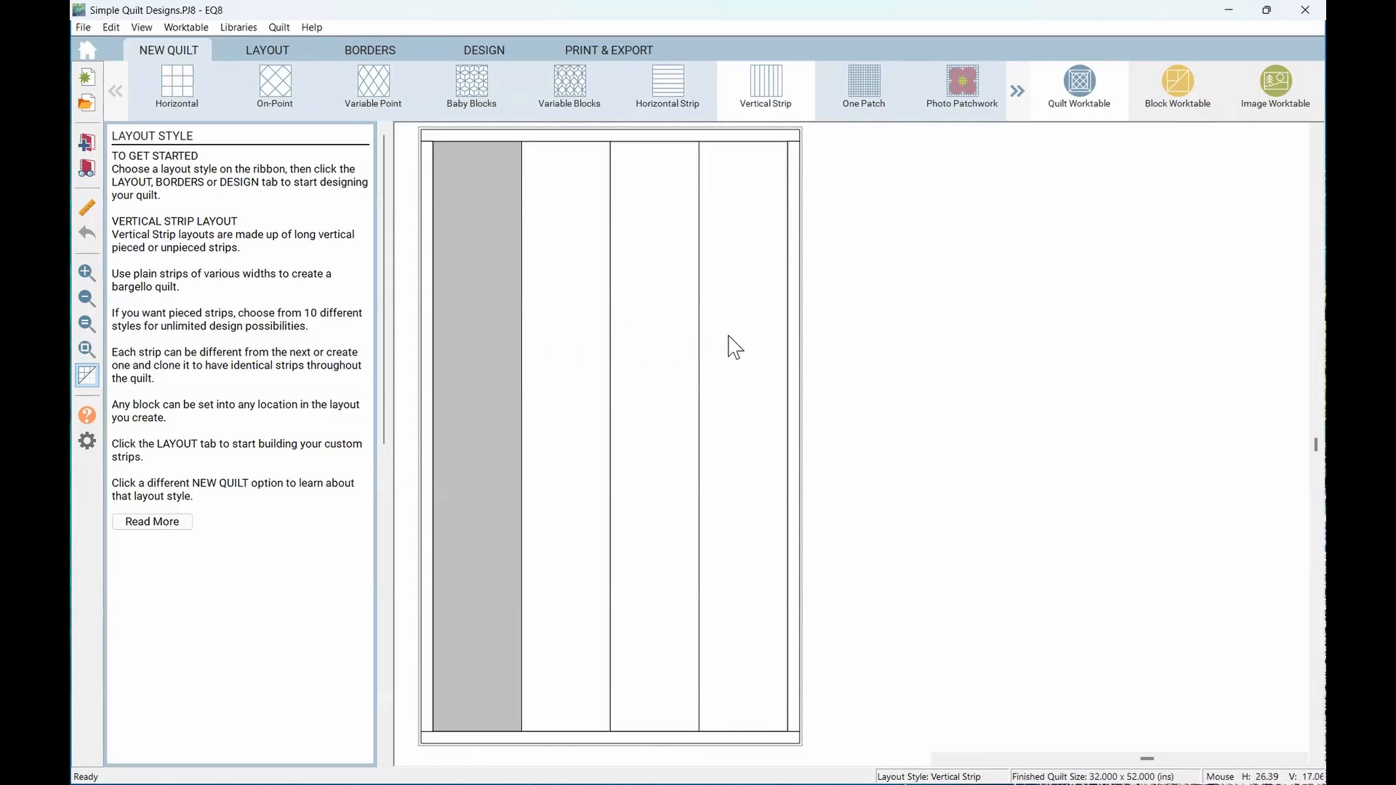
{"action": "left_click", "coordinate": [871, 84]}
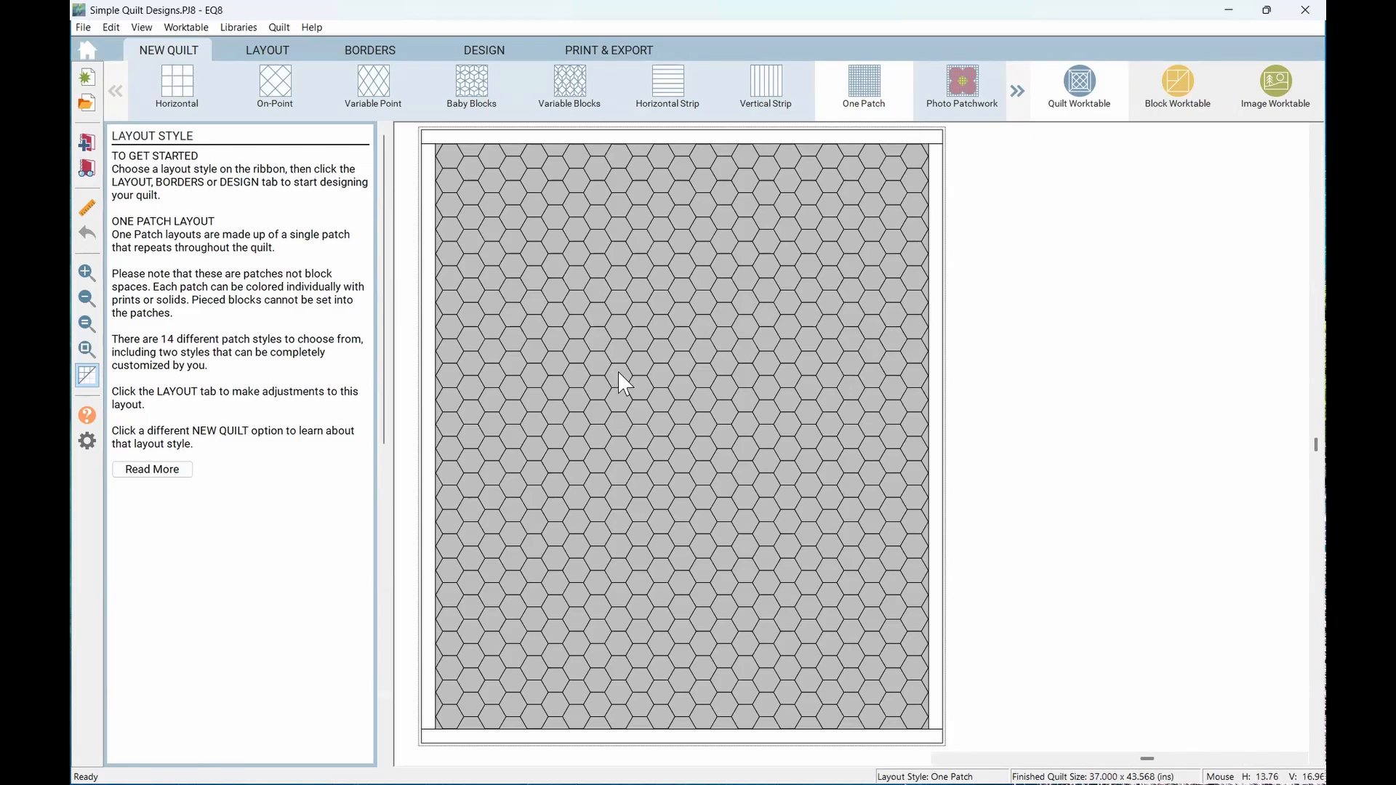
{"action": "left_click", "coordinate": [968, 92]}
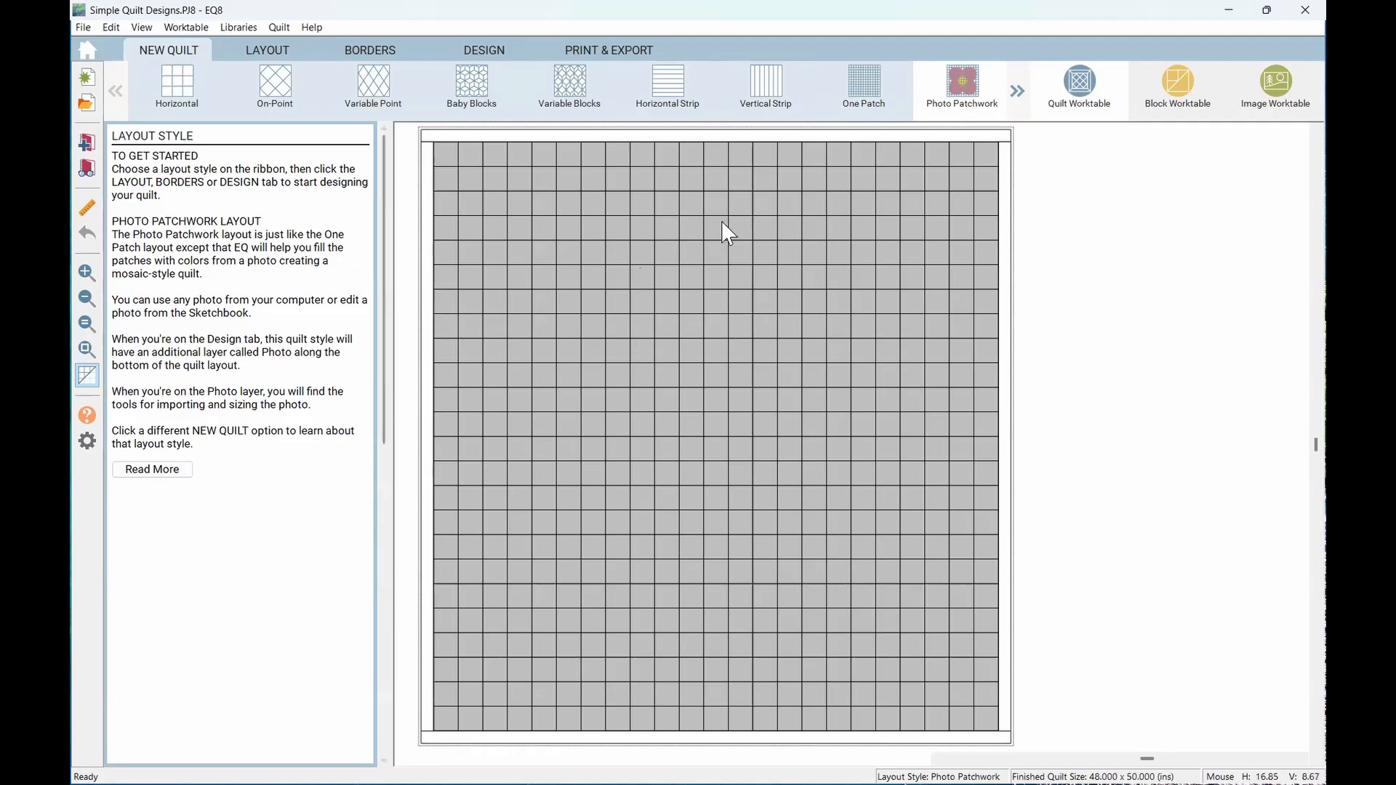
Open the layout library and view the King layouts under Layouts by Size
{"action": "left_click", "coordinate": [1017, 92]}
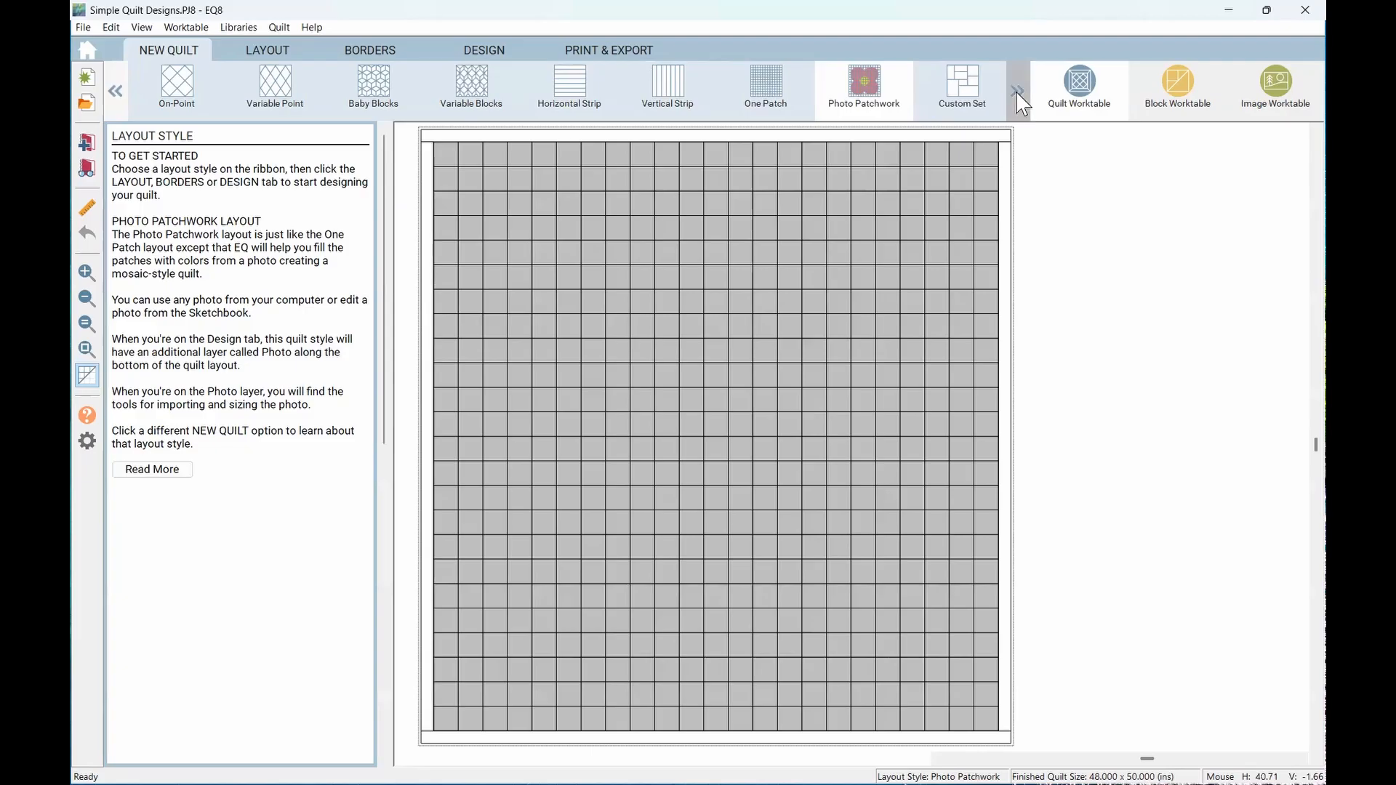
{"action": "left_click", "coordinate": [1017, 91]}
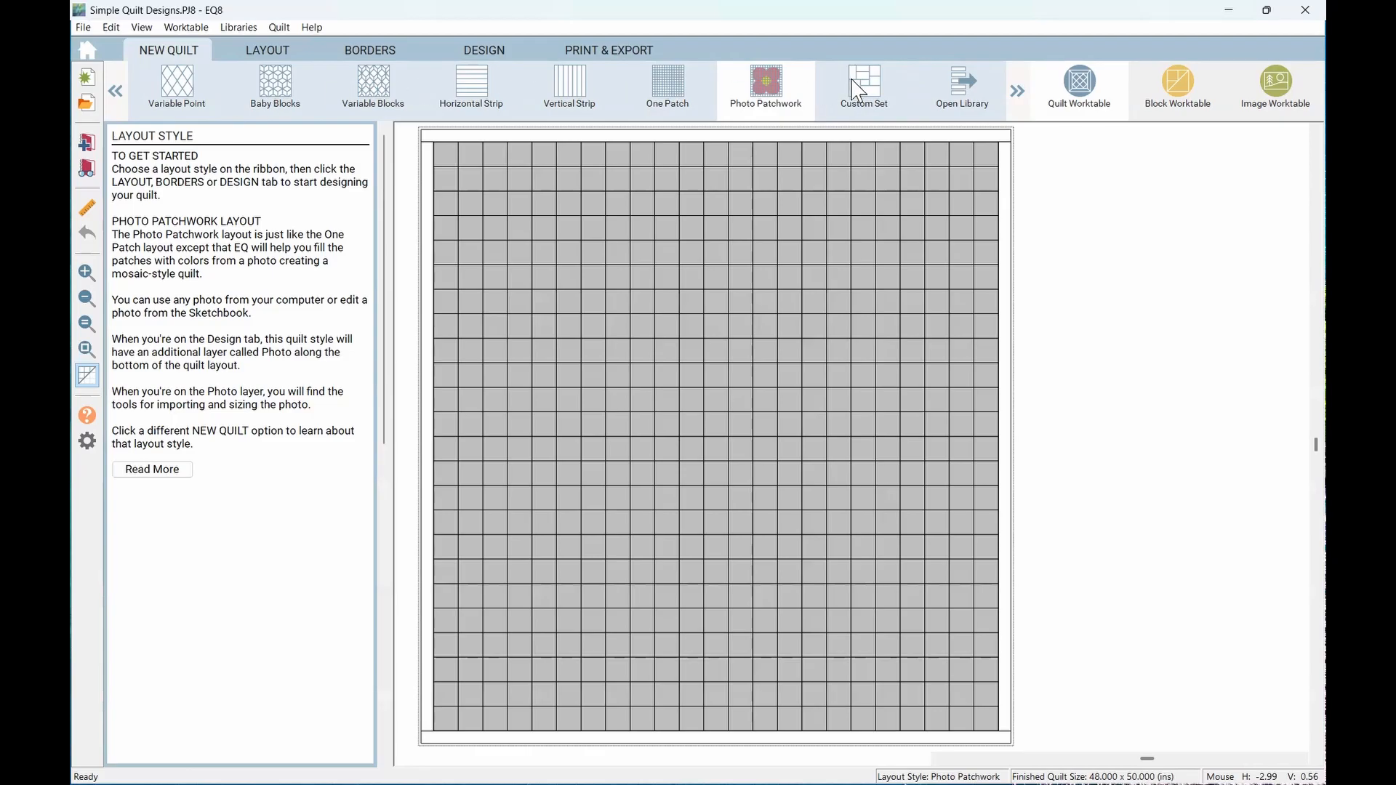
{"action": "left_click", "coordinate": [958, 90]}
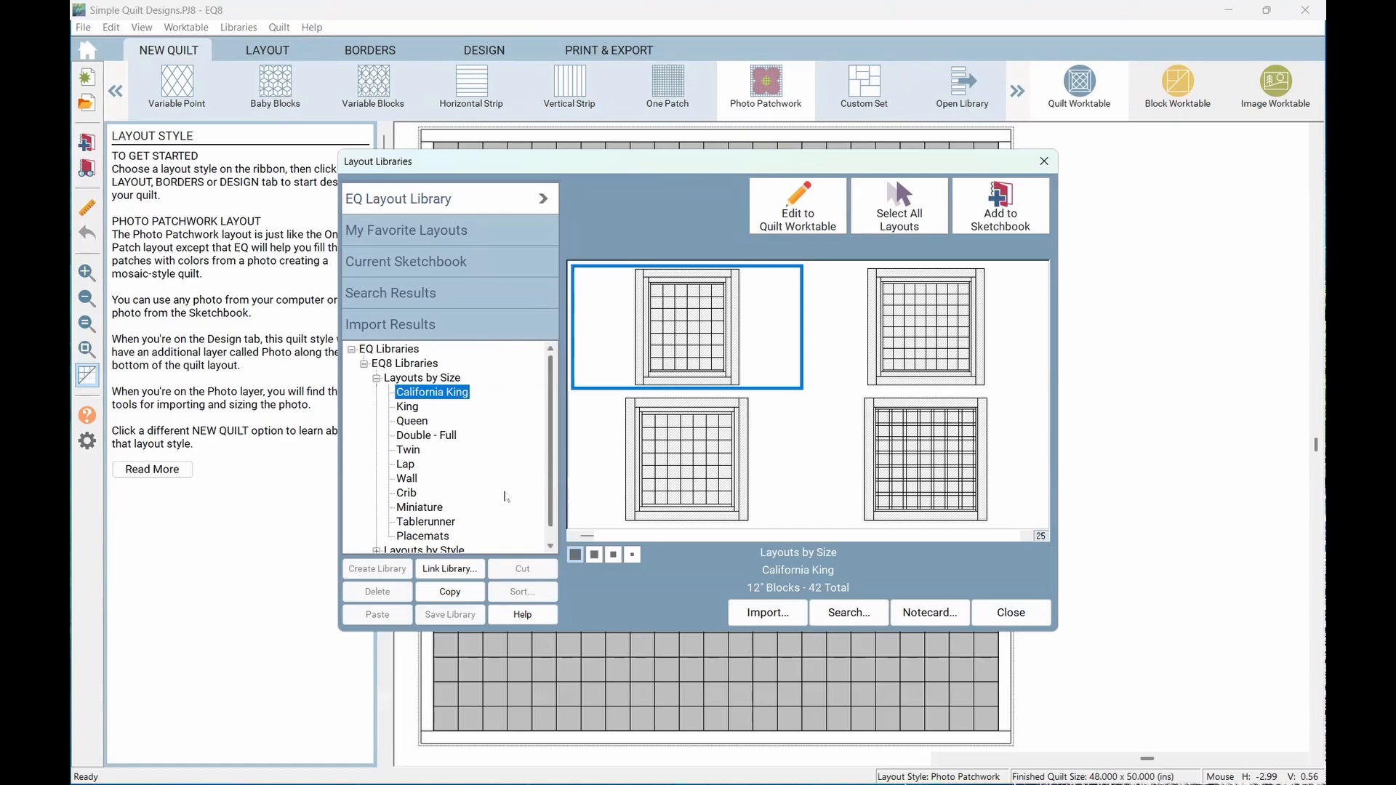
{"action": "scroll", "coordinate": [471, 460], "scroll_direction": "down", "scroll_amount": 1}
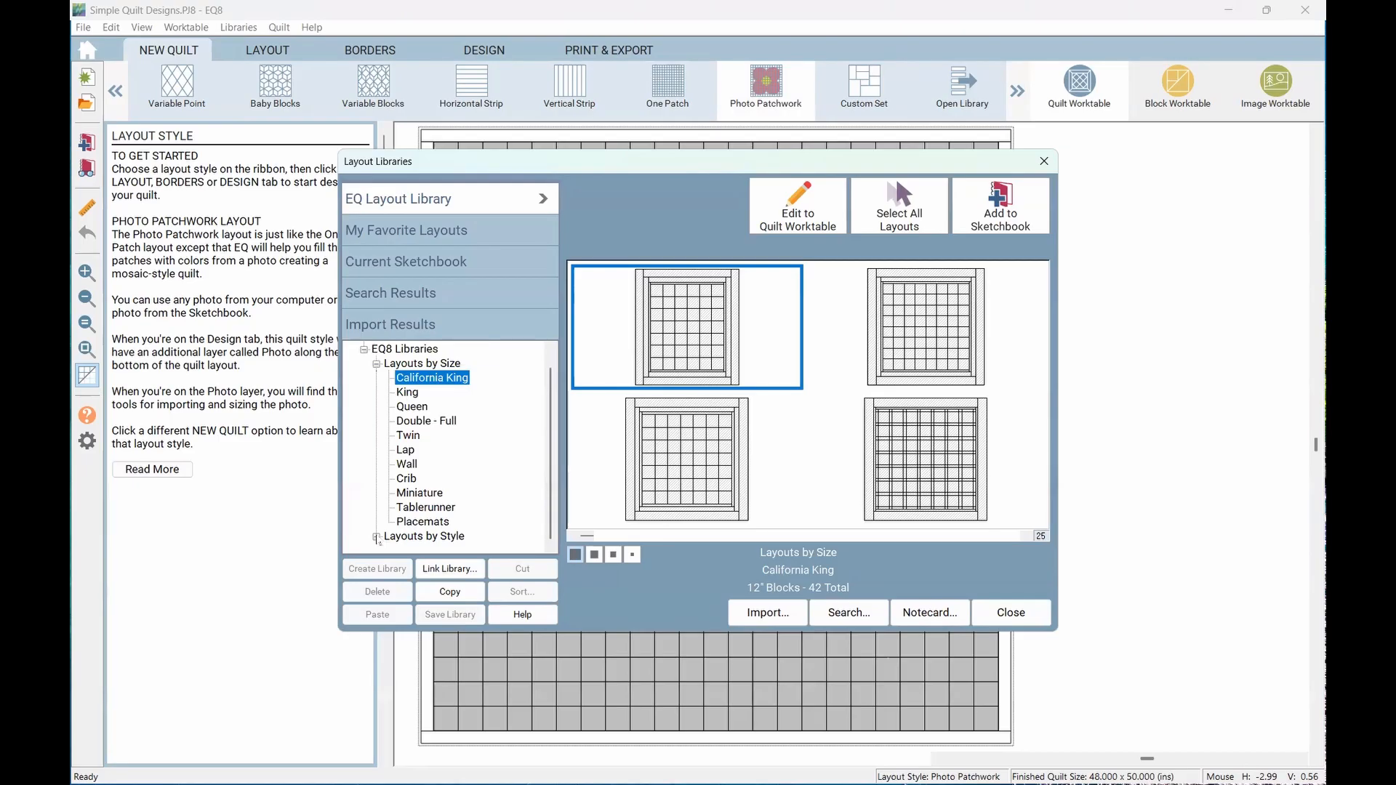
{"action": "left_click", "coordinate": [405, 393]}
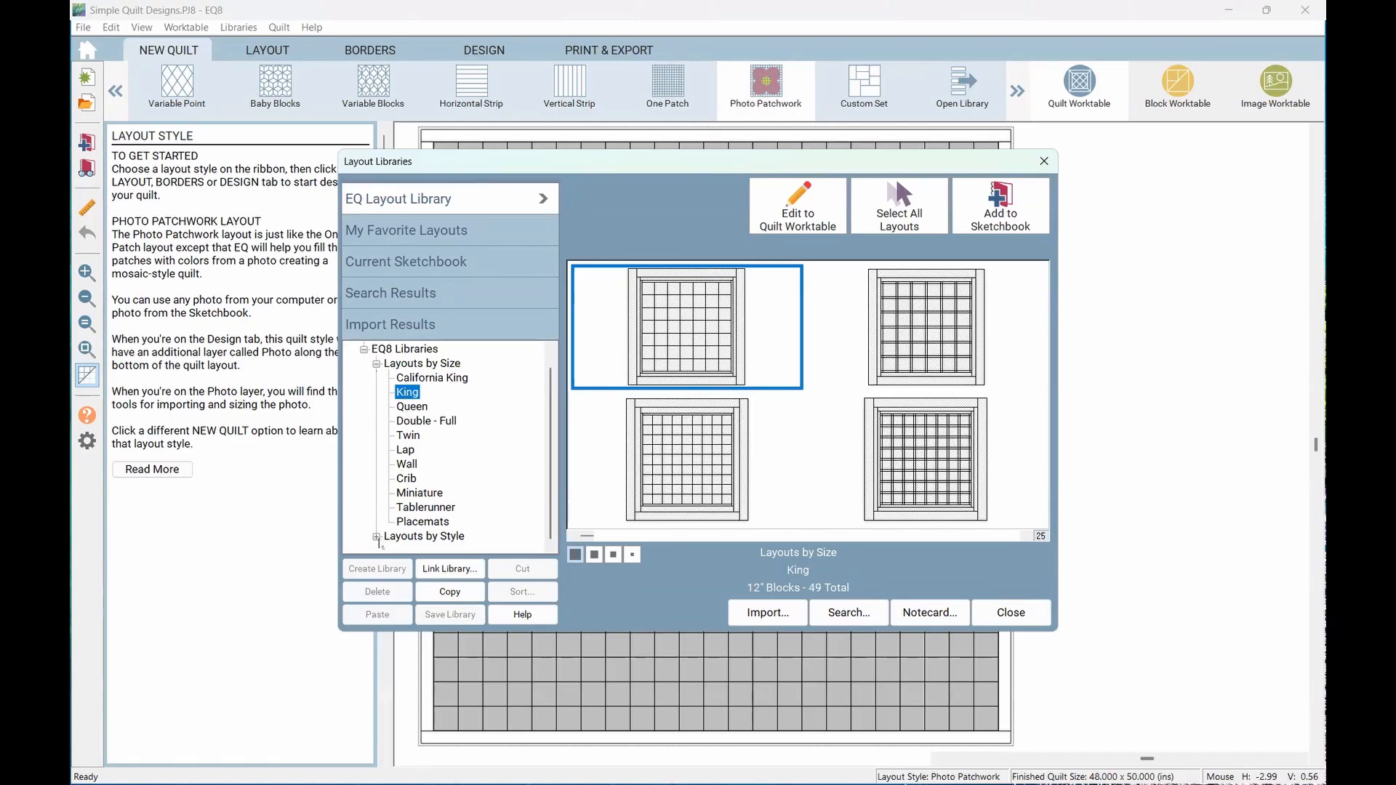
Browse Layouts by Style from Block Turned Quilt through Special Effects, including Sashing, and close the layout library
{"action": "left_click", "coordinate": [377, 536]}
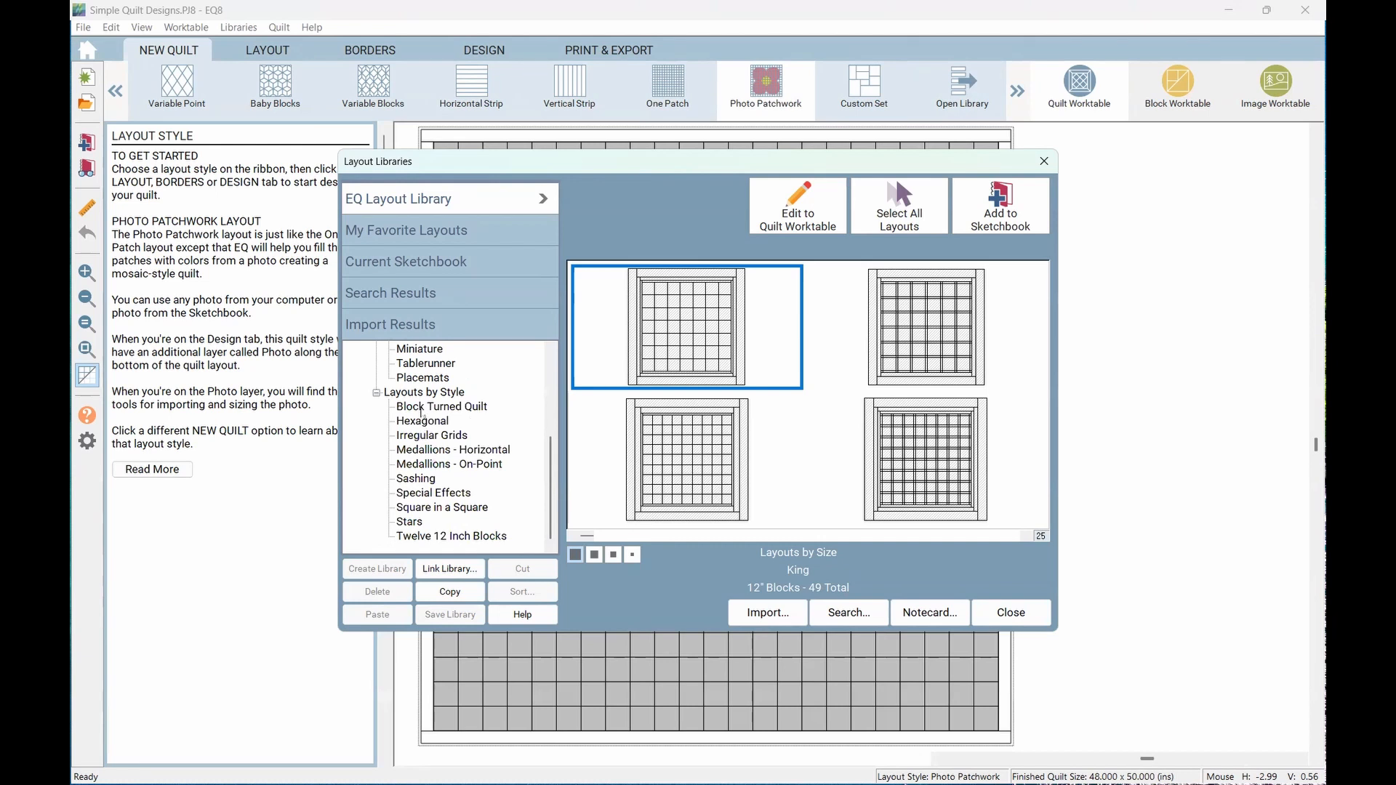
{"action": "left_click", "coordinate": [422, 408]}
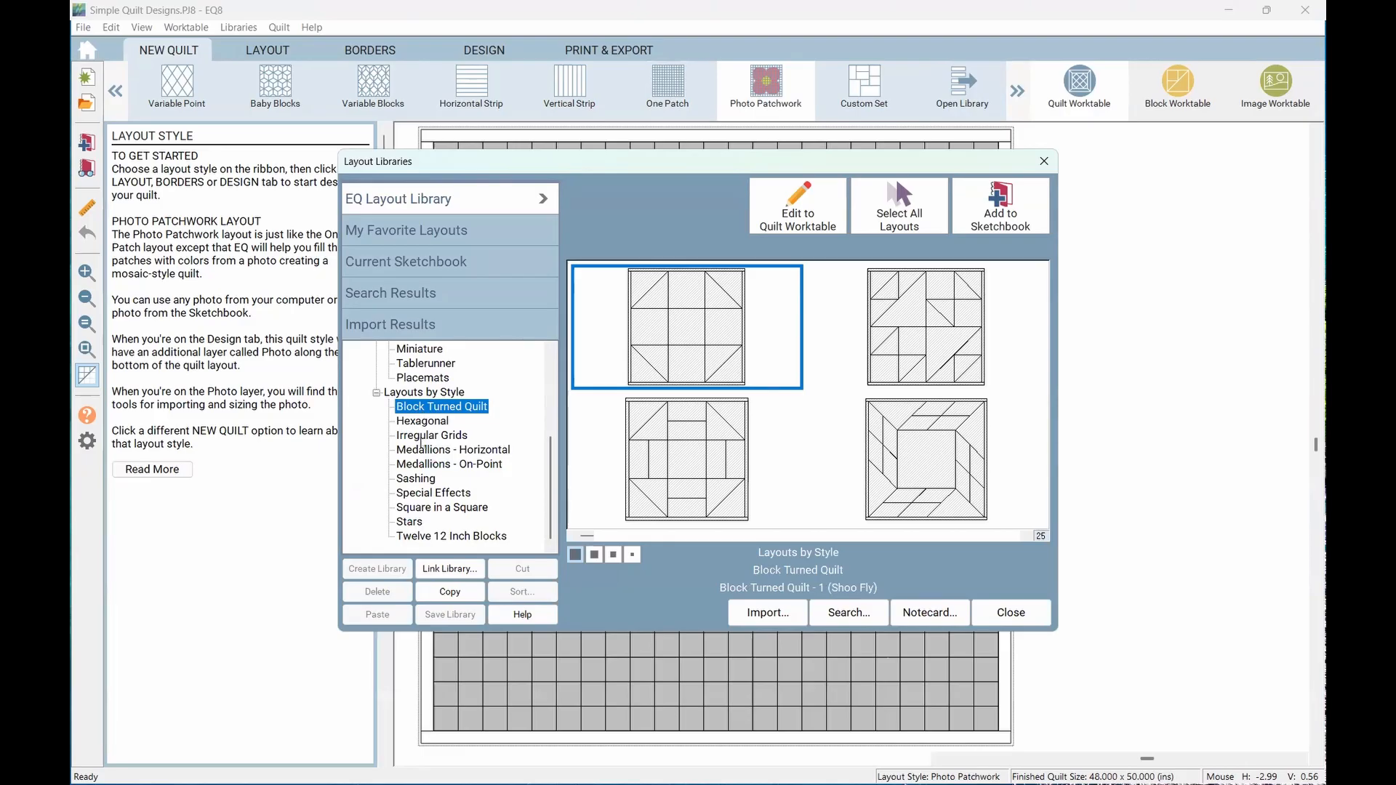
{"action": "left_click", "coordinate": [431, 423]}
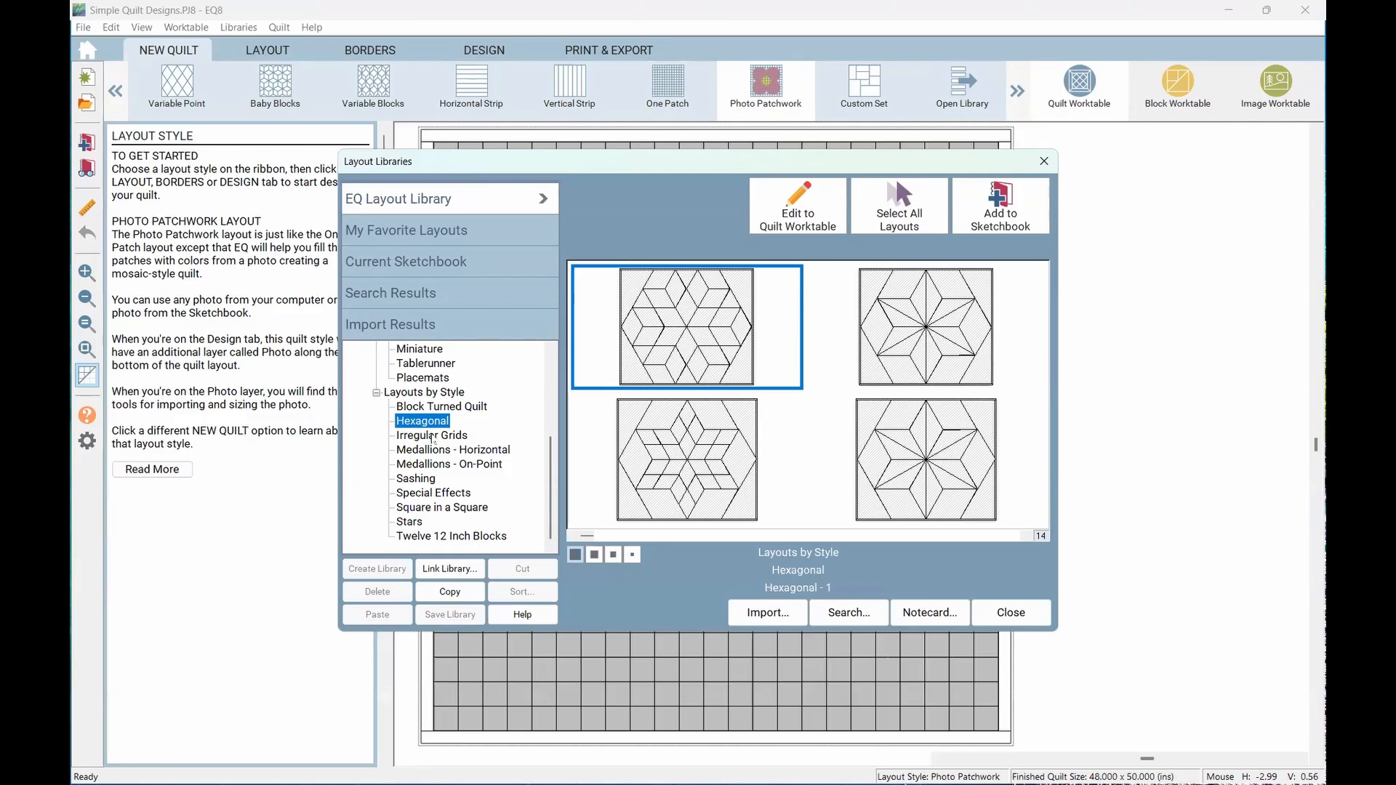
{"action": "left_click", "coordinate": [432, 436]}
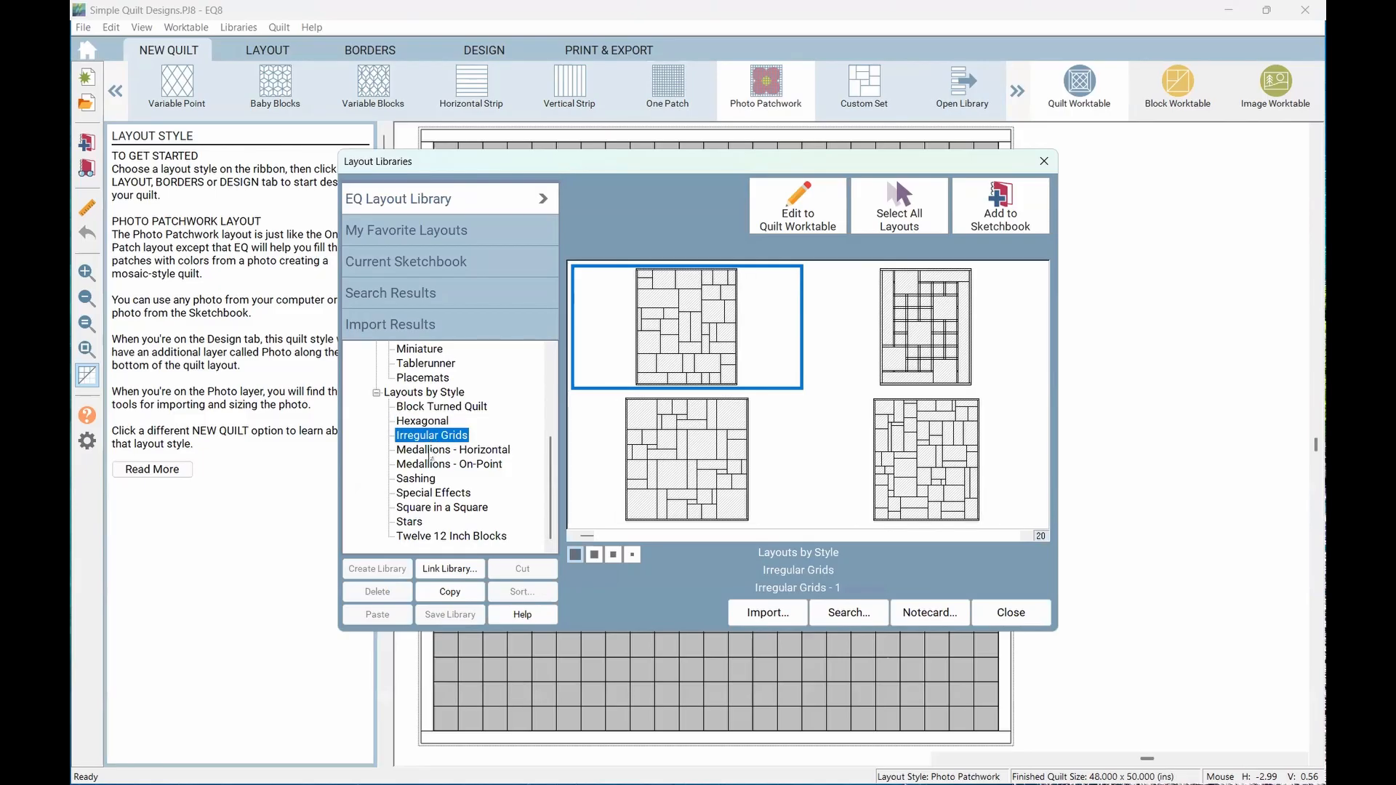
{"action": "left_click", "coordinate": [429, 451]}
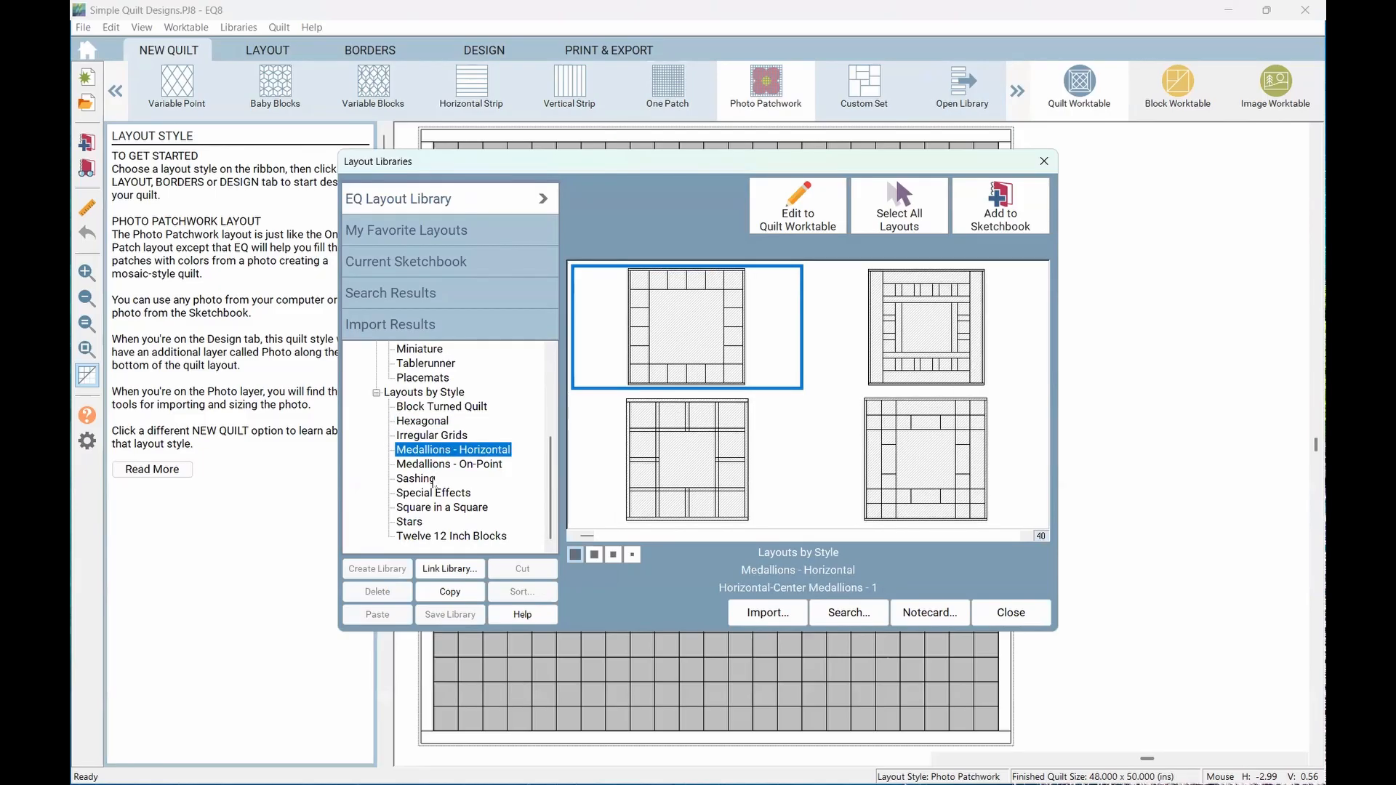
{"action": "left_click", "coordinate": [436, 465]}
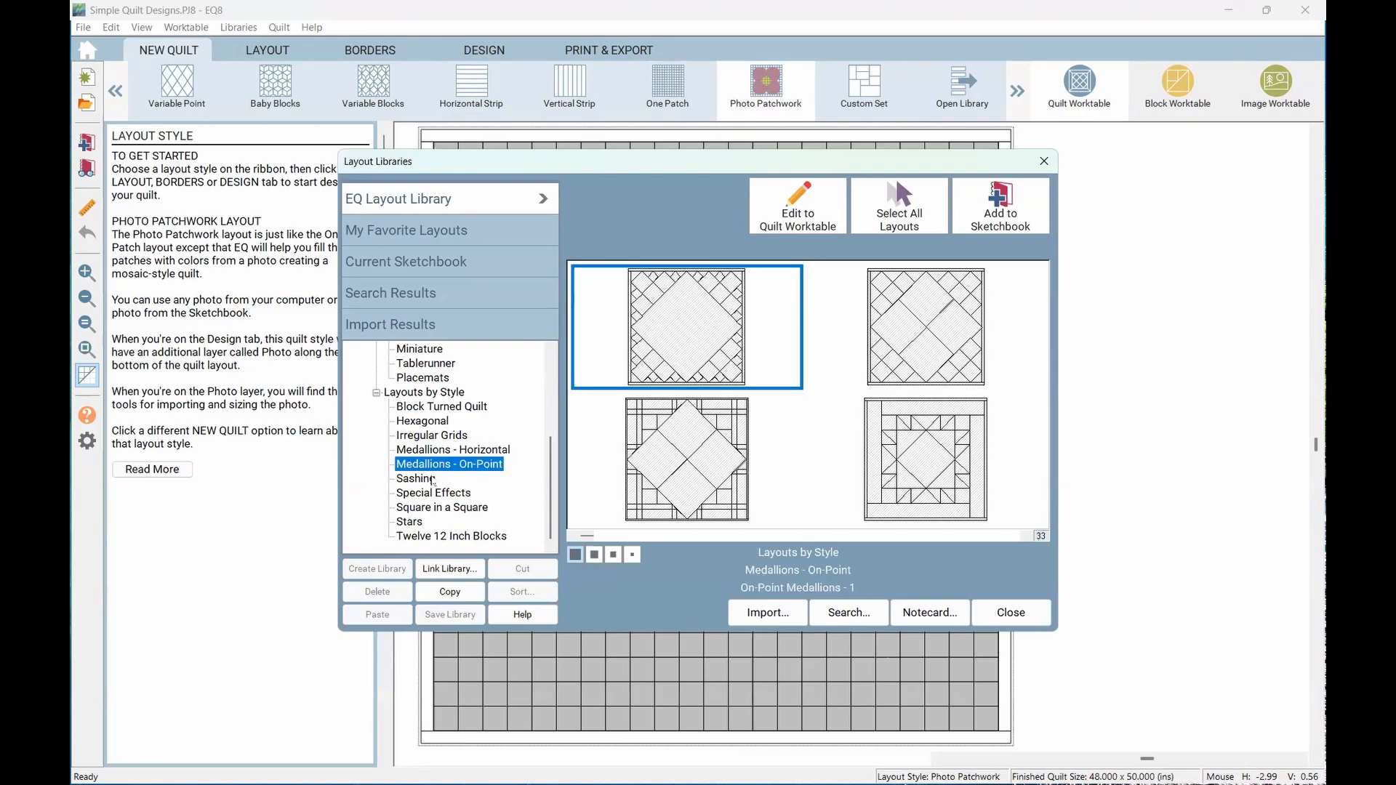
{"action": "left_click", "coordinate": [434, 494]}
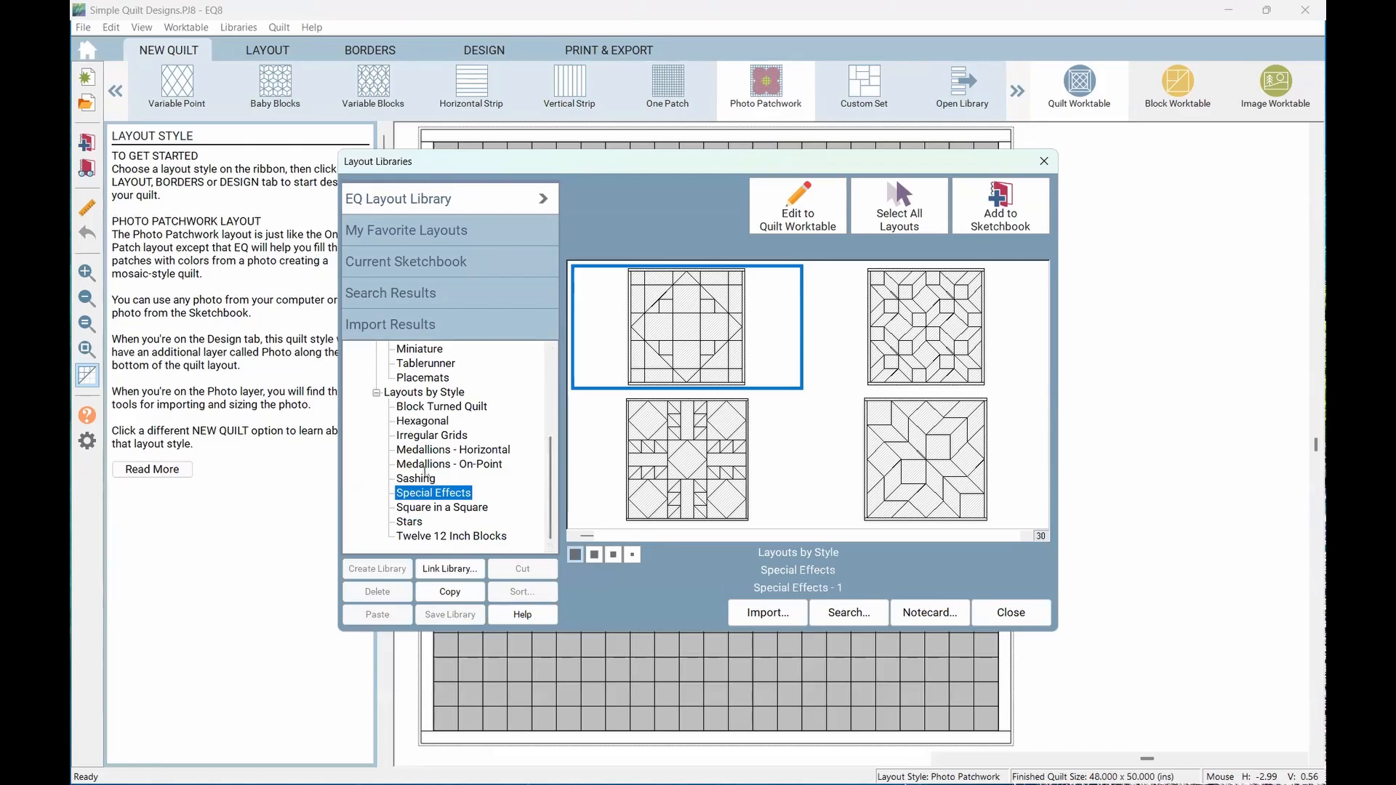
{"action": "left_click", "coordinate": [424, 480]}
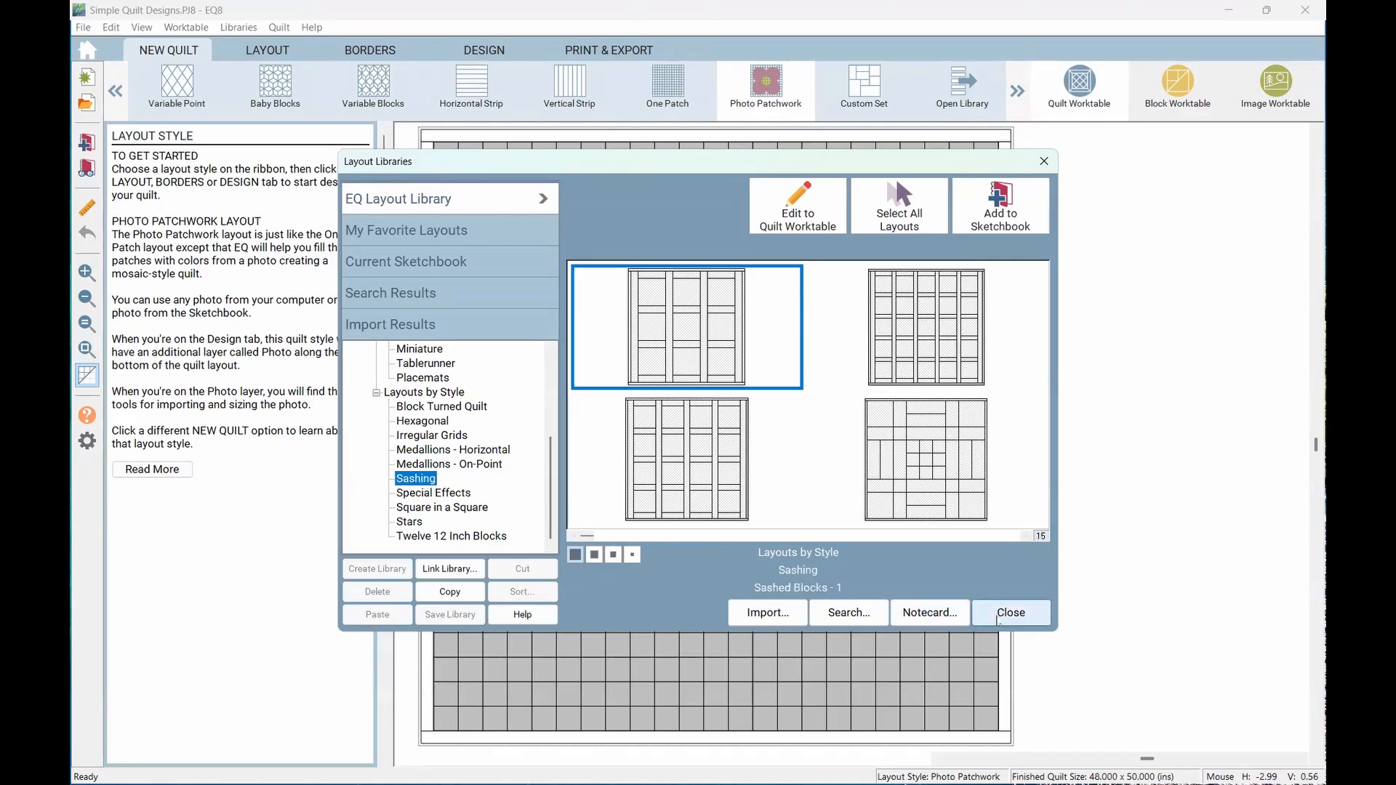
{"action": "left_click", "coordinate": [998, 619]}
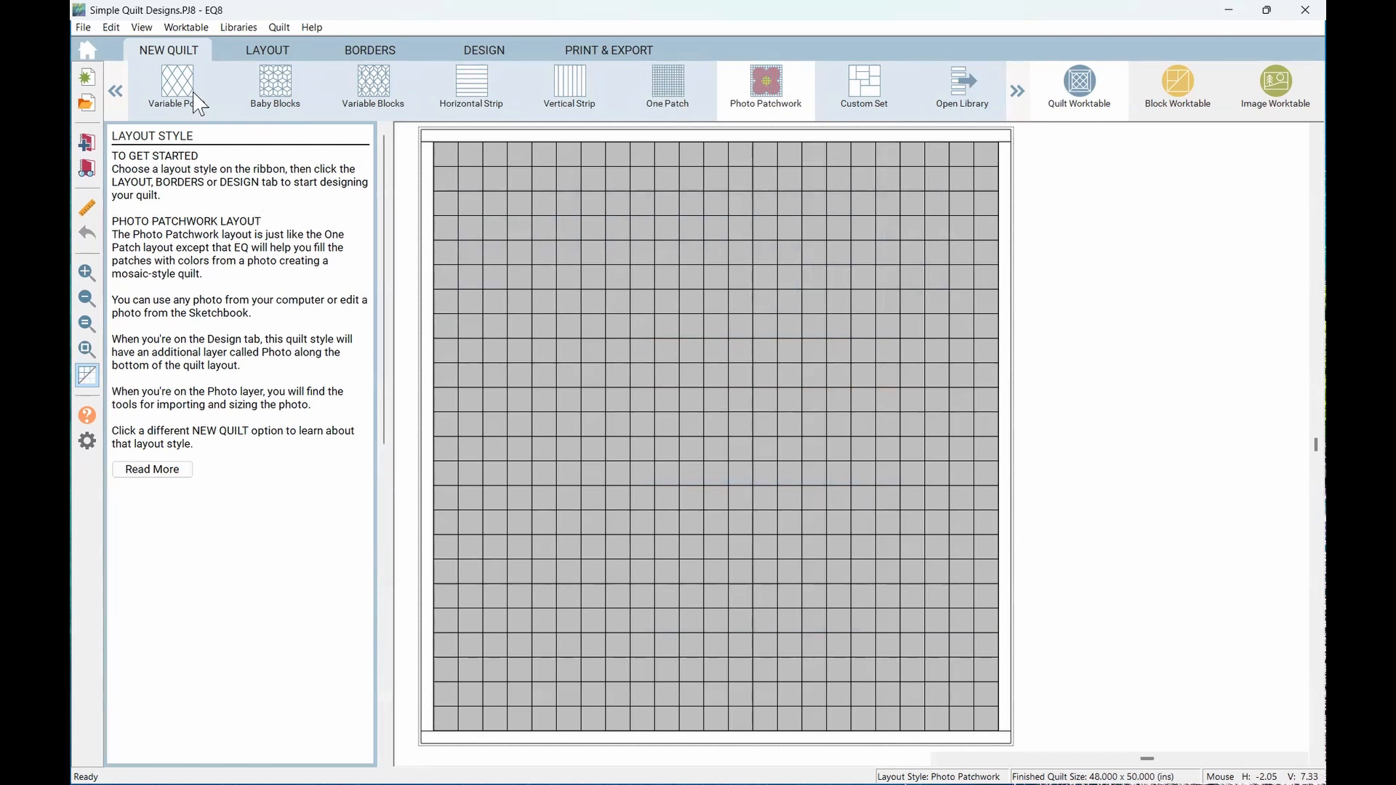
Choose the Horizontal layout style for the new quilt and open its layout settings
{"action": "left_click", "coordinate": [121, 95]}
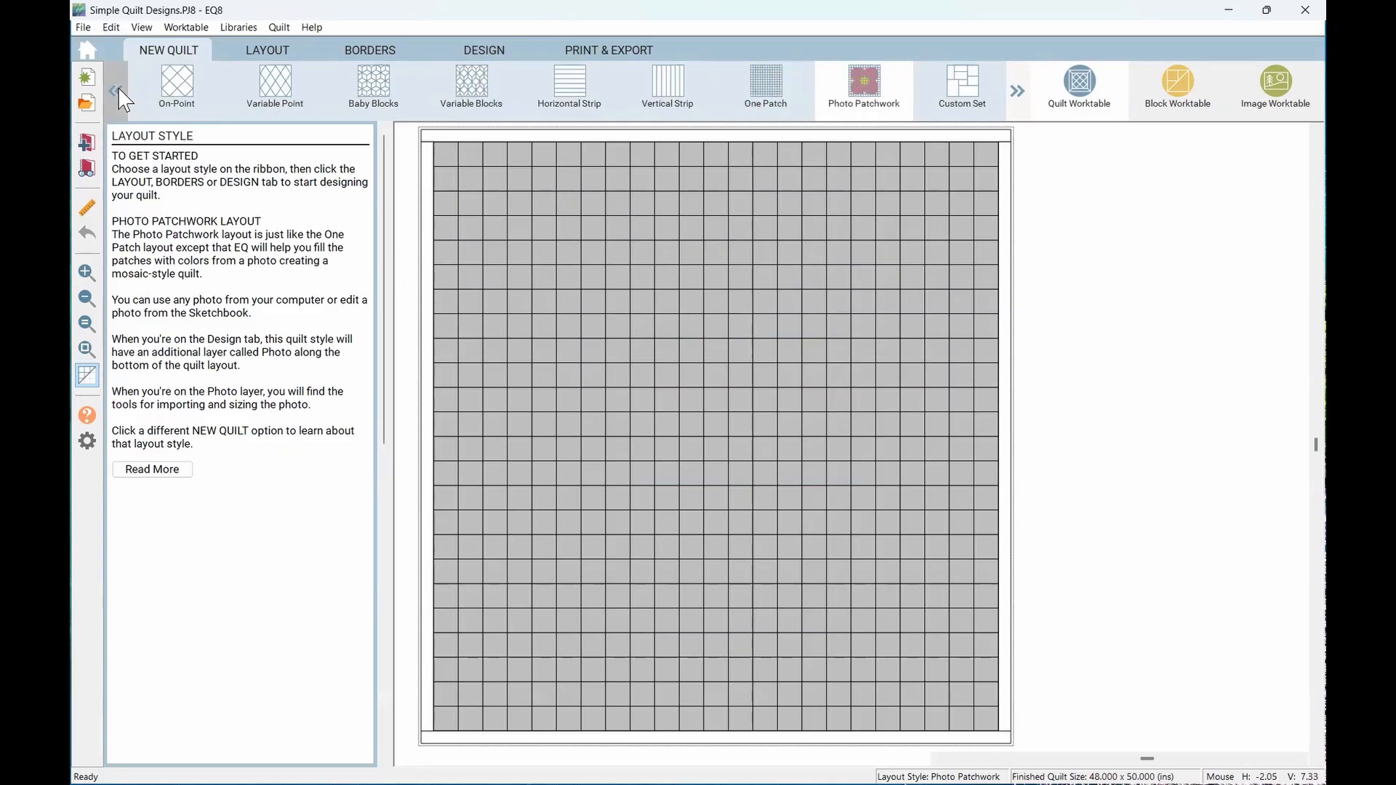
{"action": "left_click", "coordinate": [121, 95]}
{"action": "left_click", "coordinate": [178, 83]}
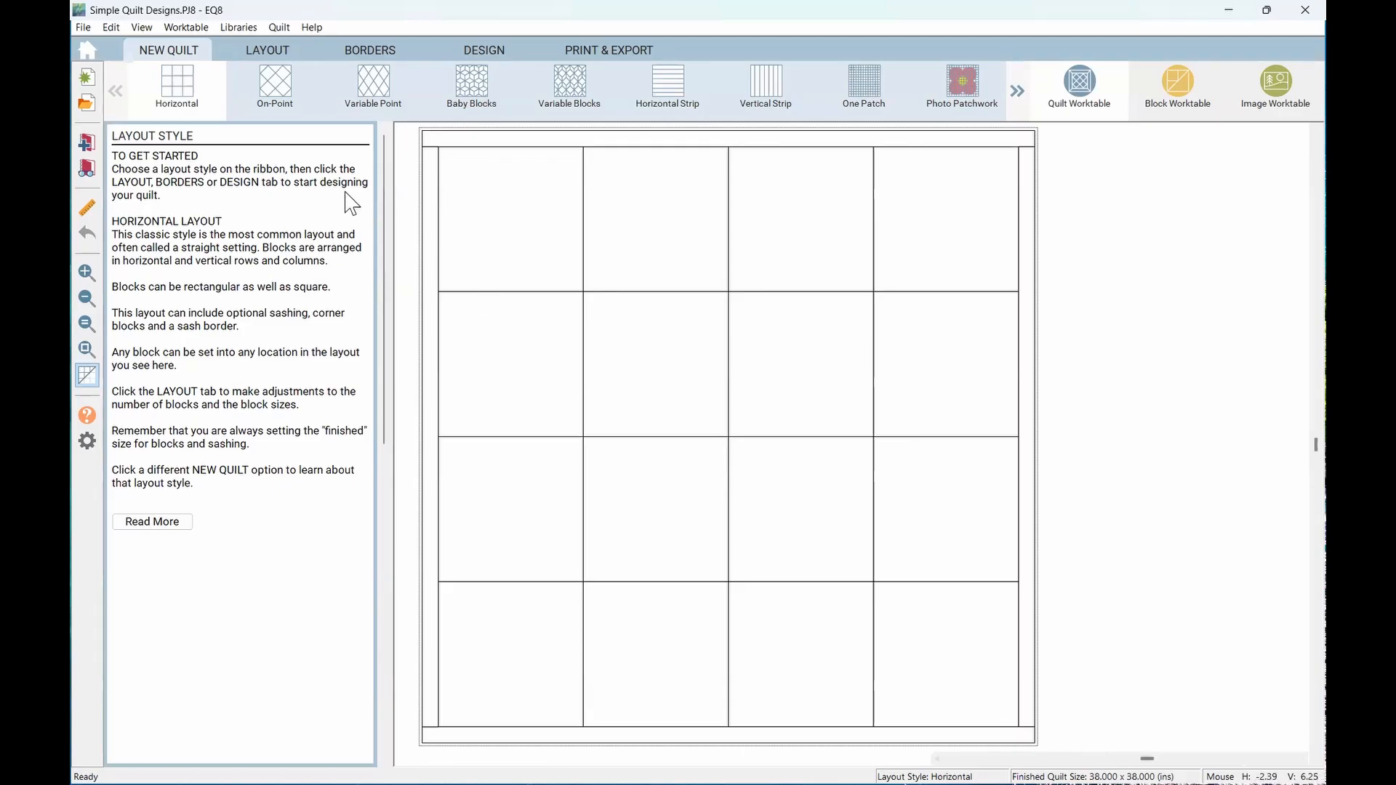
{"action": "left_click", "coordinate": [284, 66]}
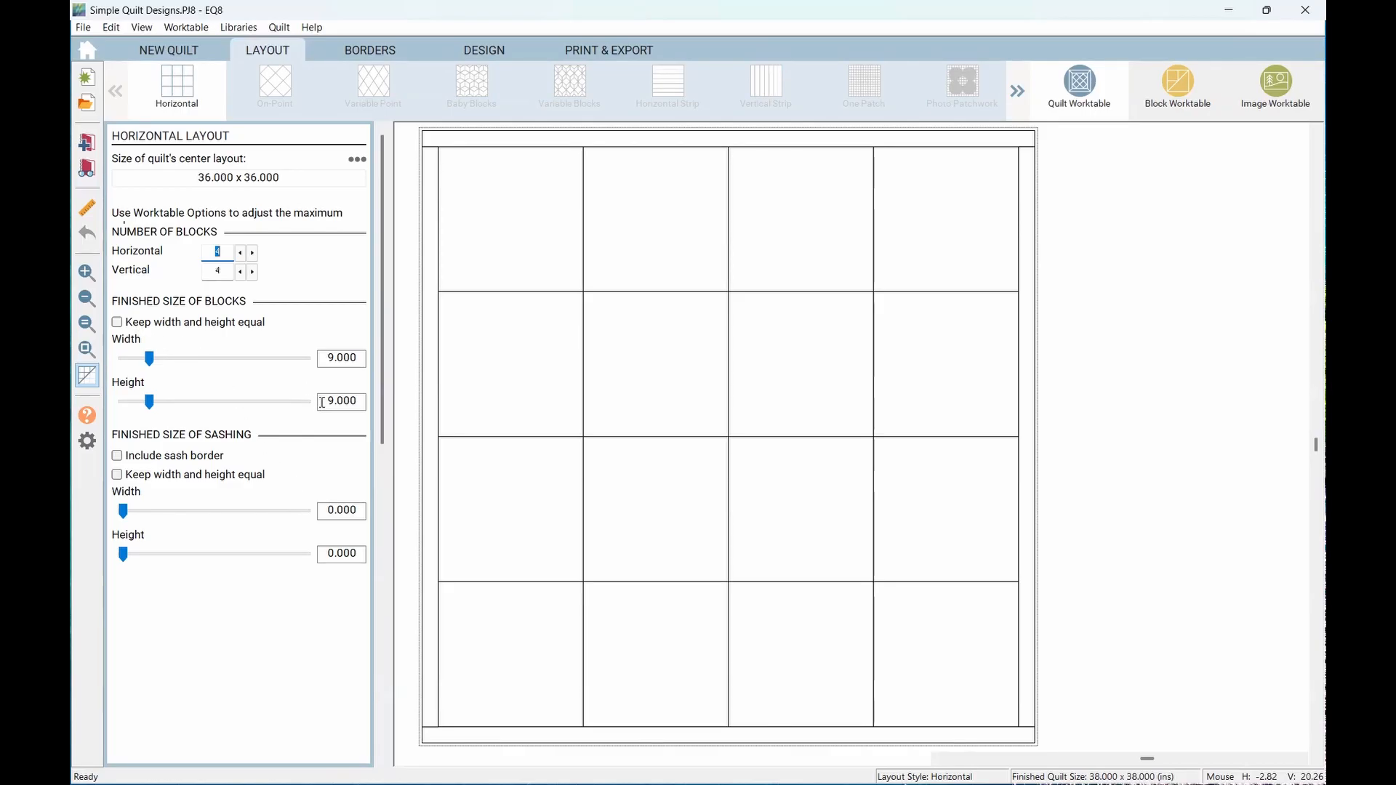
Try a finished block height of 11 and clear the value again
{"action": "left_click_drag", "start_coordinate": [322, 402], "coordinate": [375, 407]}
{"action": "type", "text": "11"}
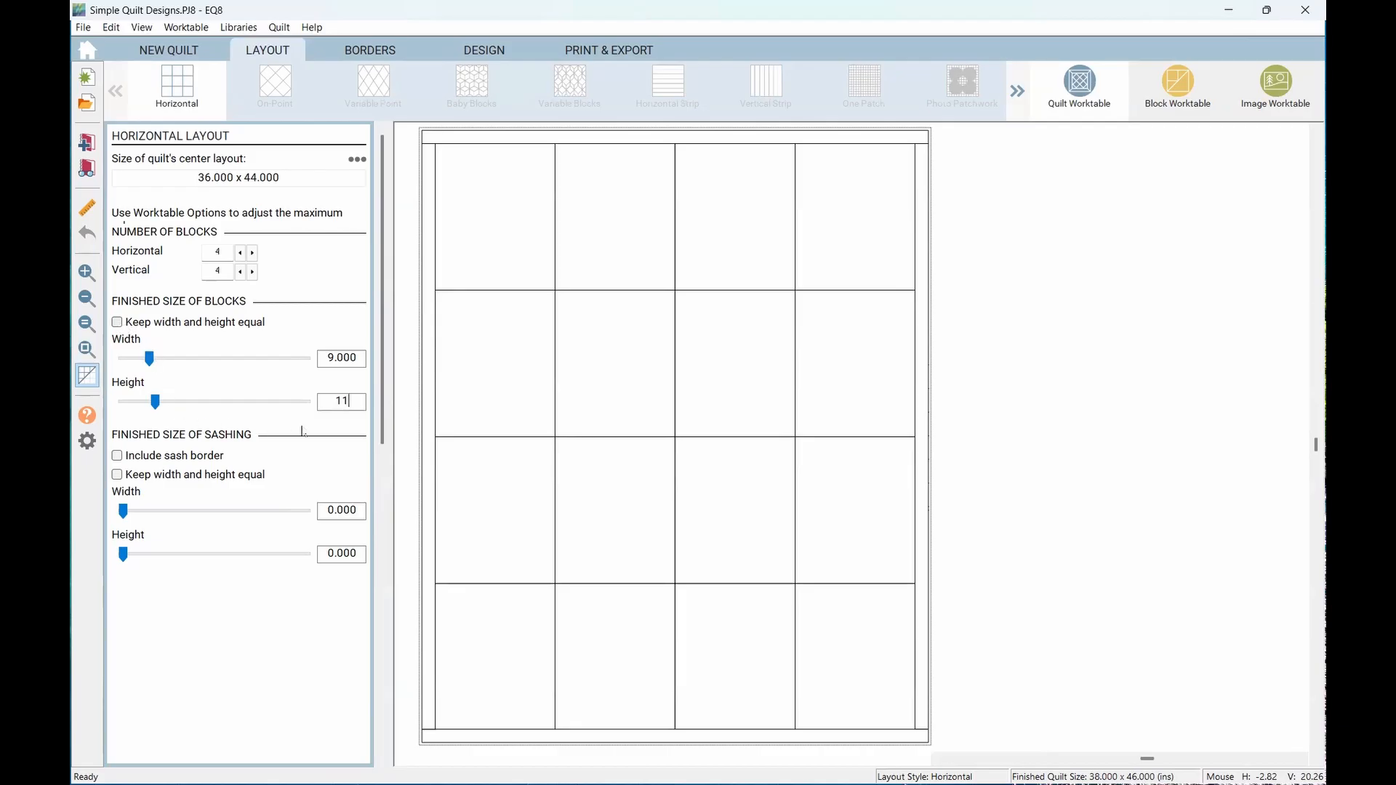
{"action": "key", "text": "BackSpace"}
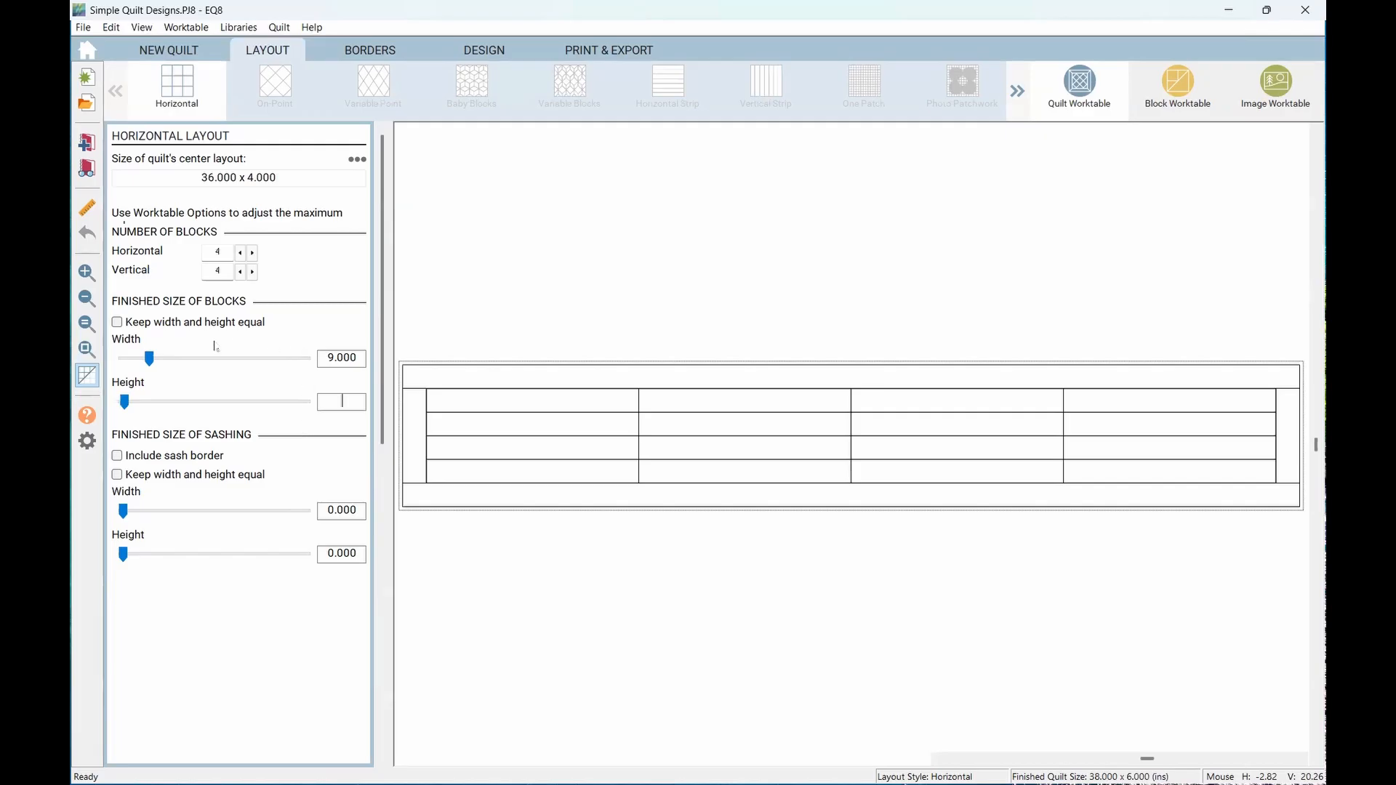
Keep the blocks' width and height equal, trying finished widths of 5 and 12 before setting 9
{"action": "left_click", "coordinate": [117, 324]}
{"action": "double_click", "coordinate": [326, 357]}
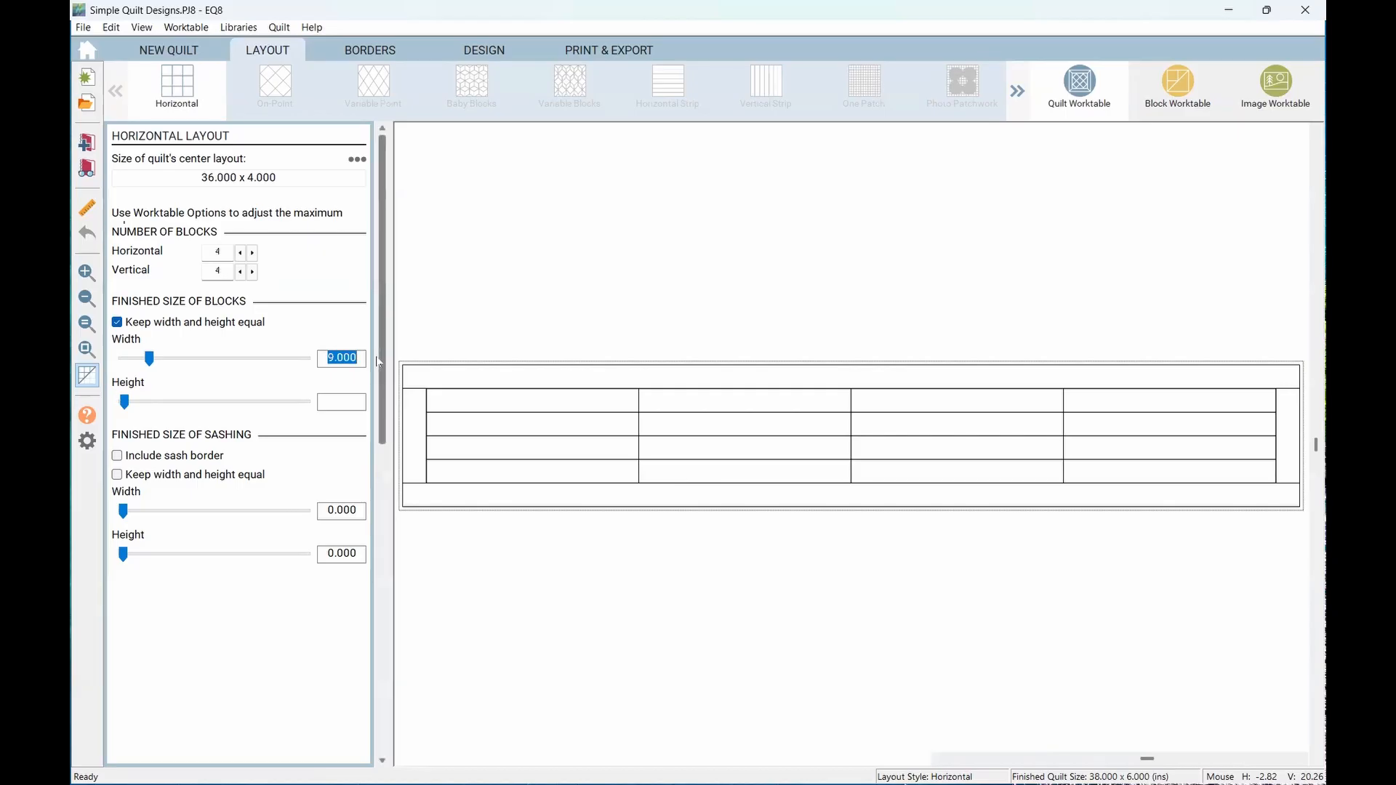
{"action": "type", "text": "5"}
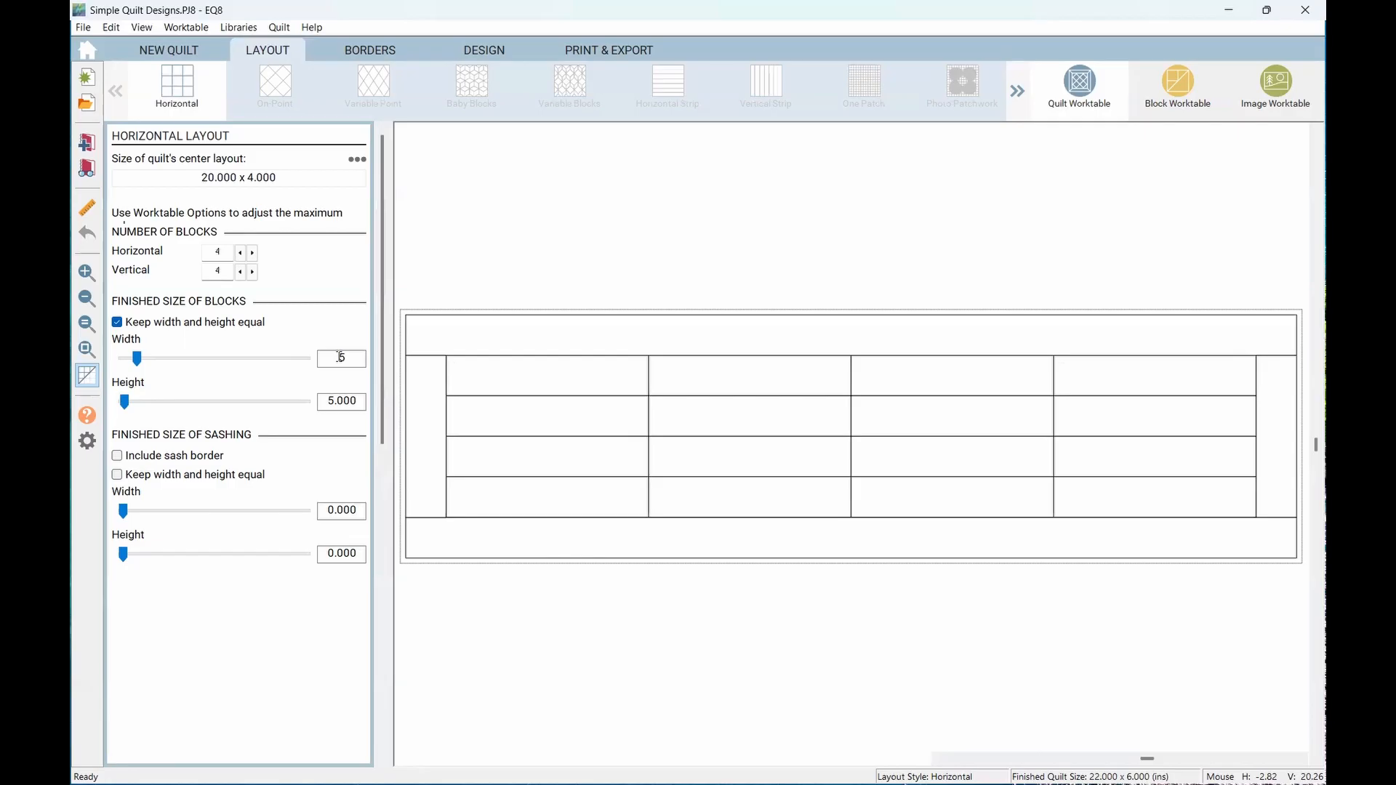
{"action": "left_click_drag", "start_coordinate": [332, 358], "coordinate": [349, 358]}
{"action": "type", "text": "12"}
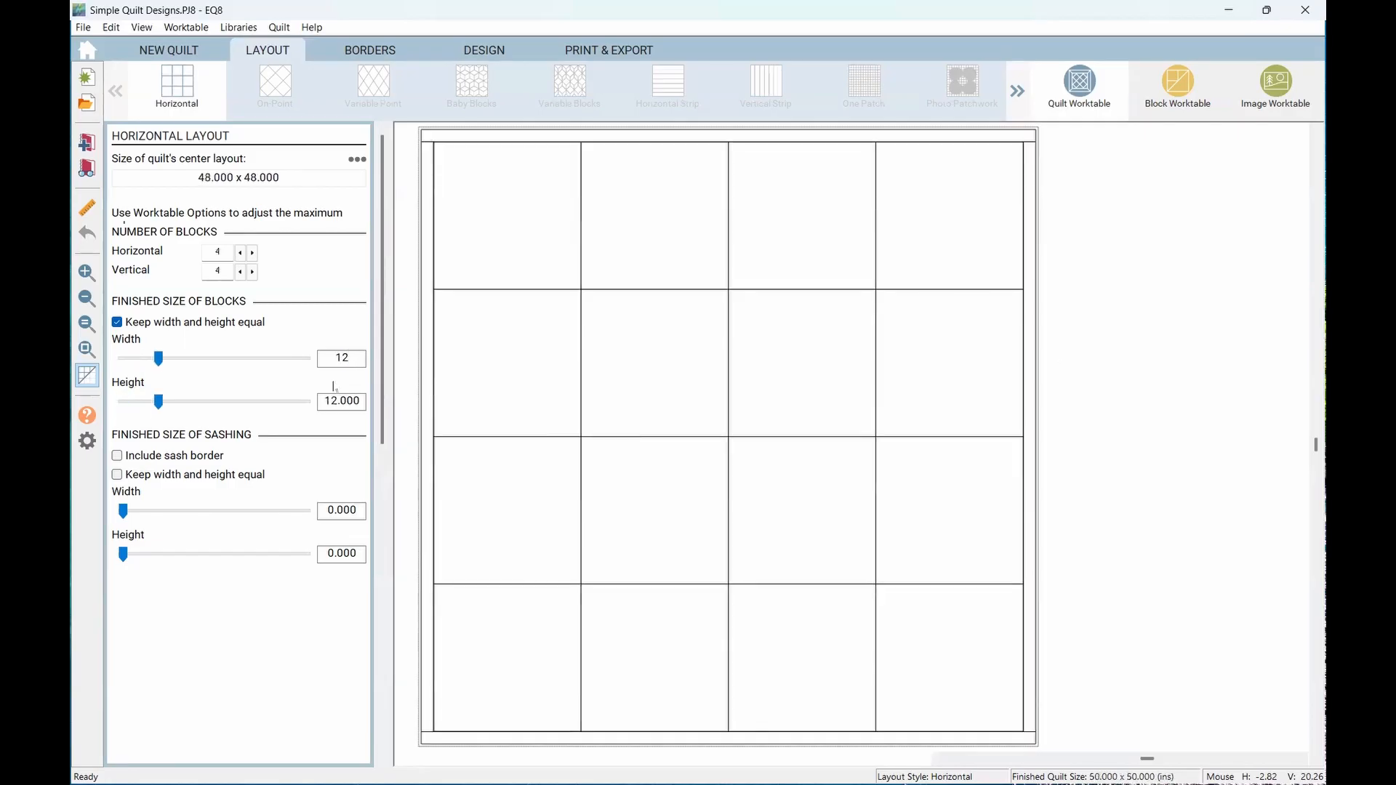
{"action": "left_click_drag", "start_coordinate": [333, 357], "coordinate": [346, 357]}
{"action": "type", "text": "9"}
{"action": "key", "text": "Tab"}
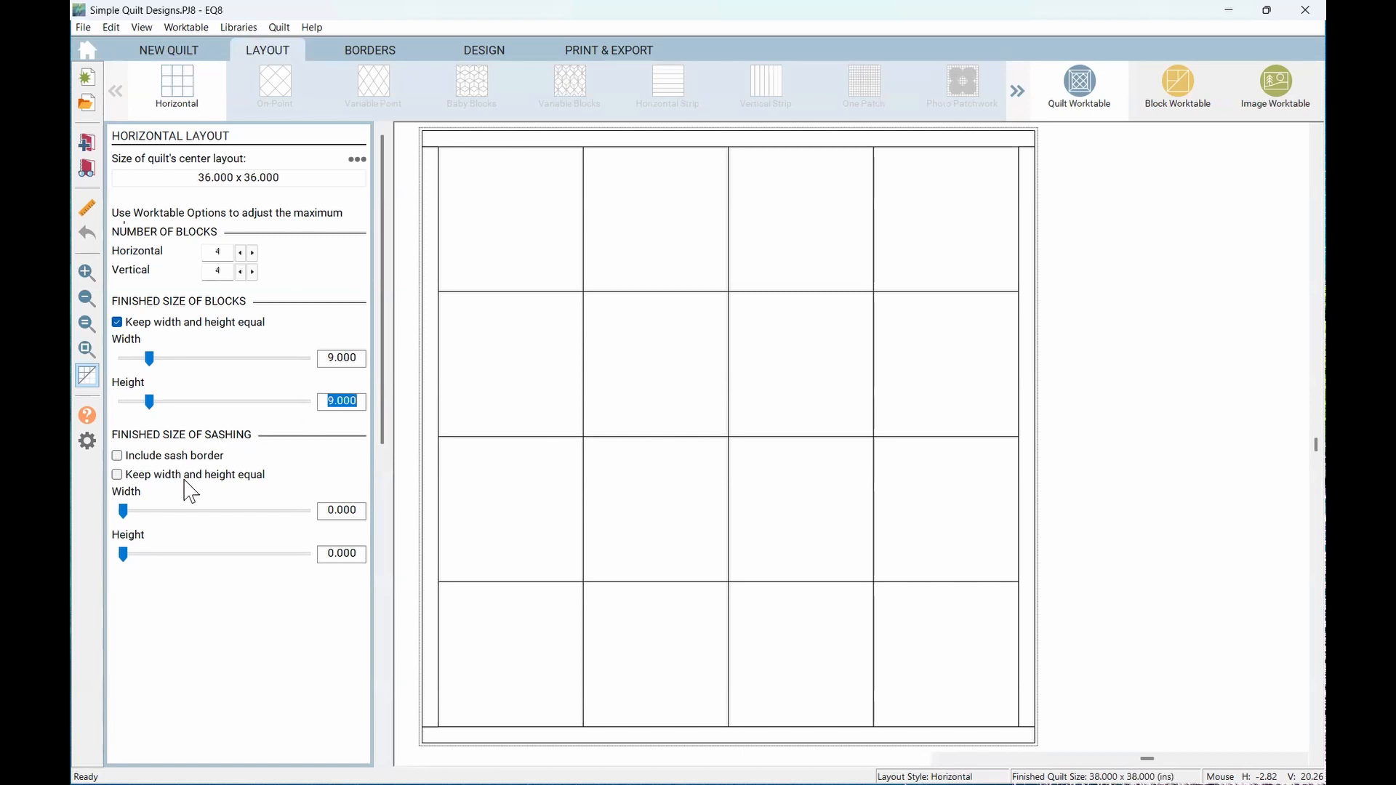
Keep the sashing's width and height equal and set its finished width to 1
{"action": "left_click", "coordinate": [117, 474]}
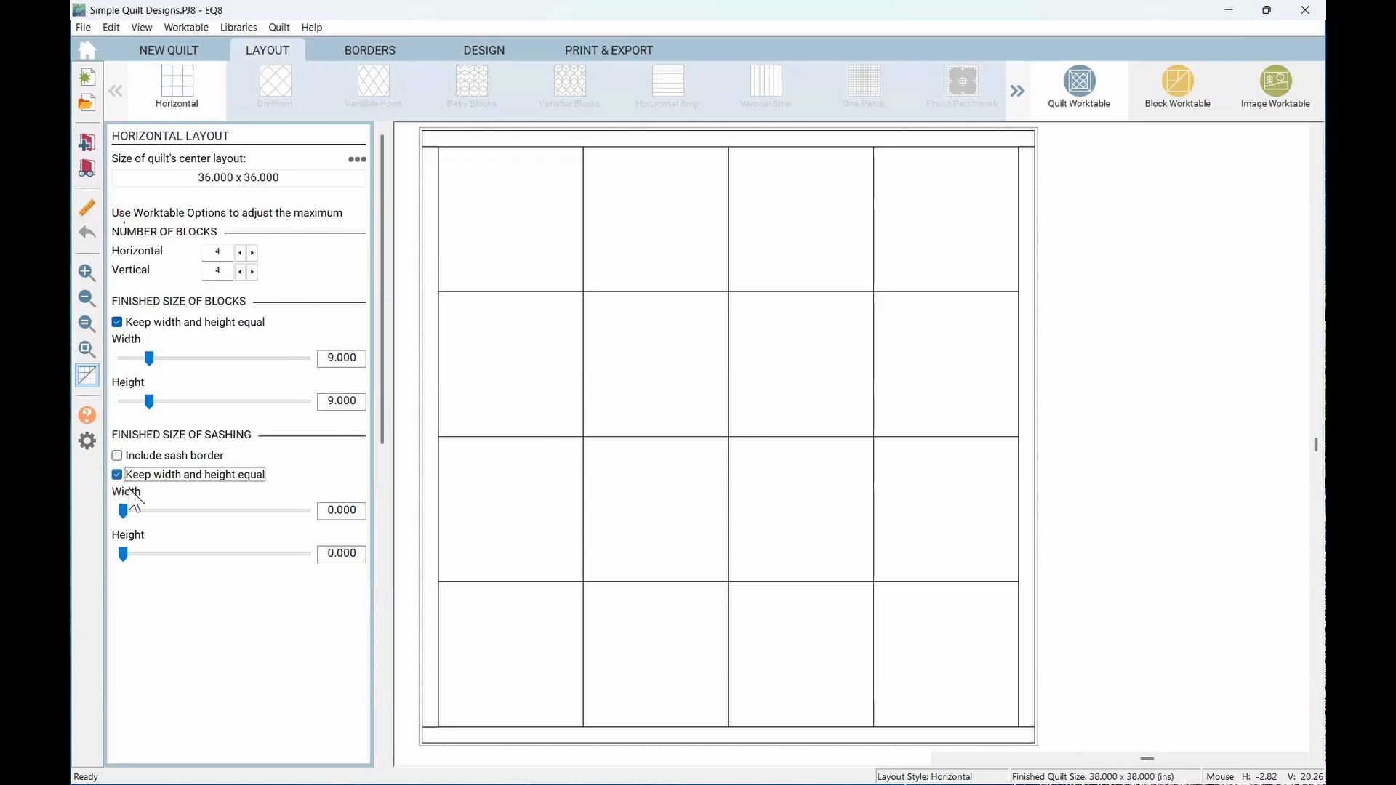
{"action": "left_click_drag", "start_coordinate": [322, 512], "coordinate": [358, 511]}
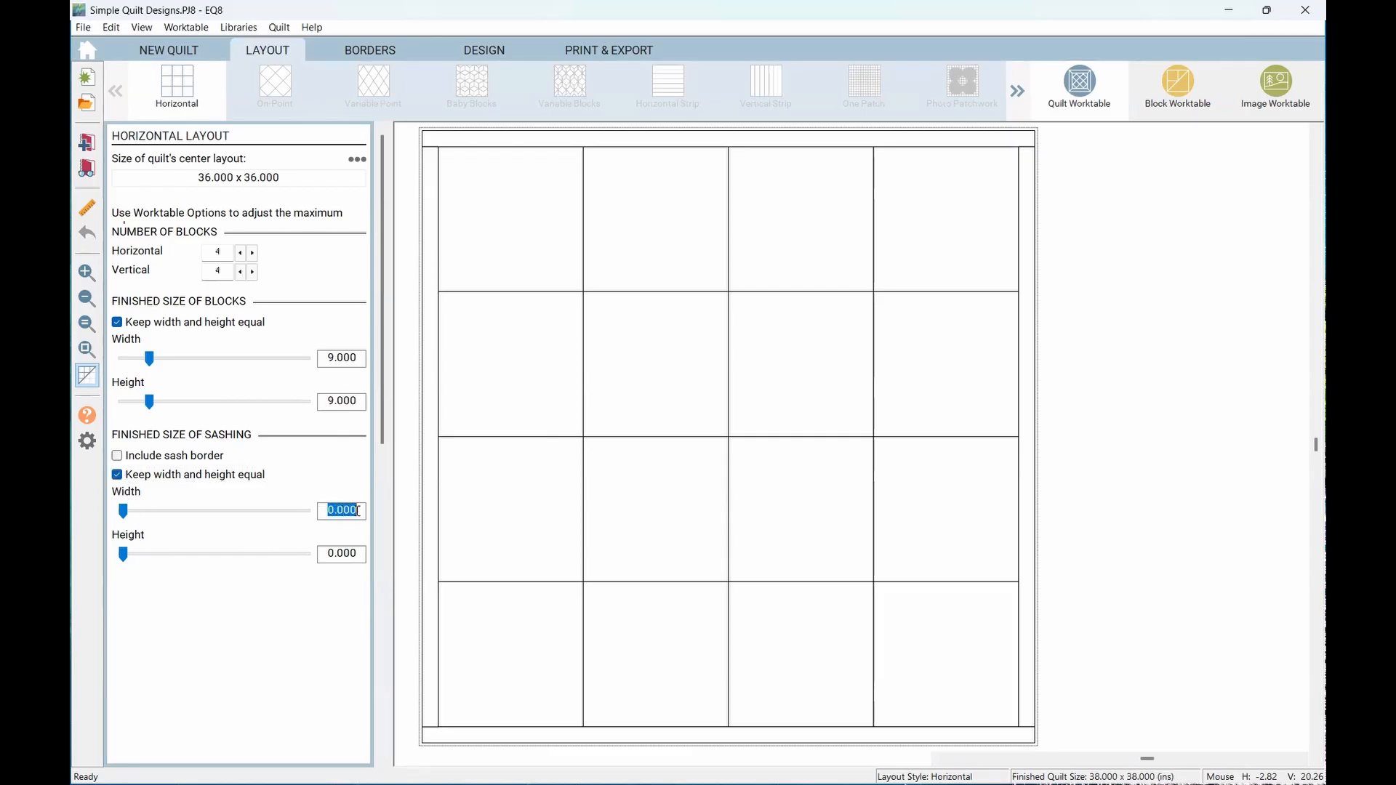
{"action": "type", "text": "1"}
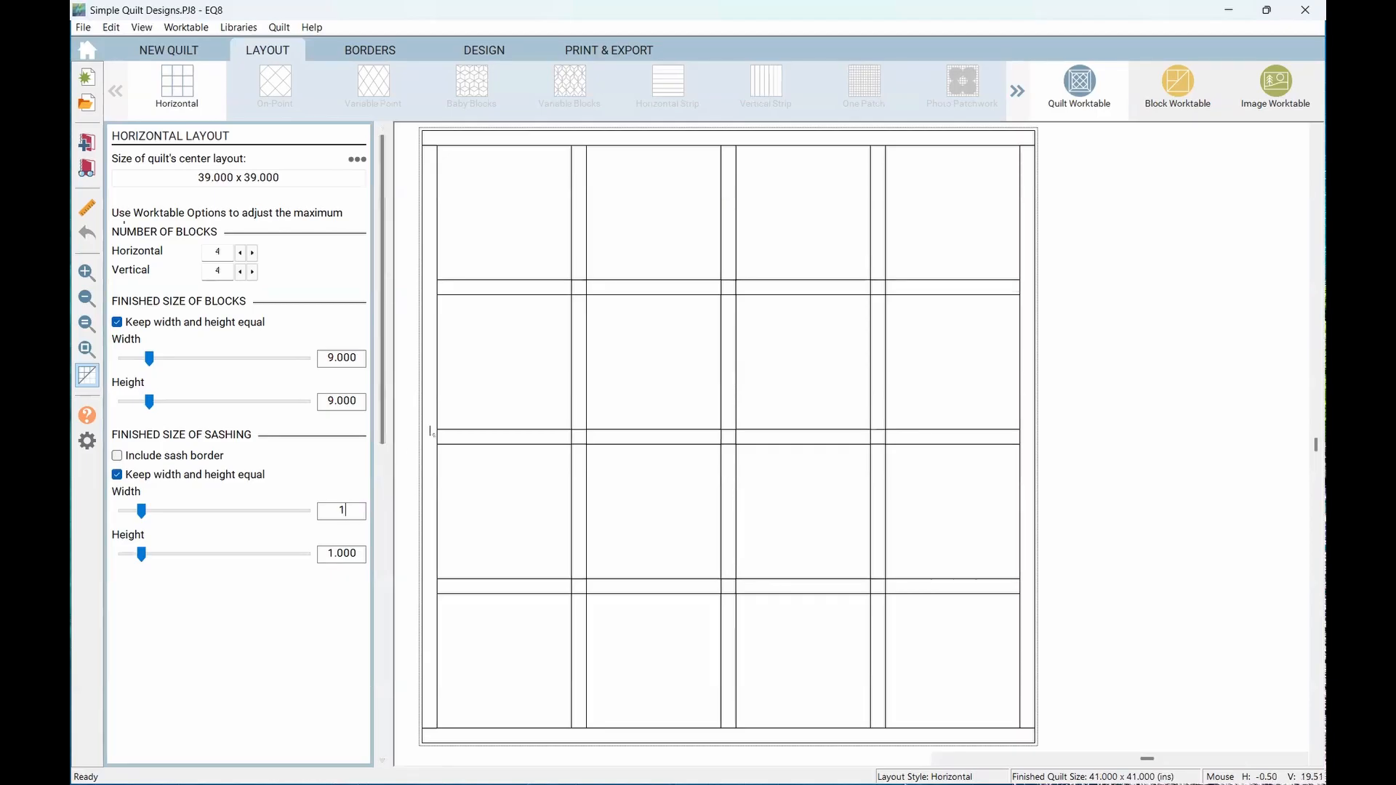
Include a sash border and set the sashing's equal finished width and height to 0
{"action": "left_click", "coordinate": [118, 456]}
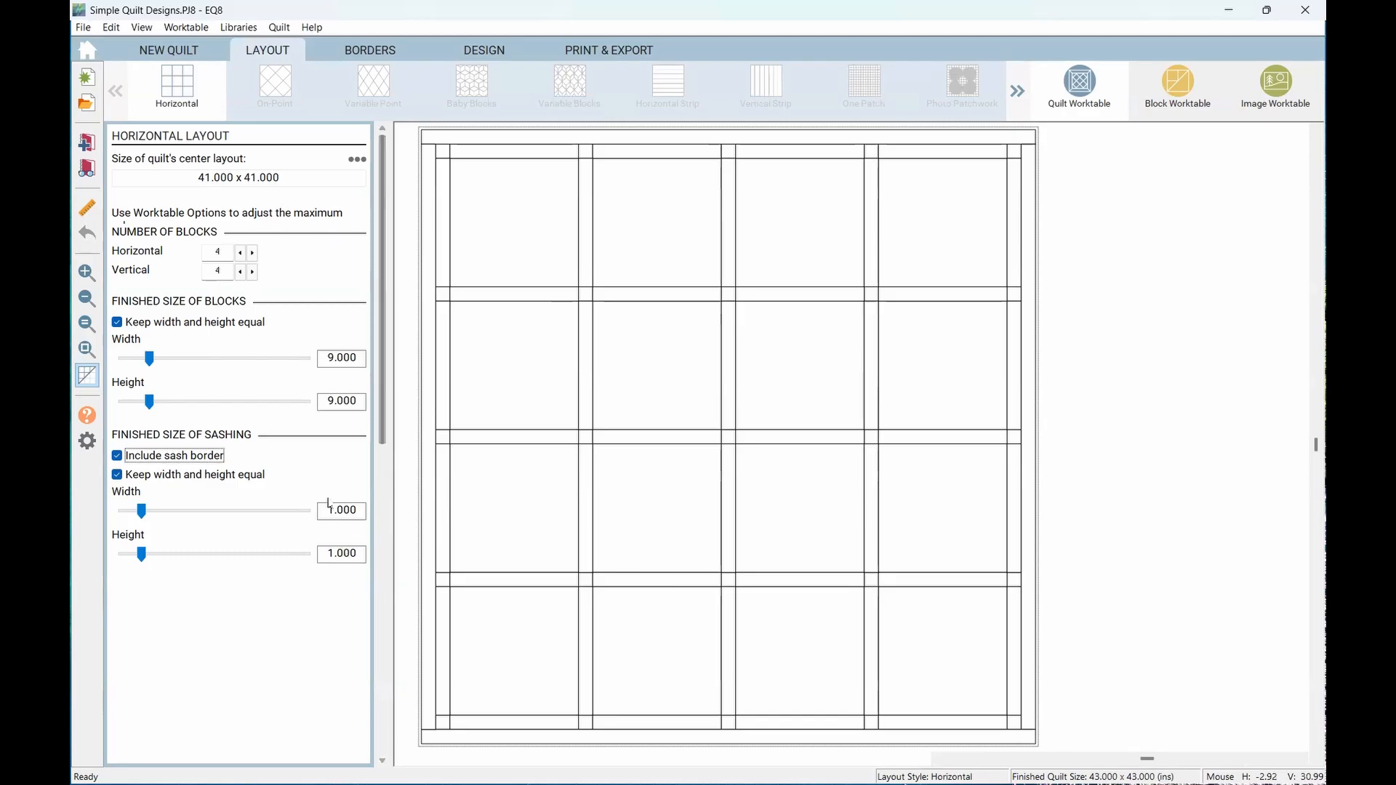
{"action": "left_click_drag", "start_coordinate": [326, 515], "coordinate": [367, 515]}
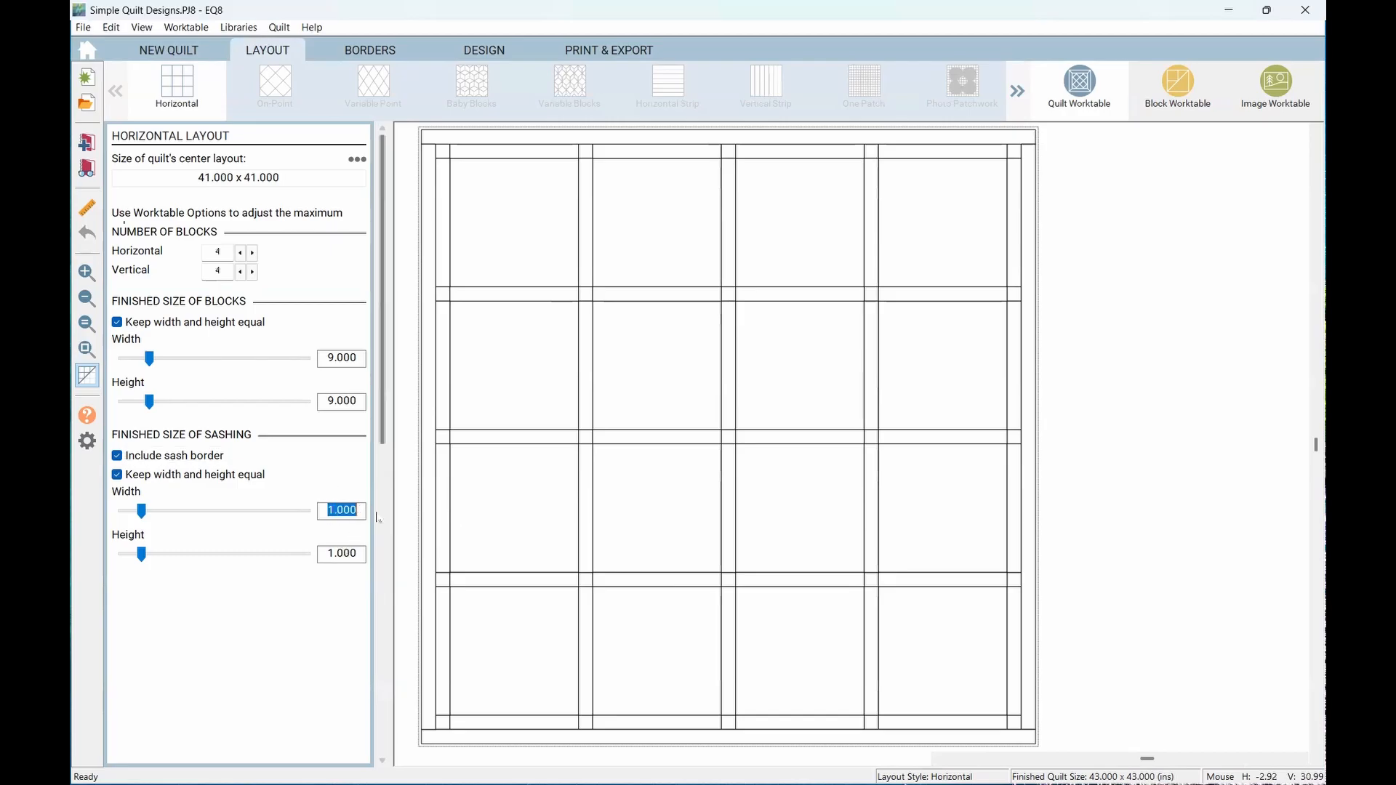
{"action": "type", "text": "0"}
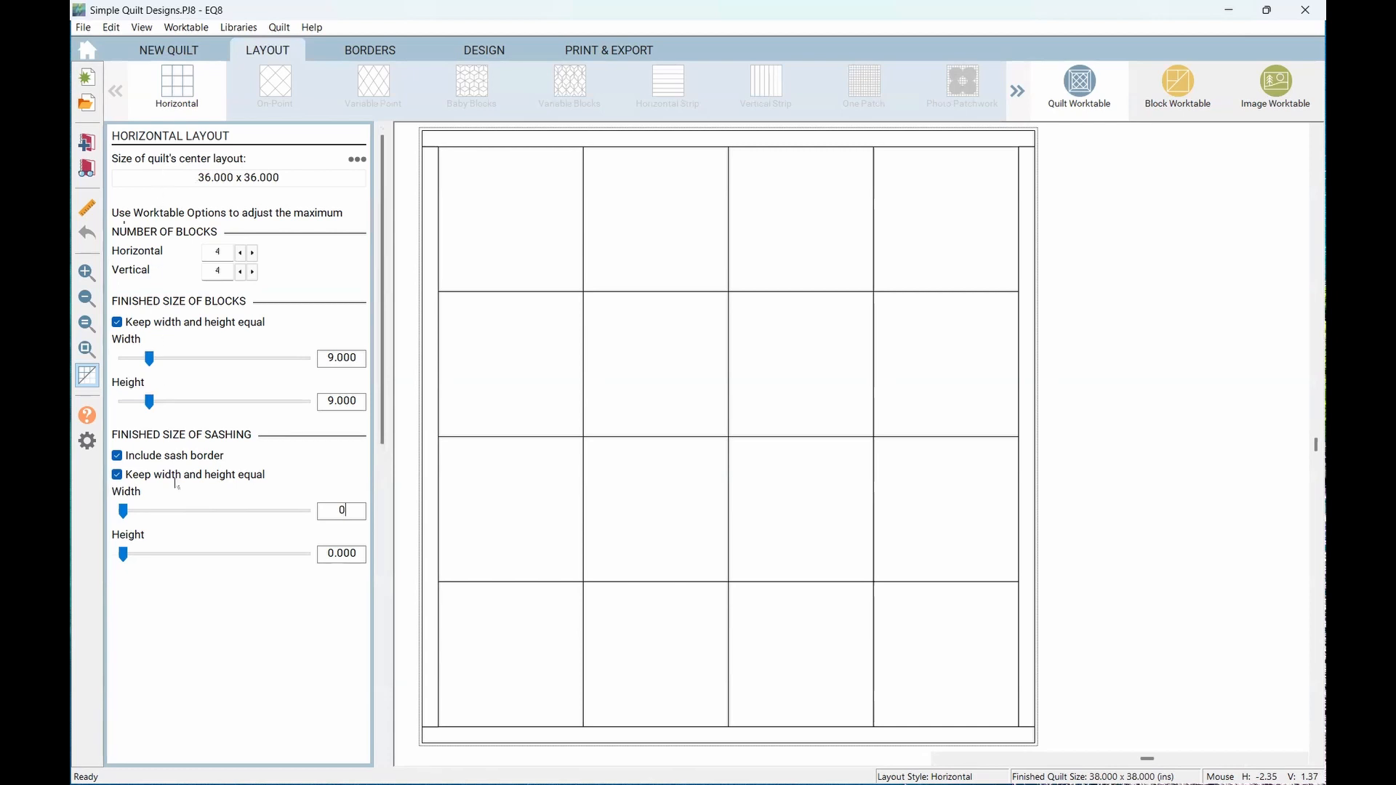
Try five blocks horizontally and return the horizontal count to four
{"action": "left_click", "coordinate": [251, 252]}
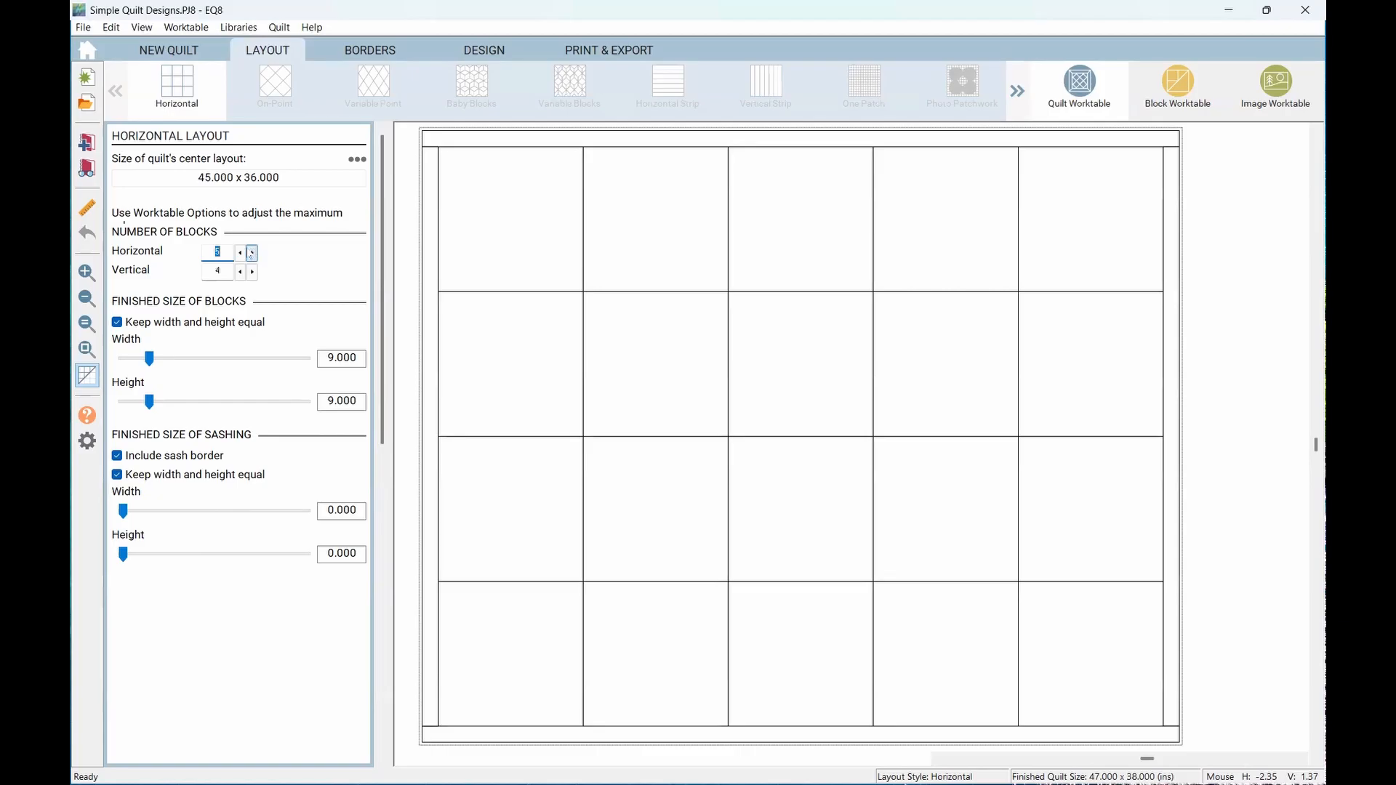
{"action": "left_click", "coordinate": [240, 252]}
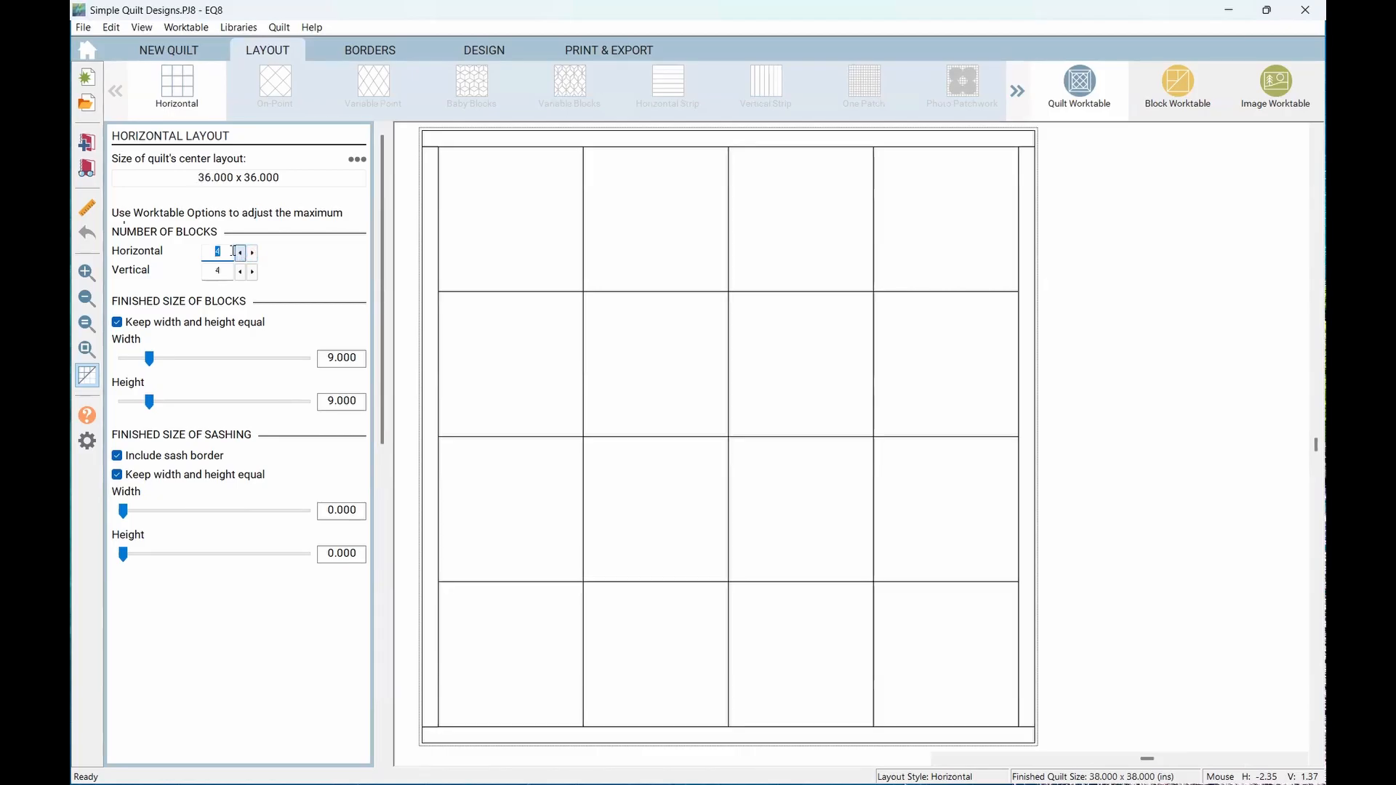
{"action": "double_click", "coordinate": [221, 266]}
Open the quilt's border settings and set all four border sides to 5 with all sizes locked together
{"action": "left_click", "coordinate": [356, 51]}
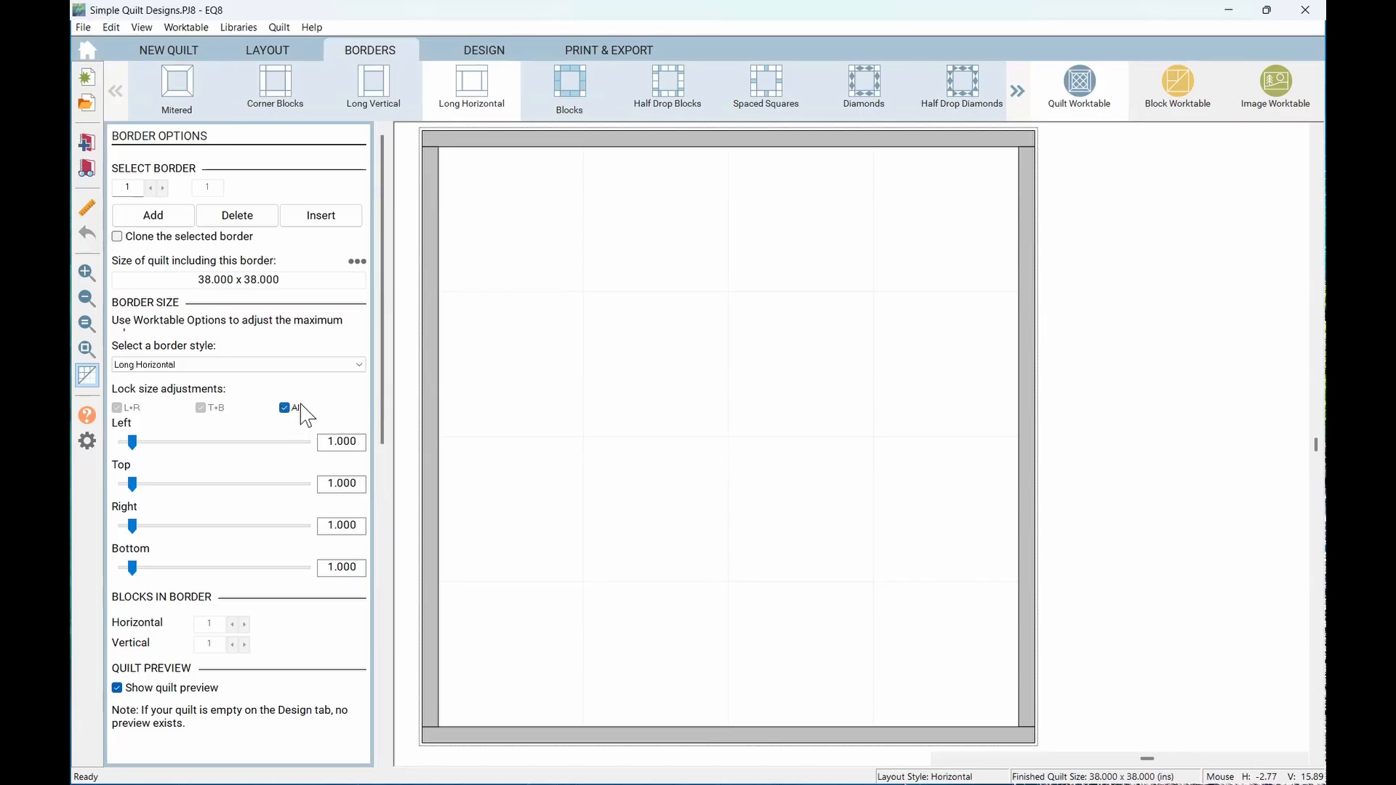
{"action": "left_click_drag", "start_coordinate": [328, 441], "coordinate": [359, 439]}
{"action": "type", "text": "5"}
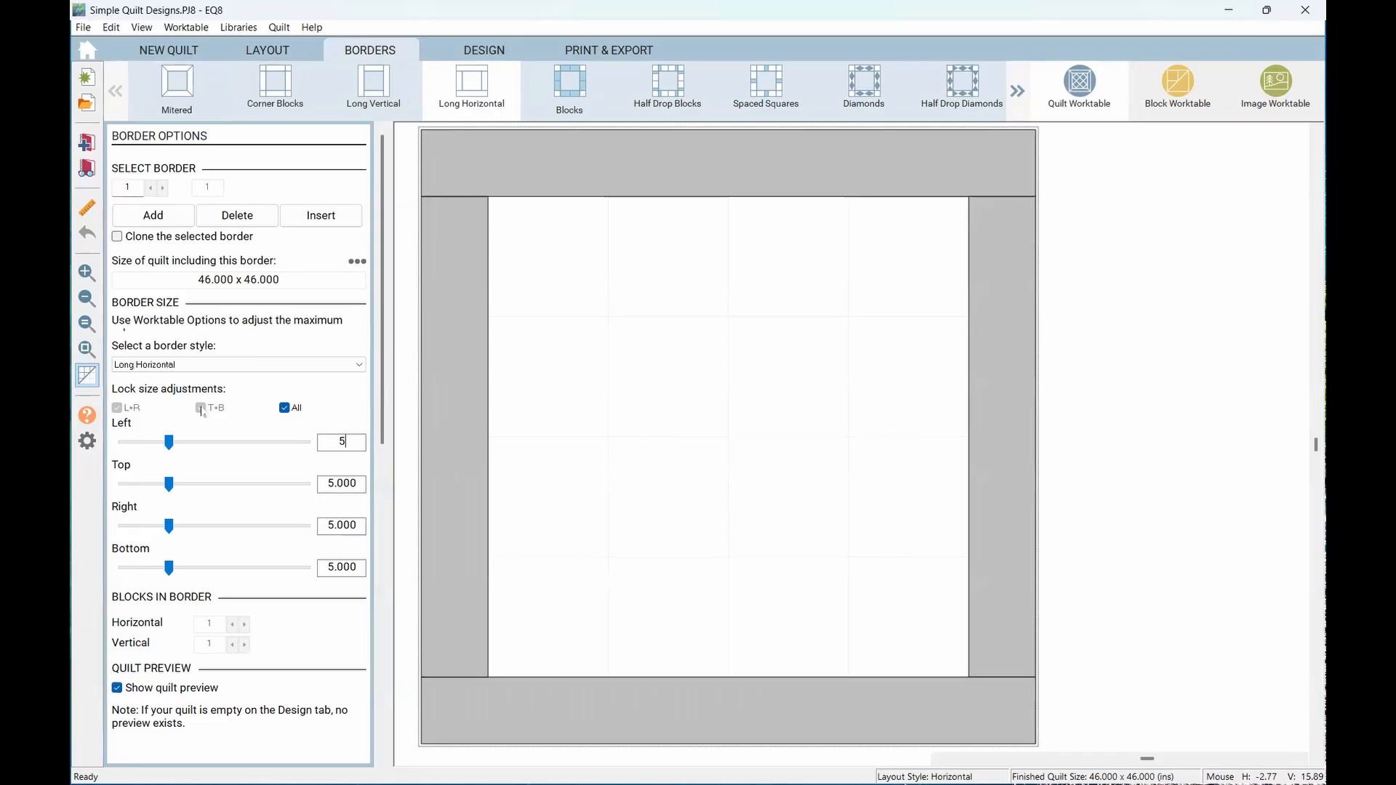
Lock only the top and bottom border sizes together and set them to 10
{"action": "left_click", "coordinate": [284, 408]}
{"action": "left_click", "coordinate": [202, 409]}
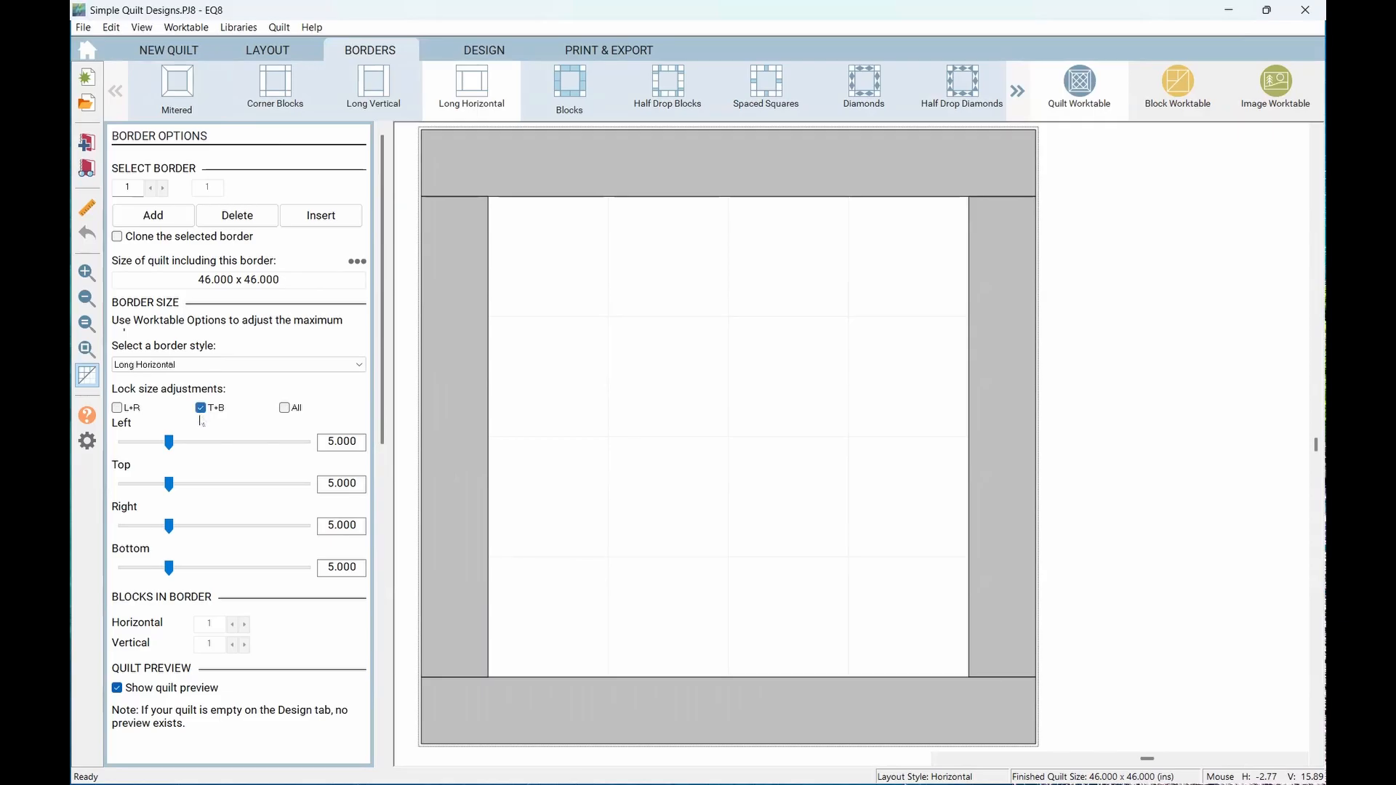
{"action": "left_click_drag", "start_coordinate": [320, 483], "coordinate": [364, 484]}
{"action": "type", "text": "10"}
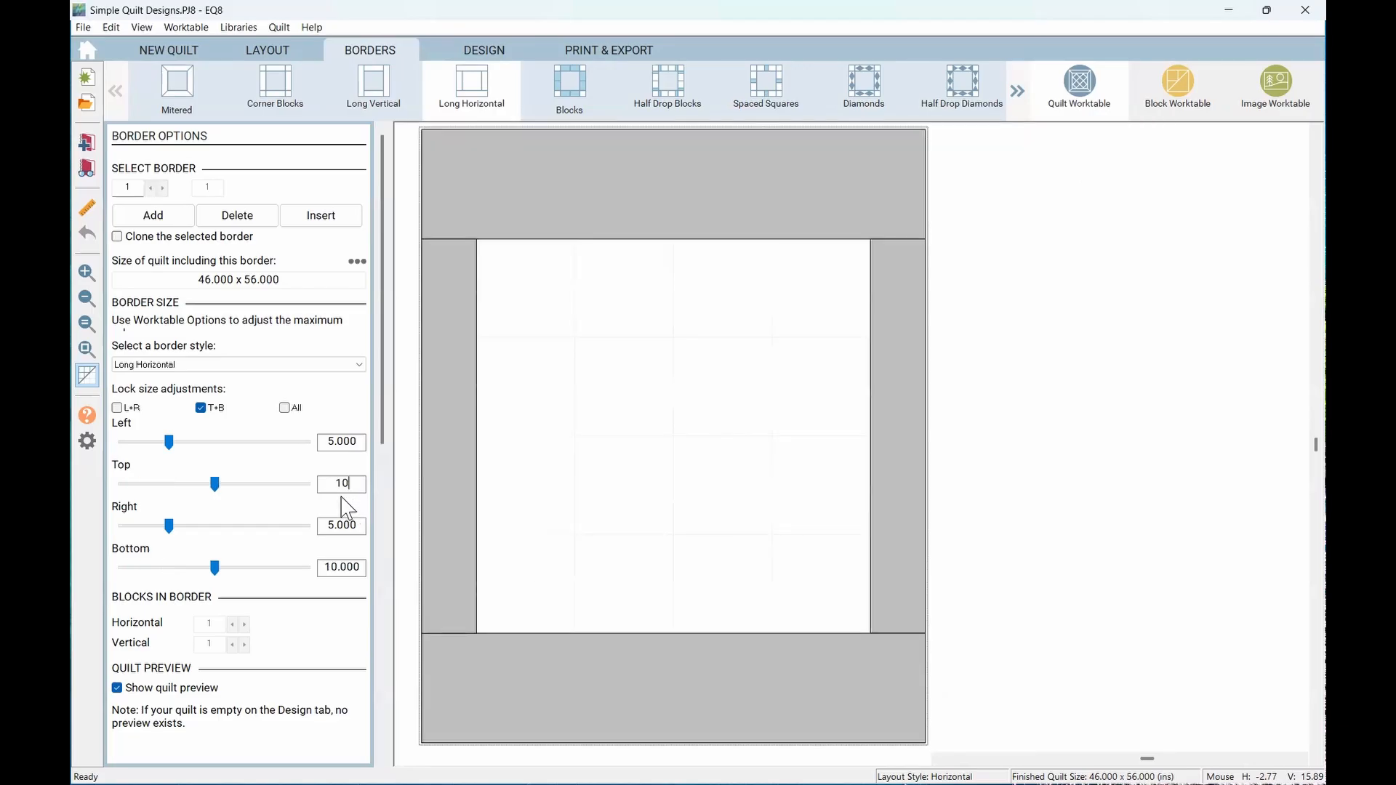
Lock only the left and right border sizes together and set them to 2
{"action": "left_click", "coordinate": [201, 408]}
{"action": "left_click", "coordinate": [117, 408]}
{"action": "double_click", "coordinate": [327, 445]}
{"action": "type", "text": "2"}
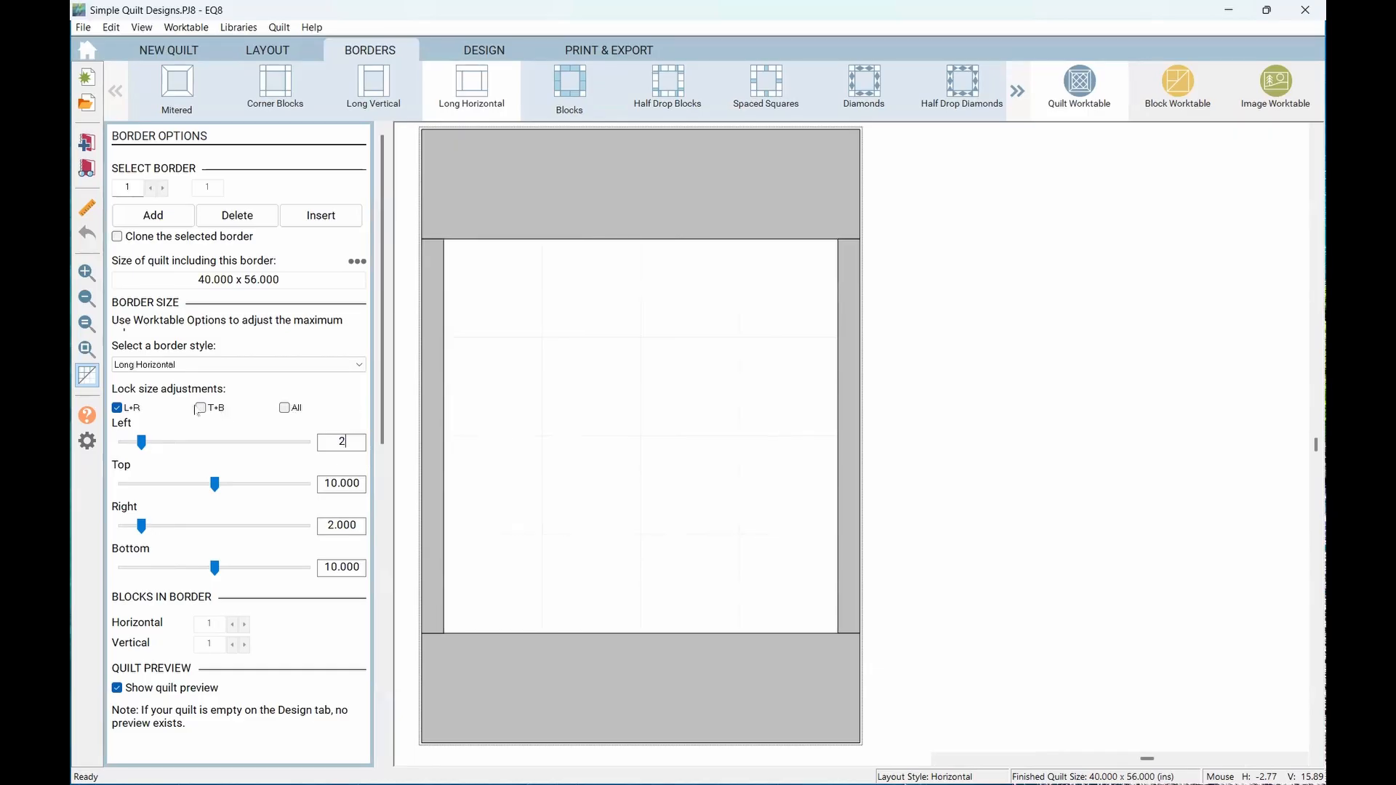
Unlock all border sizes and set the left side to 2, top to 4, right to 6 and bottom to 8
{"action": "left_click", "coordinate": [117, 408]}
{"action": "double_click", "coordinate": [335, 442]}
{"action": "type", "text": "2"}
{"action": "double_click", "coordinate": [325, 482]}
{"action": "type", "text": "4"}
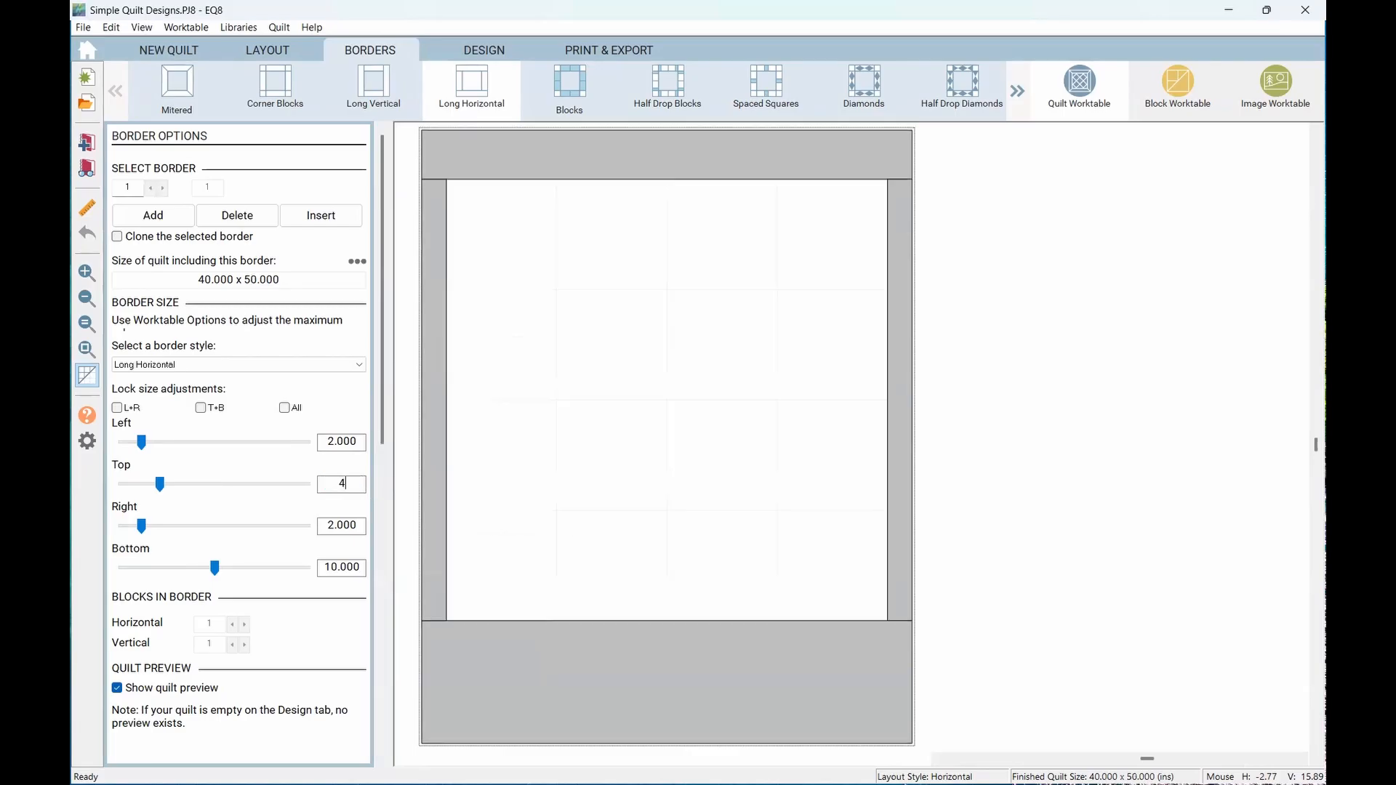
{"action": "left_click_drag", "start_coordinate": [320, 524], "coordinate": [368, 528]}
{"action": "type", "text": "6"}
{"action": "left_click_drag", "start_coordinate": [322, 566], "coordinate": [368, 568]}
{"action": "type", "text": "8"}
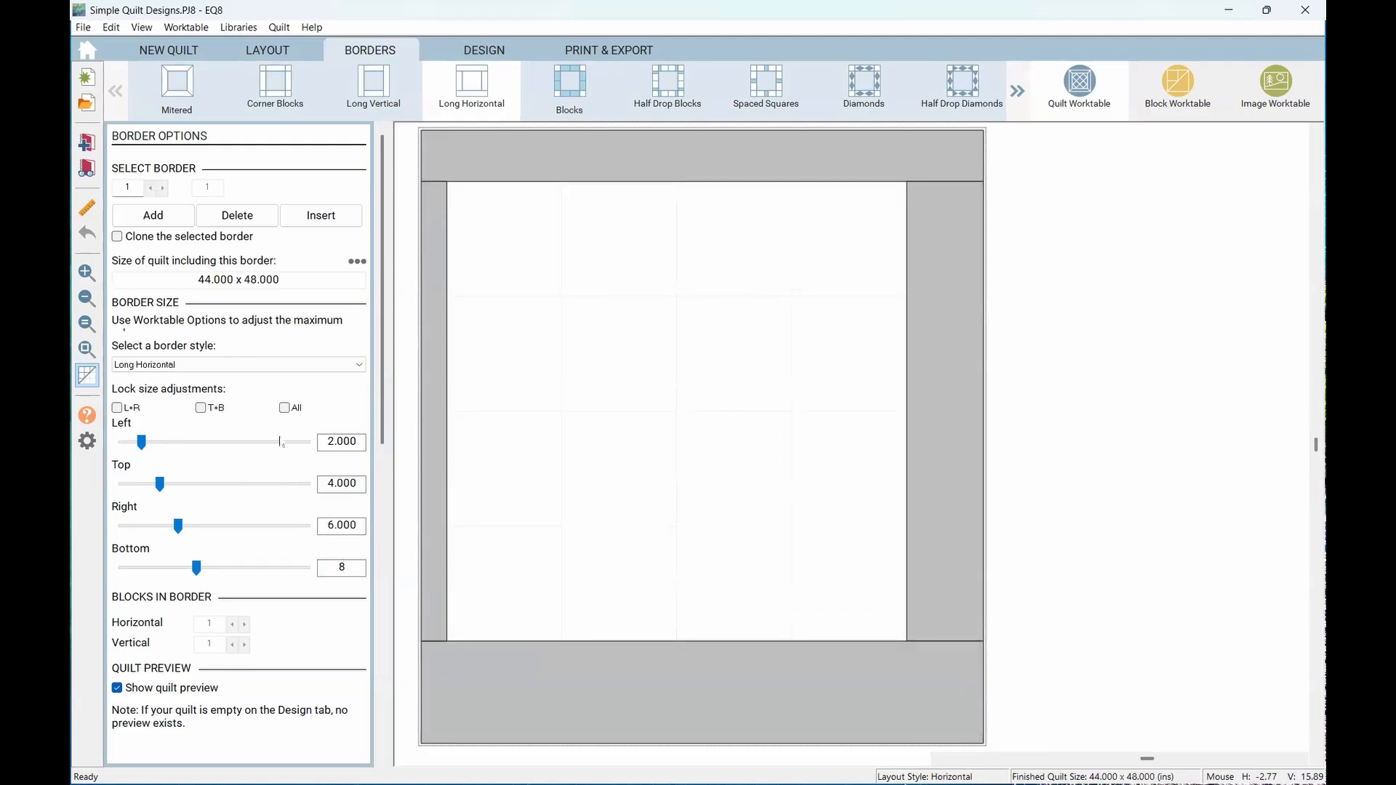
Lock all border sizes together again and set every side to 1
{"action": "left_click", "coordinate": [284, 407]}
{"action": "left_click_drag", "start_coordinate": [325, 441], "coordinate": [369, 443]}
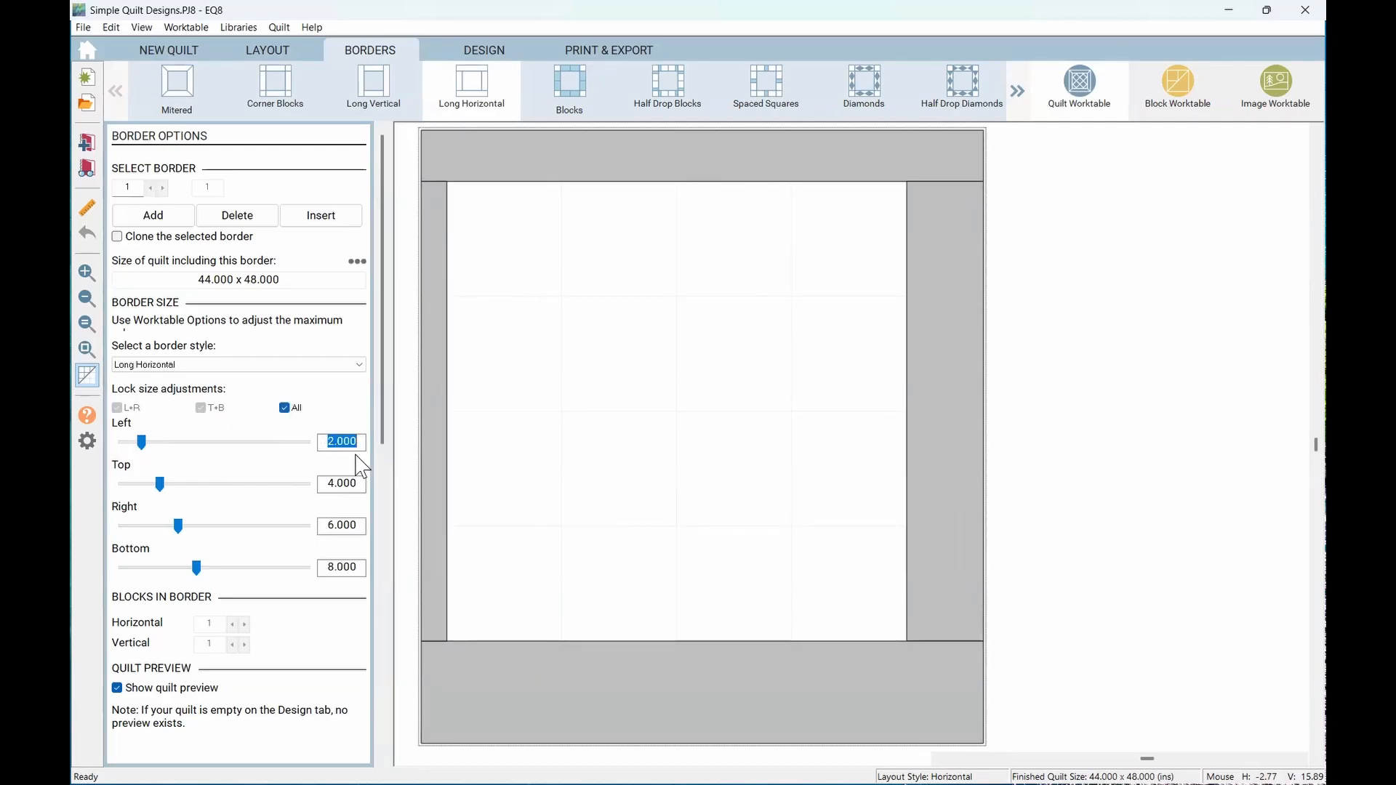
{"action": "type", "text": "1"}
{"action": "key", "text": "Tab"}
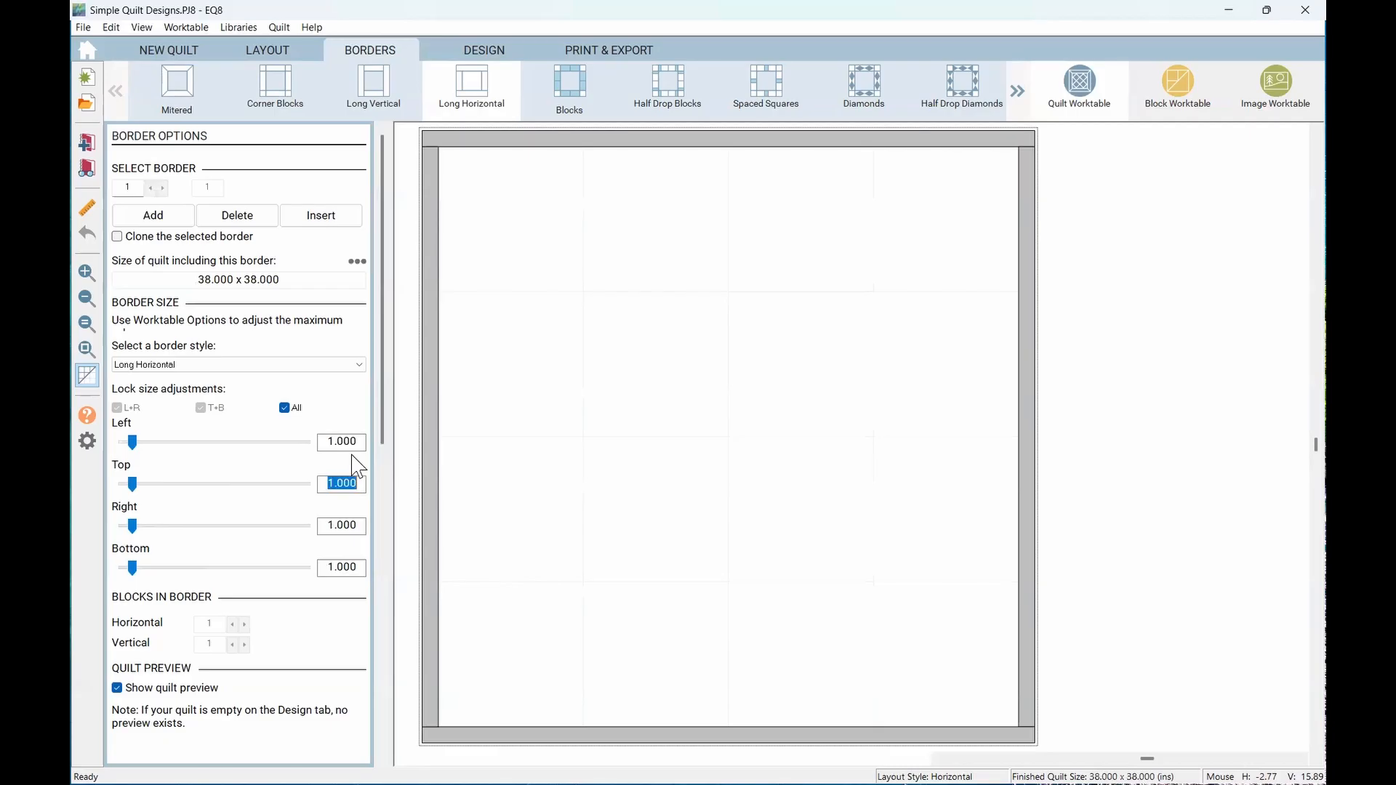
Check the list of available border styles and apply the Mitered style to the border
{"action": "left_click", "coordinate": [358, 365]}
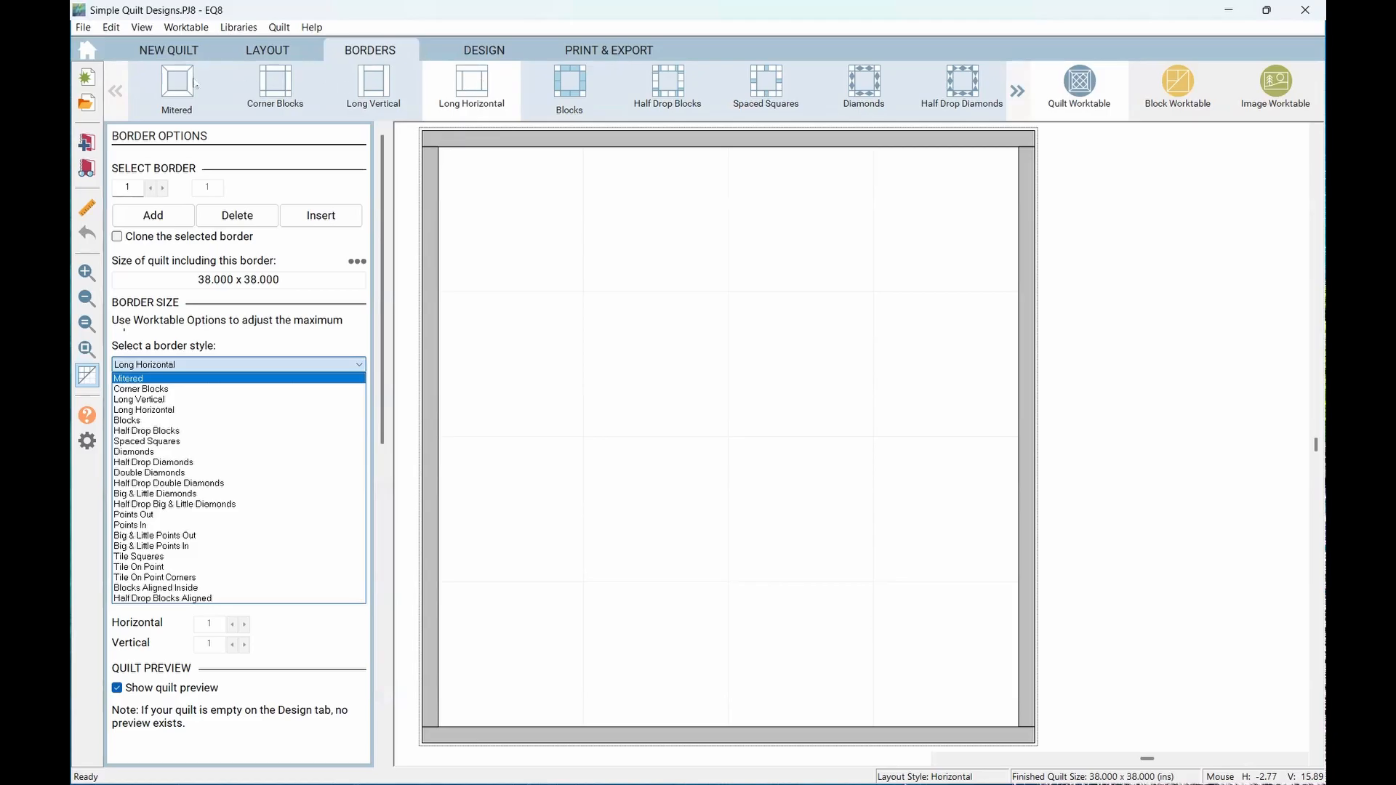
{"action": "left_click", "coordinate": [173, 89]}
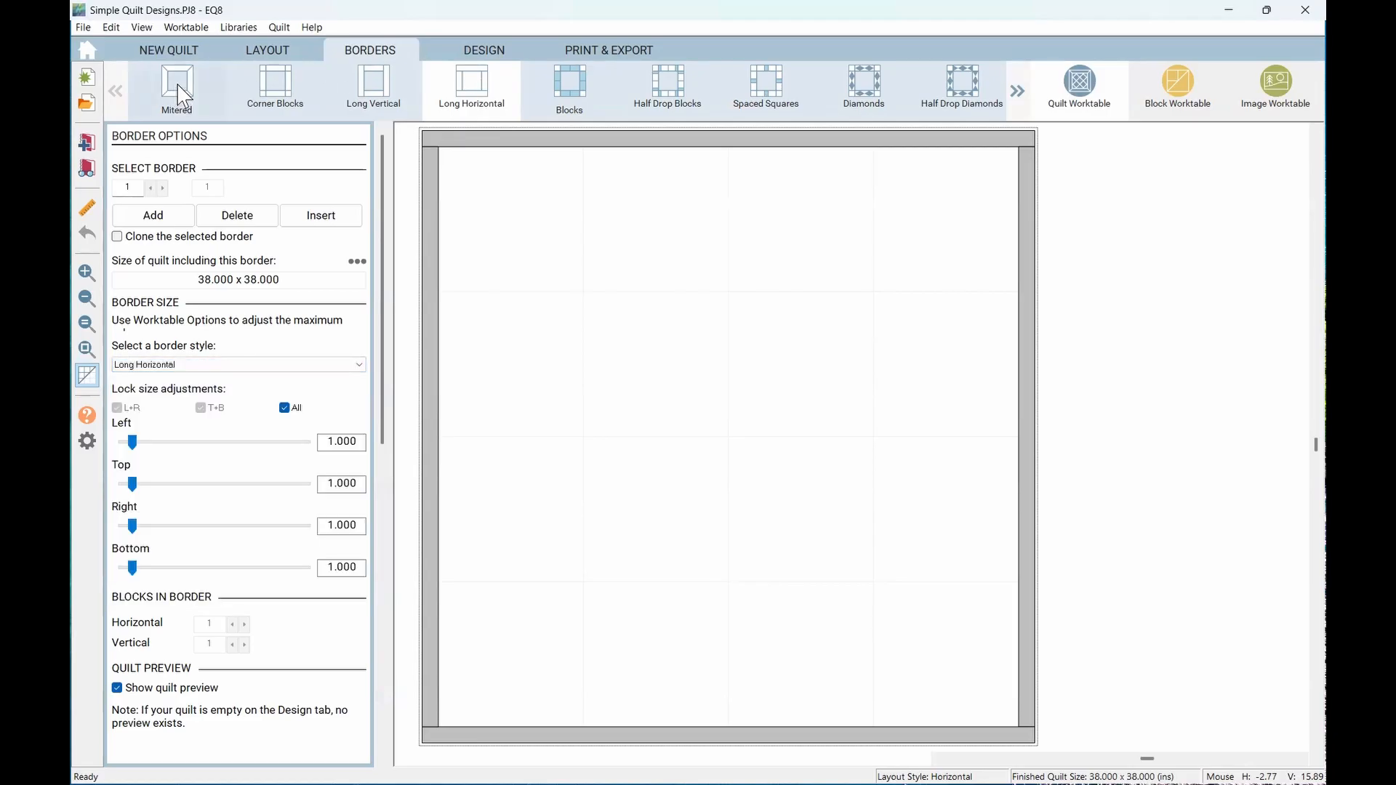
{"action": "left_click", "coordinate": [181, 93]}
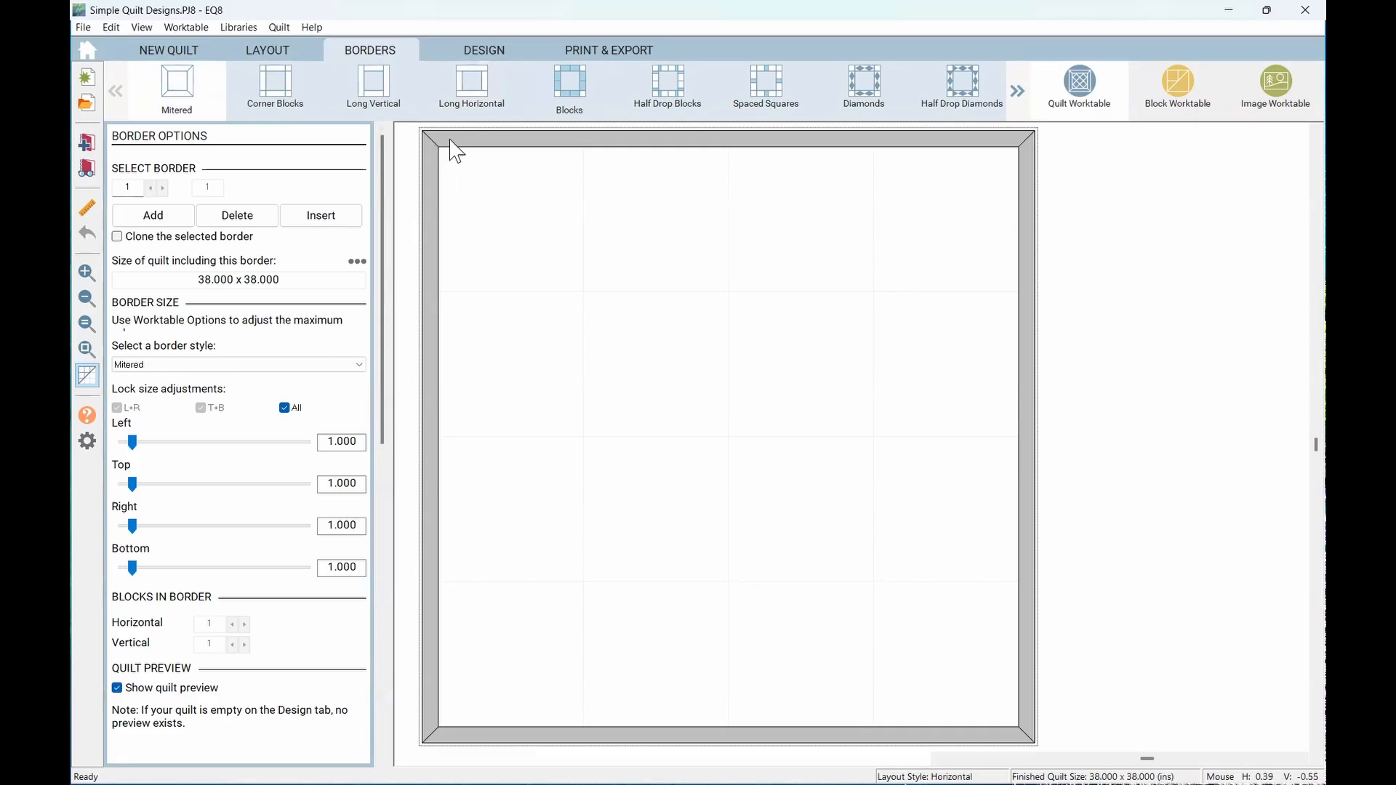
Look through the remaining border styles and apply Blocks Aligned Inside to the border
{"action": "left_click", "coordinate": [1019, 93]}
{"action": "left_click", "coordinate": [1018, 93]}
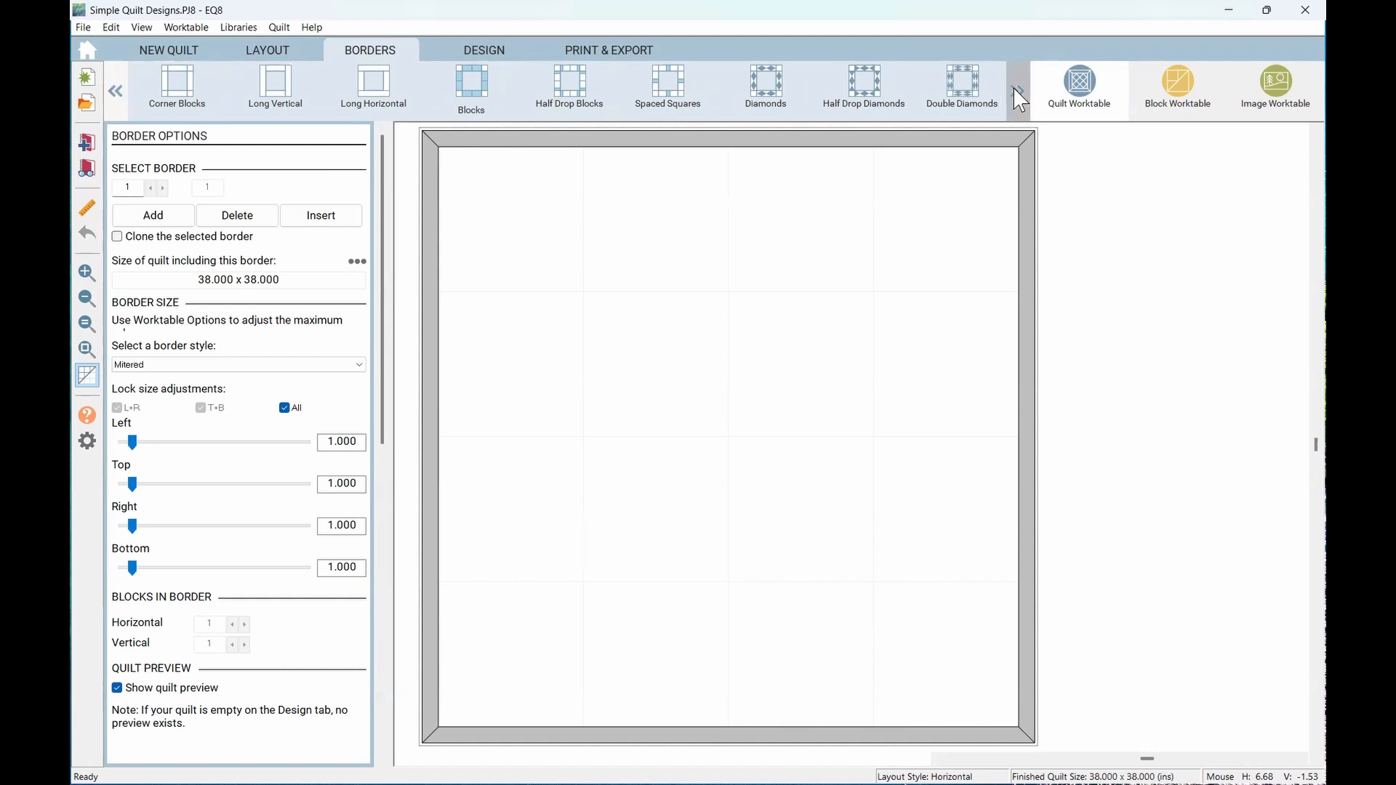
{"action": "left_click", "coordinate": [1019, 93]}
{"action": "left_click", "coordinate": [1016, 91]}
{"action": "left_click", "coordinate": [1016, 90]}
{"action": "left_click", "coordinate": [1018, 93]}
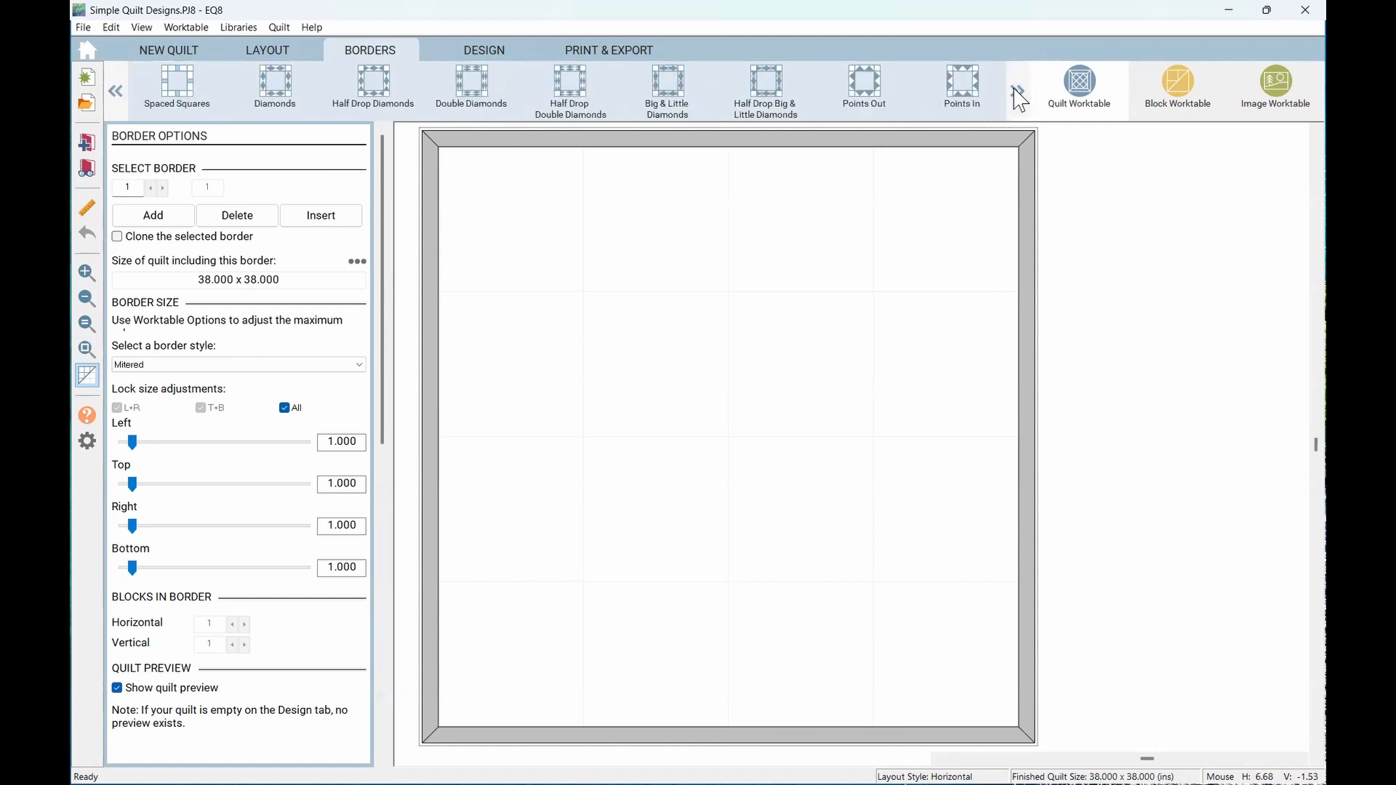
{"action": "left_click", "coordinate": [1016, 93]}
{"action": "left_click", "coordinate": [1017, 93]}
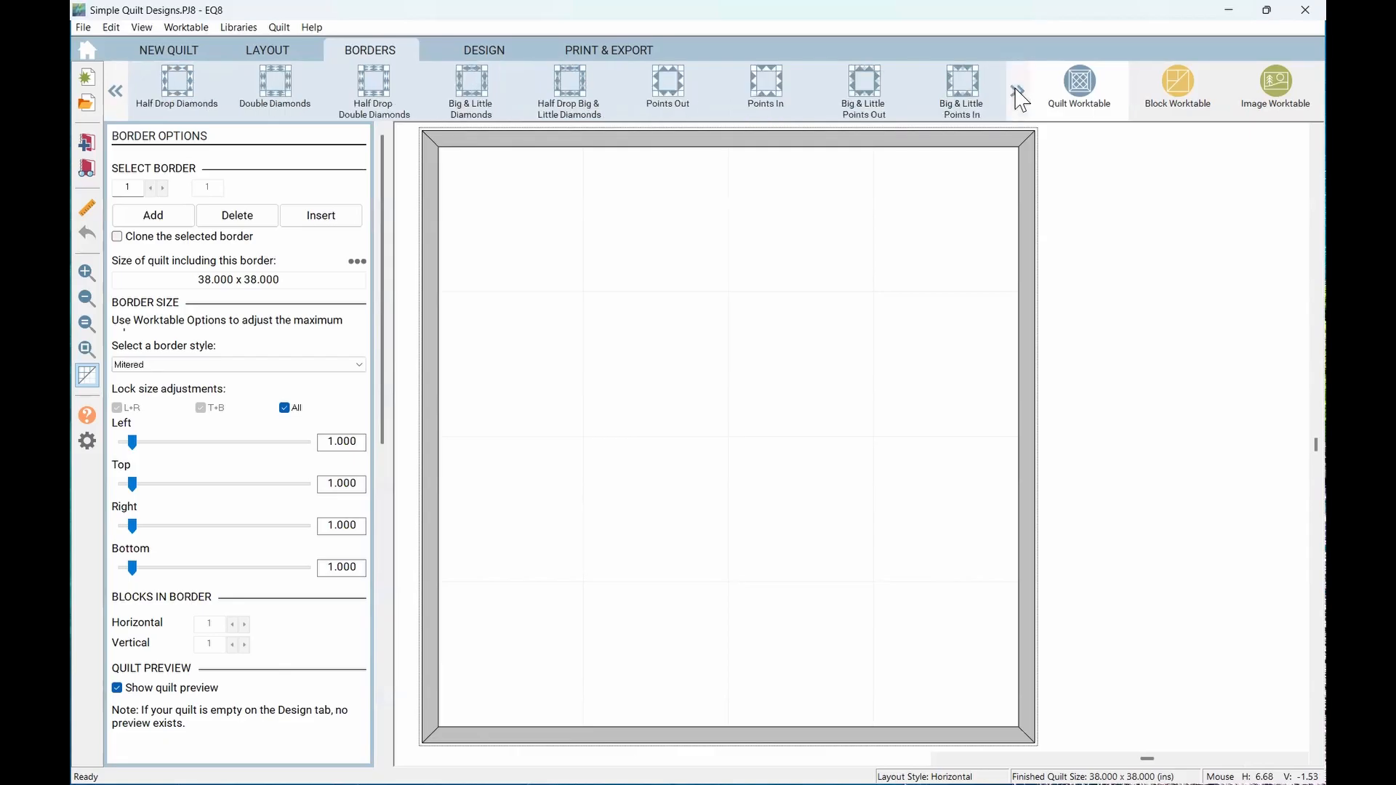
{"action": "left_click", "coordinate": [1017, 93]}
{"action": "left_click", "coordinate": [1017, 93]}
{"action": "left_click", "coordinate": [1017, 93]}
{"action": "left_click", "coordinate": [1018, 93]}
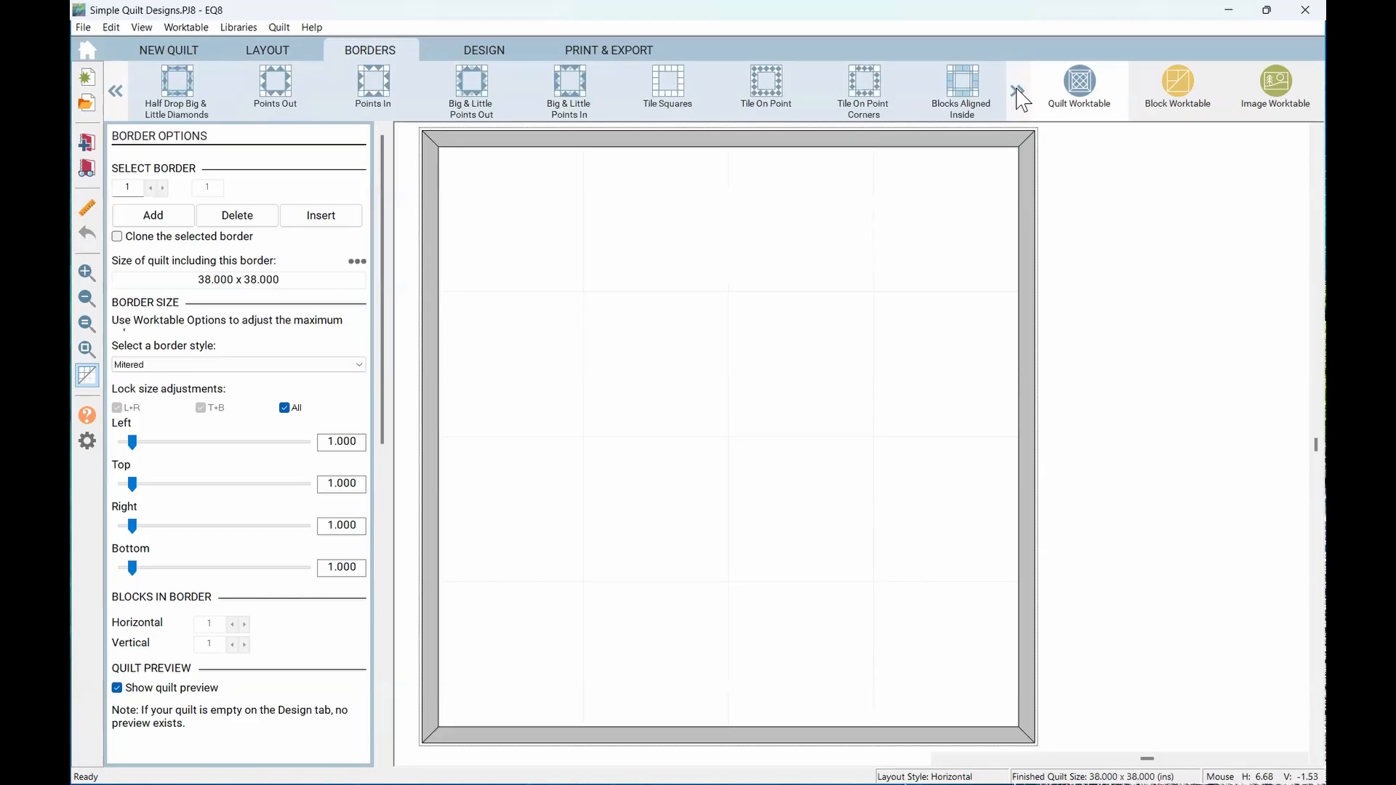
{"action": "left_click", "coordinate": [1018, 93]}
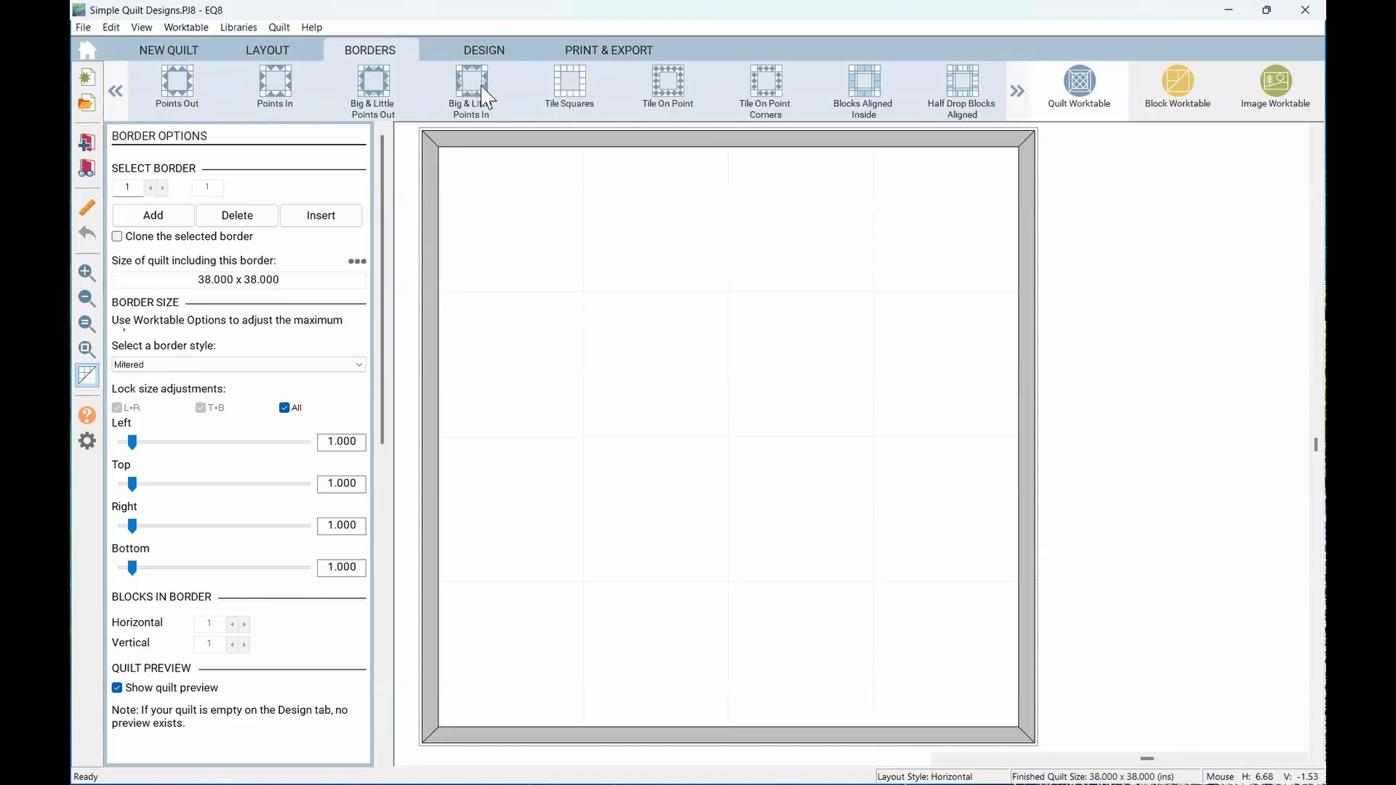
{"action": "left_click", "coordinate": [871, 92]}
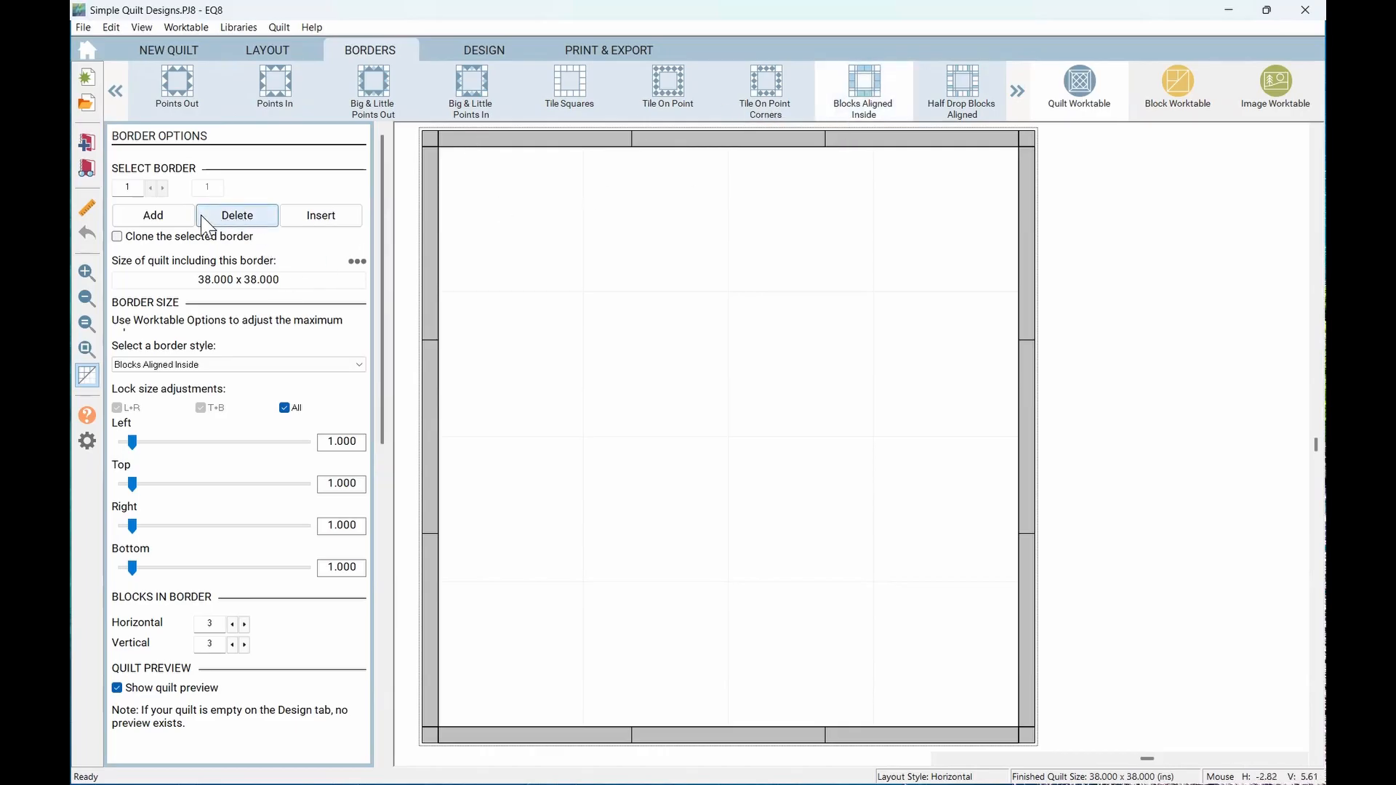
Add a second border around the quilt and give it the Half Drop Blocks style
{"action": "left_click", "coordinate": [182, 218]}
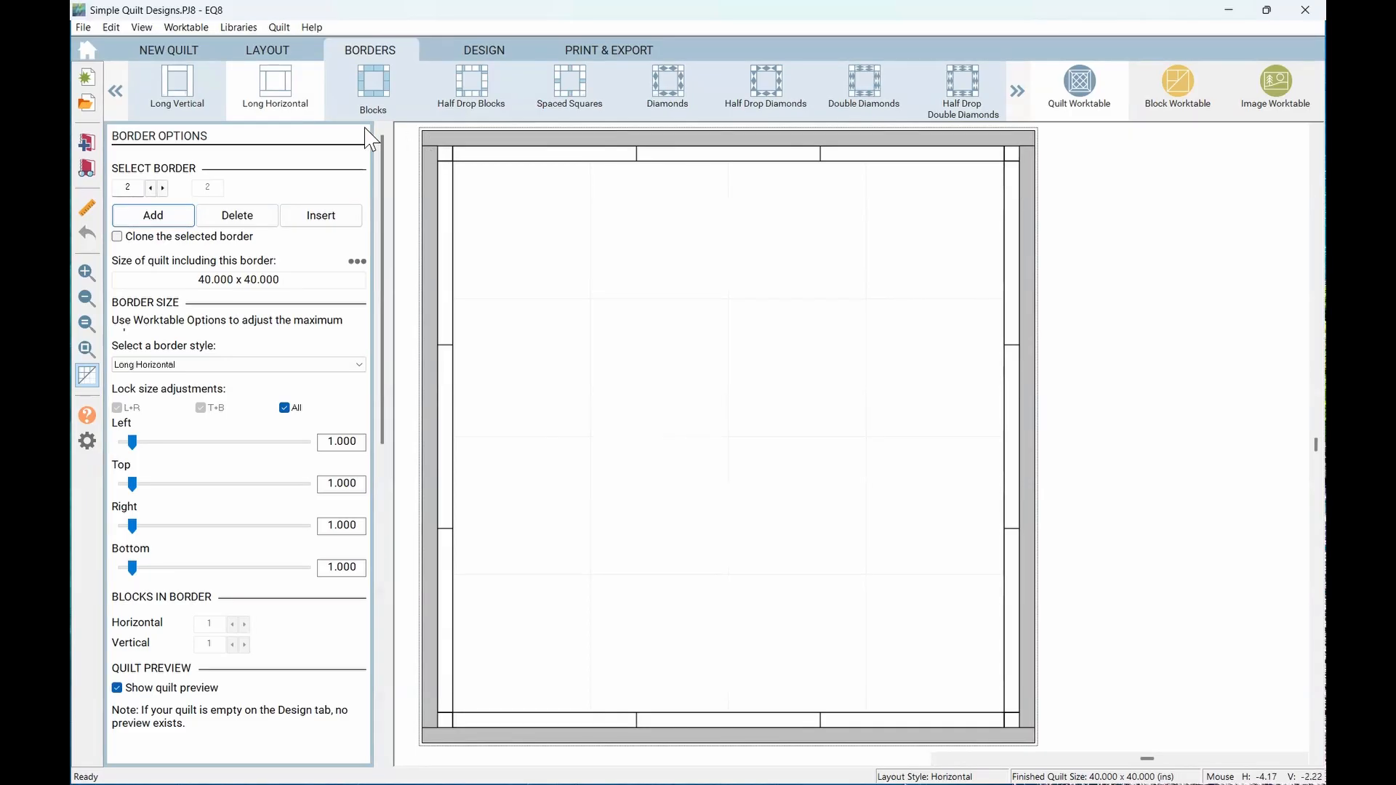
{"action": "left_click", "coordinate": [116, 91]}
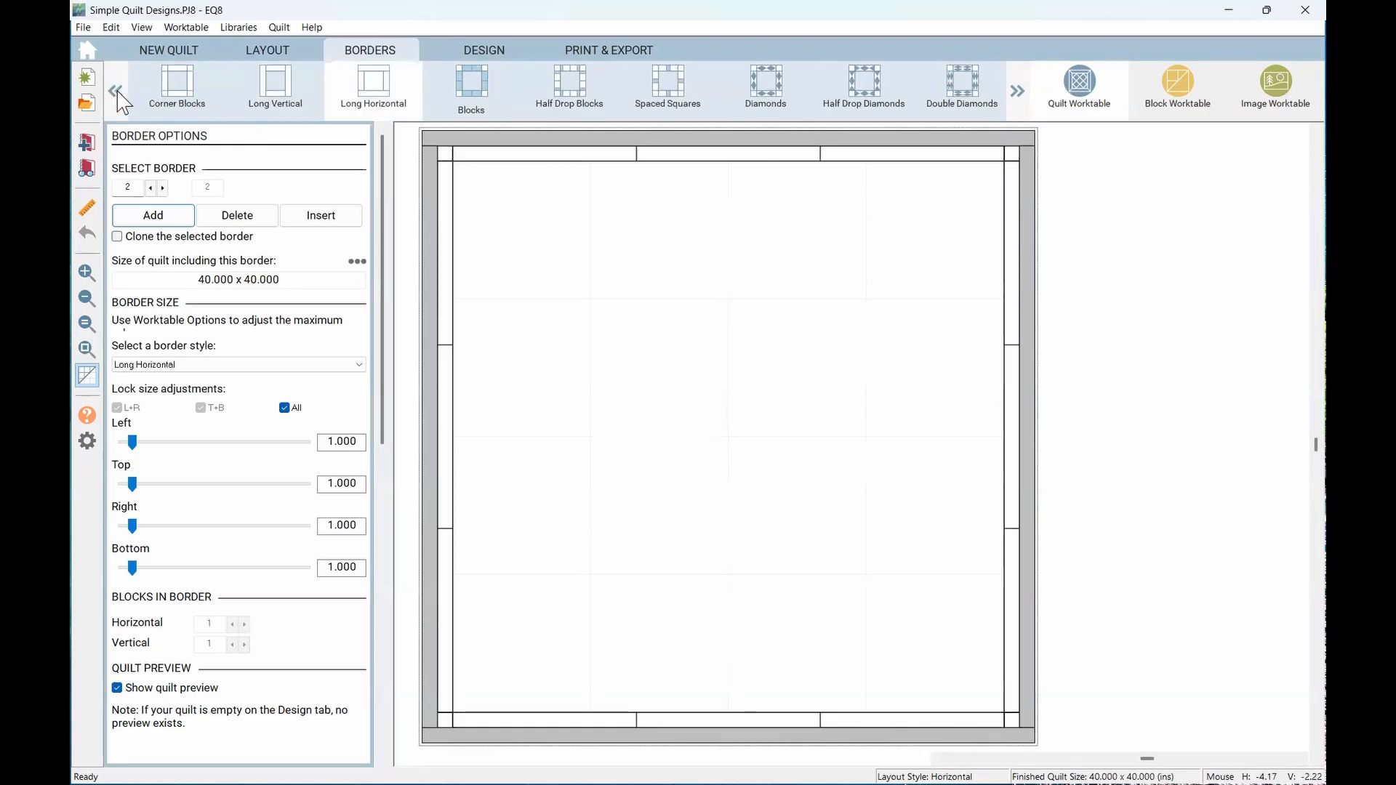
{"action": "left_click", "coordinate": [579, 92]}
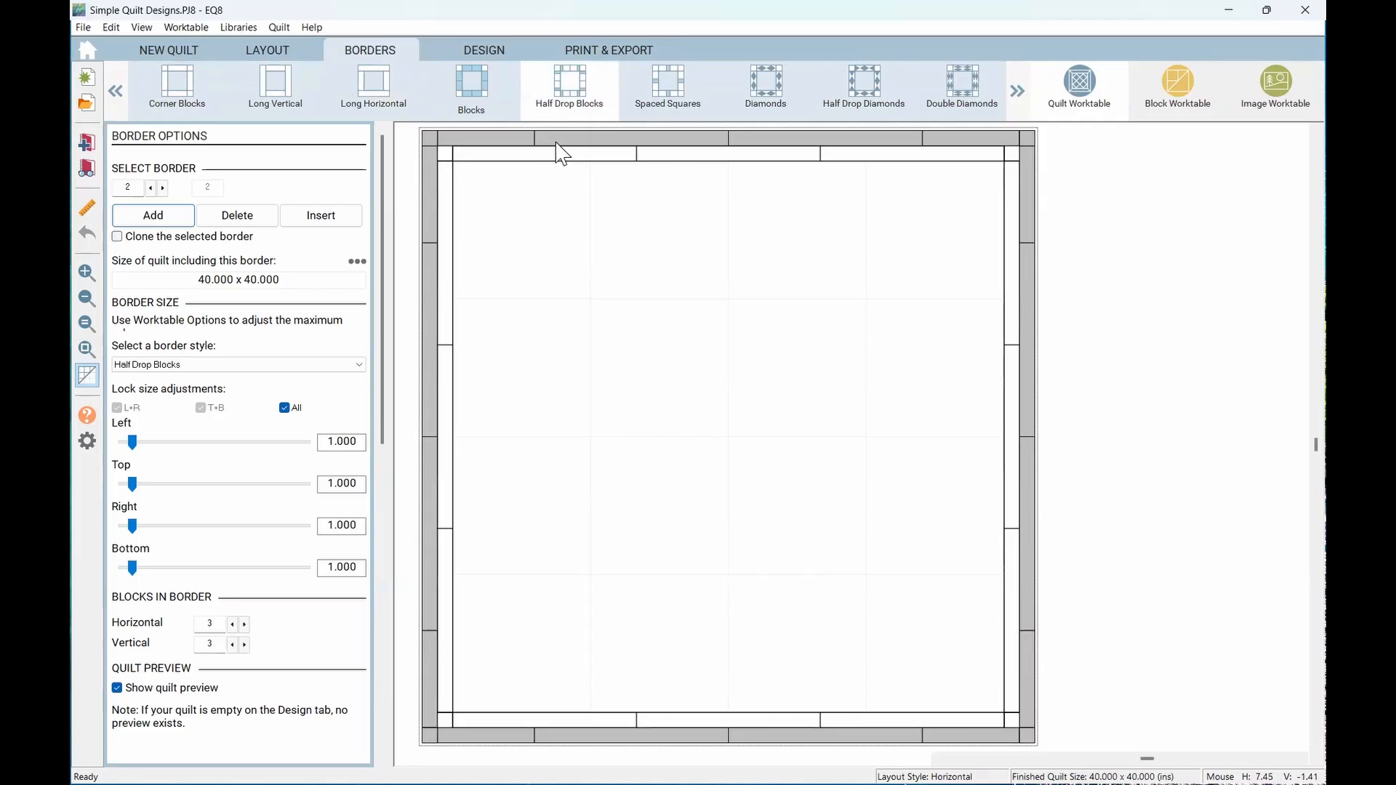
Select the inner border and change its style to Half Drop Blocks Aligned
{"action": "left_click", "coordinate": [1017, 91]}
{"action": "left_click", "coordinate": [1019, 93]}
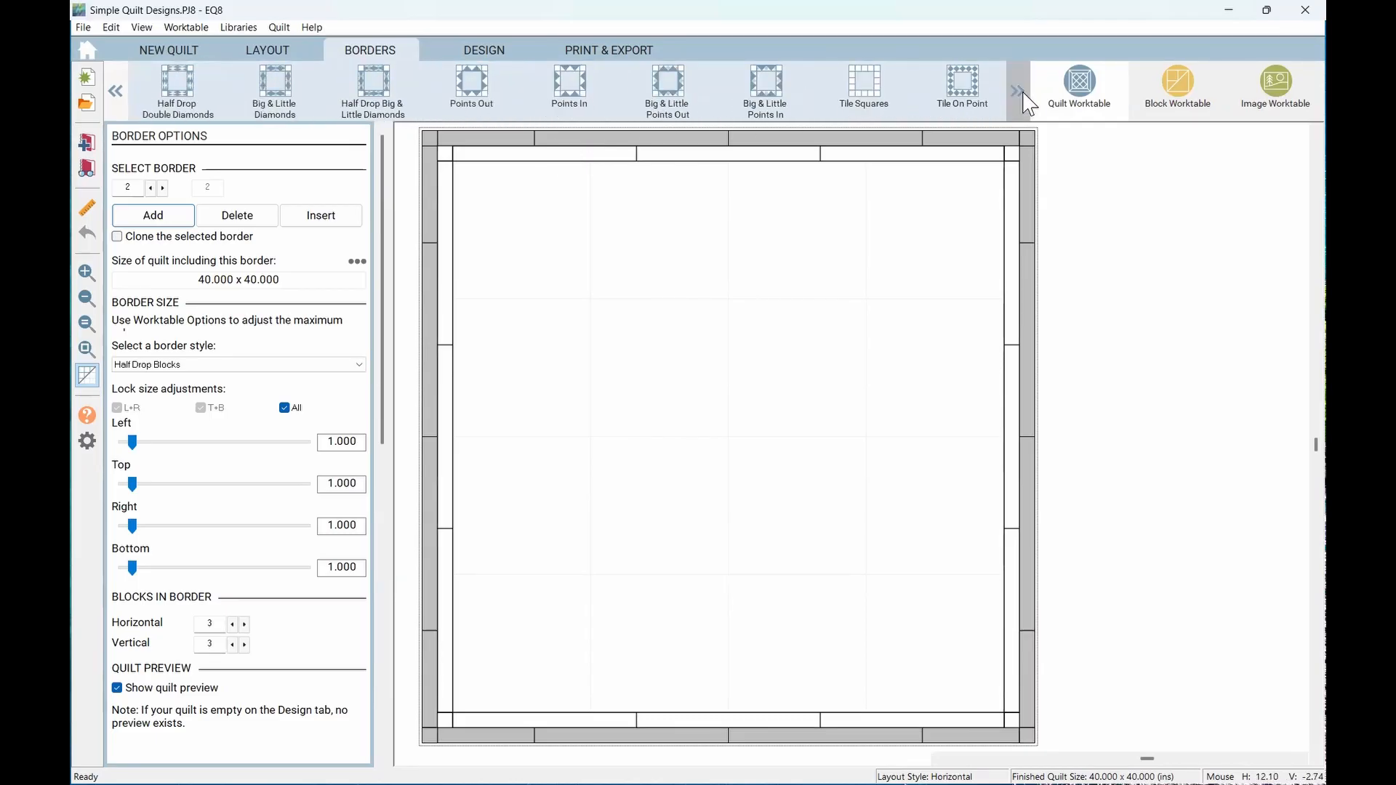
{"action": "left_click", "coordinate": [1018, 93]}
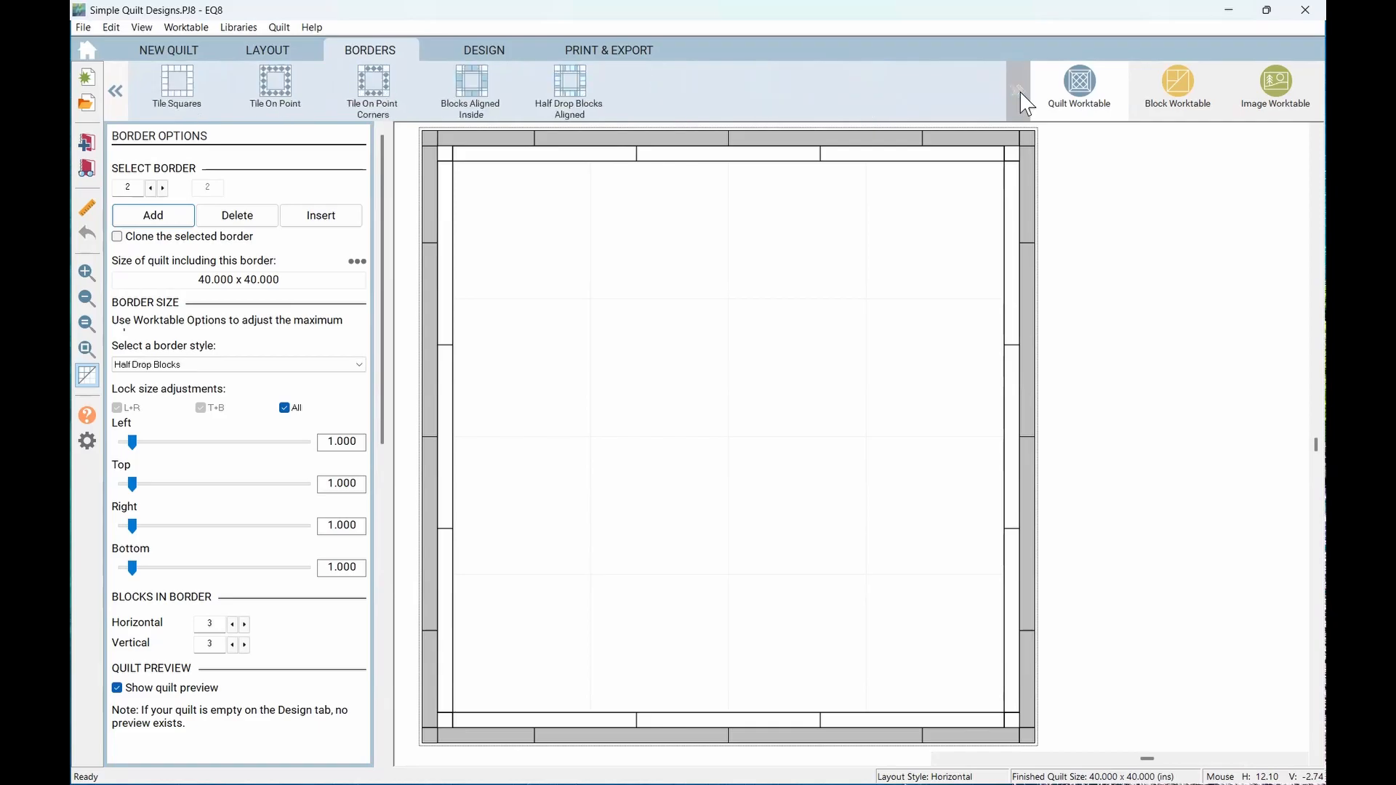
{"action": "left_click", "coordinate": [484, 155]}
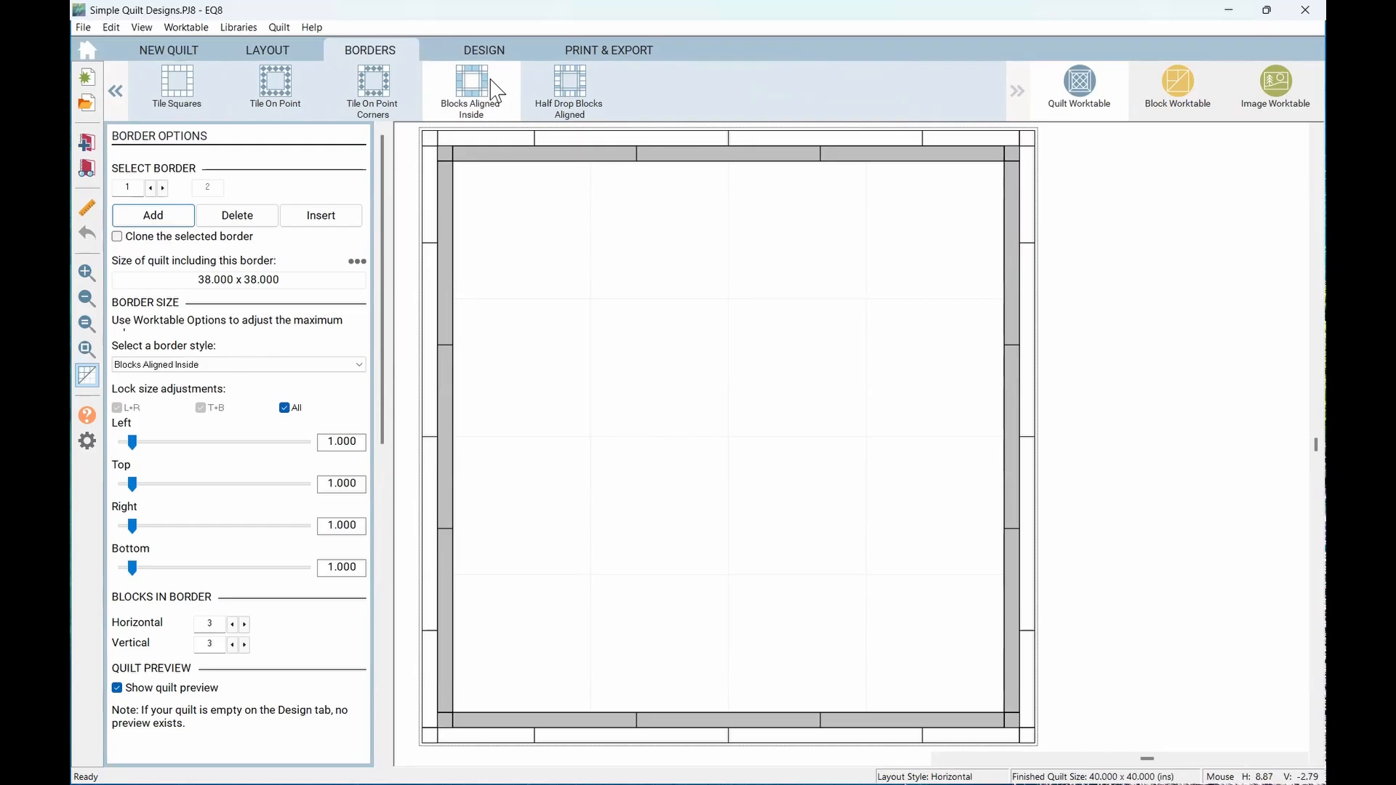
{"action": "left_click", "coordinate": [572, 91]}
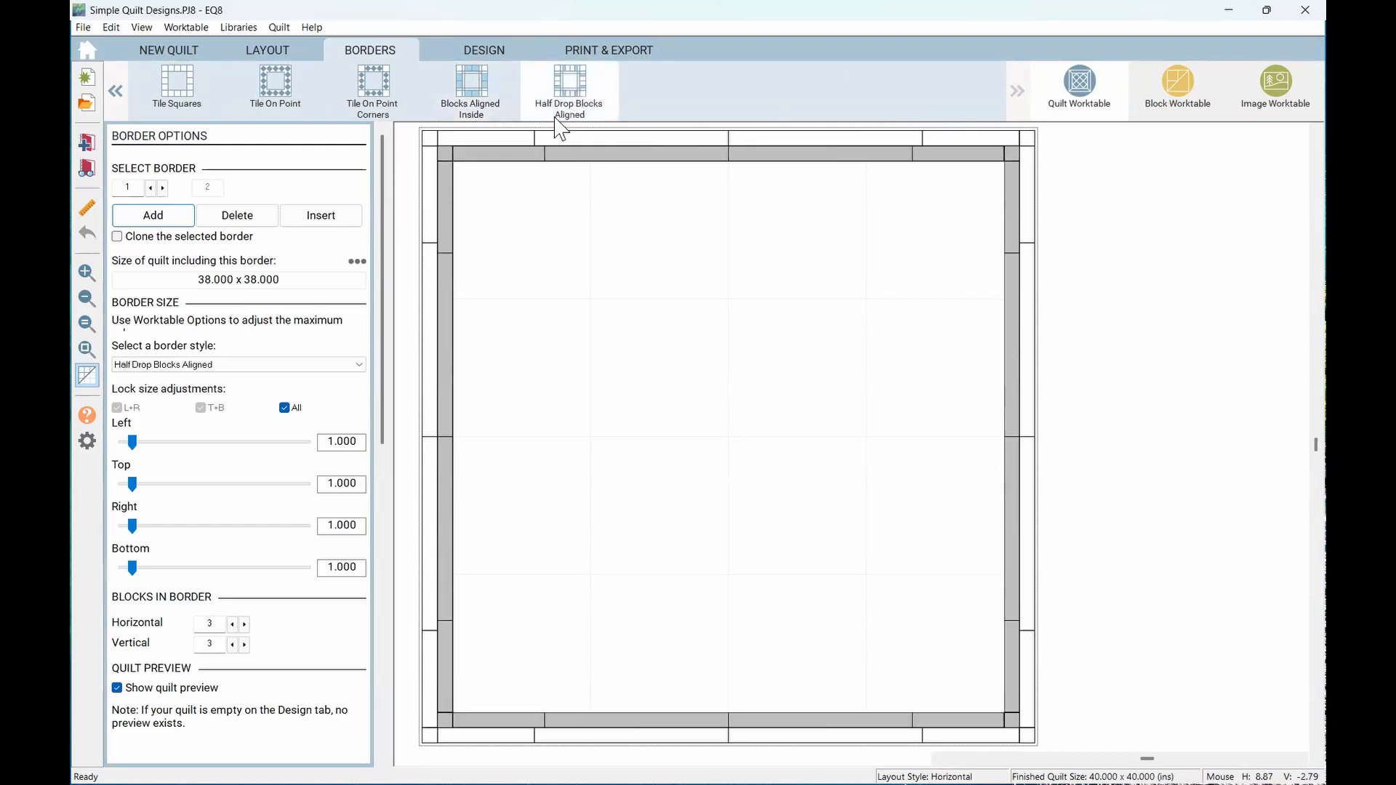
Select the outer border, apply the Half Drop Blocks Aligned style and set all its sides to 3
{"action": "left_click", "coordinate": [521, 138]}
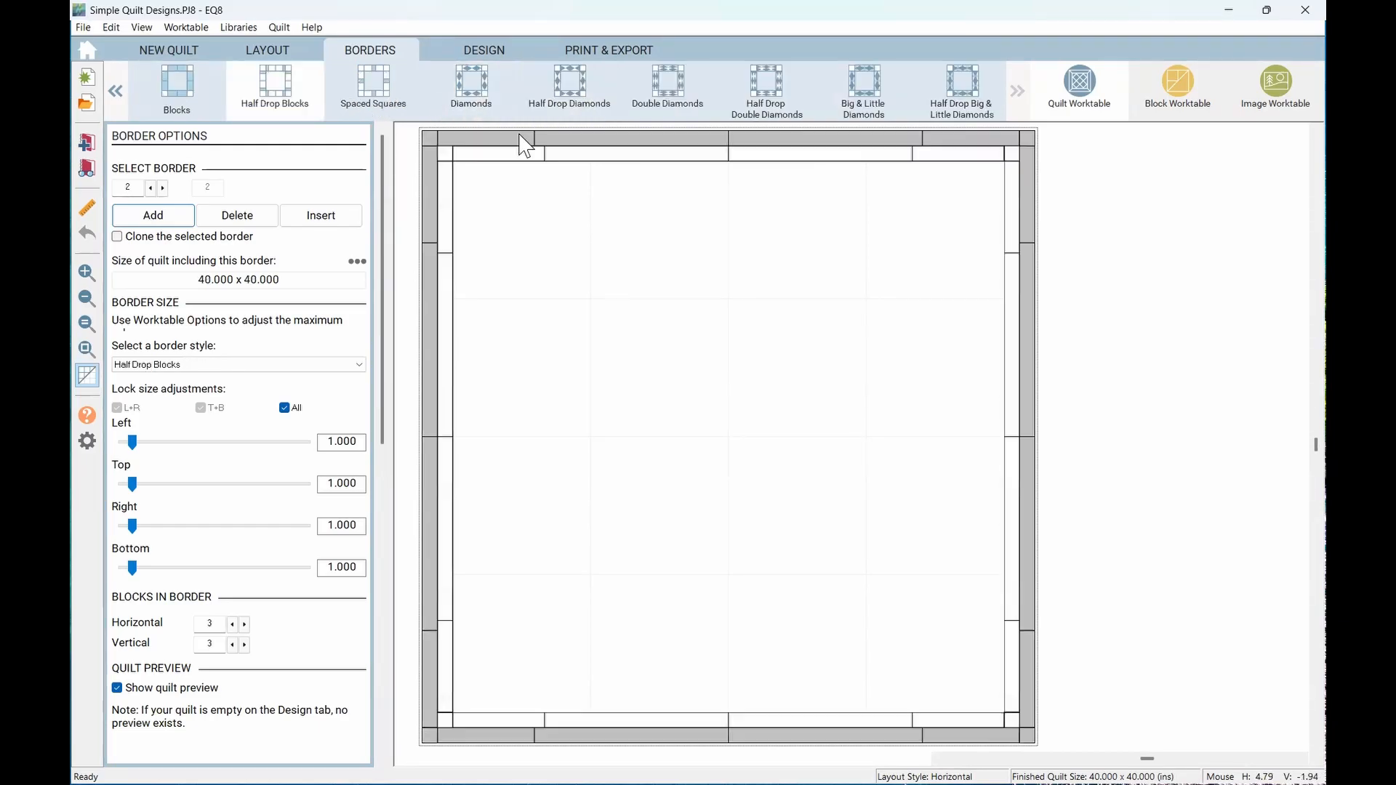
{"action": "left_click", "coordinate": [1018, 91]}
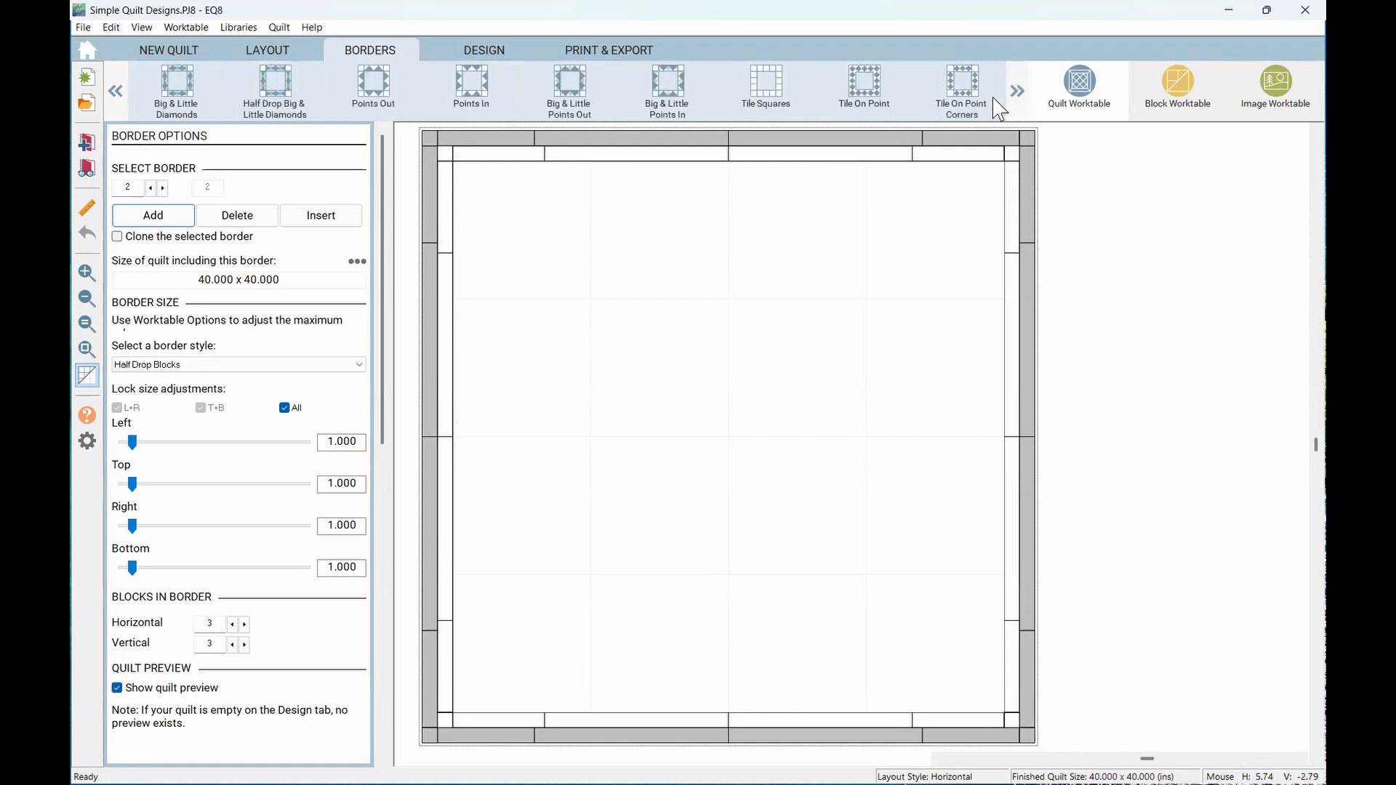
{"action": "left_click", "coordinate": [1015, 91]}
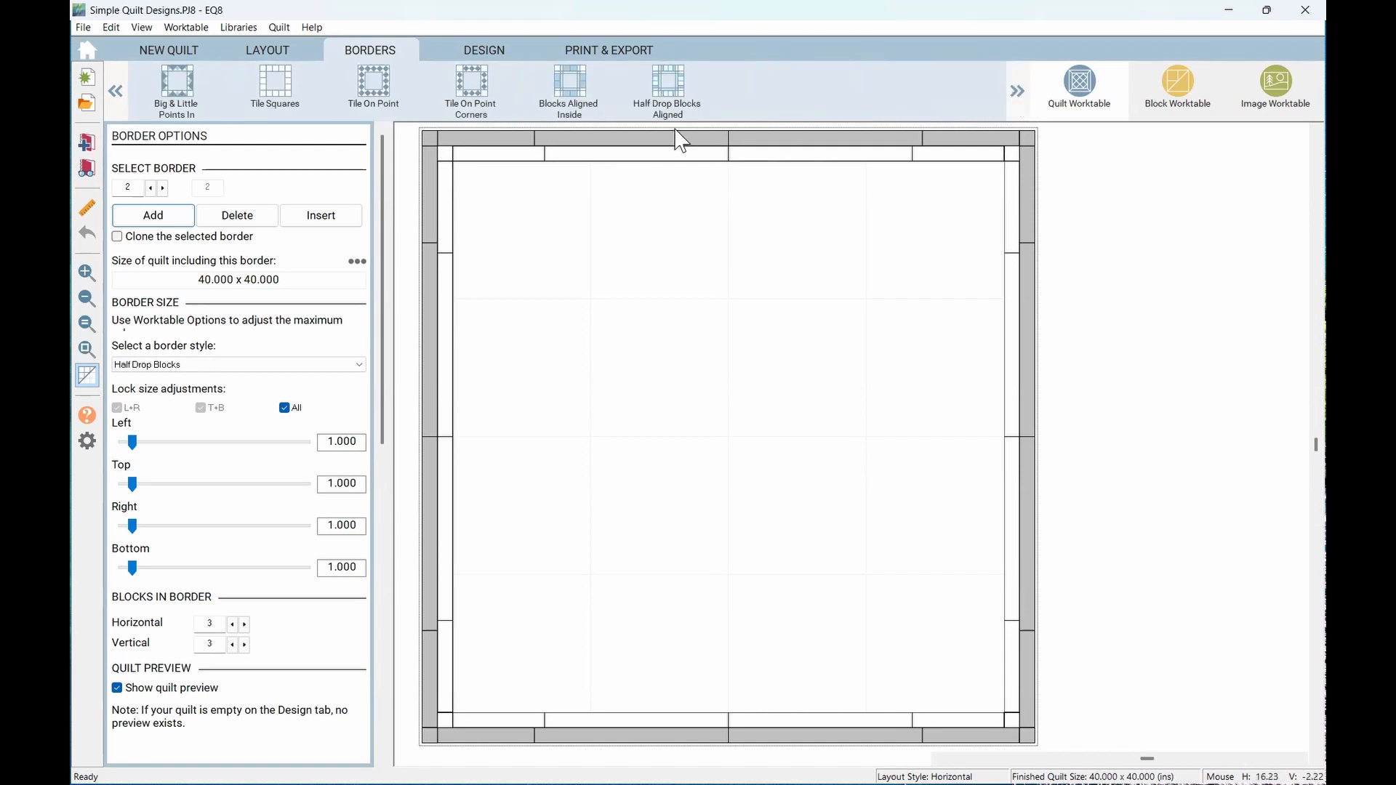
{"action": "left_click", "coordinate": [675, 94]}
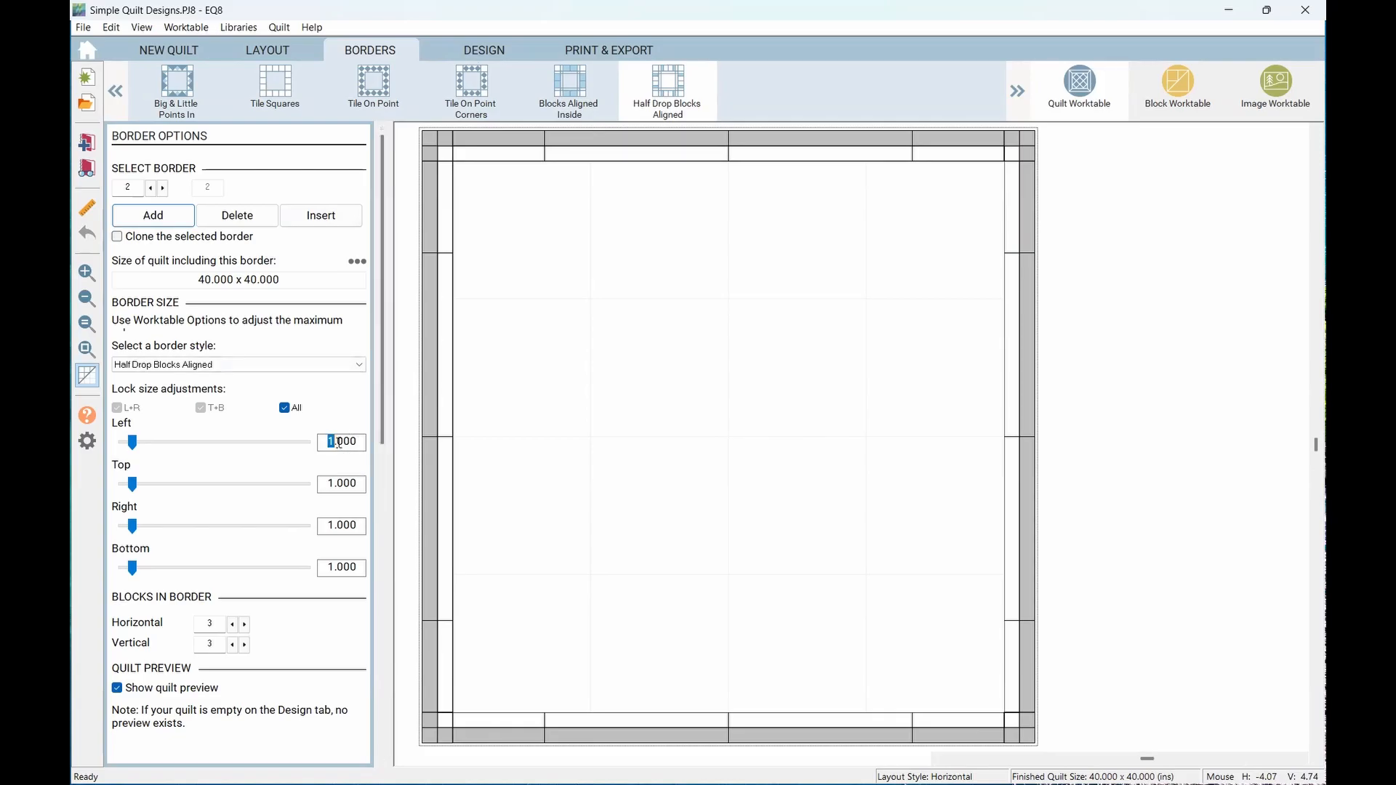
{"action": "type", "text": "3"}
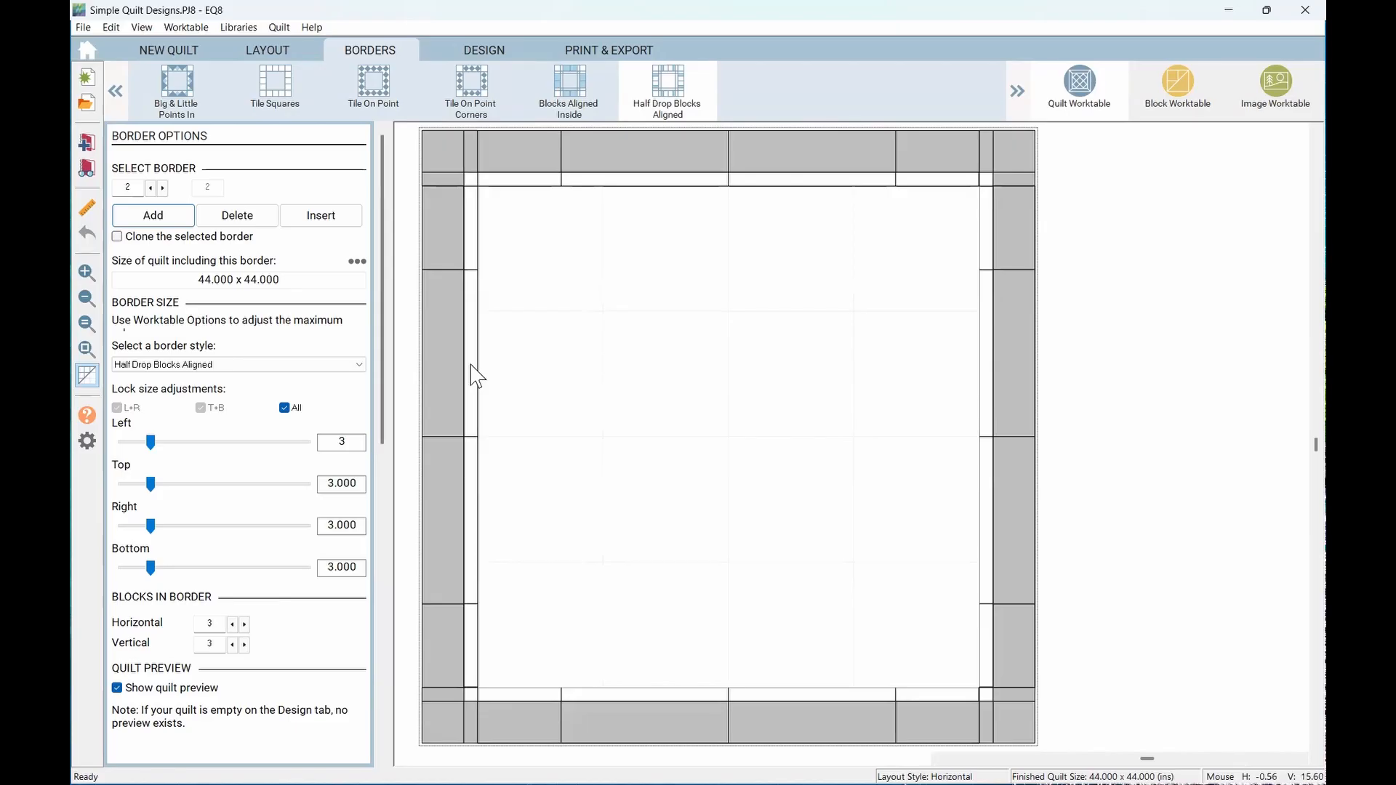
Set all sides of the inner border to 2 and its blocks to 4 horizontal and 4 vertical
{"action": "left_click", "coordinate": [471, 458]}
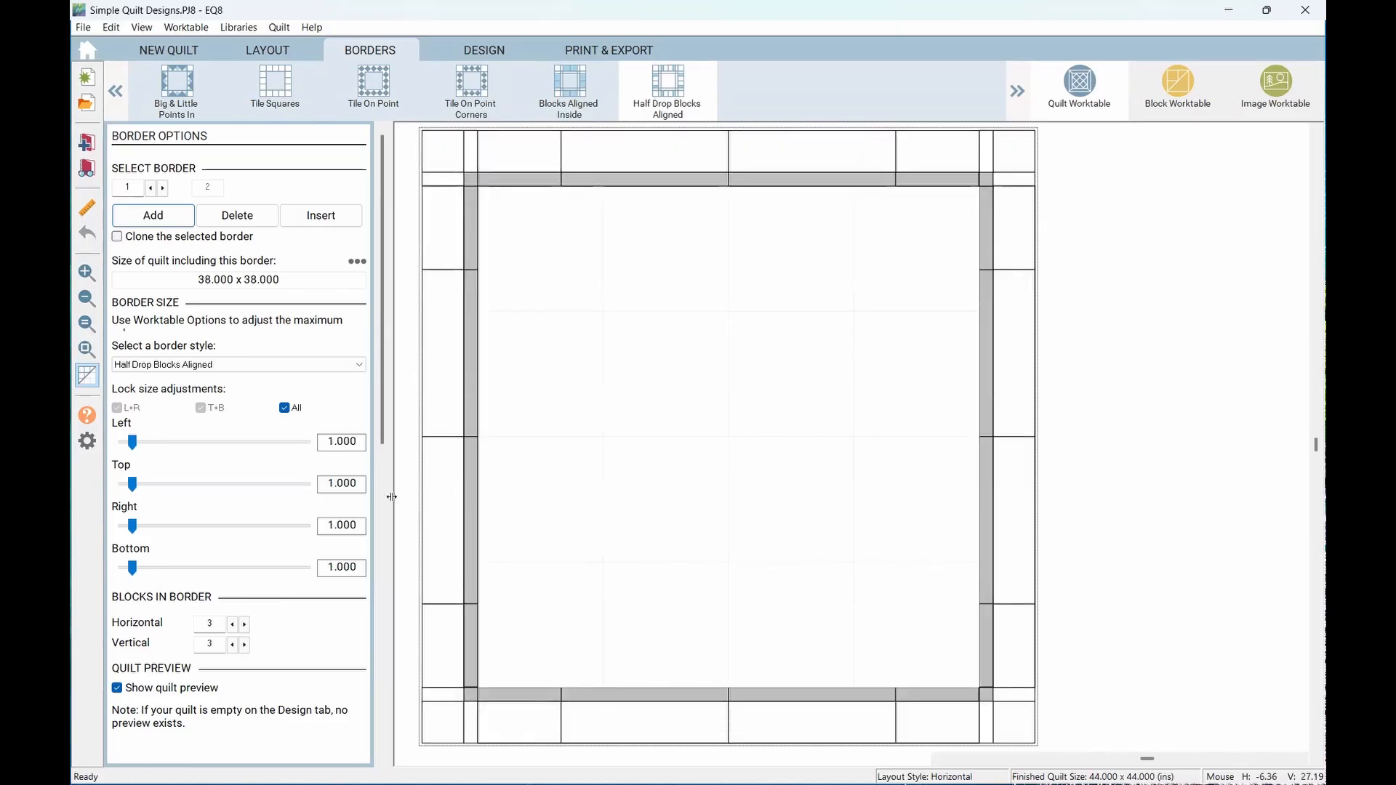
{"action": "double_click", "coordinate": [329, 443]}
{"action": "type", "text": "2"}
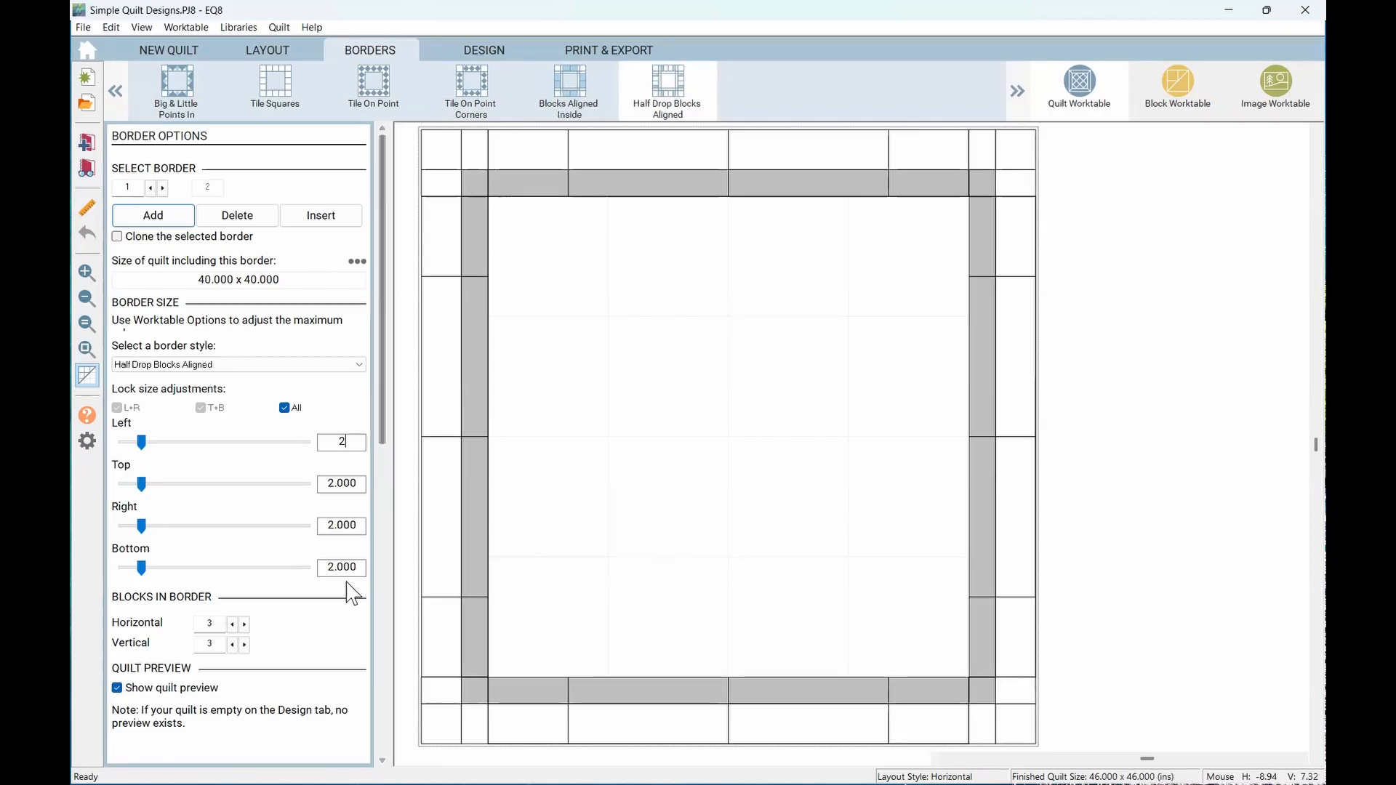
{"action": "left_click", "coordinate": [469, 241]}
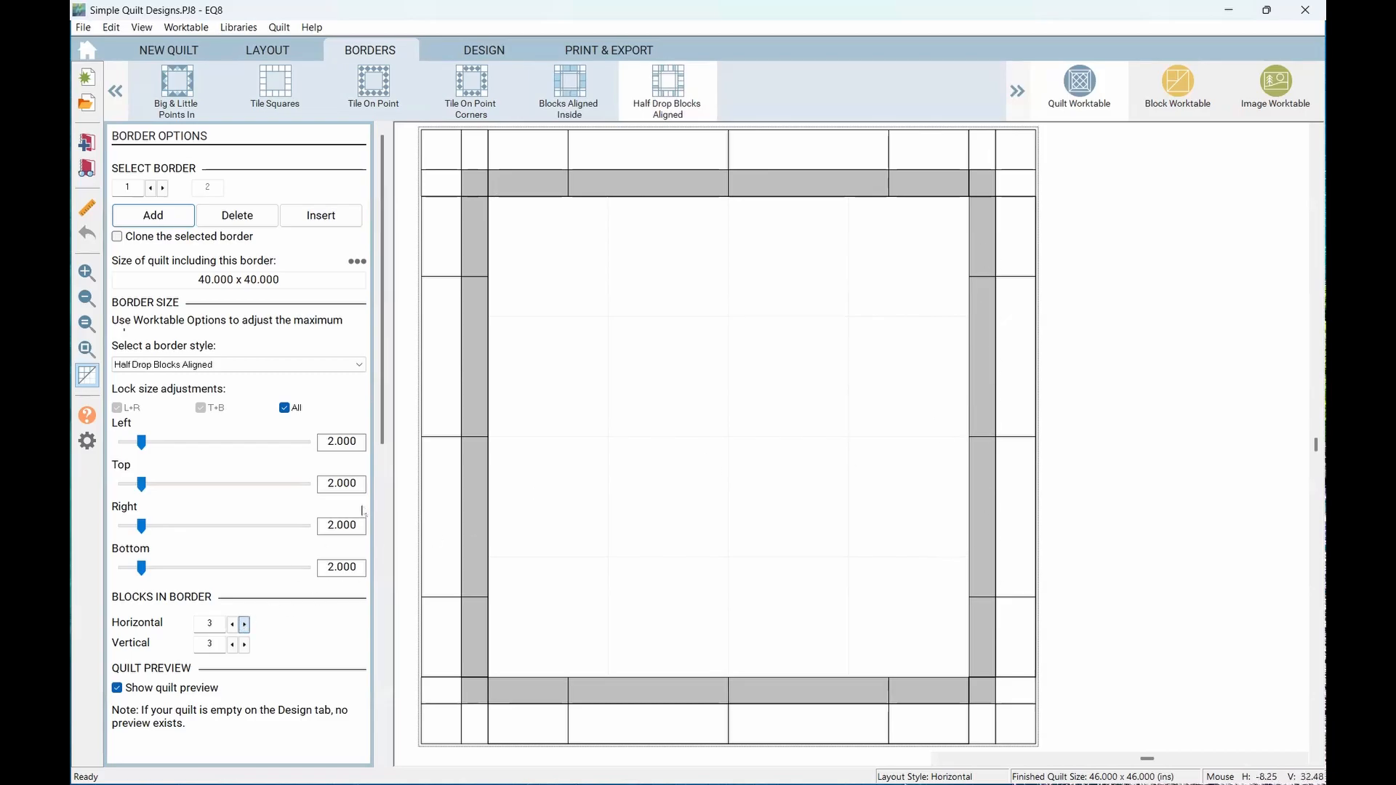
{"action": "left_click", "coordinate": [244, 624]}
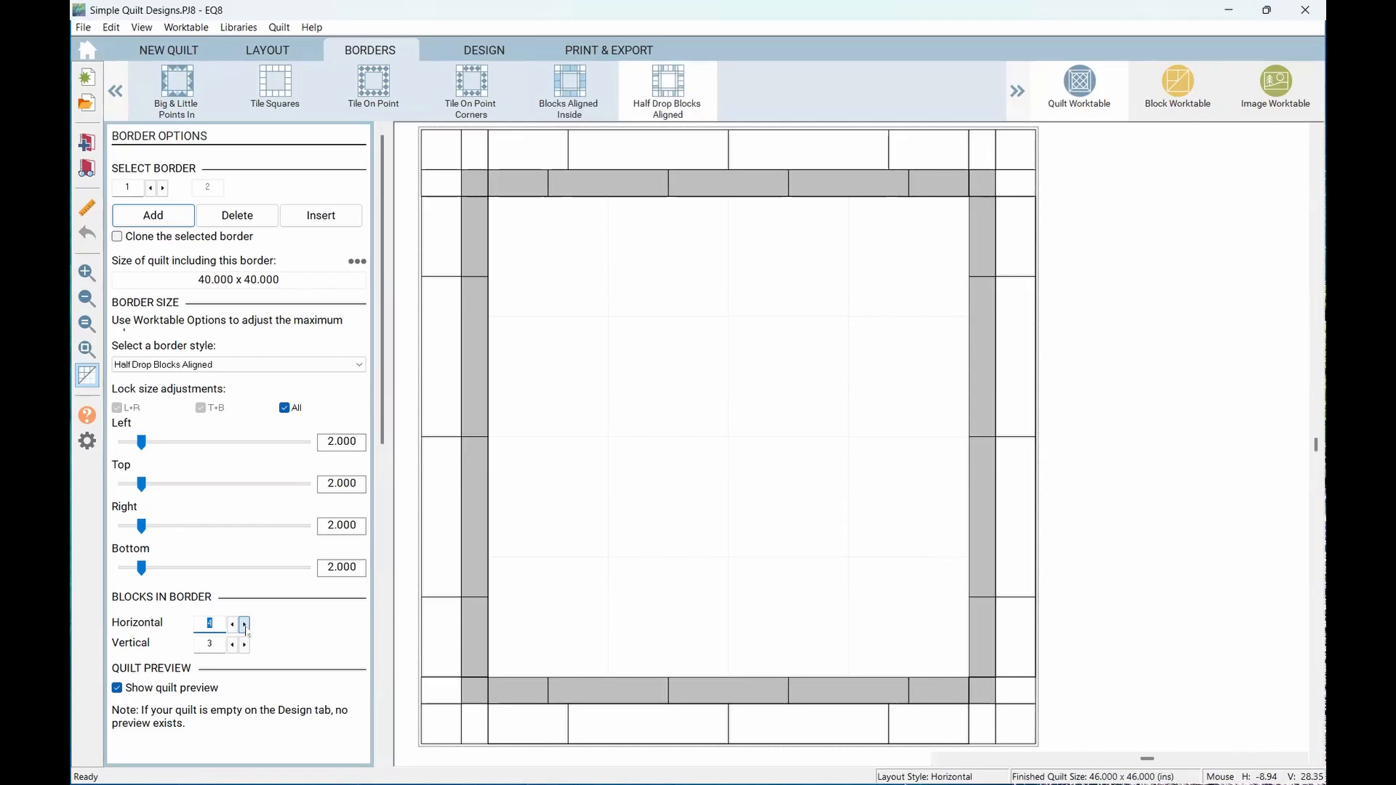
{"action": "left_click", "coordinate": [244, 645]}
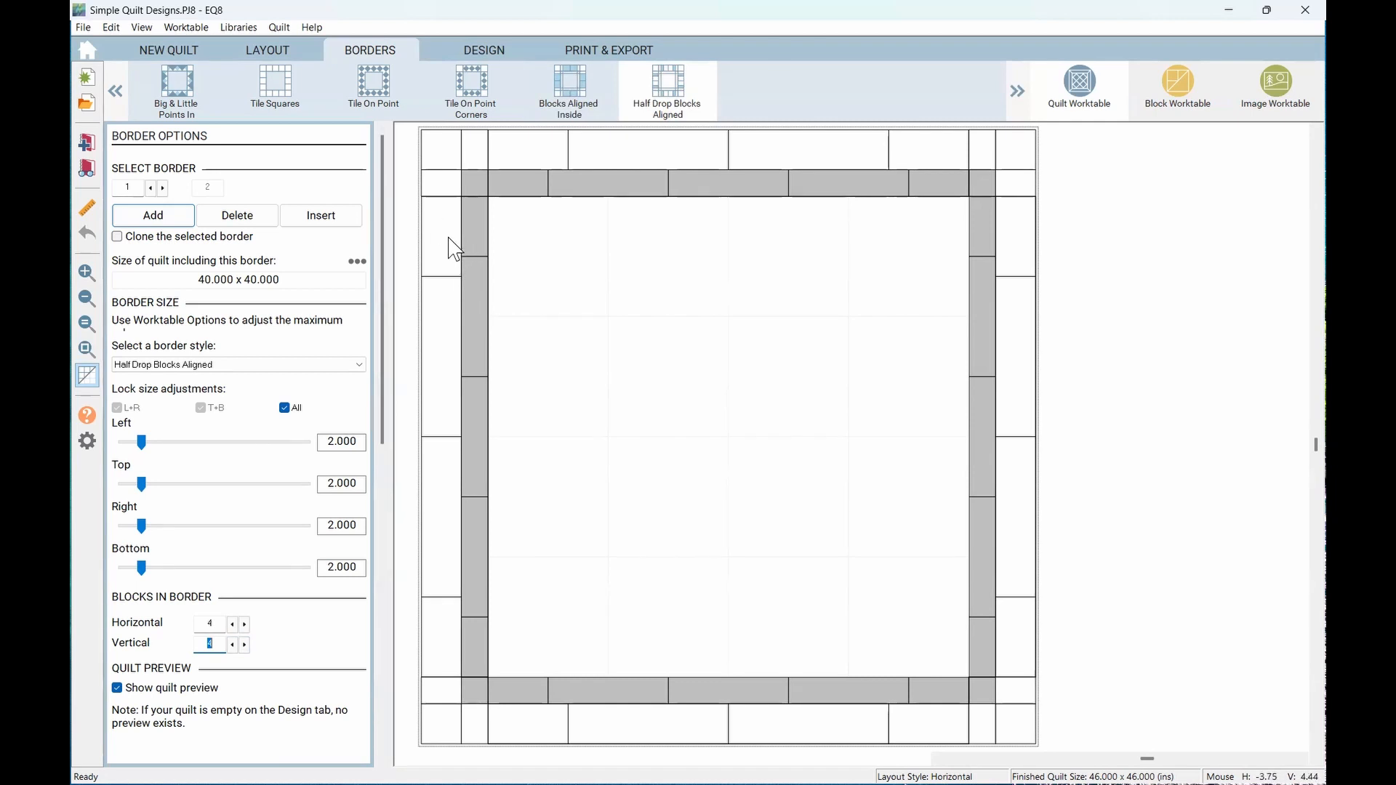
Change the inner border's style to Tile Squares and delete the outer border
{"action": "left_click", "coordinate": [275, 87]}
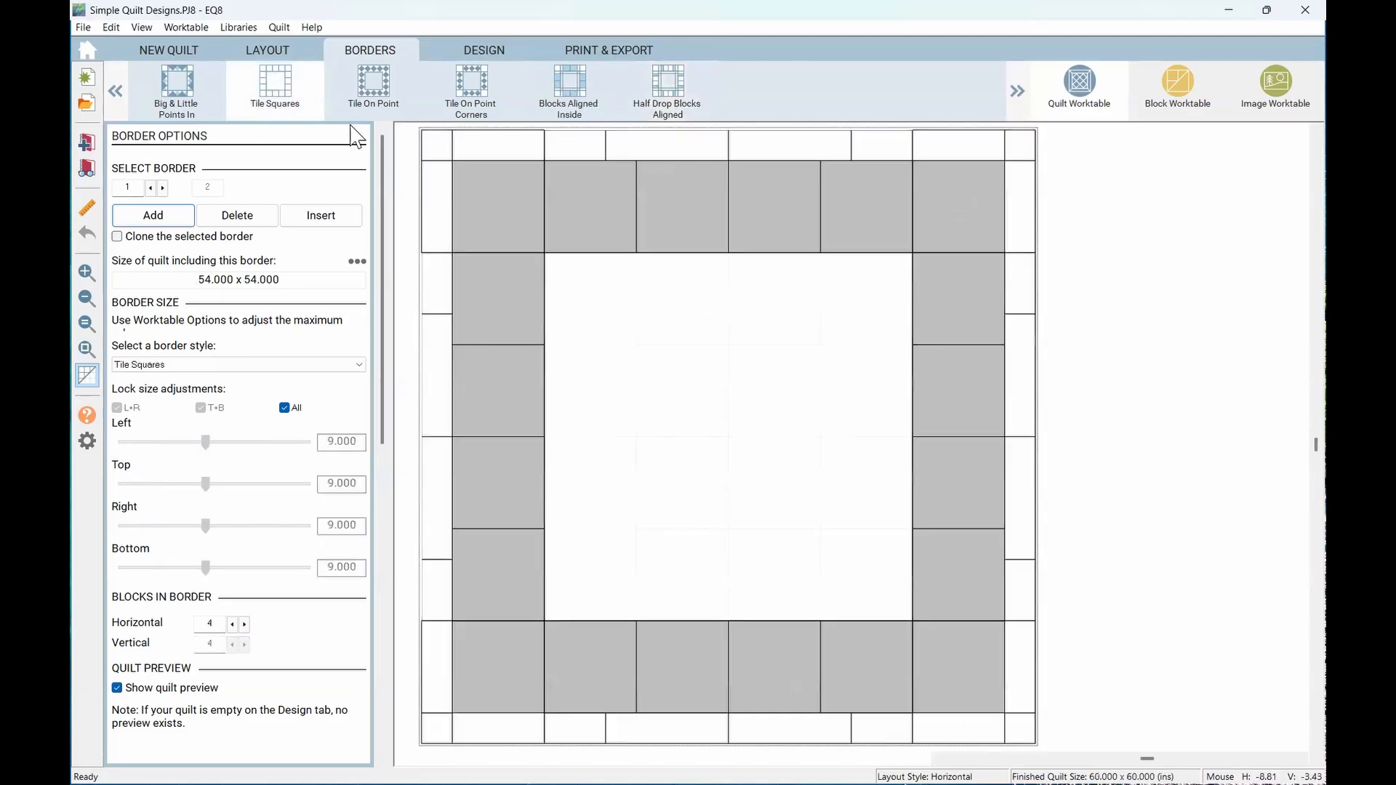
{"action": "left_click", "coordinate": [445, 149]}
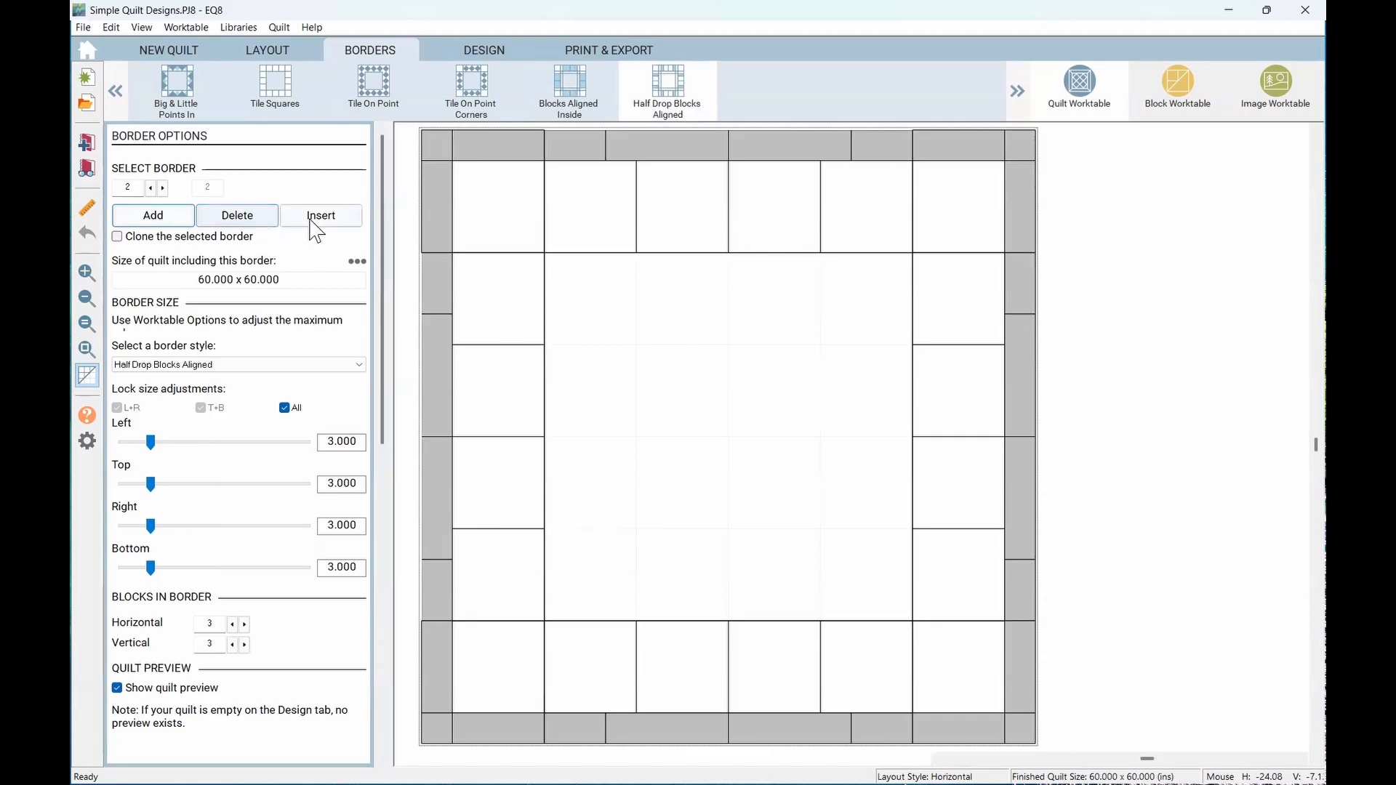
{"action": "left_click", "coordinate": [255, 217]}
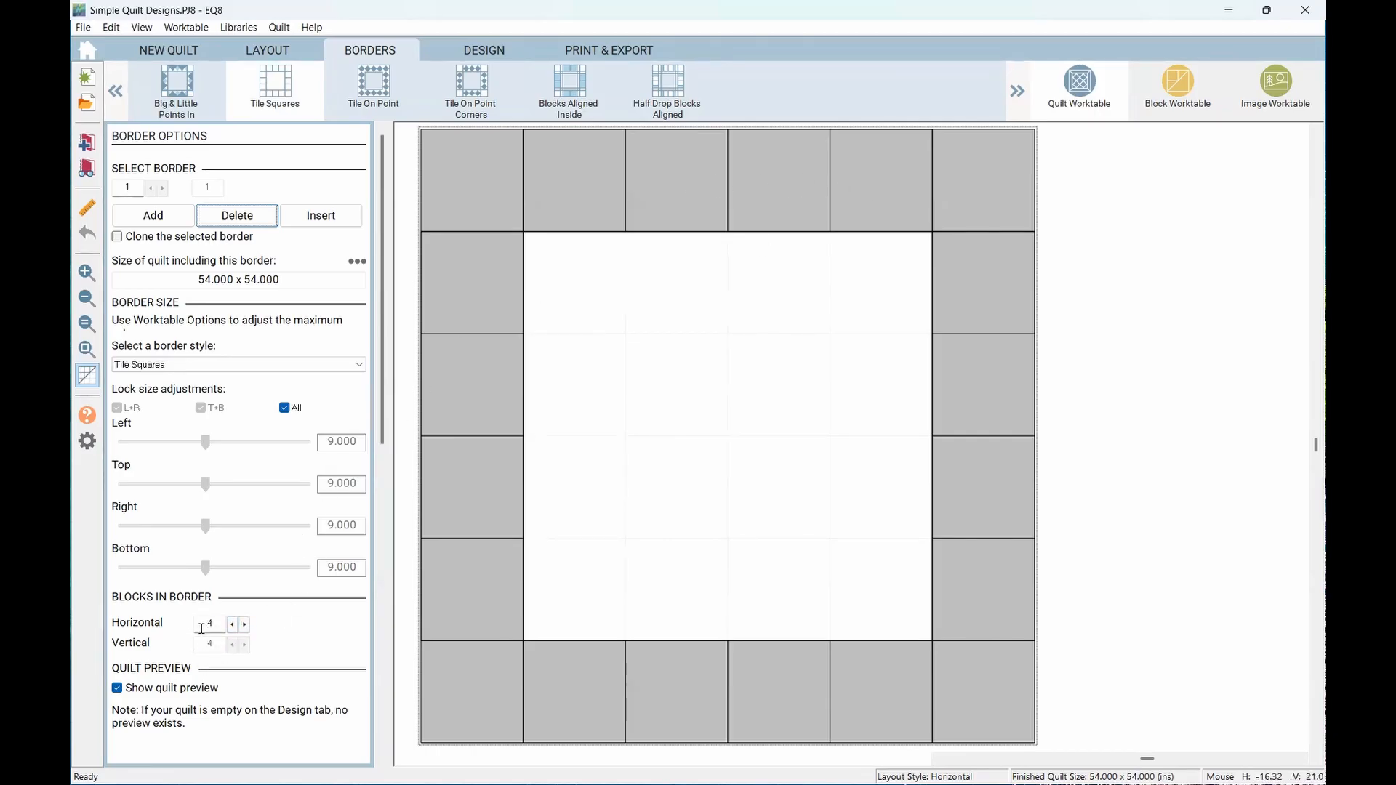
Set the remaining border's horizontal block count to 6, and change its style to Blocks
{"action": "left_click", "coordinate": [245, 624]}
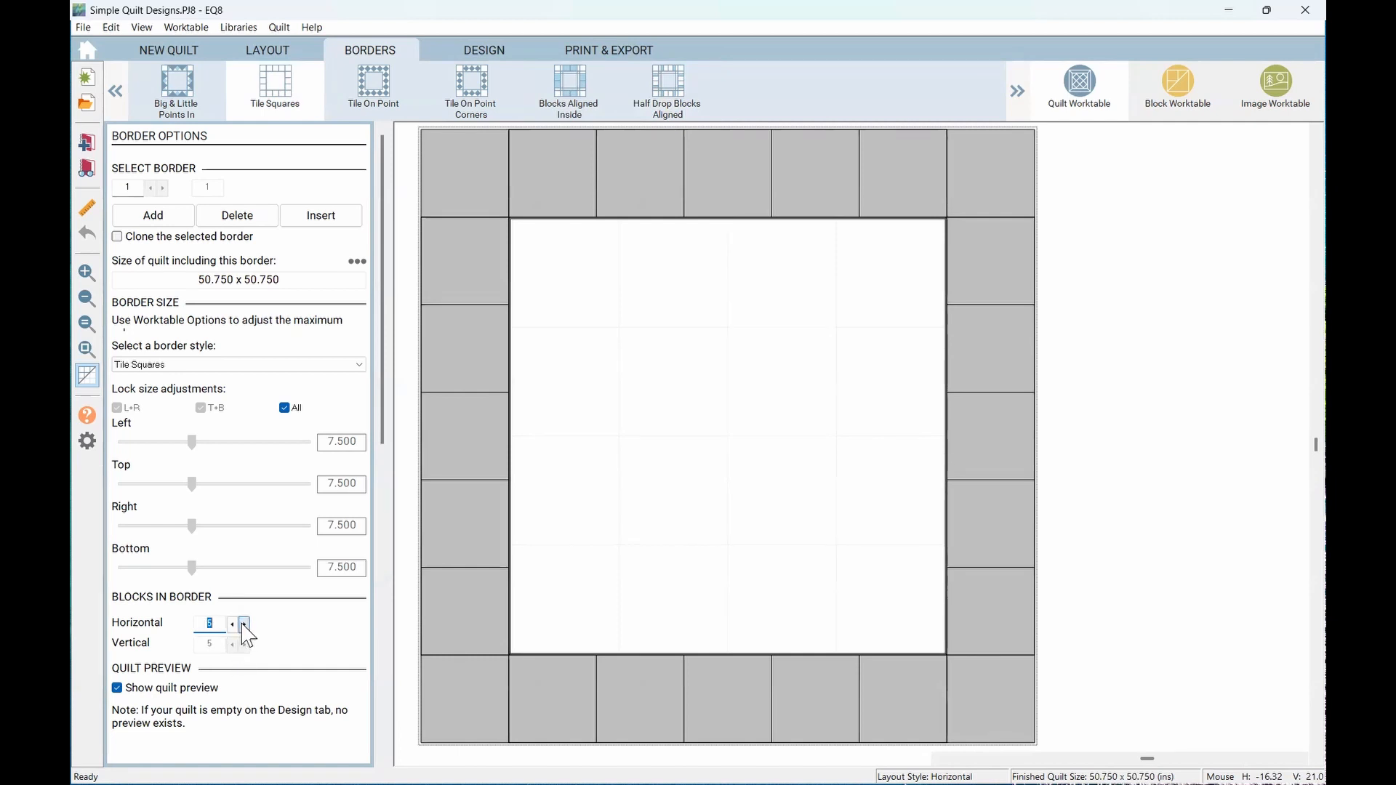
{"action": "left_click", "coordinate": [245, 624]}
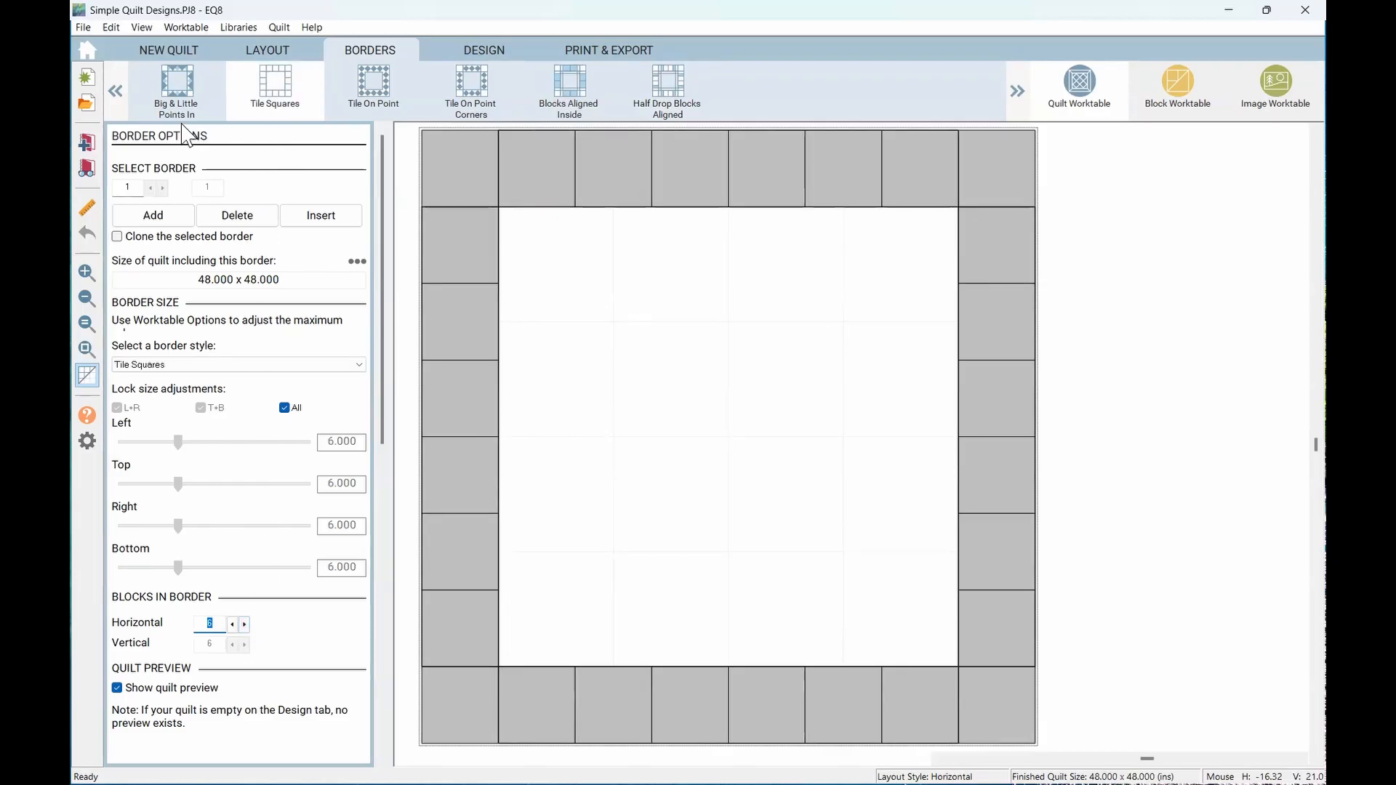
{"action": "left_click", "coordinate": [118, 93]}
{"action": "left_click", "coordinate": [117, 92]}
{"action": "left_click", "coordinate": [117, 93]}
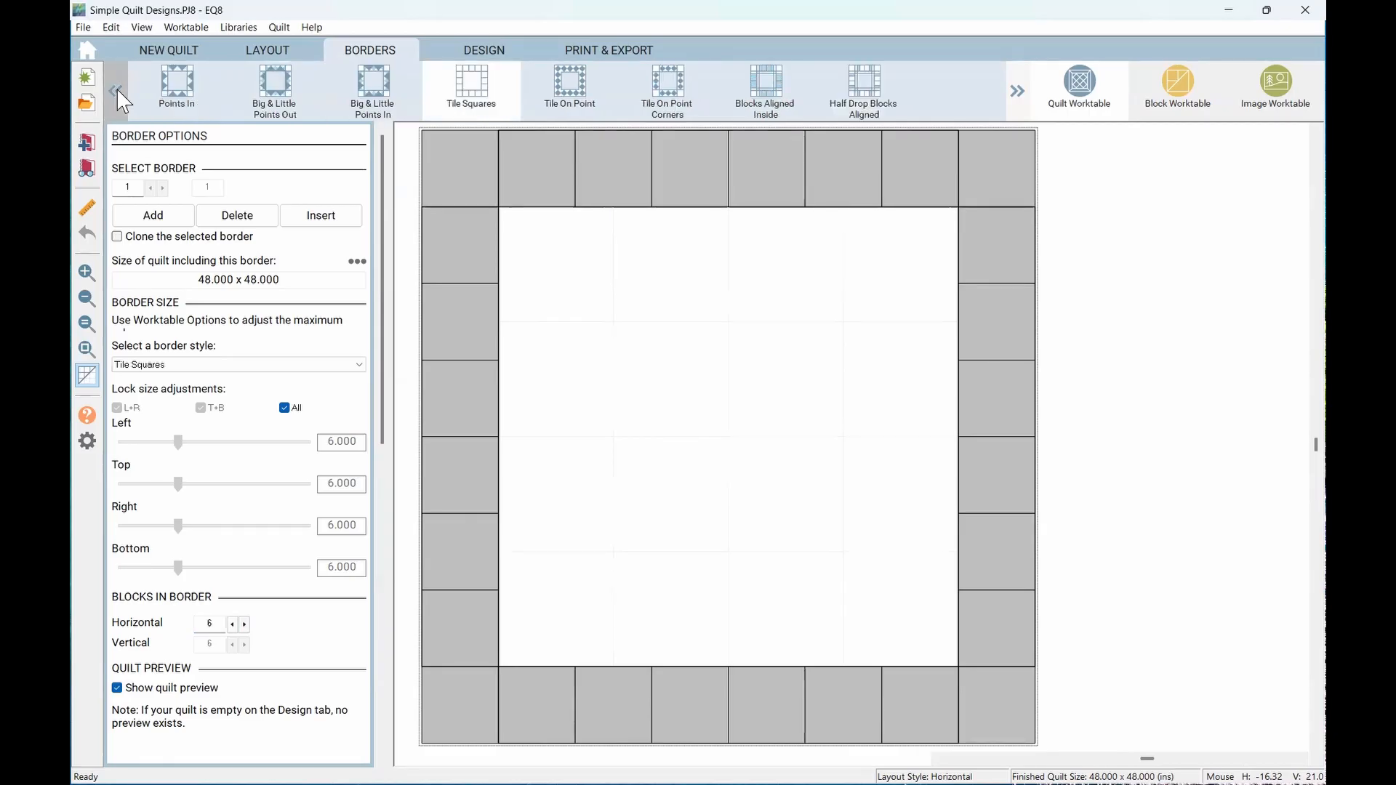
{"action": "left_click", "coordinate": [117, 92]}
{"action": "left_click", "coordinate": [117, 92]}
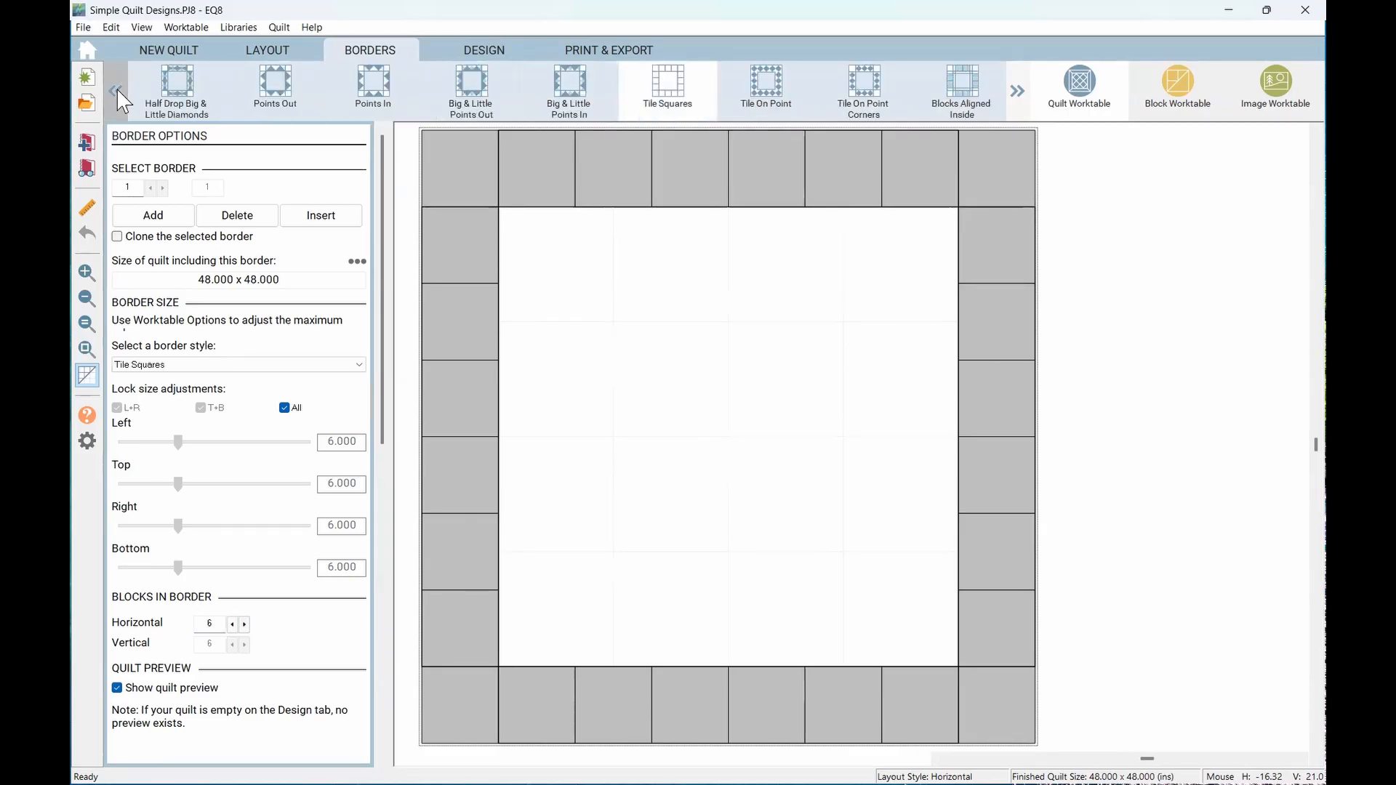
{"action": "left_click", "coordinate": [117, 93]}
{"action": "left_click", "coordinate": [117, 92]}
{"action": "left_click", "coordinate": [117, 92]}
{"action": "left_click", "coordinate": [117, 92]}
{"action": "left_click", "coordinate": [117, 92]}
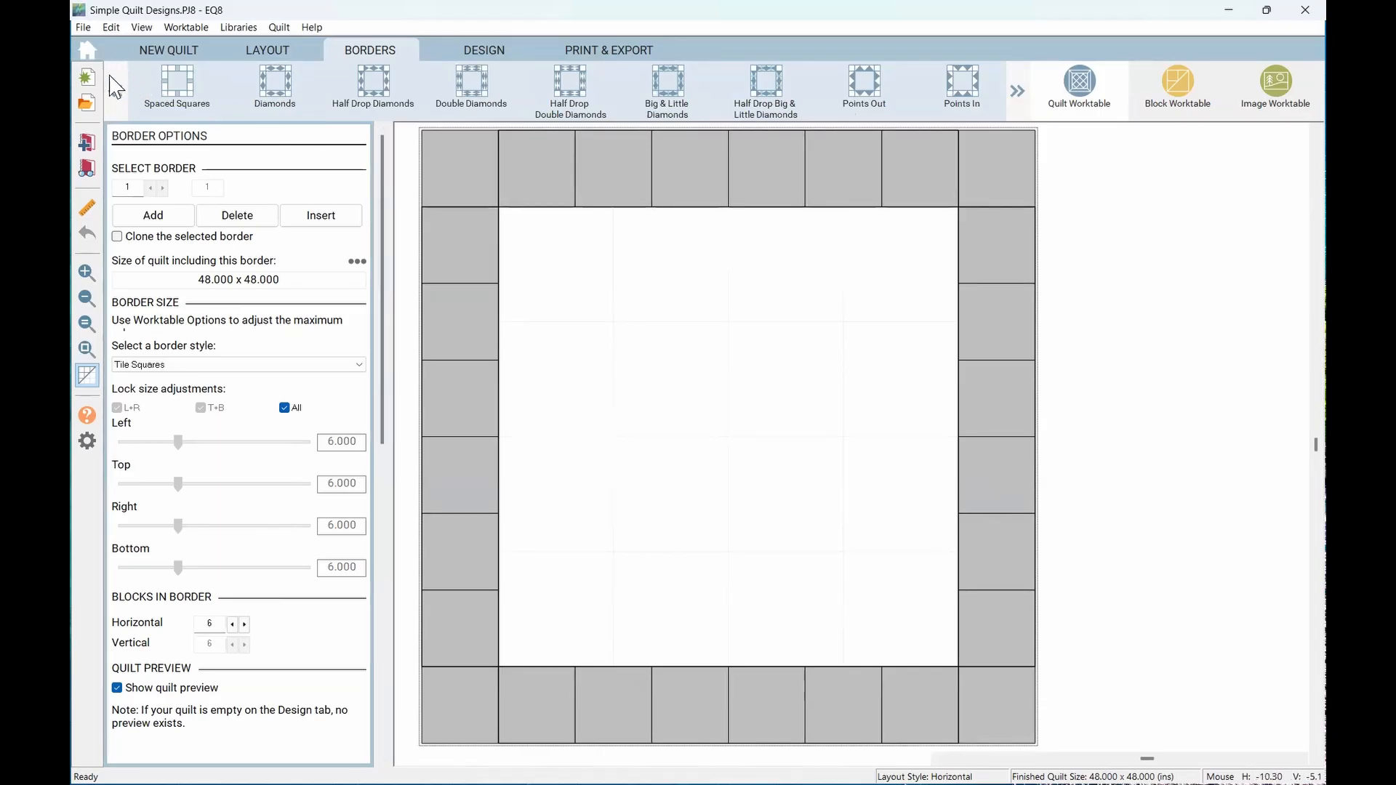
{"action": "left_click", "coordinate": [120, 95]}
{"action": "left_click", "coordinate": [120, 95]}
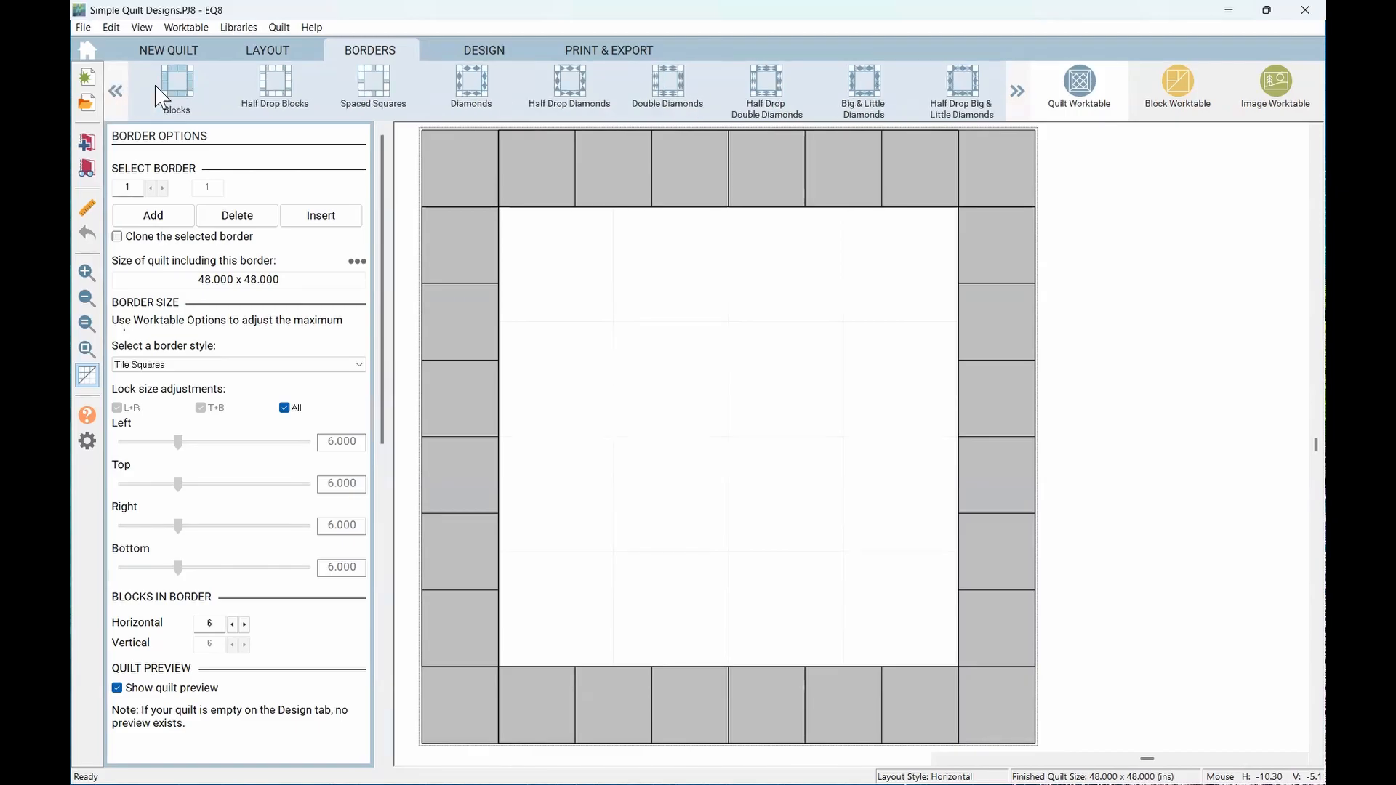
{"action": "left_click", "coordinate": [180, 91]}
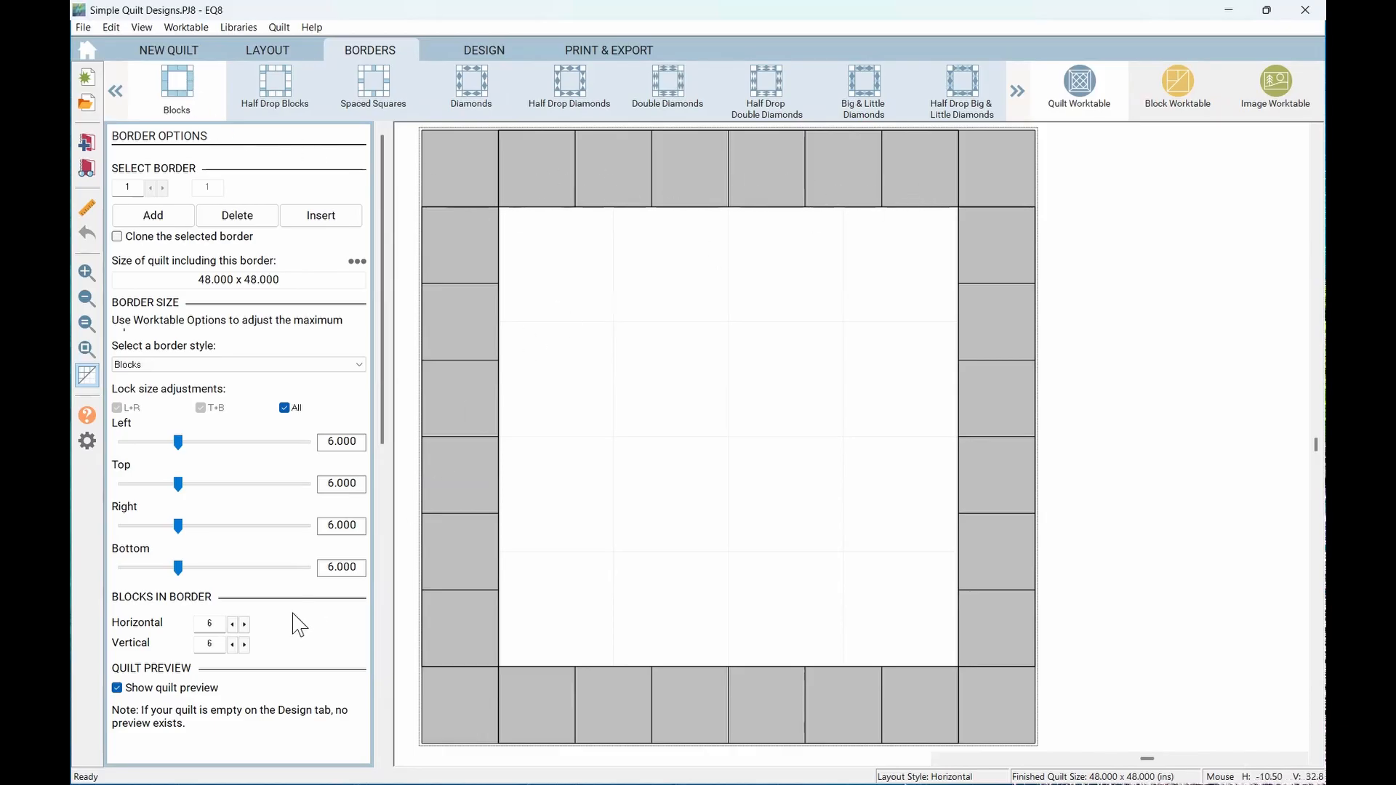
Set the Blocks border to 3 horizontal blocks and 5 vertical blocks
{"action": "left_click", "coordinate": [232, 624]}
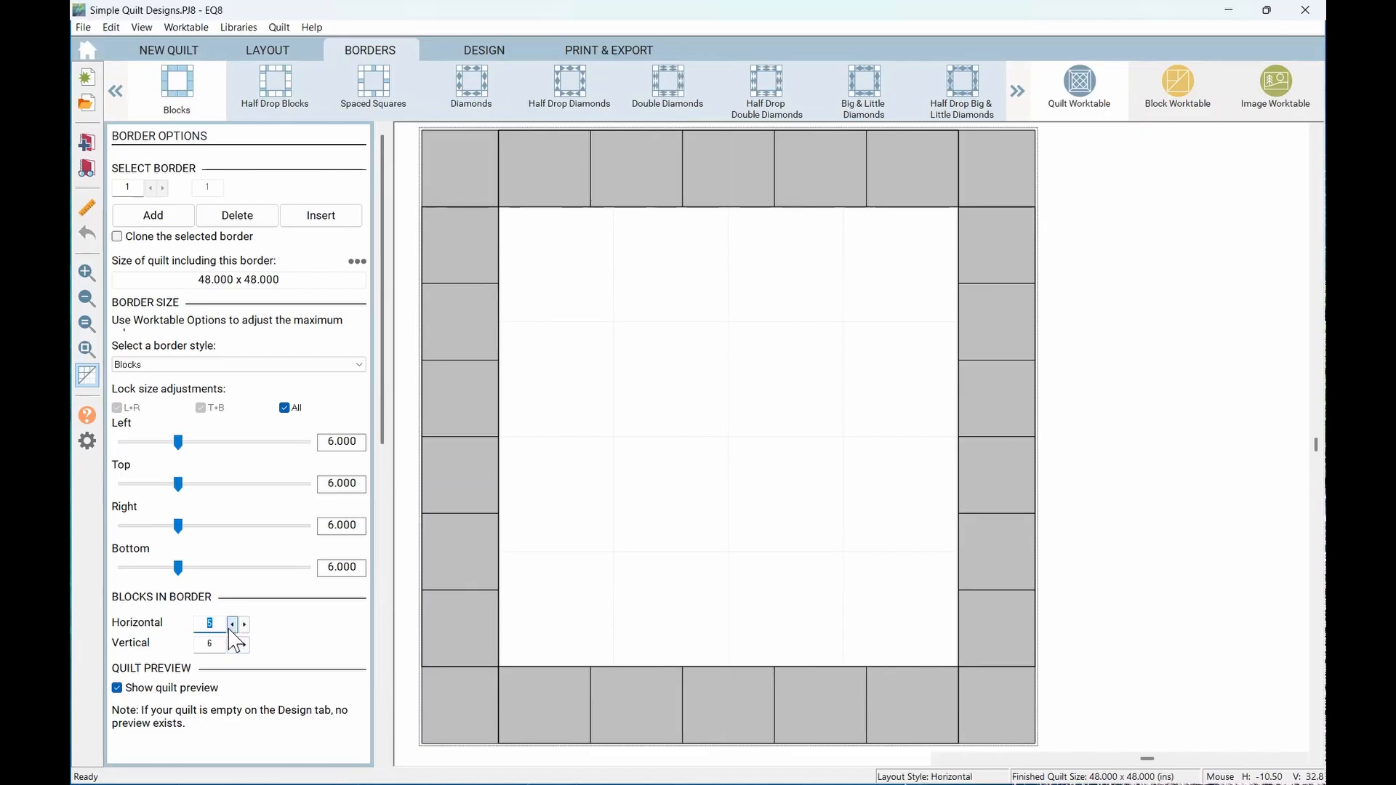
{"action": "left_click", "coordinate": [232, 623]}
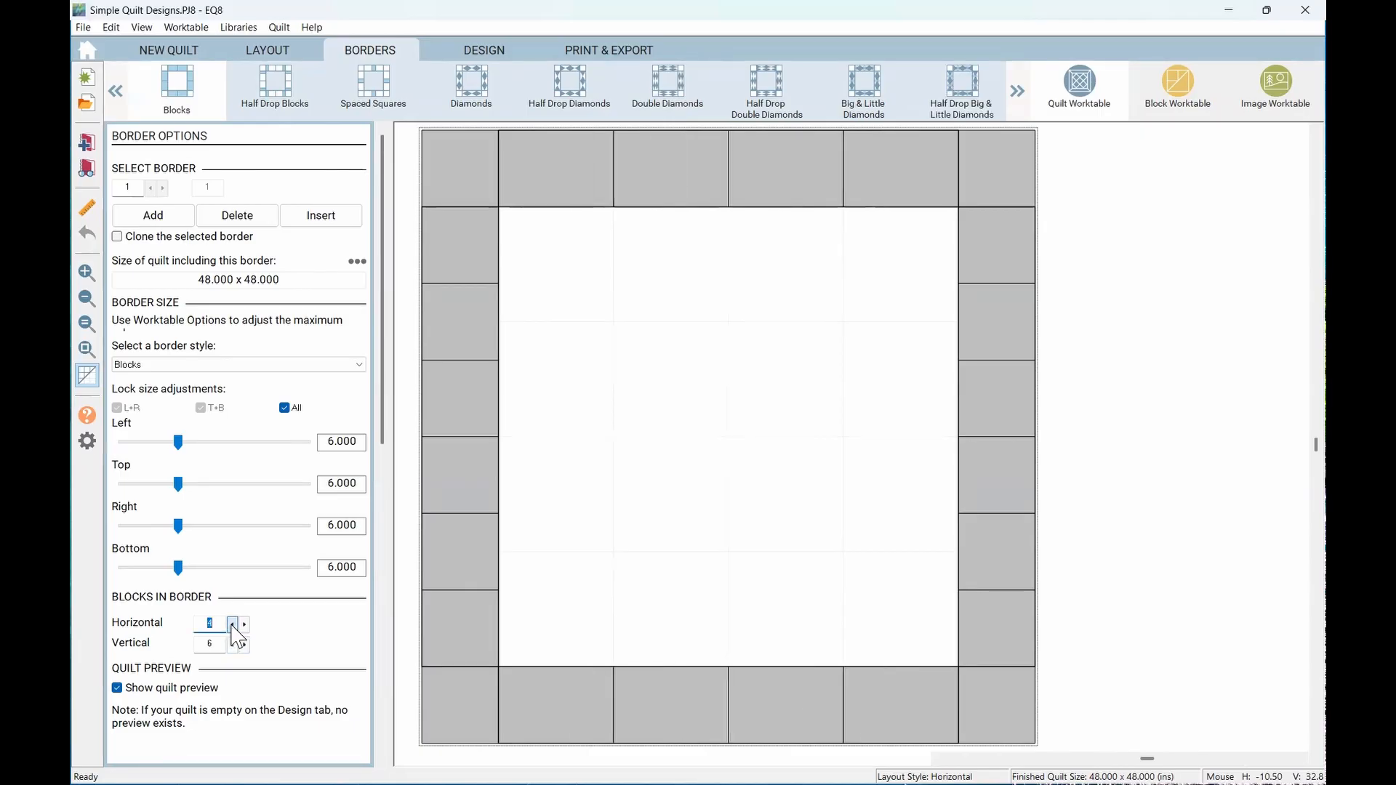
{"action": "left_click", "coordinate": [232, 624]}
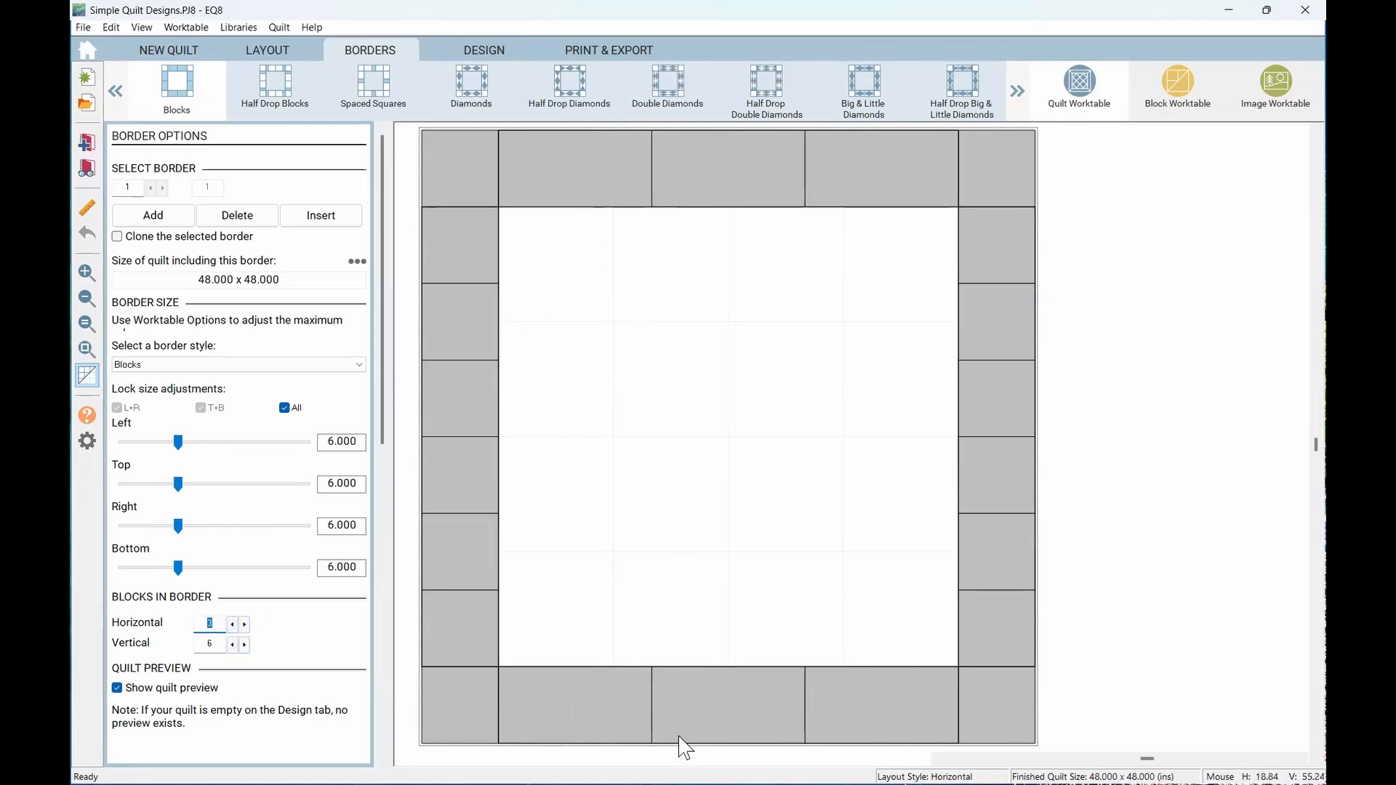
{"action": "left_click", "coordinate": [232, 645]}
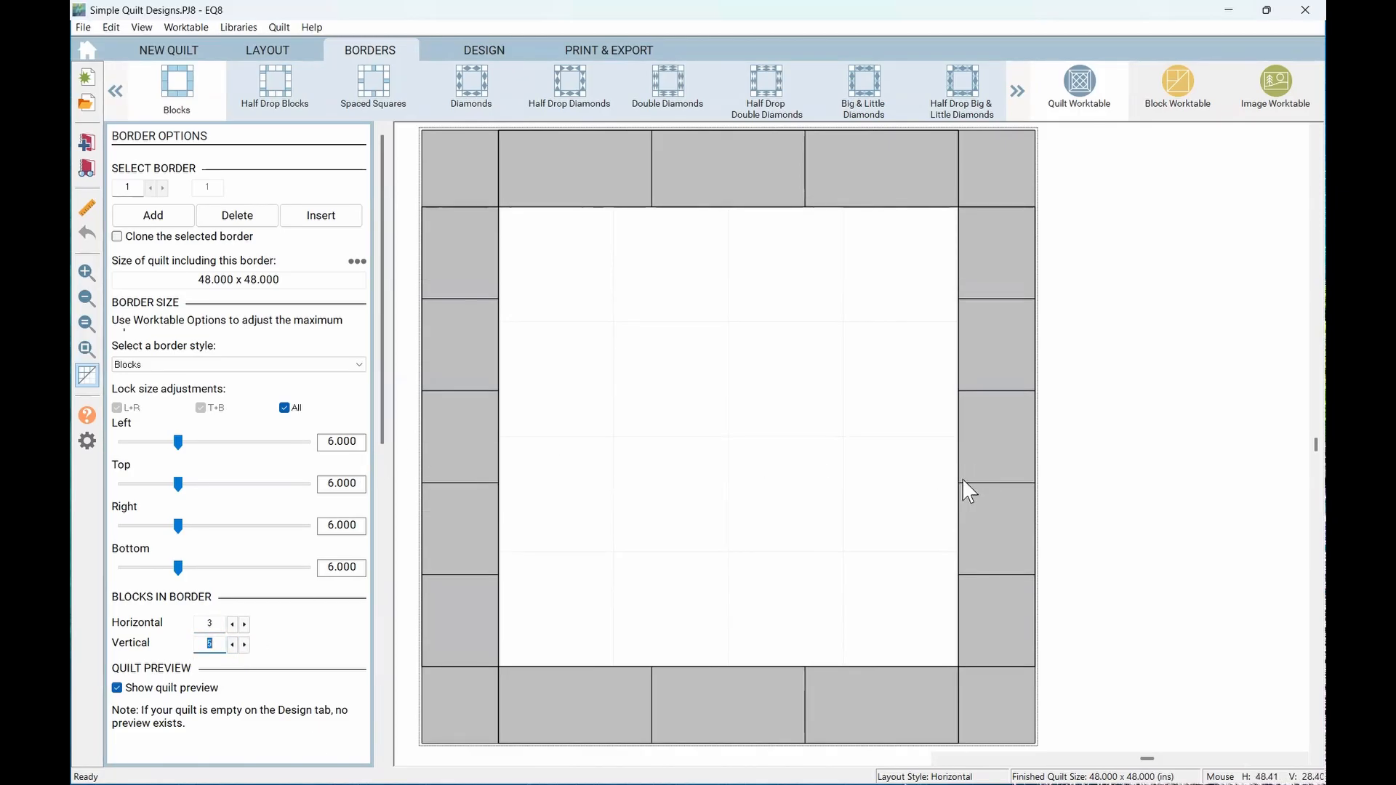
{"action": "scroll", "coordinate": [885, 371], "scroll_direction": "up", "scroll_amount": 1}
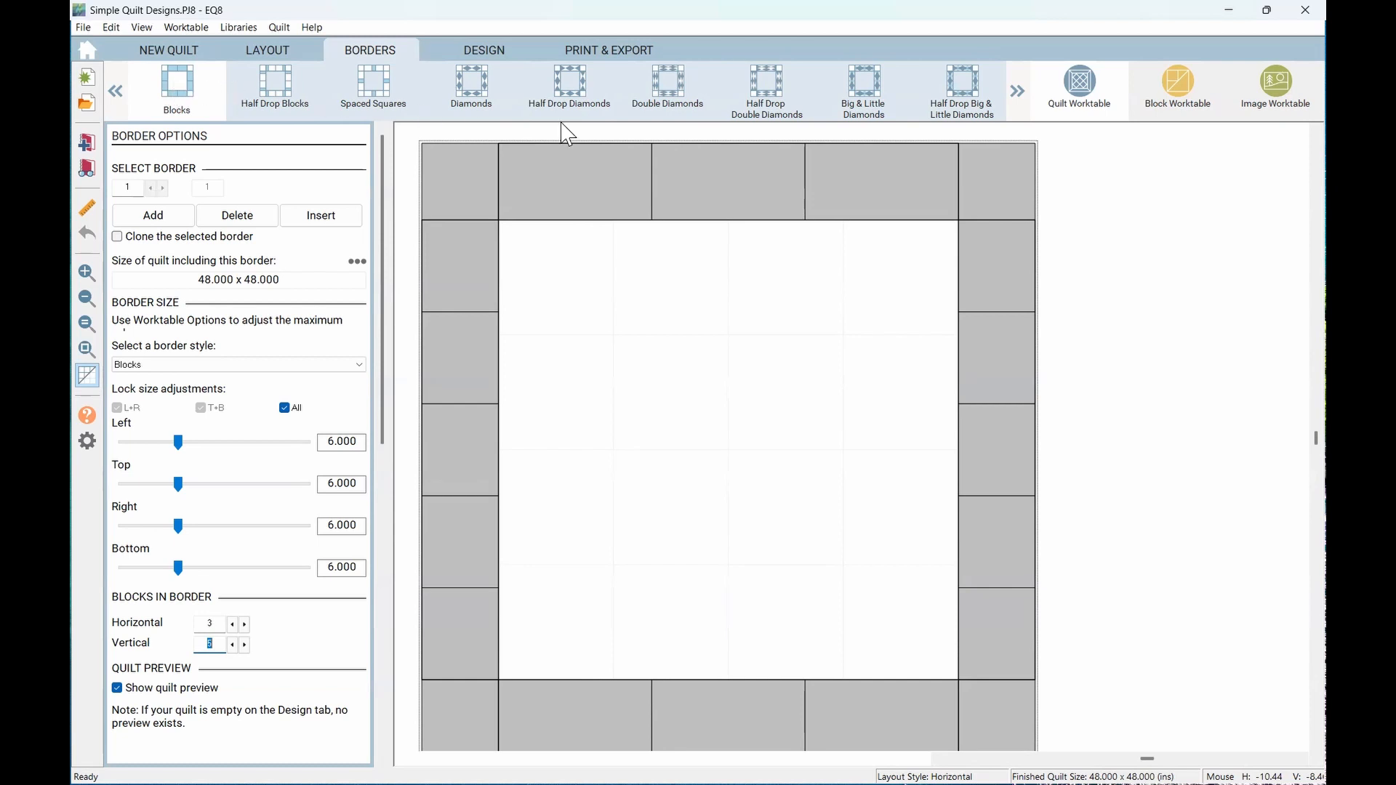
Browse more border styles and raise the border's vertical block count to 6
{"action": "left_click", "coordinate": [1017, 92]}
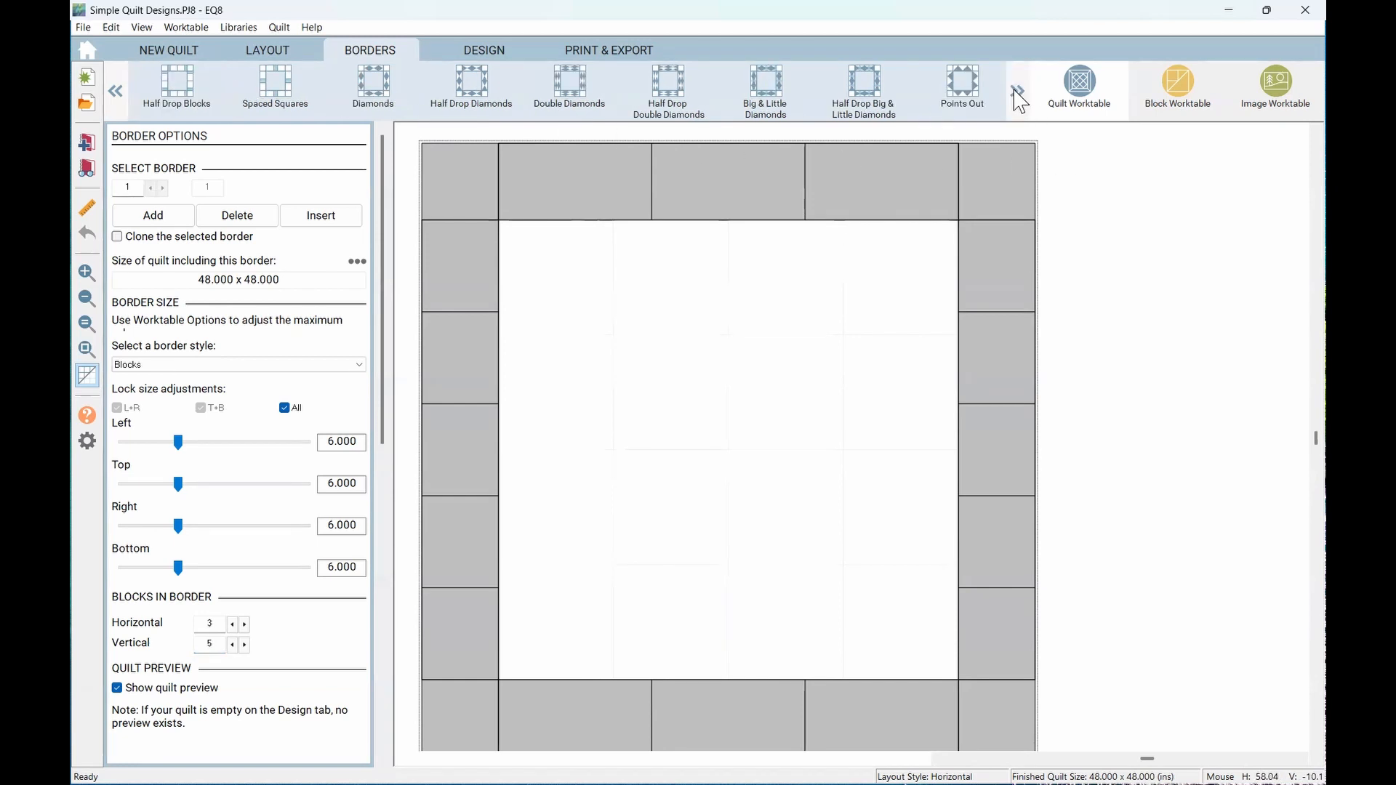
{"action": "left_click", "coordinate": [1017, 92]}
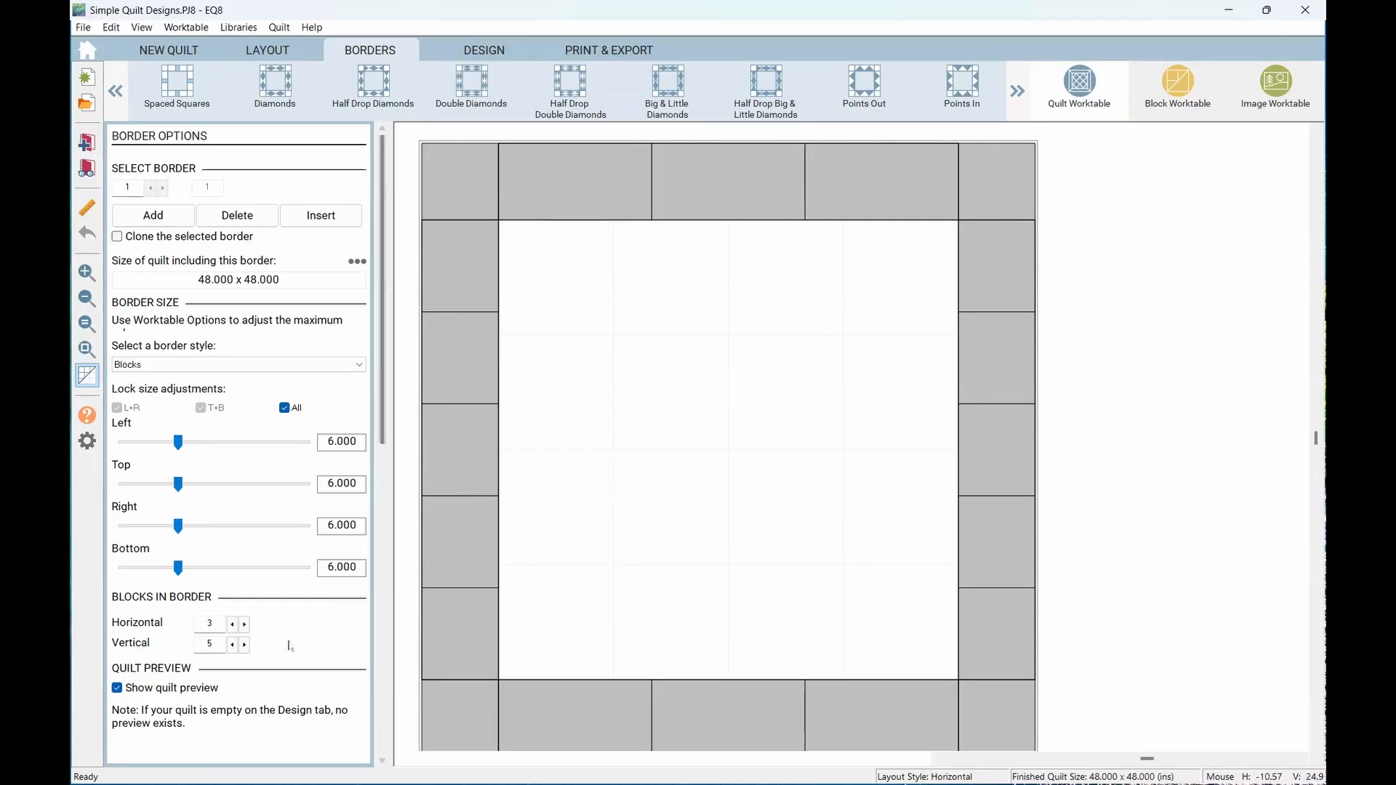
{"action": "left_click", "coordinate": [244, 645]}
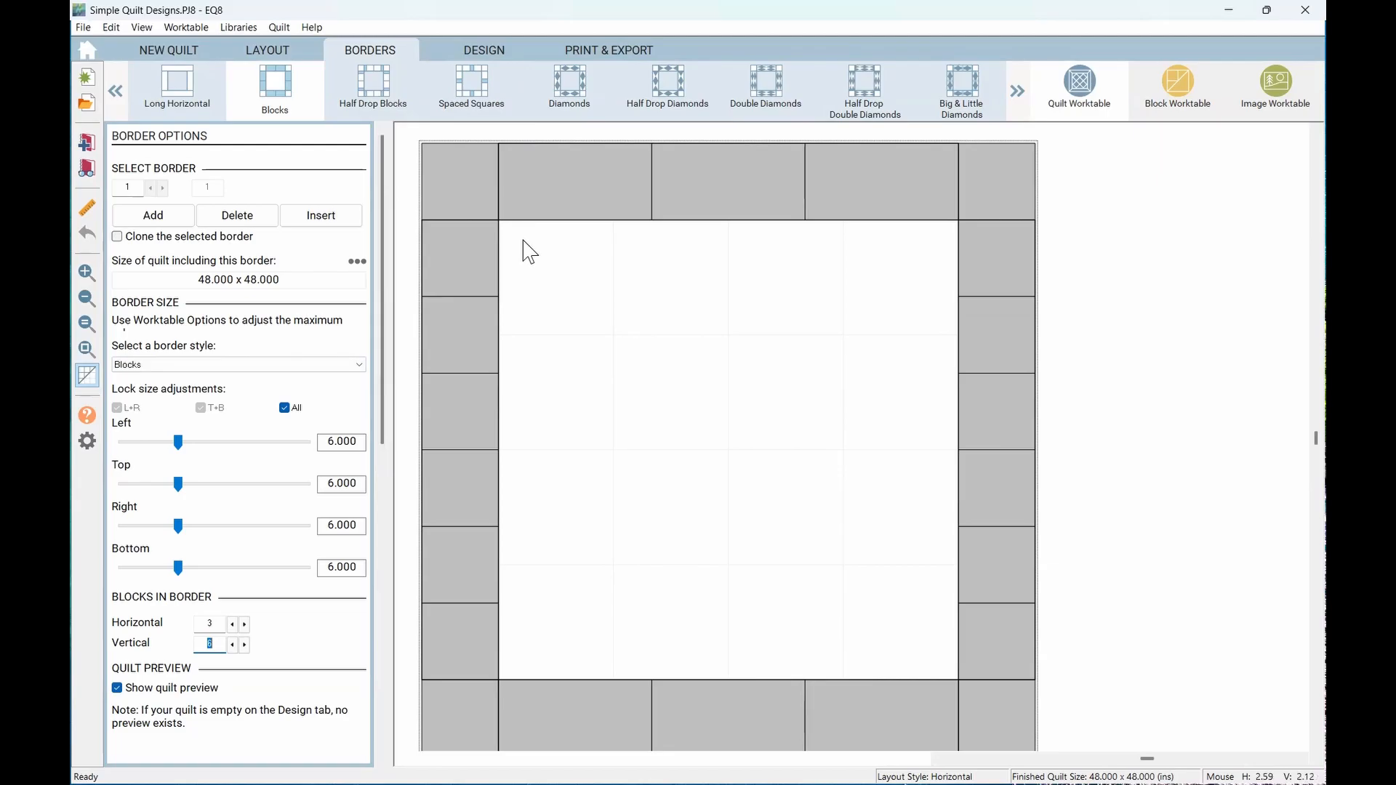
Add a new border outside the Blocks border and delete it again
{"action": "left_click", "coordinate": [162, 218]}
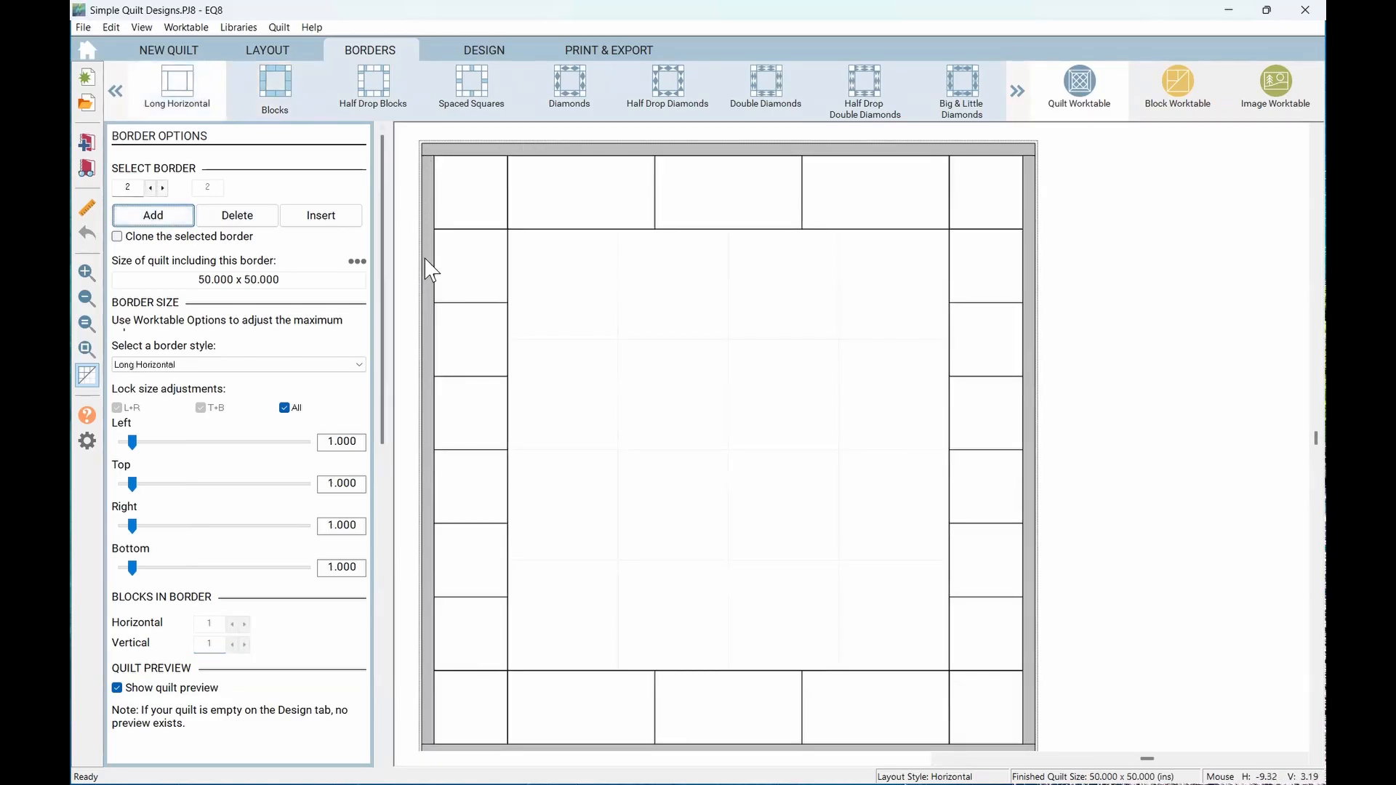
{"action": "left_click", "coordinate": [261, 216]}
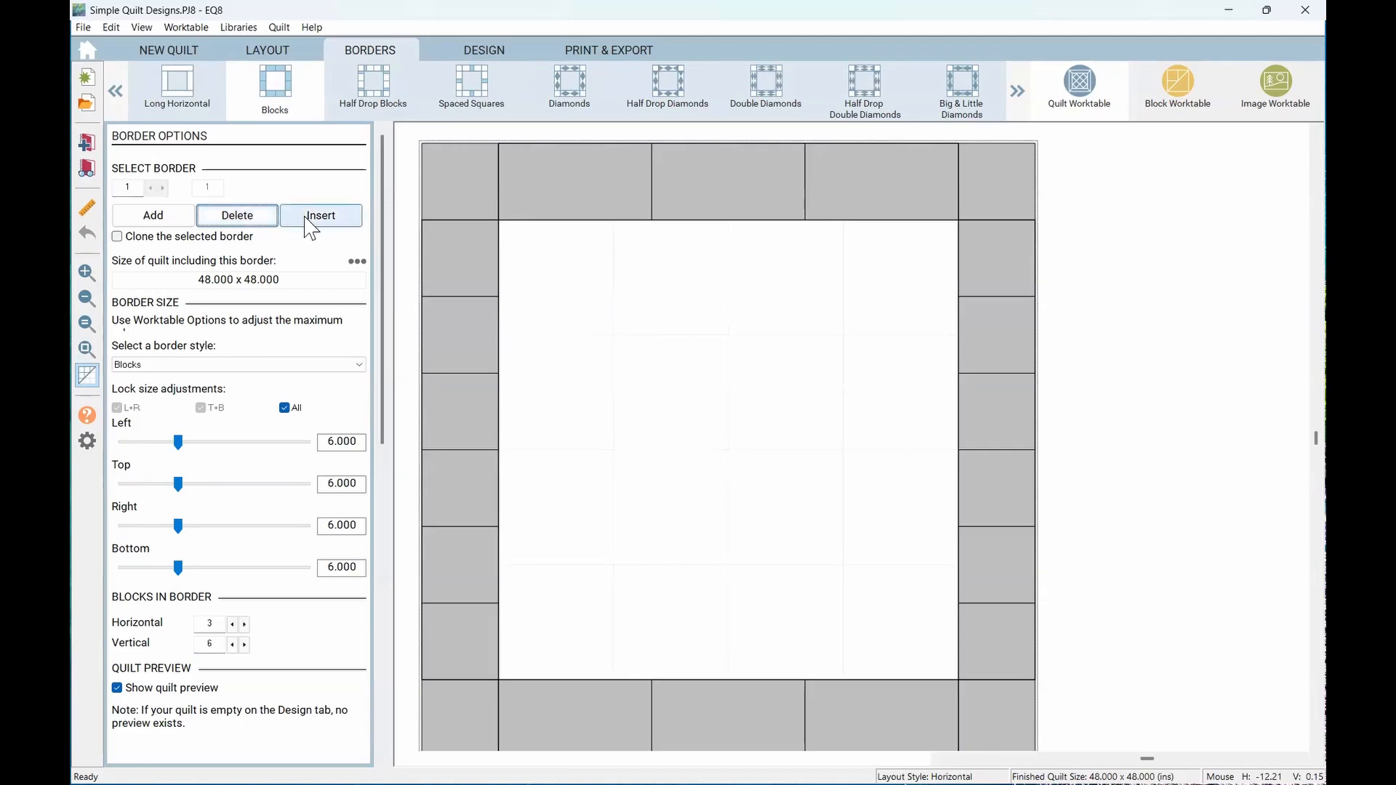
Insert a new border inside the Blocks border, check it in the quilt design view, and delete it
{"action": "left_click", "coordinate": [311, 222]}
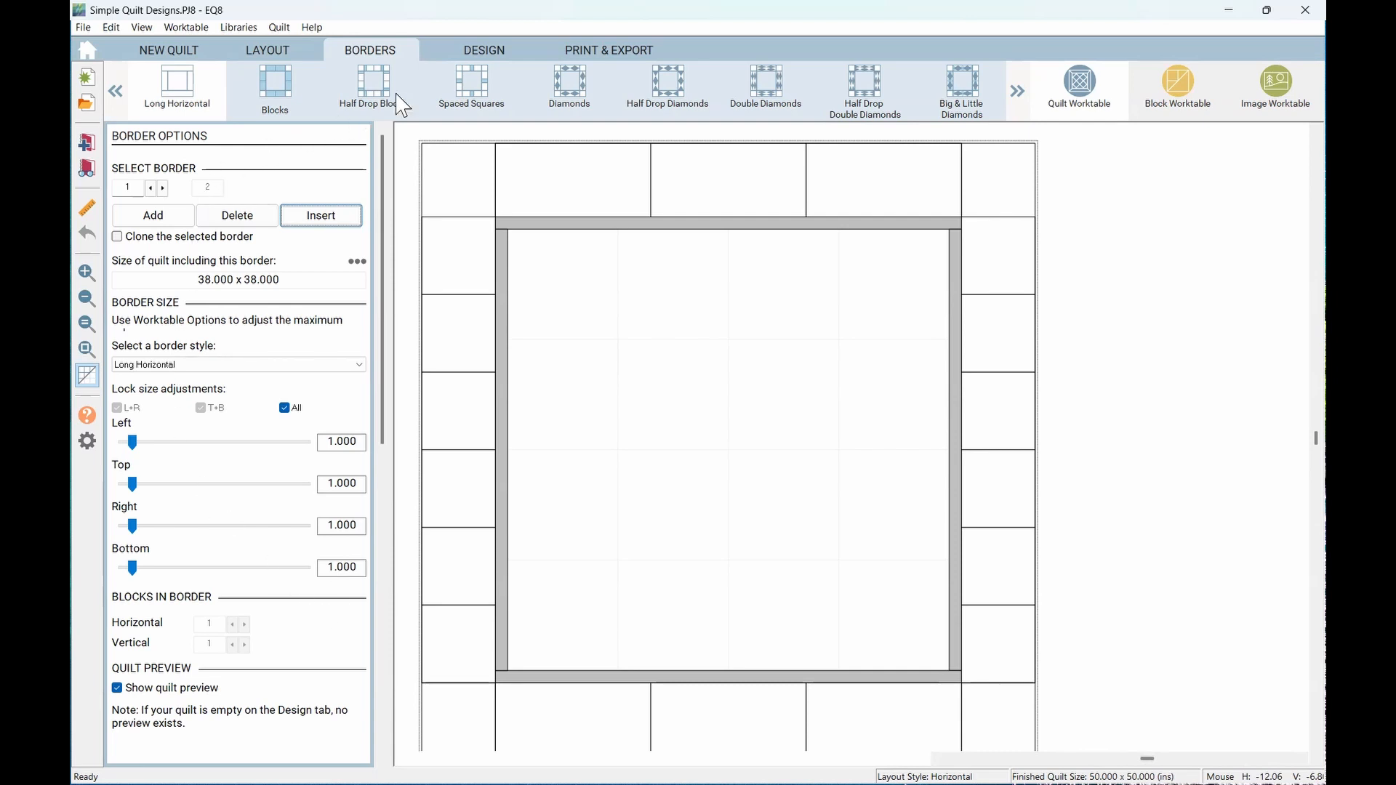
{"action": "left_click", "coordinate": [489, 51]}
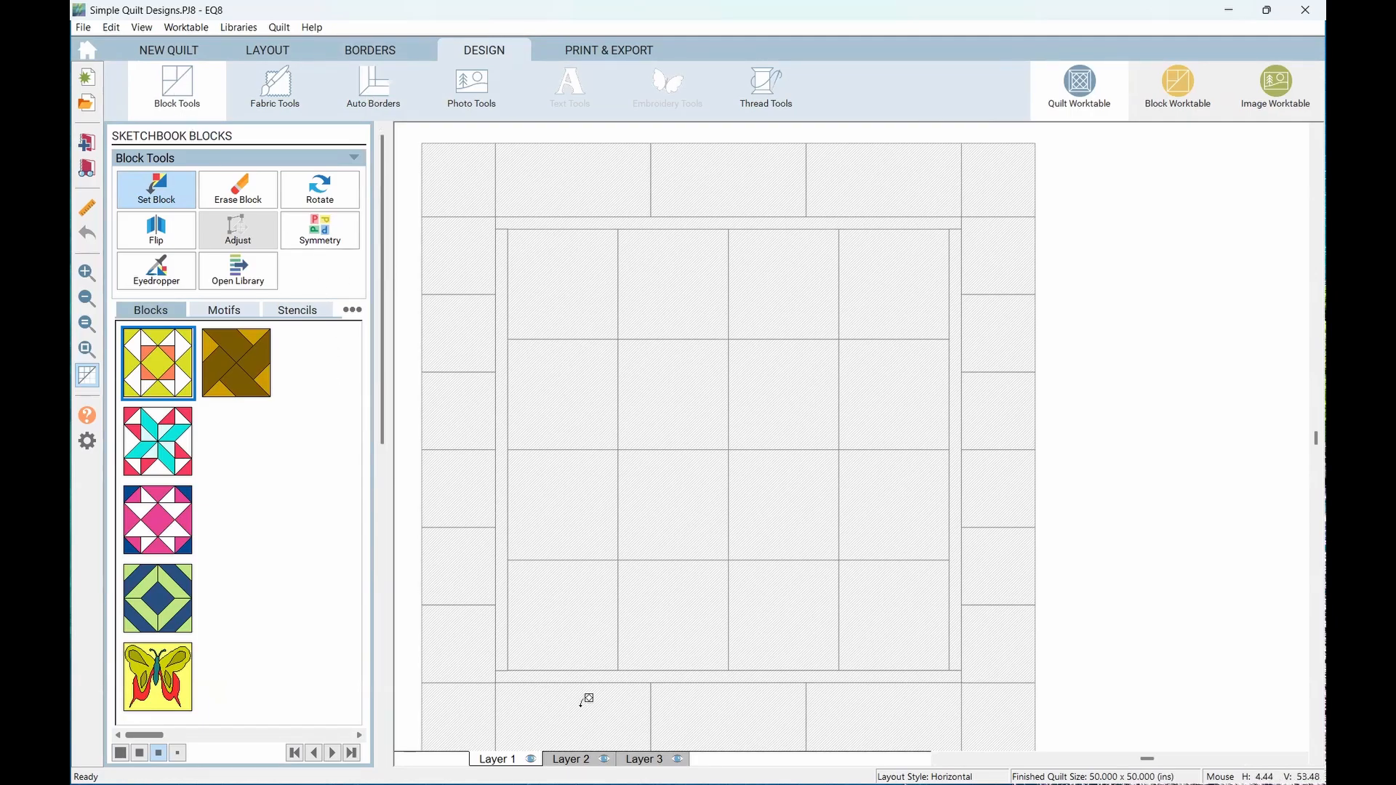
{"action": "left_click", "coordinate": [358, 58]}
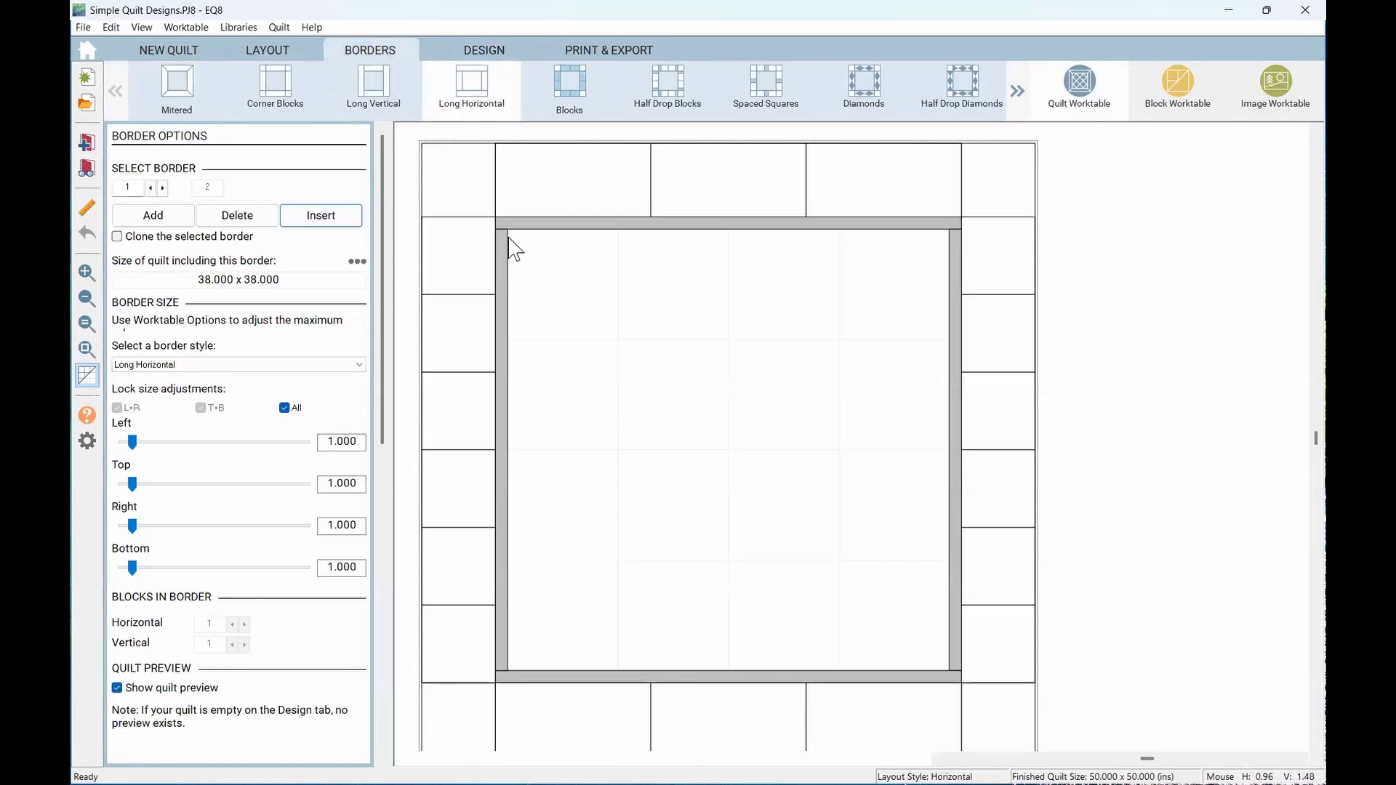
{"action": "left_click", "coordinate": [237, 216]}
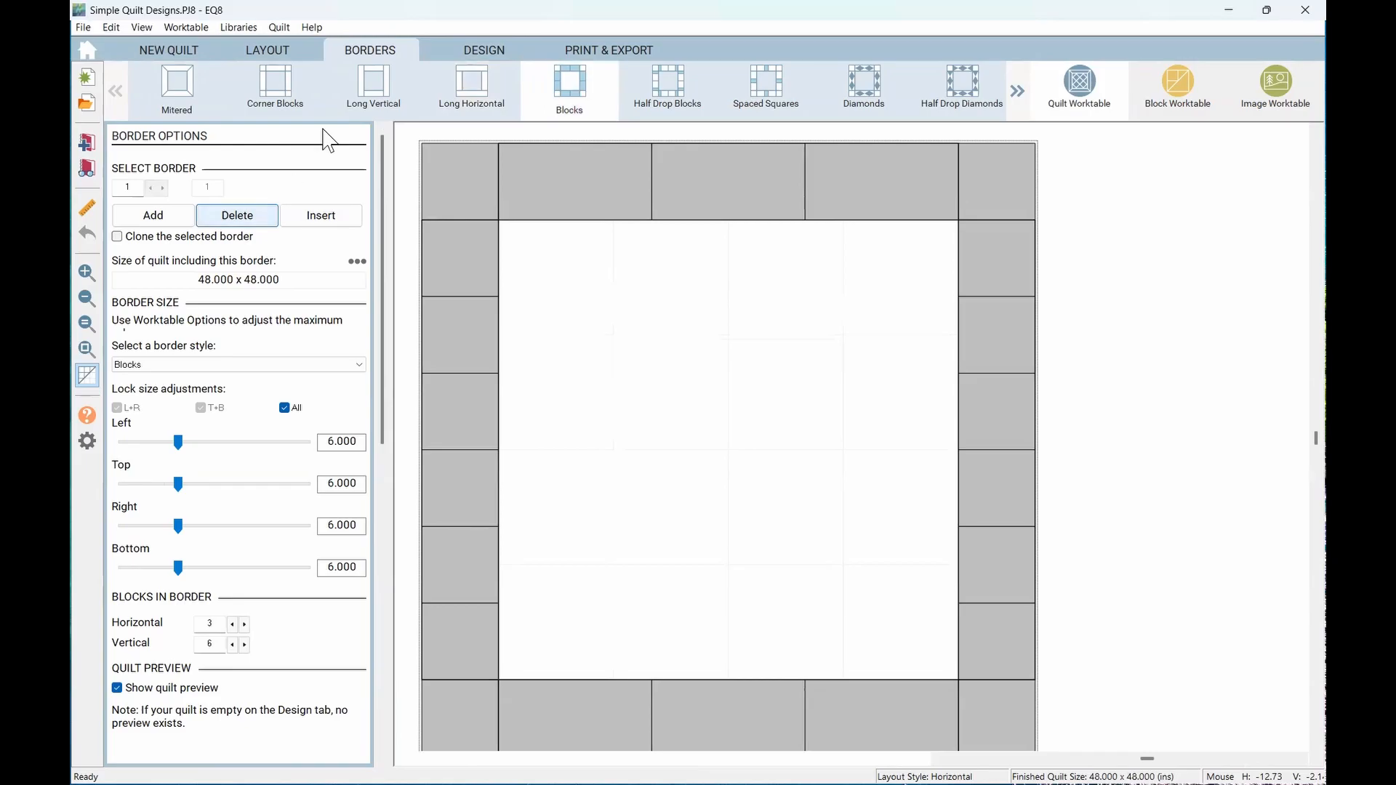
In the quilt design, set the yellow-green star block in one side border space, three upper border spaces and one centre space
{"action": "left_click", "coordinate": [485, 51]}
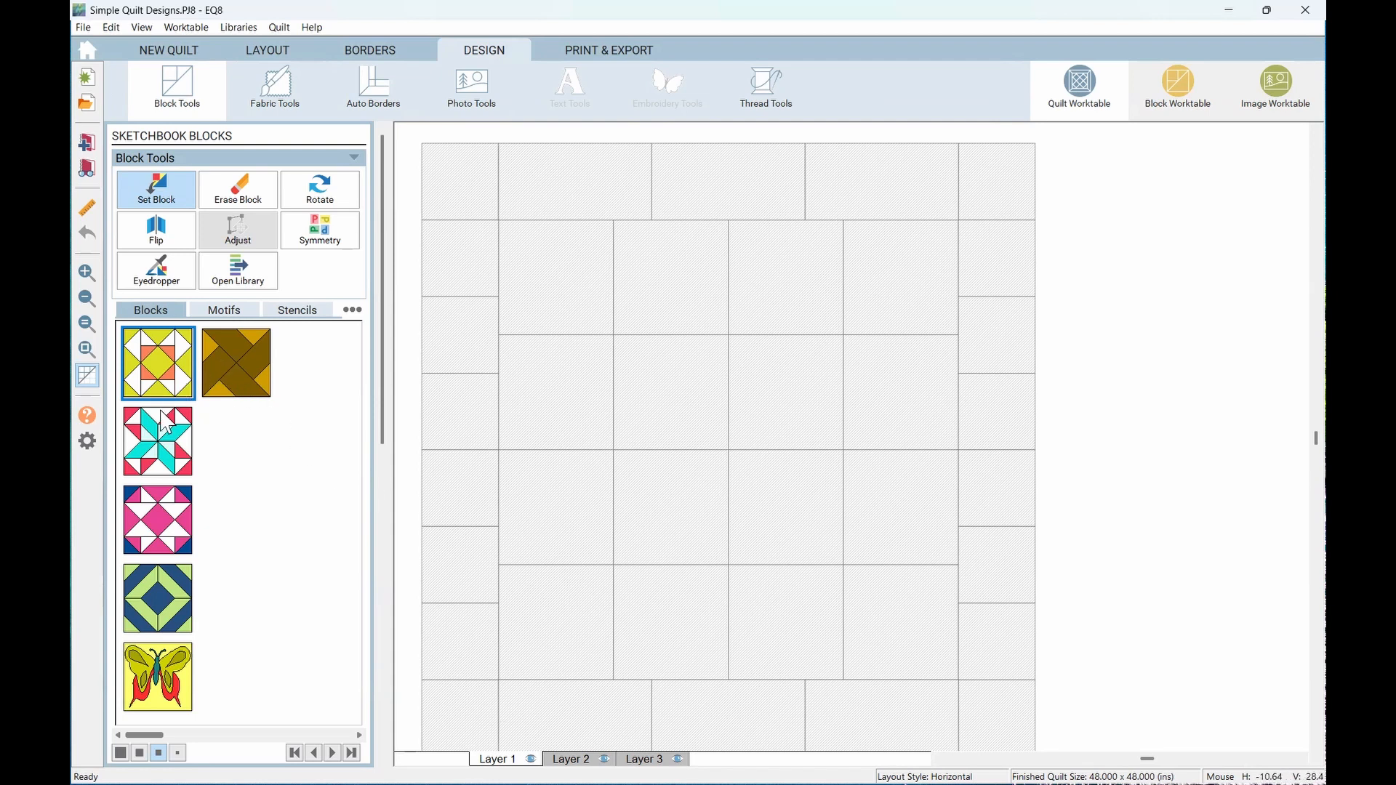
{"action": "left_click", "coordinate": [459, 245]}
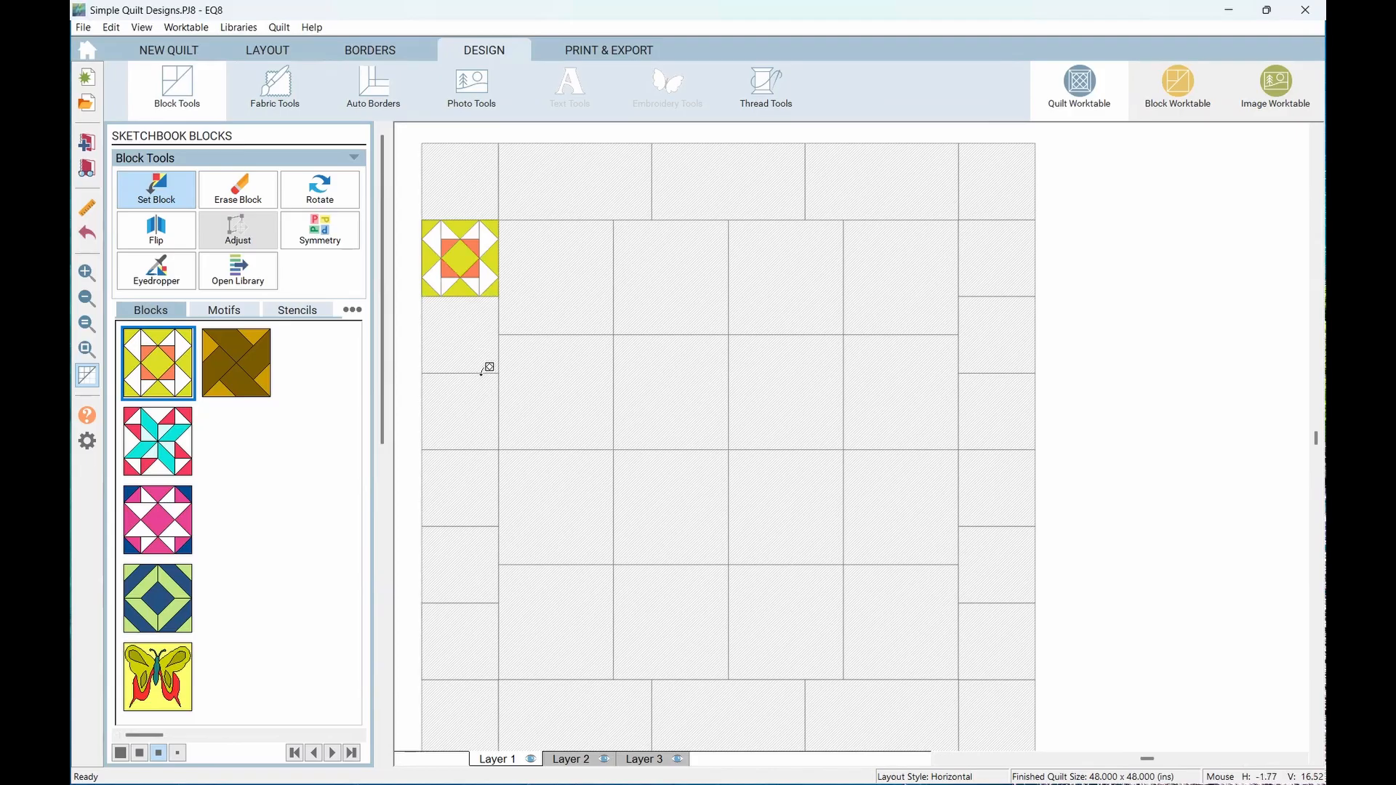
{"action": "left_click", "coordinate": [717, 166]}
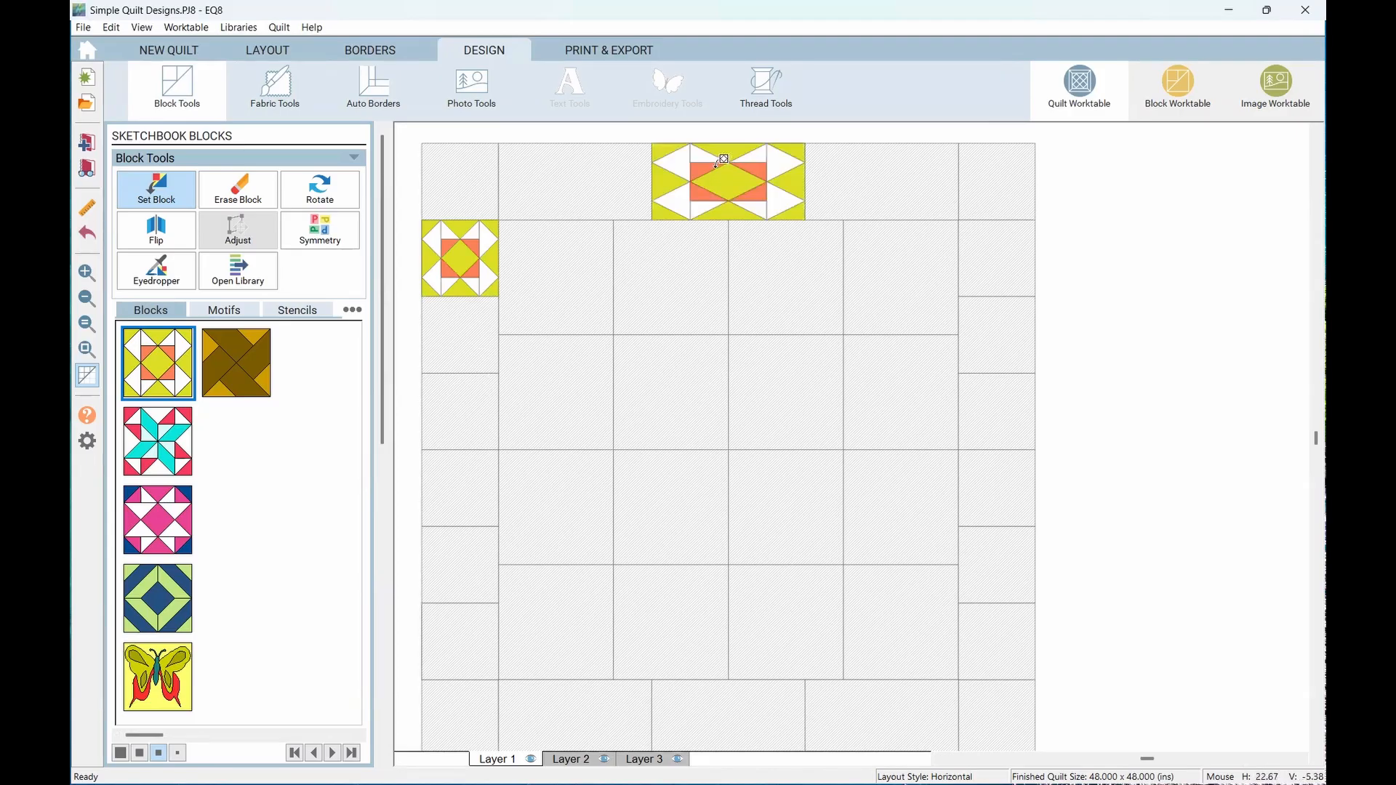
{"action": "left_click", "coordinate": [568, 409]}
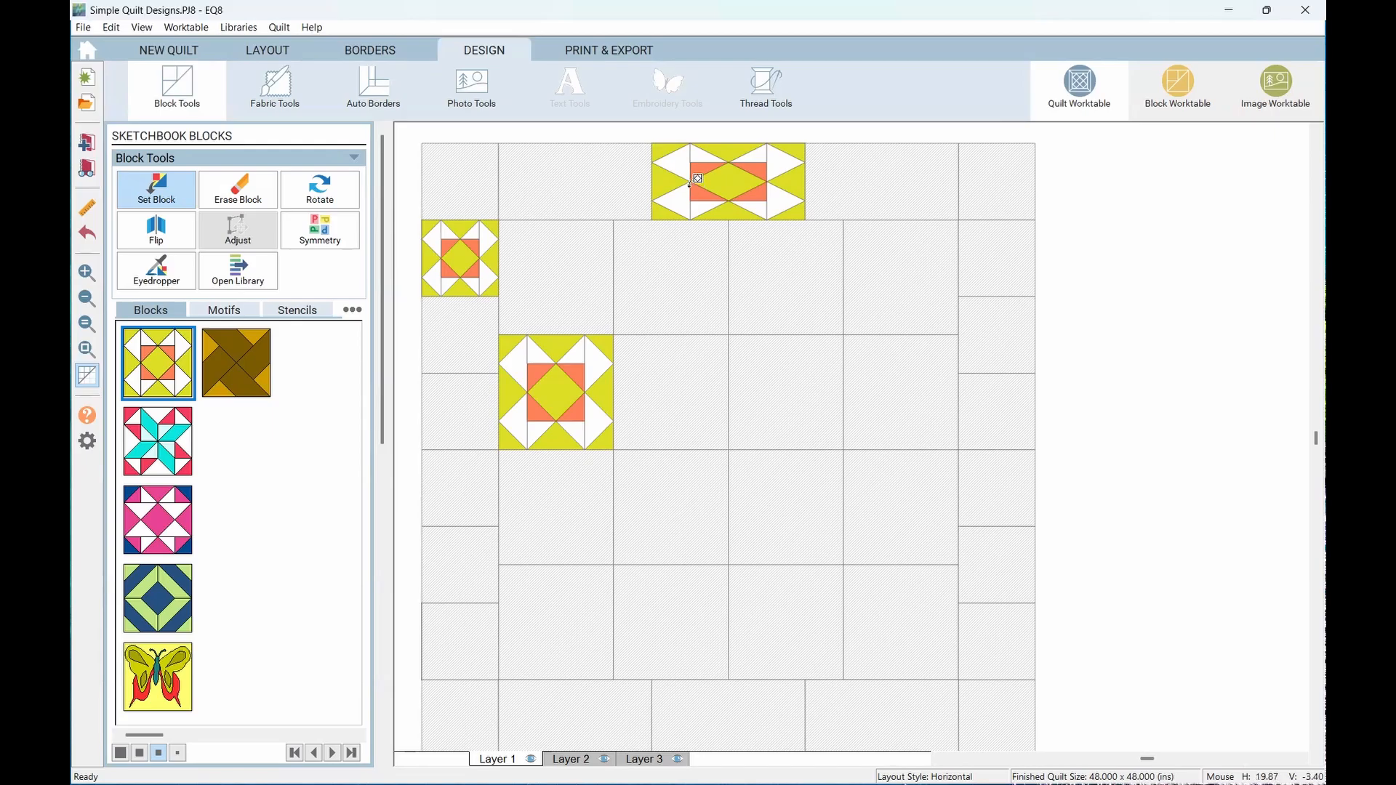
{"action": "left_click", "coordinate": [552, 185]}
{"action": "left_click", "coordinate": [884, 172]}
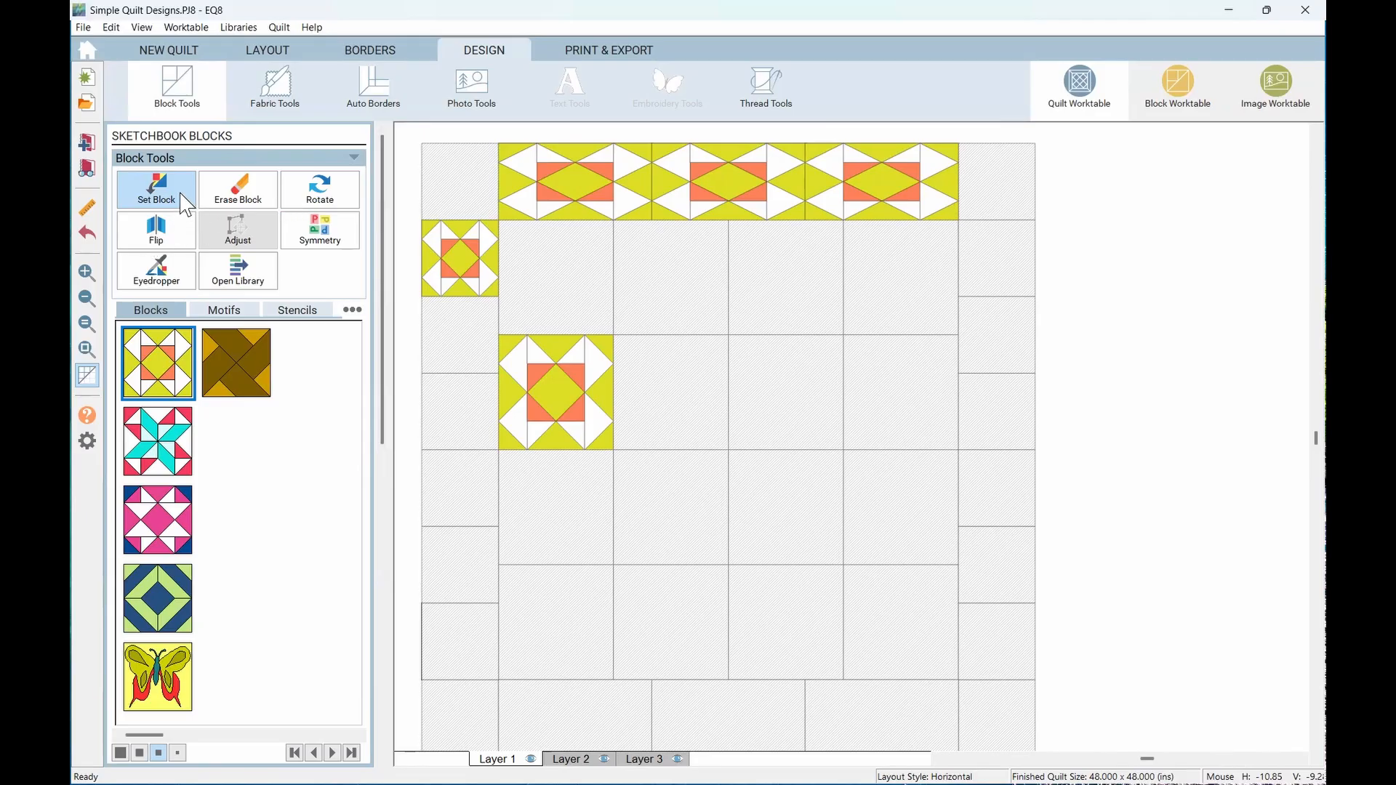
Undo all the star block placements in the borders and quilt centre
{"action": "key", "text": "ctrl+z"}
{"action": "key", "text": "ctrl+z"}
{"action": "key", "text": "ctrl+z"}
{"action": "key", "text": "ctrl+z"}
{"action": "key", "text": "ctrl+z"}
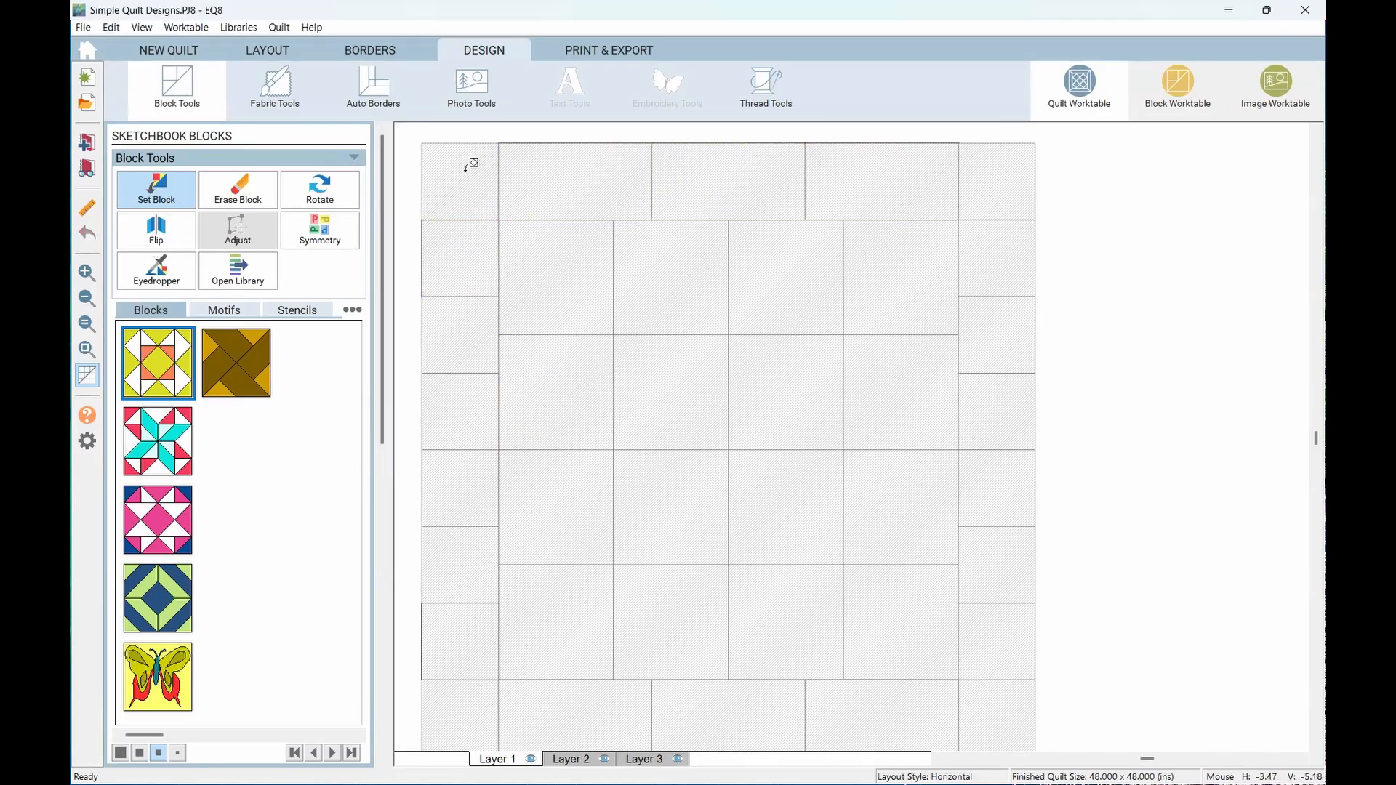
Change the quilt border to the Long Horizontal style with a width of 1 on all sides and return to the quilt design
{"action": "left_click", "coordinate": [366, 52]}
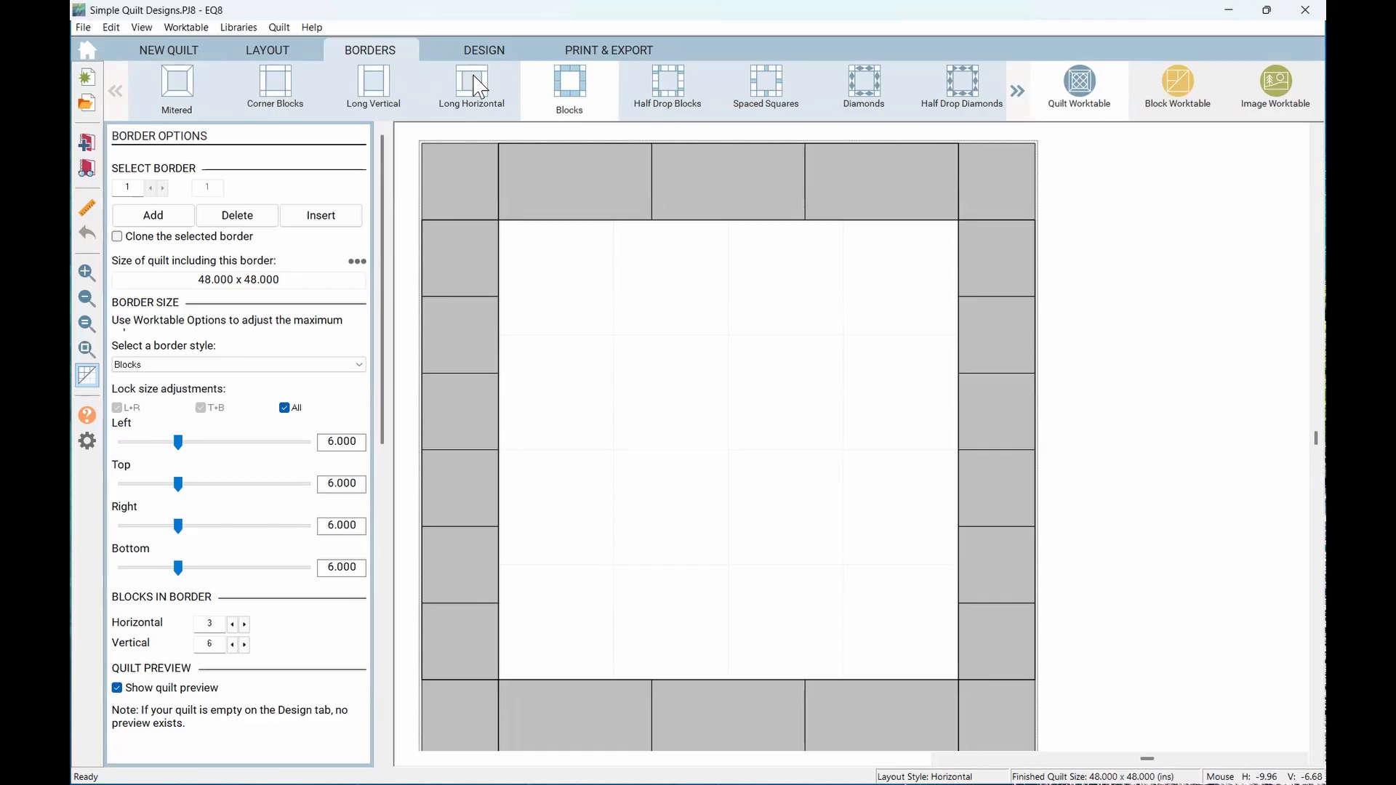
{"action": "left_click", "coordinate": [472, 84]}
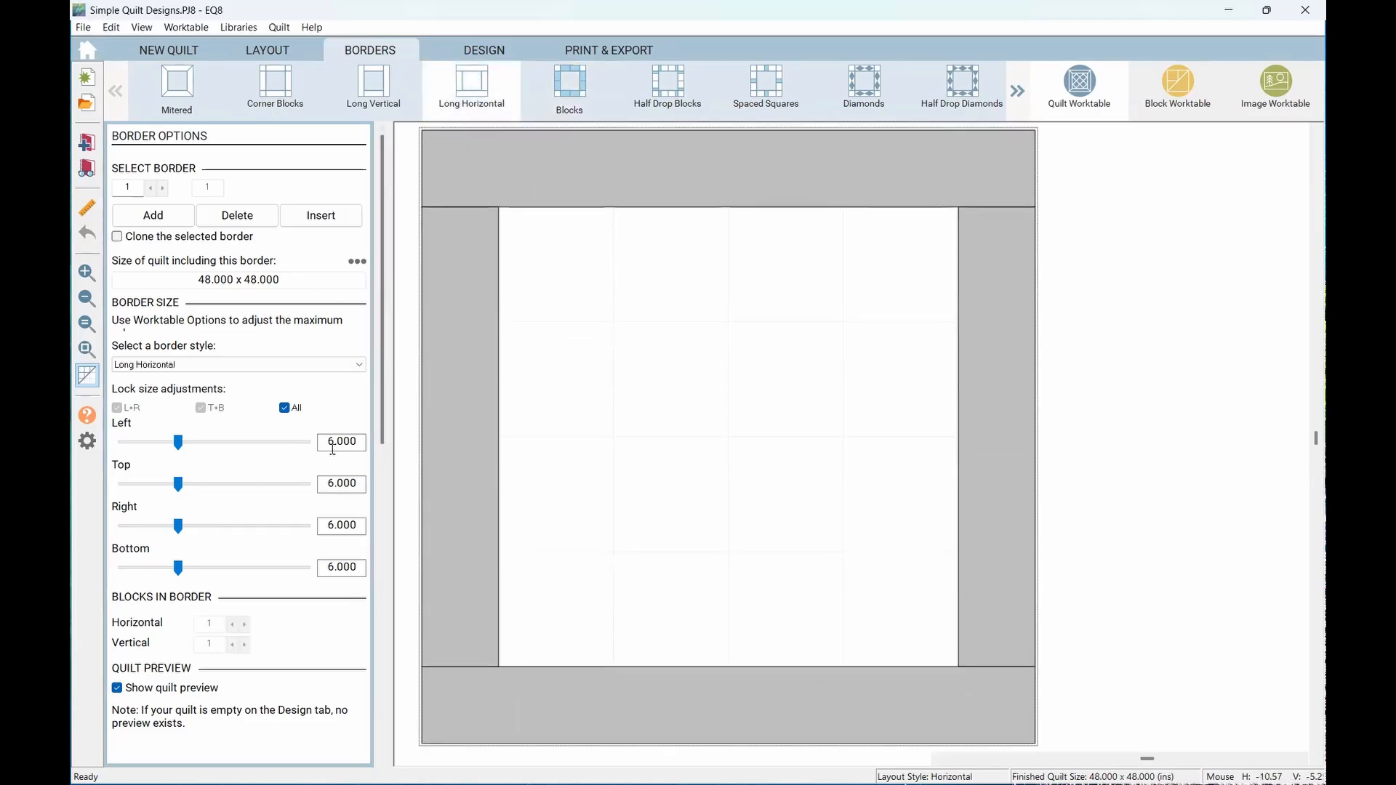
{"action": "left_click_drag", "start_coordinate": [327, 445], "coordinate": [359, 445]}
{"action": "type", "text": "1"}
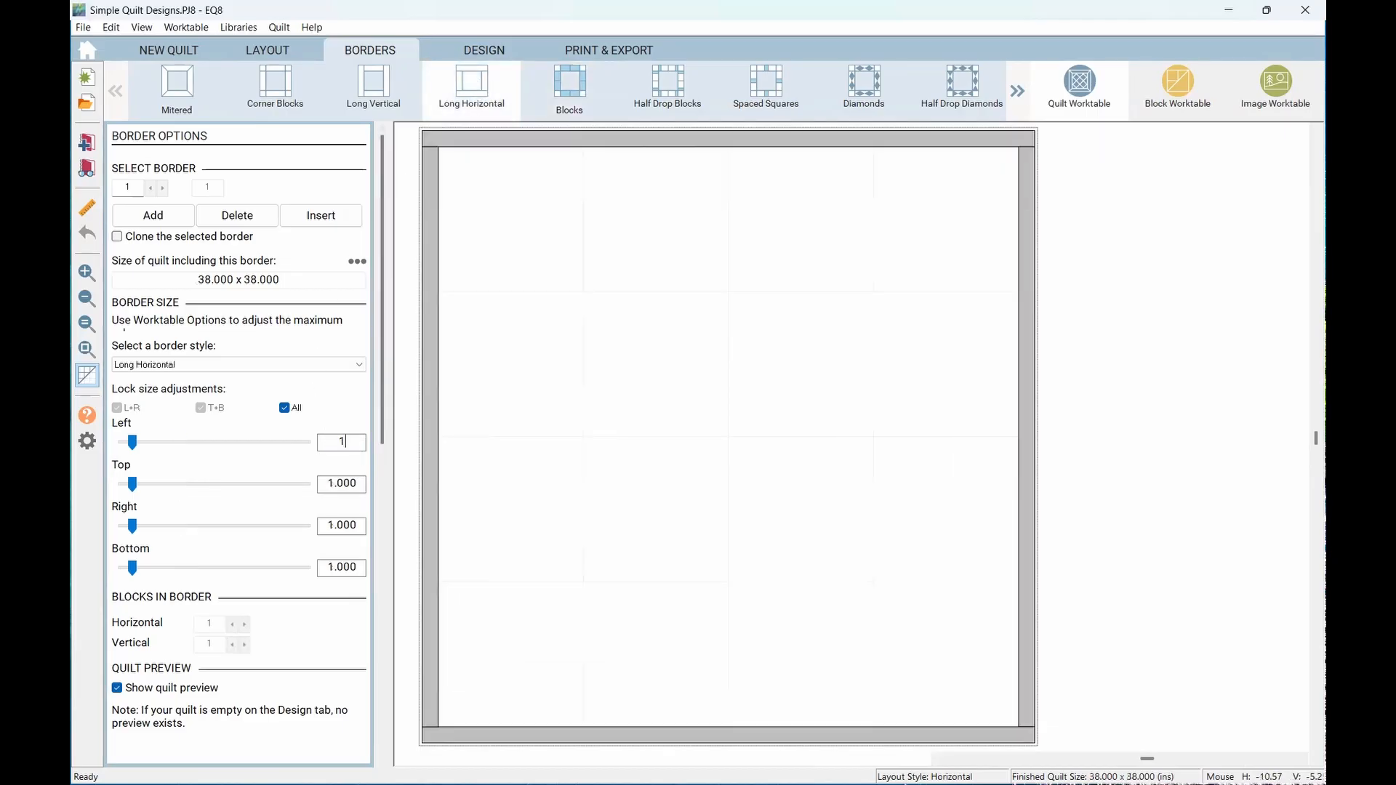
{"action": "key", "text": "Tab"}
{"action": "left_click", "coordinate": [478, 60]}
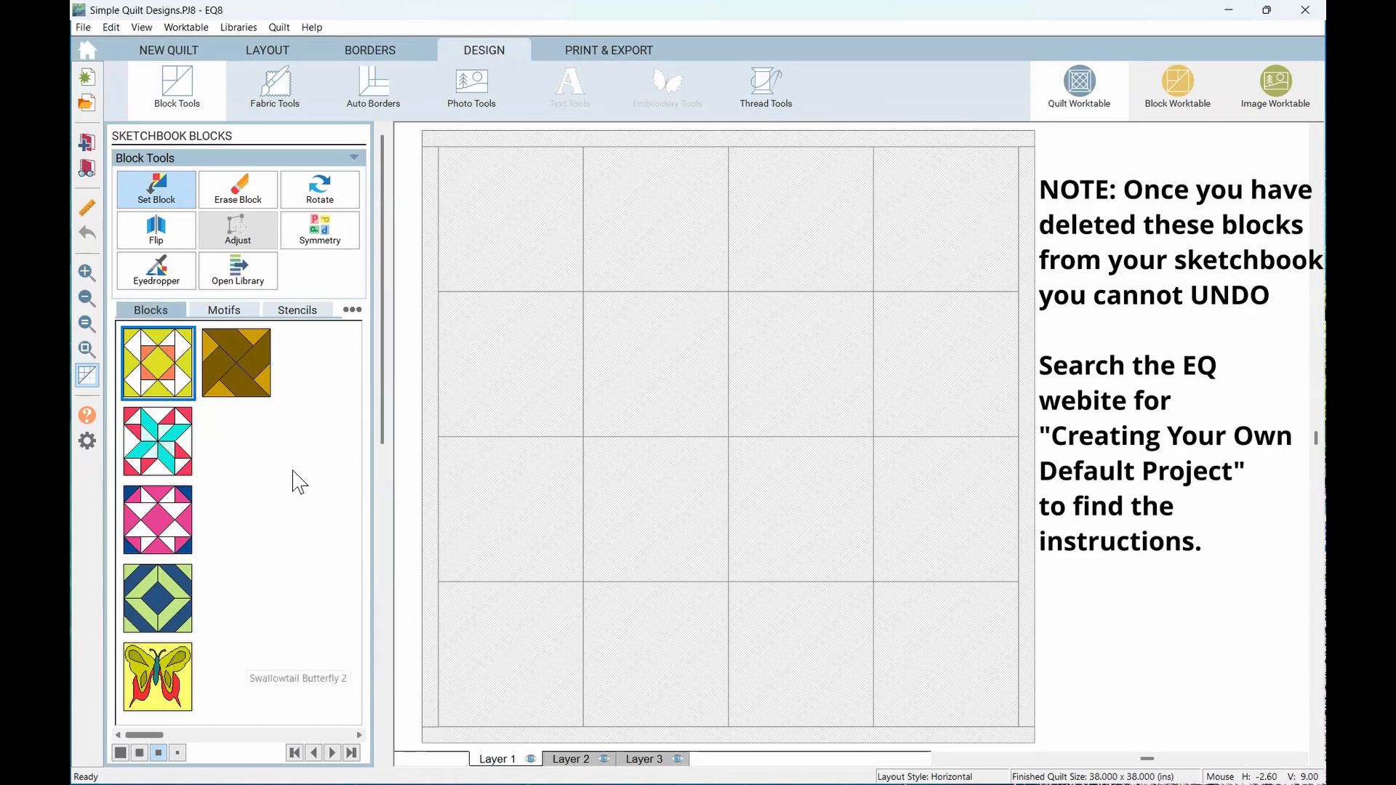
Check the project sketchbook for saved quilts and clear all unused blocks from the sketchbook
{"action": "left_click", "coordinate": [353, 311]}
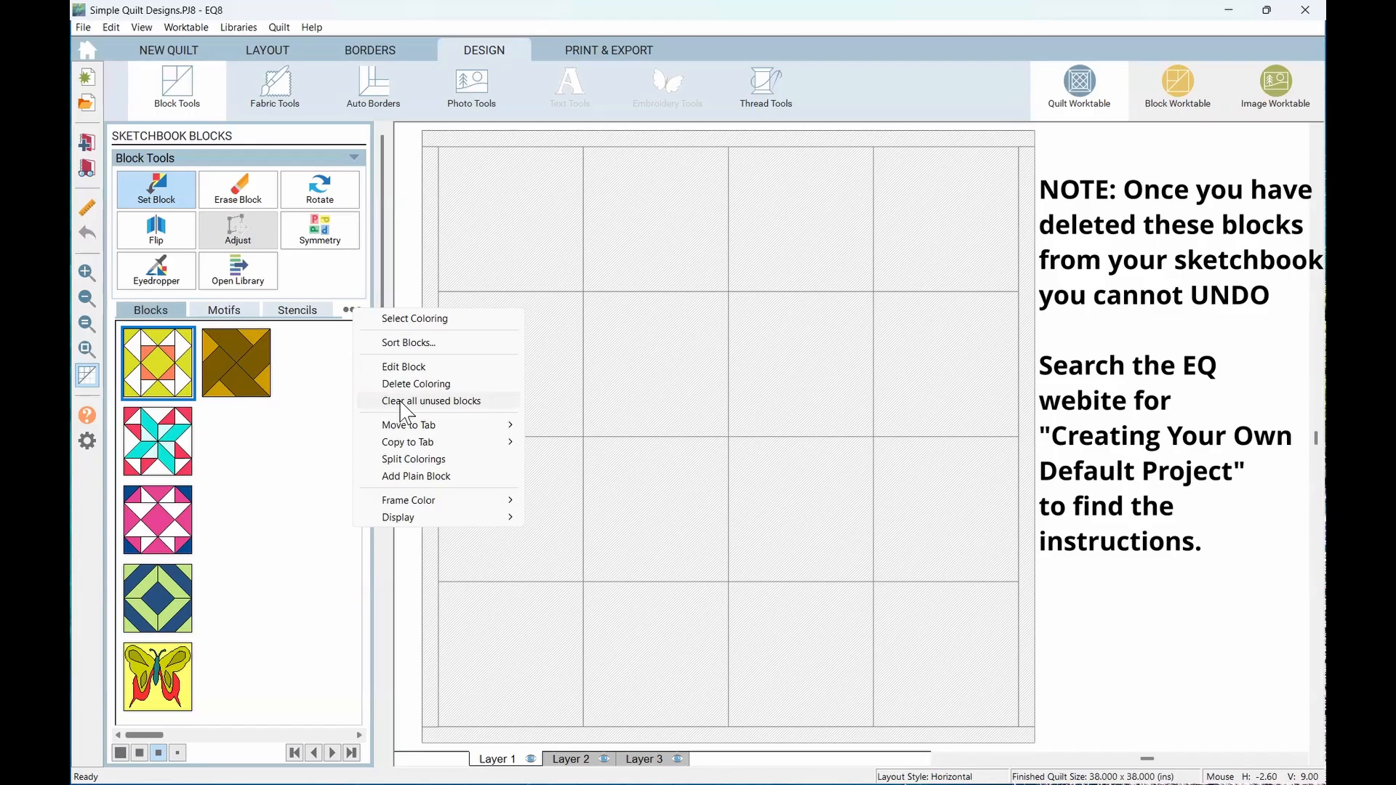
{"action": "left_click", "coordinate": [311, 411]}
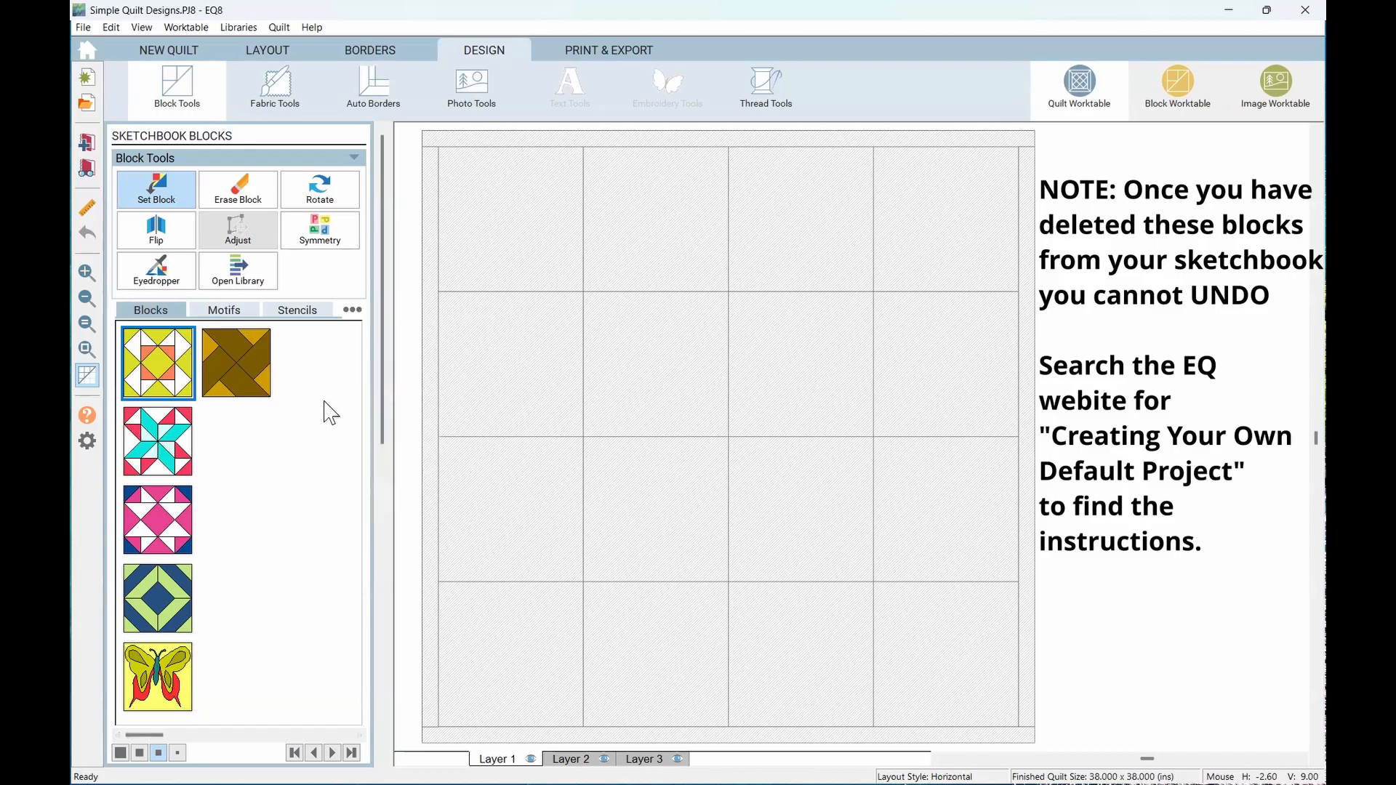
{"action": "left_click", "coordinate": [87, 169]}
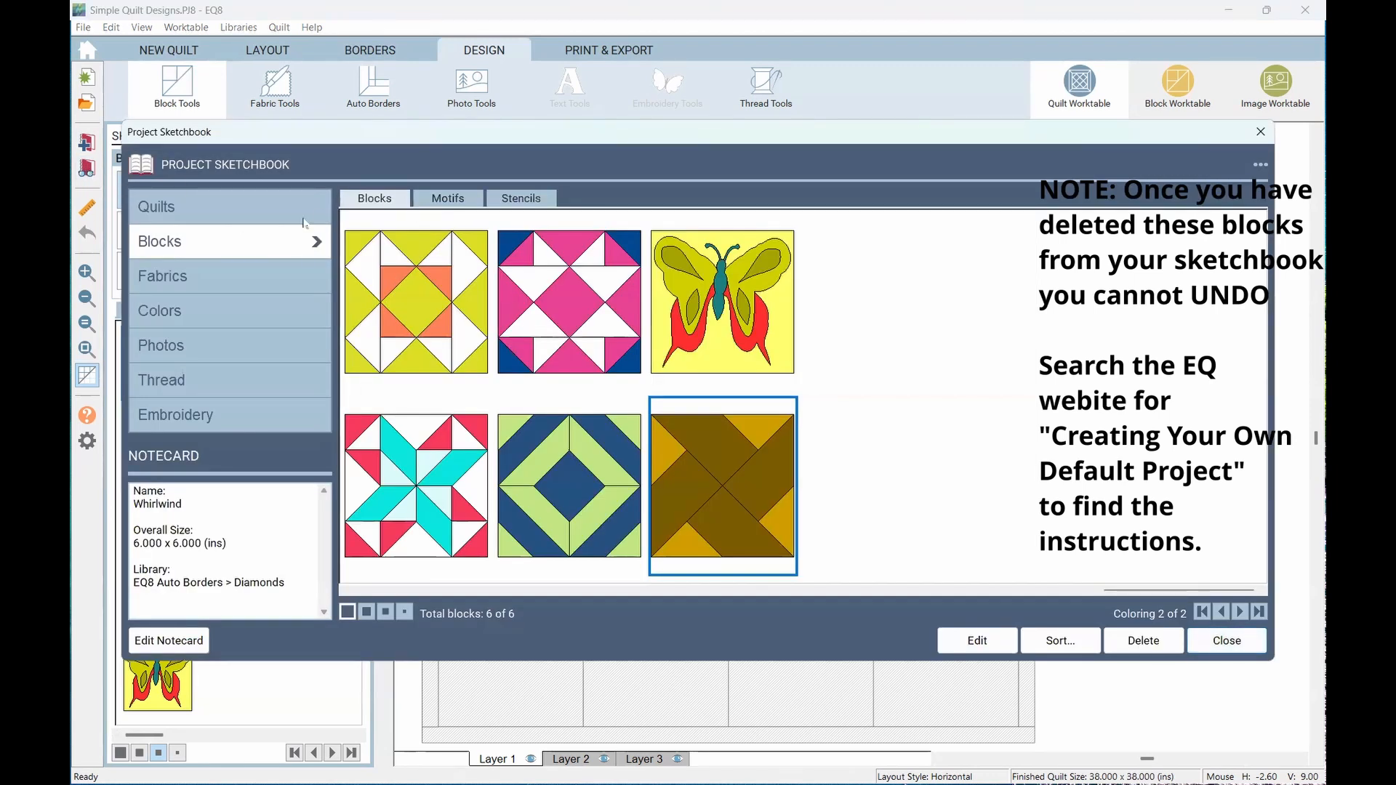
{"action": "left_click", "coordinate": [245, 215]}
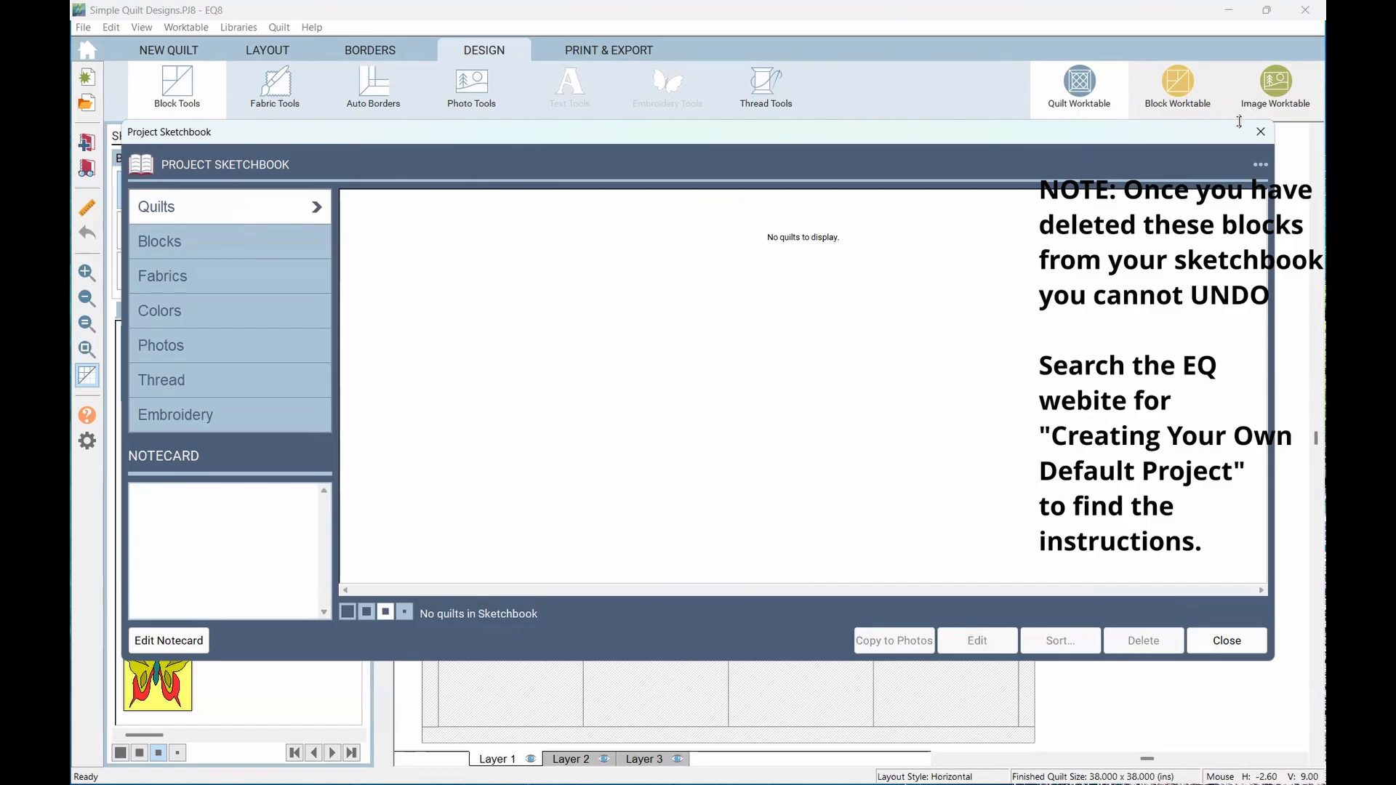
{"action": "left_click", "coordinate": [1260, 131]}
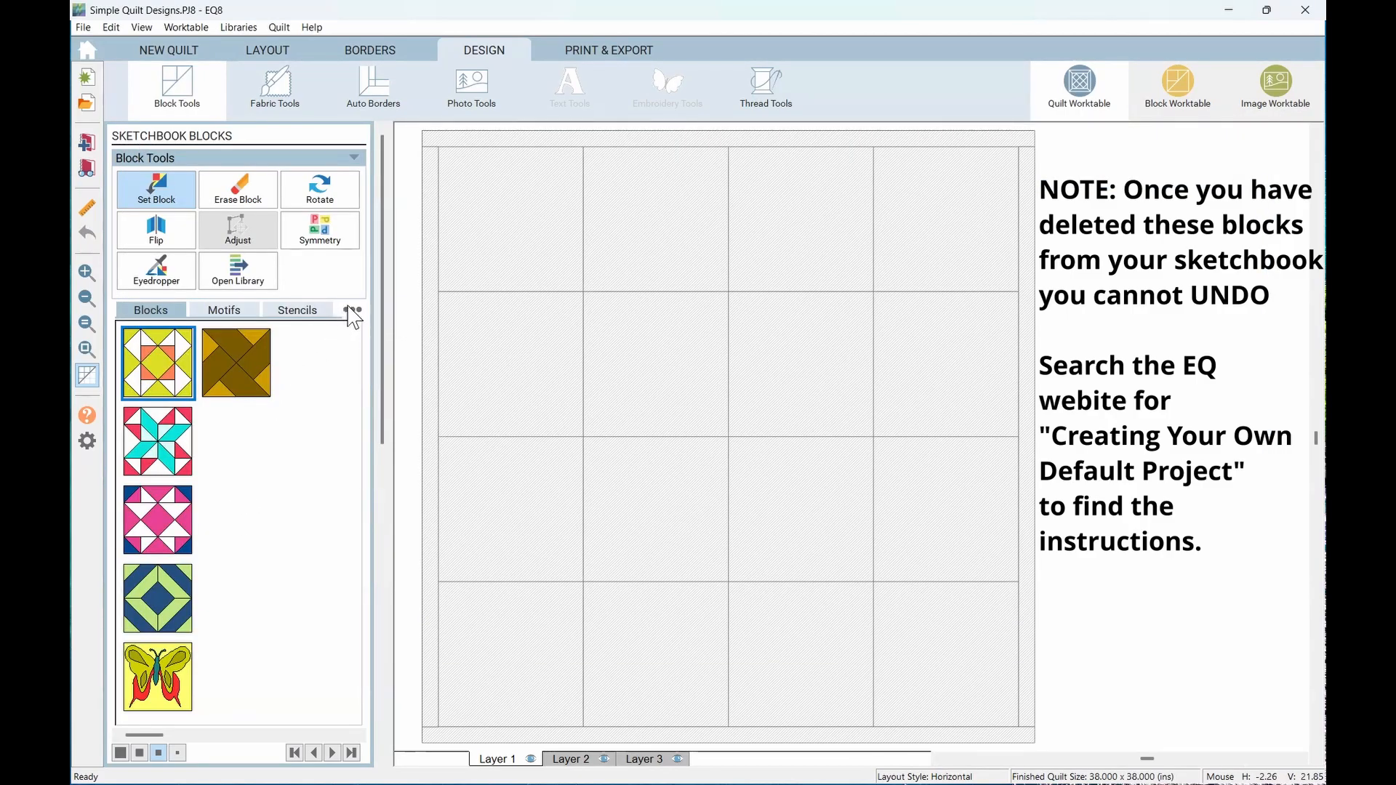
{"action": "left_click", "coordinate": [352, 311]}
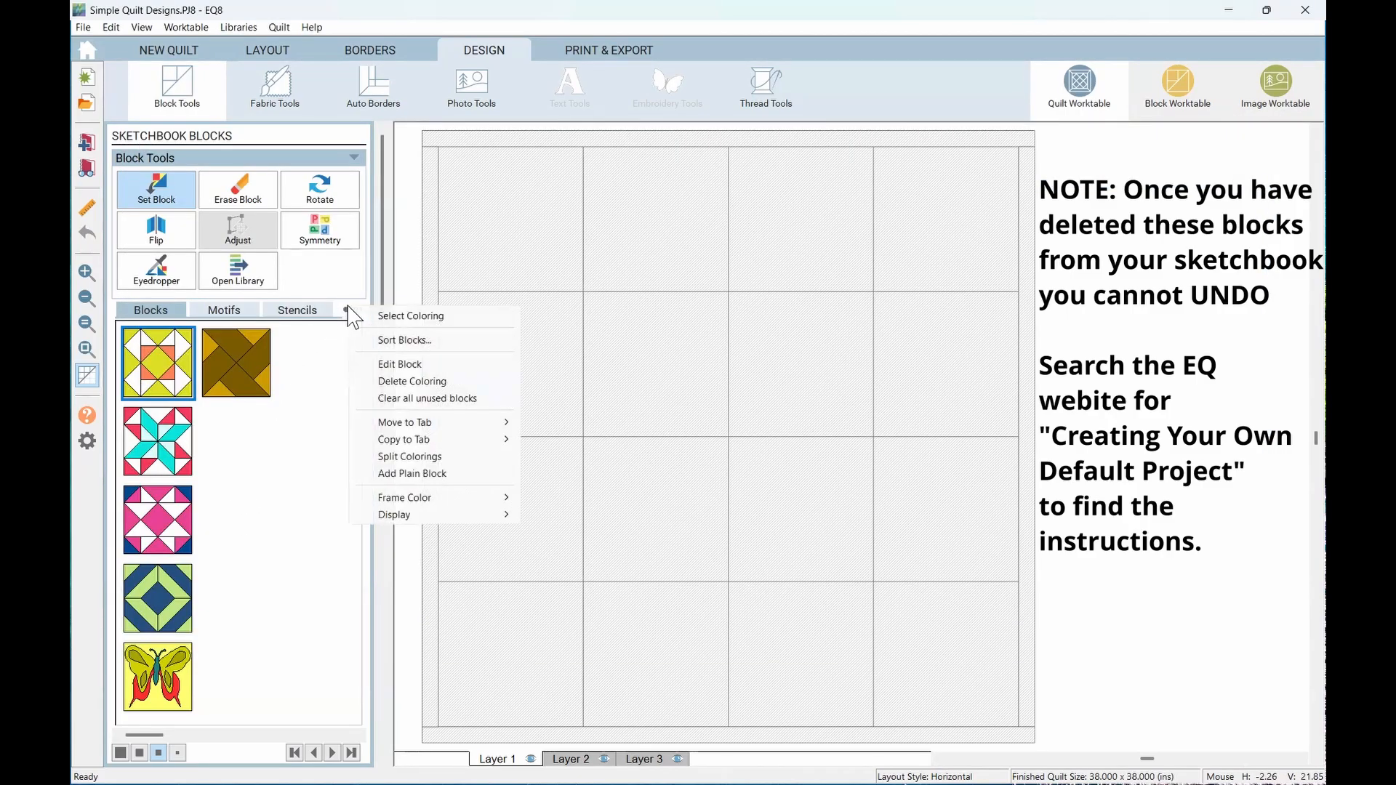
{"action": "left_click", "coordinate": [393, 399]}
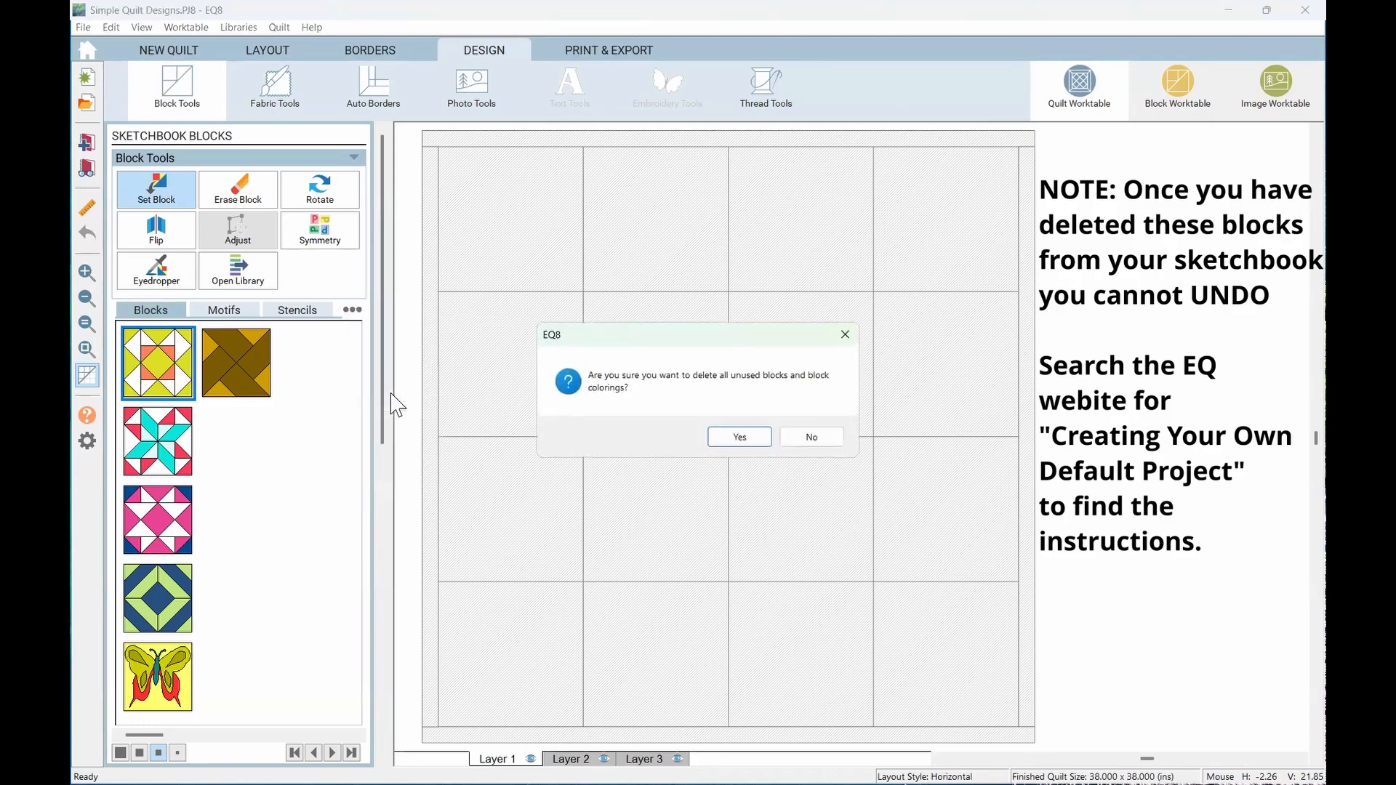
{"action": "left_click", "coordinate": [739, 437]}
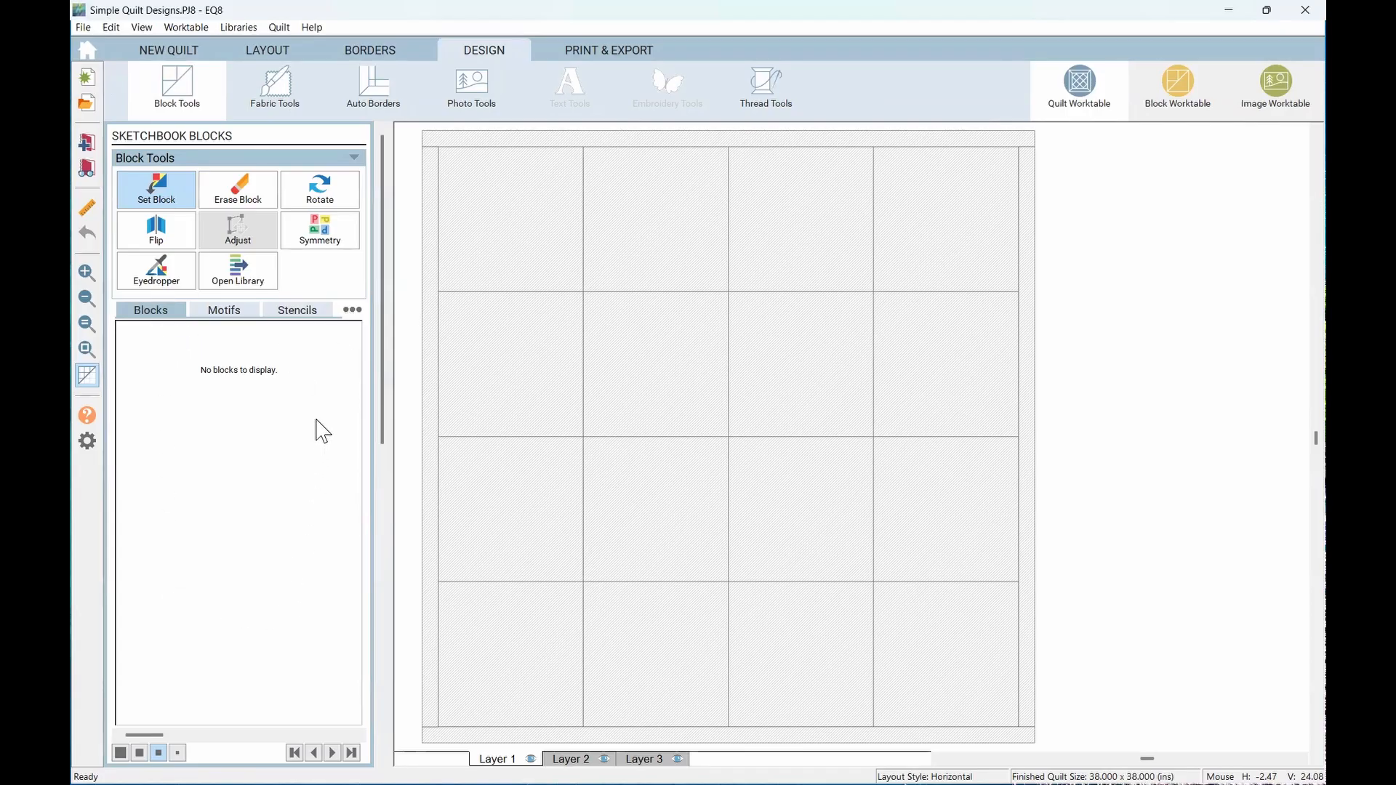
From the Antique Mosaics block library, add Mosaic, No. 1(2) and Mosaic, No. 15 to the sketchbook
{"action": "left_click", "coordinate": [233, 276]}
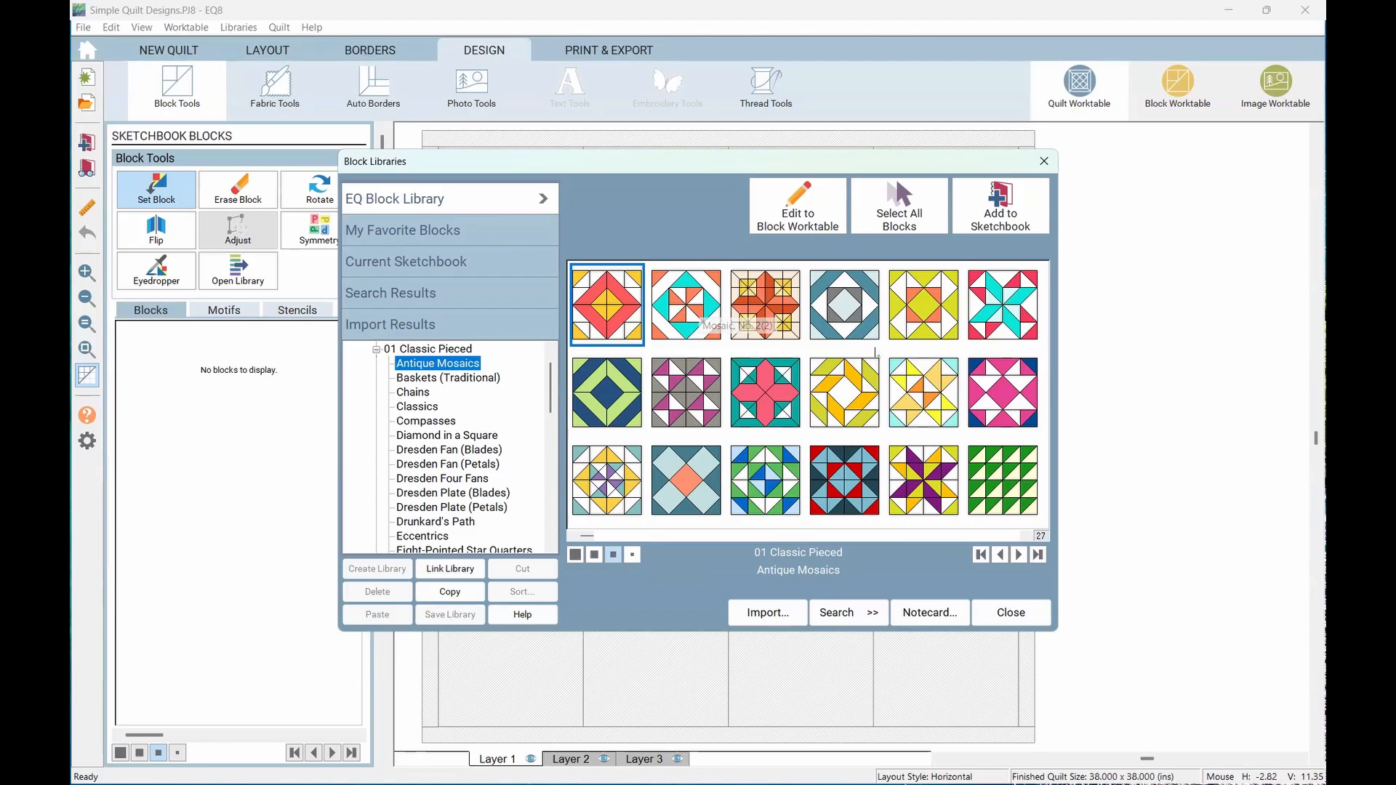
{"action": "left_click", "coordinate": [602, 394]}
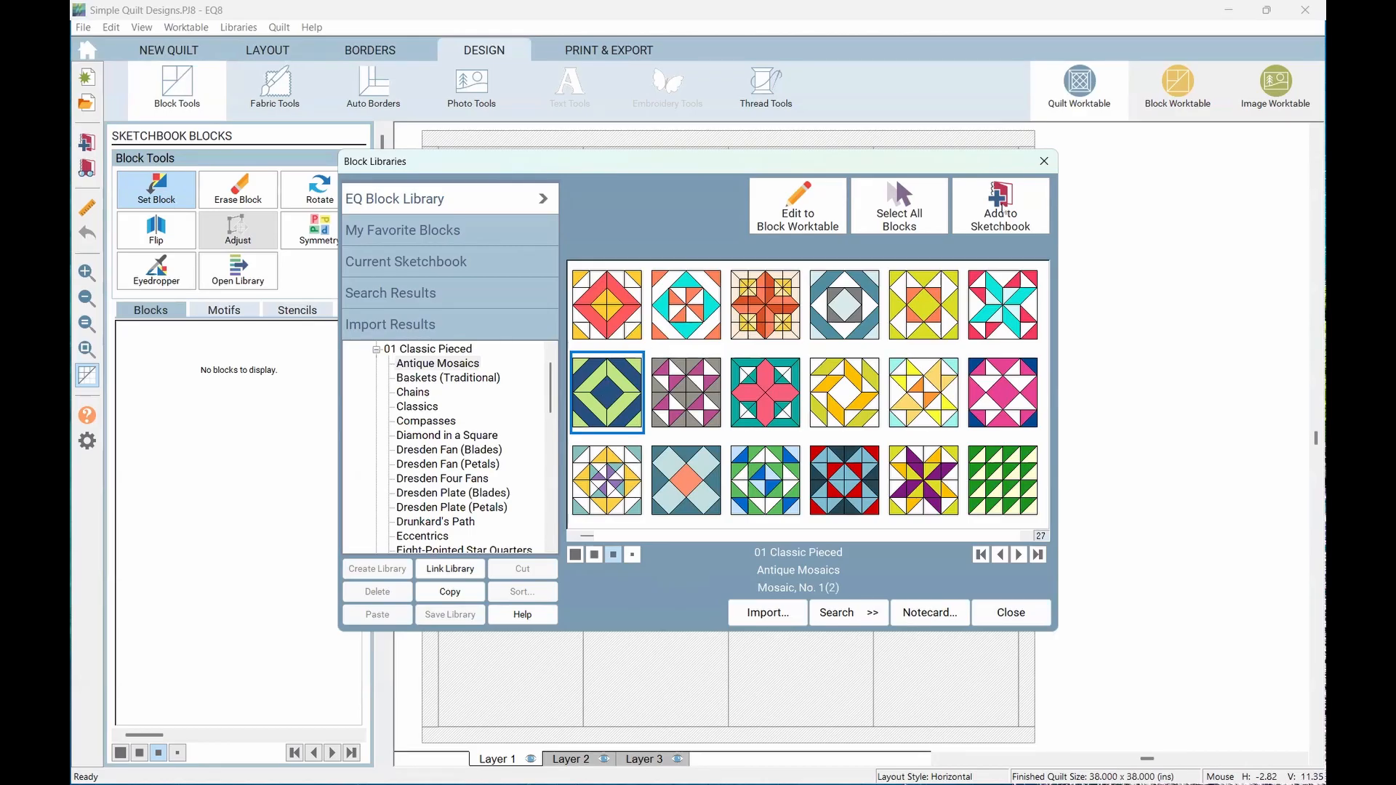
{"action": "left_click", "coordinate": [1005, 211]}
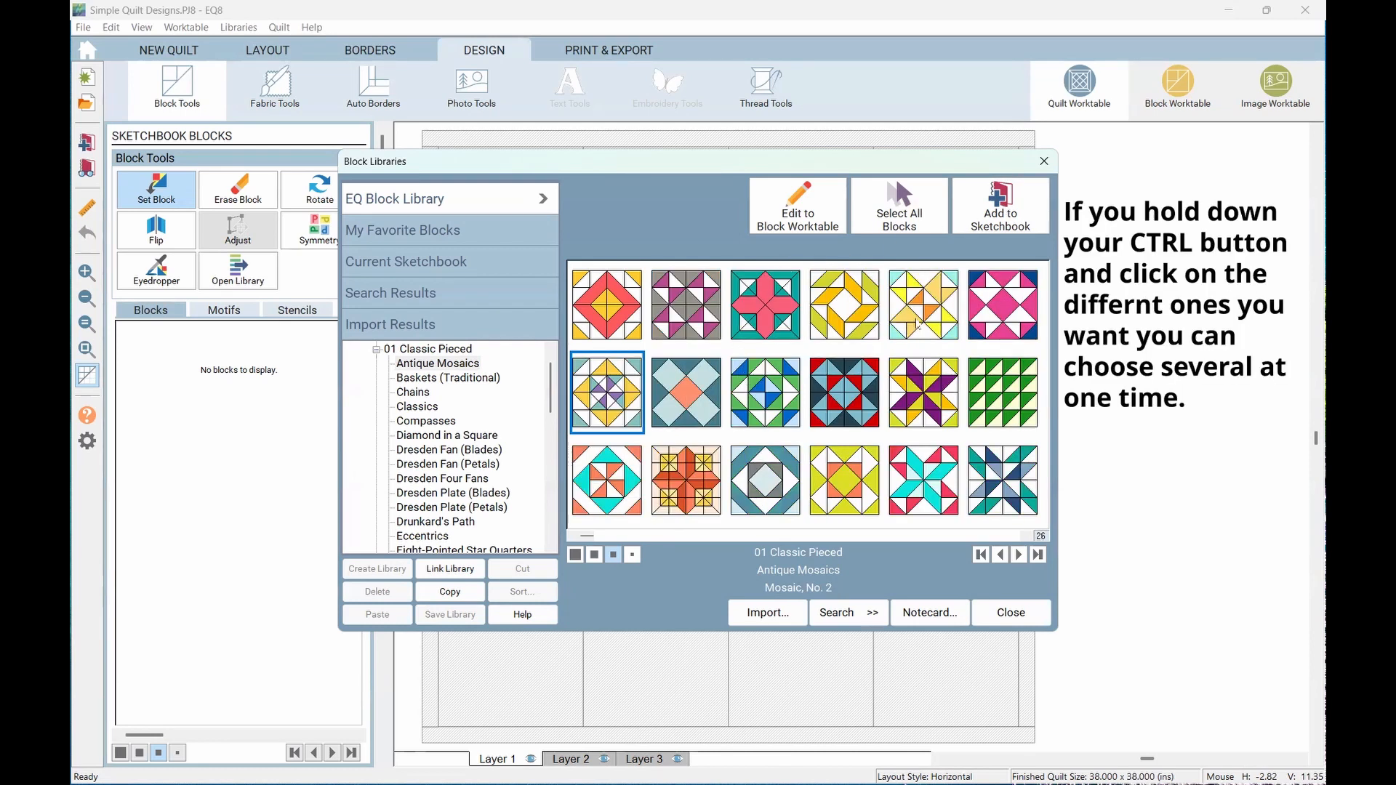
{"action": "left_click", "coordinate": [996, 310]}
{"action": "left_click", "coordinate": [1015, 208]}
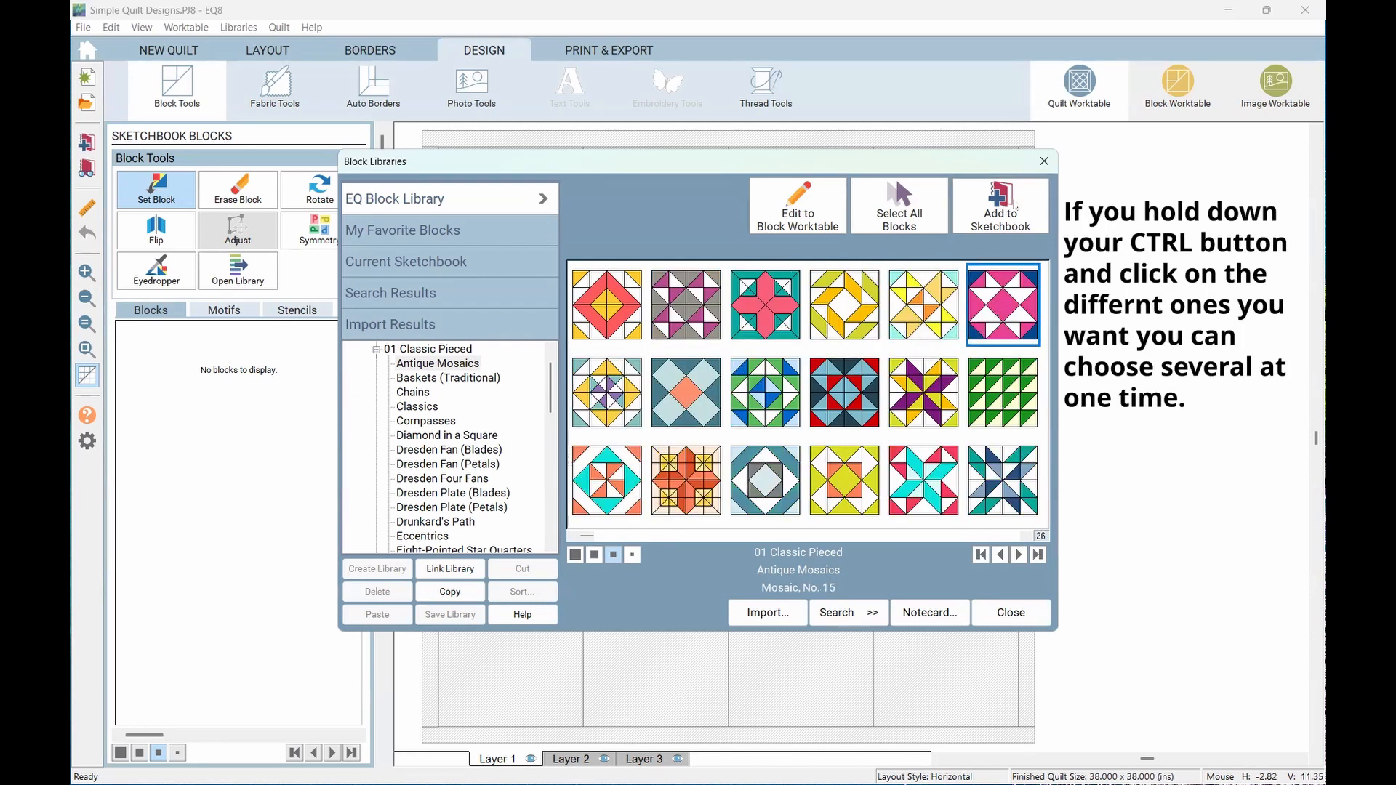
Add the grey-purple pieced block and Mosaic, No. 13 to the sketchbook and close the block library
{"action": "left_click", "coordinate": [619, 312]}
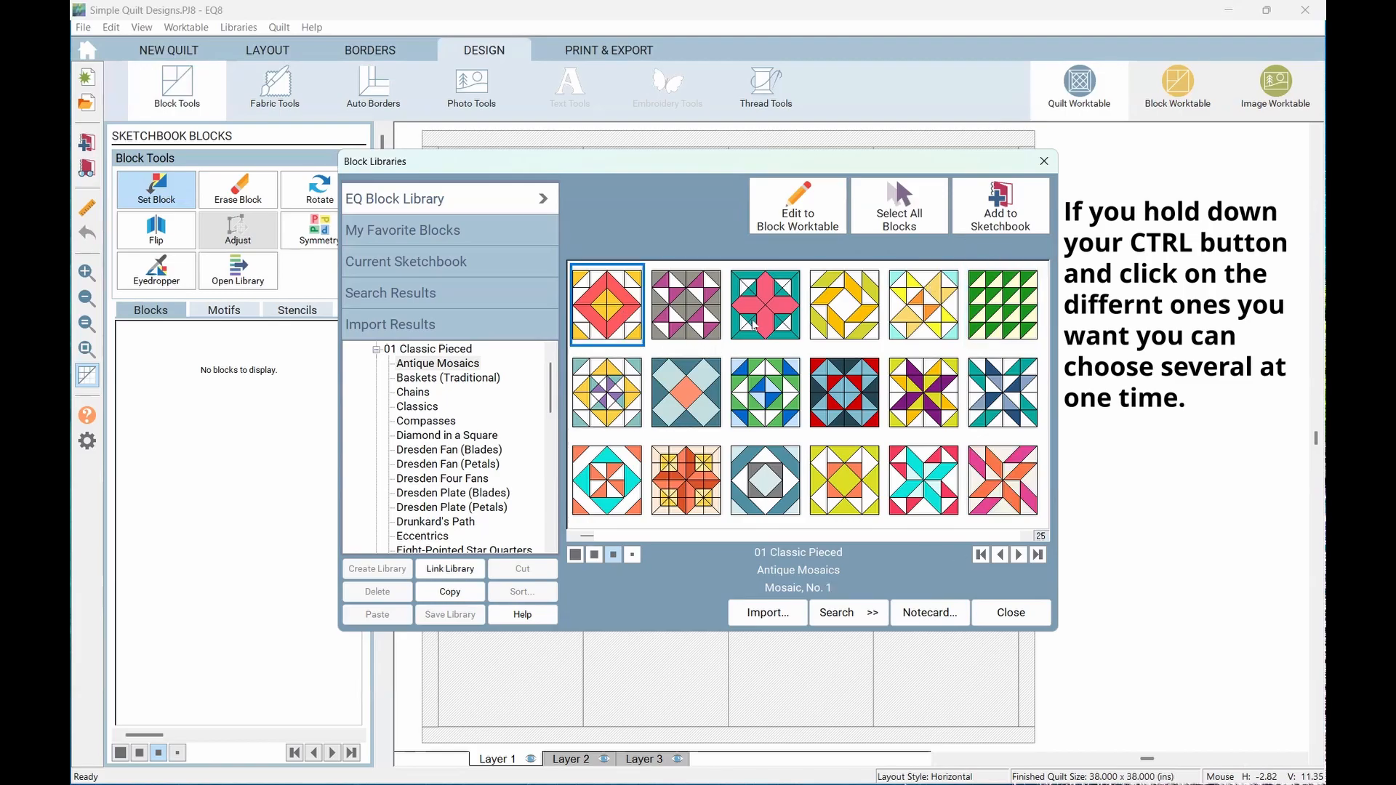
{"action": "left_click", "coordinate": [719, 310]}
{"action": "left_click", "coordinate": [973, 211]}
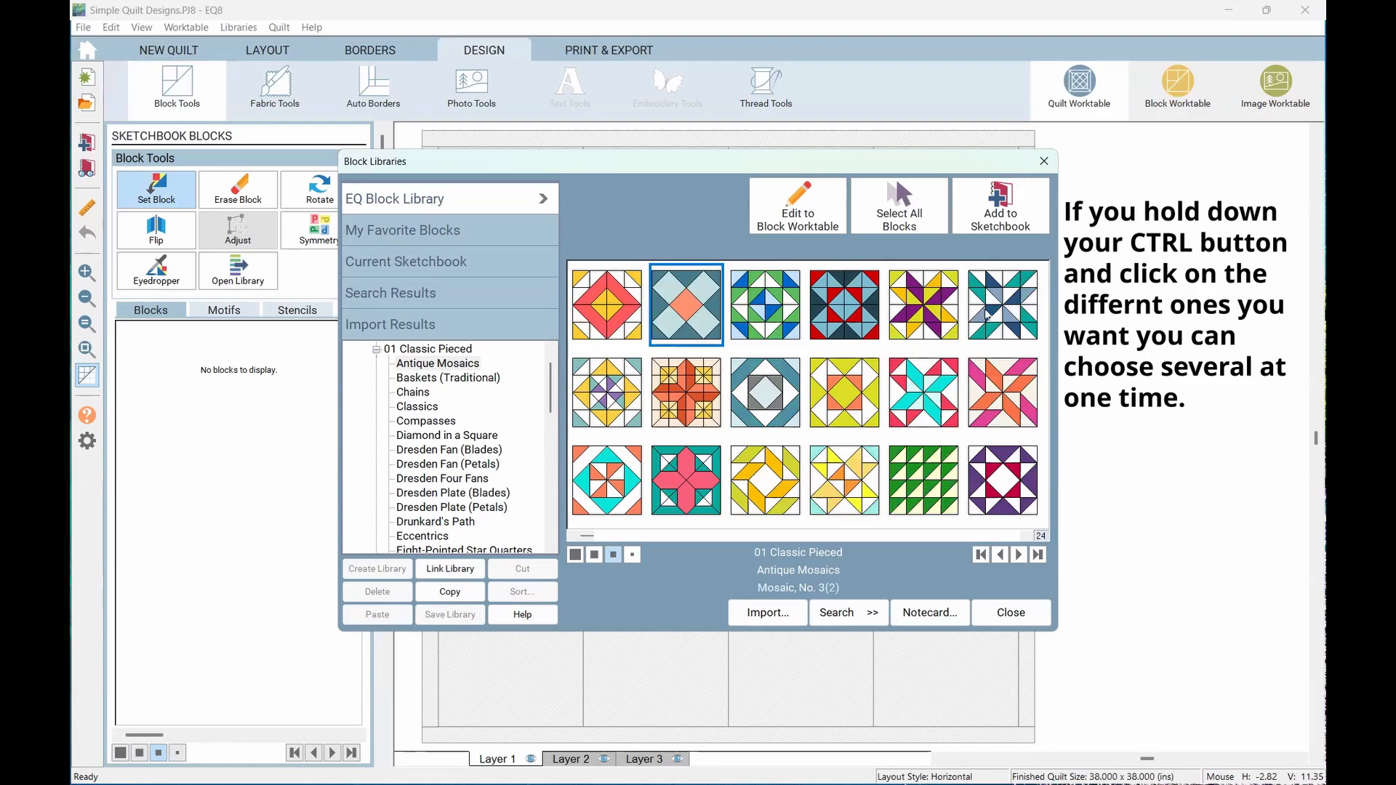
{"action": "left_click", "coordinate": [918, 319]}
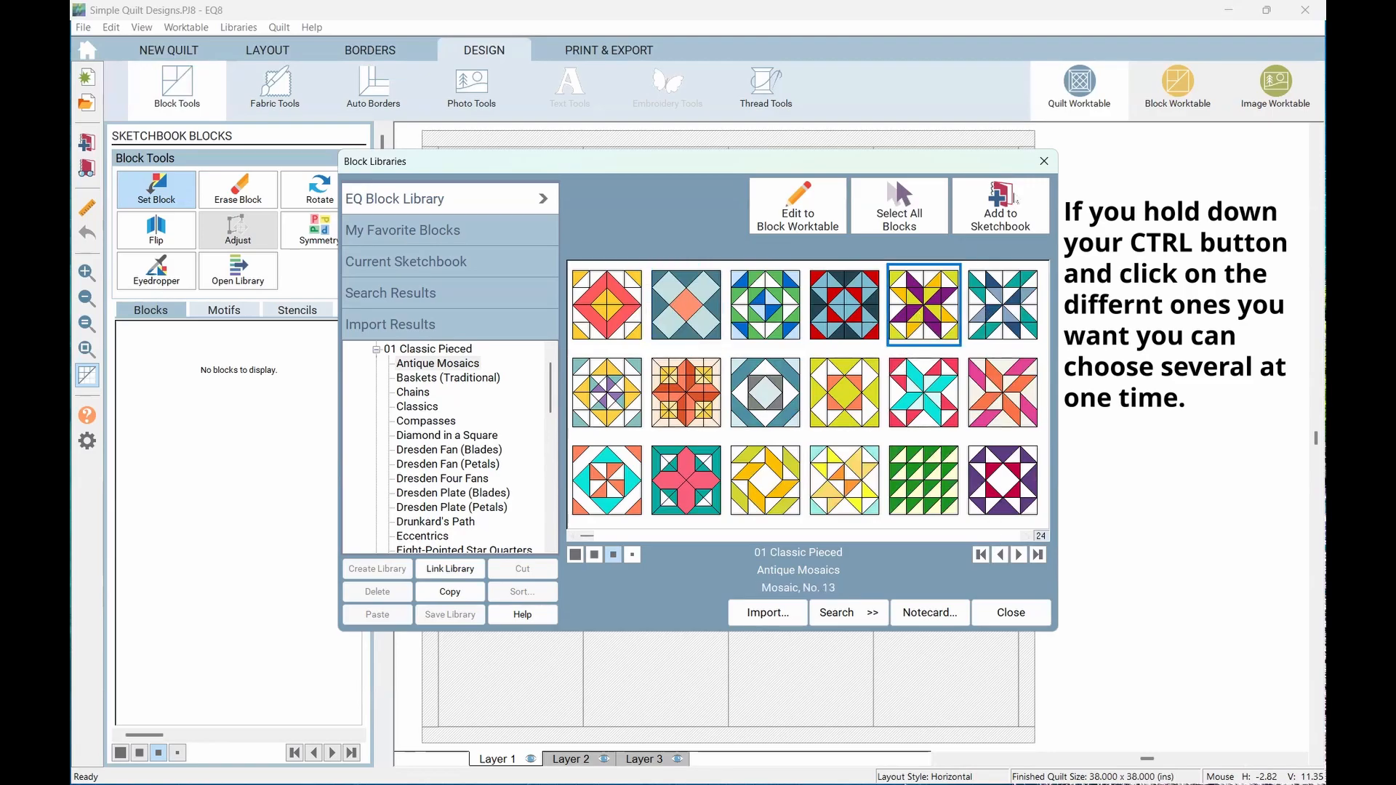
{"action": "left_click", "coordinate": [1007, 207]}
{"action": "left_click", "coordinate": [1011, 613]}
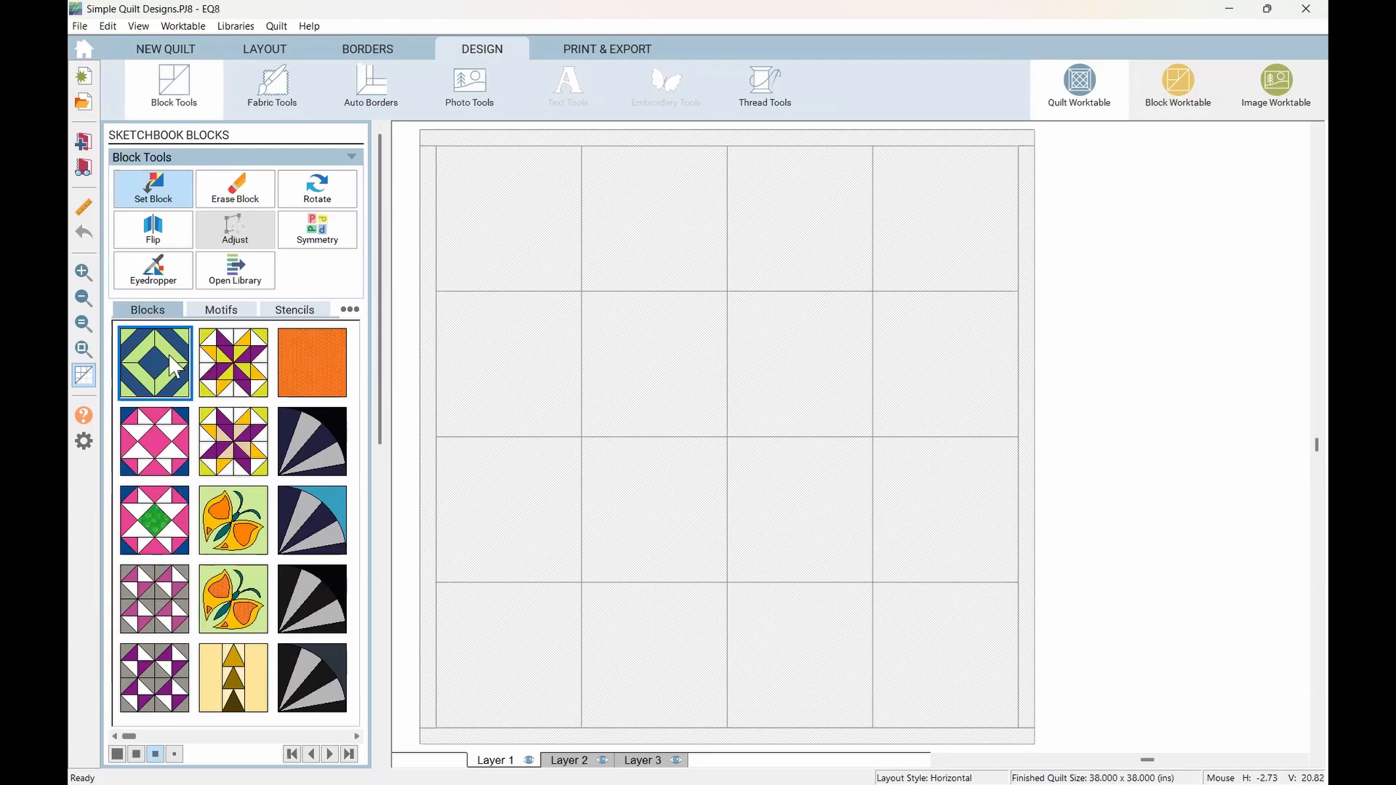
Fill the quilt with alternating yellow-purple star and blue-green diamond blocks, and undo both fills
{"action": "left_click", "coordinate": [245, 368]}
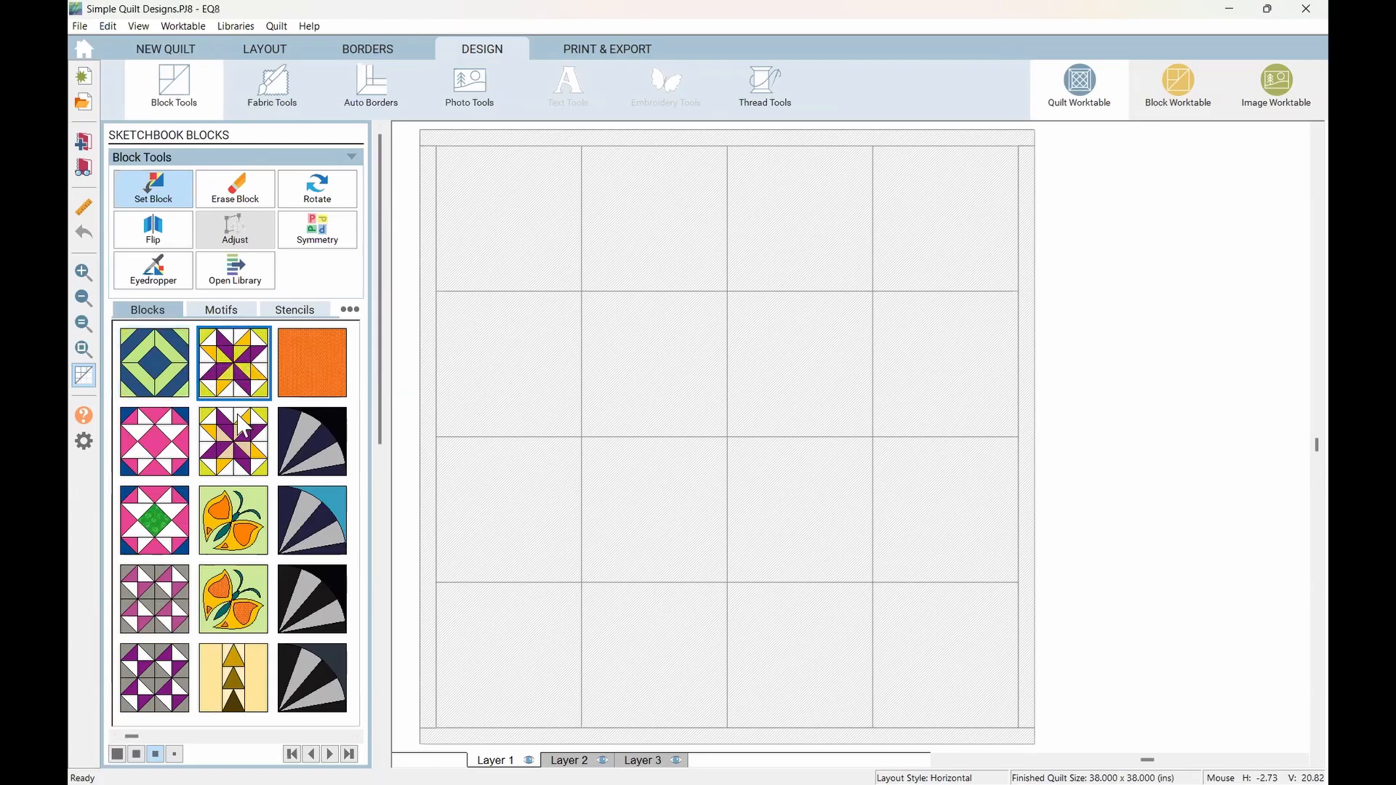
{"action": "left_click", "coordinate": [501, 202], "text": "alt"}
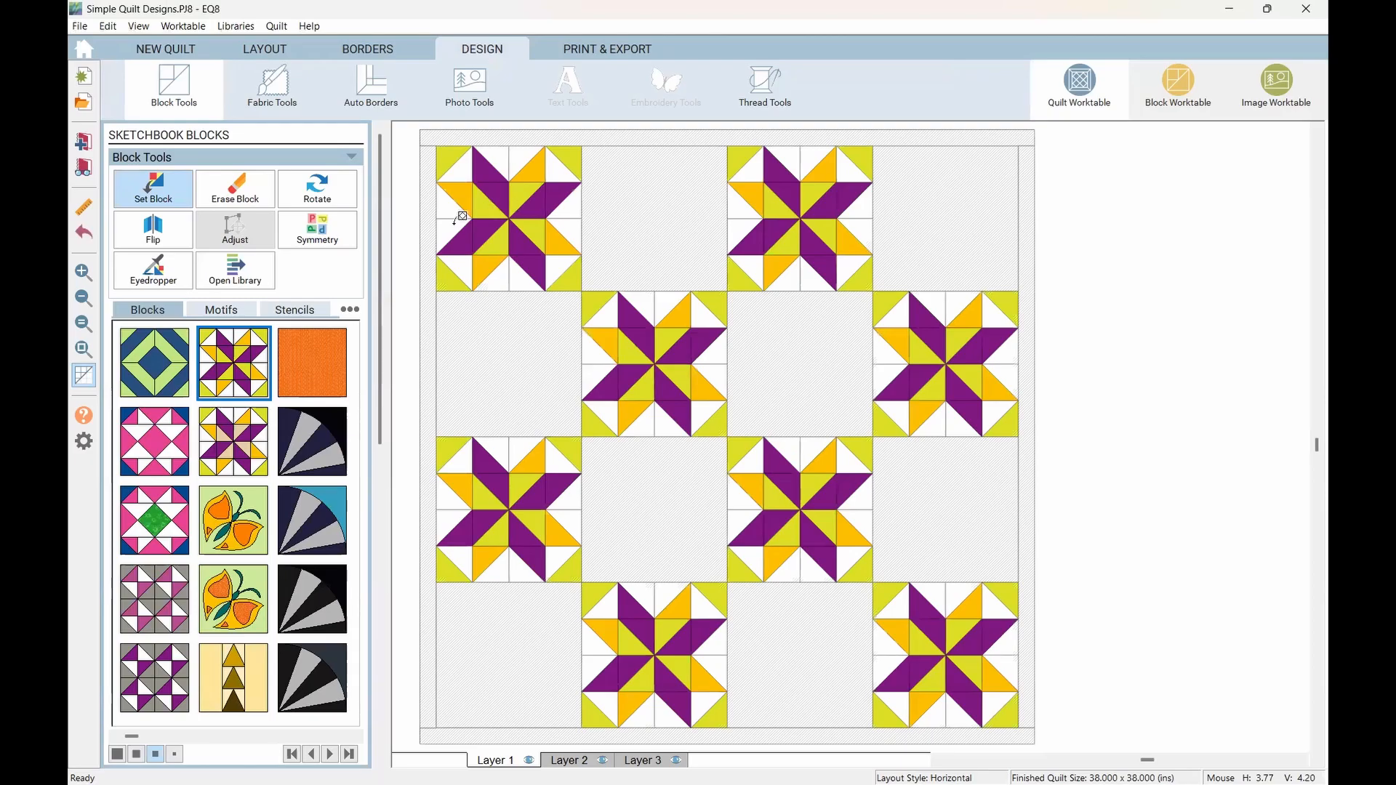
{"action": "left_click", "coordinate": [160, 373]}
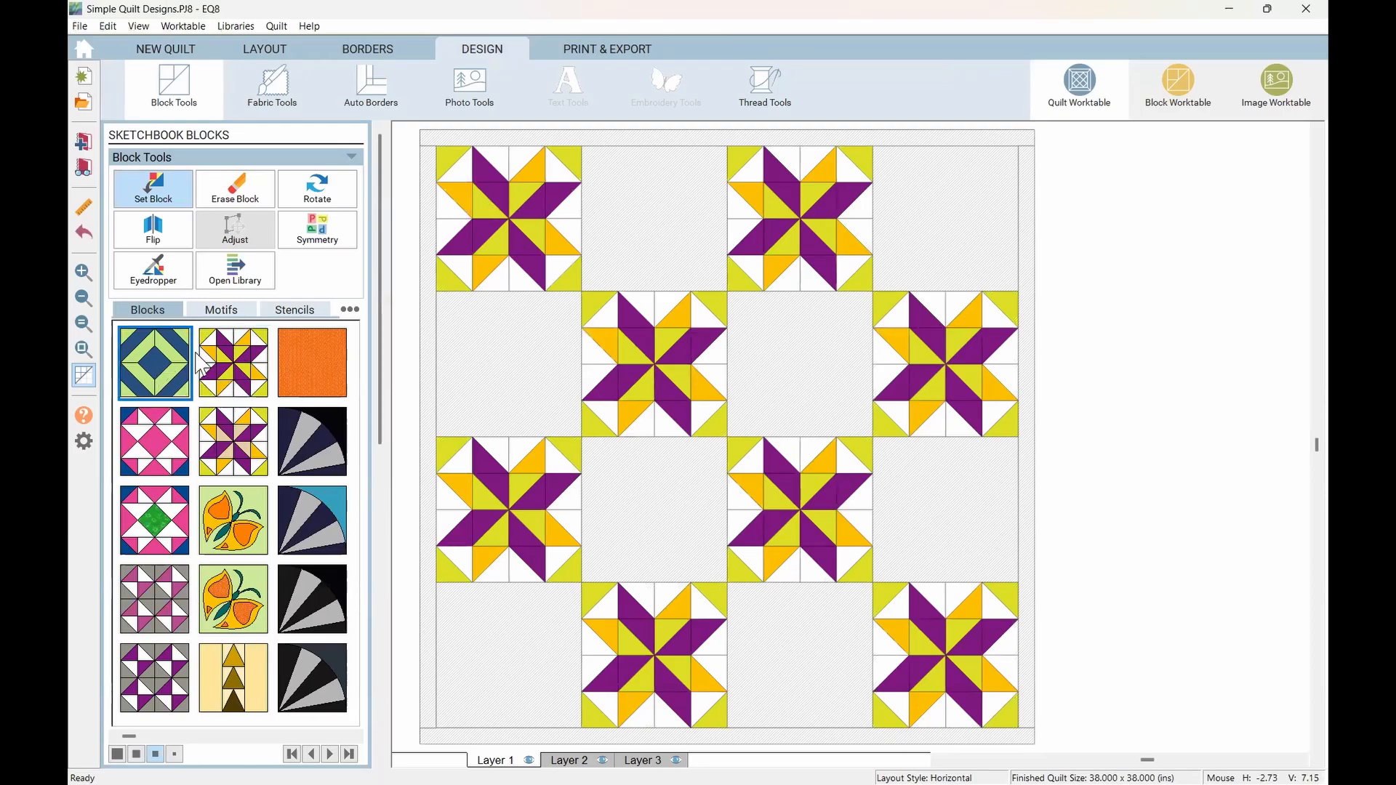
{"action": "left_click", "coordinate": [658, 205], "text": "alt"}
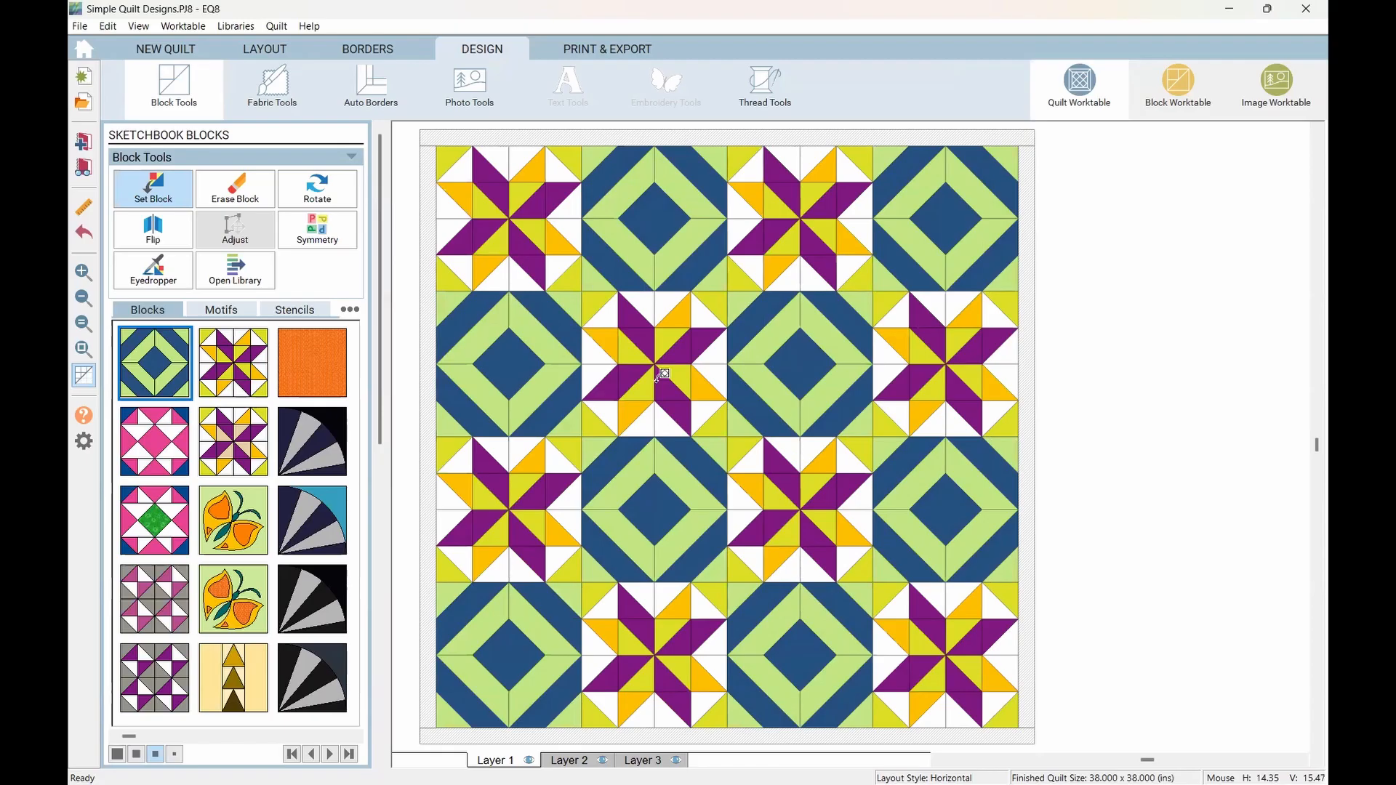
{"action": "key", "text": "ctrl+z"}
{"action": "key", "text": "ctrl+z"}
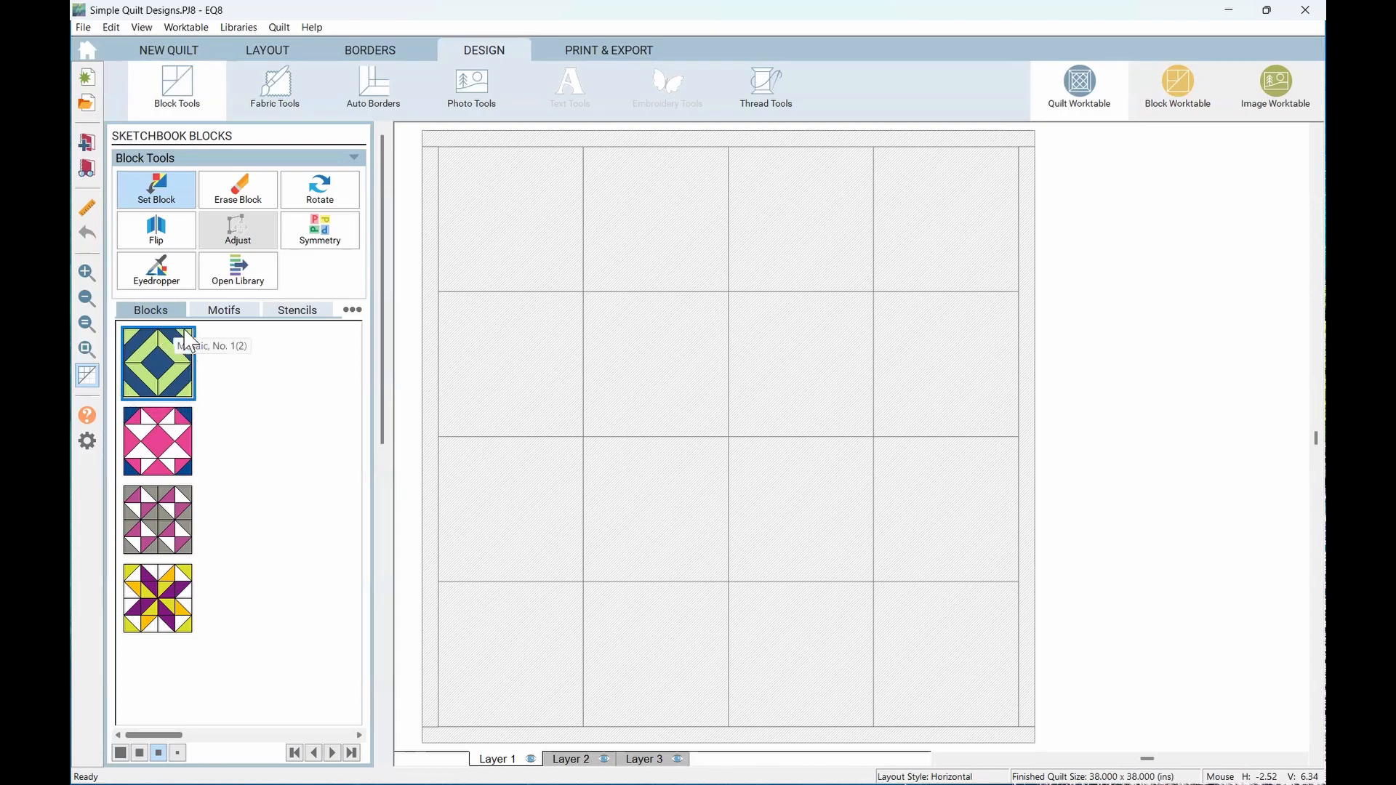
Set the blue-green diamond block in the four spaces along the diagonal from the upper-left to the lower-right corner of the quilt
{"action": "left_click", "coordinate": [176, 442]}
{"action": "left_click", "coordinate": [175, 520]}
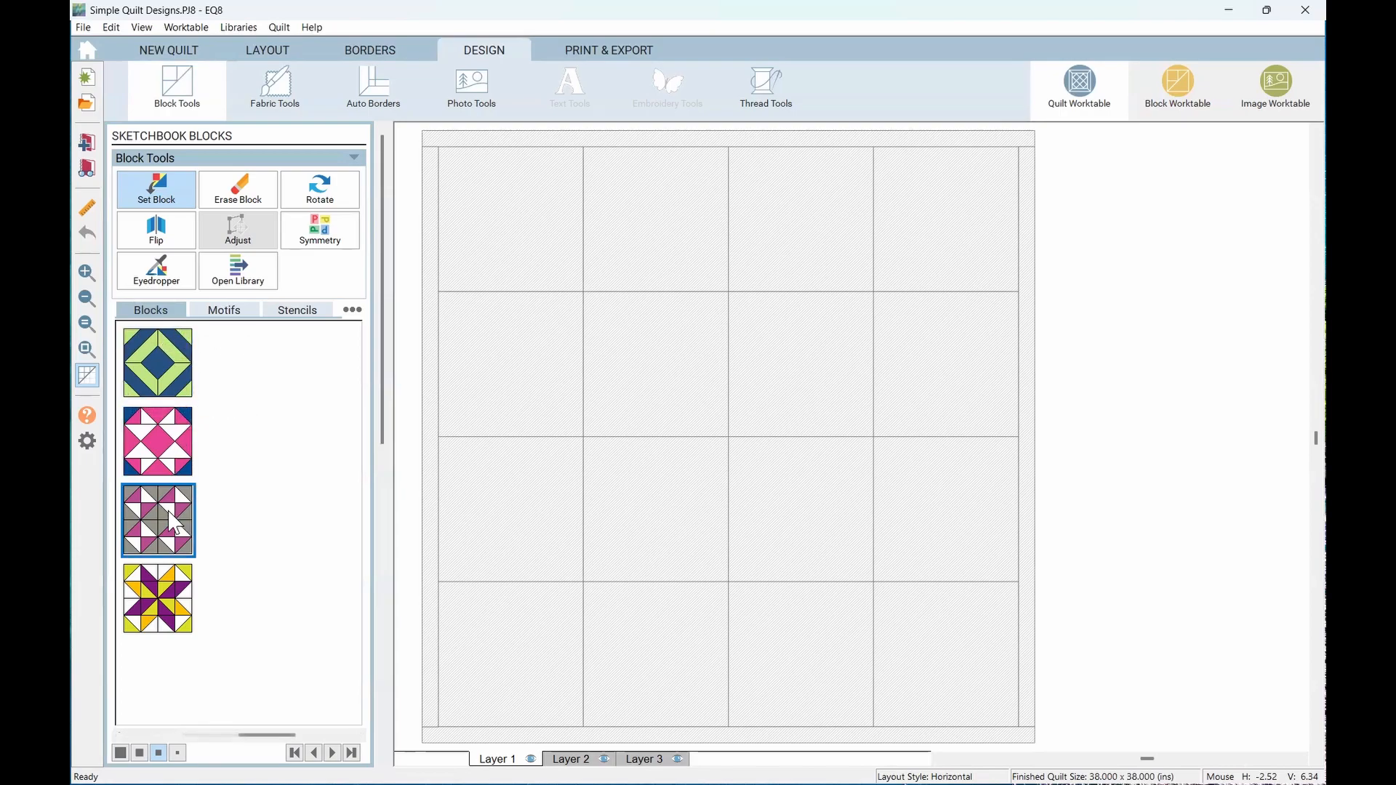
{"action": "left_click", "coordinate": [168, 595]}
{"action": "left_click", "coordinate": [168, 373]}
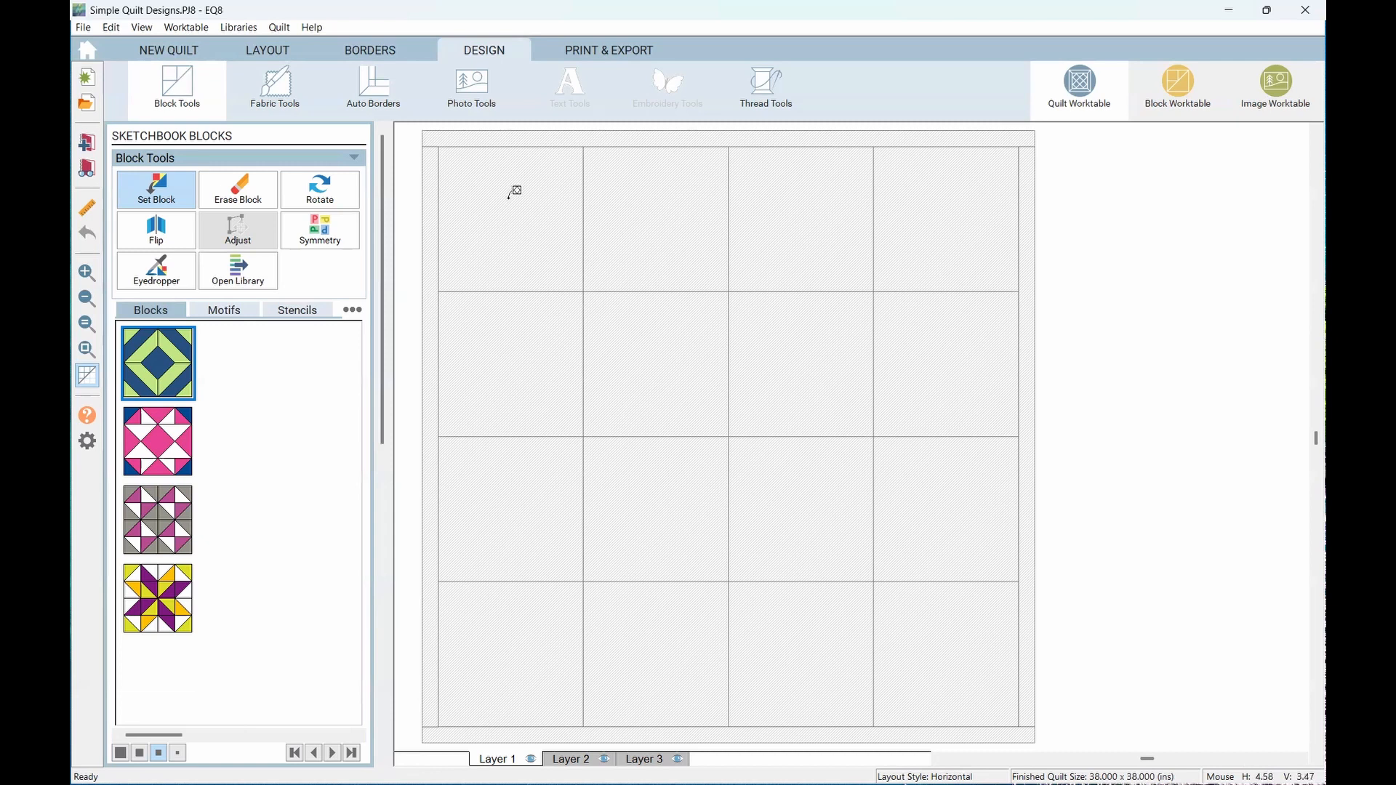
{"action": "left_click", "coordinate": [509, 196]}
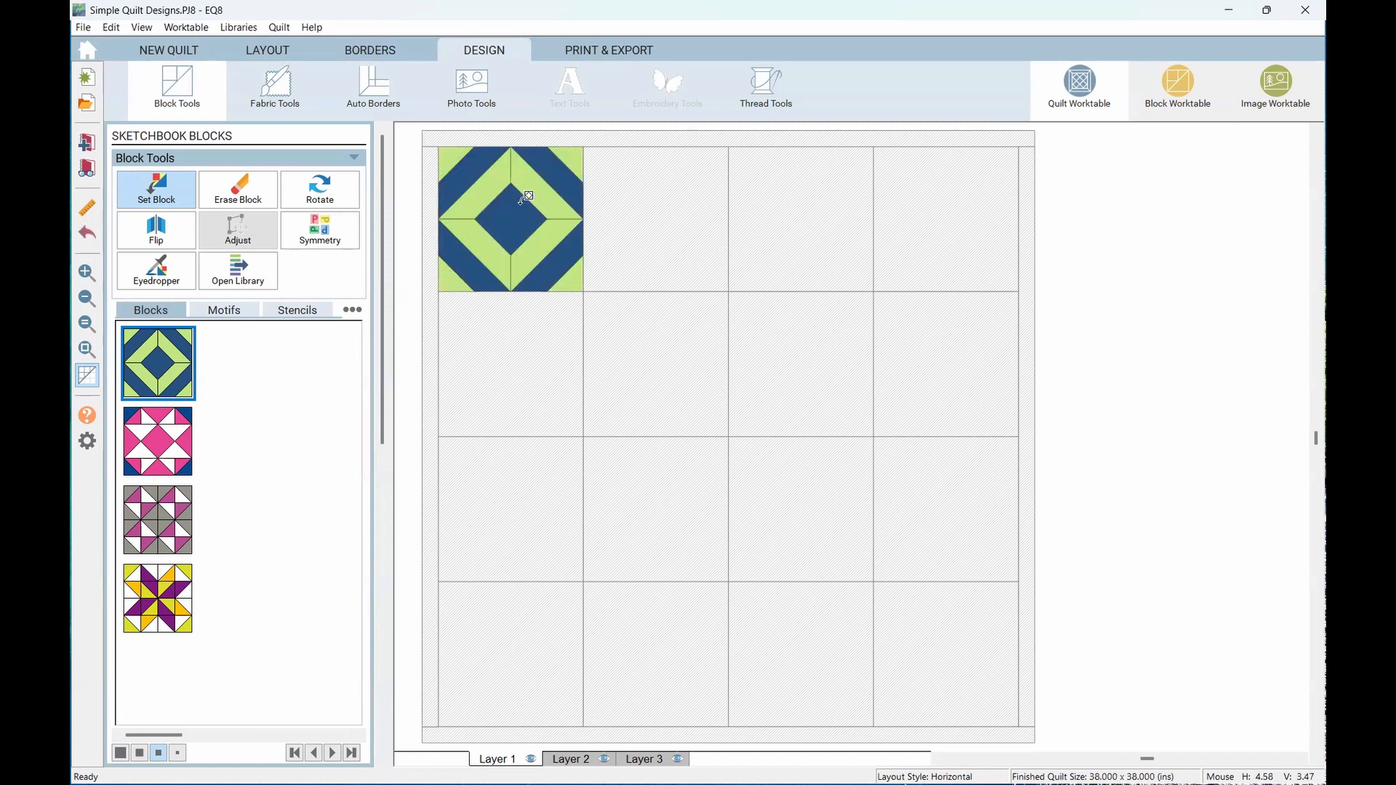
{"action": "left_click", "coordinate": [656, 347]}
{"action": "left_click", "coordinate": [803, 485]}
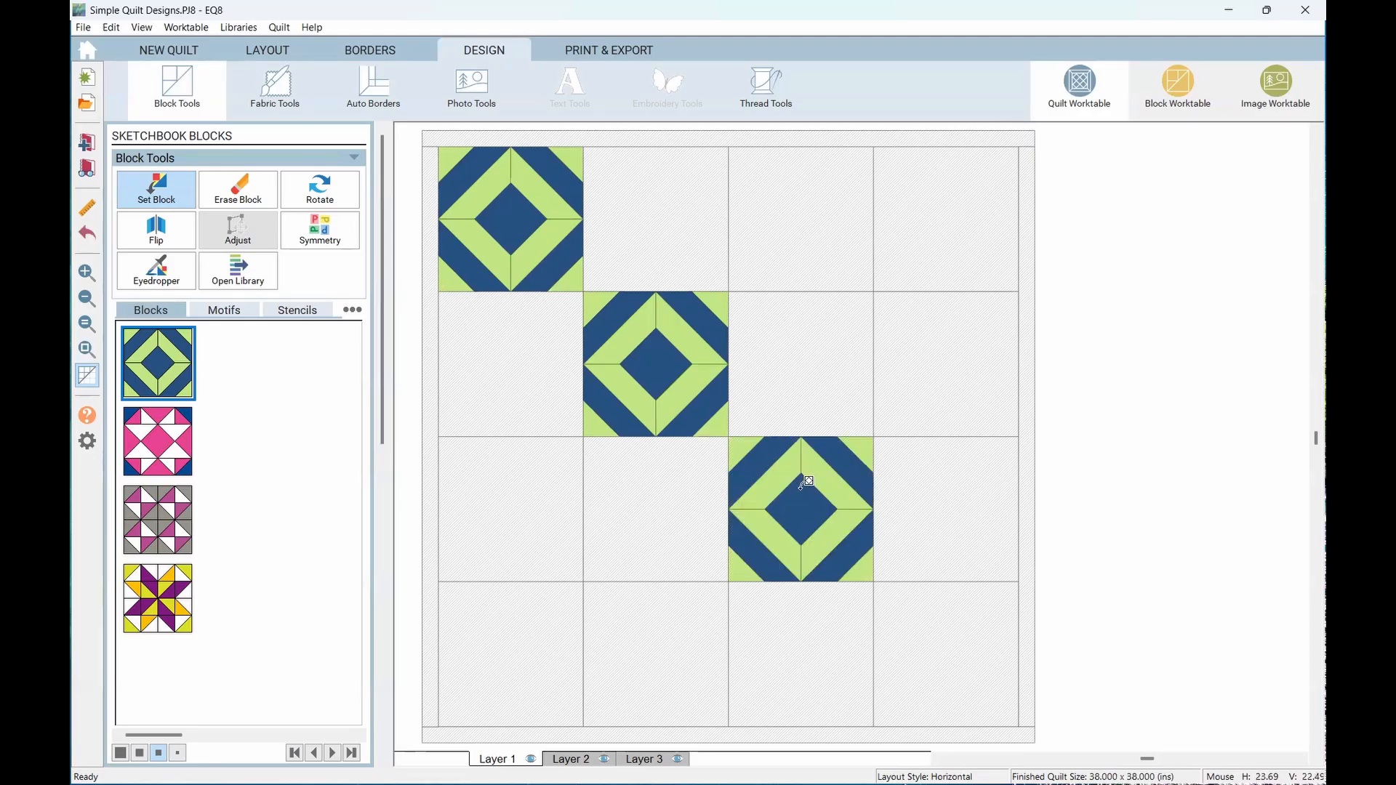
{"action": "left_click", "coordinate": [923, 619]}
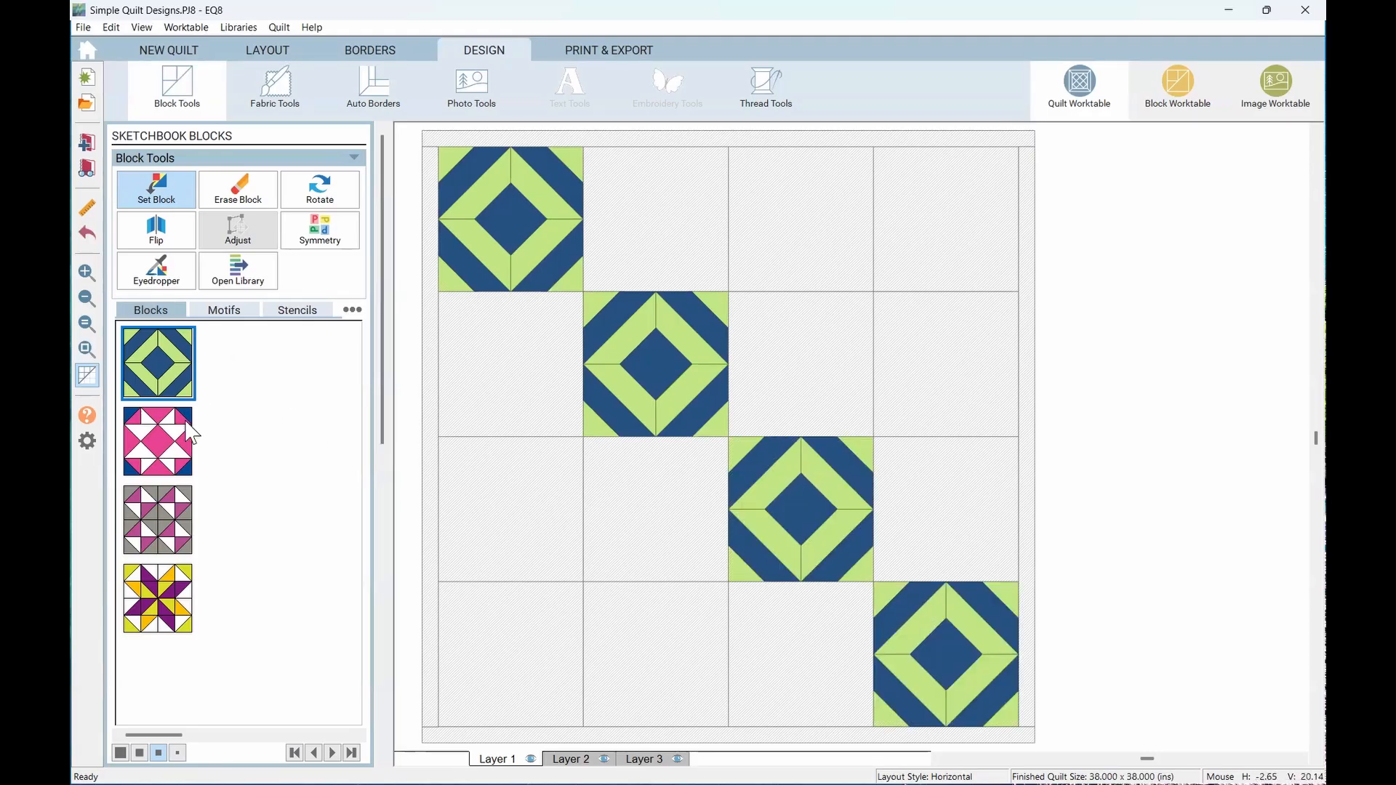
Set the pink-and-white block in the six spaces directly beside the blue-green diagonal, three on each side
{"action": "left_click", "coordinate": [178, 444]}
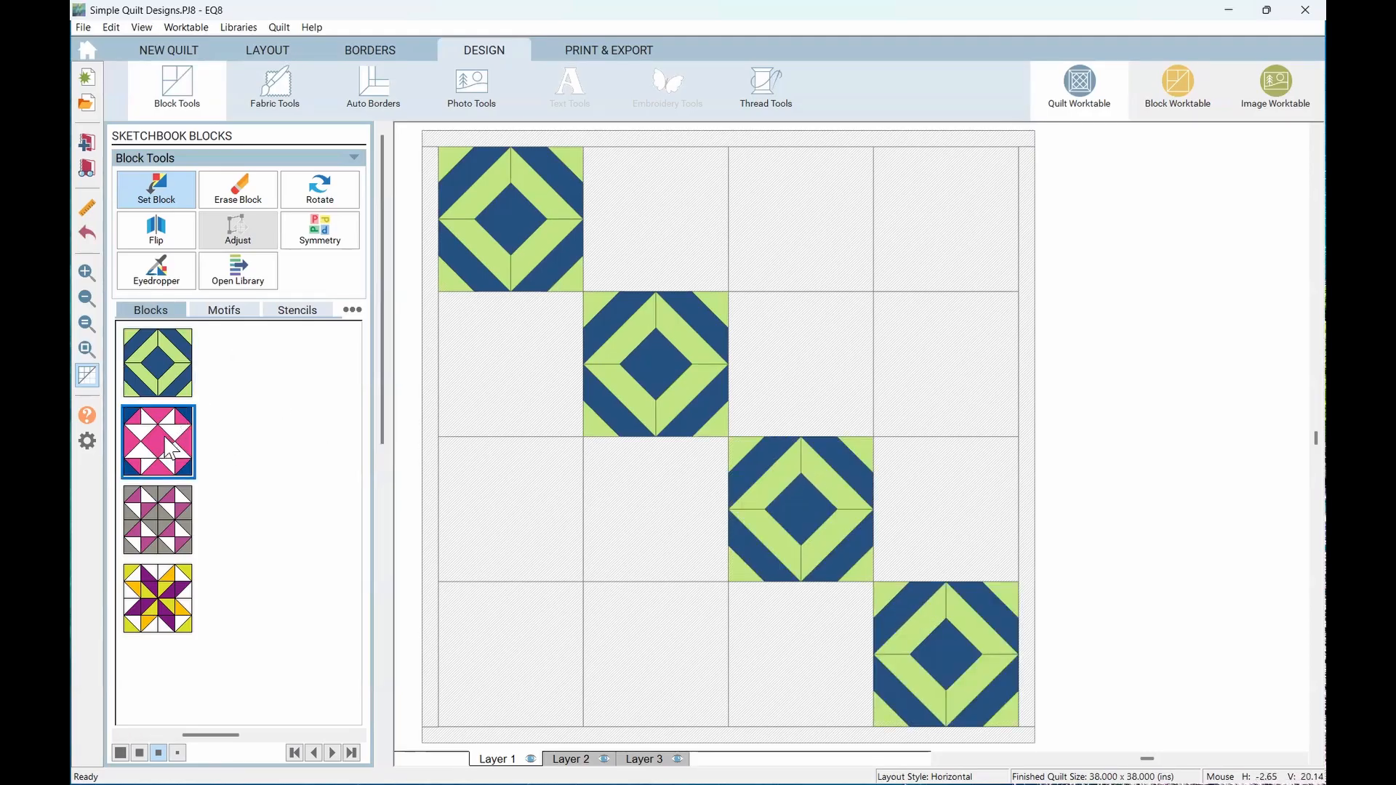
{"action": "left_click", "coordinate": [647, 215]}
{"action": "left_click", "coordinate": [776, 349]}
{"action": "left_click", "coordinate": [932, 485]}
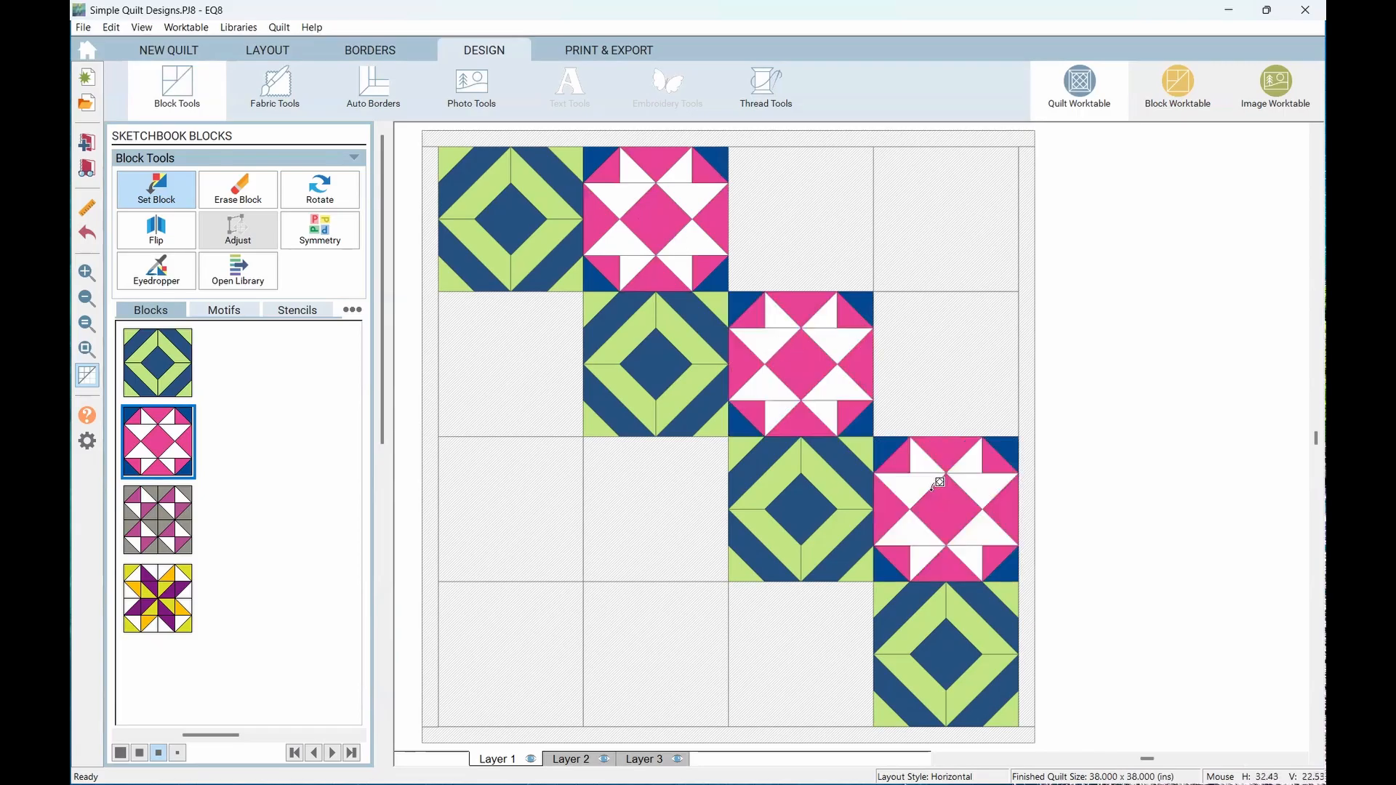
{"action": "left_click", "coordinate": [494, 372]}
{"action": "left_click", "coordinate": [657, 500]}
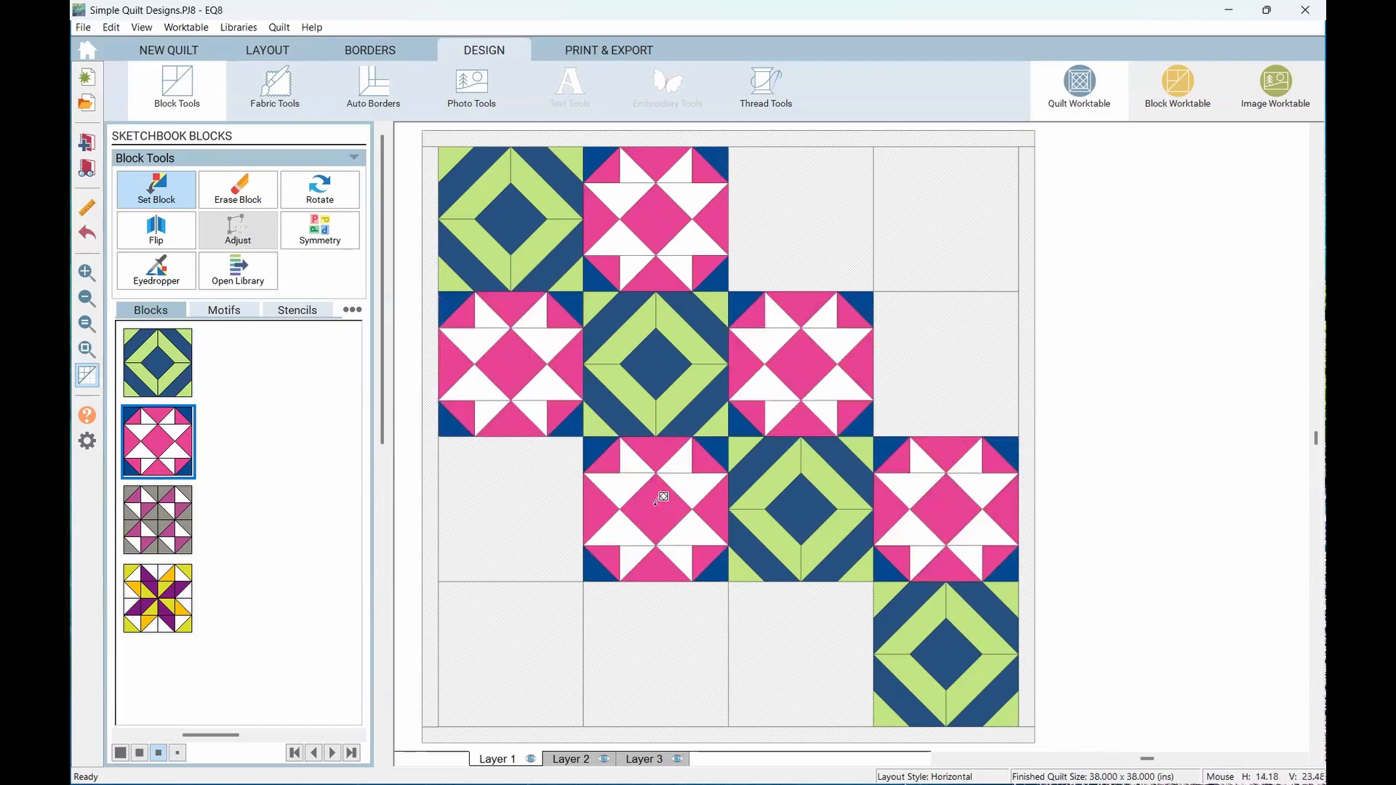
{"action": "left_click", "coordinate": [785, 595]}
Set the grey-purple block in the four spaces diagonally outside the pink rows, two near each empty corner
{"action": "left_click", "coordinate": [164, 538]}
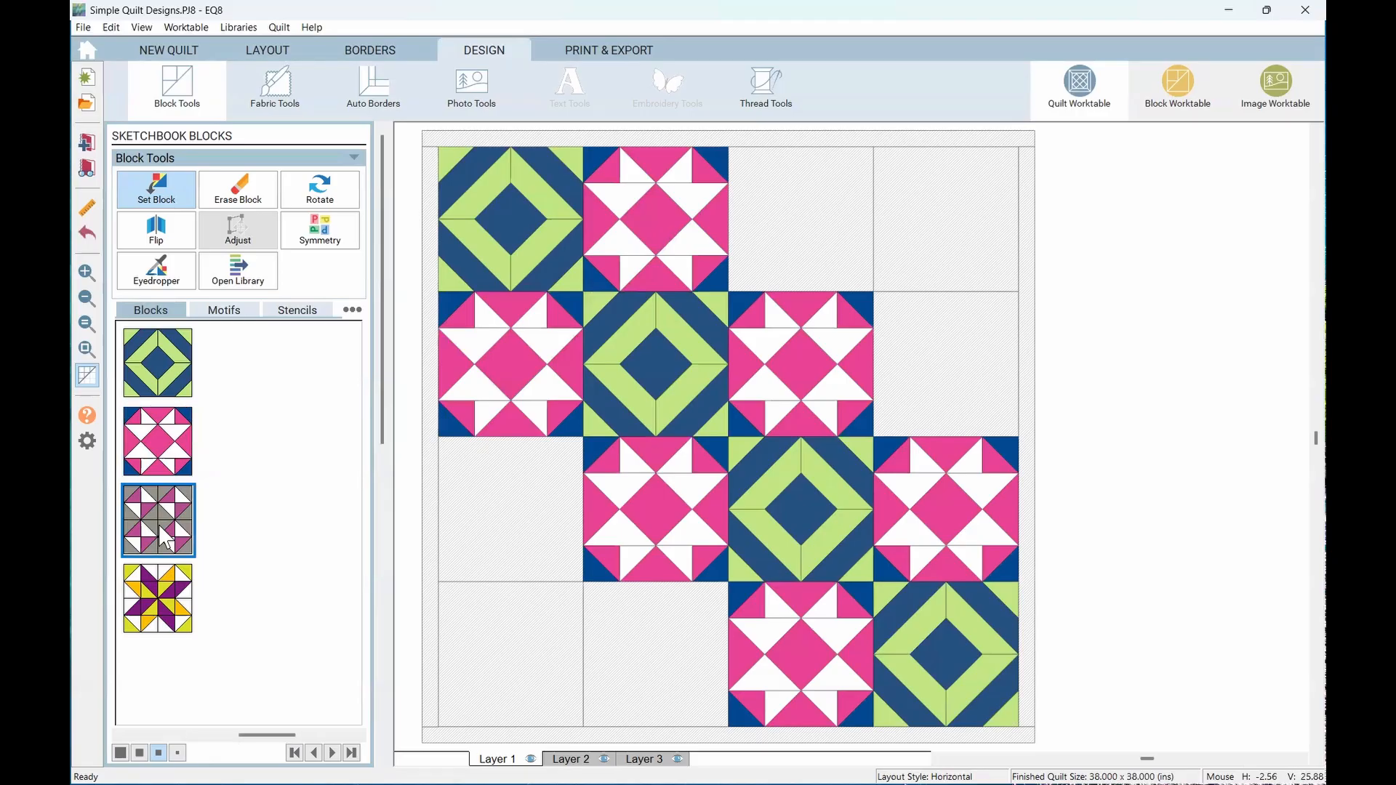
{"action": "left_click", "coordinate": [486, 474]}
{"action": "left_click", "coordinate": [622, 602]}
{"action": "left_click", "coordinate": [787, 215]}
{"action": "left_click", "coordinate": [957, 376]}
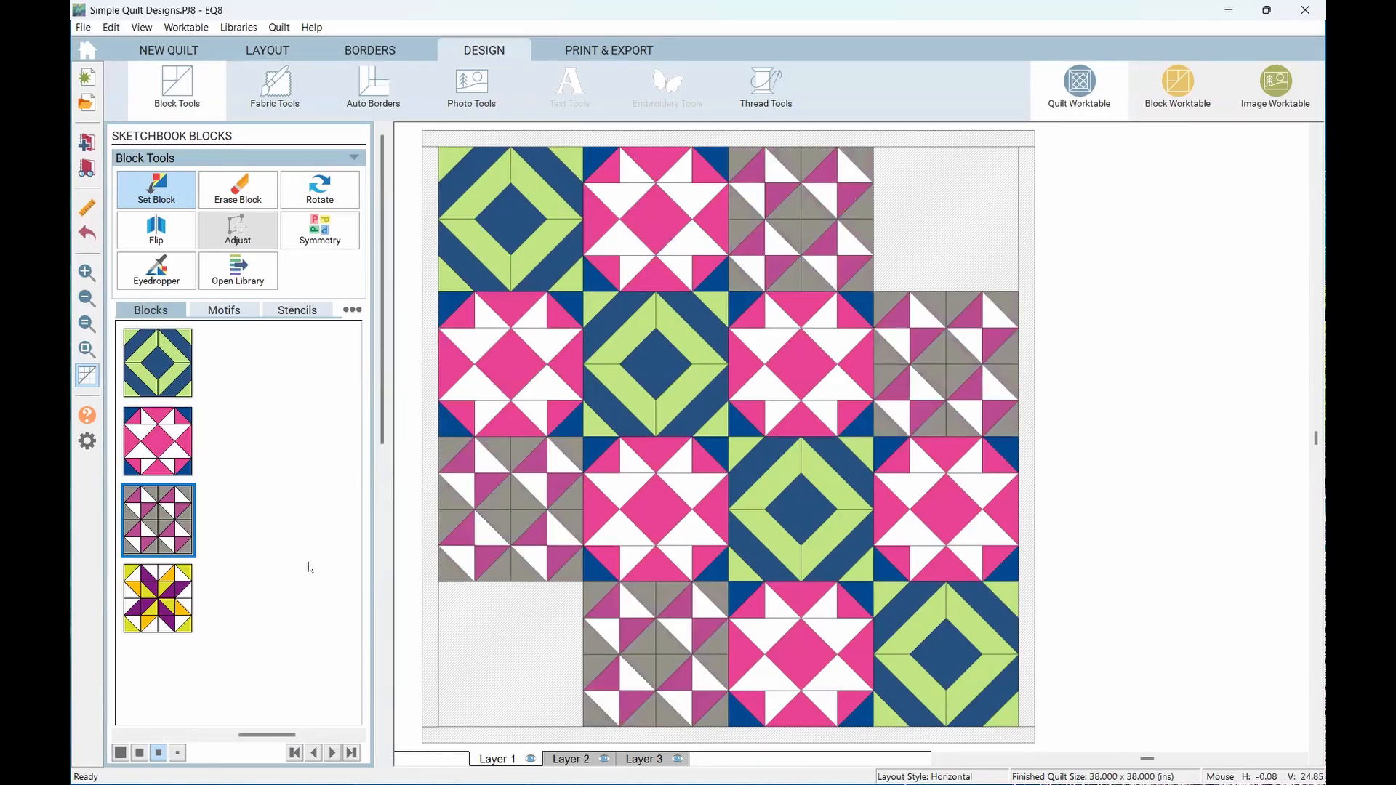
Set the yellow-purple star block in the two empty corner spaces, lower-left and upper-right of the quilt
{"action": "left_click", "coordinate": [191, 600]}
{"action": "left_click", "coordinate": [484, 607]}
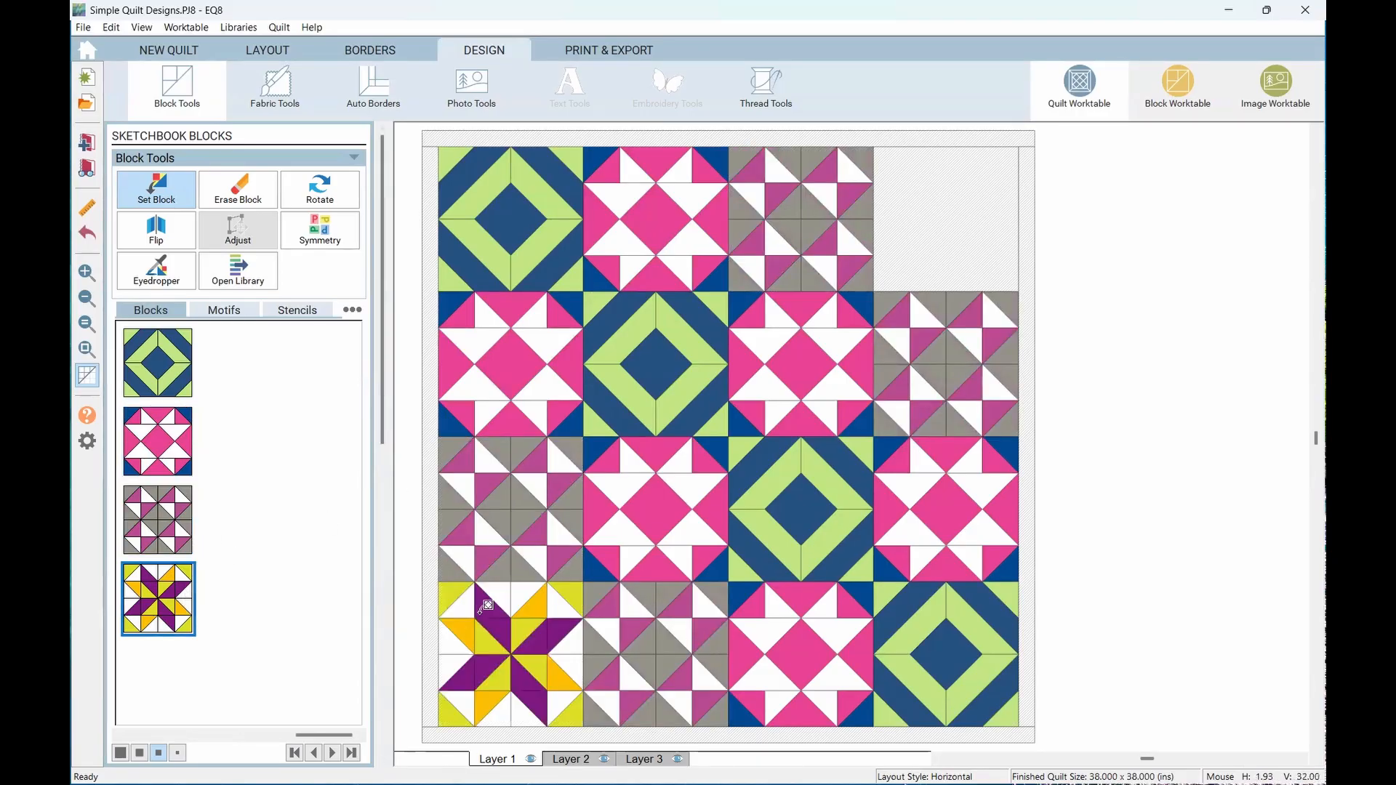
{"action": "left_click", "coordinate": [1014, 206]}
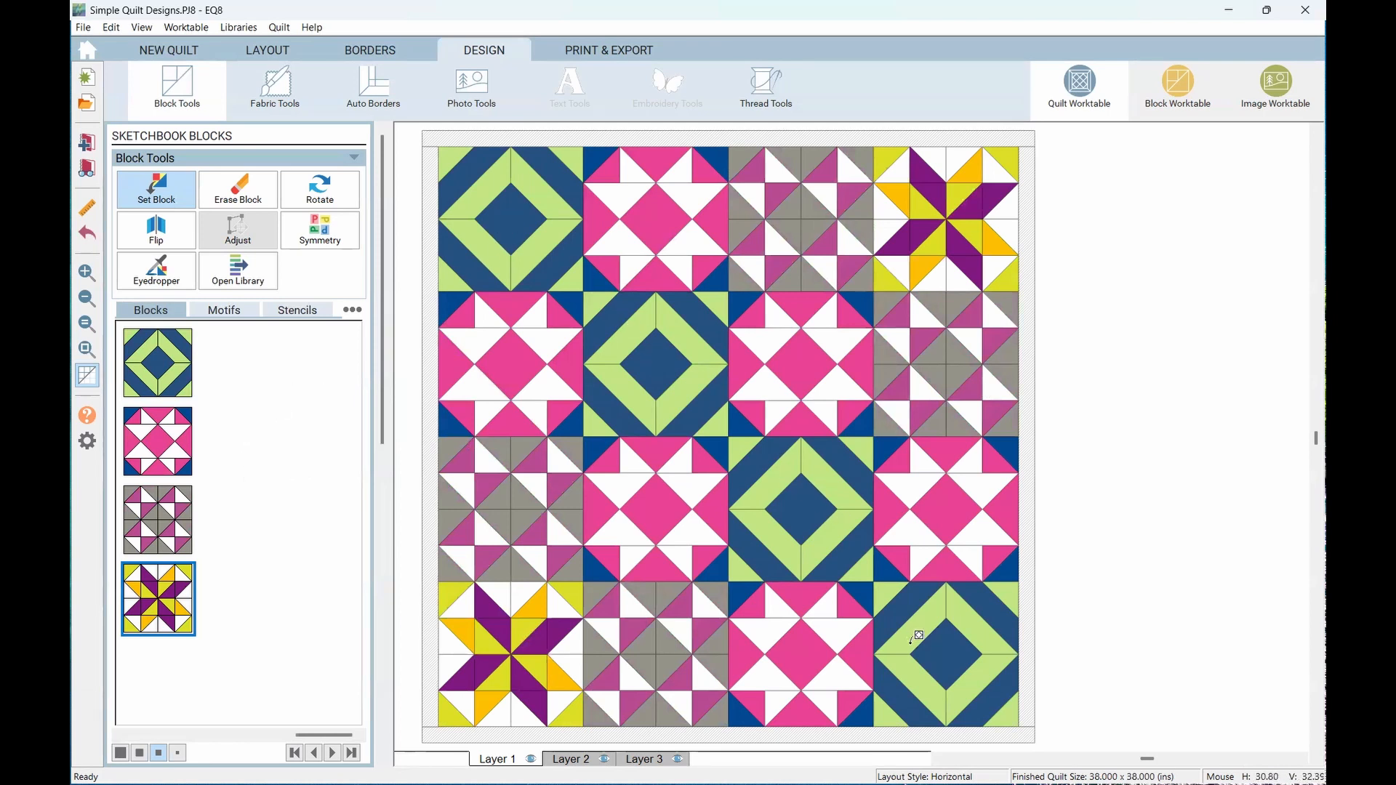
Erase the four blue-green diamond blocks along the diagonal from the upper-left to the lower-right corner of the quilt
{"action": "left_click", "coordinate": [242, 202]}
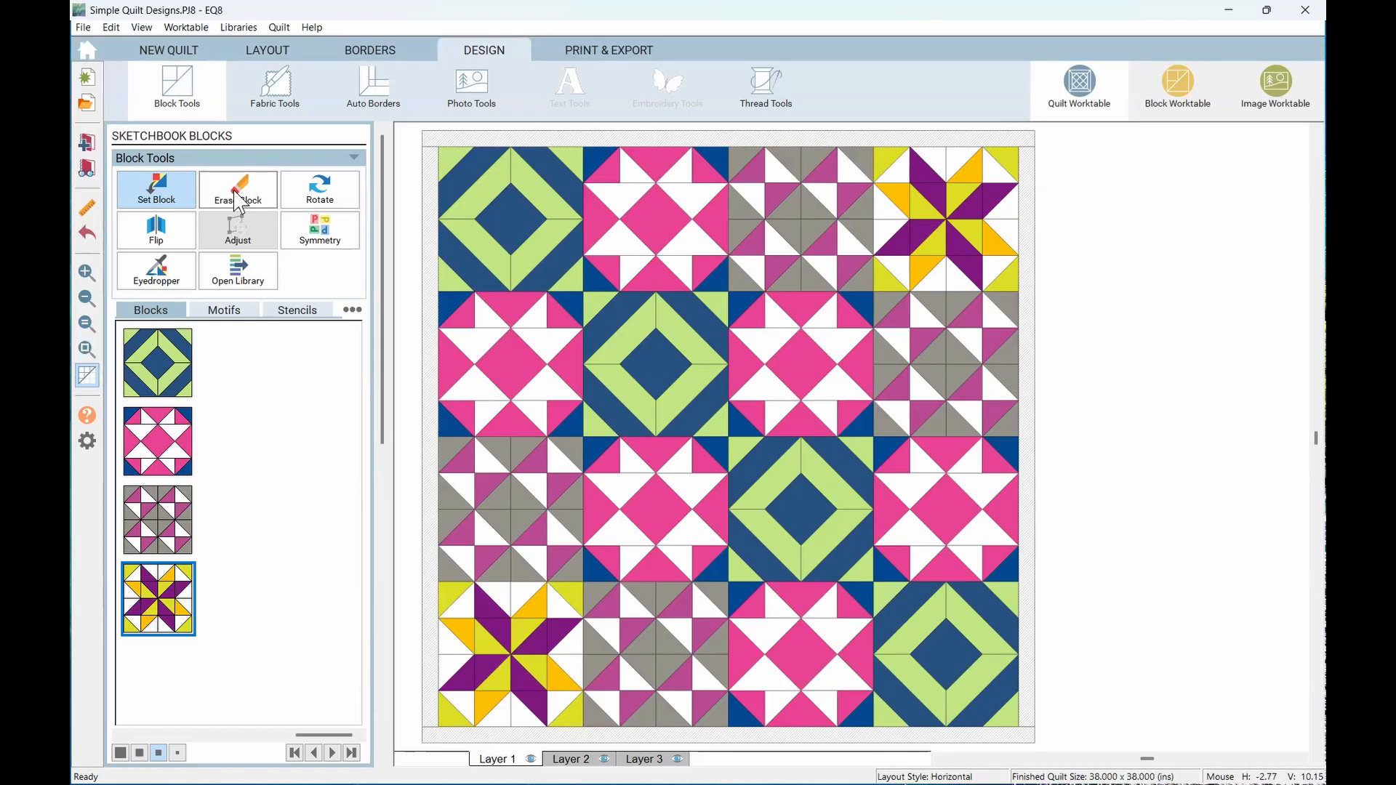
{"action": "left_click", "coordinate": [508, 211]}
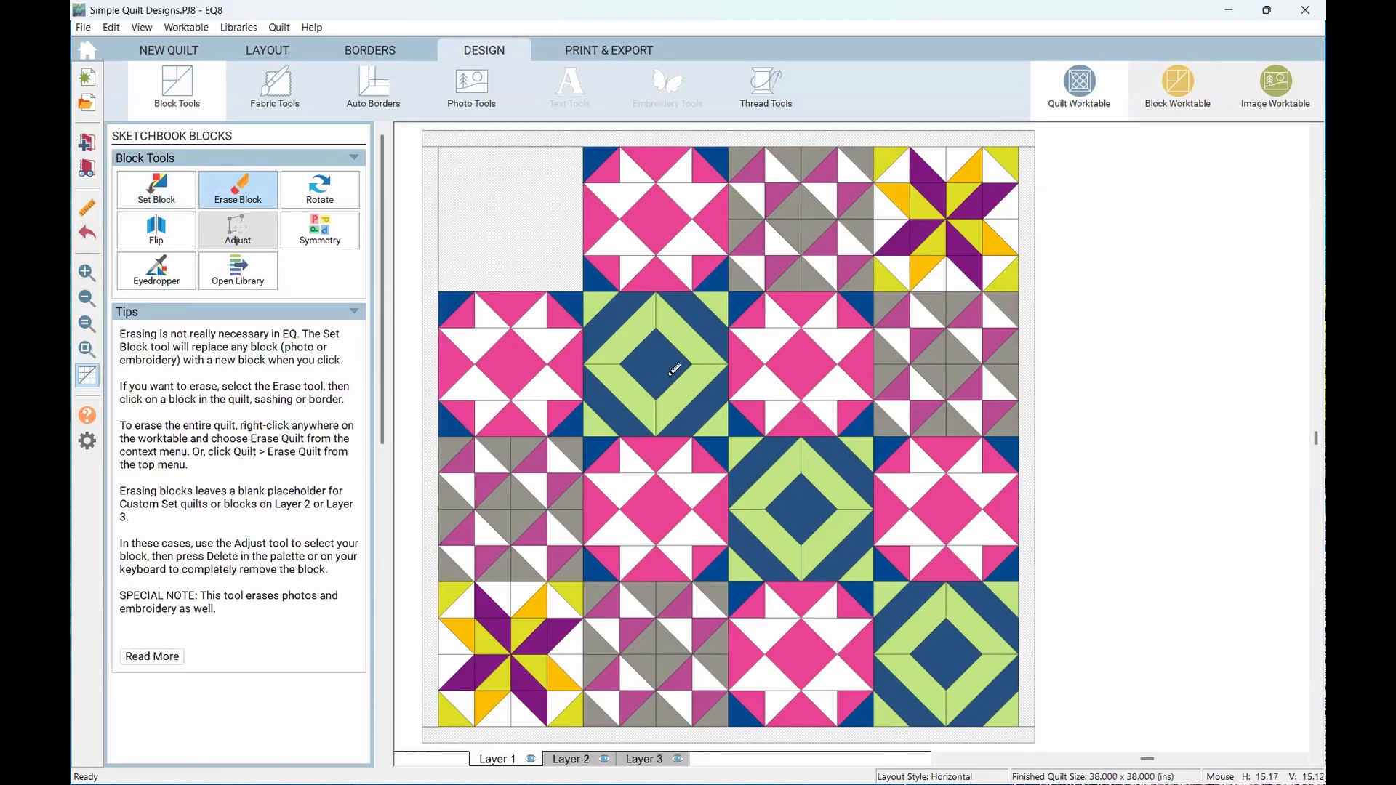
{"action": "left_click", "coordinate": [675, 385]}
{"action": "left_click", "coordinate": [809, 511]}
{"action": "left_click", "coordinate": [931, 640]}
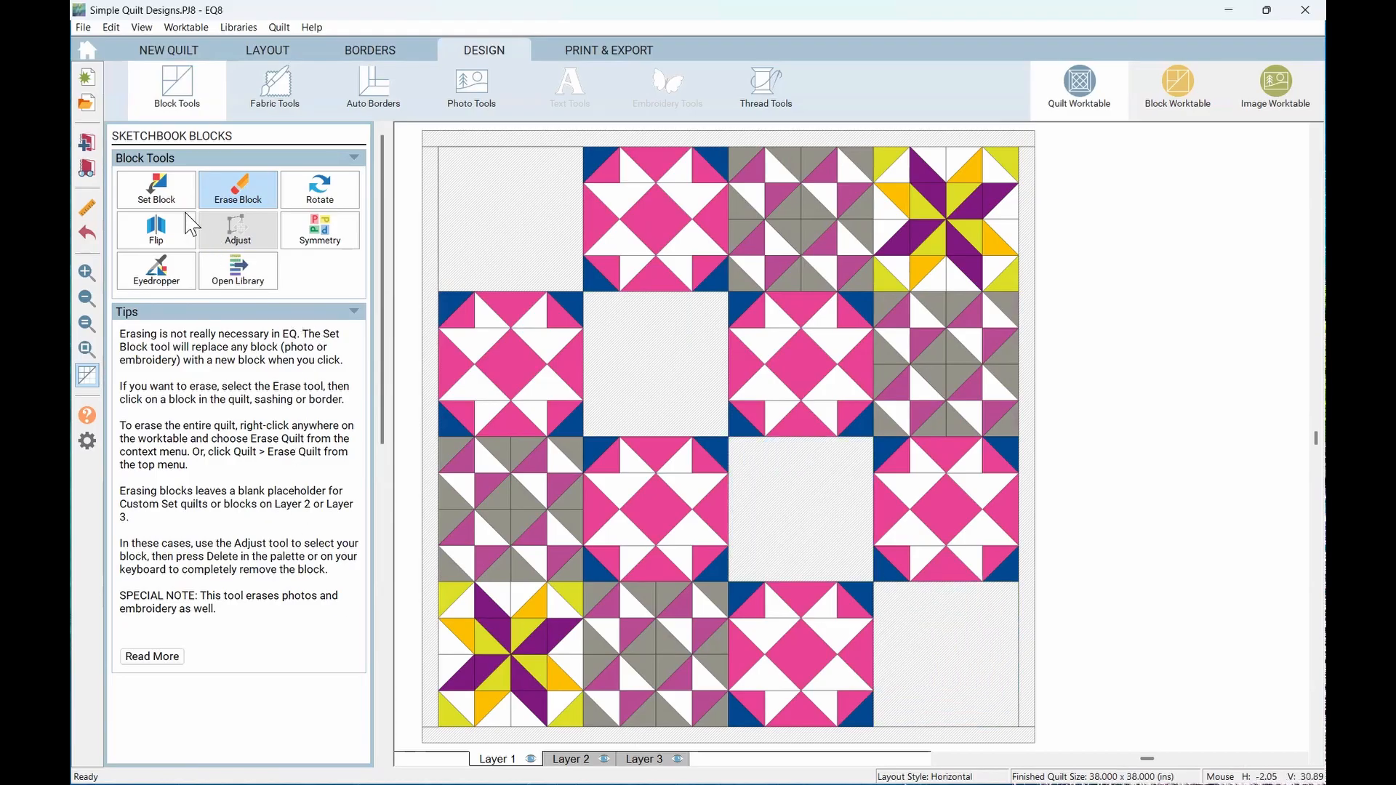
Set the yellow-purple star block in the four spaces of the upper-left to lower-right diagonal, and rotate the upper-left one by 90 degrees
{"action": "left_click", "coordinate": [157, 203]}
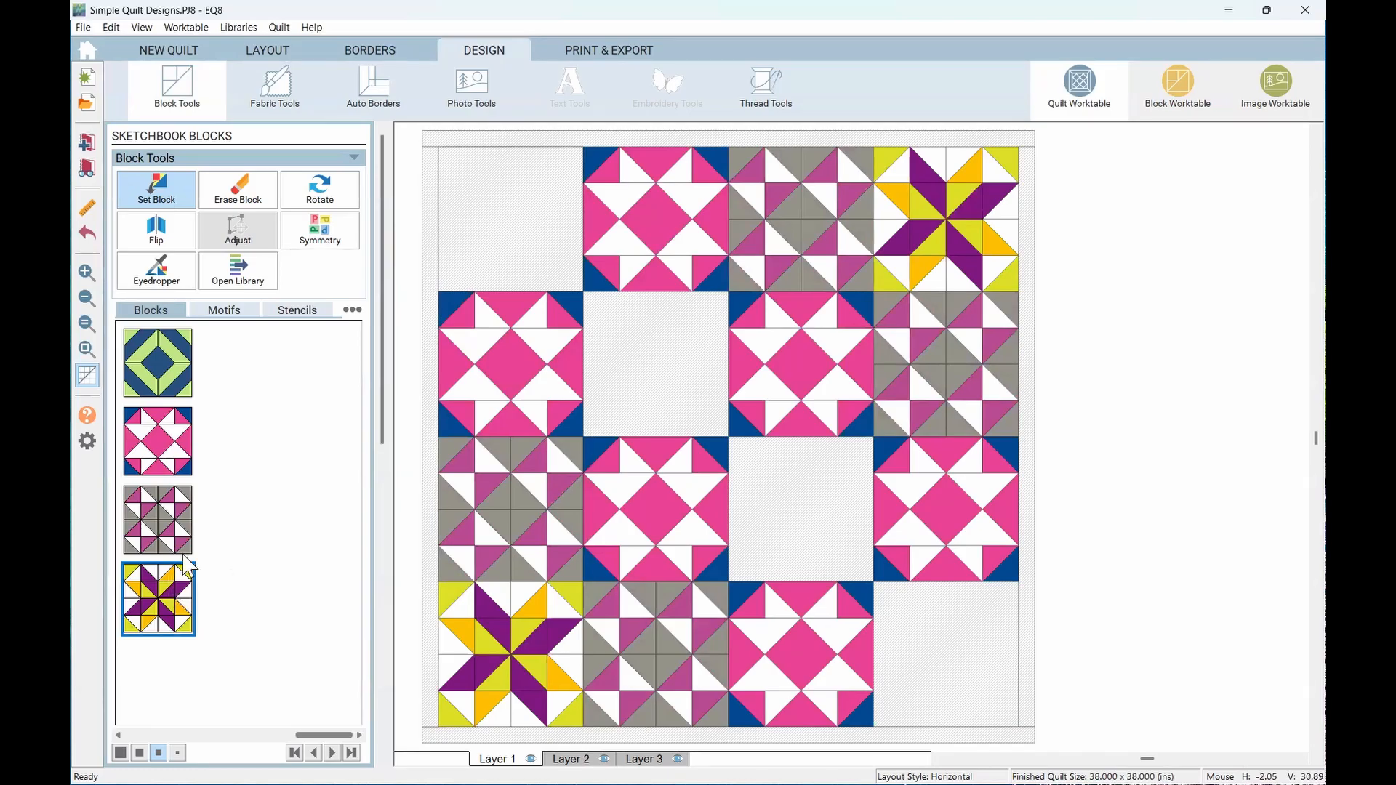
{"action": "left_click", "coordinate": [530, 212]}
{"action": "left_click", "coordinate": [658, 402]}
{"action": "left_click", "coordinate": [810, 476]}
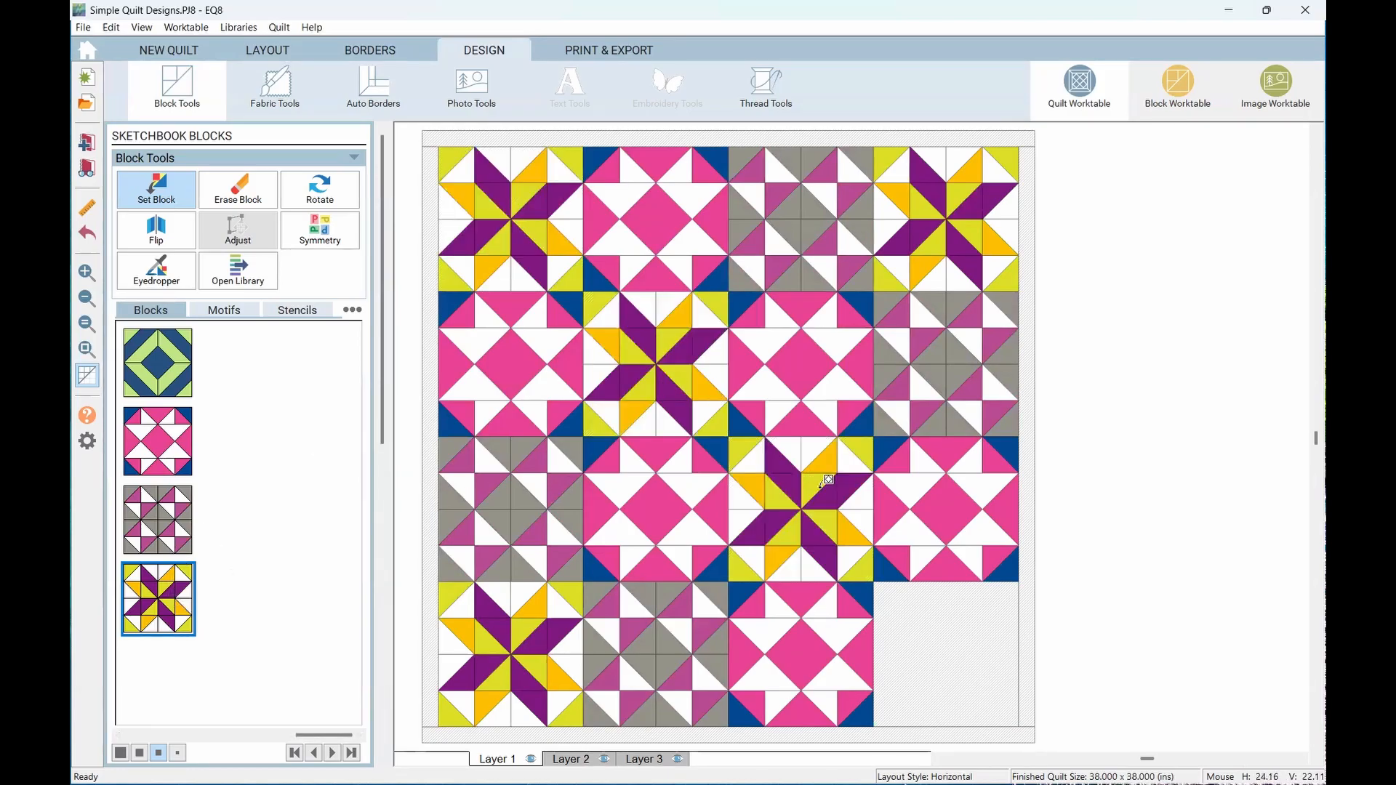
{"action": "left_click", "coordinate": [933, 619]}
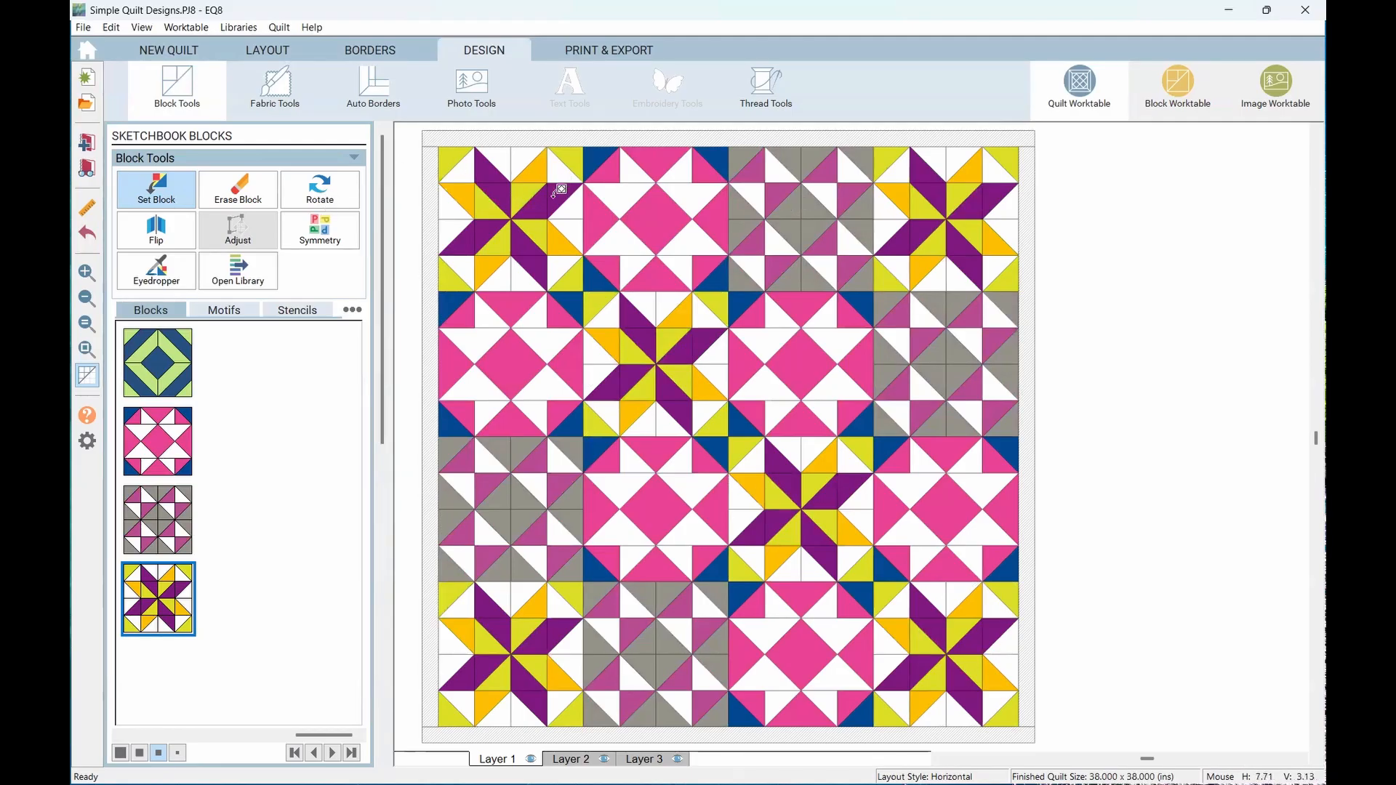
{"action": "left_click", "coordinate": [331, 193]}
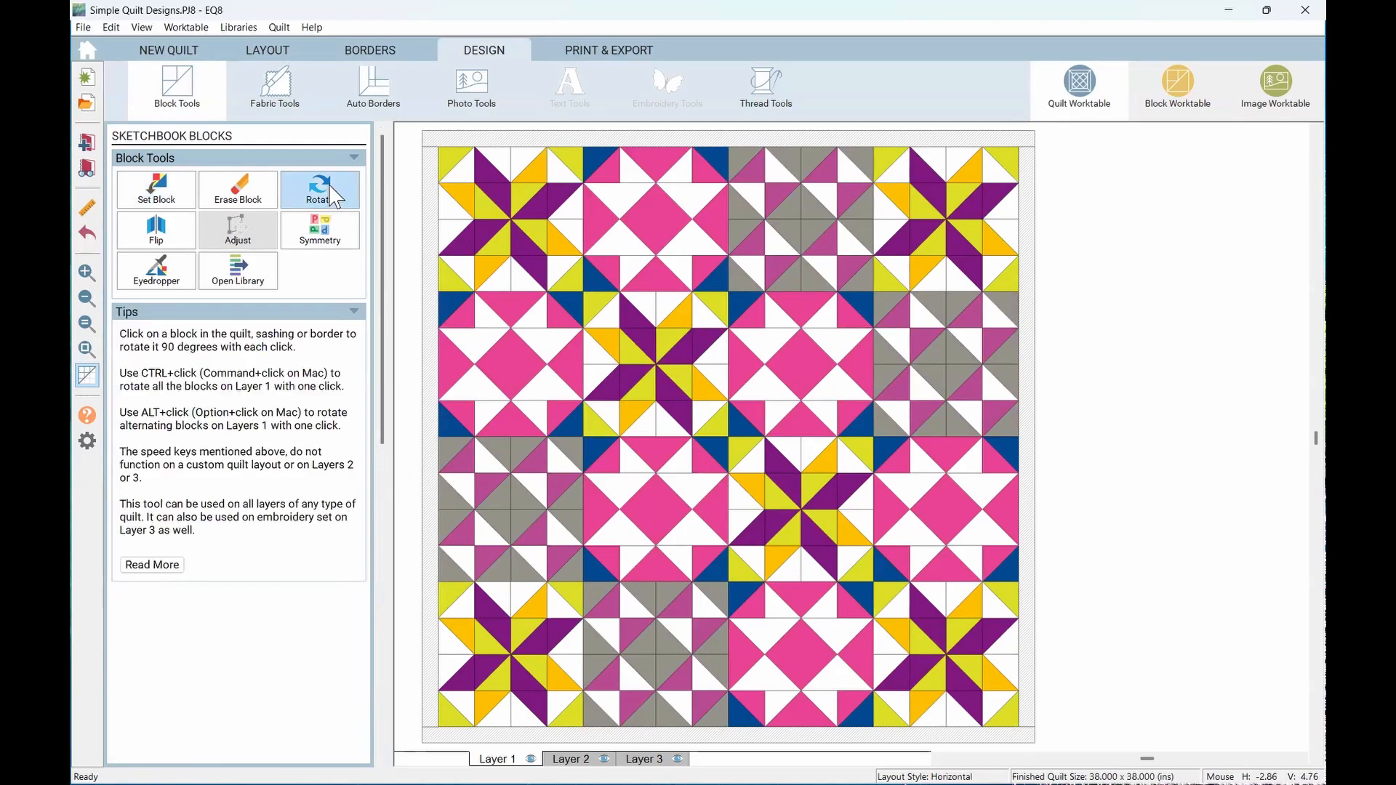
{"action": "left_click", "coordinate": [512, 184]}
Add the Butterfly from 1936 block from the 04 Classic Applique Butterflies library to the sketchbook and close the library
{"action": "left_click", "coordinate": [230, 274]}
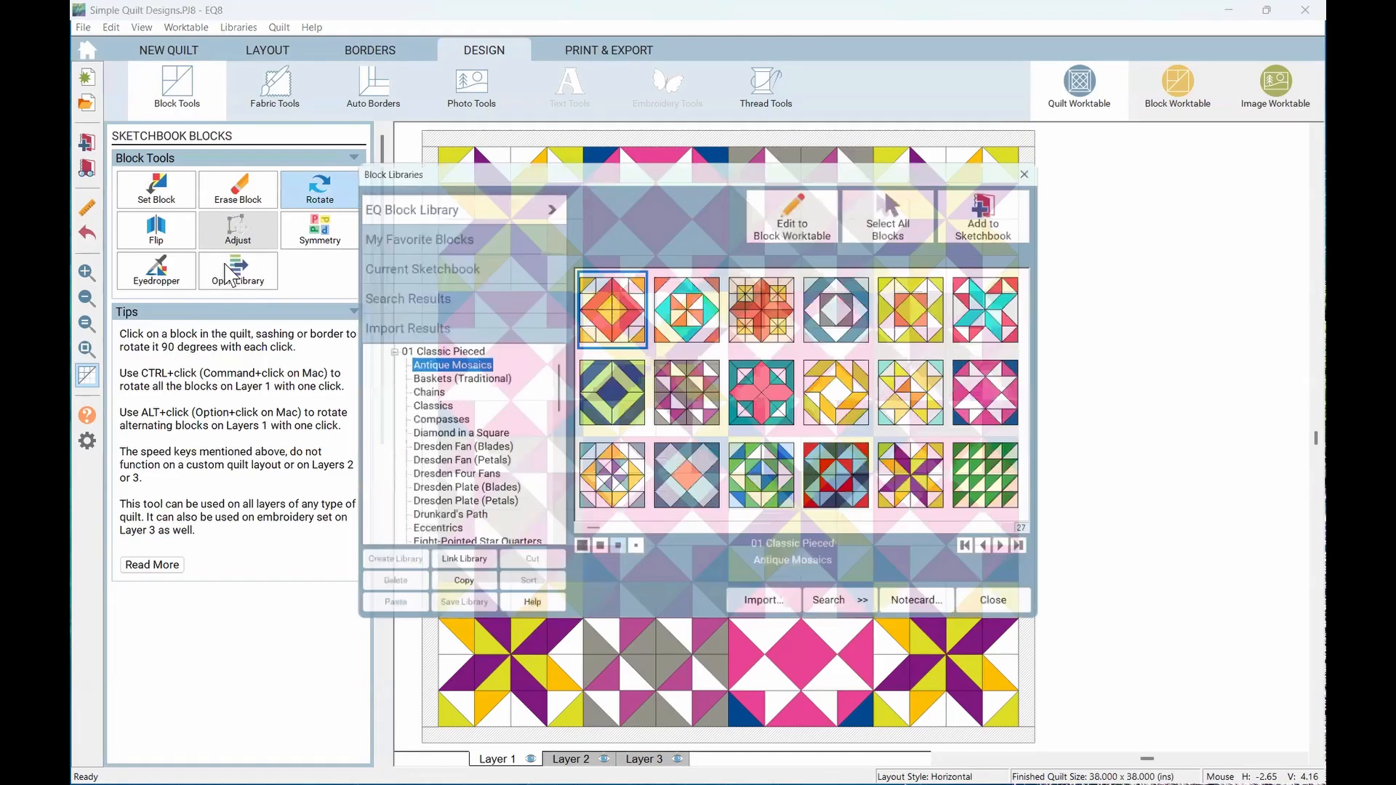
{"action": "left_click", "coordinate": [554, 517]}
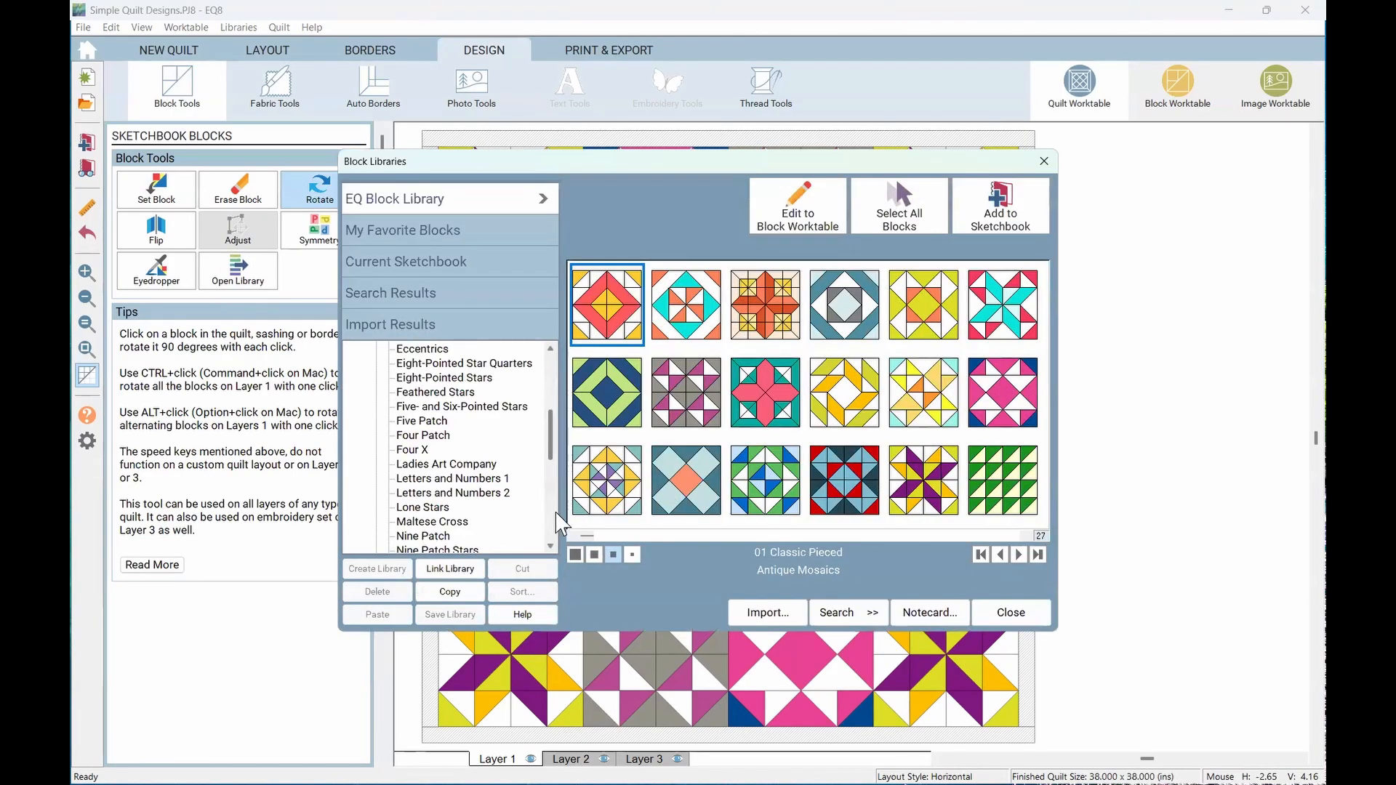
{"action": "left_click", "coordinate": [555, 517]}
{"action": "left_click", "coordinate": [554, 518]}
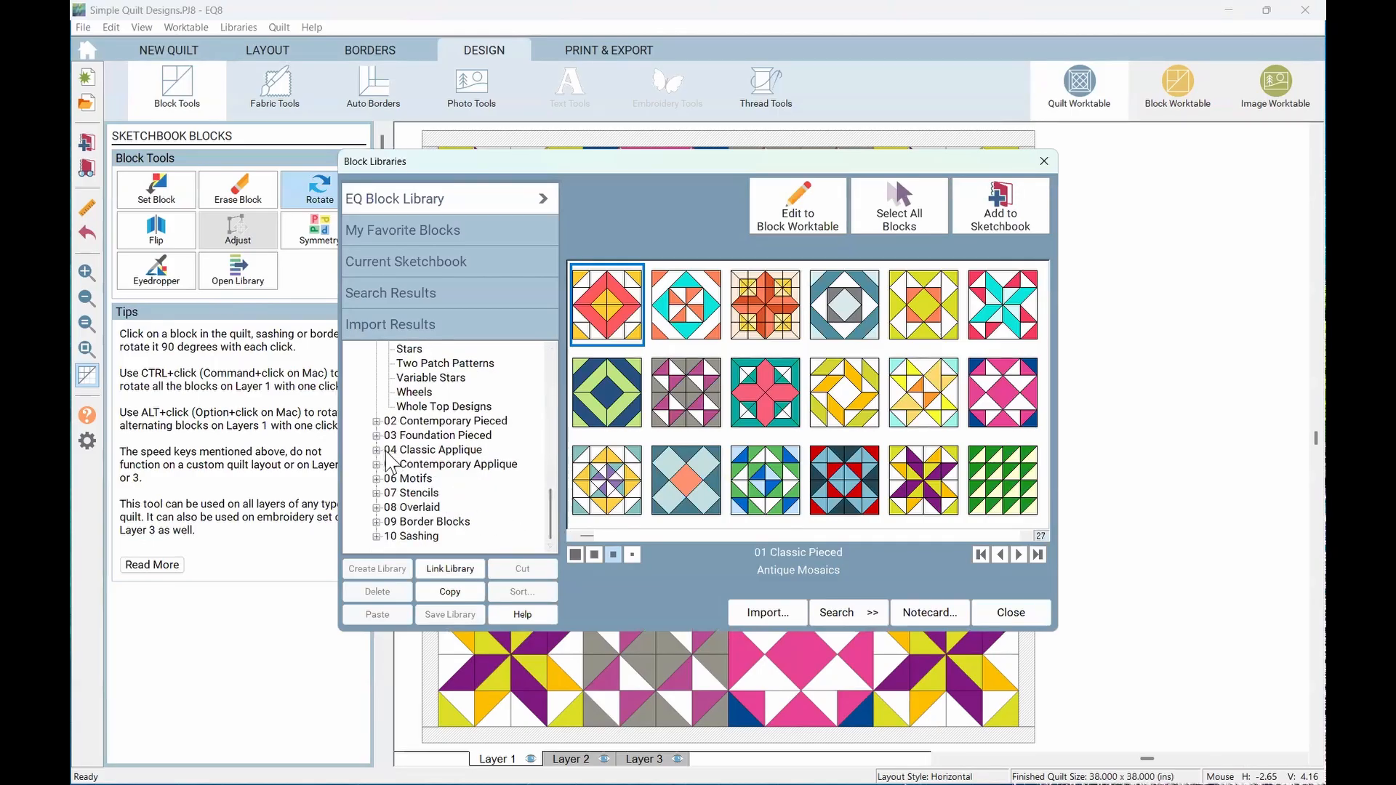
{"action": "left_click", "coordinate": [376, 450]}
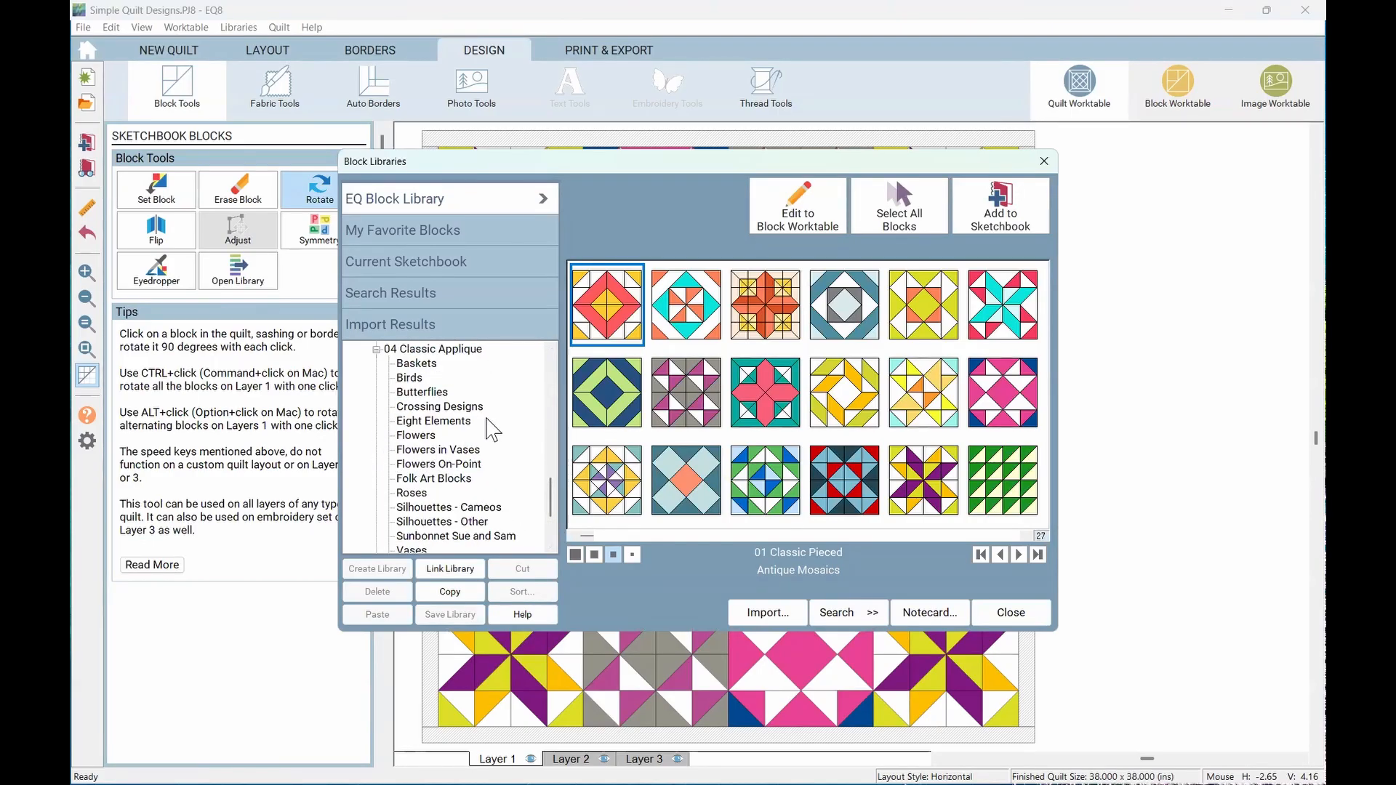
{"action": "left_click", "coordinate": [440, 392]}
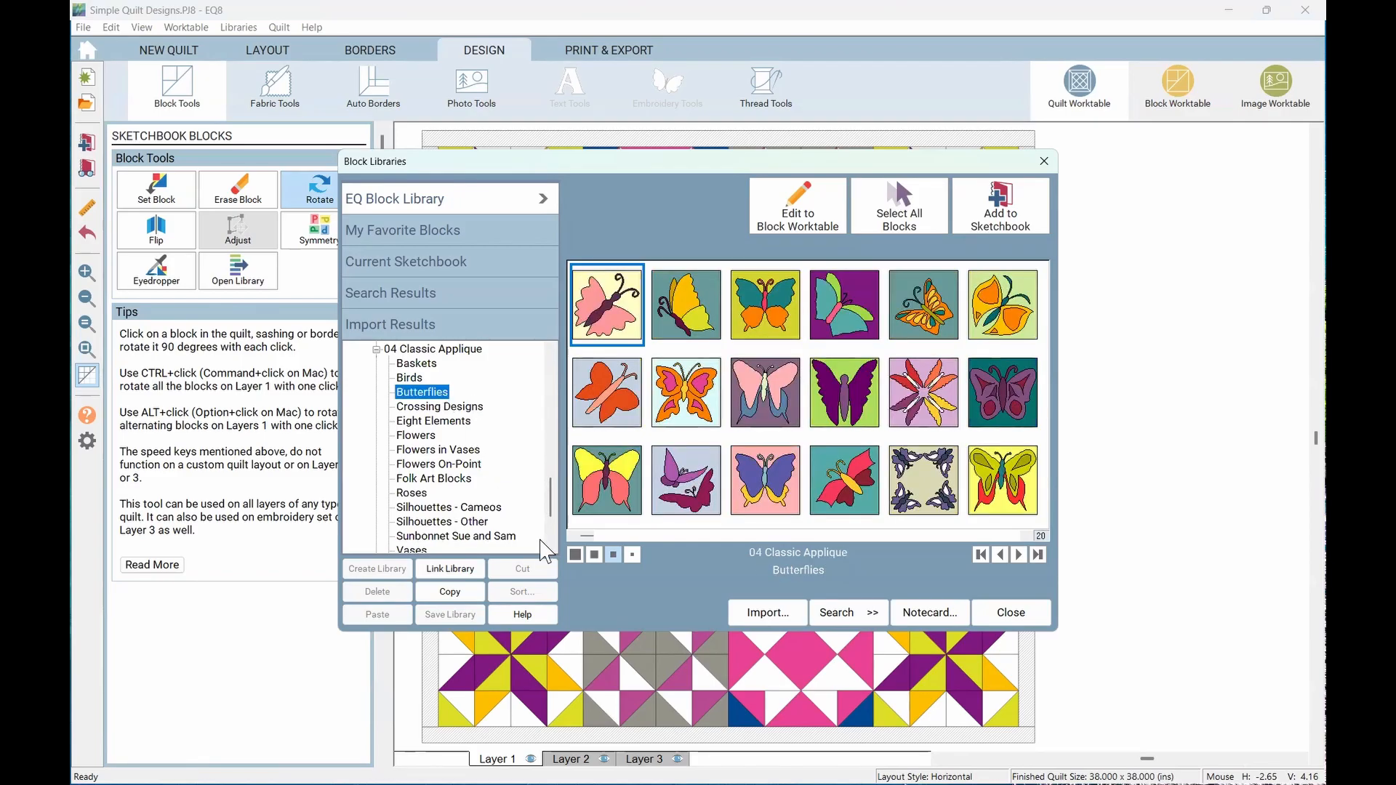
{"action": "left_click", "coordinate": [1013, 328]}
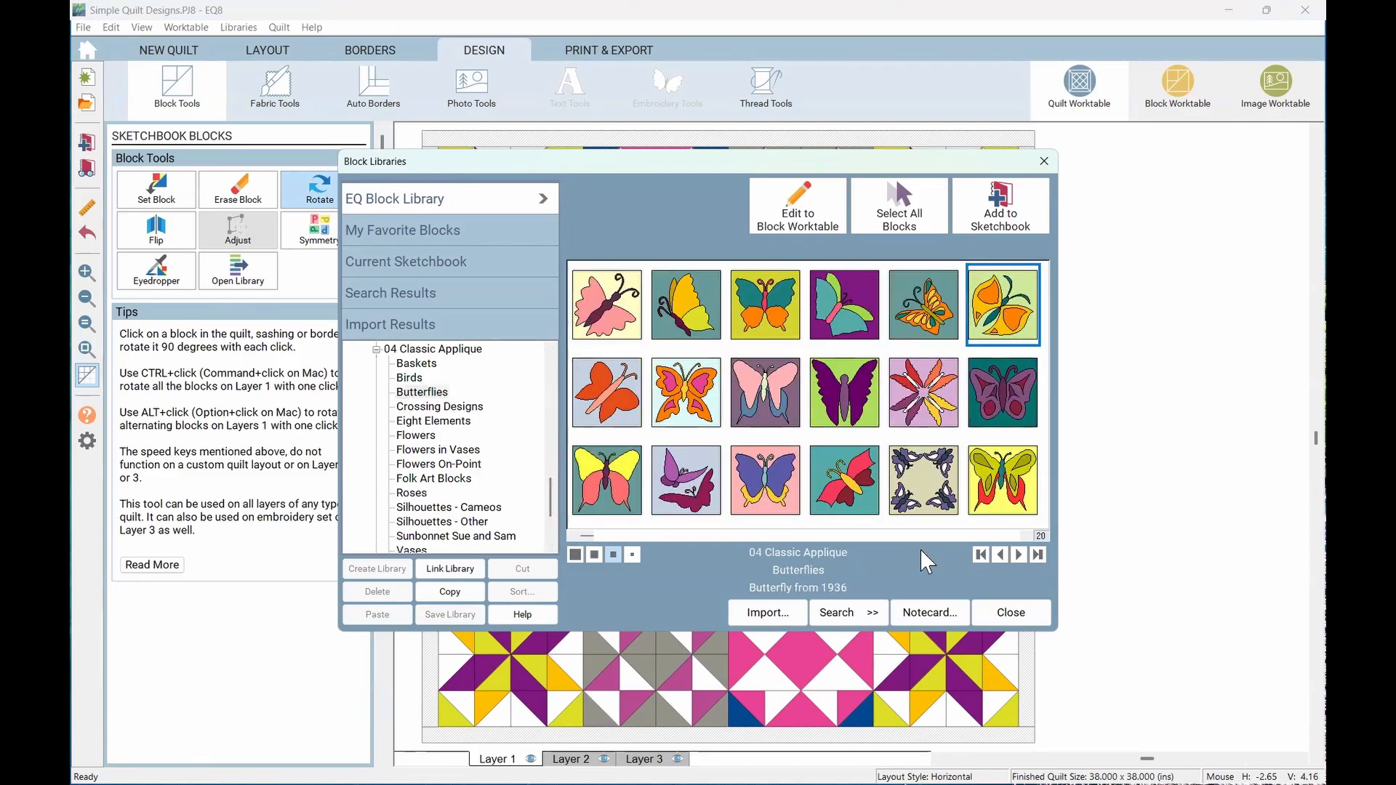
{"action": "left_click", "coordinate": [1001, 211]}
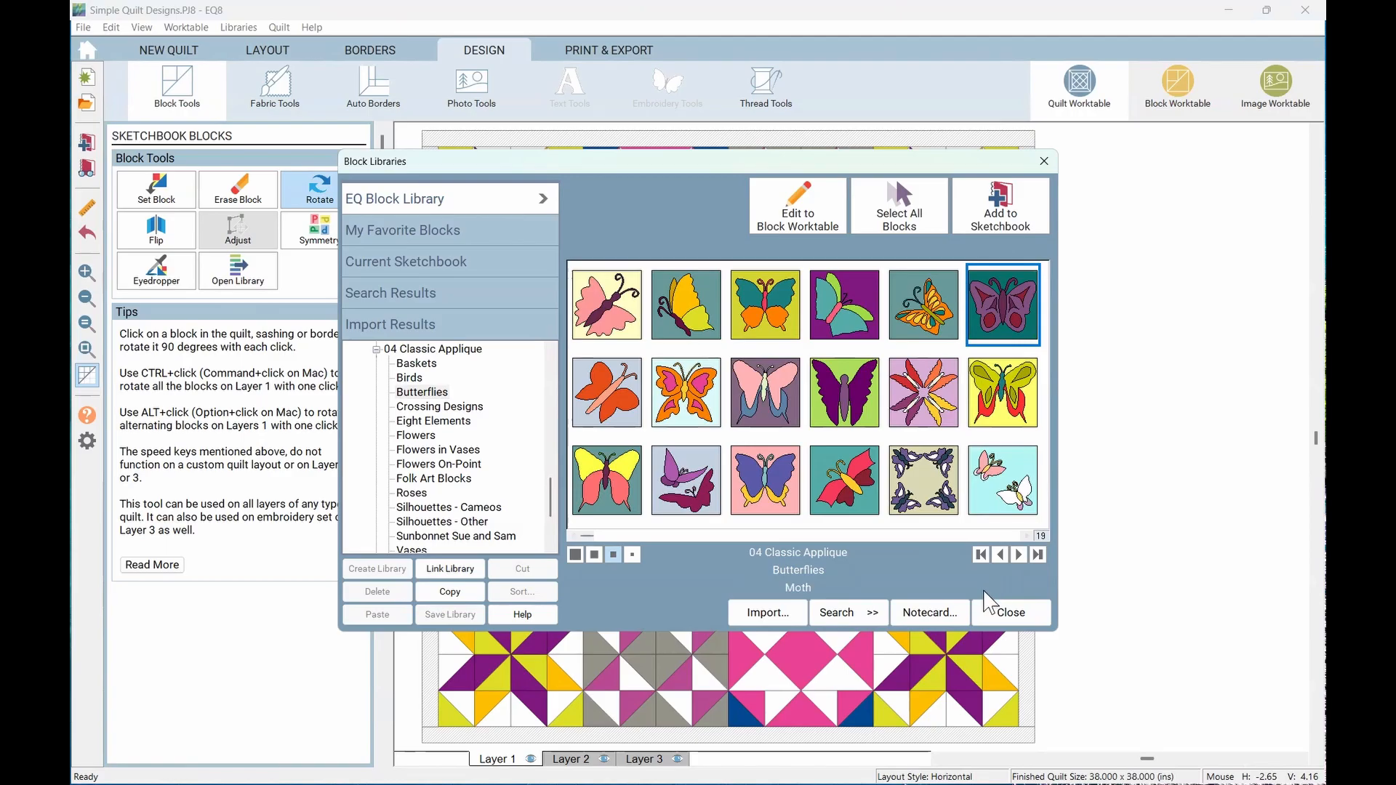
{"action": "left_click", "coordinate": [1009, 613]}
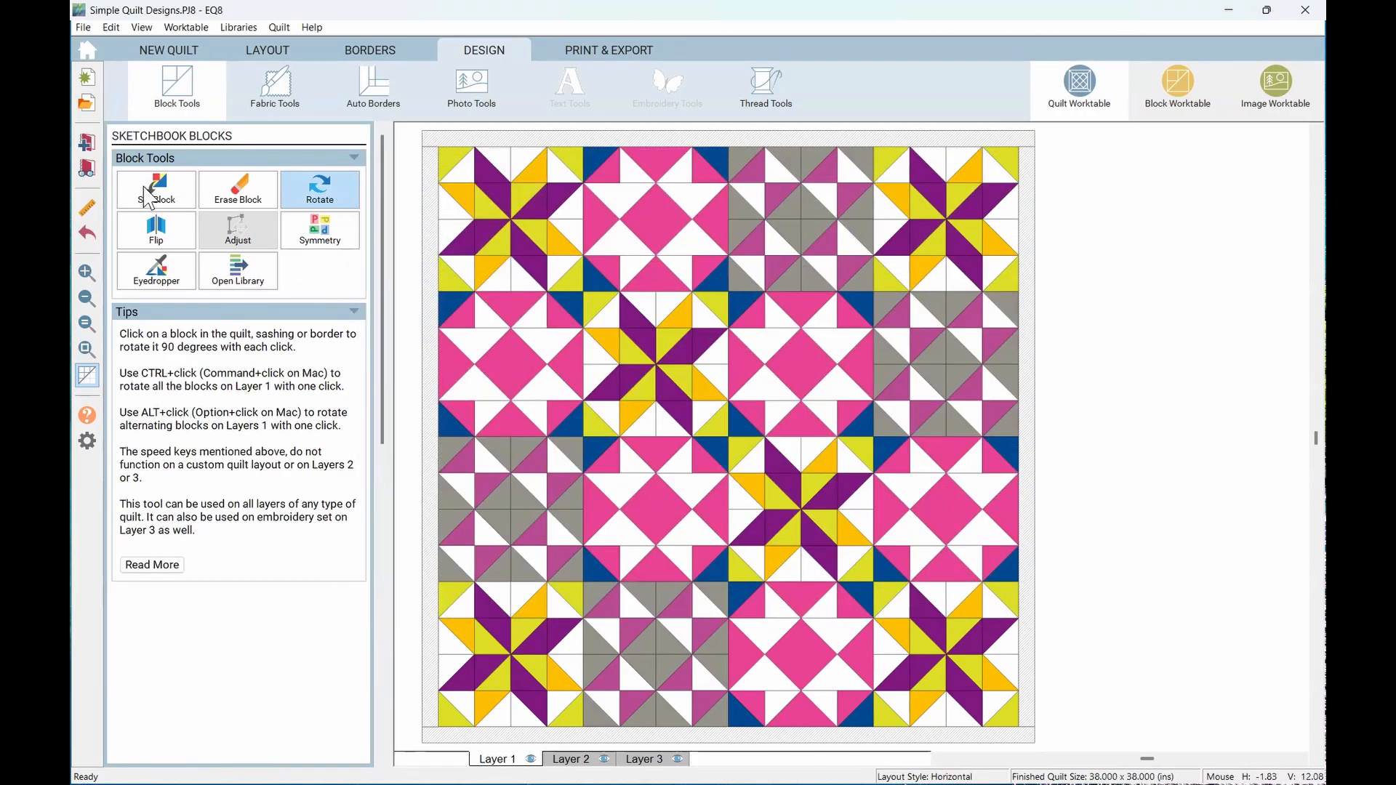
Examine the motifs and stencils in the sketchbook that can be set in the quilt, and return to the blocks
{"action": "left_click", "coordinate": [144, 195]}
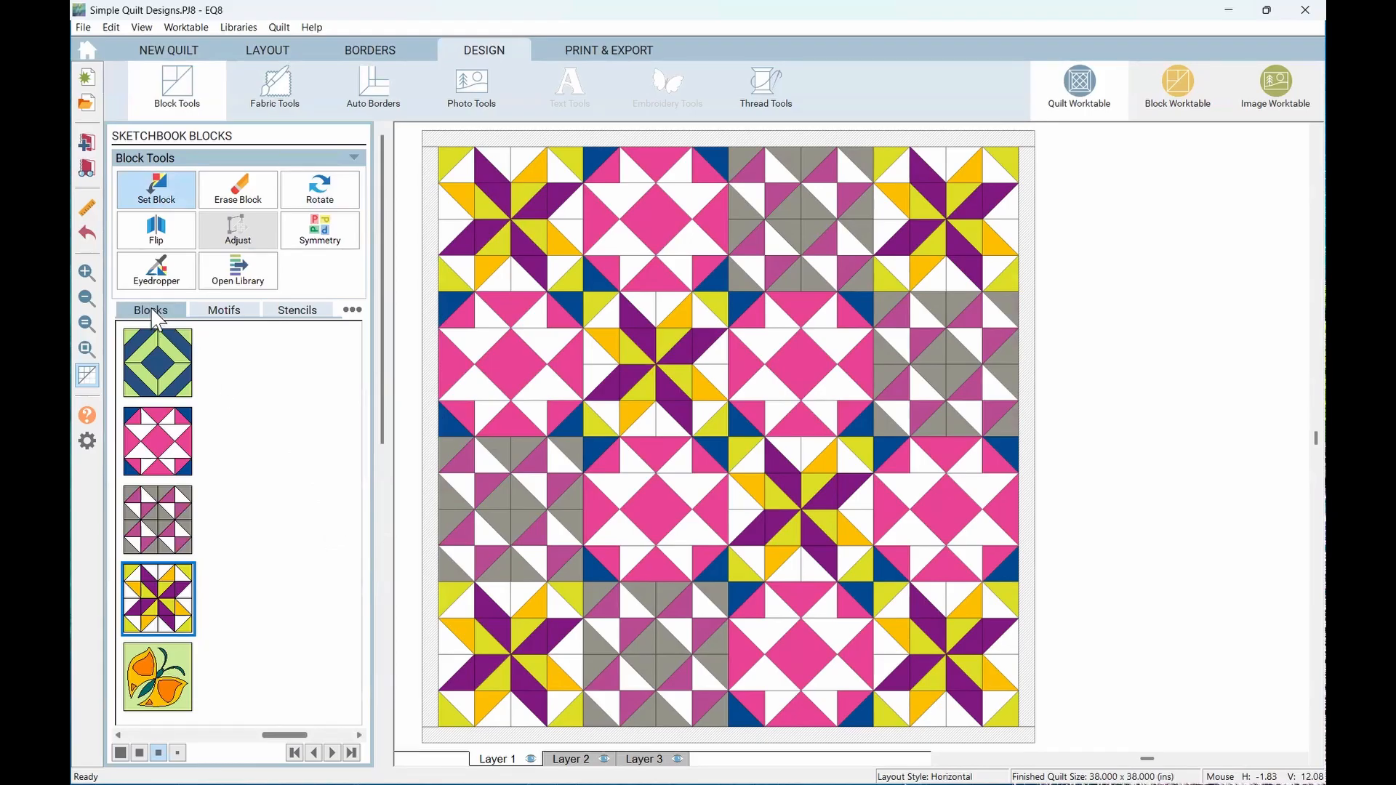
{"action": "left_click", "coordinate": [219, 311]}
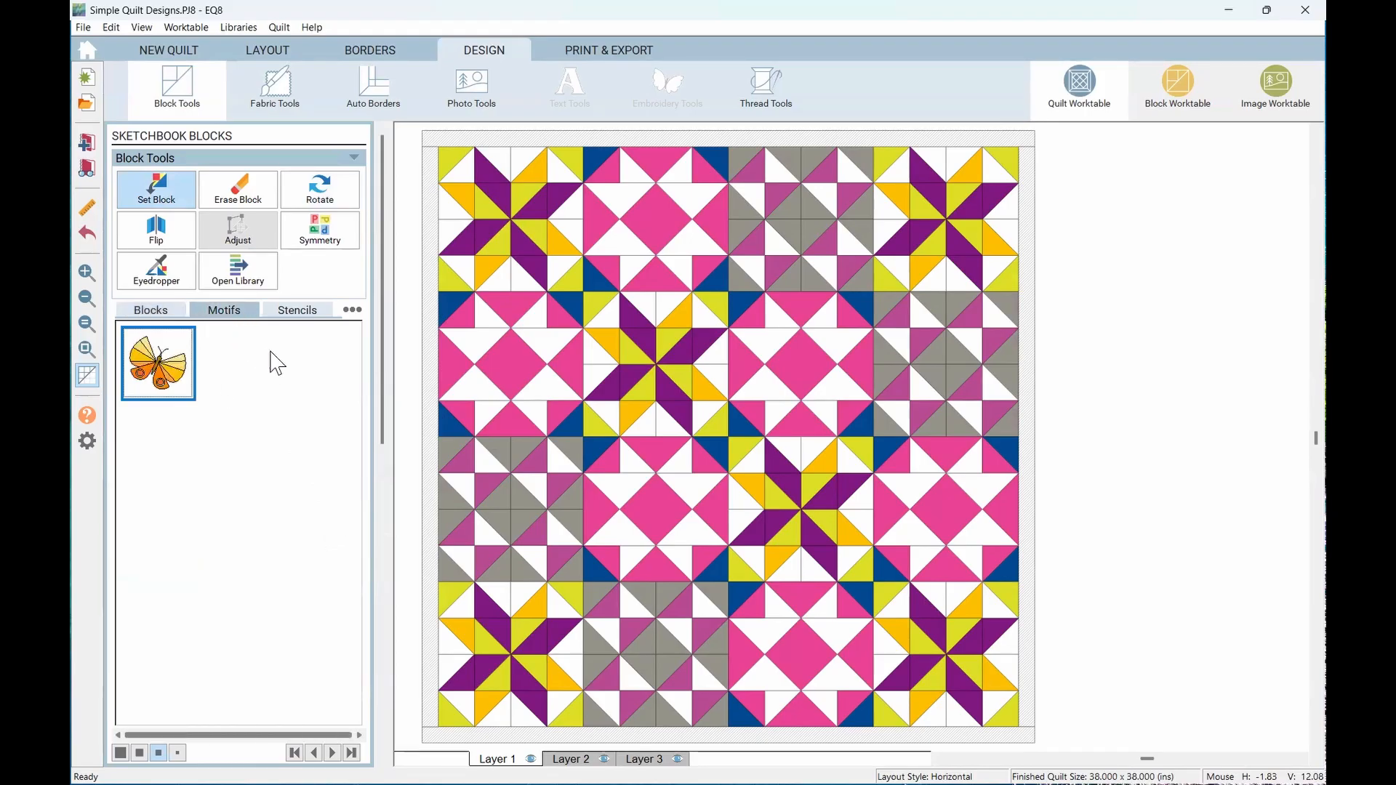
{"action": "left_click", "coordinate": [298, 311]}
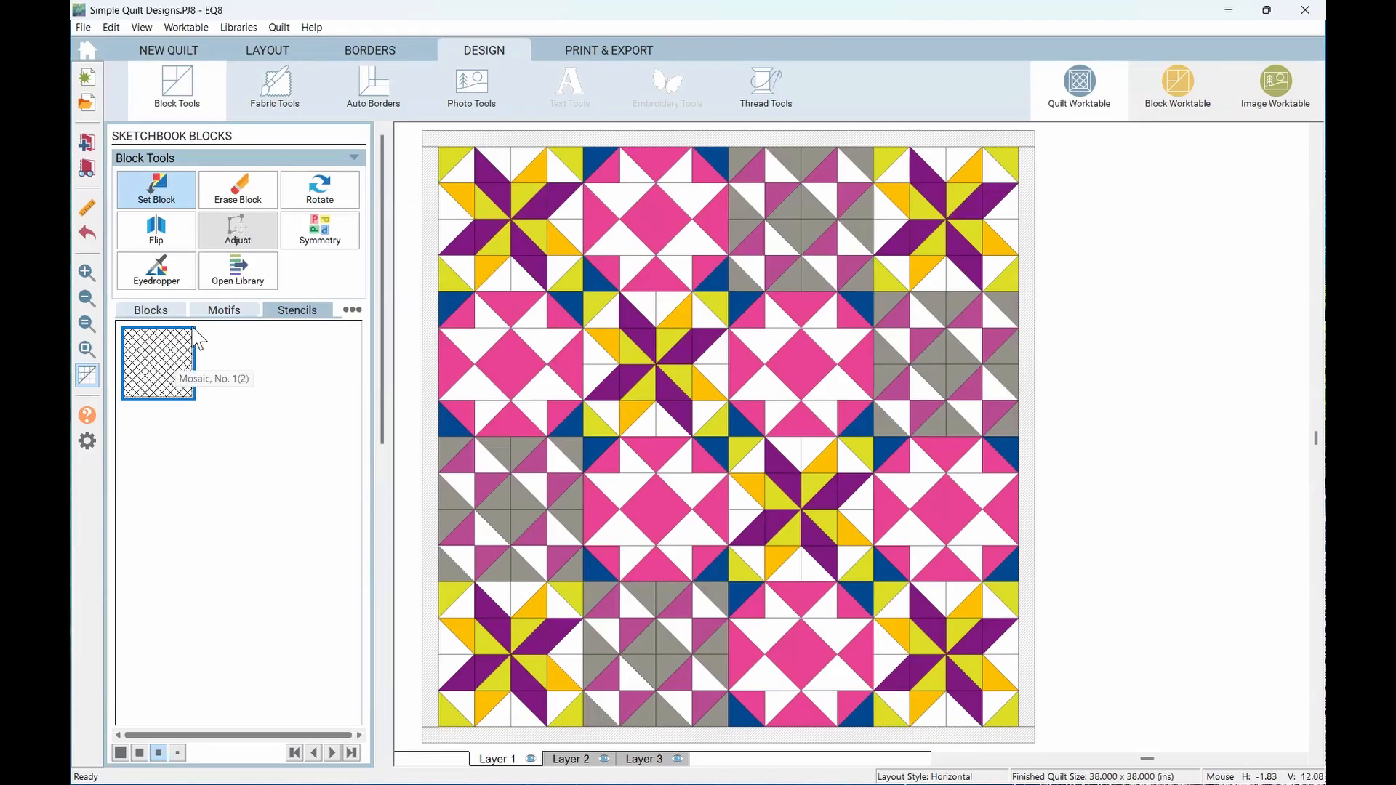
{"action": "left_click", "coordinate": [220, 310]}
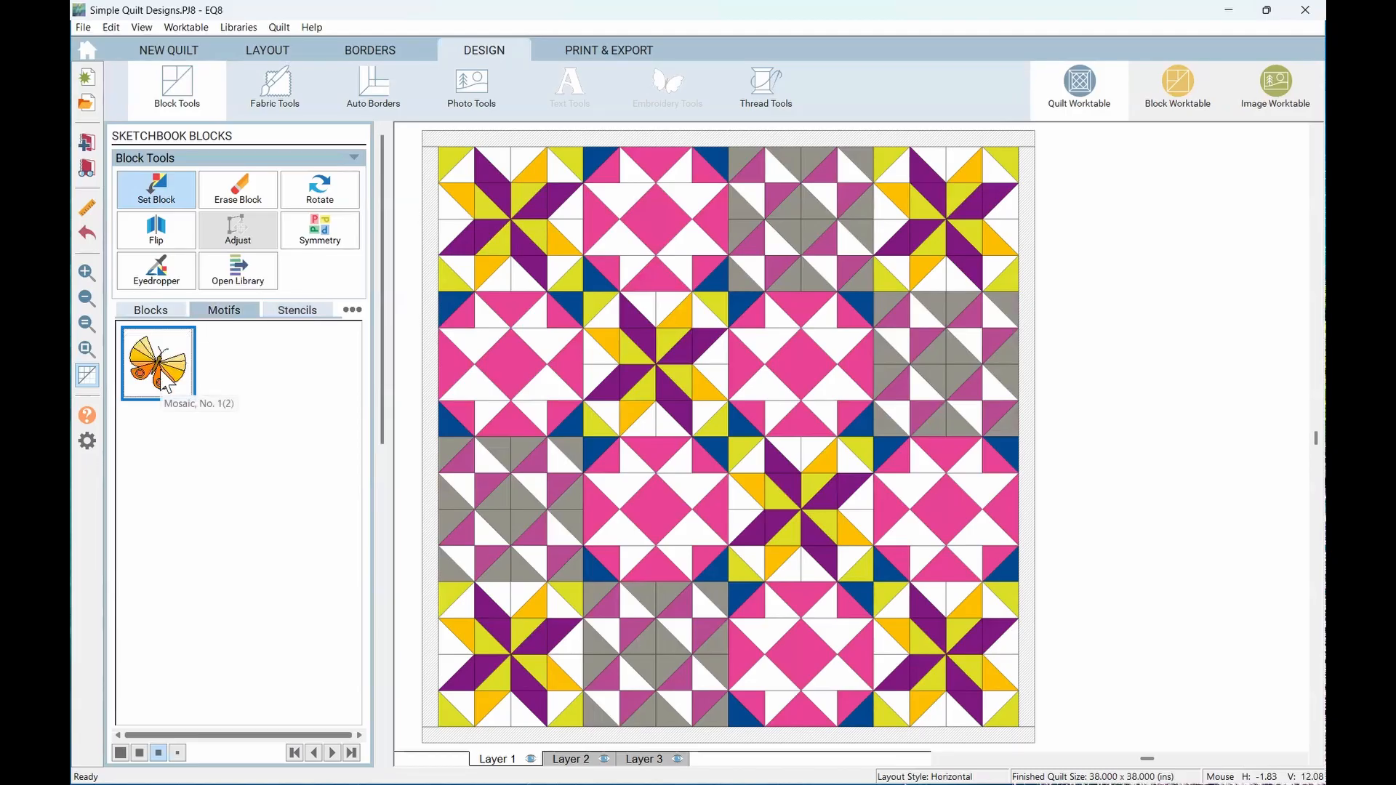
{"action": "left_click", "coordinate": [161, 317]}
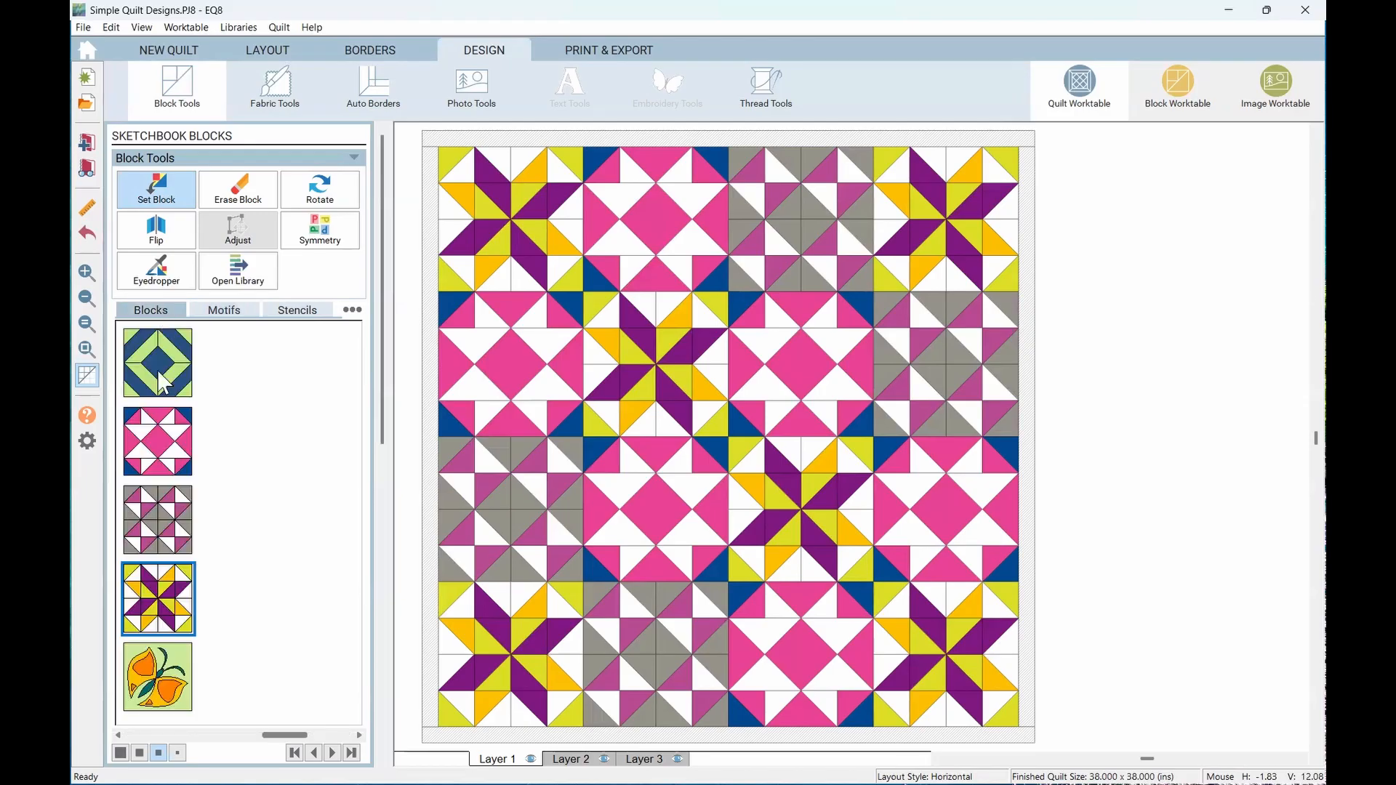
Set the orange butterfly block in all four corner spaces of the quilt
{"action": "left_click", "coordinate": [164, 677]}
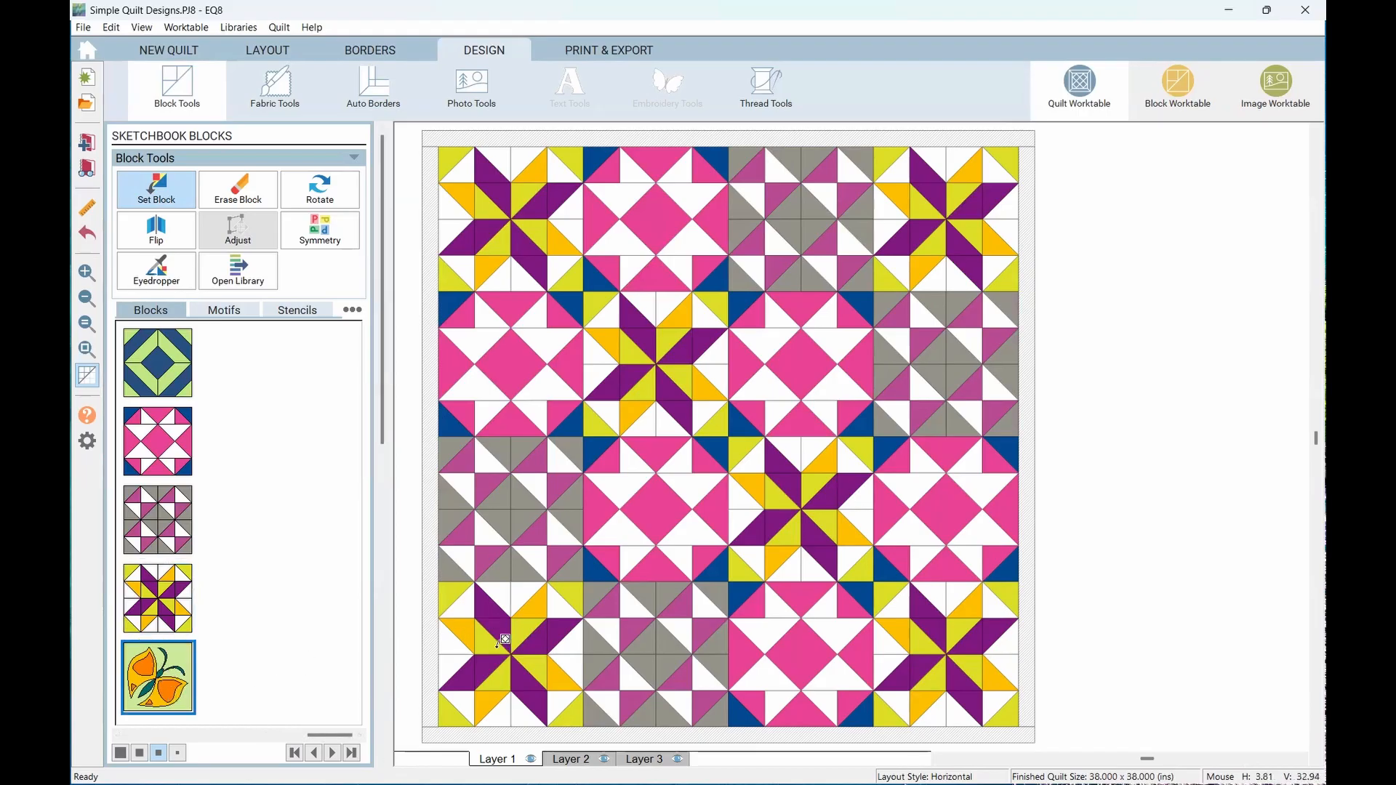
{"action": "left_click", "coordinate": [502, 643]}
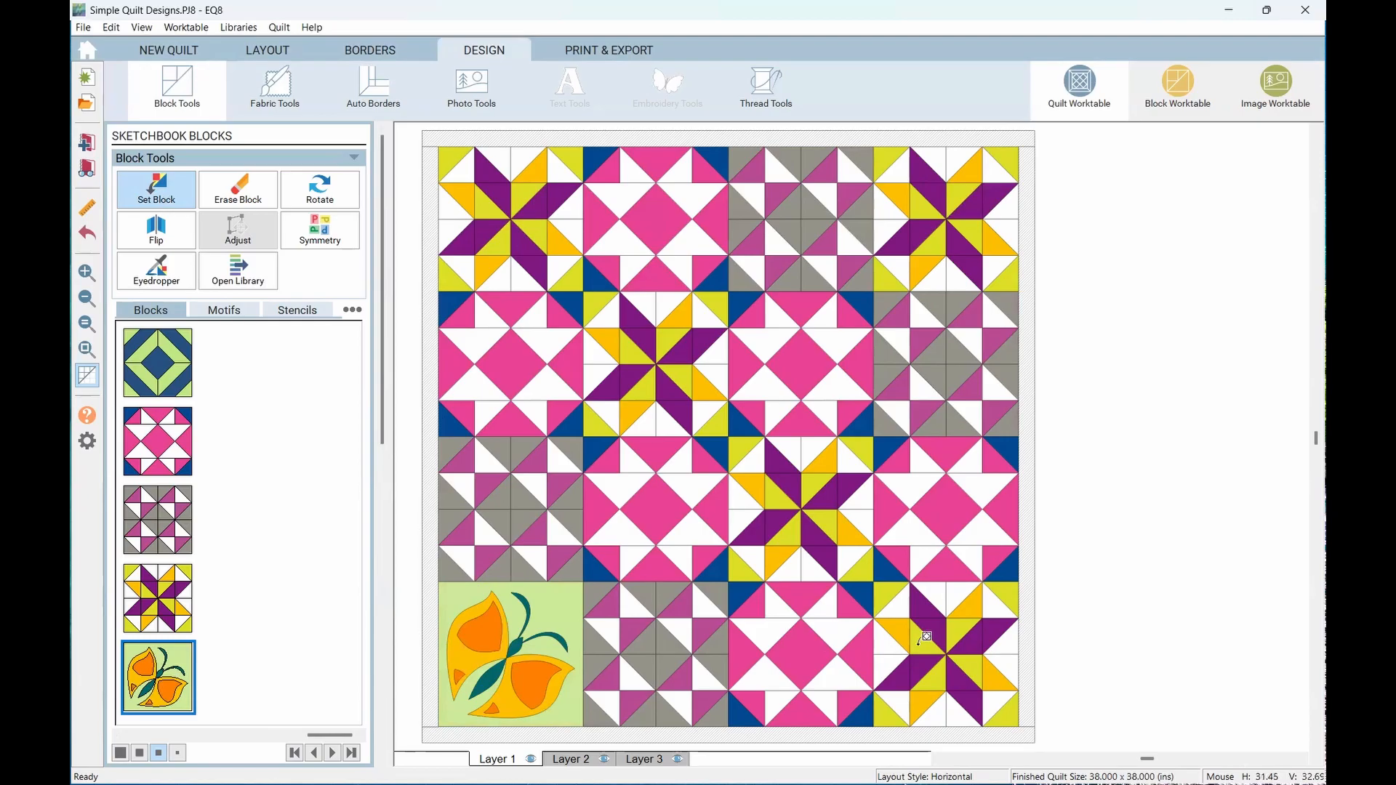
{"action": "left_click", "coordinate": [924, 640]}
{"action": "left_click", "coordinate": [982, 203]}
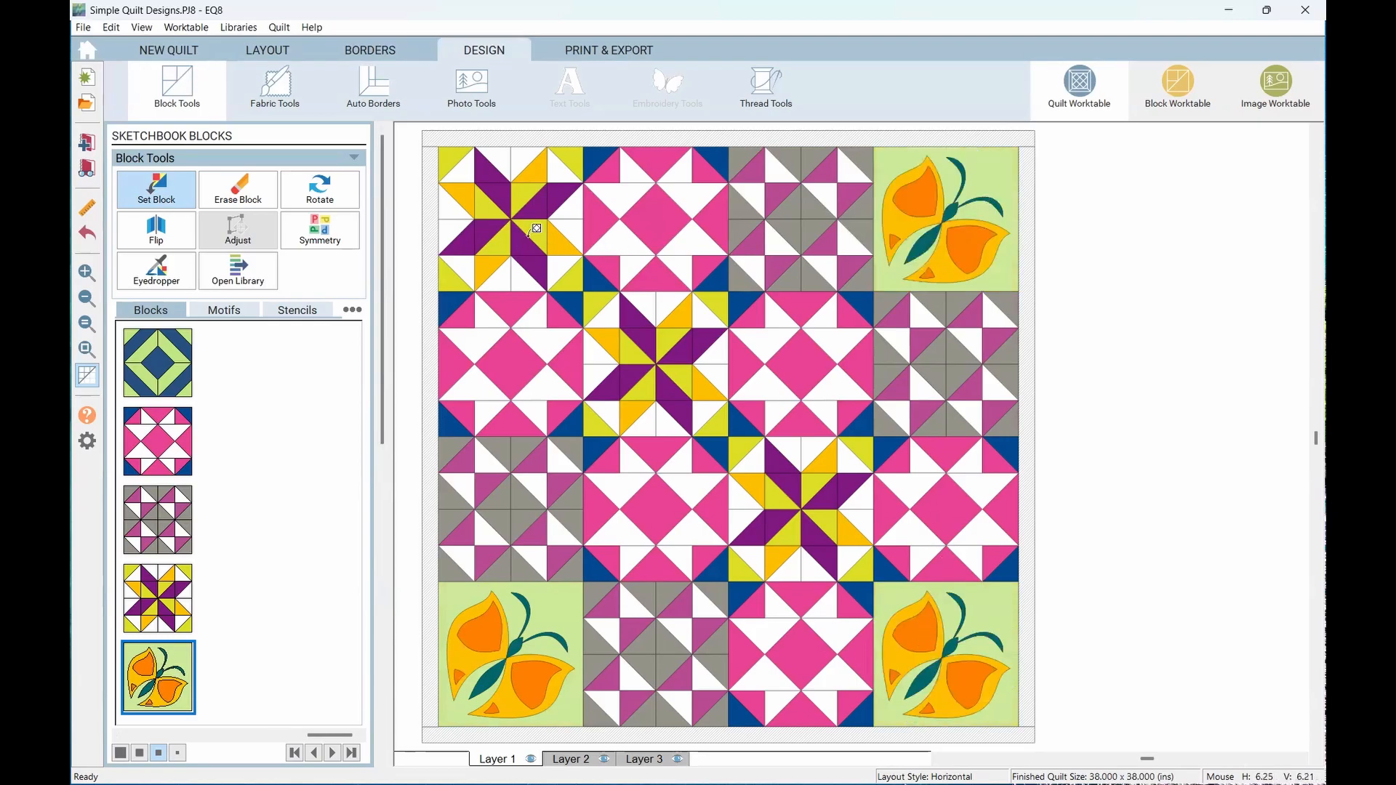
{"action": "left_click", "coordinate": [529, 230]}
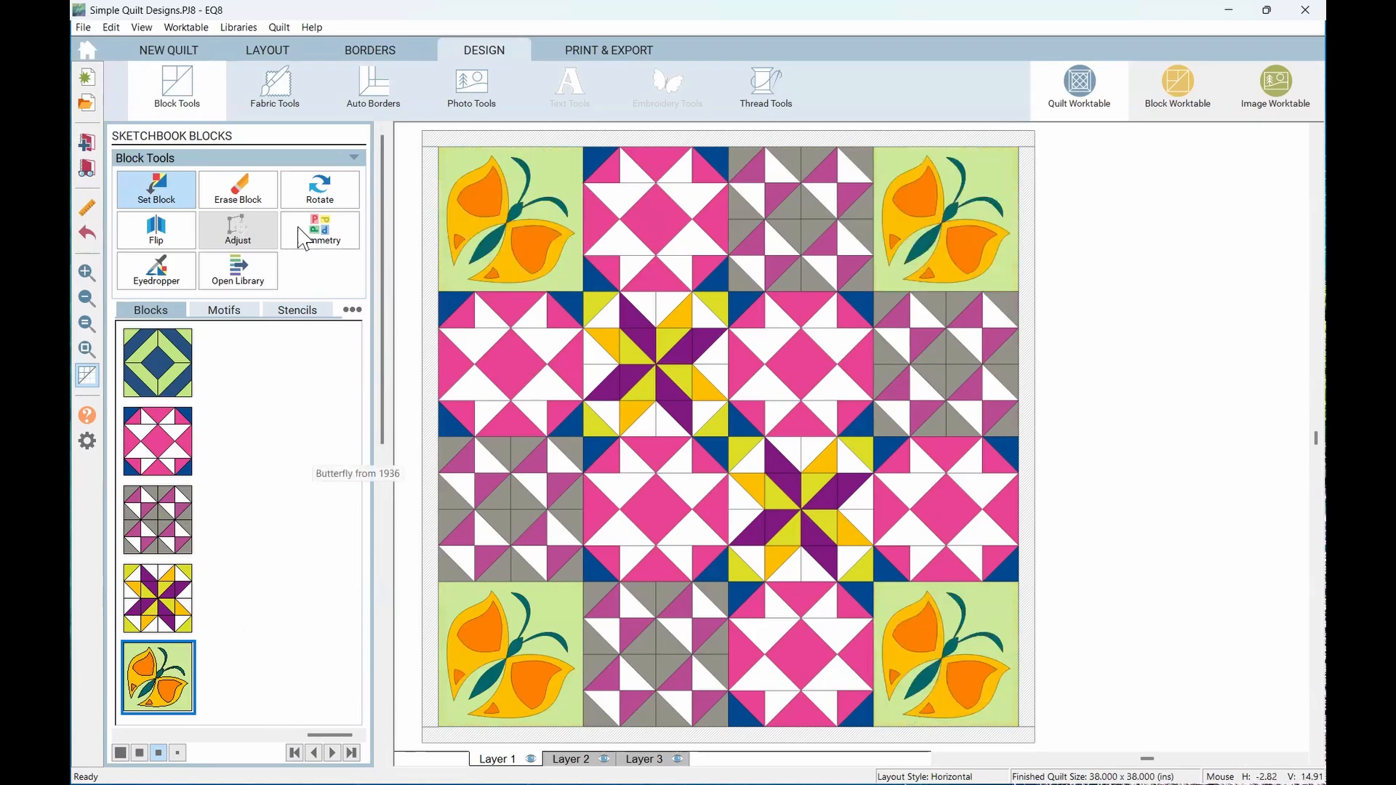
Rotate the butterfly blocks in the quilt's upper-right and lower-right corners by three 90-degree turns each
{"action": "left_click", "coordinate": [313, 204]}
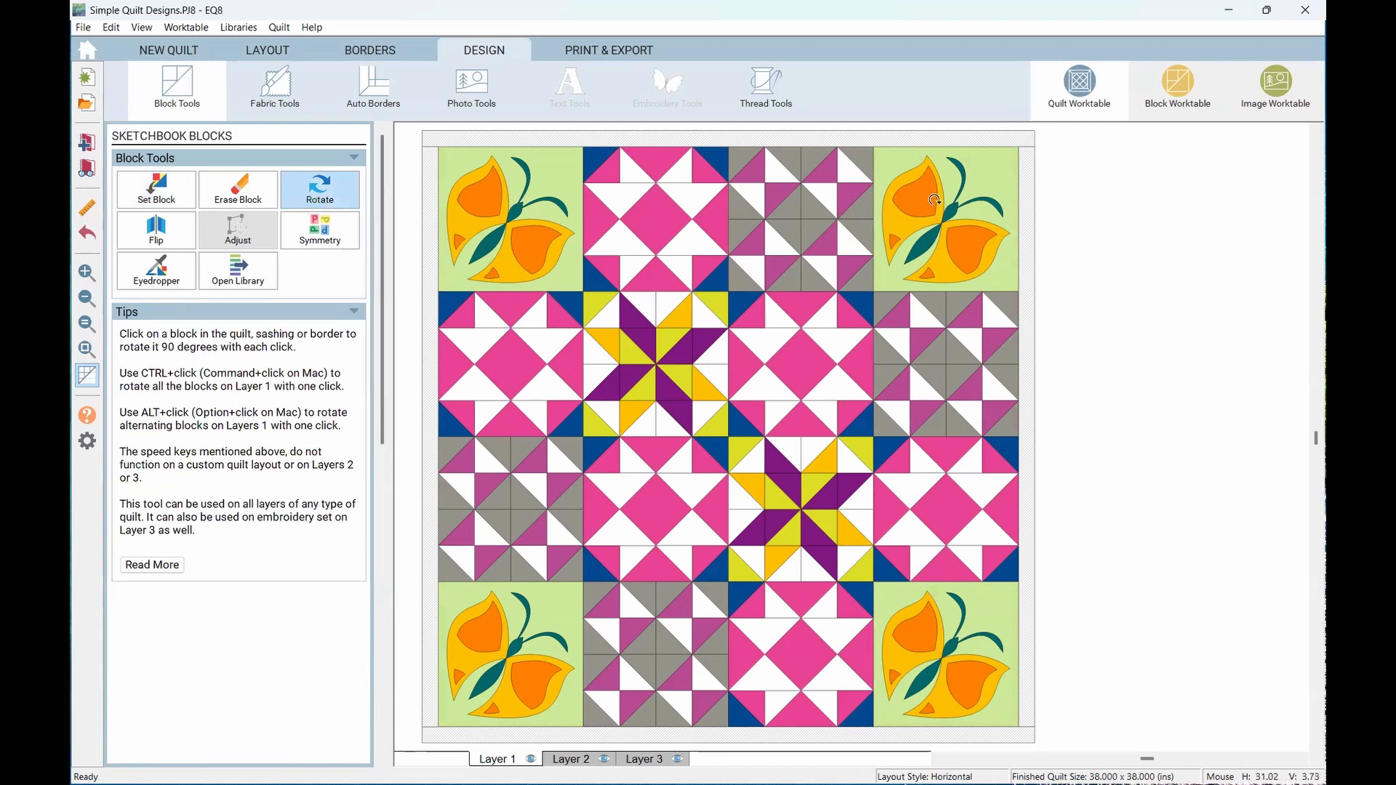
{"action": "left_click", "coordinate": [942, 203]}
{"action": "left_click", "coordinate": [942, 203]}
{"action": "left_click", "coordinate": [942, 204]}
{"action": "left_click", "coordinate": [945, 659]}
{"action": "left_click", "coordinate": [944, 659]}
{"action": "left_click", "coordinate": [945, 660]}
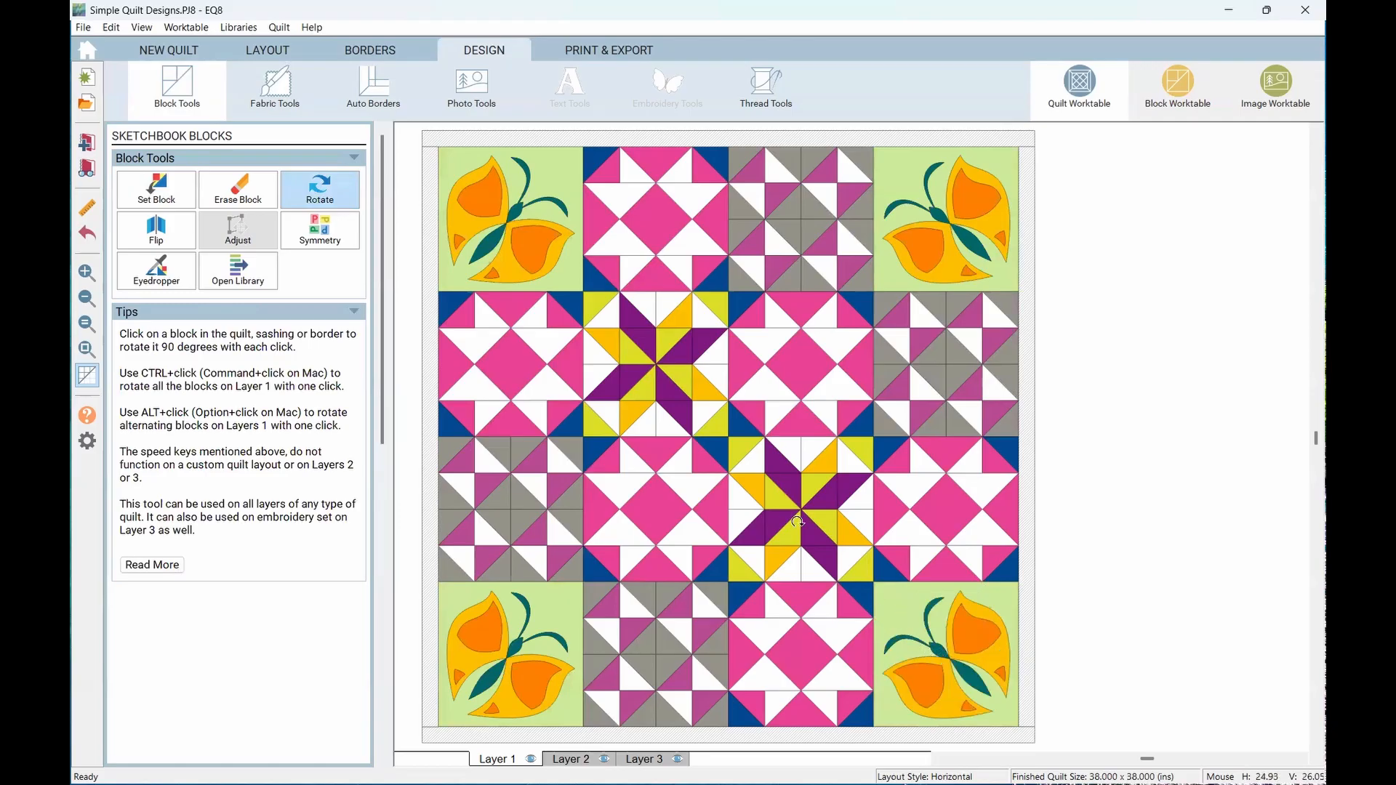
Flip the butterfly blocks in all four corners of the quilt horizontally
{"action": "left_click", "coordinate": [168, 240]}
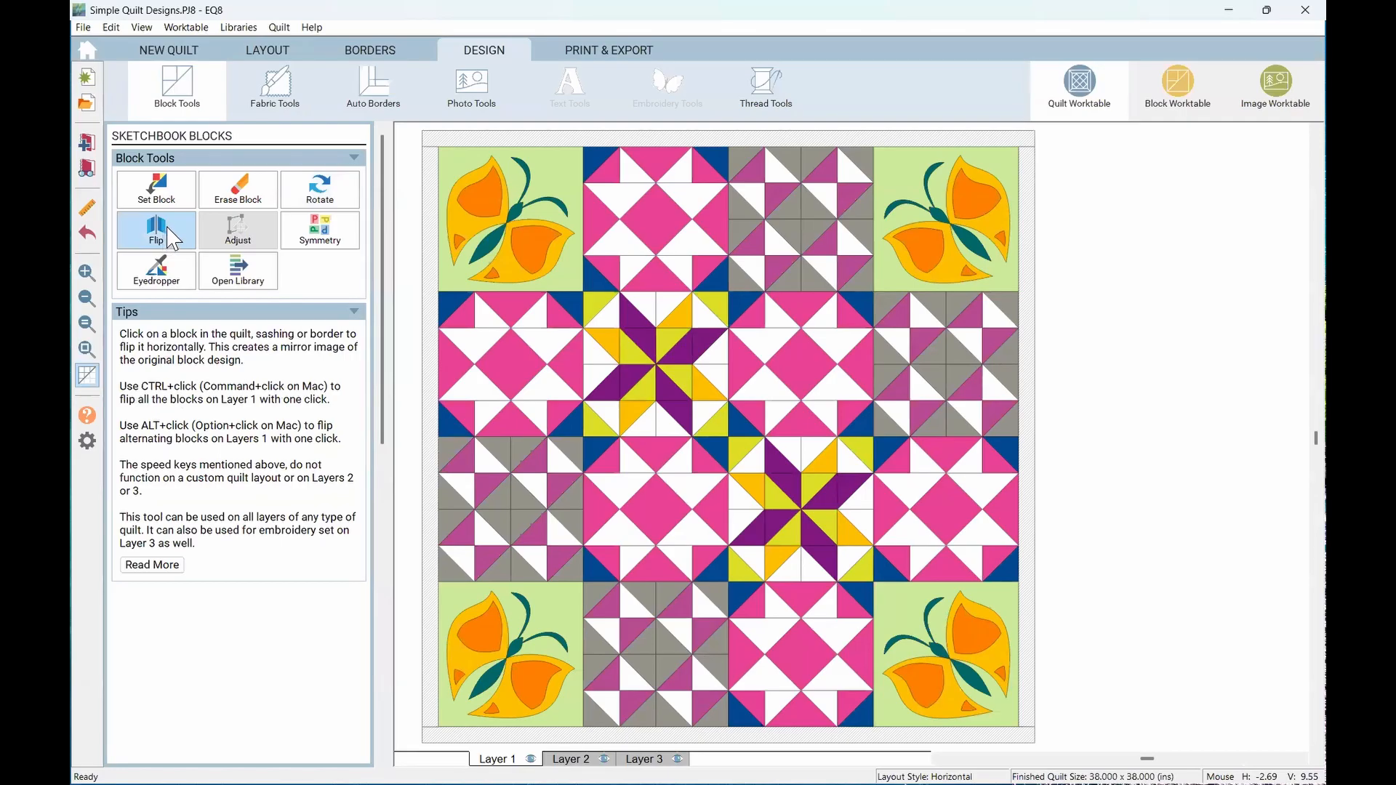
{"action": "left_click", "coordinate": [511, 220]}
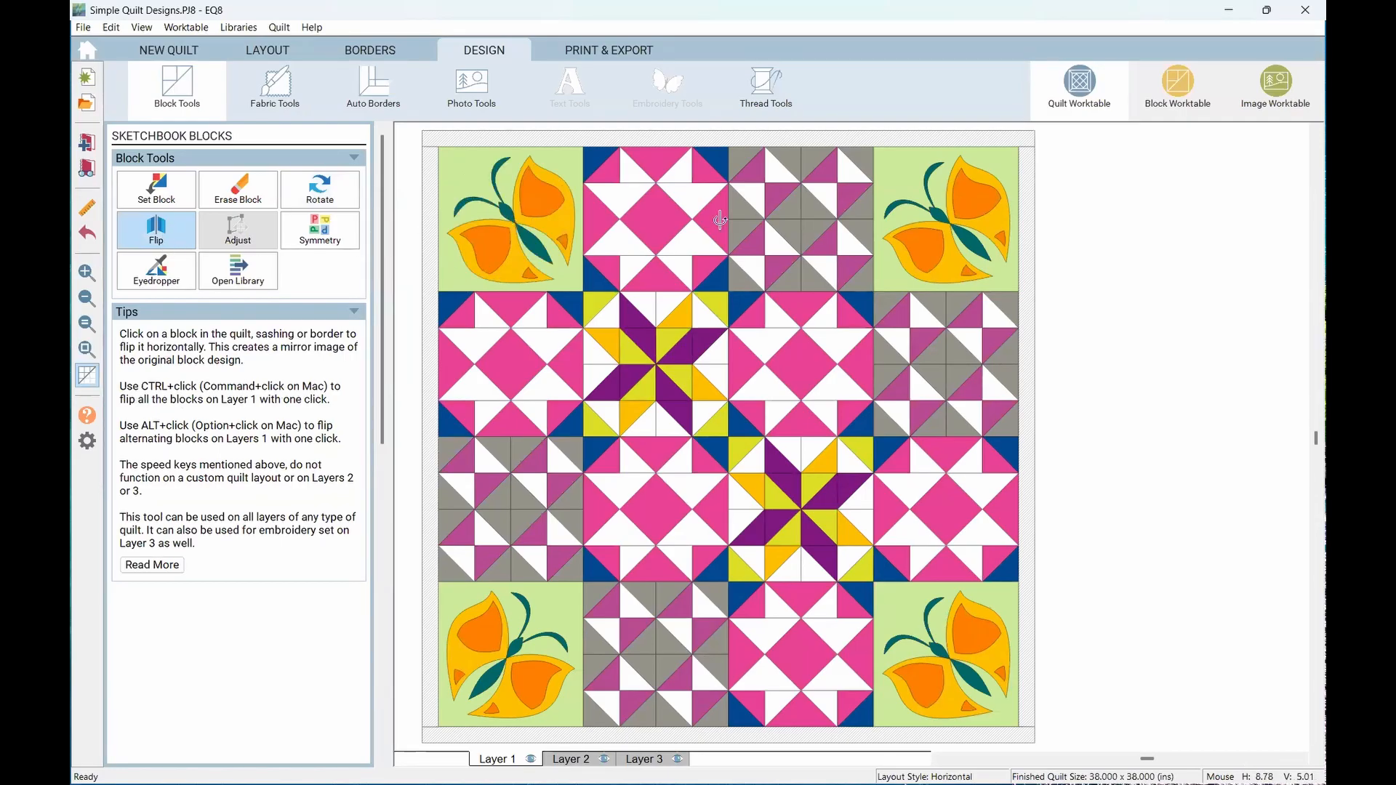
{"action": "left_click", "coordinate": [921, 205]}
{"action": "left_click", "coordinate": [970, 653]}
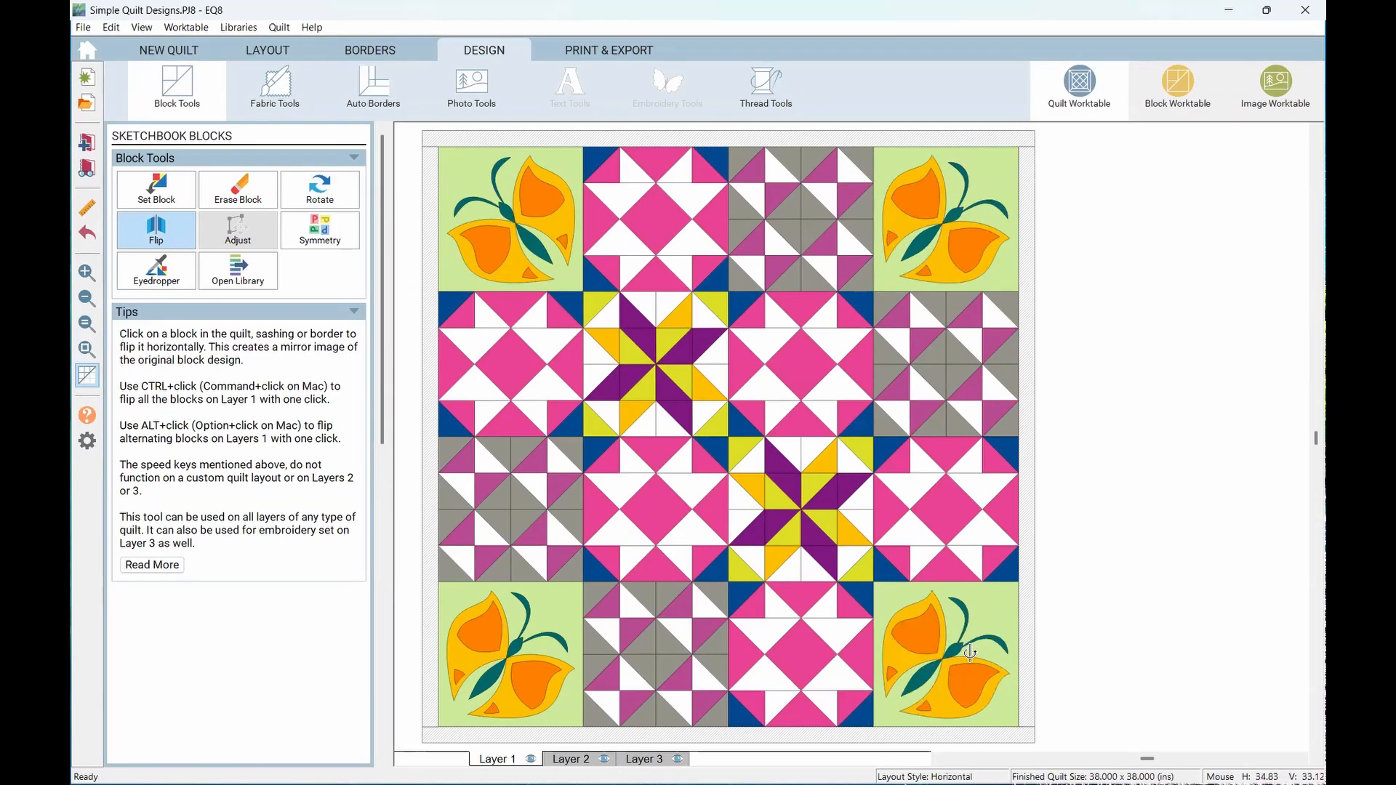
{"action": "left_click", "coordinate": [537, 665]}
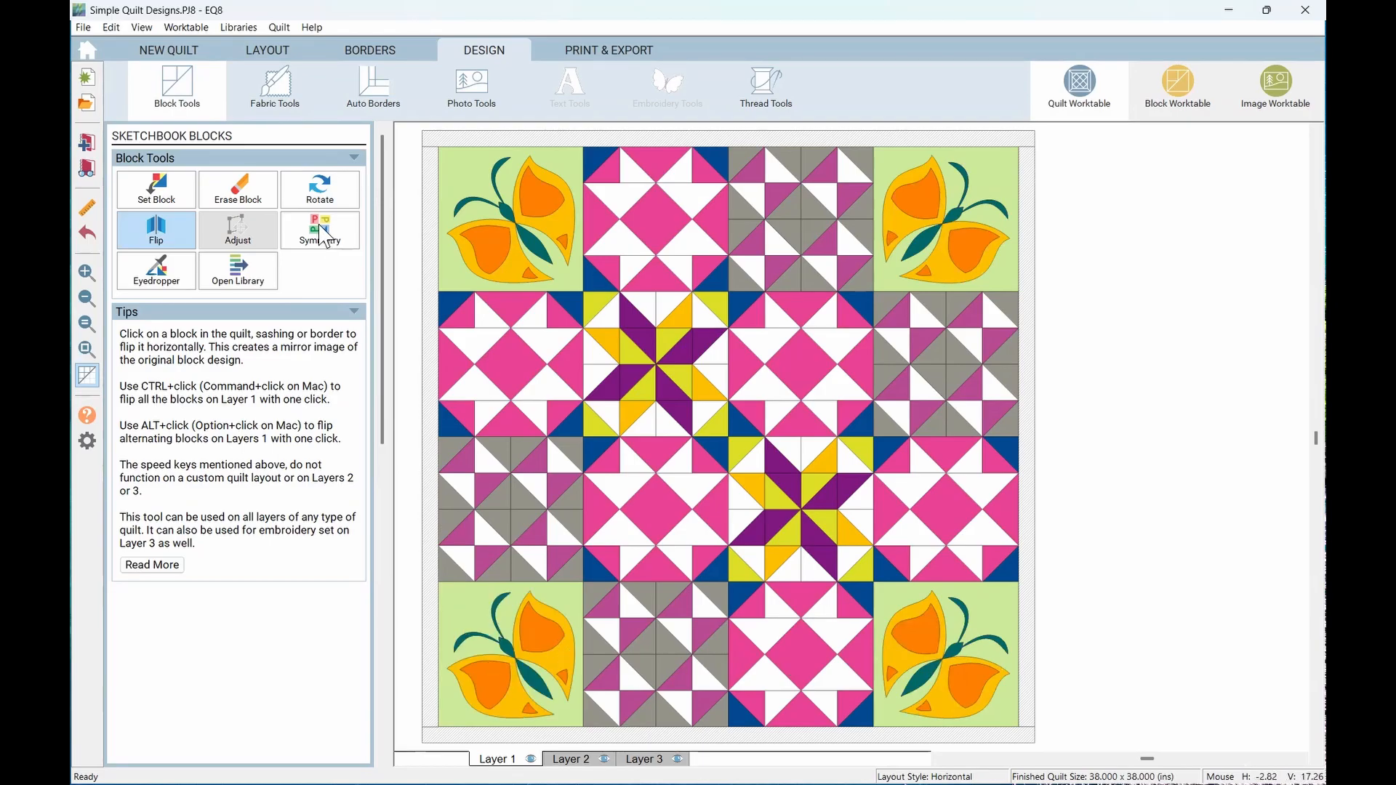
Step through two Symmetry variations that rotate and flip all the blocks in the quilt
{"action": "left_click", "coordinate": [322, 234]}
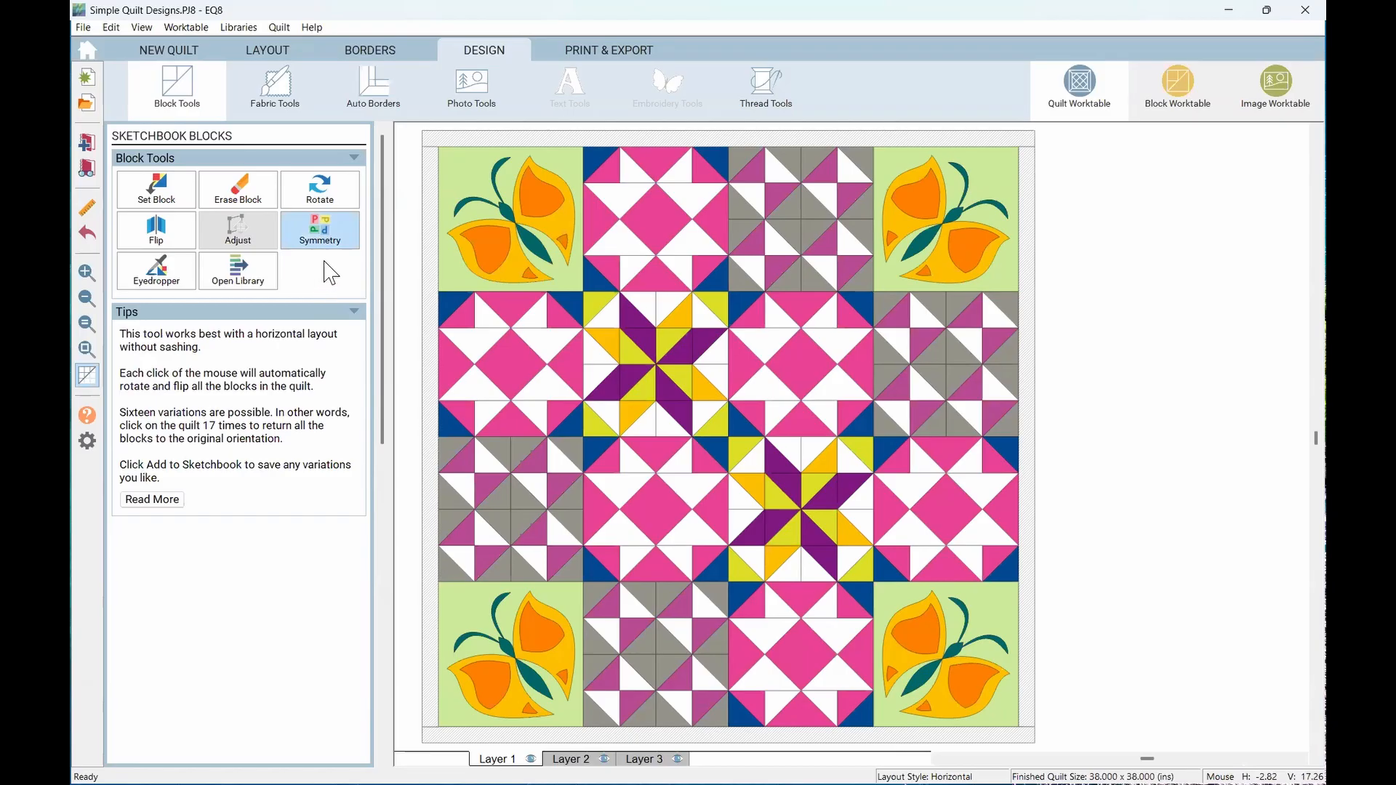
{"action": "left_click", "coordinate": [485, 217]}
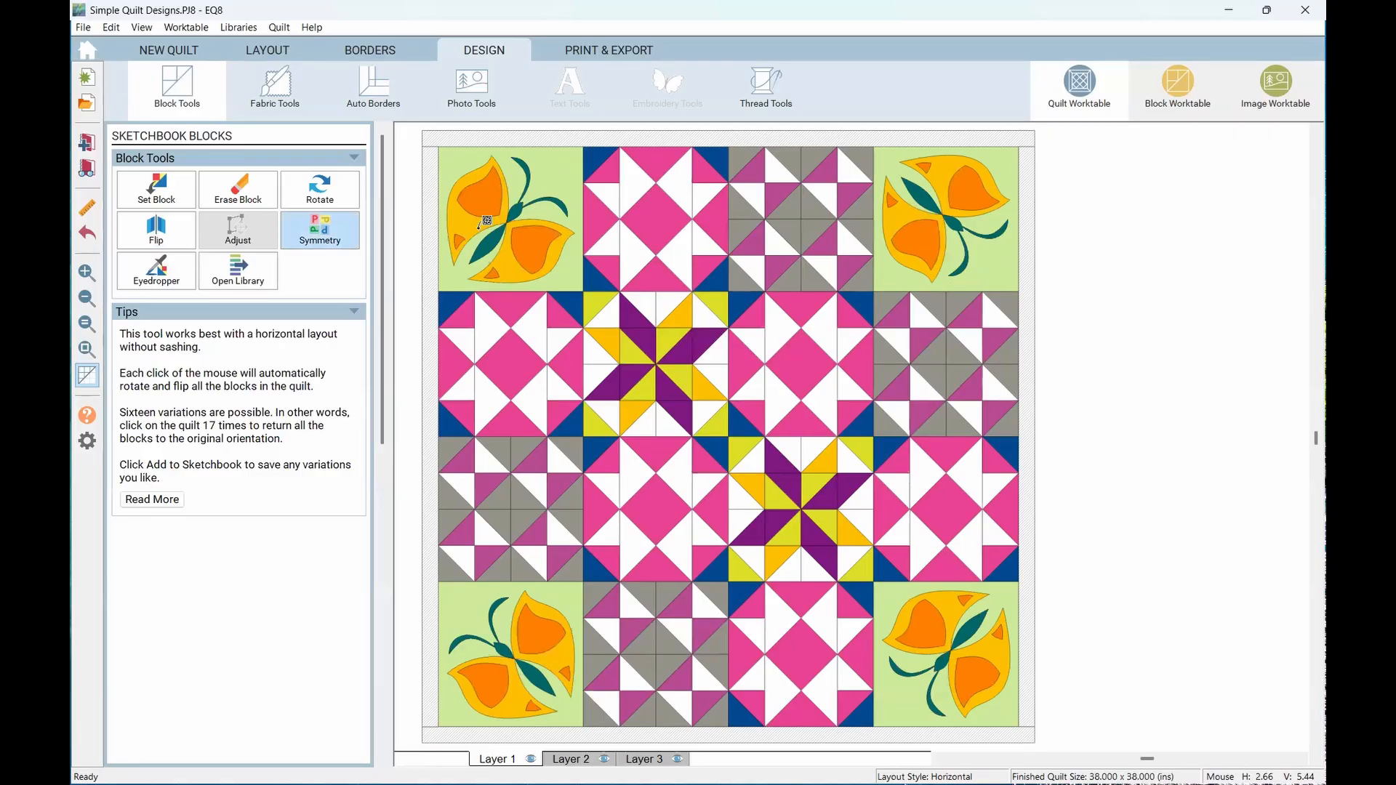
{"action": "left_click", "coordinate": [485, 221]}
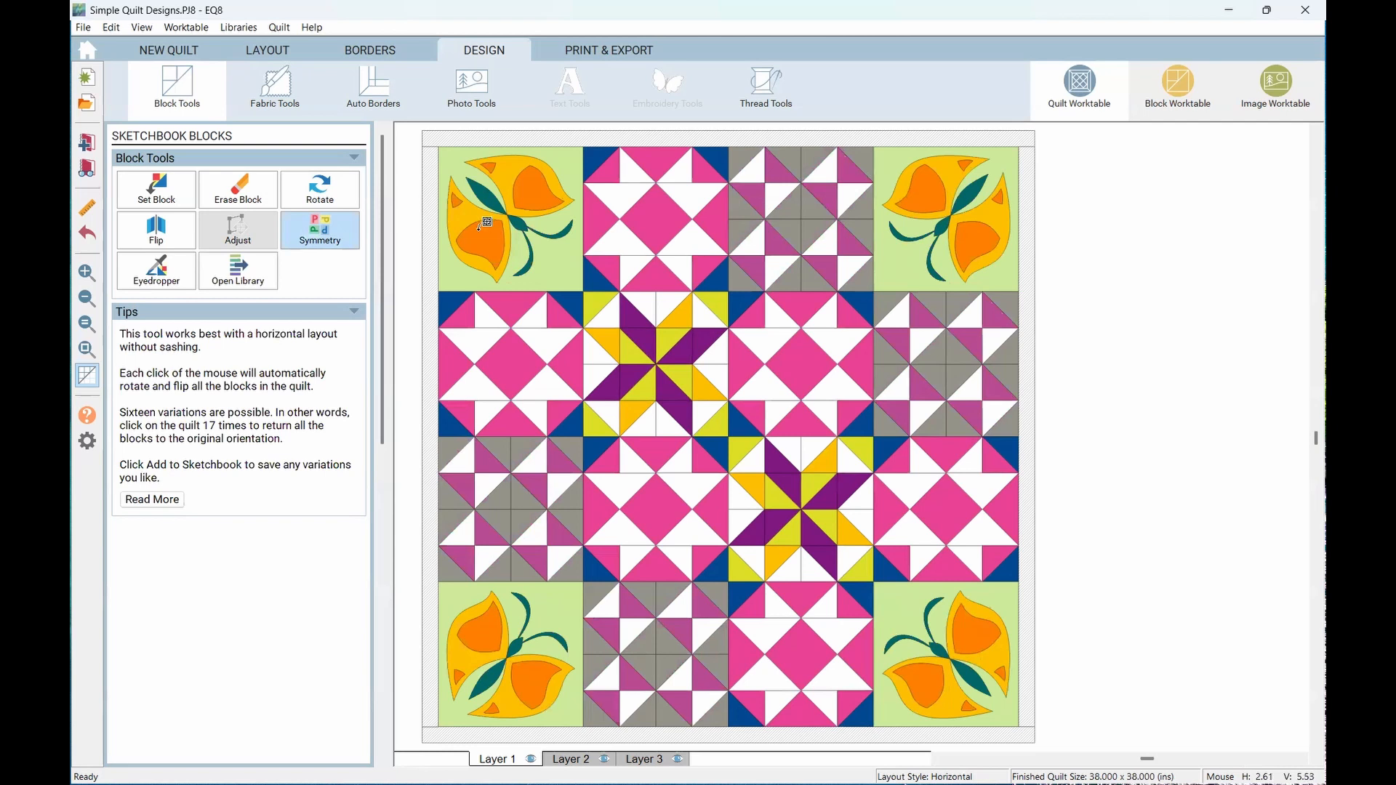
Advance the whole quilt by two further Symmetry variations to reorient the corner butterflies
{"action": "left_click", "coordinate": [485, 222]}
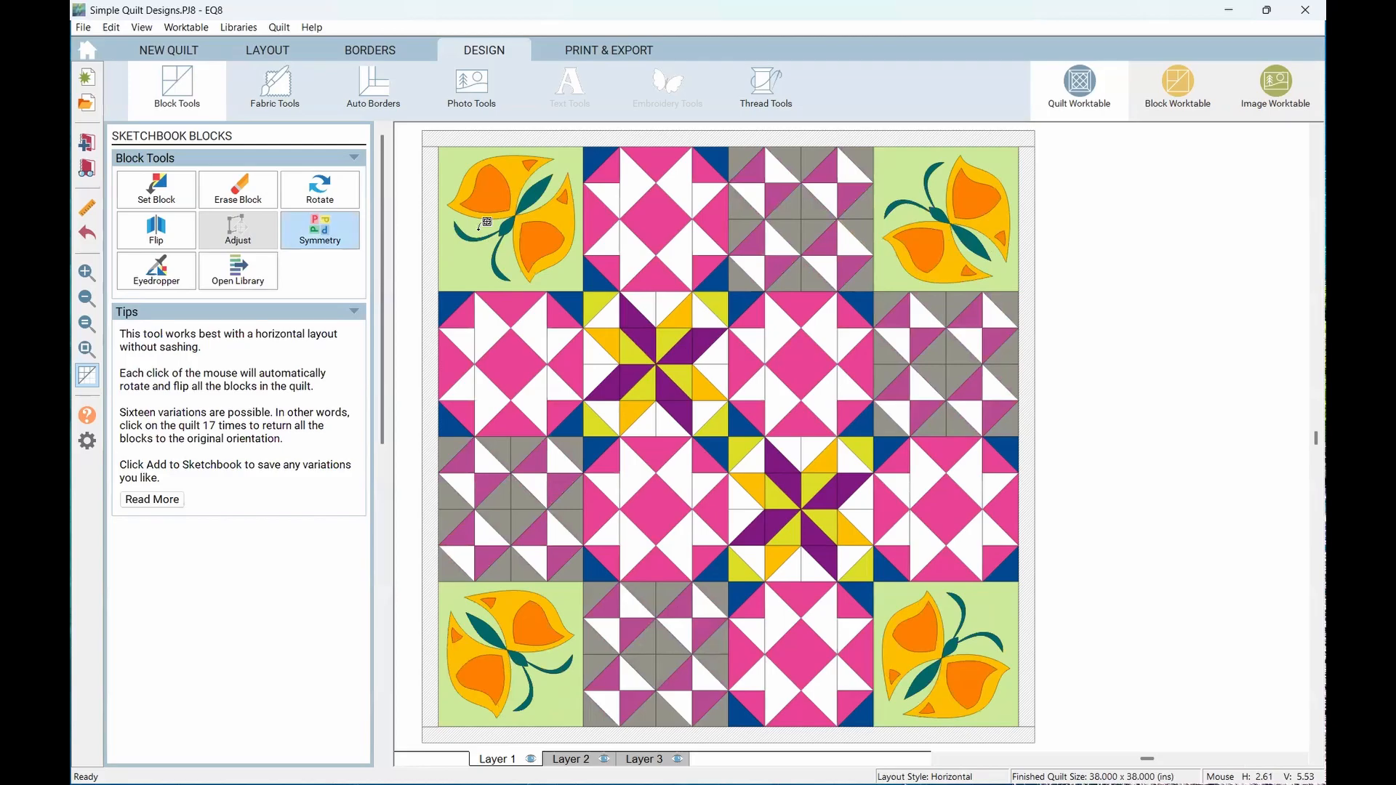
{"action": "left_click", "coordinate": [485, 222]}
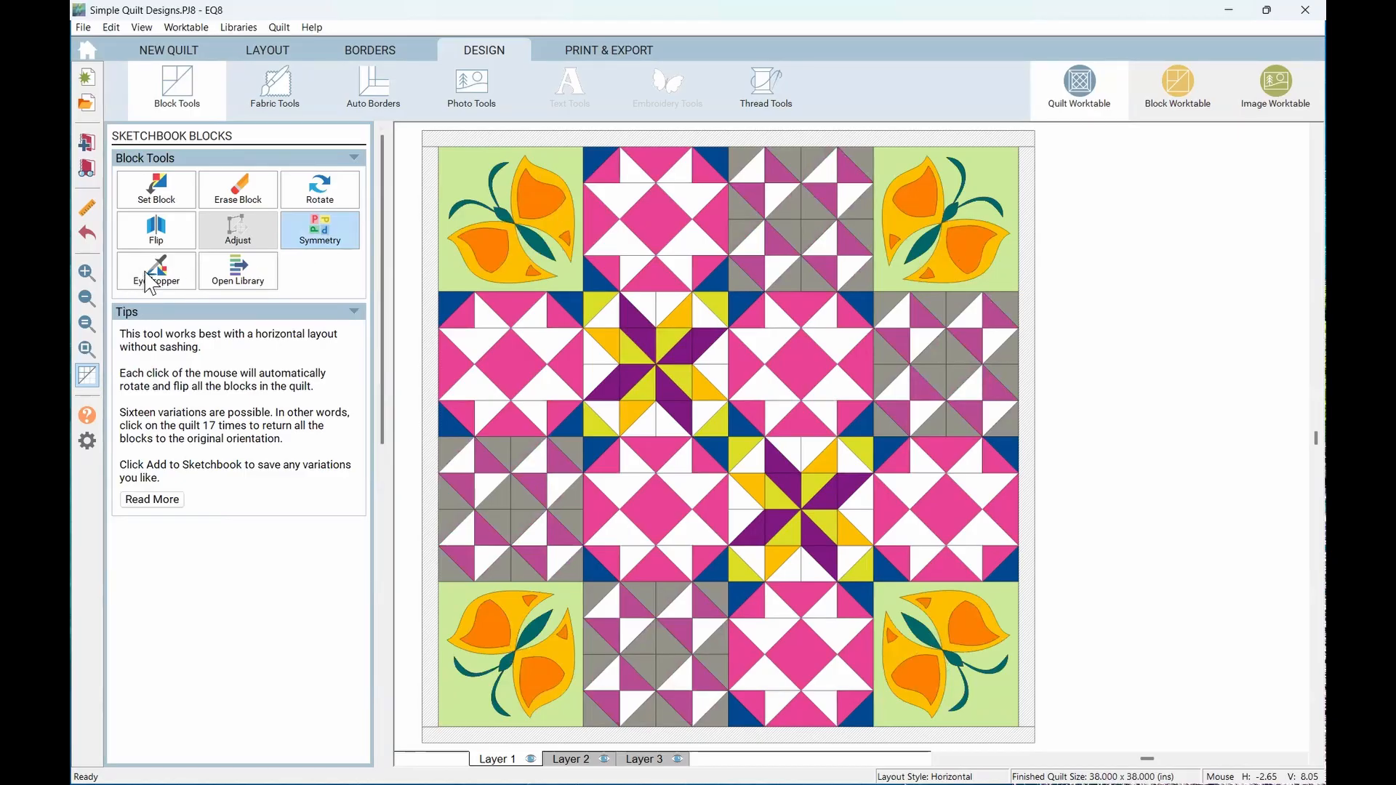
Try picking up the grey and purple block with the Eyedropper and setting it in the quilt's upper-left corner, and undo it
{"action": "left_click", "coordinate": [152, 281]}
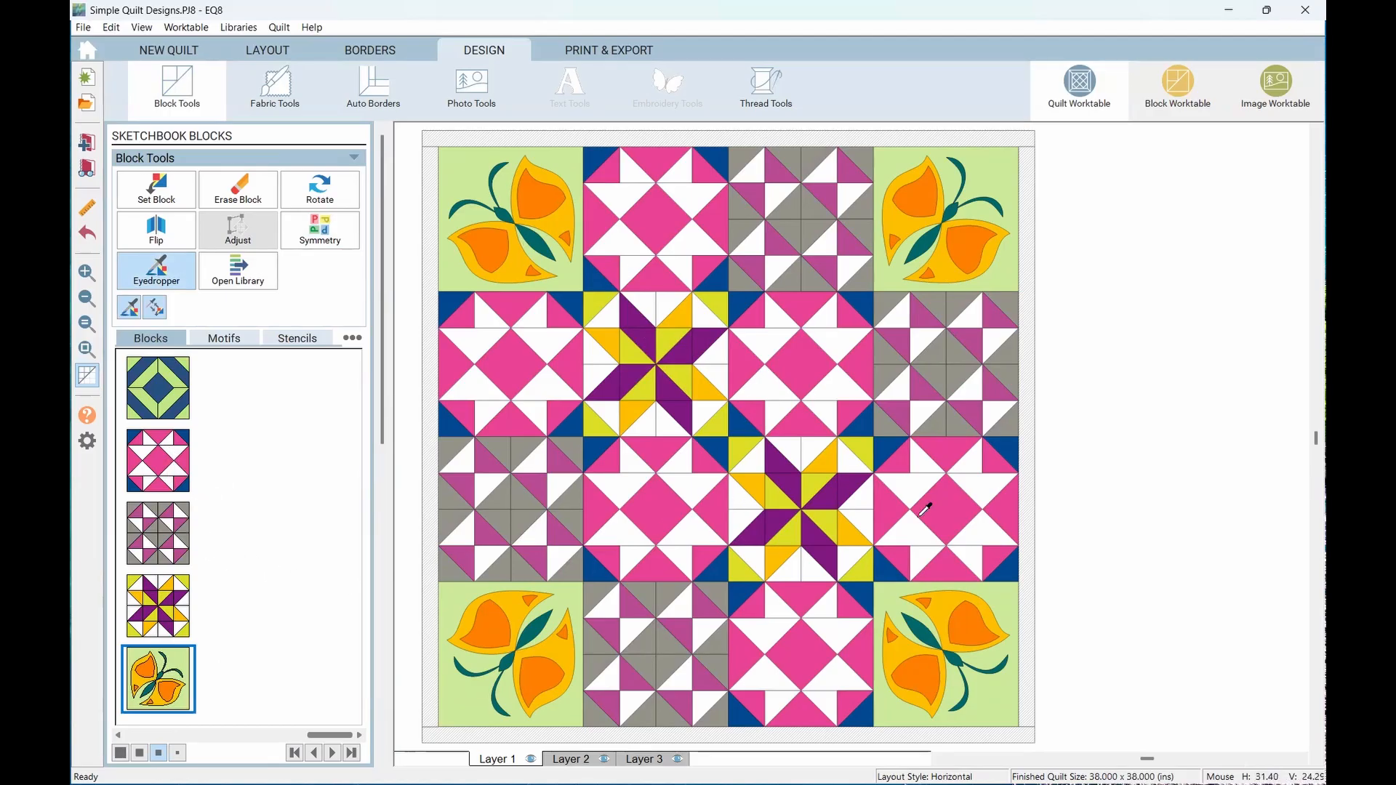
{"action": "left_click", "coordinate": [948, 366]}
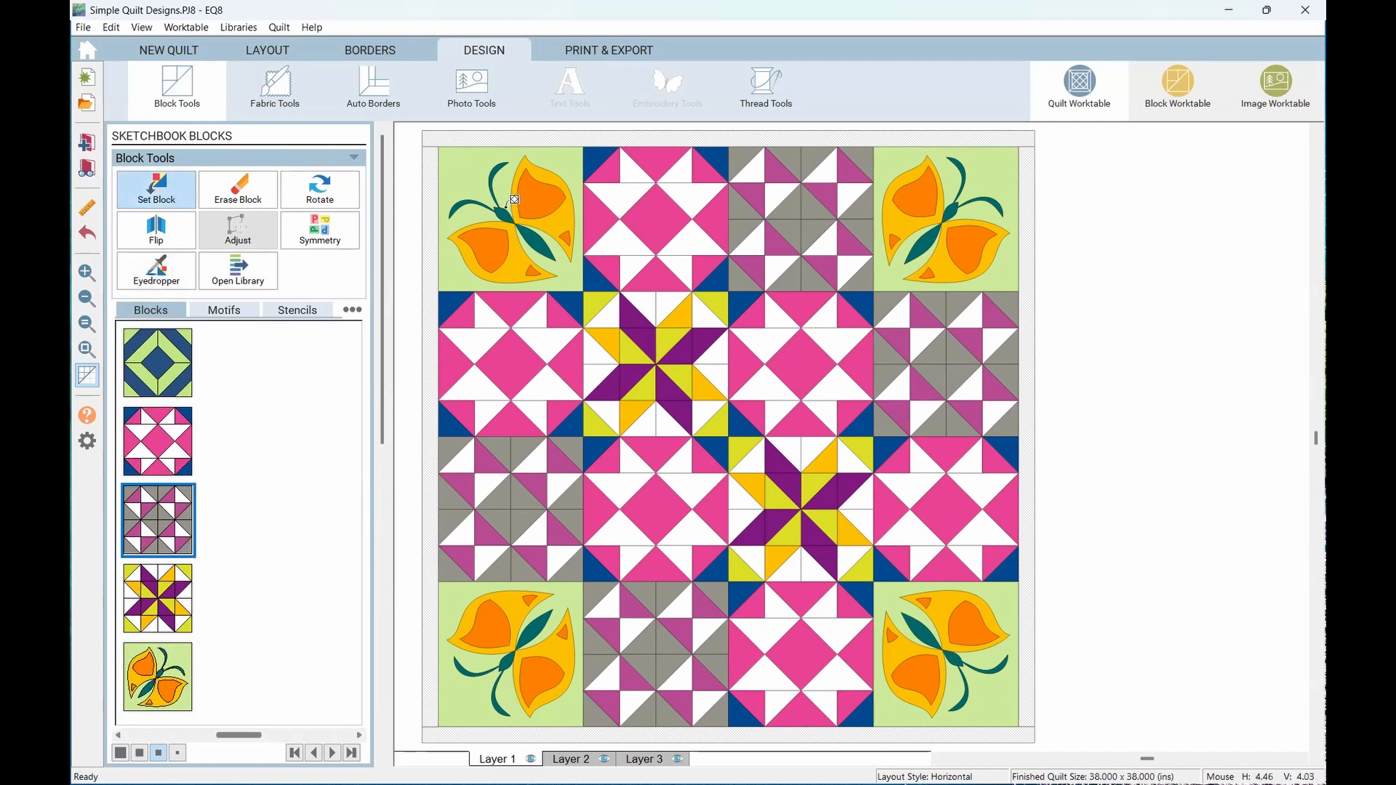
{"action": "left_click", "coordinate": [507, 205]}
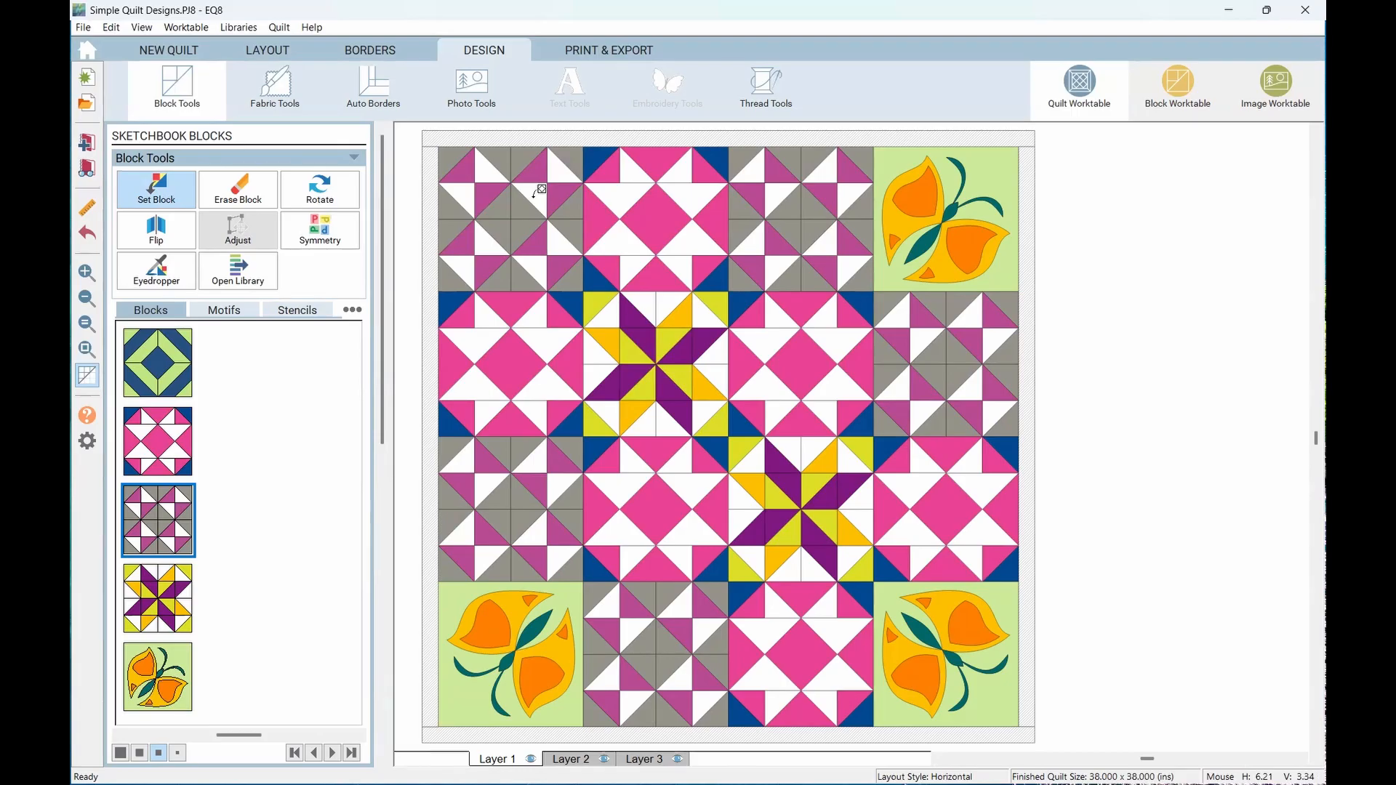
{"action": "key", "text": "ctrl+z"}
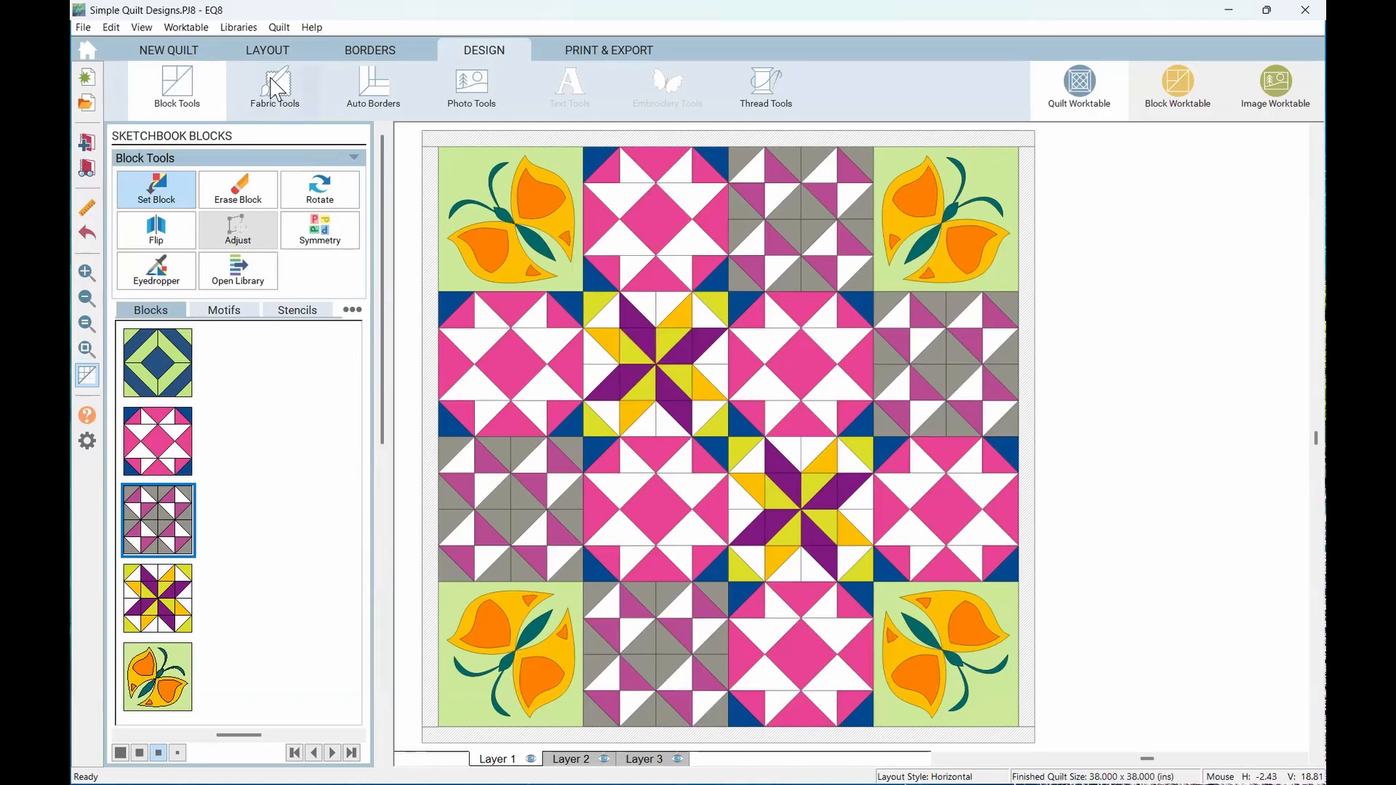
Browse the solid colors available in the sketchbook for recoloring the quilt, from the dark reds to the oranges and back
{"action": "left_click", "coordinate": [275, 88]}
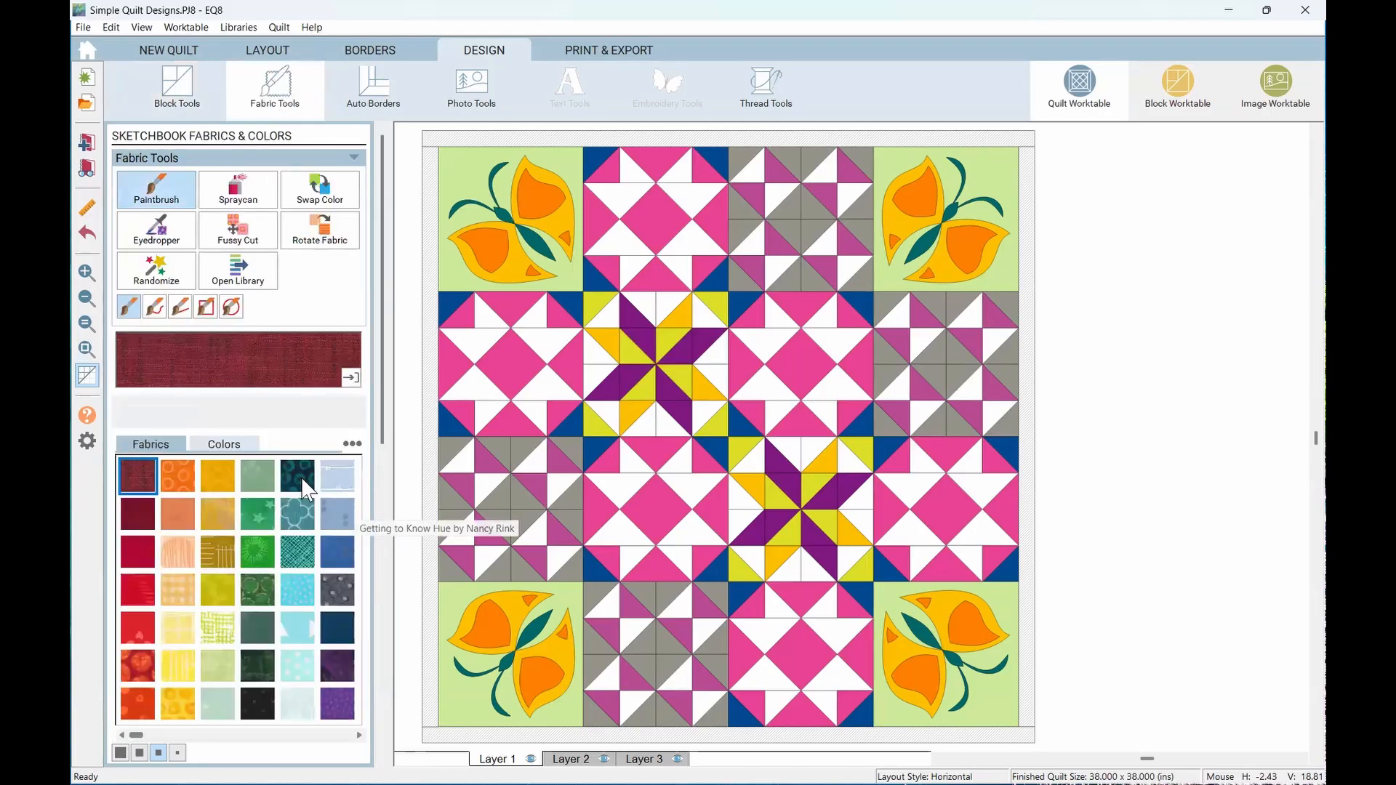
{"action": "left_click", "coordinate": [227, 452]}
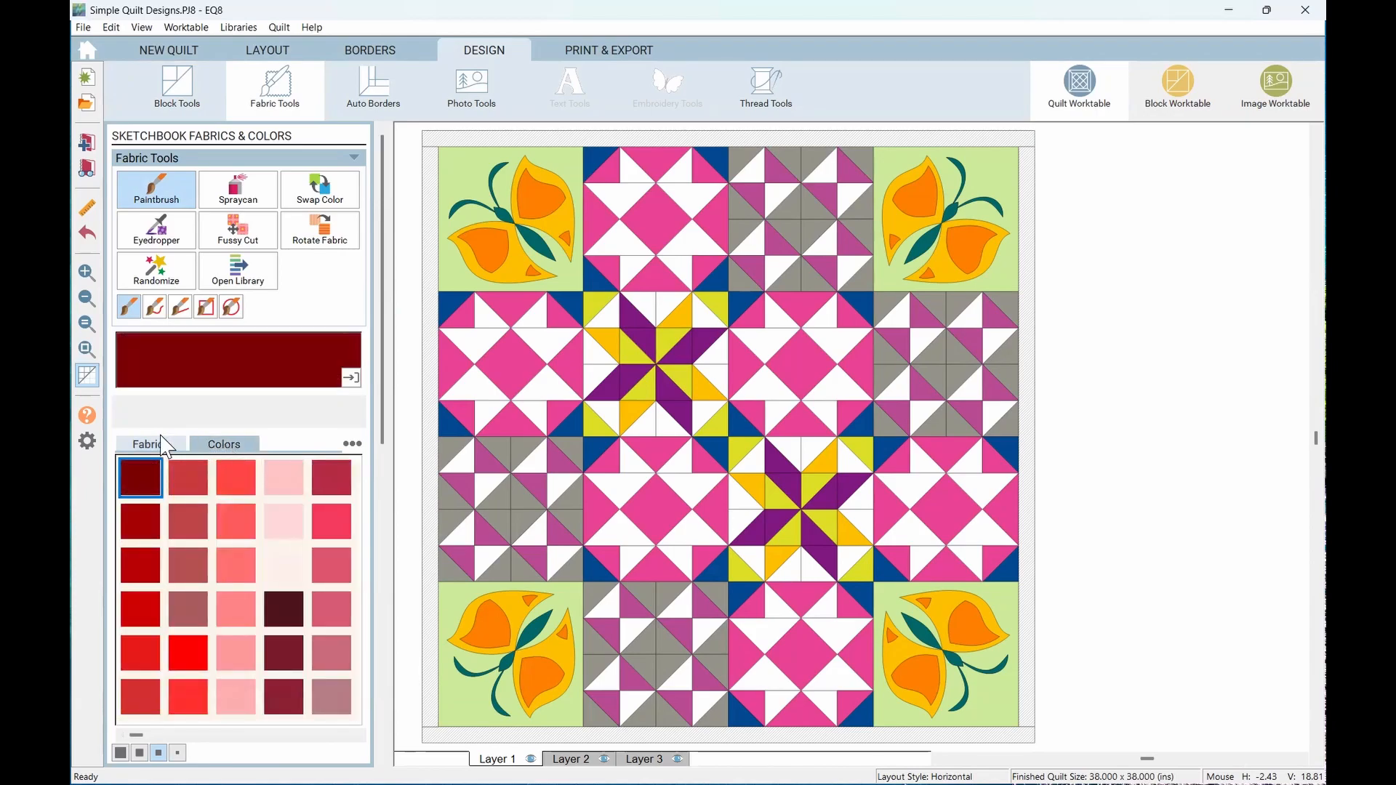
{"action": "left_click", "coordinate": [317, 736]}
{"action": "left_click", "coordinate": [318, 735]}
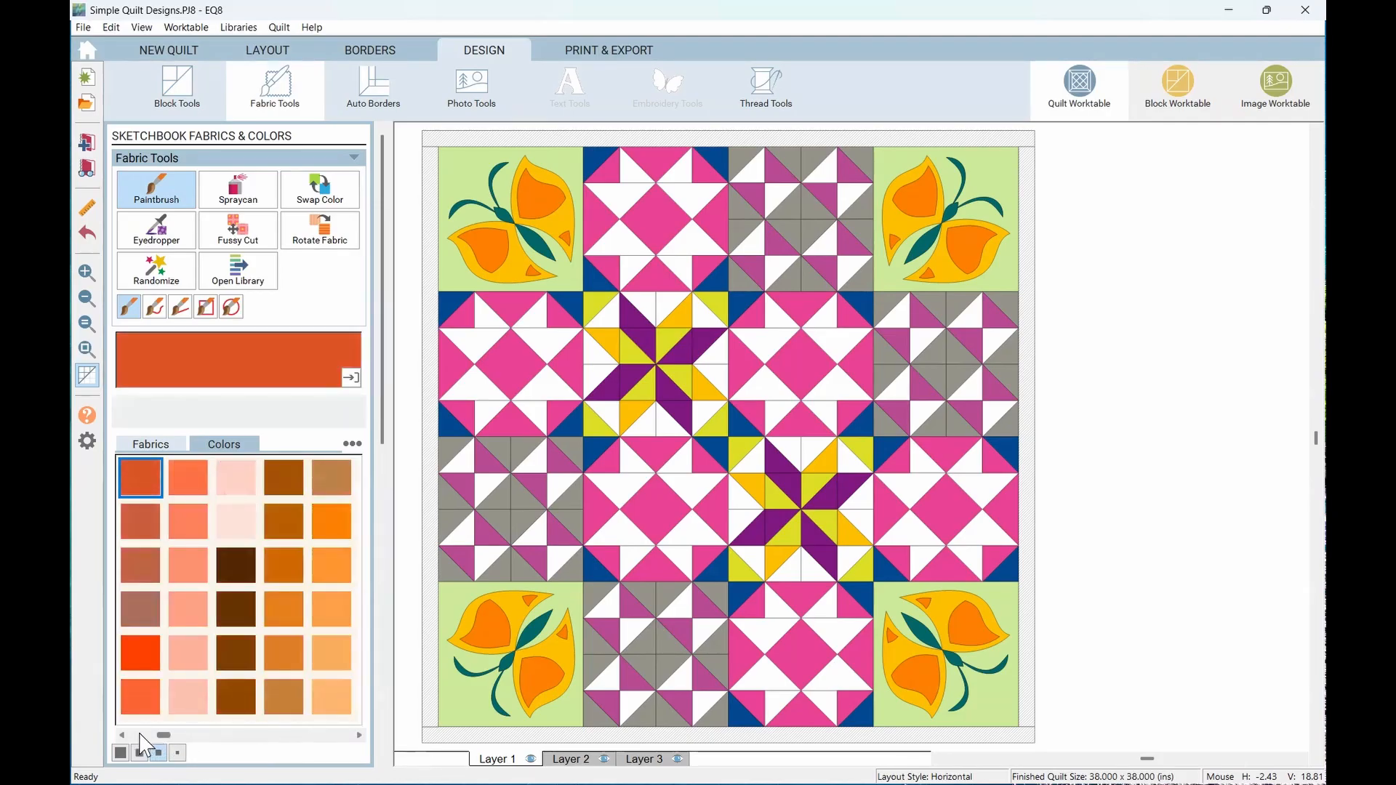
{"action": "left_click", "coordinate": [137, 736]}
{"action": "left_click", "coordinate": [138, 736]}
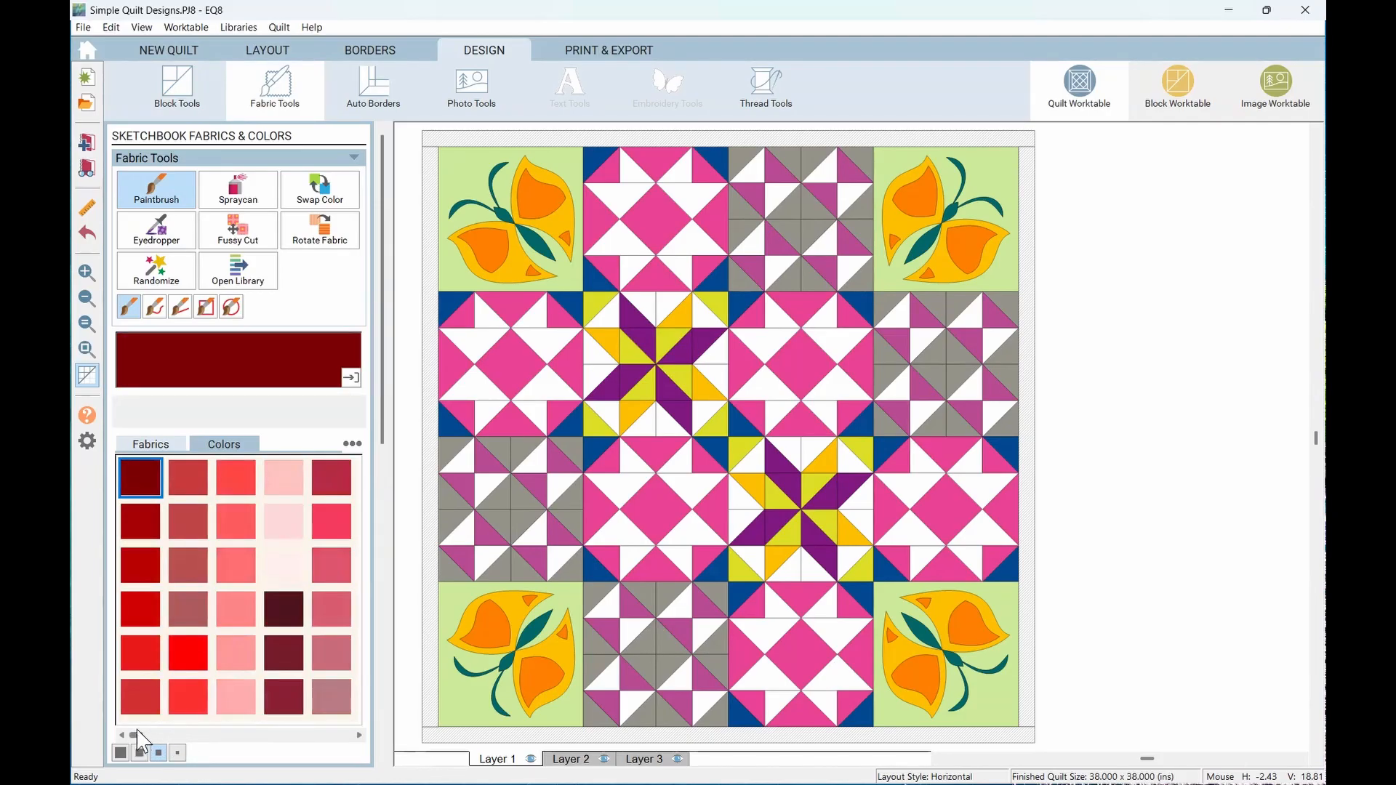
Swap the solid orange of the butterflies' inner wing patches for the orange Basic Circle Dot fabric throughout the quilt
{"action": "left_click", "coordinate": [168, 443]}
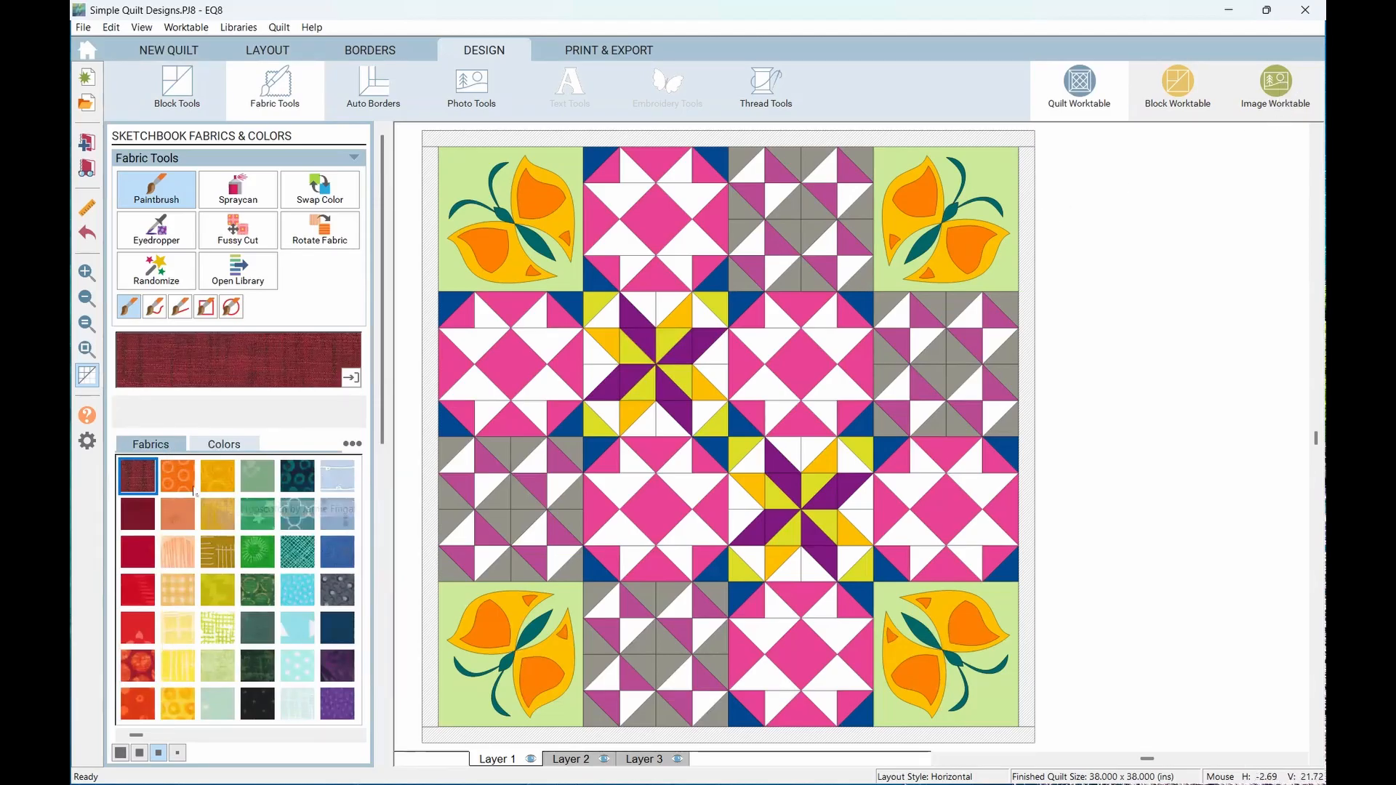
{"action": "left_click", "coordinate": [183, 473]}
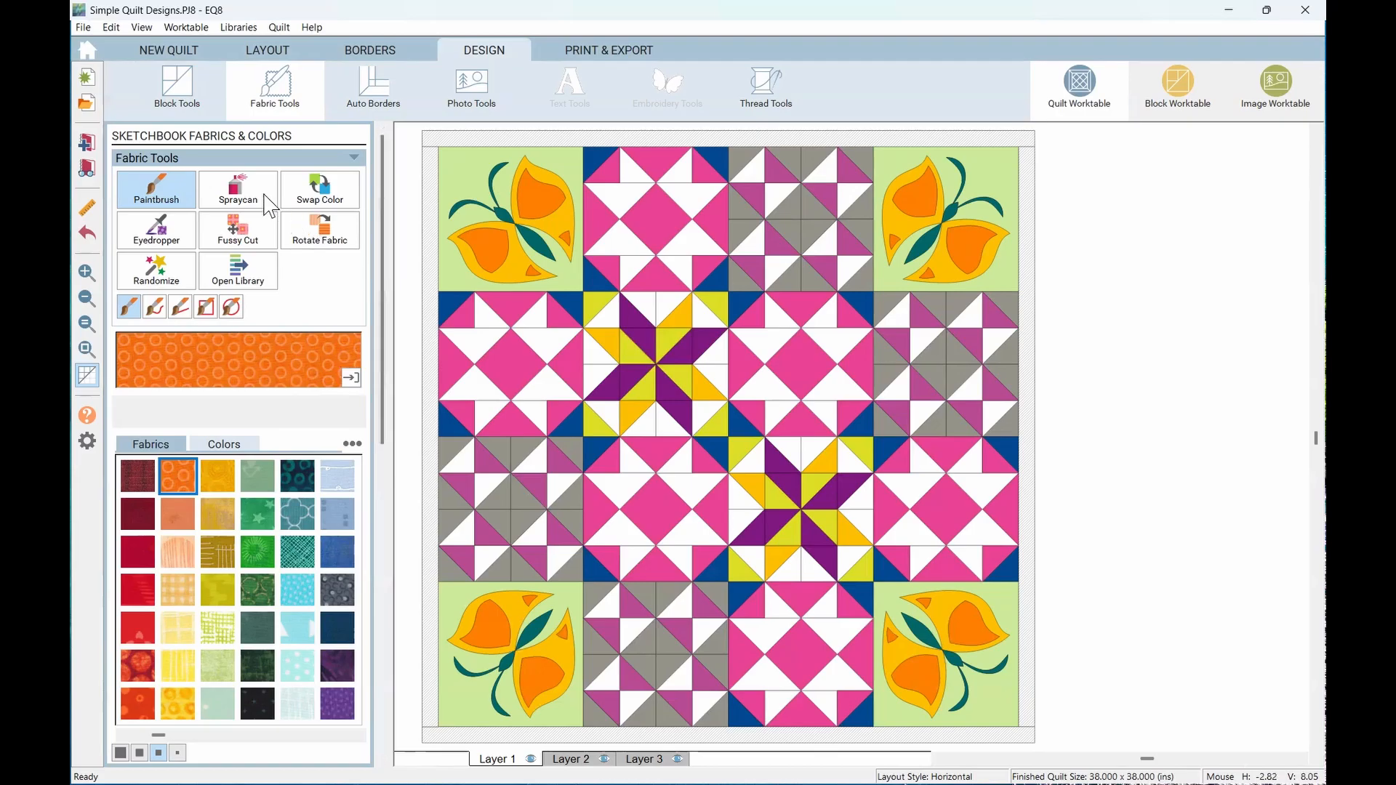
{"action": "left_click", "coordinate": [323, 194]}
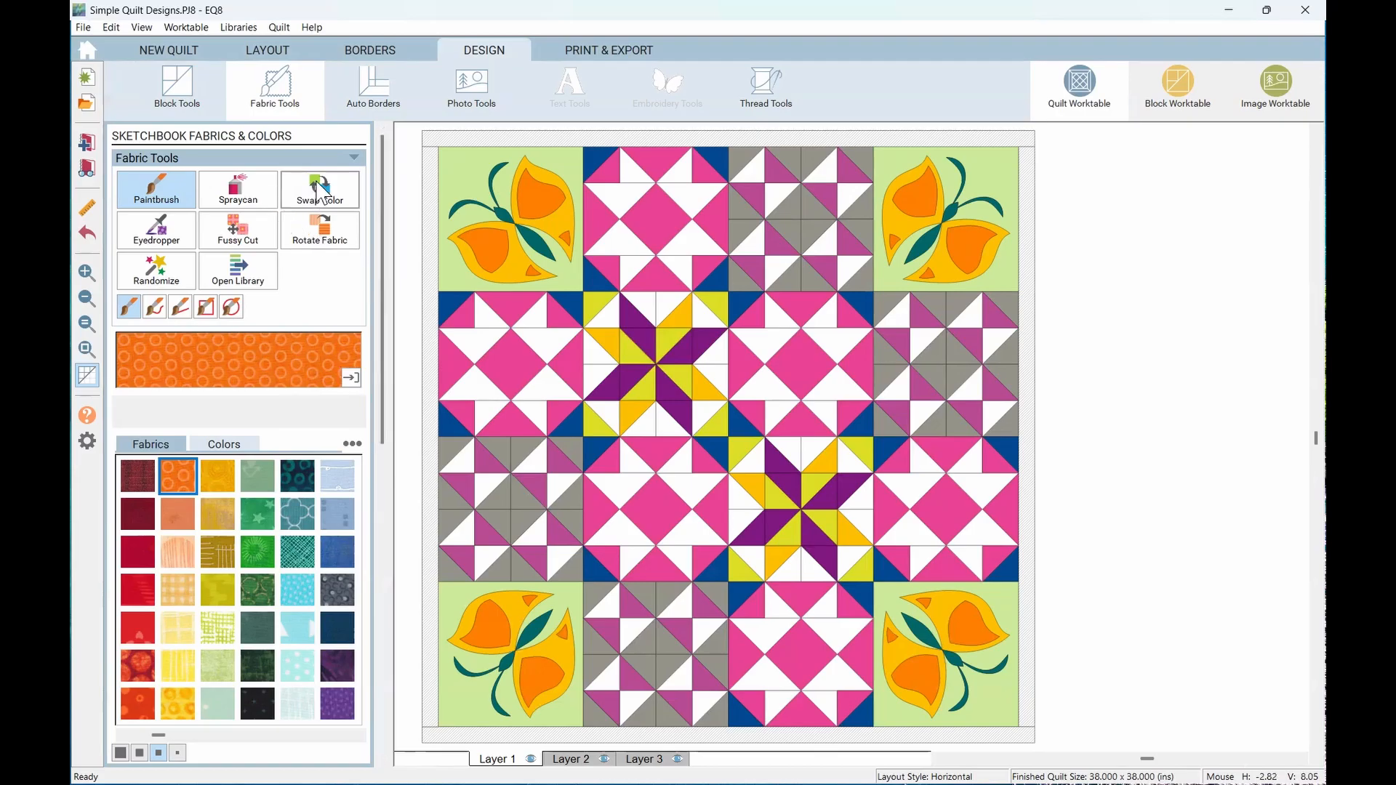
{"action": "left_click", "coordinate": [493, 238]}
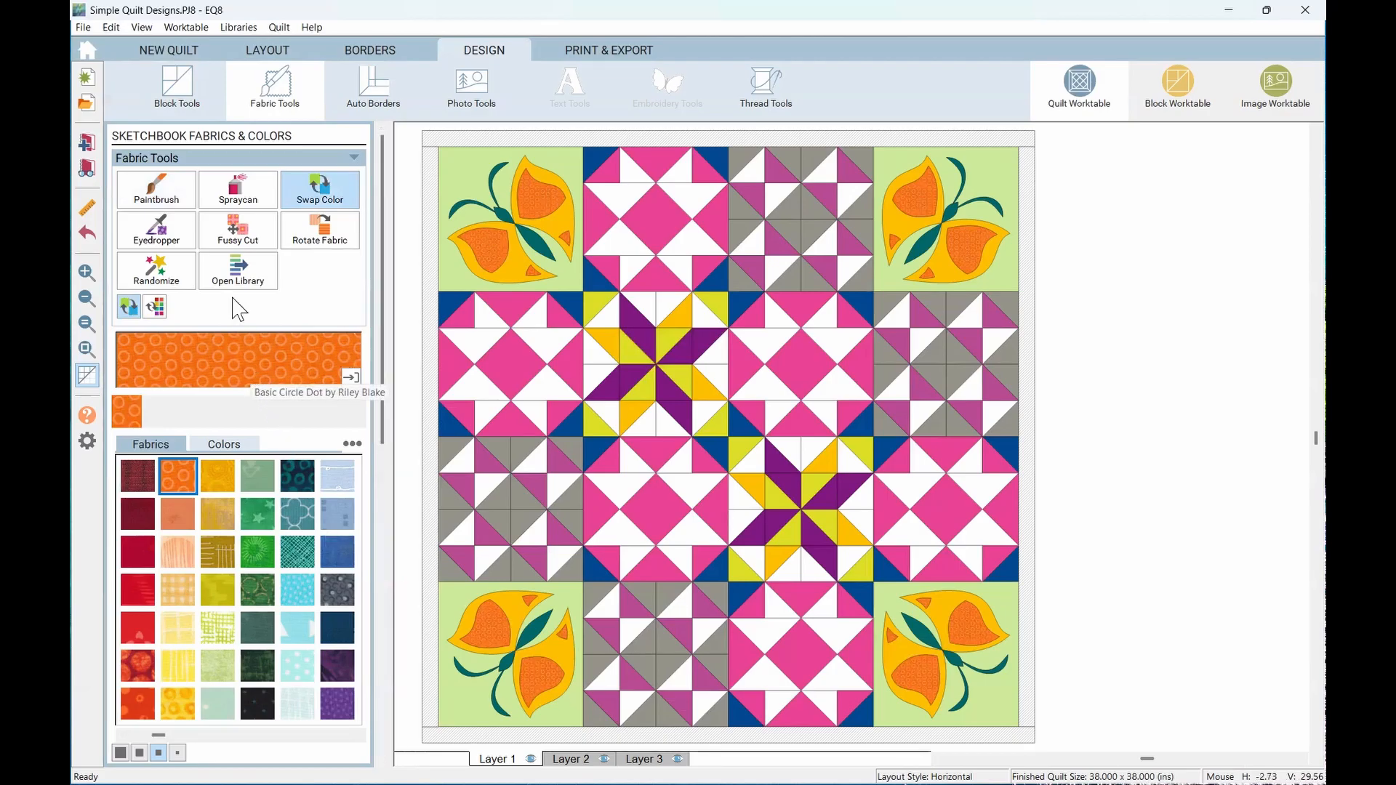
Try the Spraycan with the orange dot fabric on the pink patches of three pink-and-blue blocks, and undo all three changes
{"action": "left_click", "coordinate": [241, 194]}
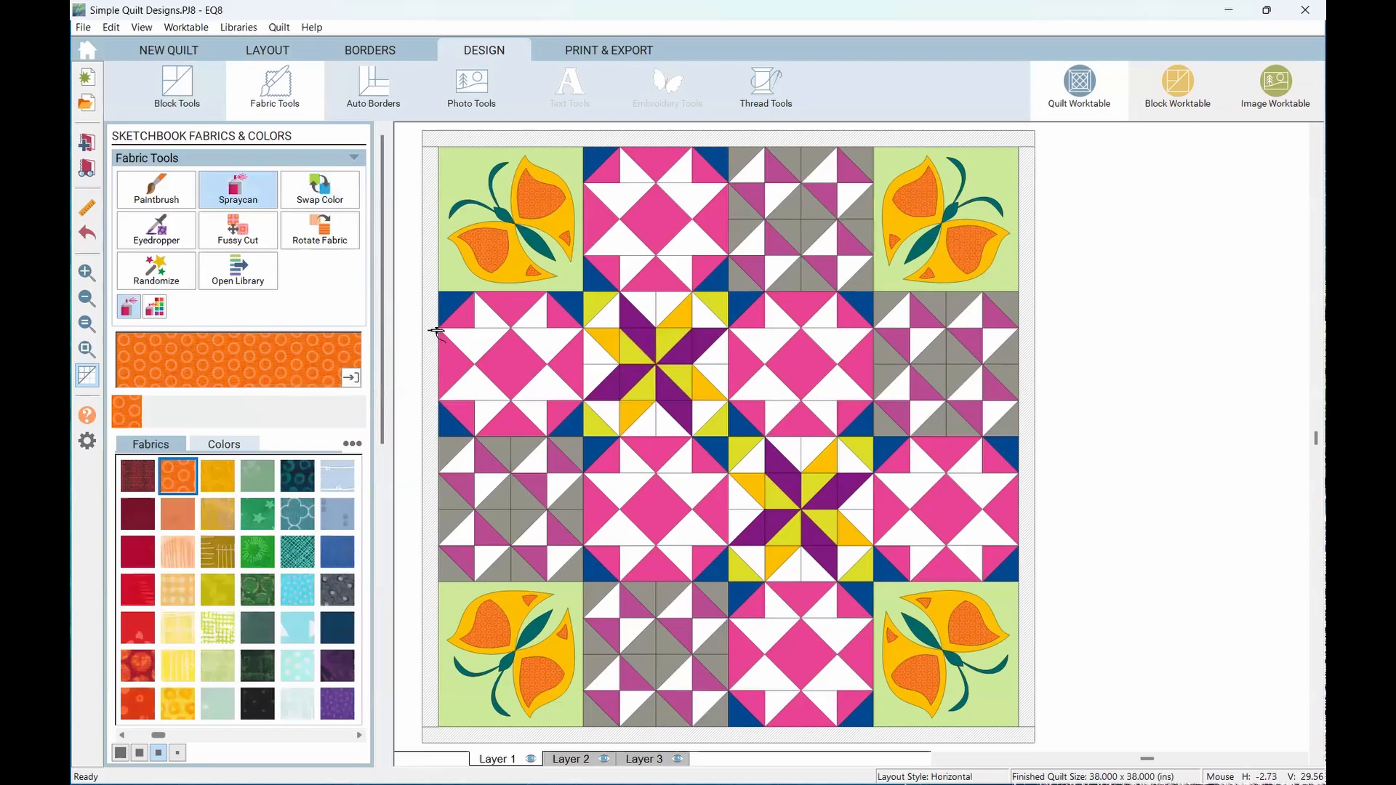
{"action": "left_click", "coordinate": [805, 364]}
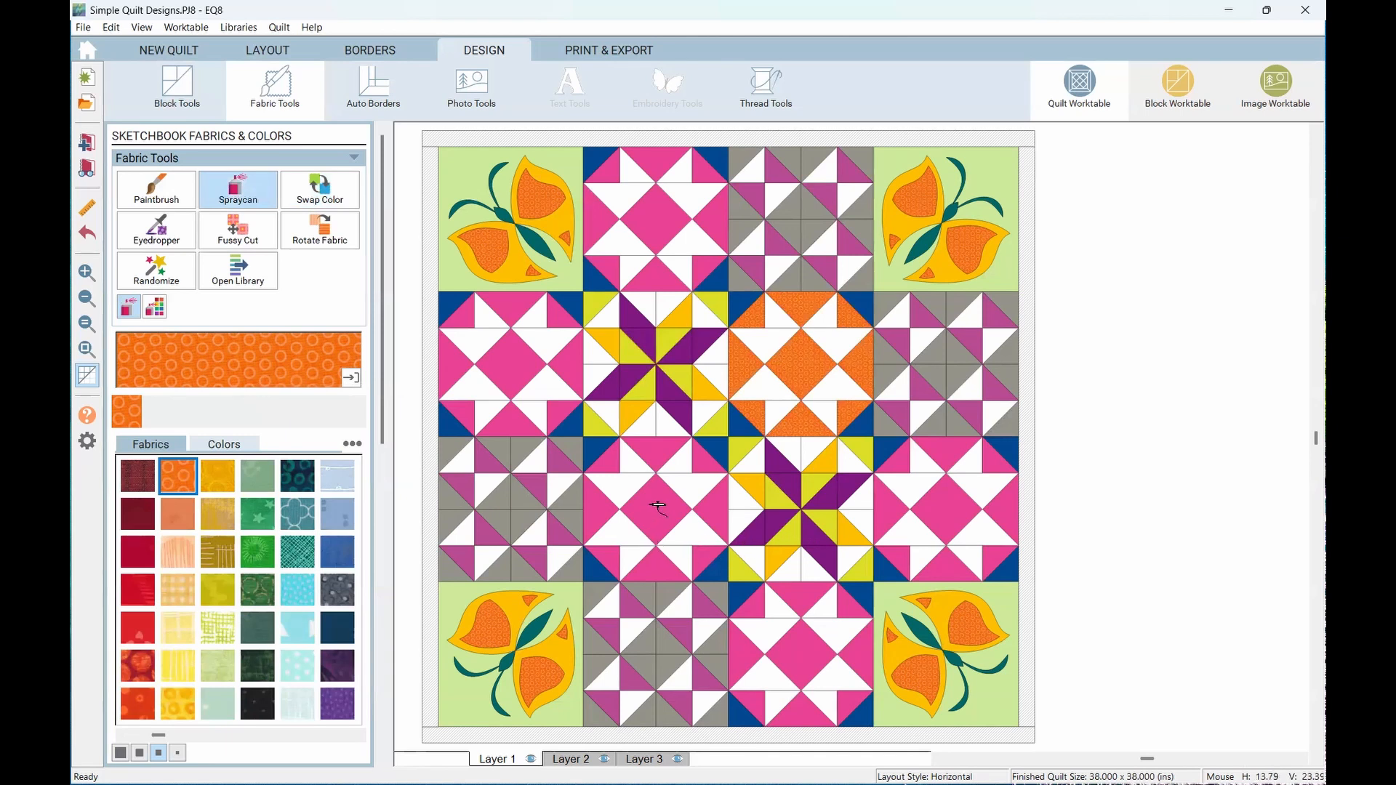
{"action": "left_click", "coordinate": [658, 509]}
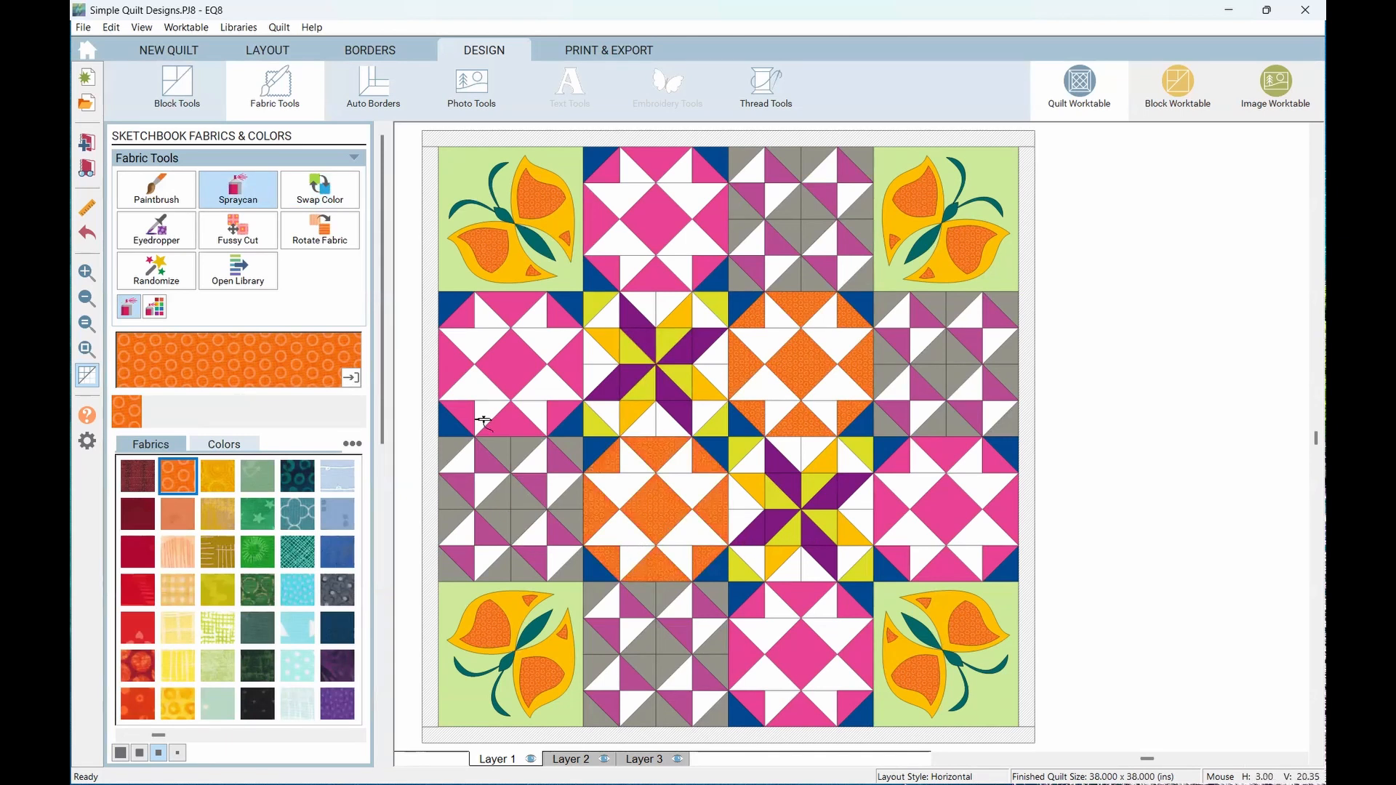
{"action": "left_click", "coordinate": [508, 366]}
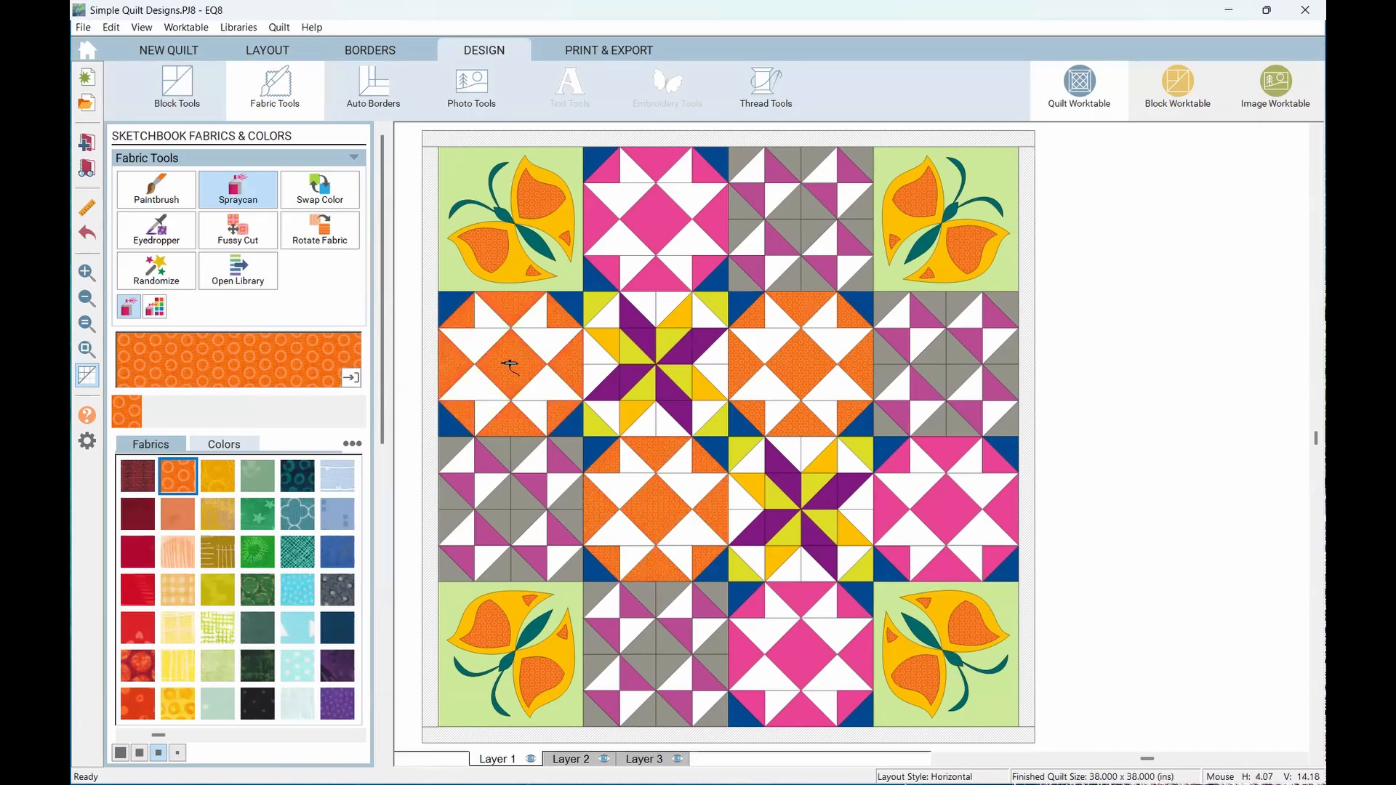
{"action": "key", "text": "ctrl+z"}
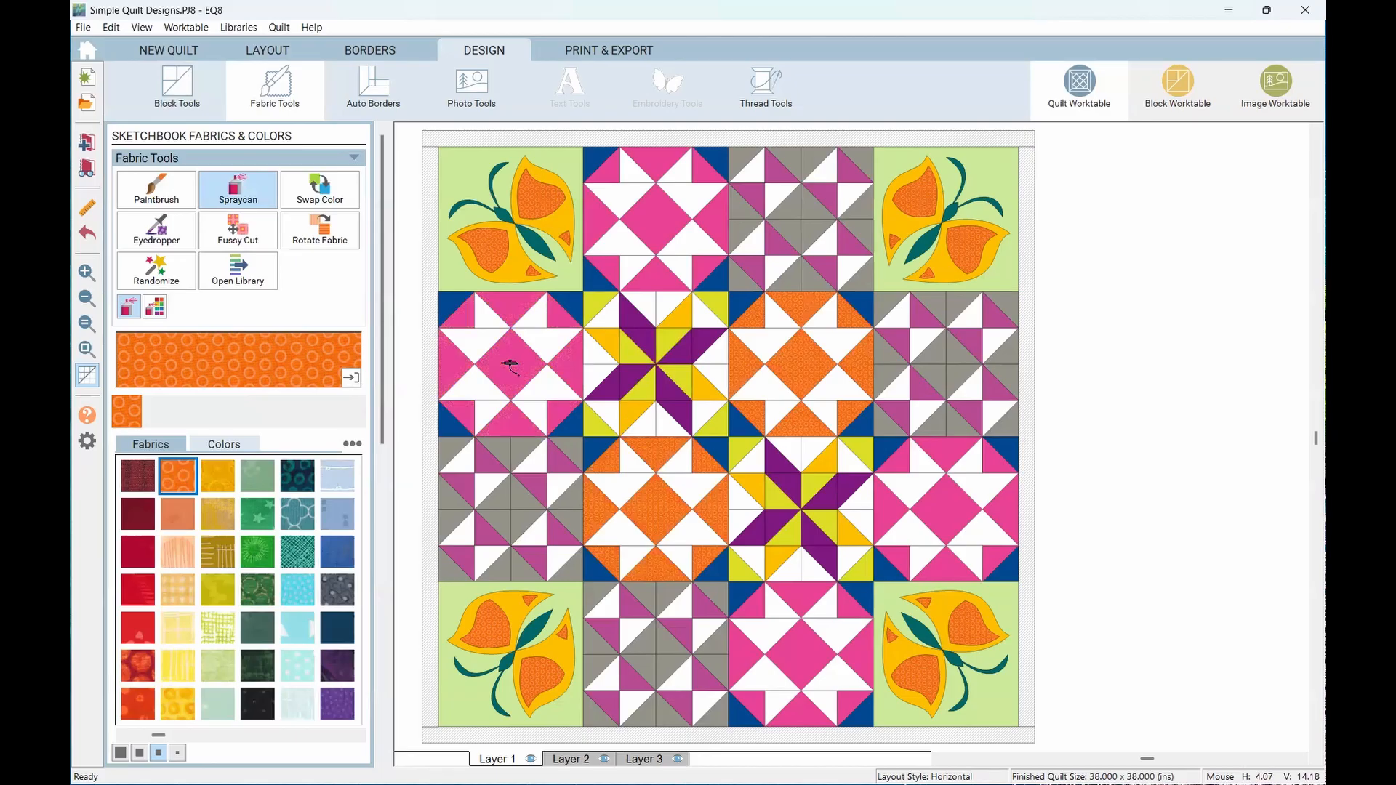
{"action": "key", "text": "ctrl+z"}
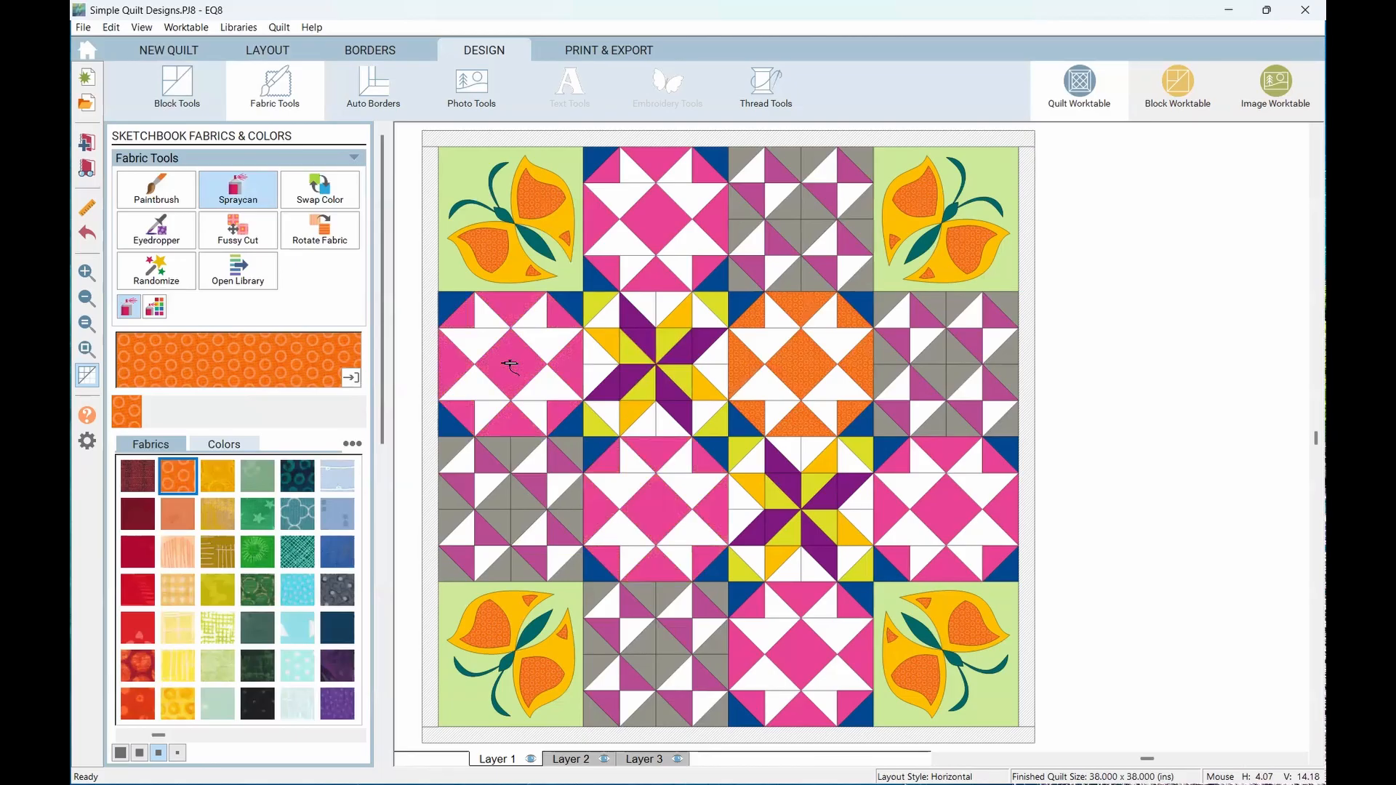
{"action": "key", "text": "ctrl+z"}
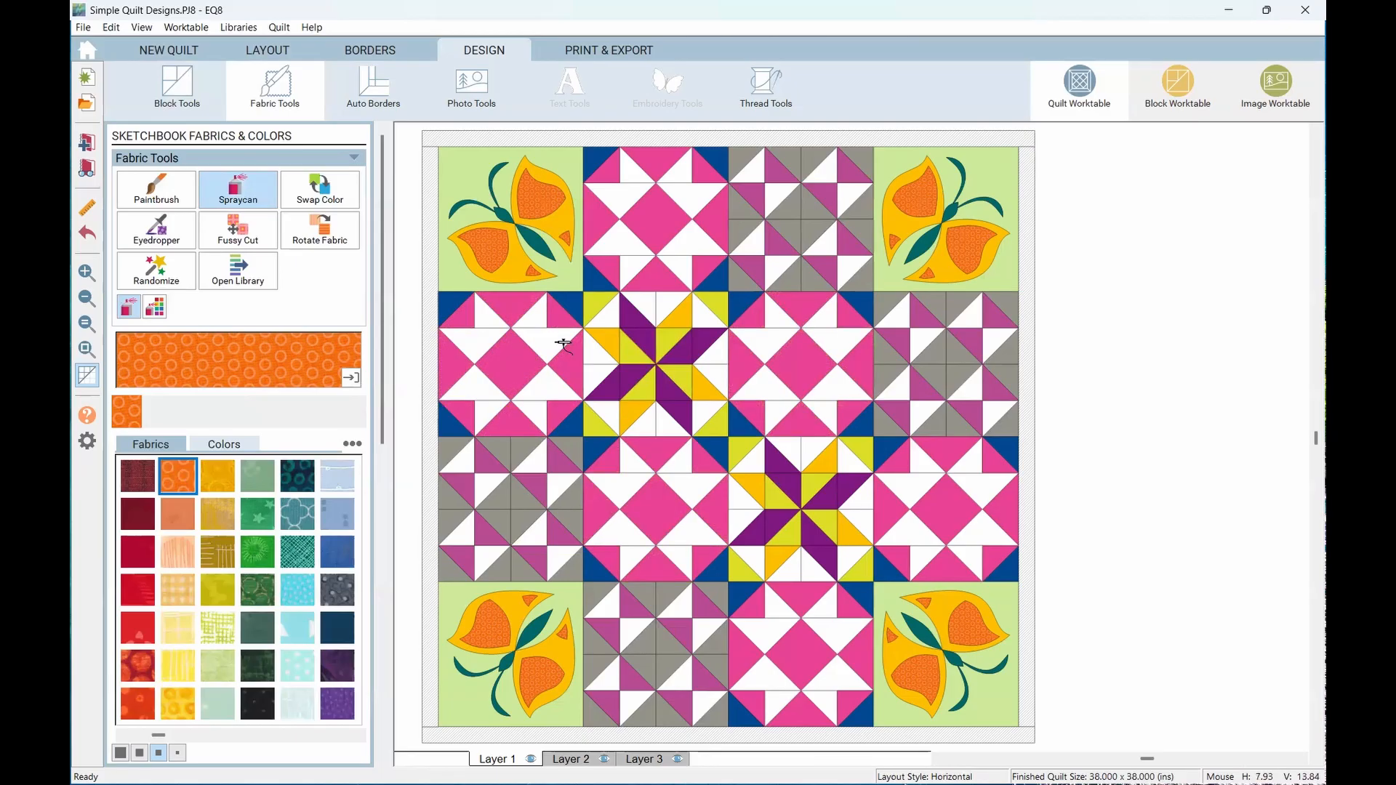
Try painting only the center diamonds of the two second-row pink blocks with the orange dot fabric, and undo both
{"action": "left_click", "coordinate": [155, 190]}
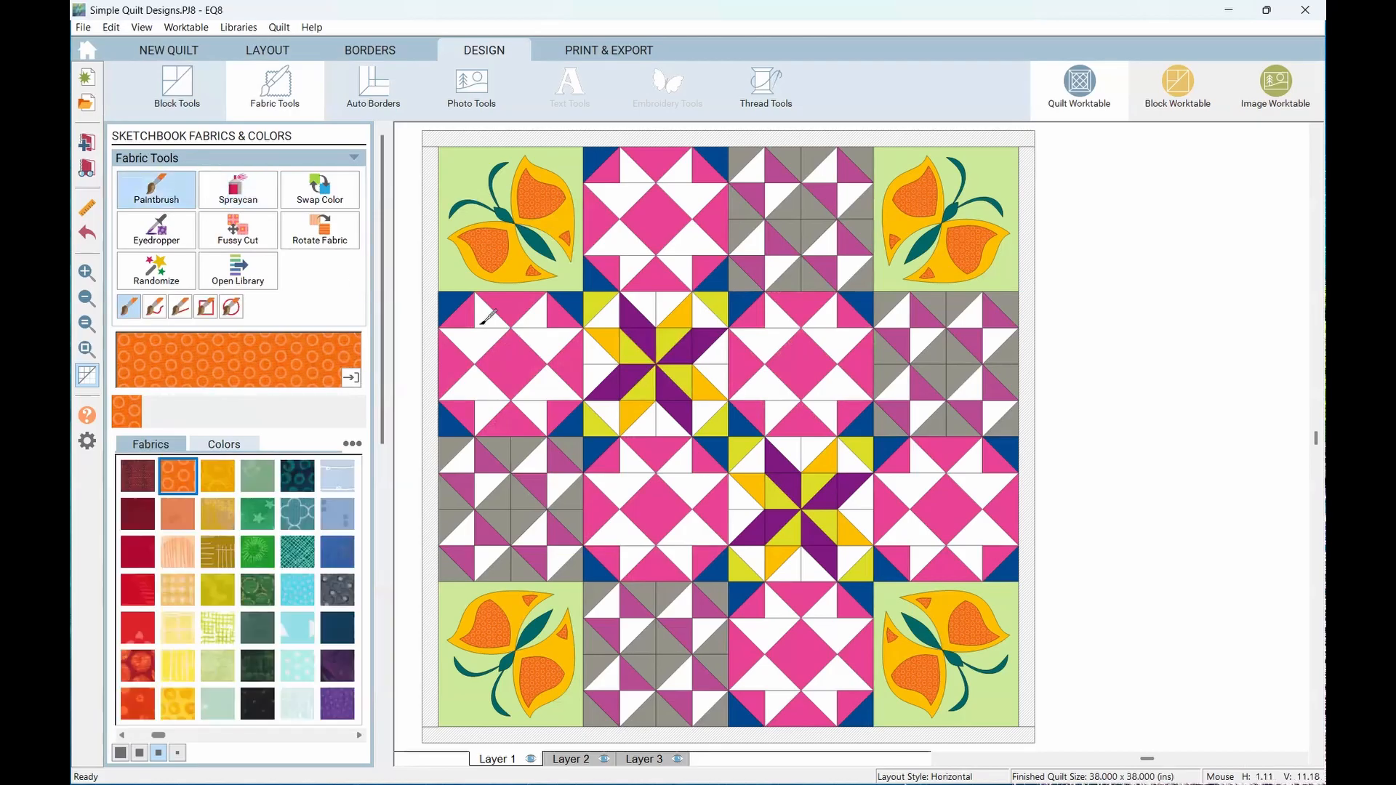
{"action": "left_click", "coordinate": [510, 362]}
{"action": "left_click", "coordinate": [811, 368]}
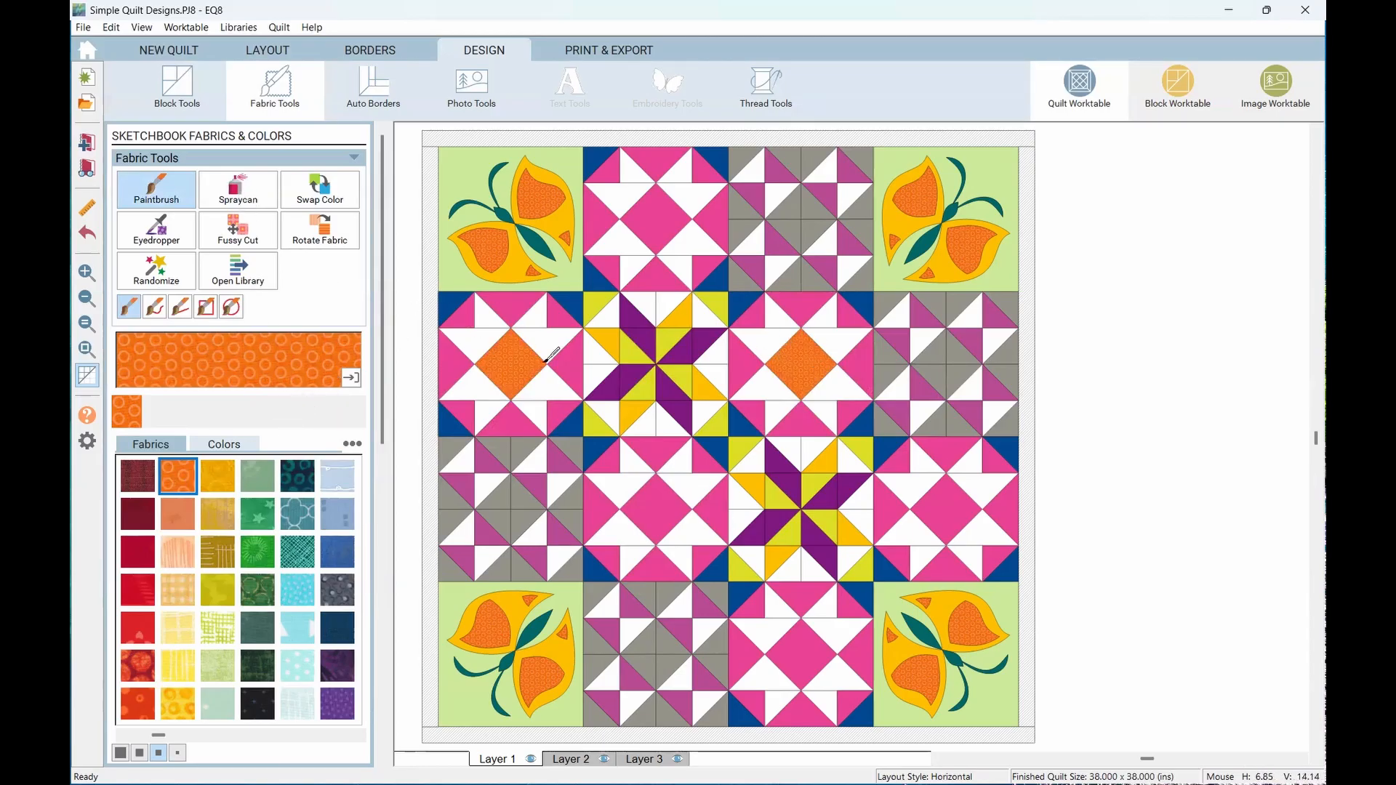
{"action": "key", "text": "ctrl+z"}
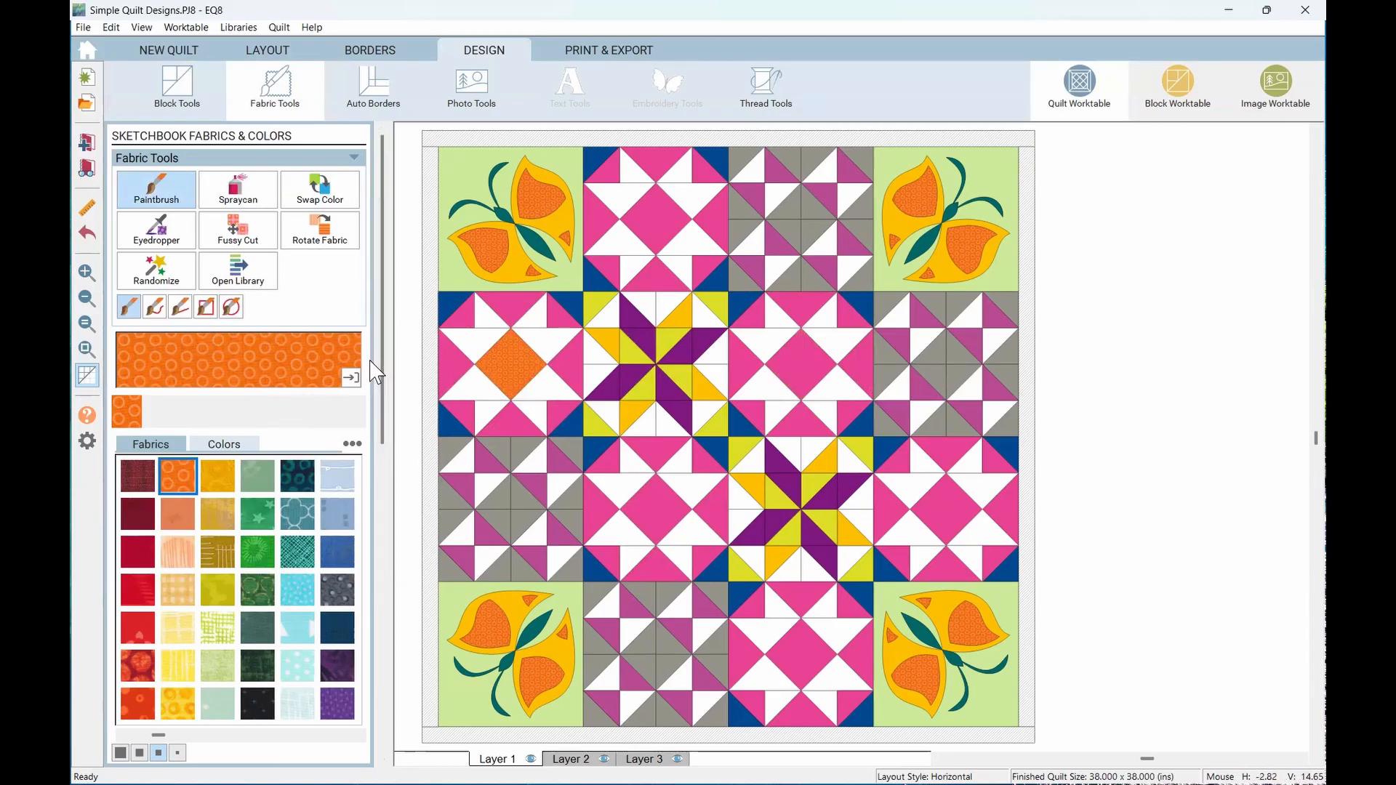
{"action": "key", "text": "ctrl+z"}
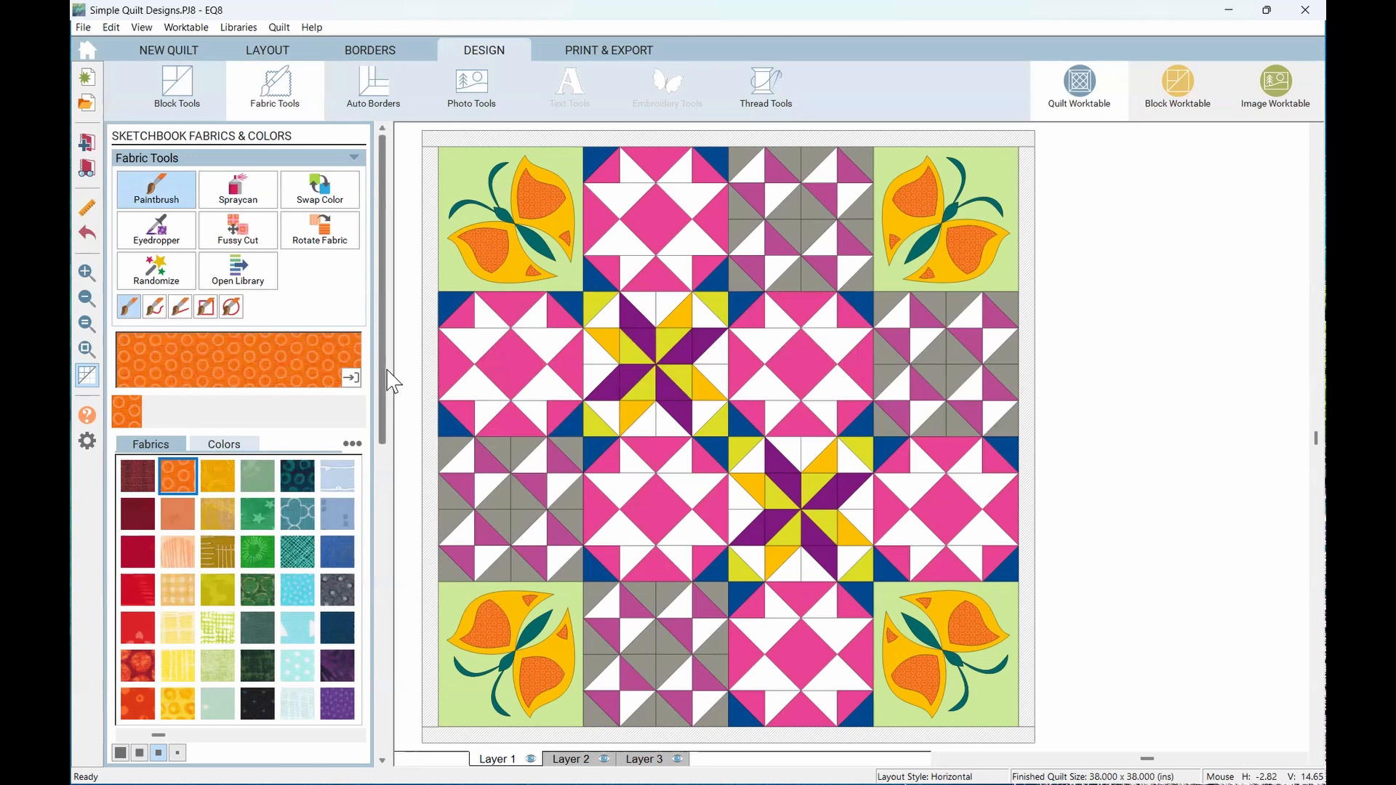
Try spraying orange dot fabric over the second-row third block's pink patches and the neighboring star's yellow-green patches, and undo both
{"action": "left_click", "coordinate": [169, 238]}
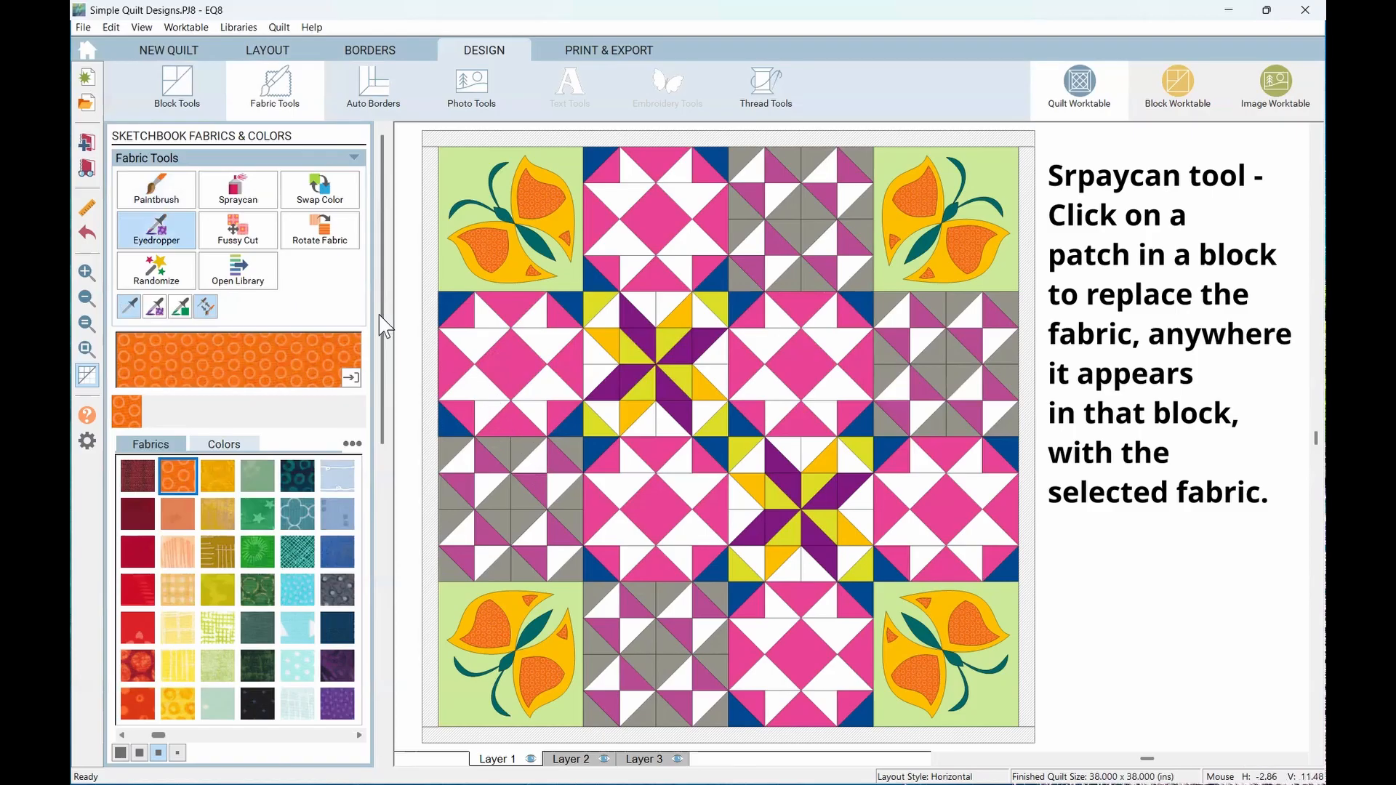
{"action": "left_click", "coordinate": [249, 195]}
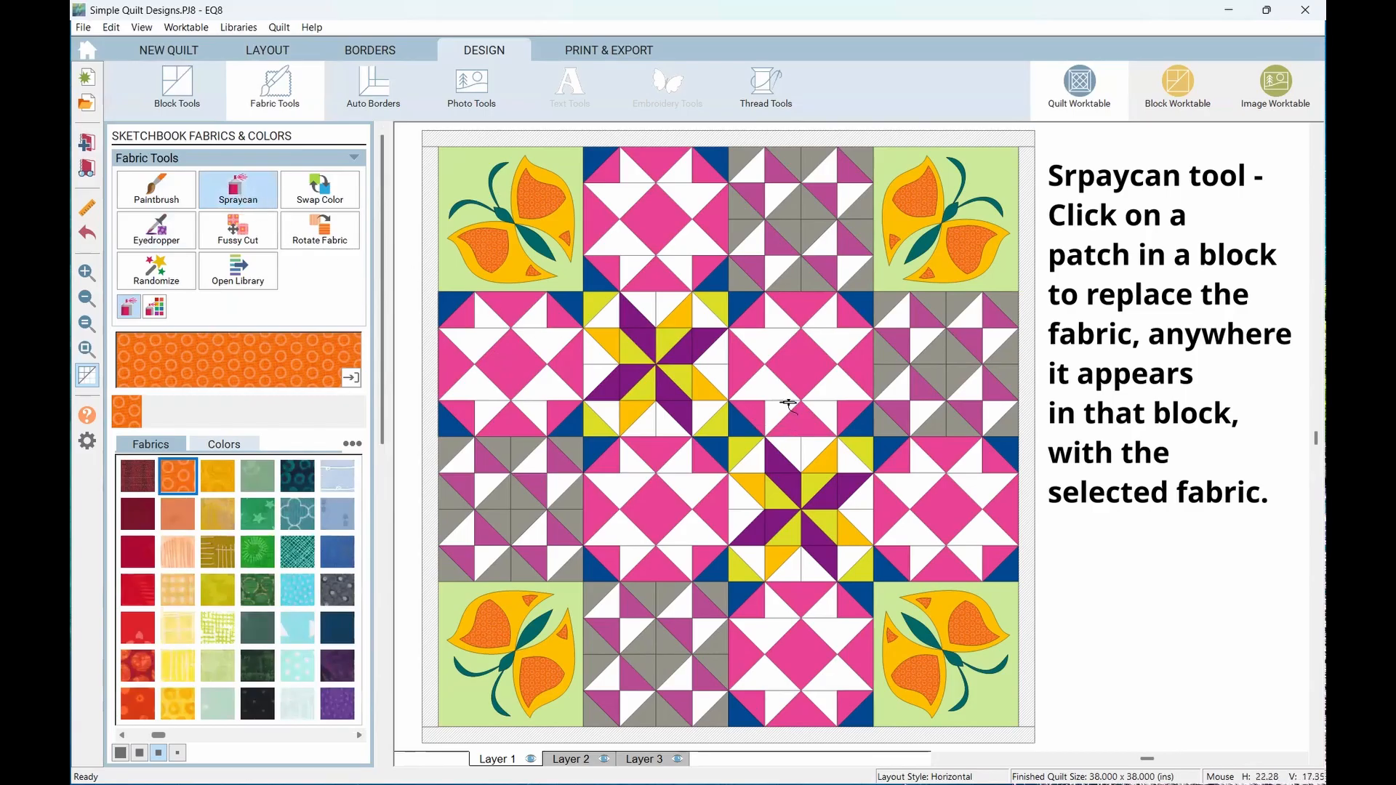
{"action": "left_click", "coordinate": [809, 363]}
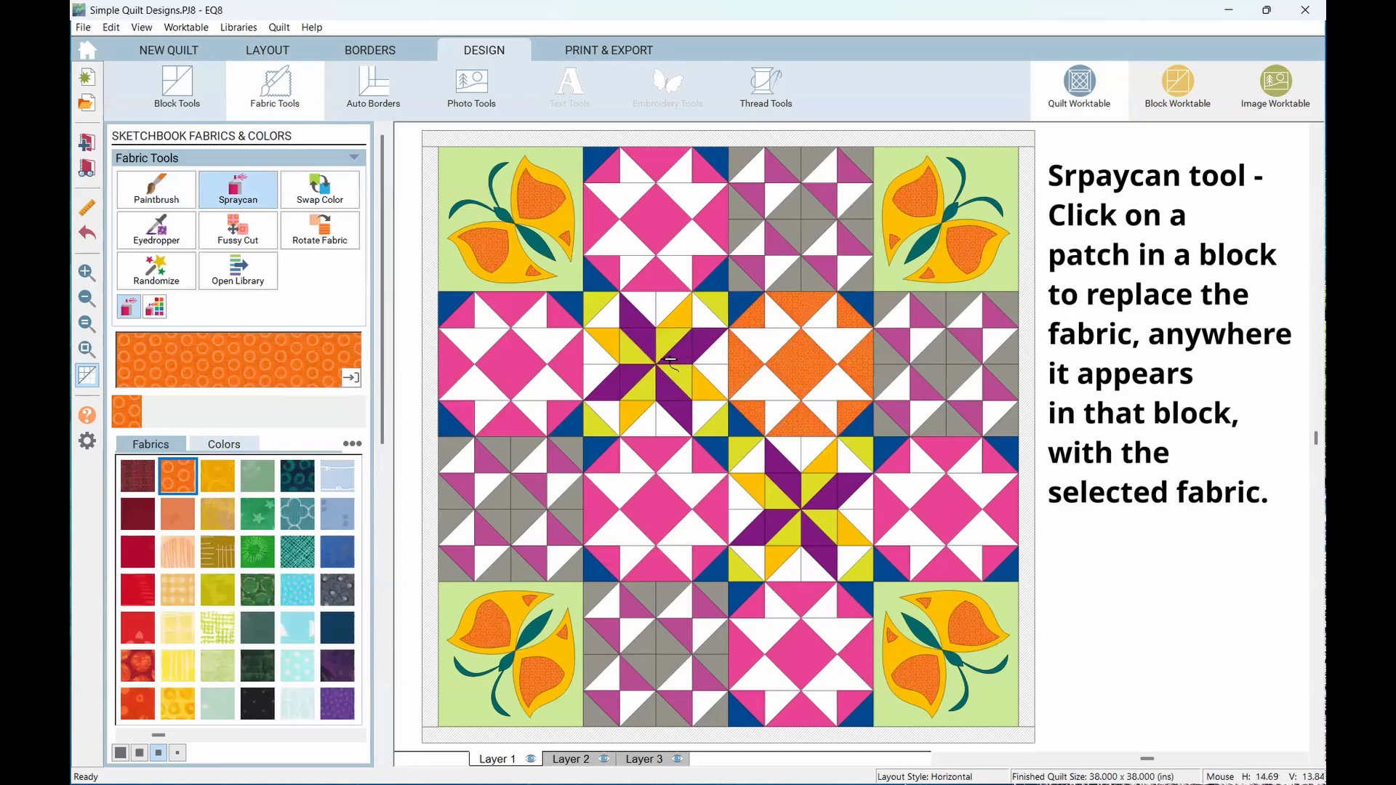
{"action": "left_click", "coordinate": [668, 339]}
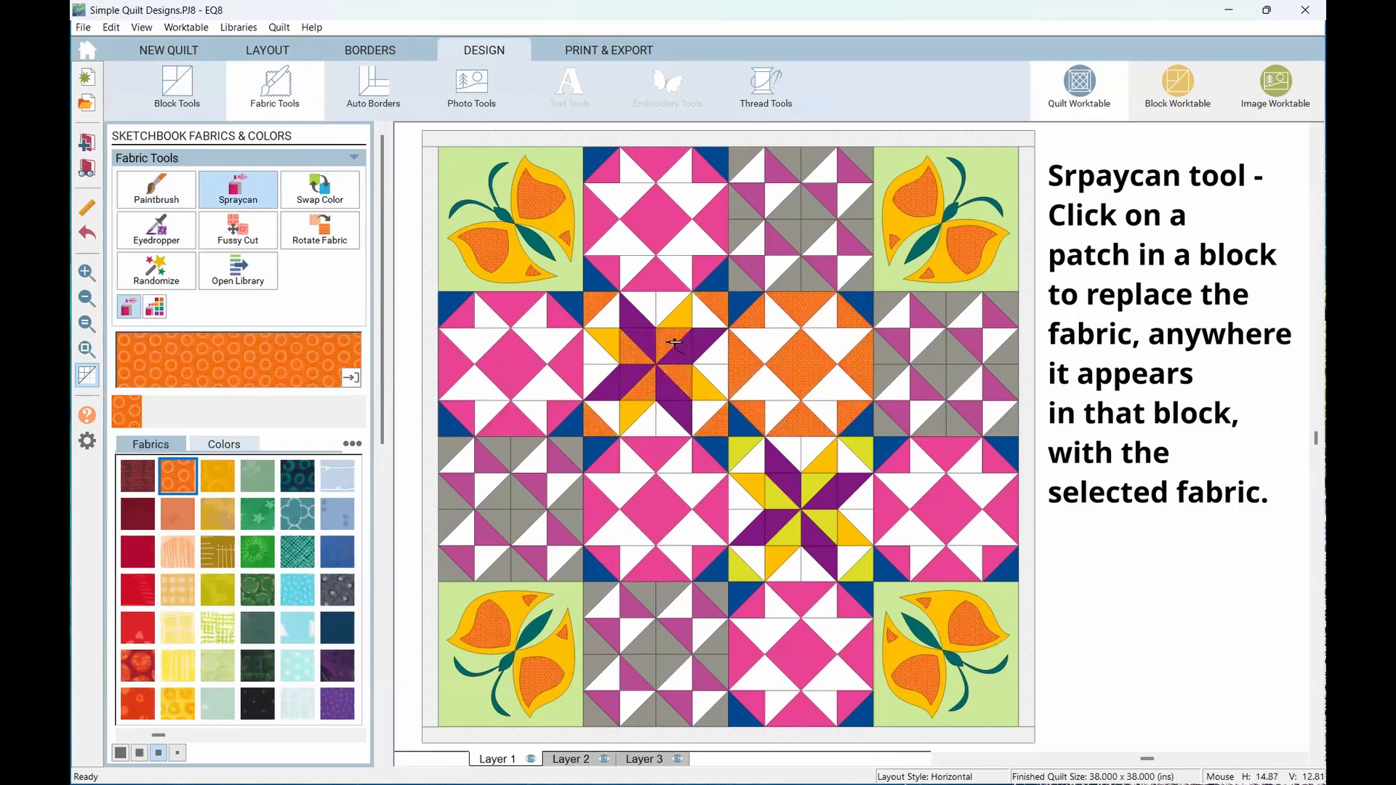
{"action": "key", "text": "ctrl+z"}
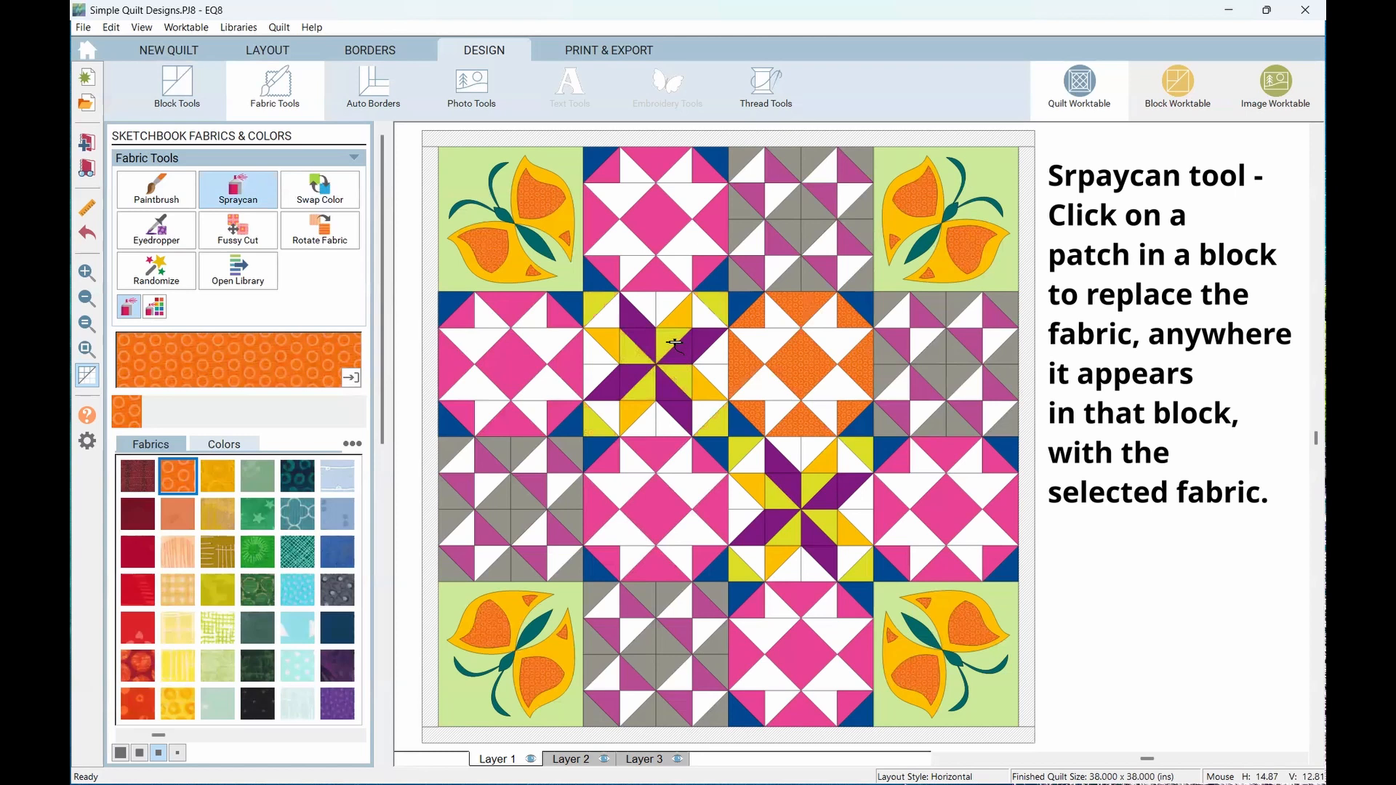
{"action": "key", "text": "ctrl+z"}
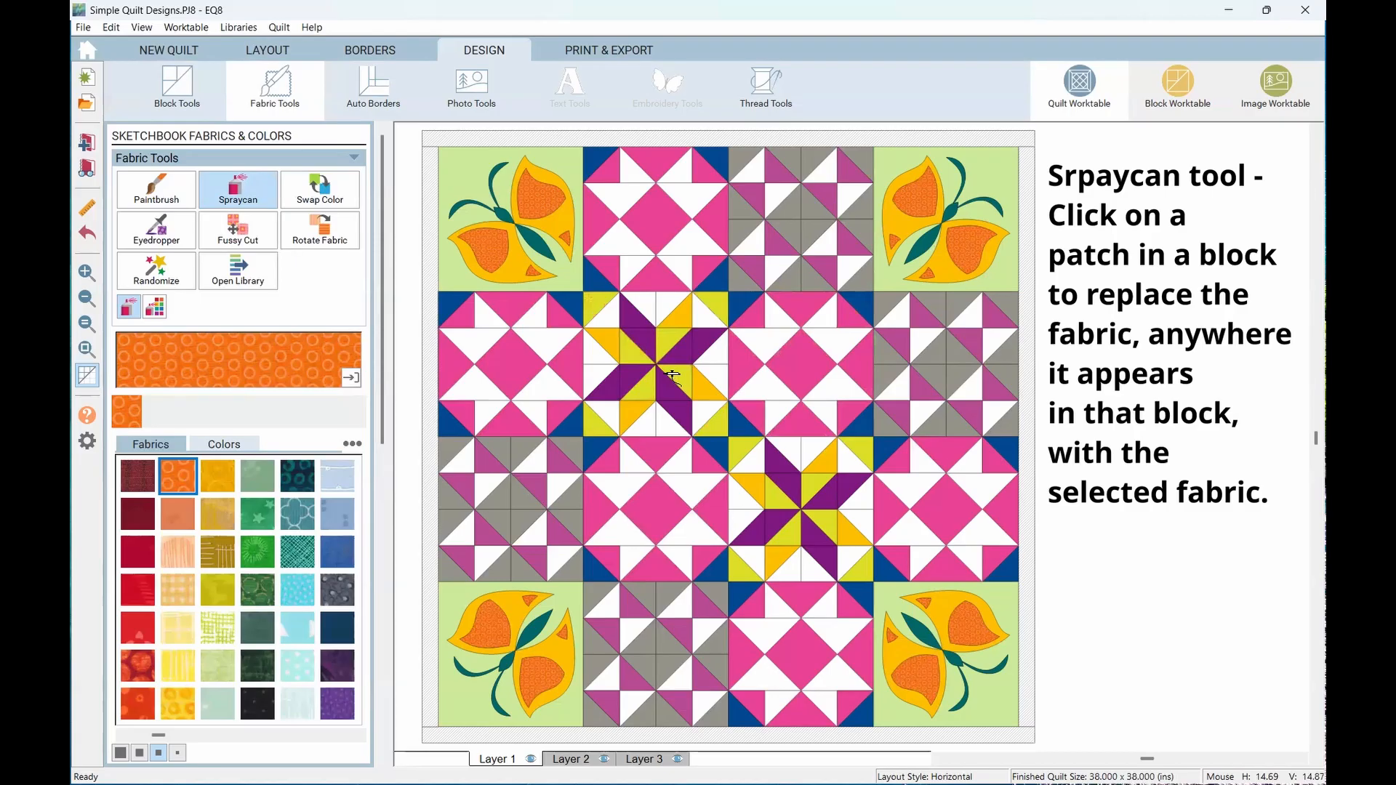
Sample the dark blue from a pink block's corner, try spraying it over the top-row block's grey patches, and undo the recoloring
{"action": "left_click", "coordinate": [159, 229]}
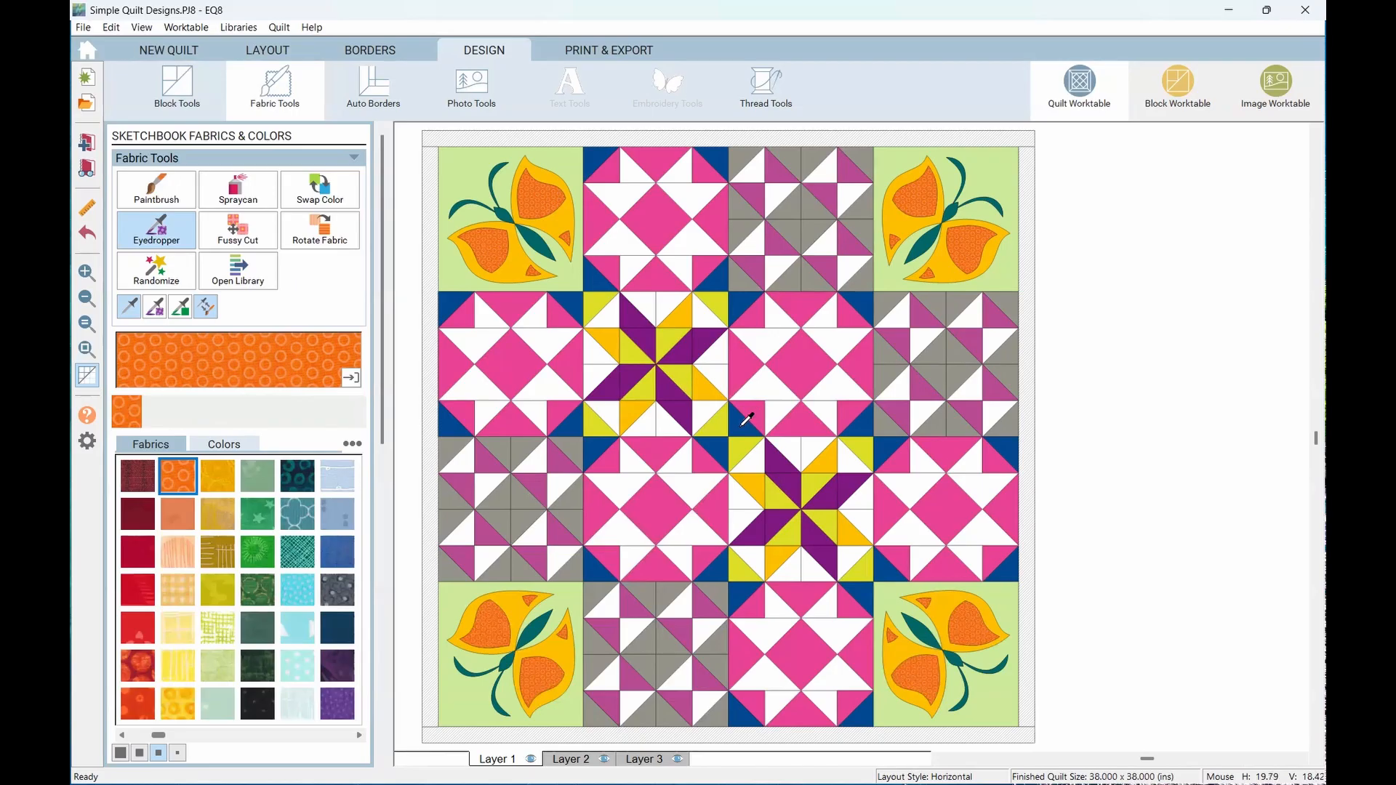
{"action": "left_click", "coordinate": [743, 424]}
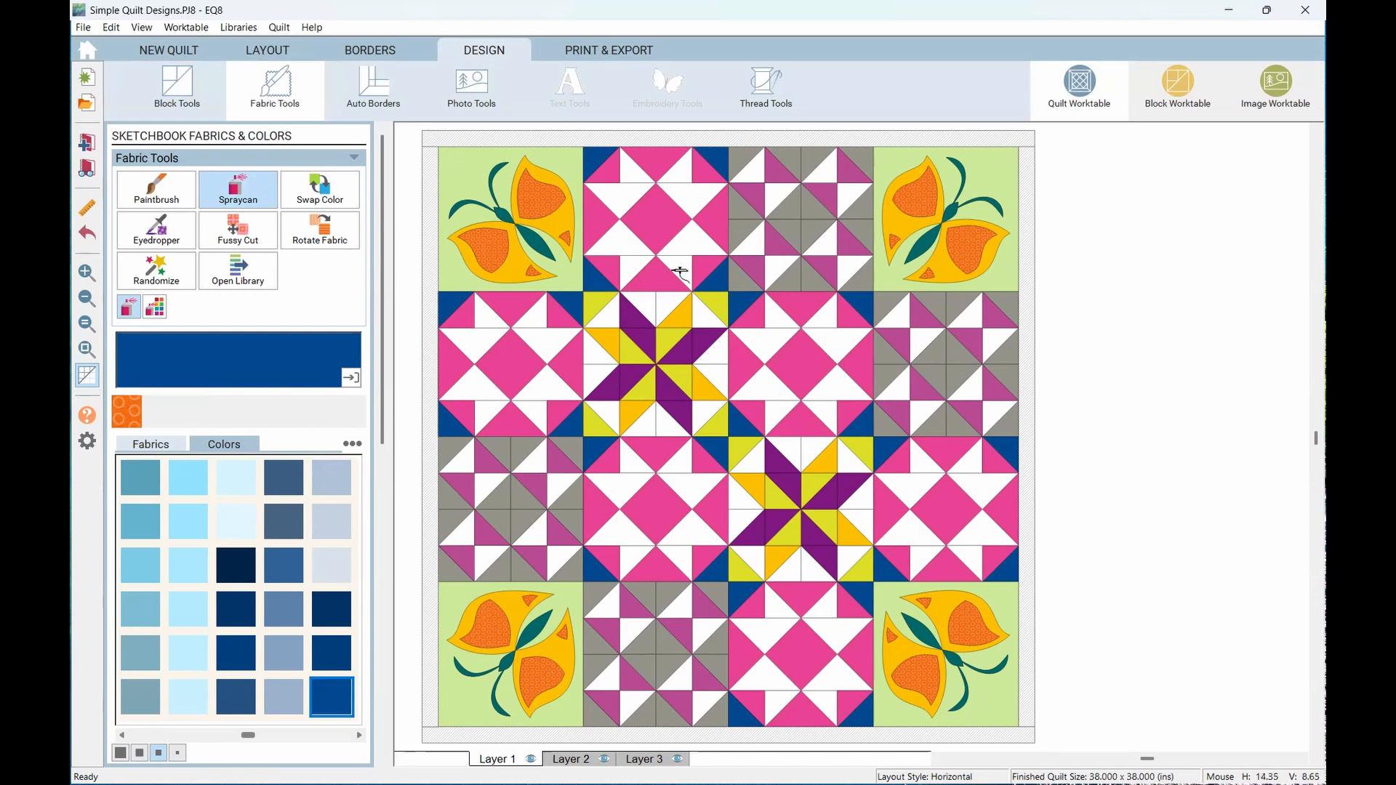
{"action": "left_click", "coordinate": [748, 155]}
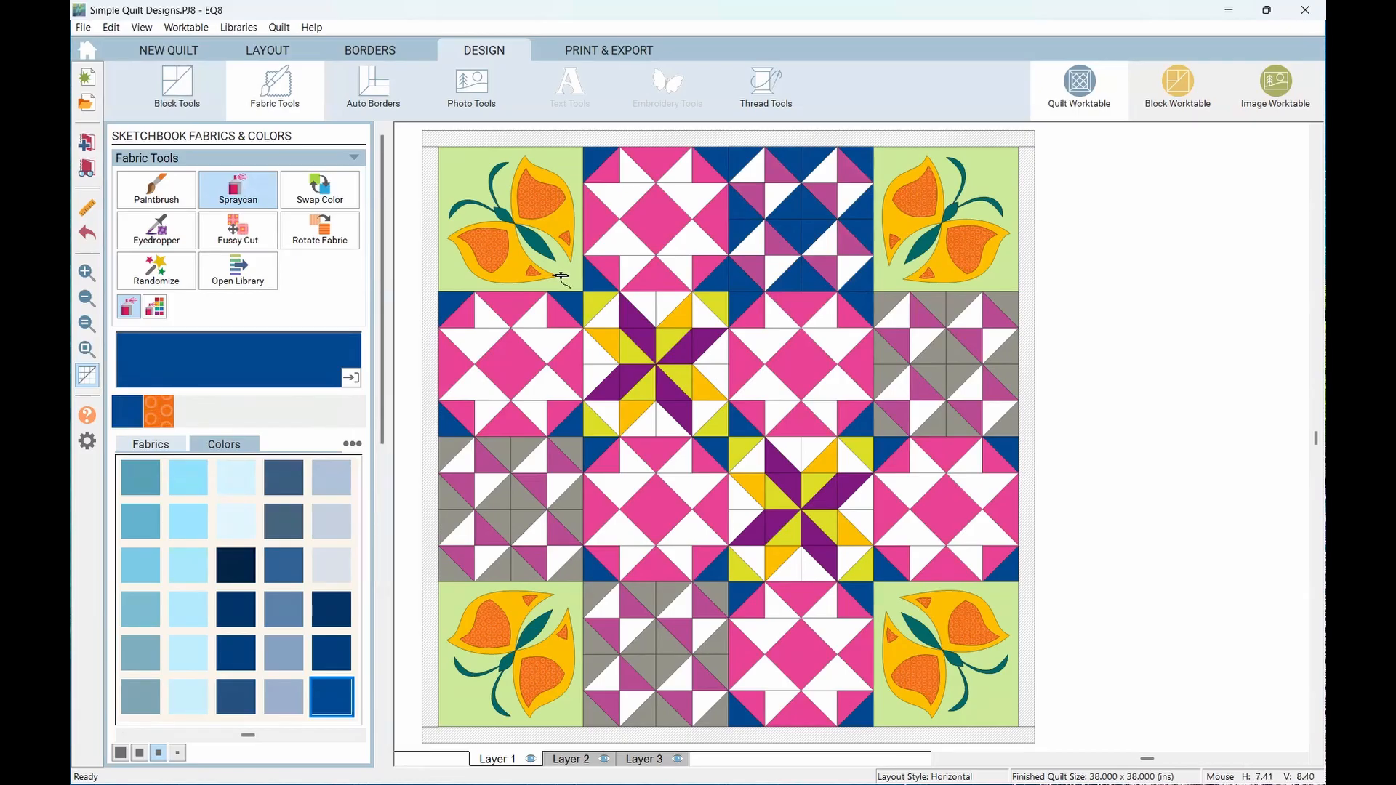
{"action": "key", "text": "ctrl+z"}
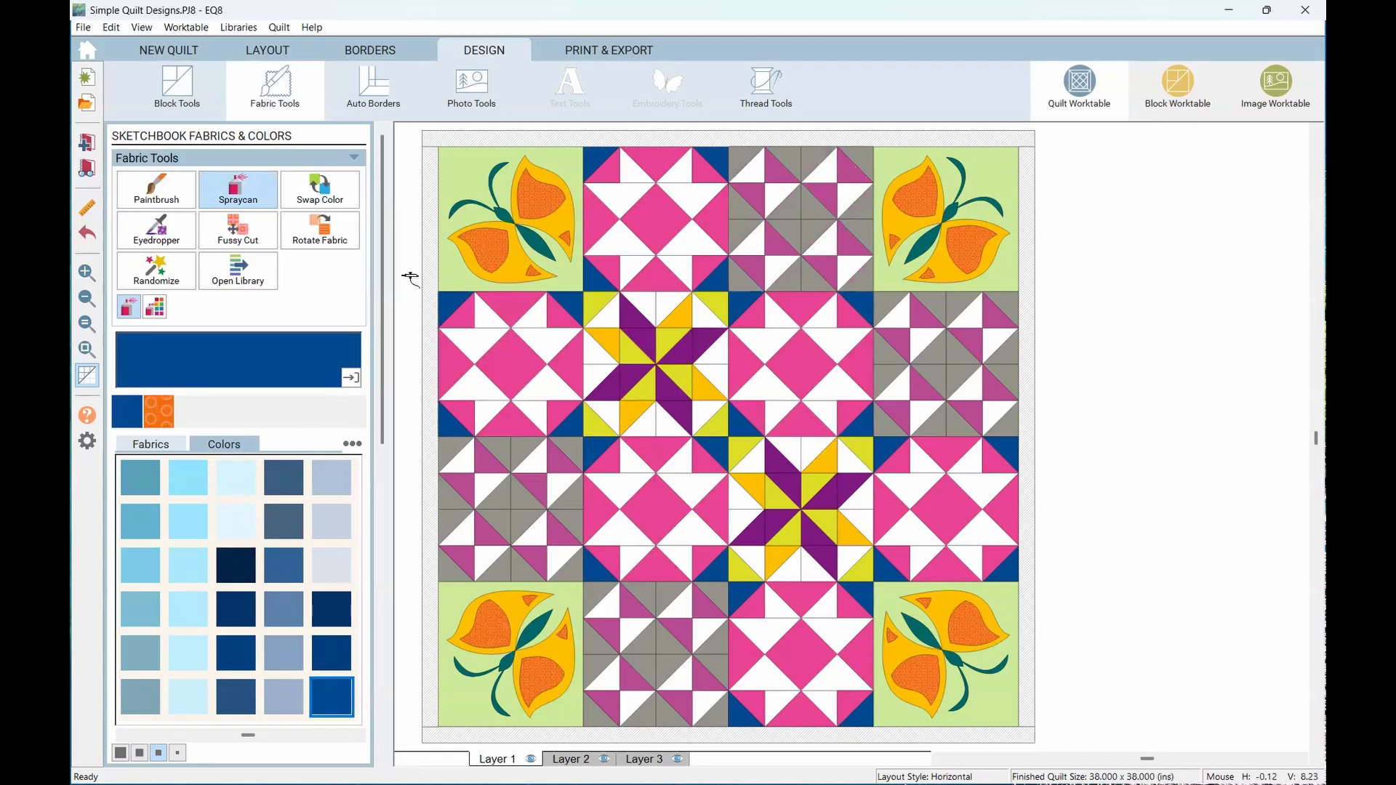
Sample the dark blue from a pink block's corner and try painting four grey patches along the top-row grey block's upper edge
{"action": "left_click", "coordinate": [171, 233]}
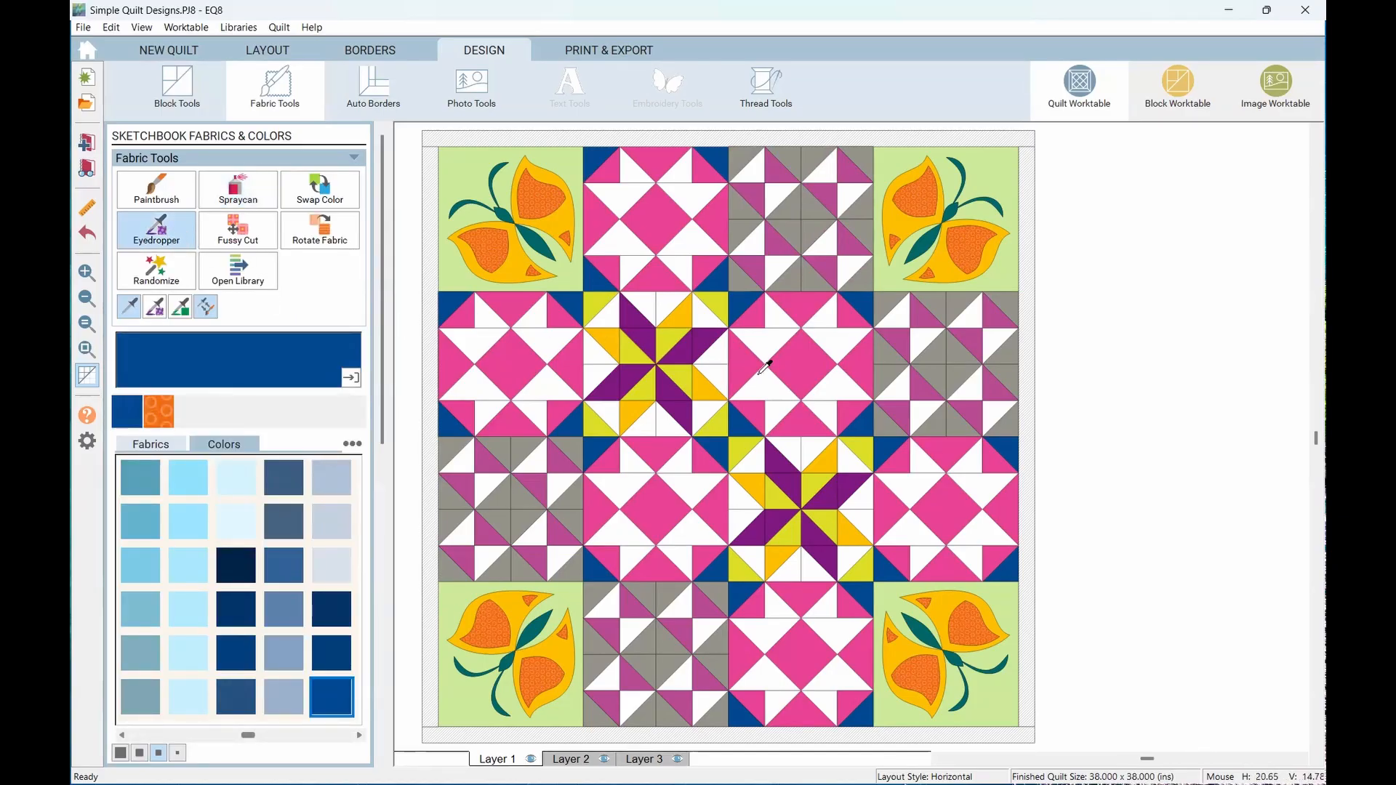
{"action": "left_click", "coordinate": [743, 423]}
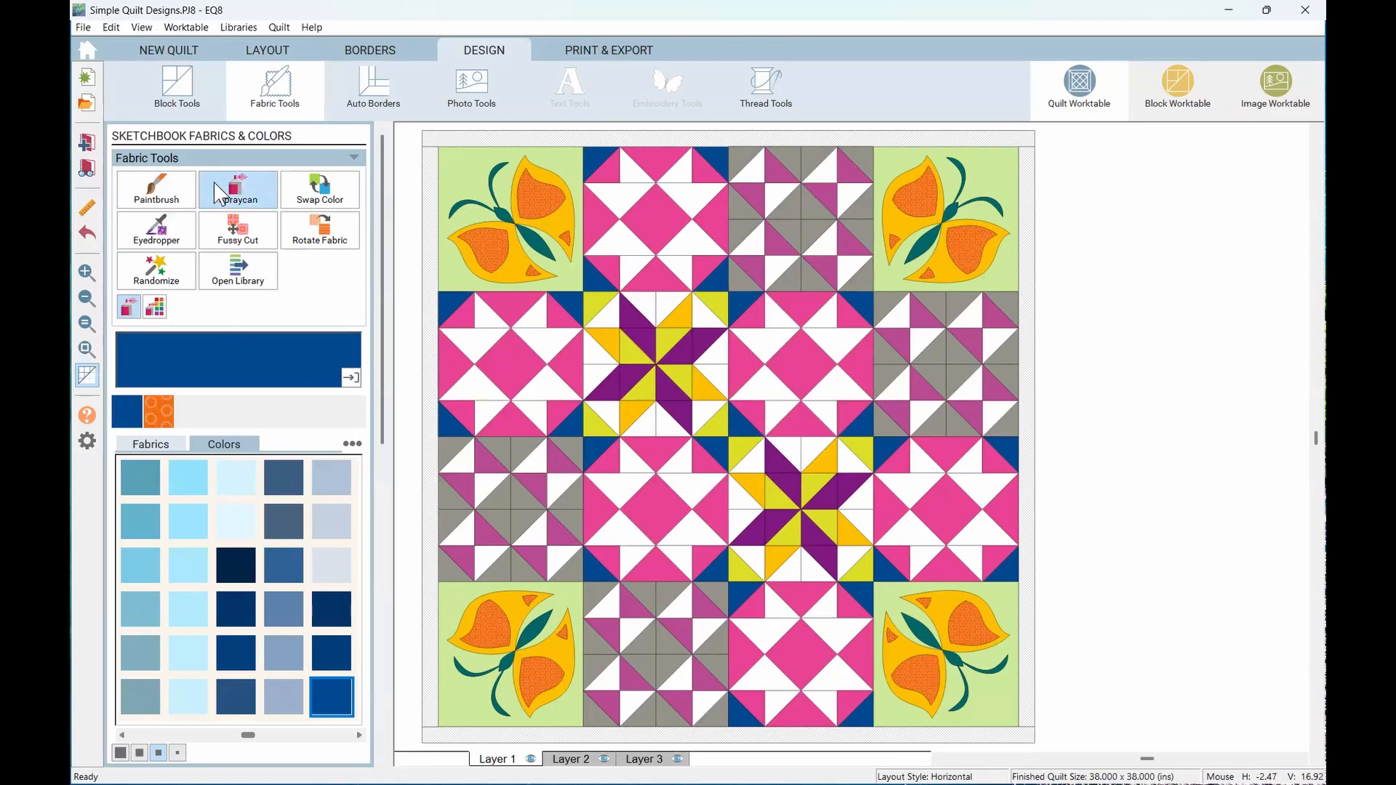
{"action": "left_click", "coordinate": [155, 195]}
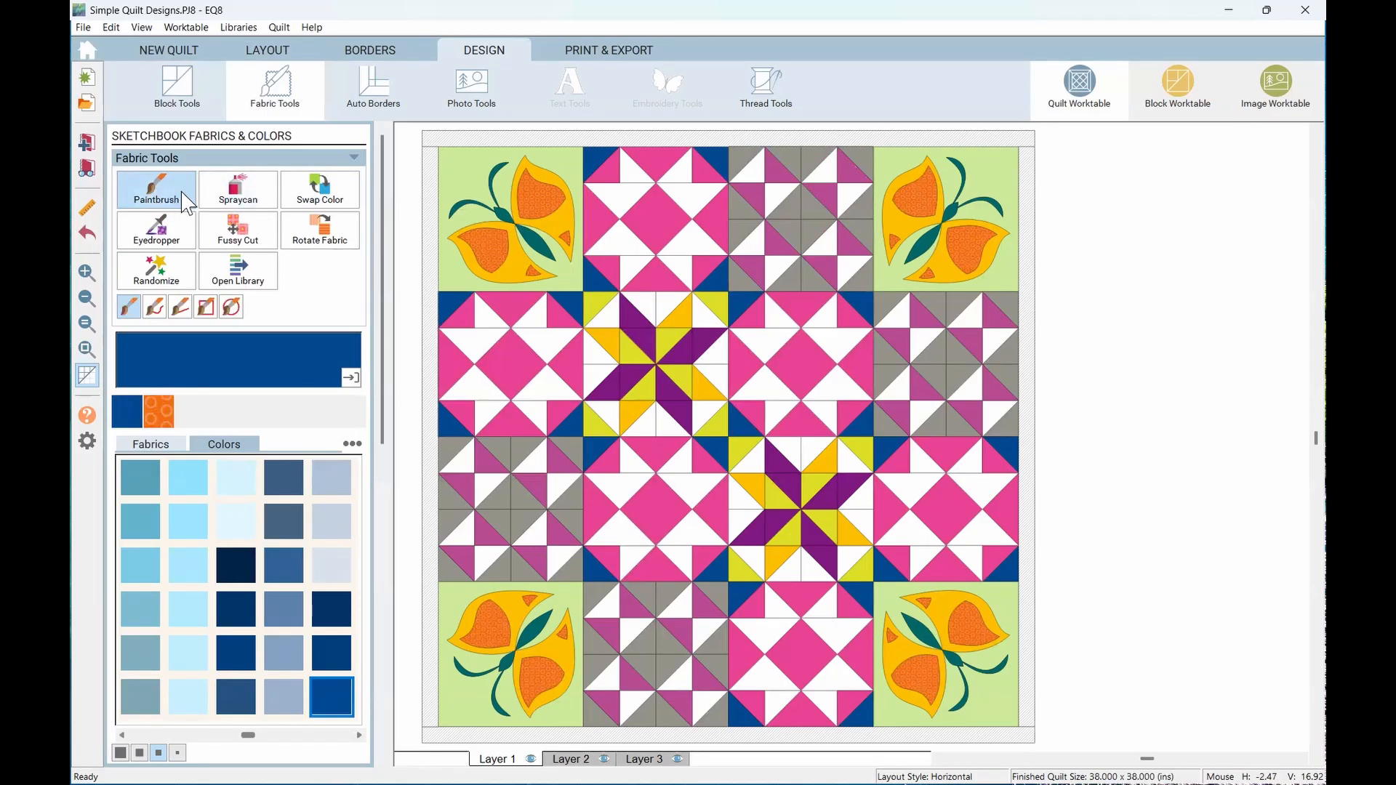
{"action": "left_click", "coordinate": [742, 158]}
{"action": "left_click", "coordinate": [791, 153]}
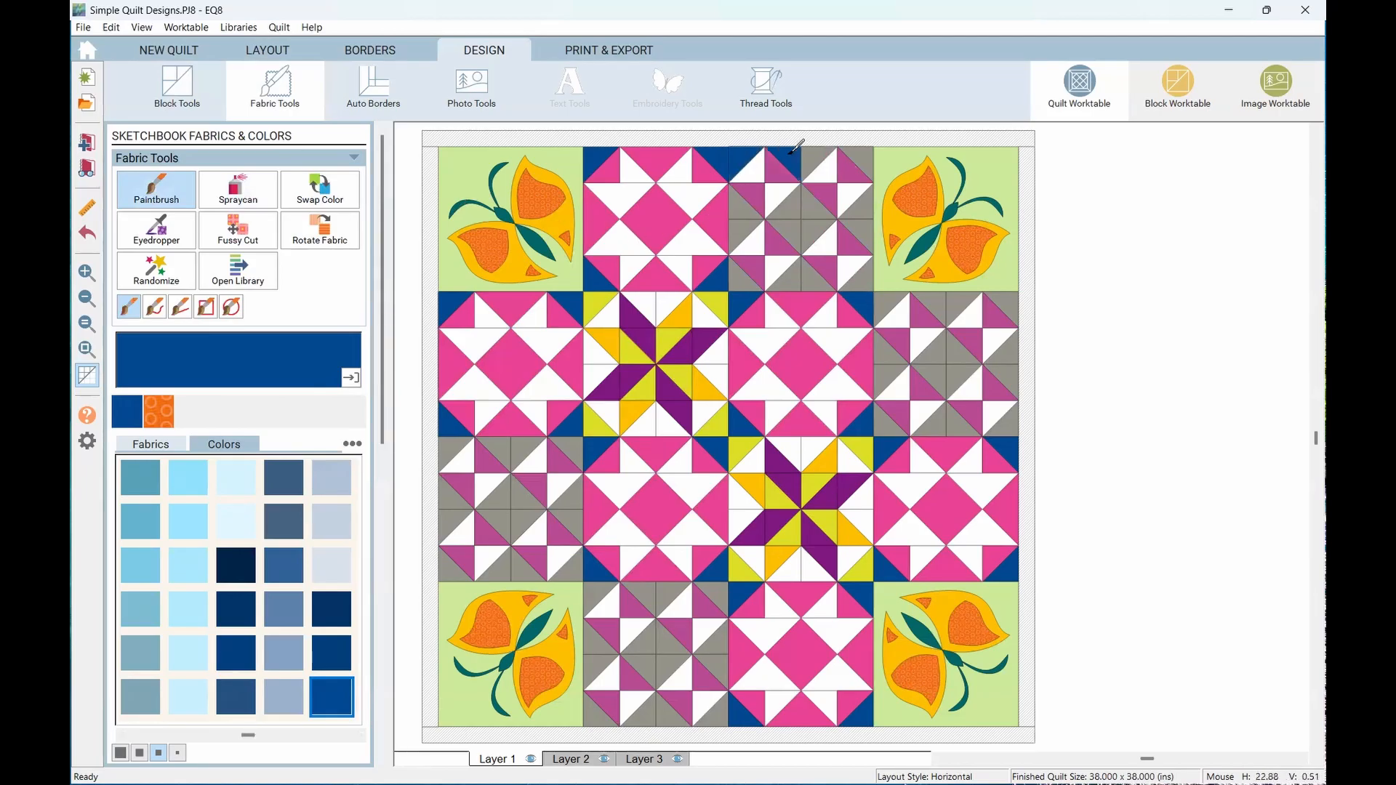
{"action": "left_click", "coordinate": [820, 153]}
{"action": "left_click", "coordinate": [859, 150]}
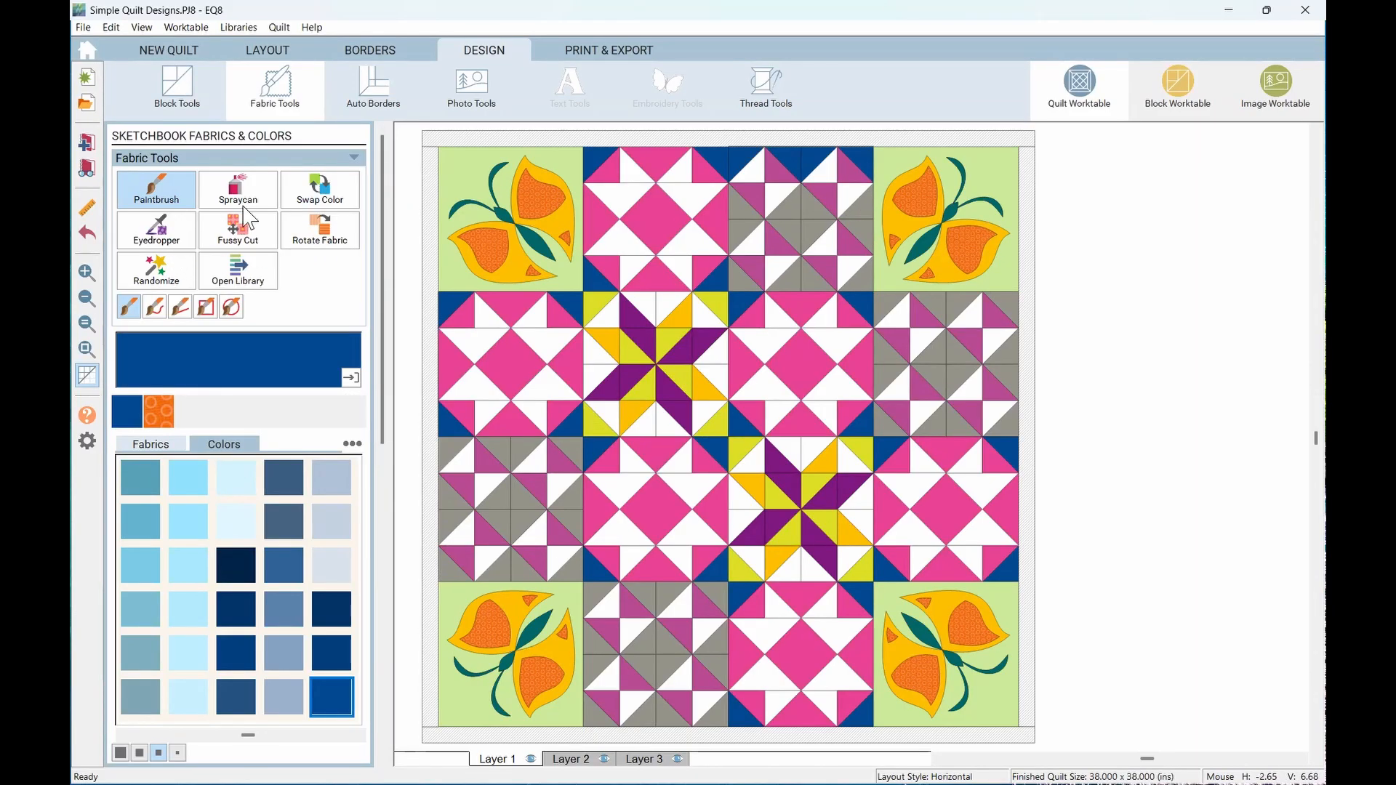
Try swapping the grey and yellow-green for dark blue across the quilt, and undo both swaps and the four painted patches
{"action": "left_click", "coordinate": [314, 195]}
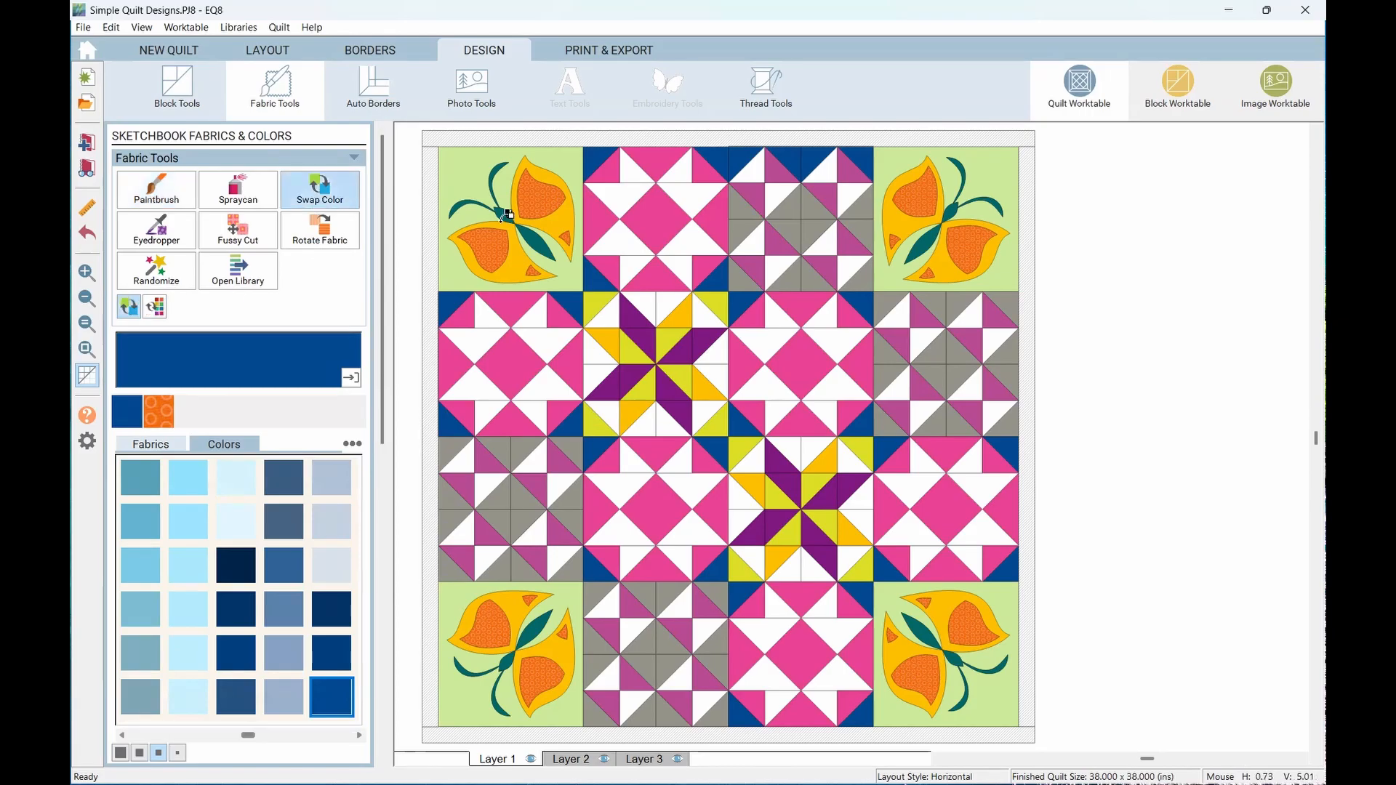
{"action": "left_click", "coordinate": [865, 200]}
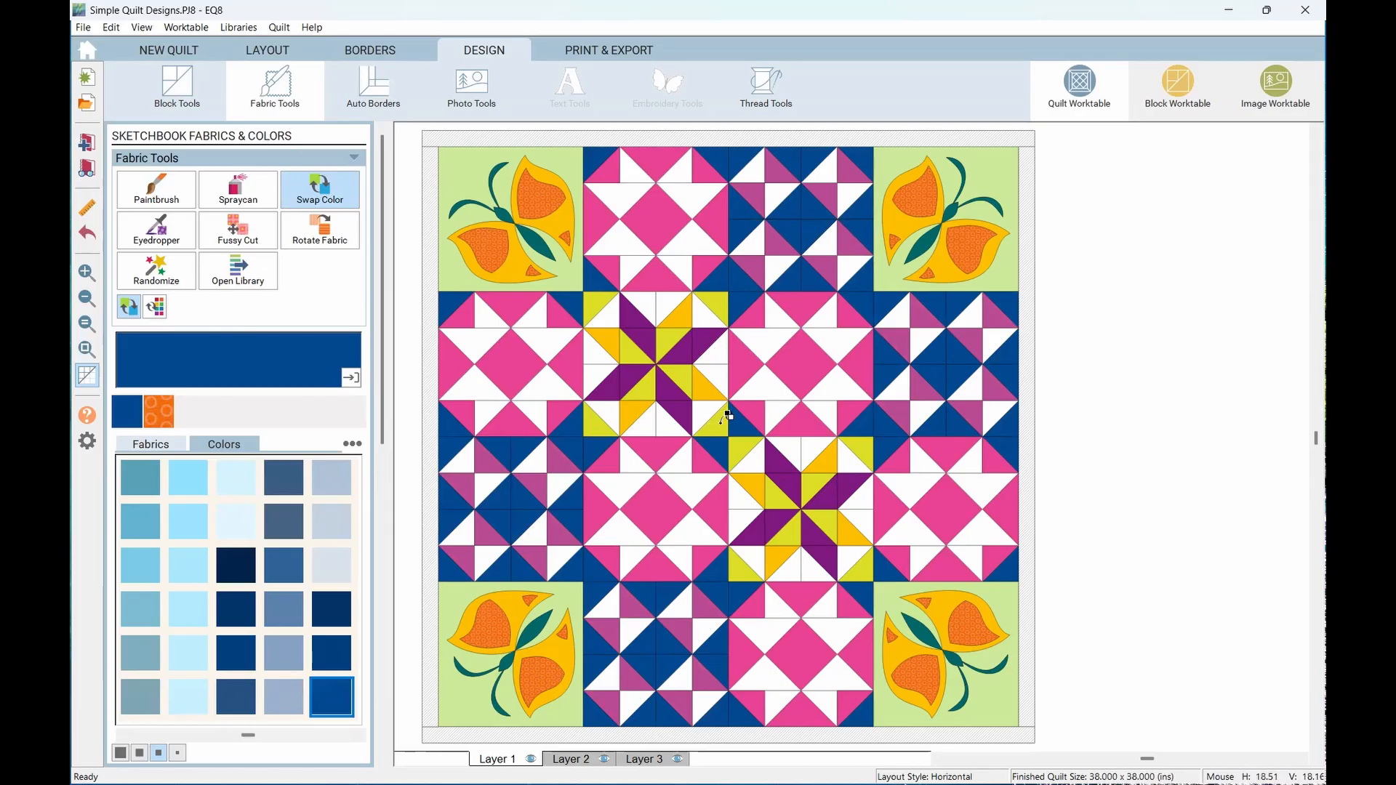
{"action": "left_click", "coordinate": [724, 428]}
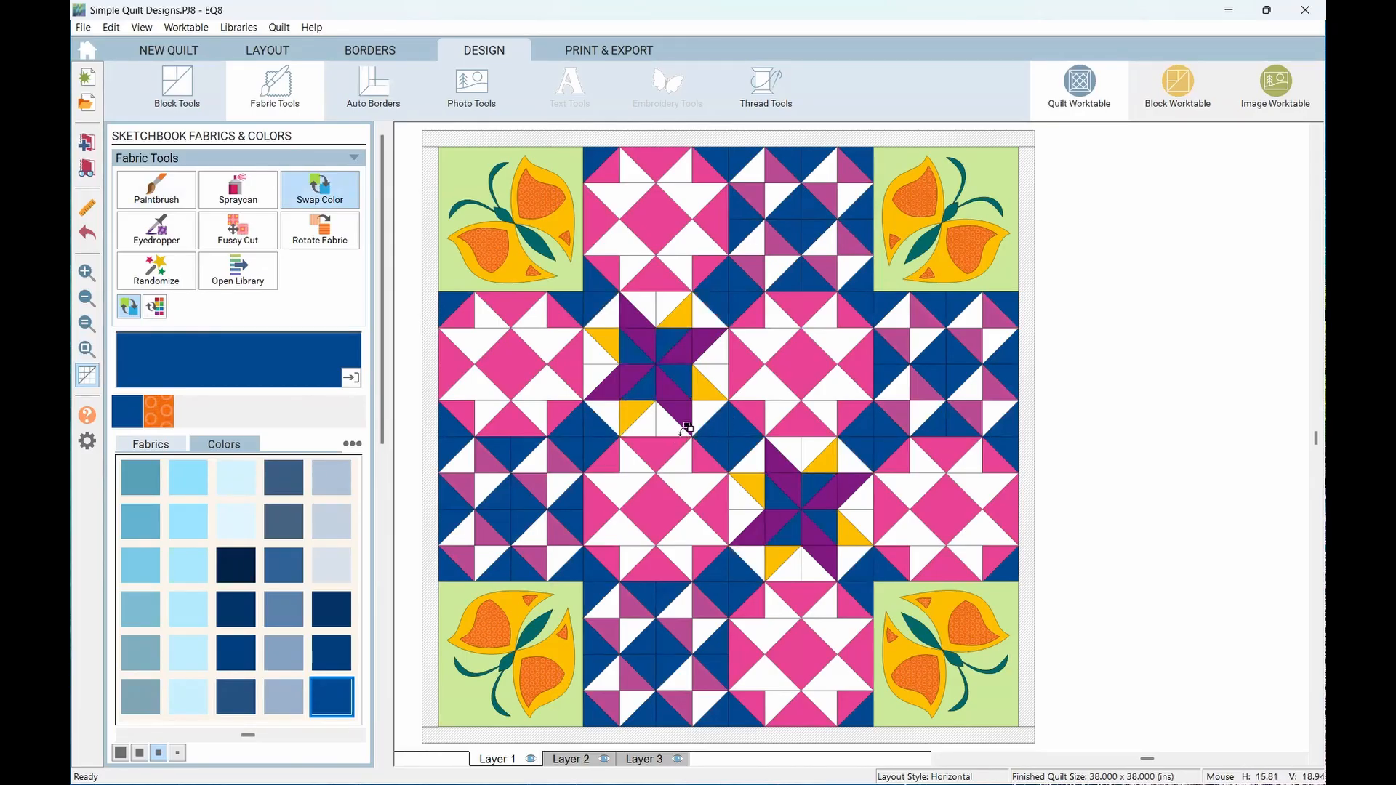
{"action": "key", "text": "ctrl+z"}
{"action": "key", "text": "ctrl+z"}
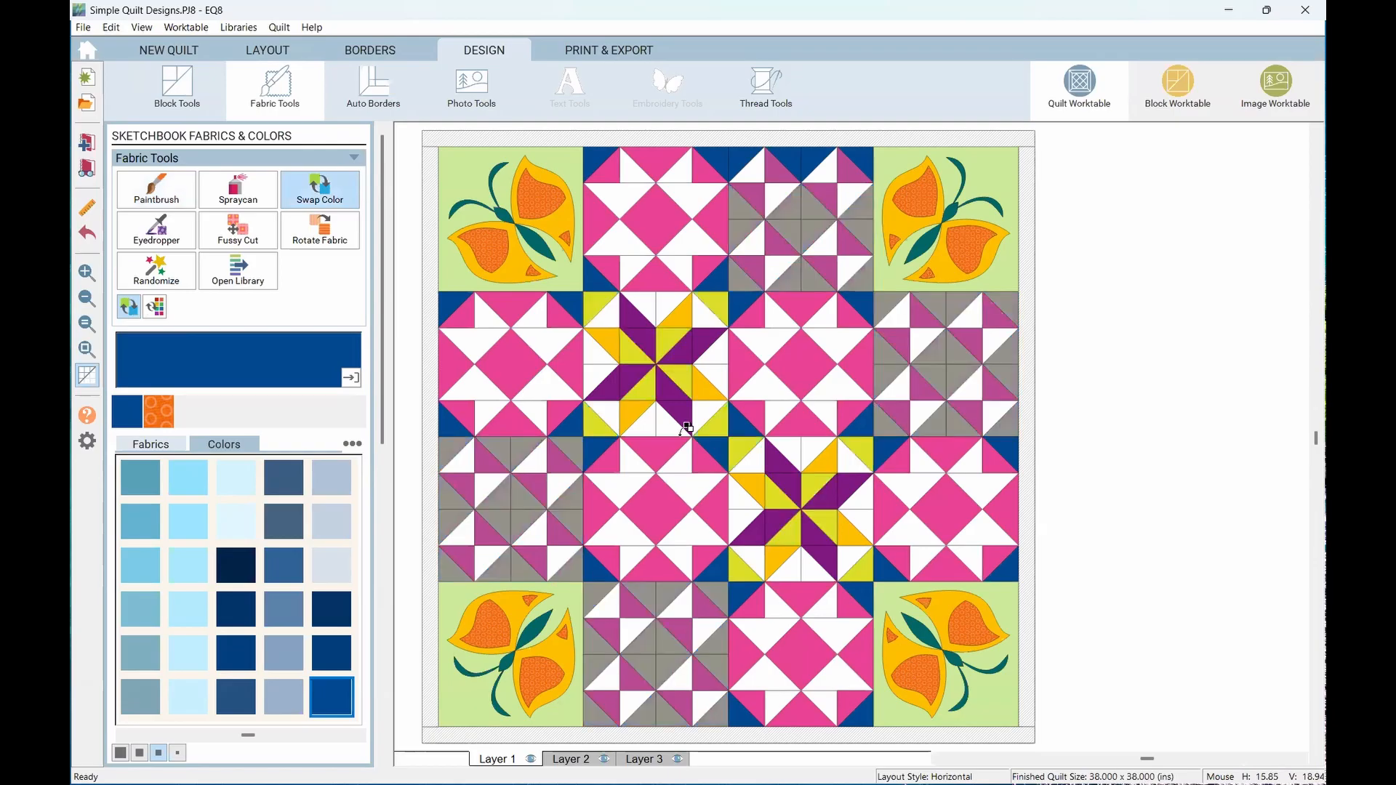
{"action": "key", "text": "ctrl+z"}
{"action": "key", "text": "ctrl+z"}
{"action": "key", "text": "ctrl+z"}
{"action": "key", "text": "ctrl+z"}
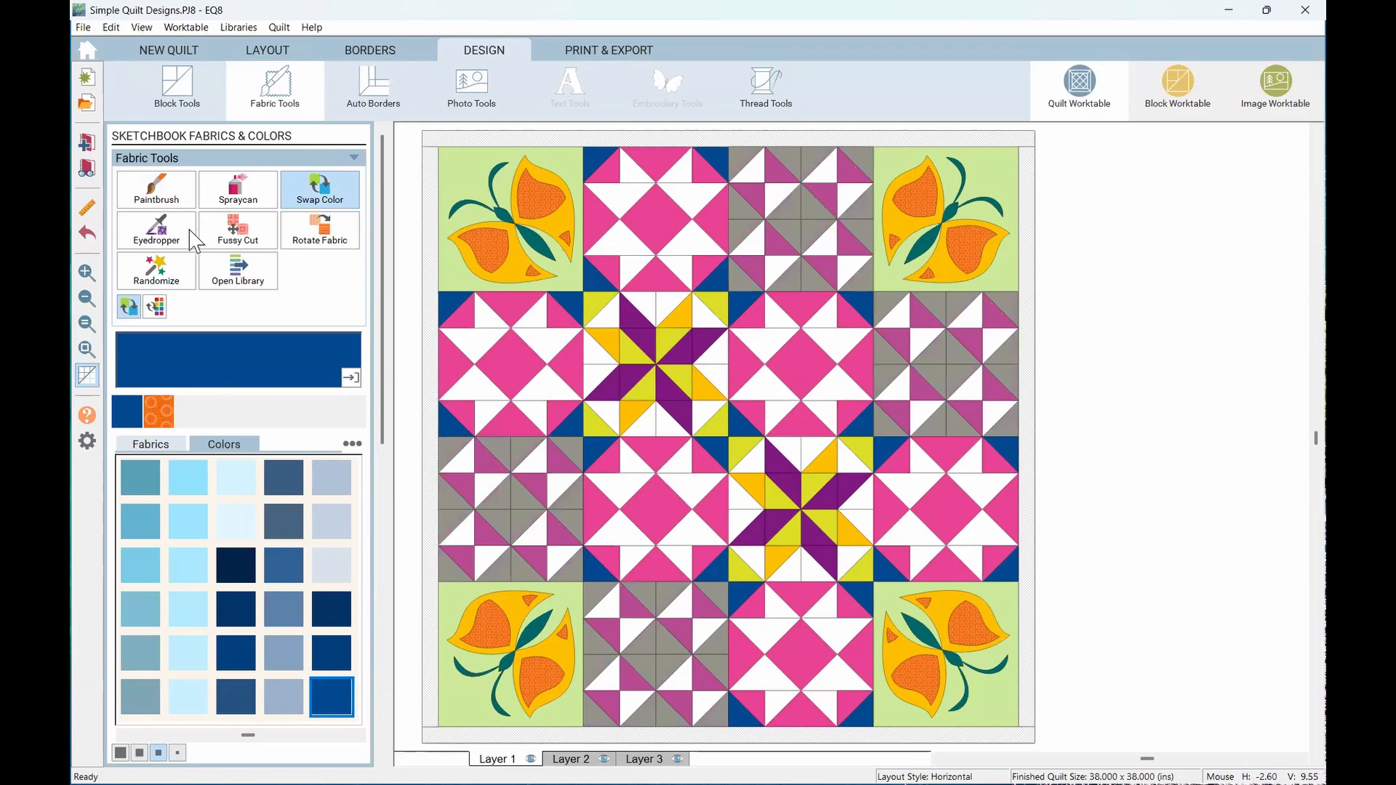
Sample the dark purple from the second-row star and swap it for the lighter magenta-purple in all the grey blocks
{"action": "left_click", "coordinate": [166, 240]}
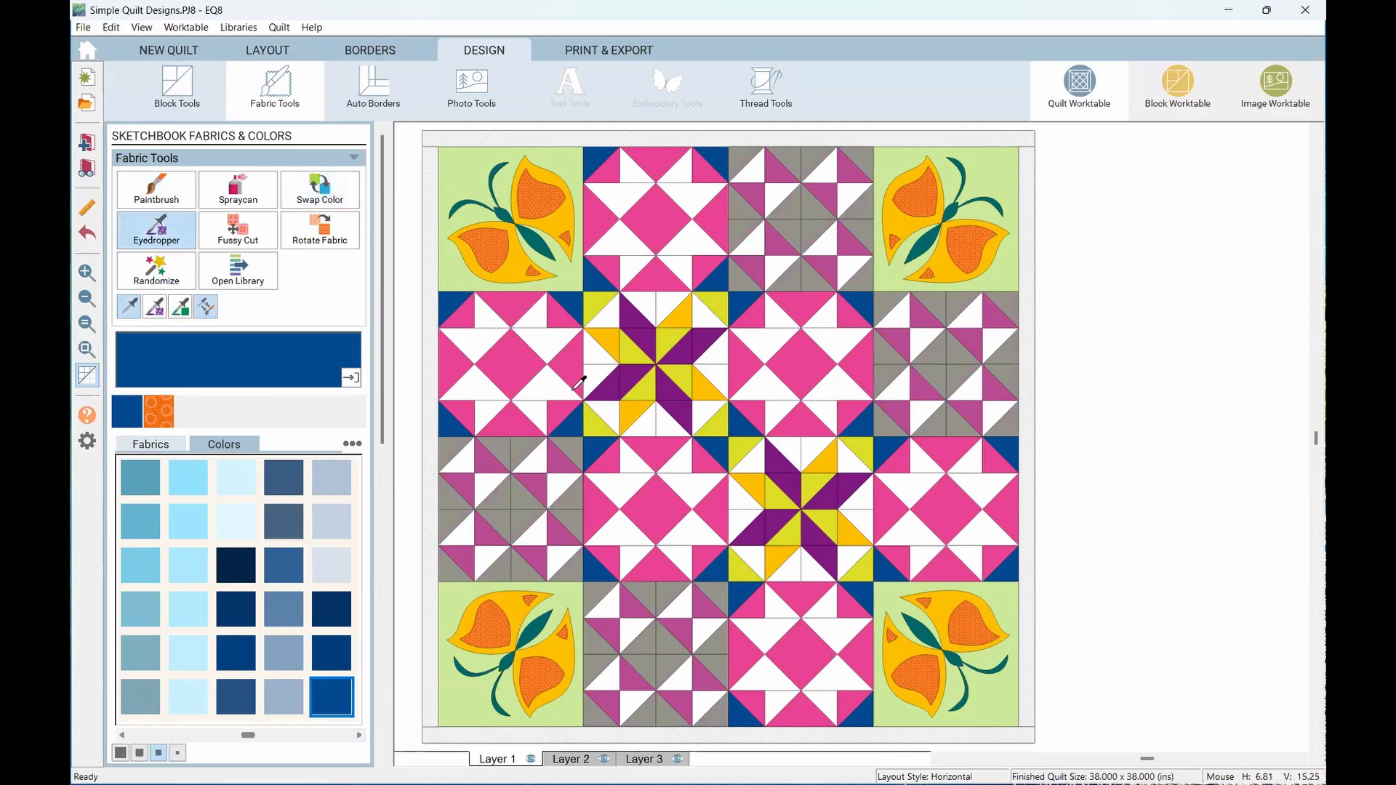
{"action": "left_click", "coordinate": [611, 395]}
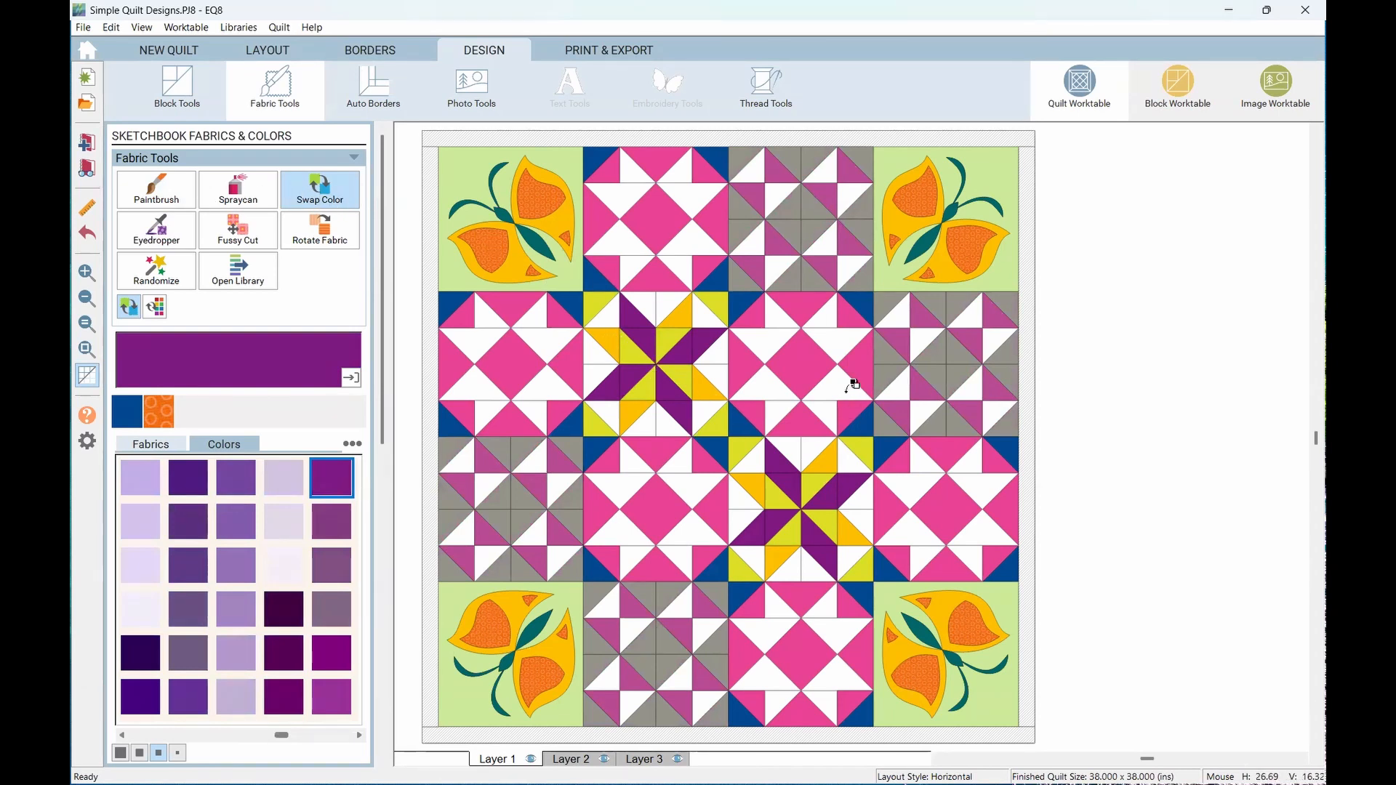
{"action": "left_click", "coordinate": [905, 337]}
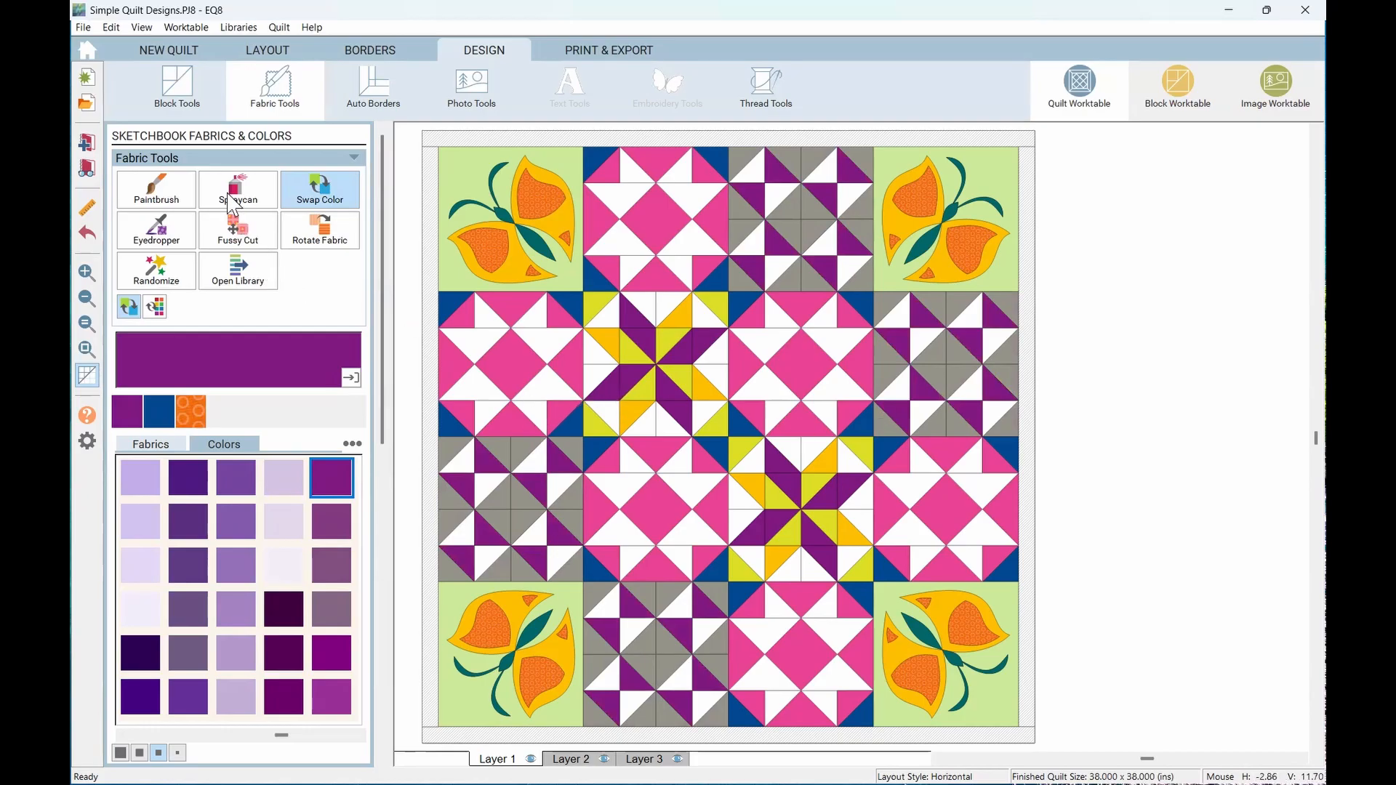
Sample dark blue, try painting a pink corner triangle in the third-row second block, and undo it
{"action": "left_click", "coordinate": [173, 196]}
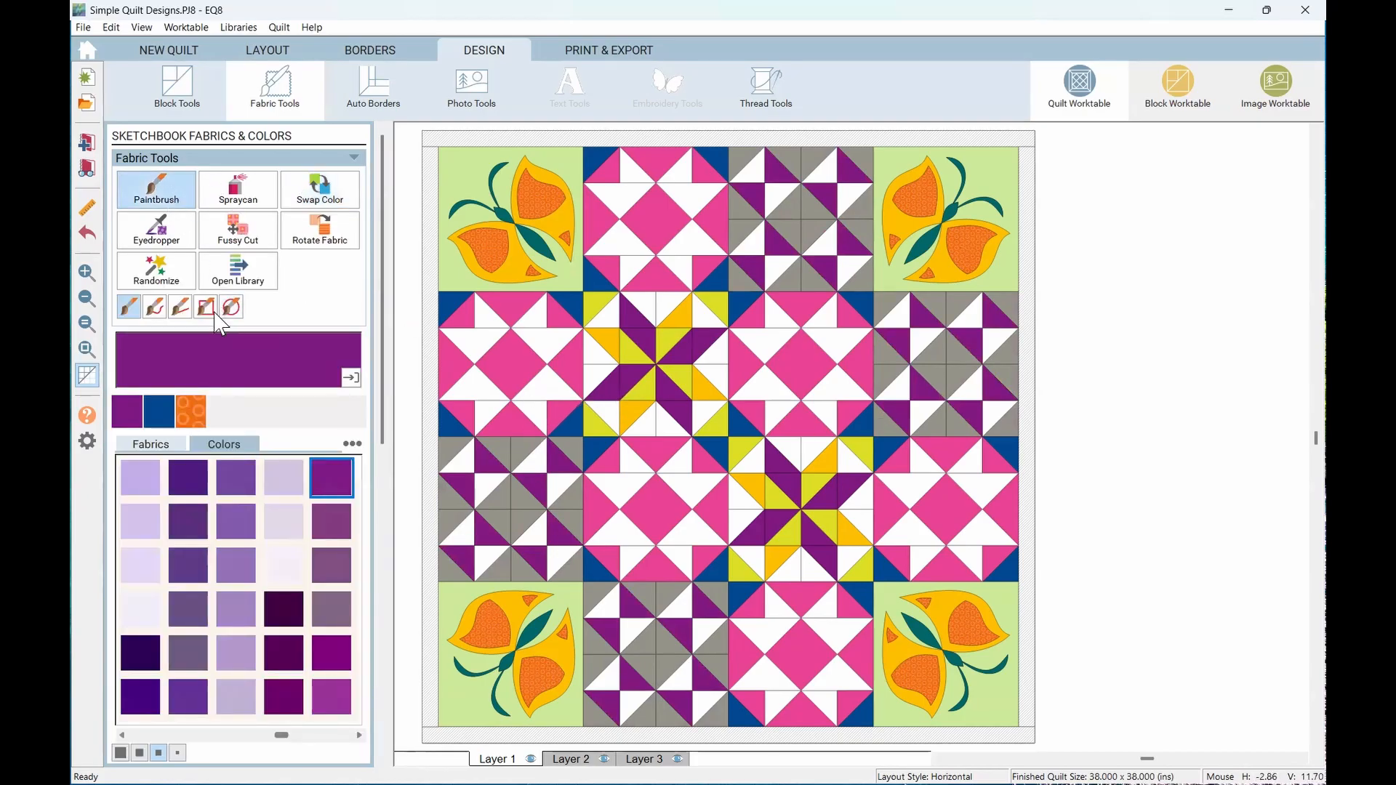
{"action": "left_click", "coordinate": [161, 244]}
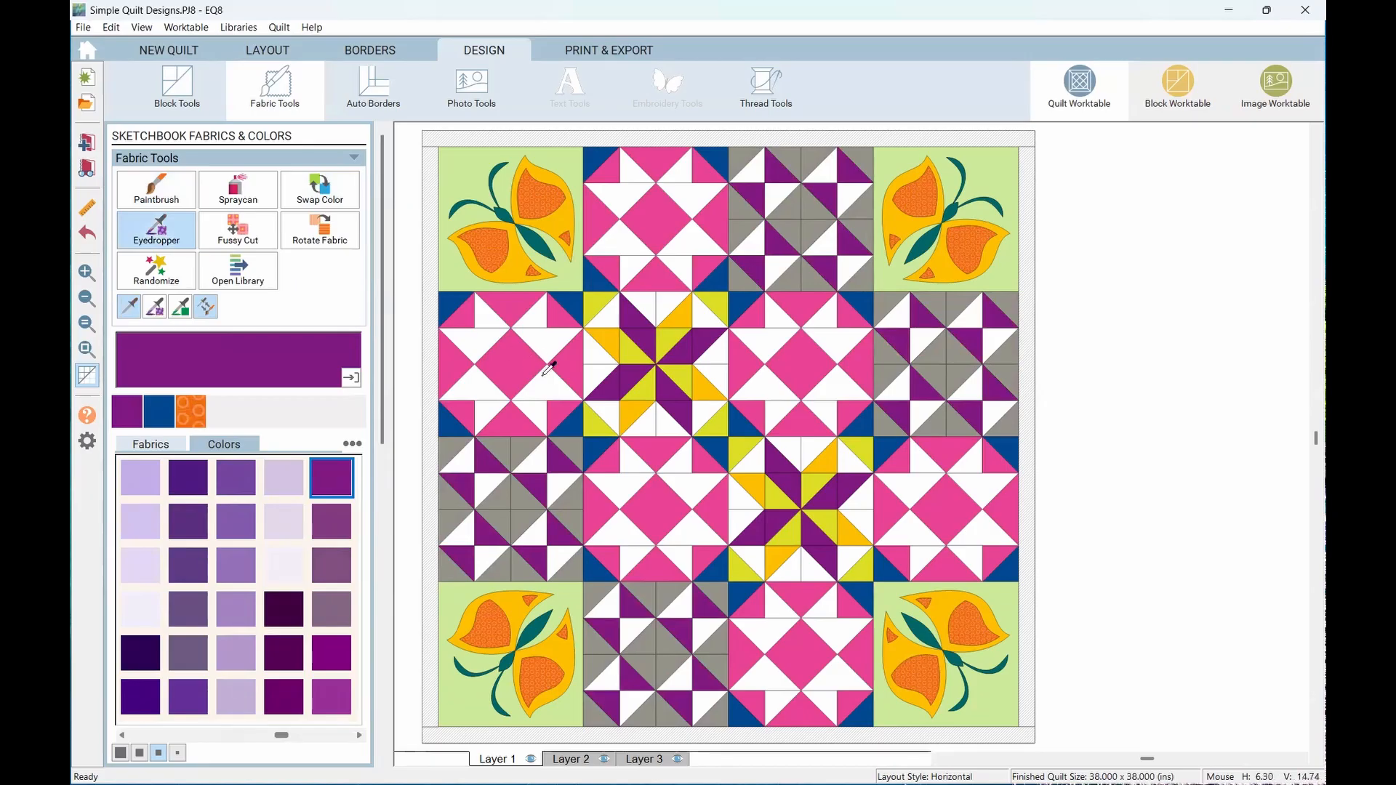
{"action": "left_click", "coordinate": [582, 412]}
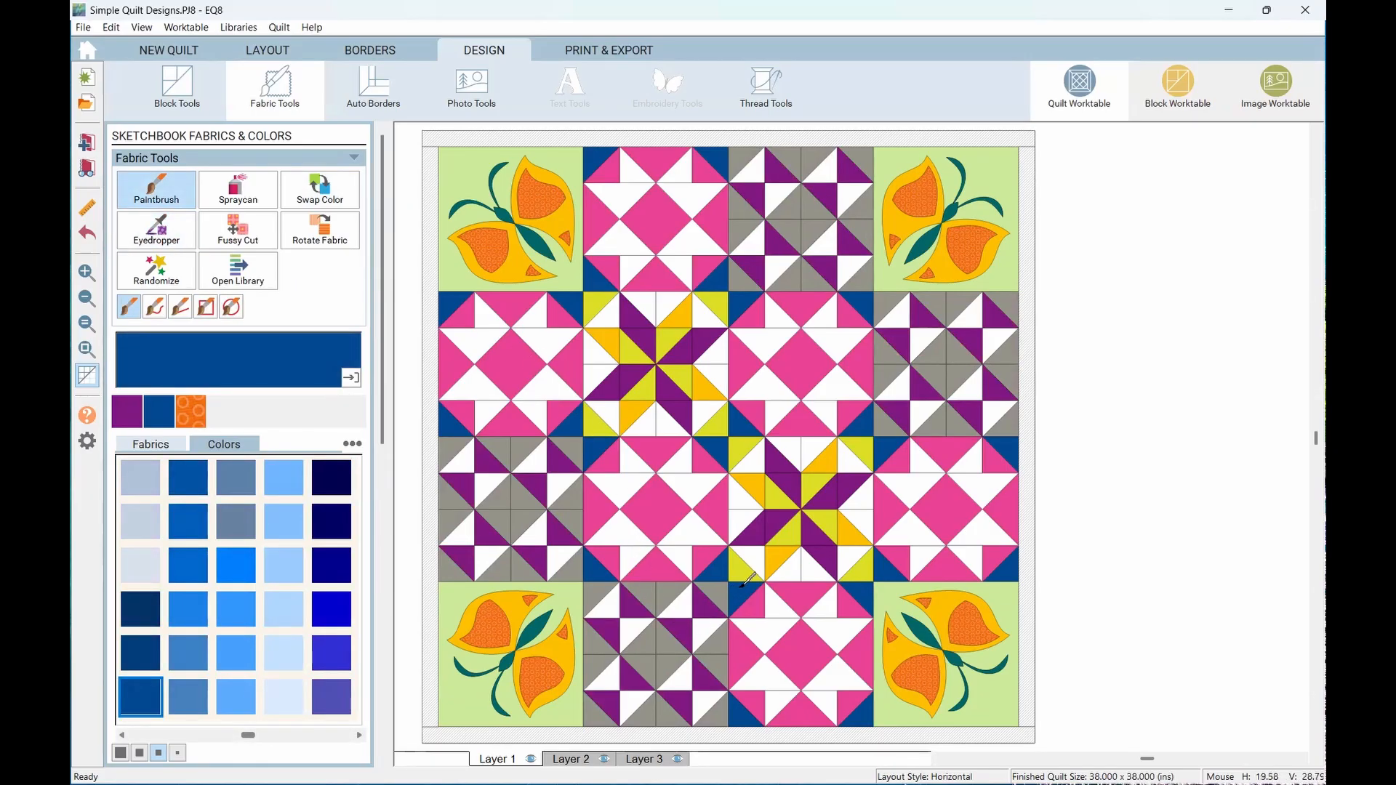
{"action": "left_click", "coordinate": [613, 462]}
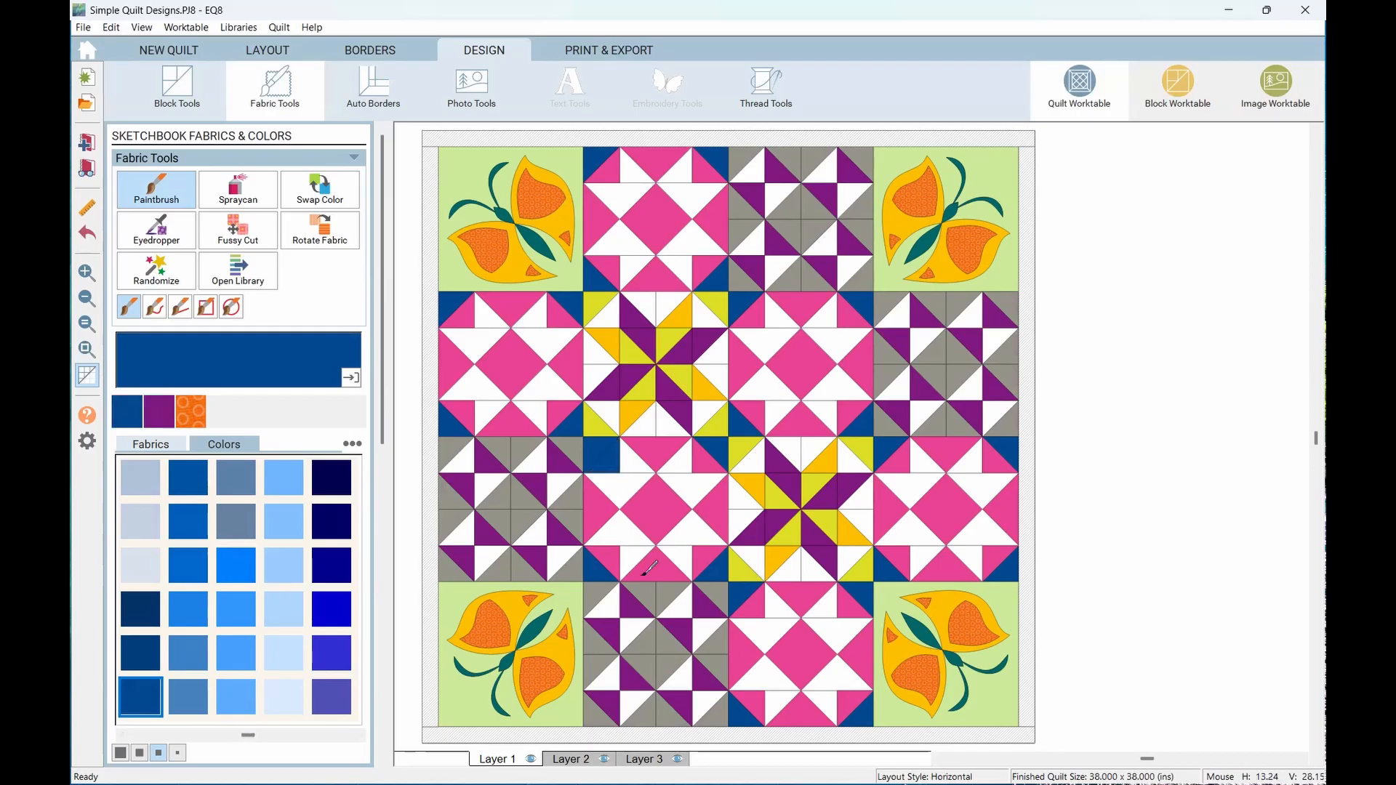
{"action": "key", "text": "ctrl+z"}
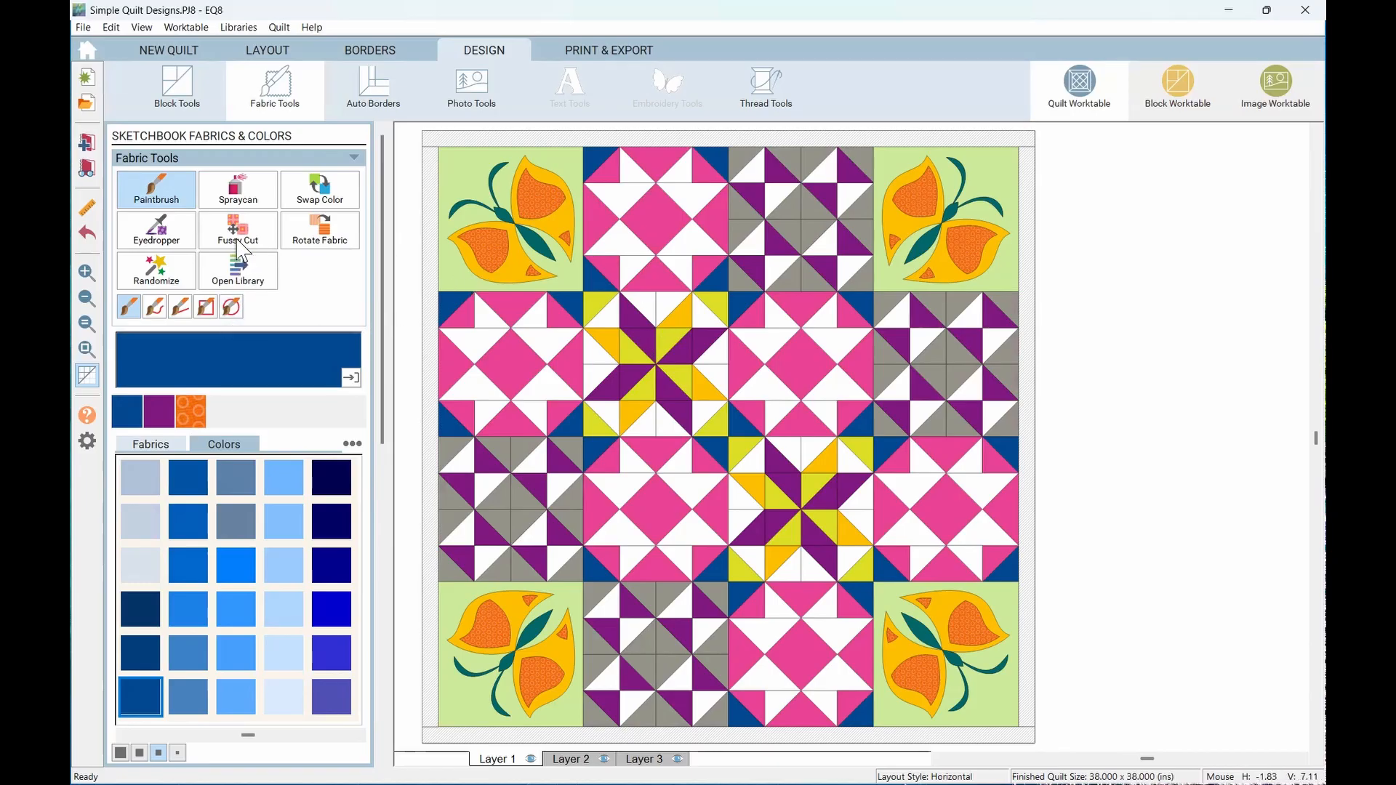
Paint the center diamond of the third-row second block with the bright green starburst fabric
{"action": "left_click", "coordinate": [232, 237]}
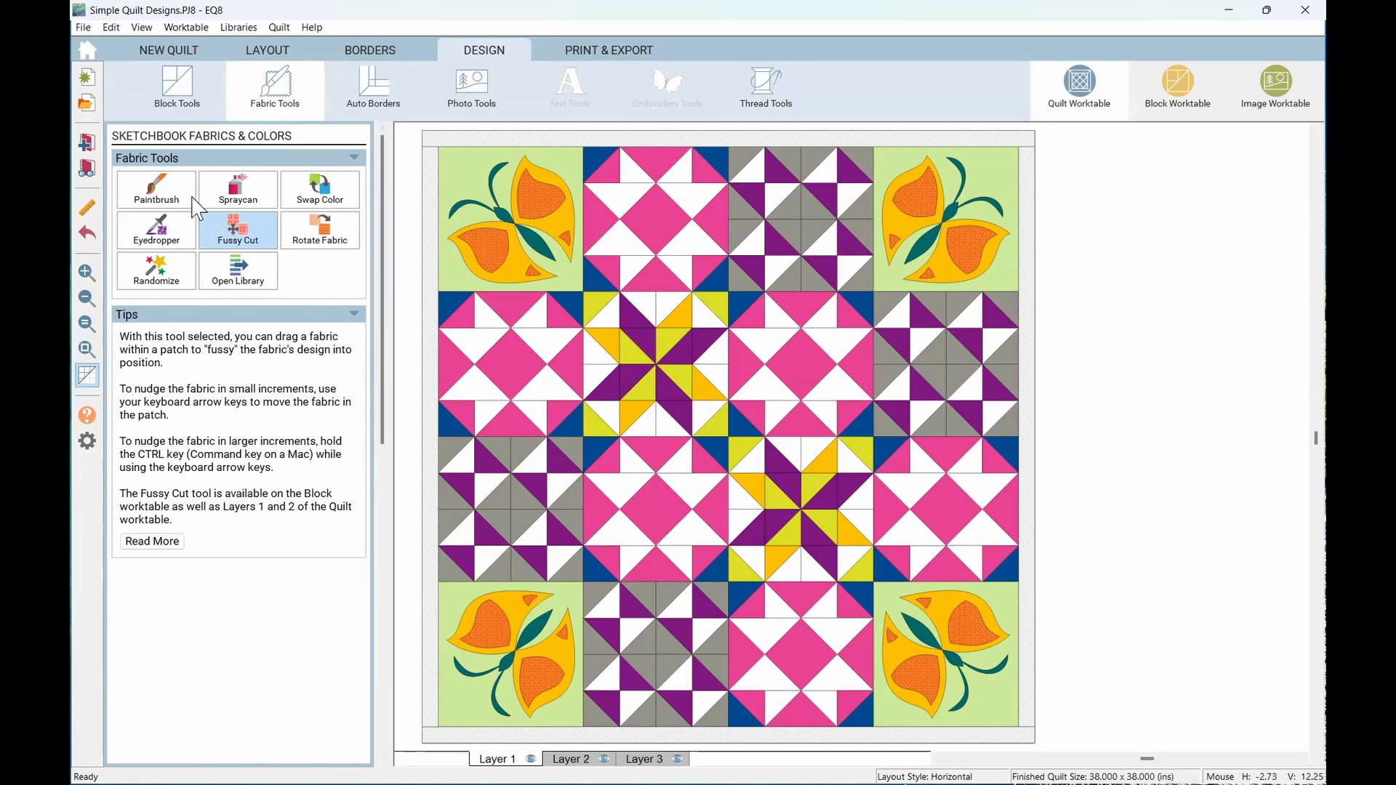
{"action": "left_click", "coordinate": [165, 203]}
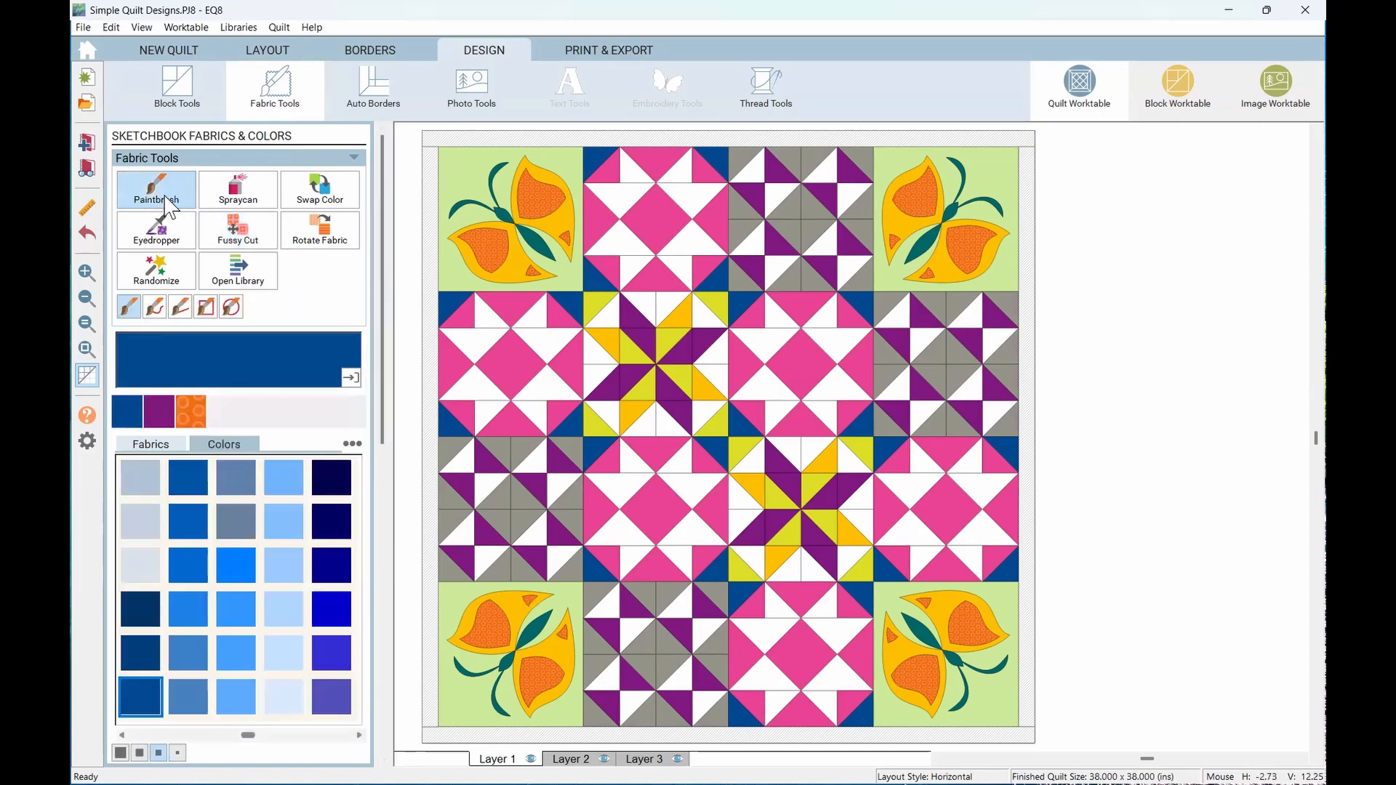
{"action": "left_click", "coordinate": [151, 444]}
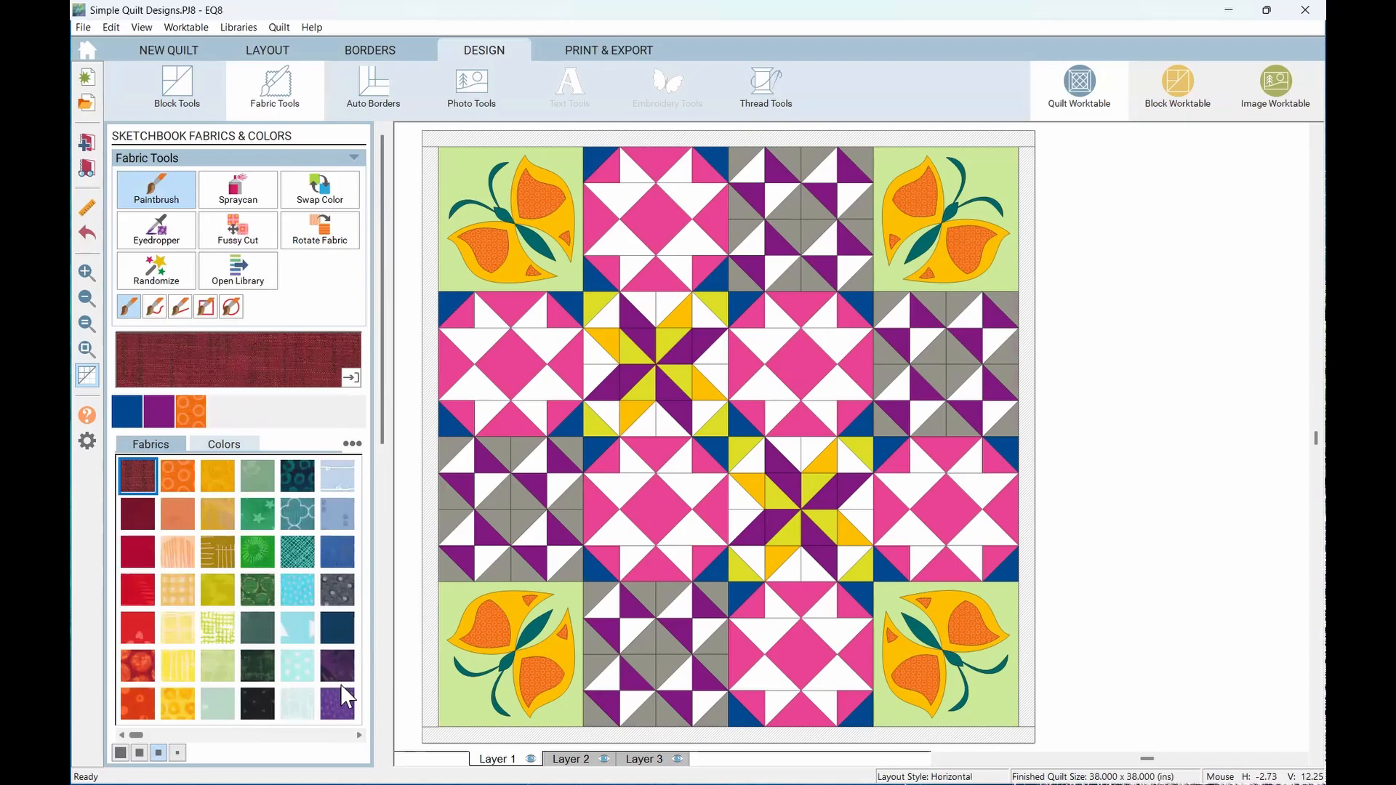
{"action": "left_click", "coordinate": [261, 560]}
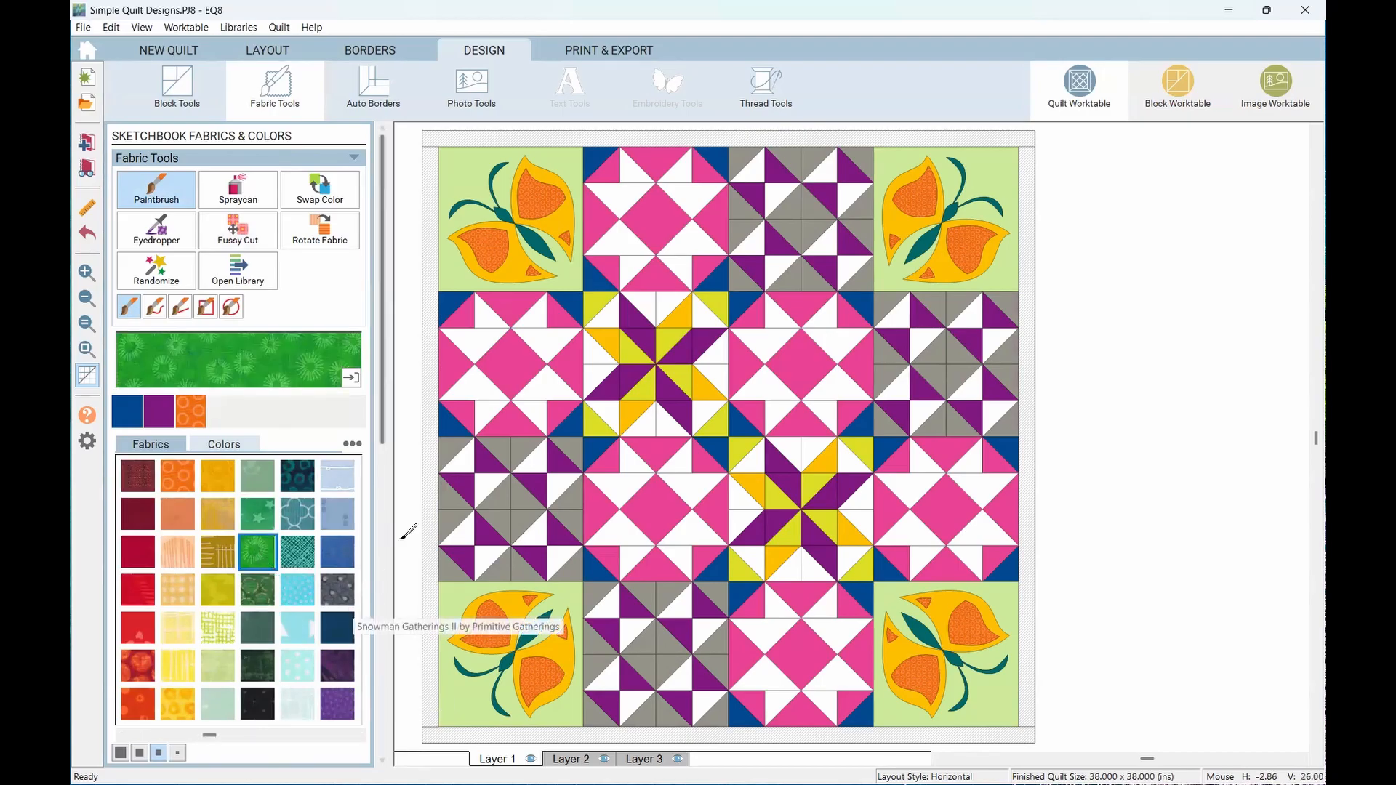
{"action": "left_click", "coordinate": [664, 507]}
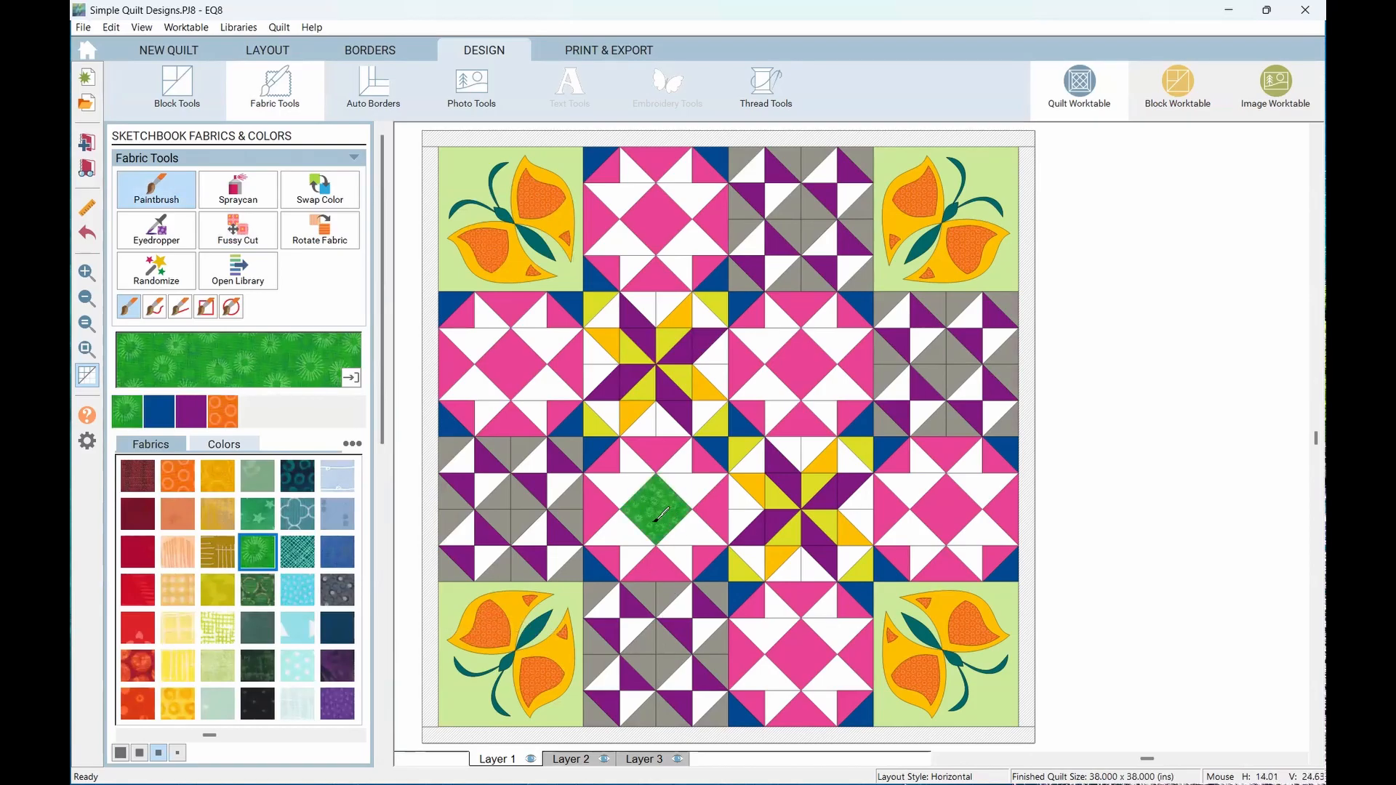
Fussy cut the green fabric in the center diamond, shifting its starburst print to several different positions within the patch
{"action": "scroll", "coordinate": [663, 520], "scroll_direction": "up", "scroll_amount": 4}
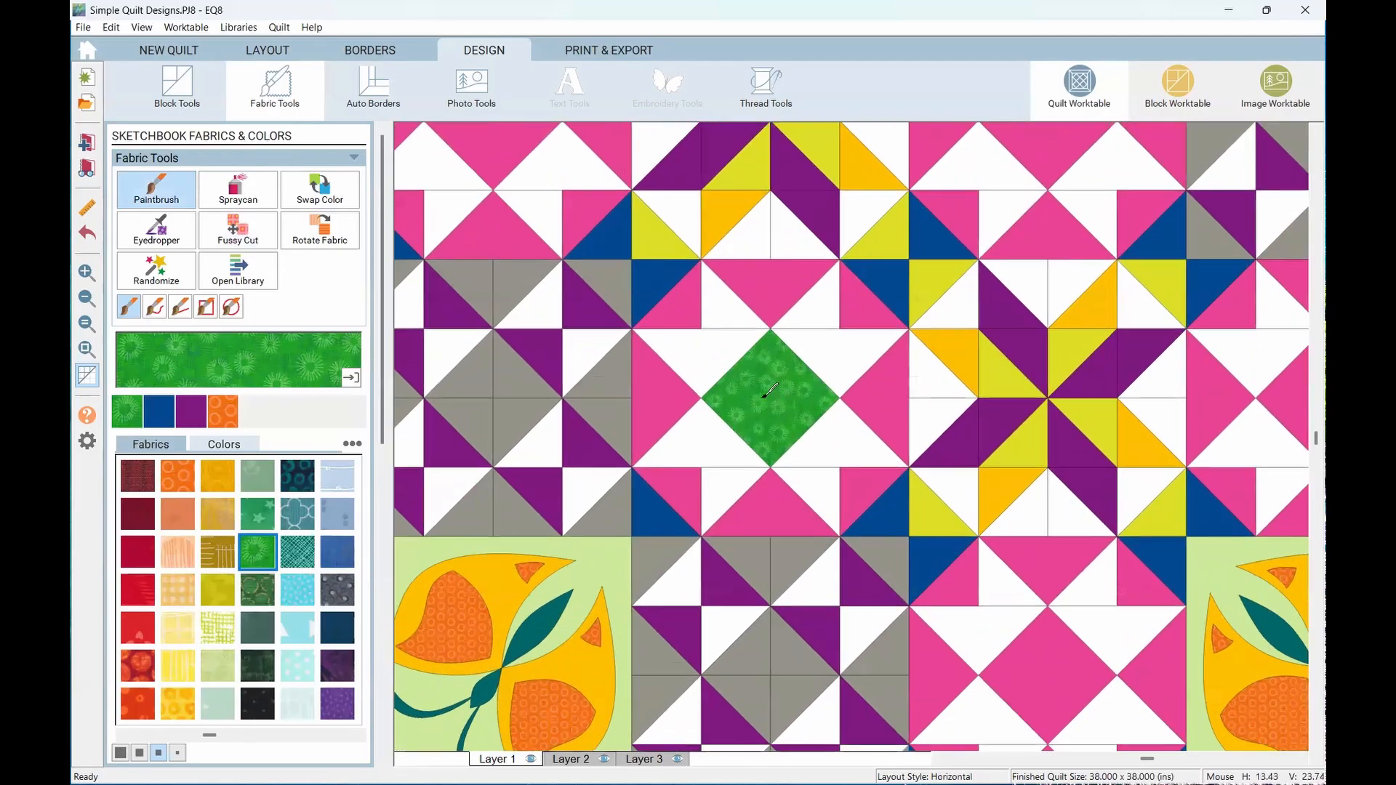
{"action": "scroll", "coordinate": [769, 390], "scroll_direction": "up", "scroll_amount": 4}
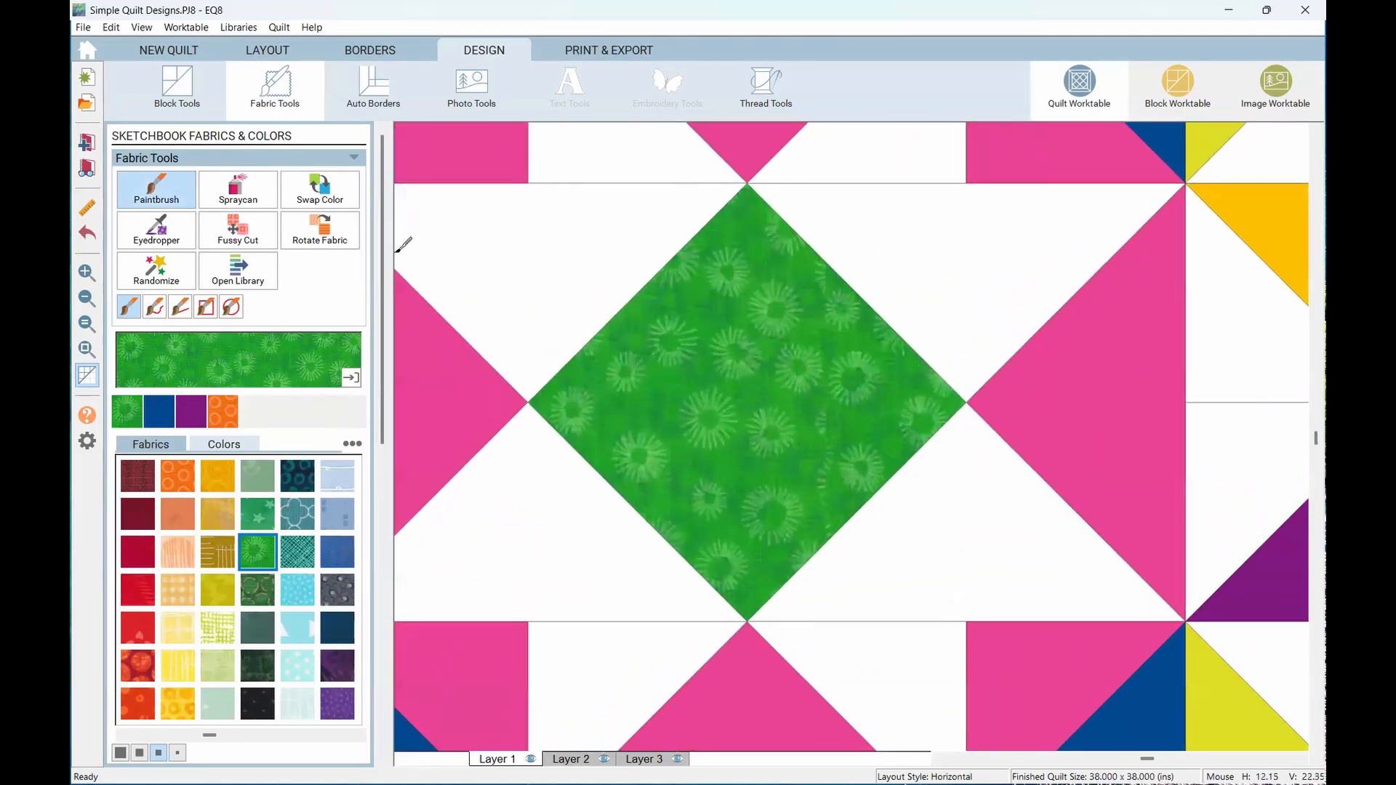
{"action": "left_click", "coordinate": [238, 231]}
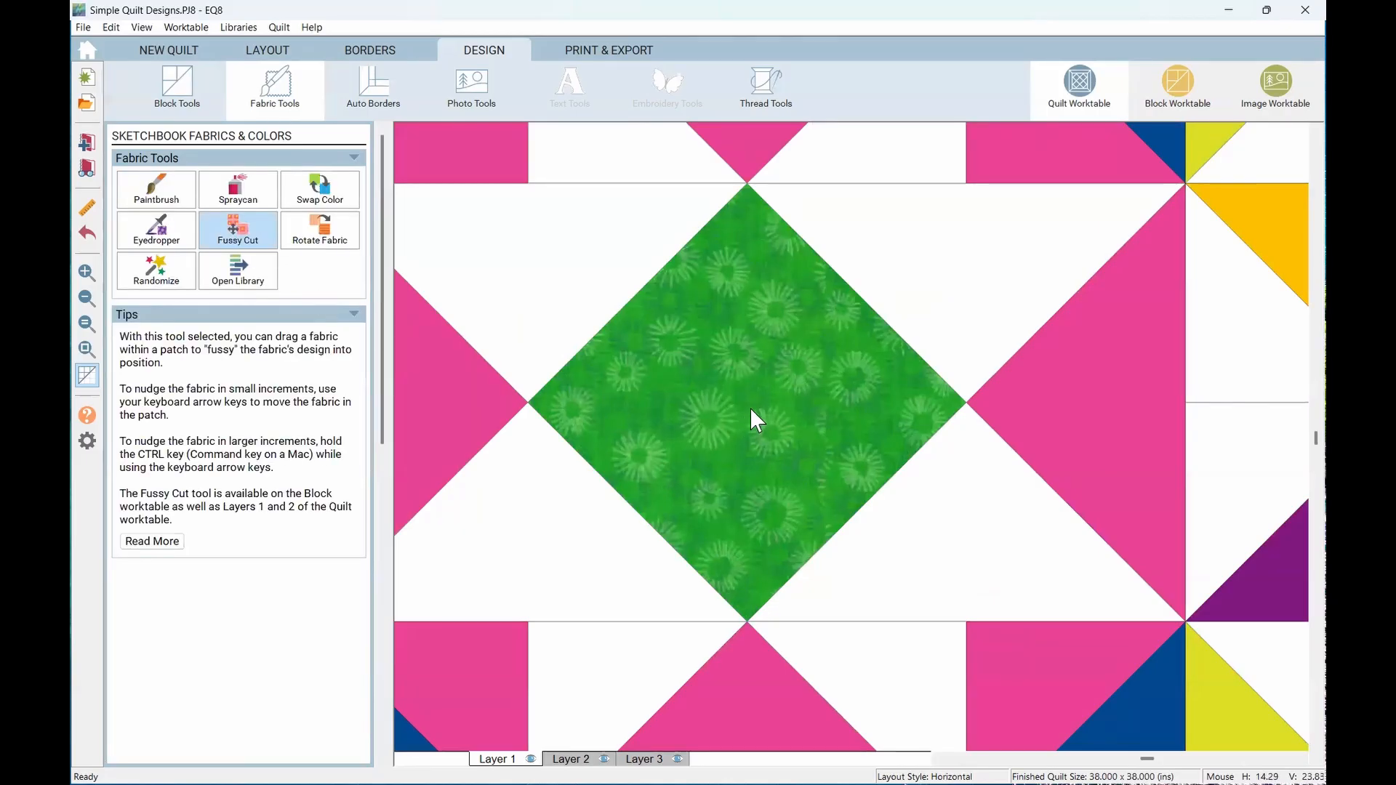
{"action": "left_click_drag", "start_coordinate": [756, 402], "coordinate": [674, 299]}
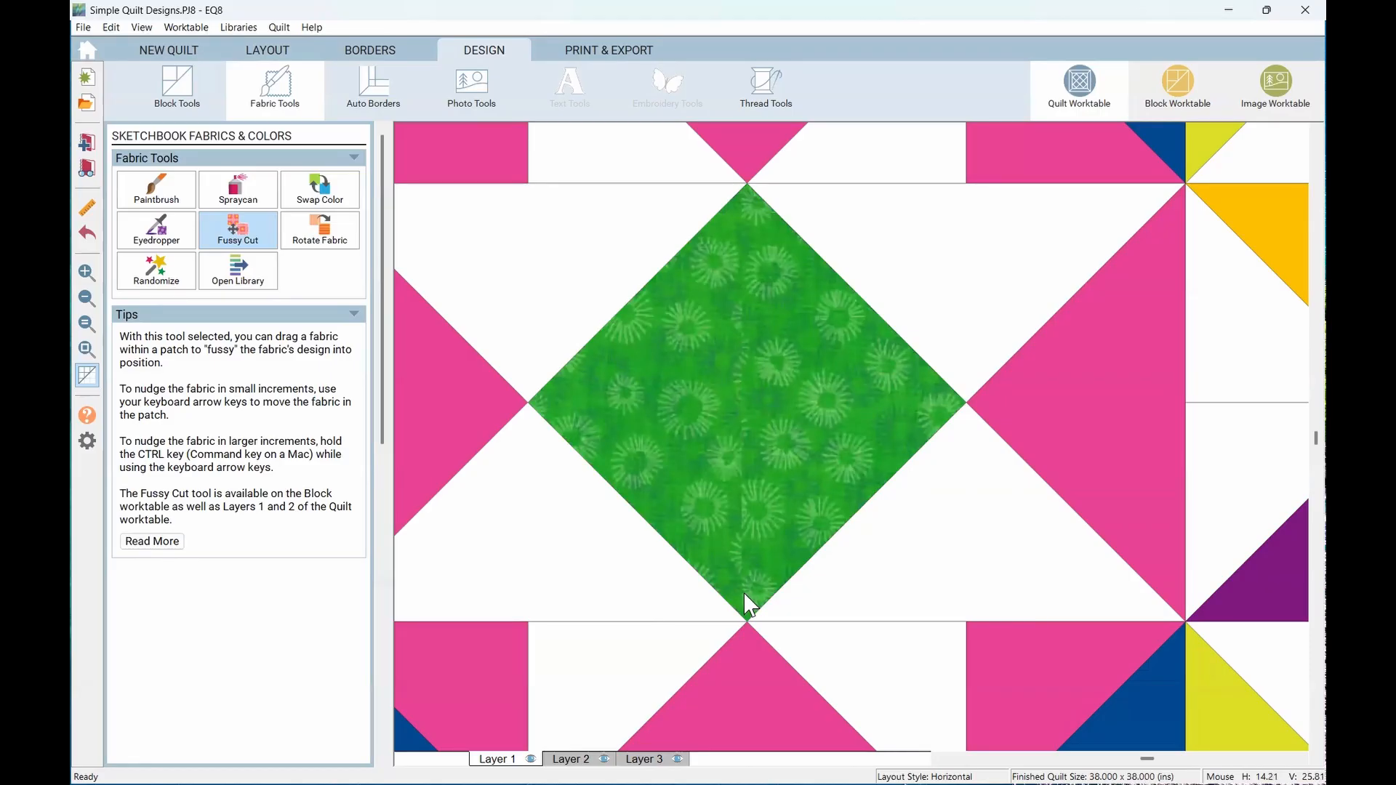
{"action": "left_click_drag", "start_coordinate": [691, 442], "coordinate": [834, 416]}
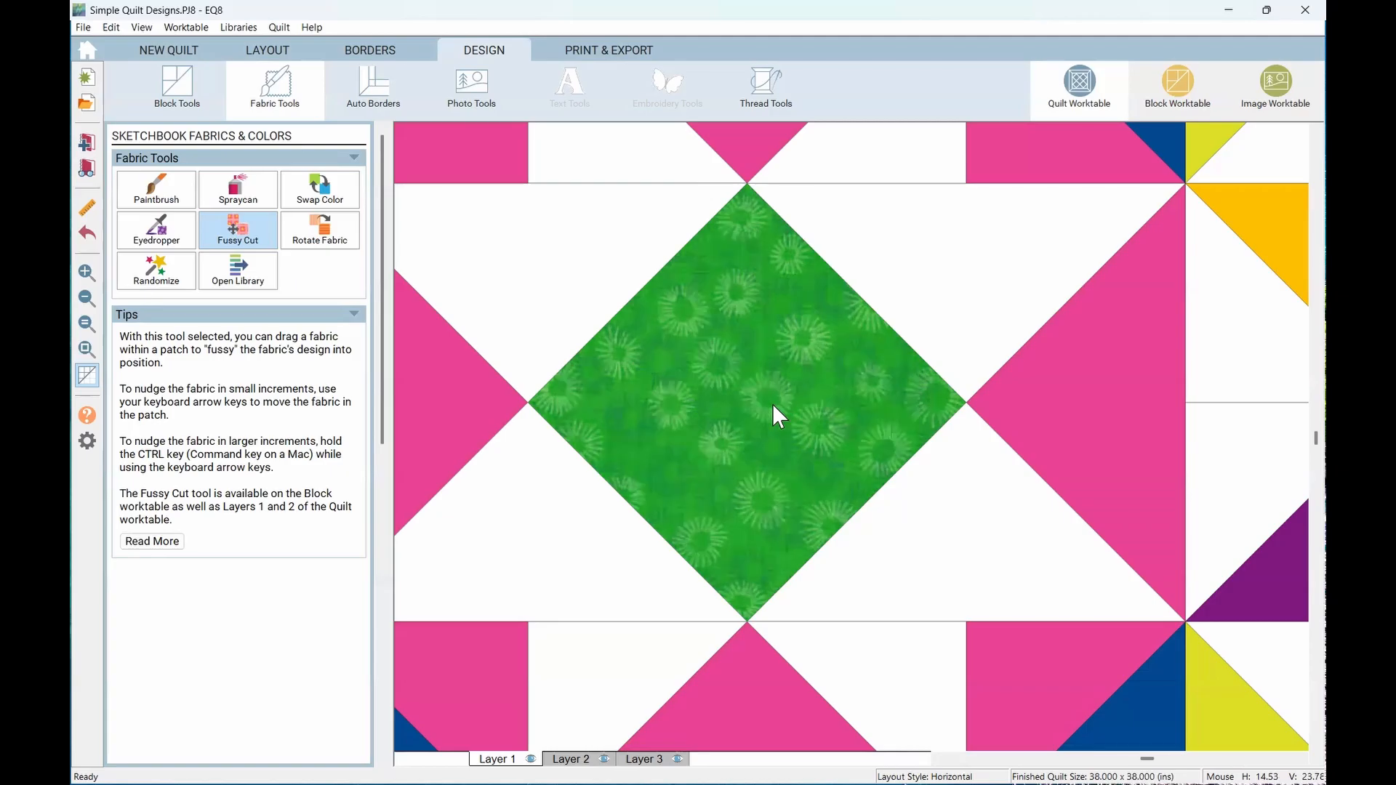
{"action": "left_click_drag", "start_coordinate": [773, 404], "coordinate": [767, 445]}
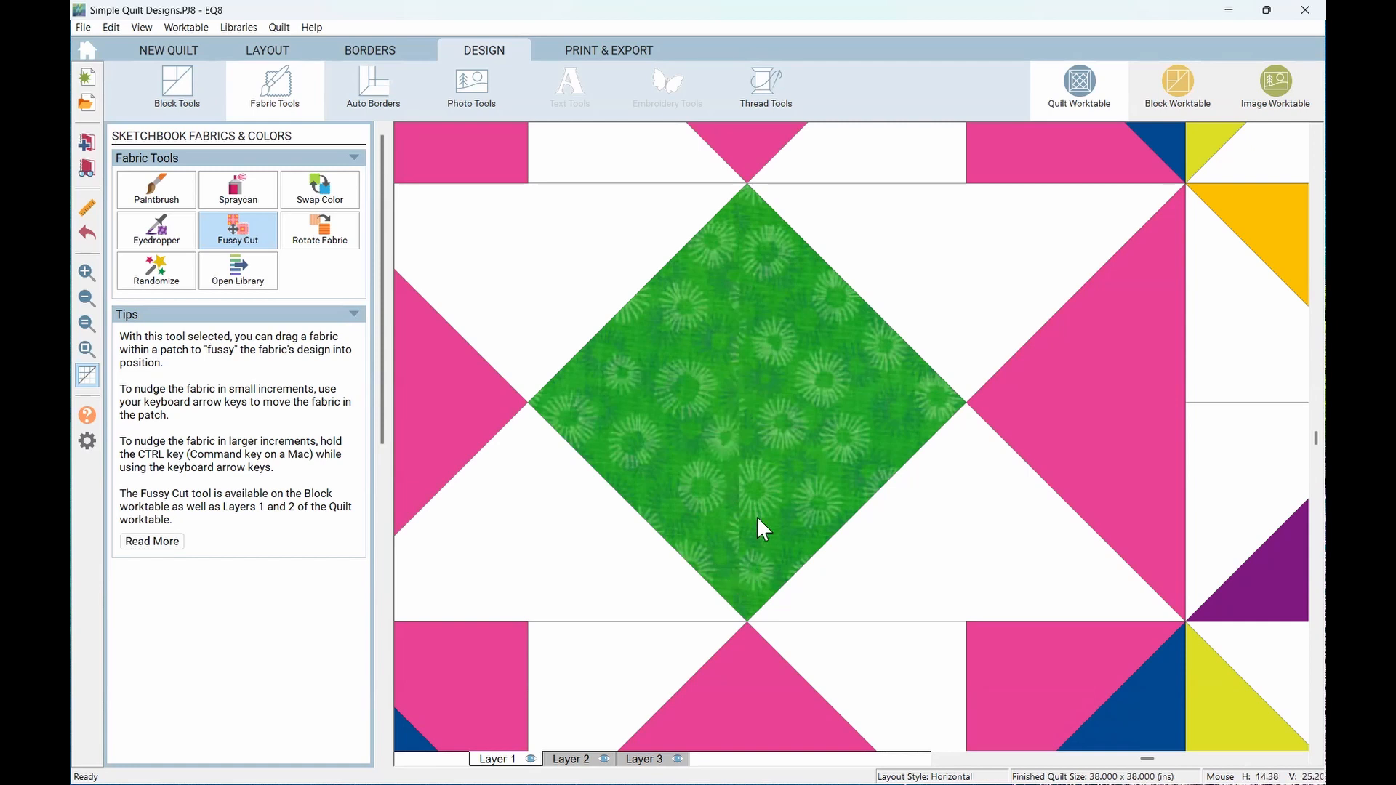
{"action": "left_click_drag", "start_coordinate": [742, 485], "coordinate": [772, 362]}
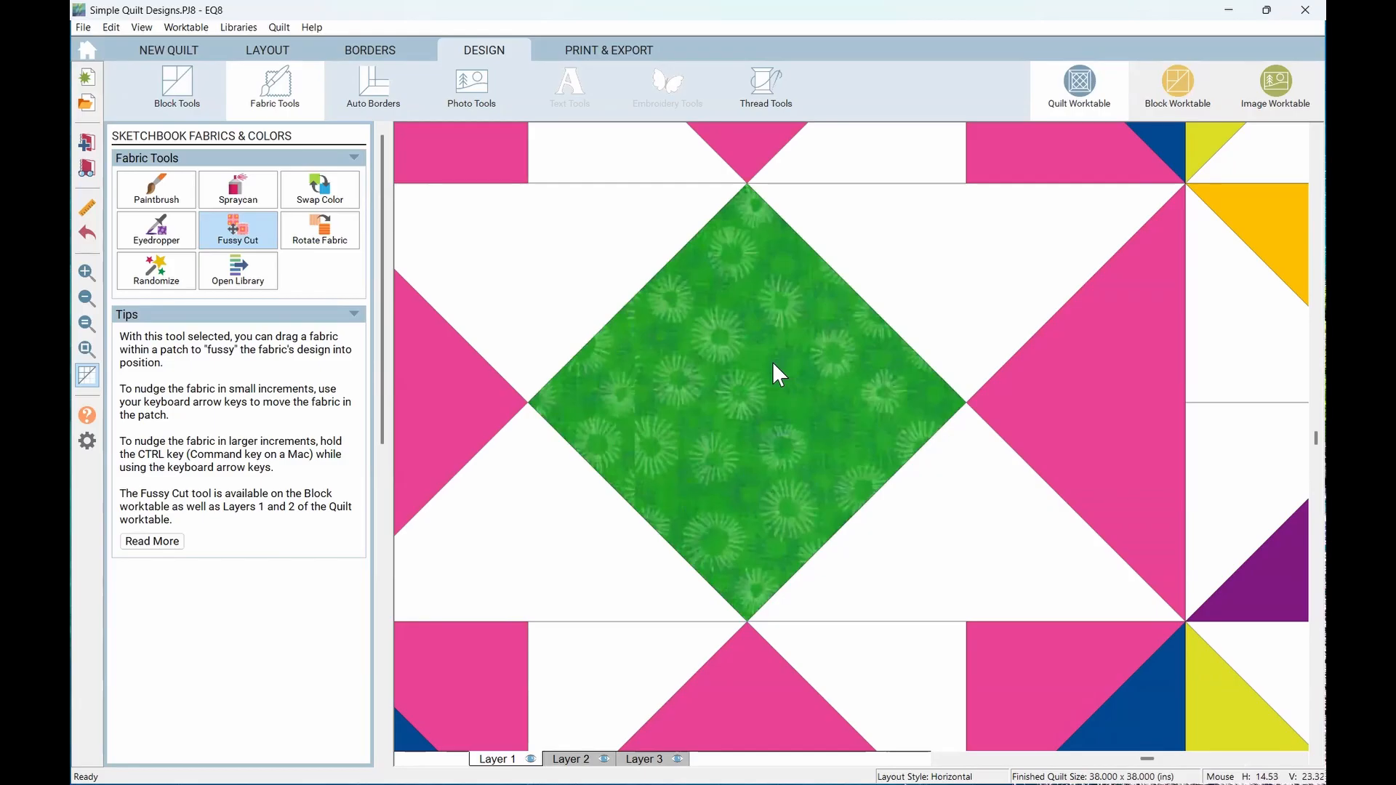
{"action": "left_click_drag", "start_coordinate": [730, 404], "coordinate": [714, 429]}
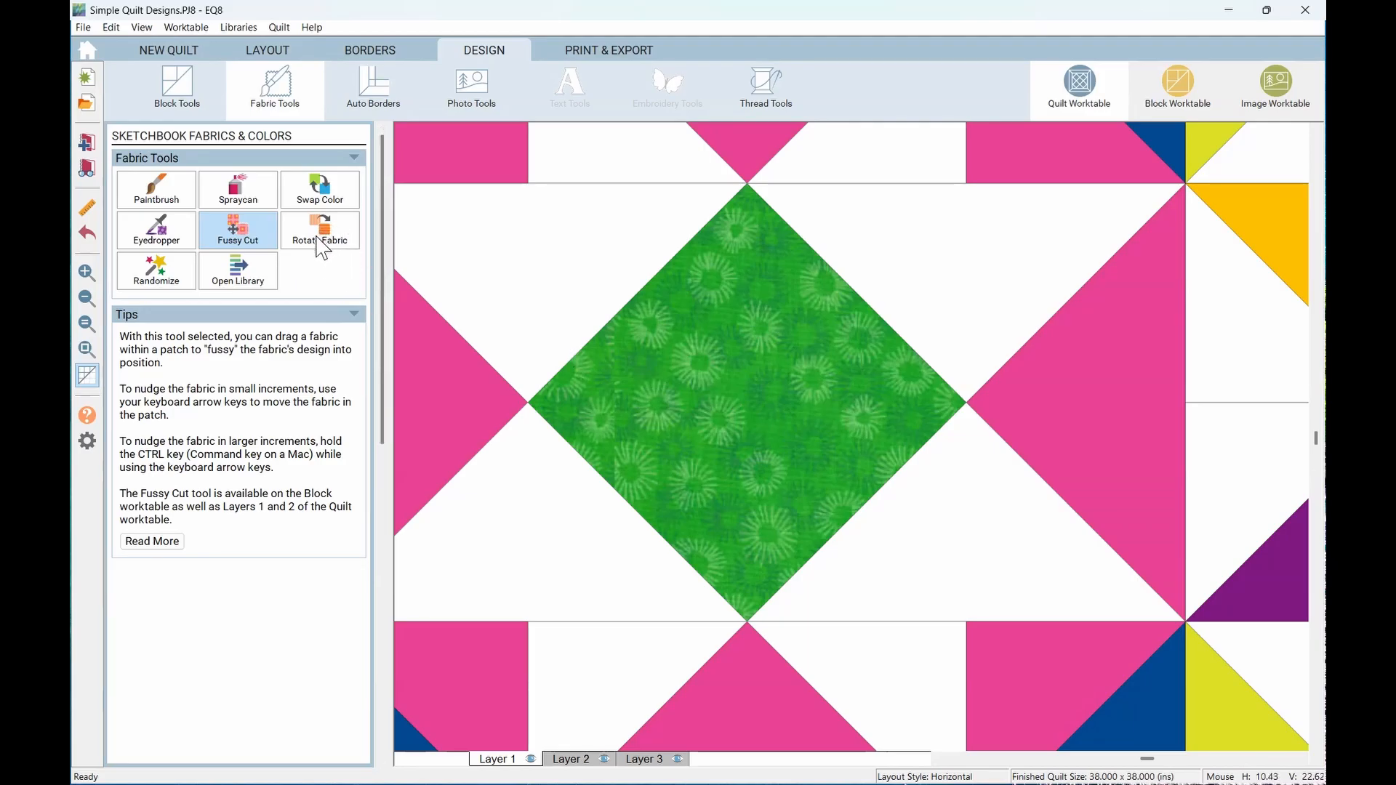
Paint the third-row second block's center diamond with the light purple fabric patterned with circles
{"action": "left_click", "coordinate": [131, 194]}
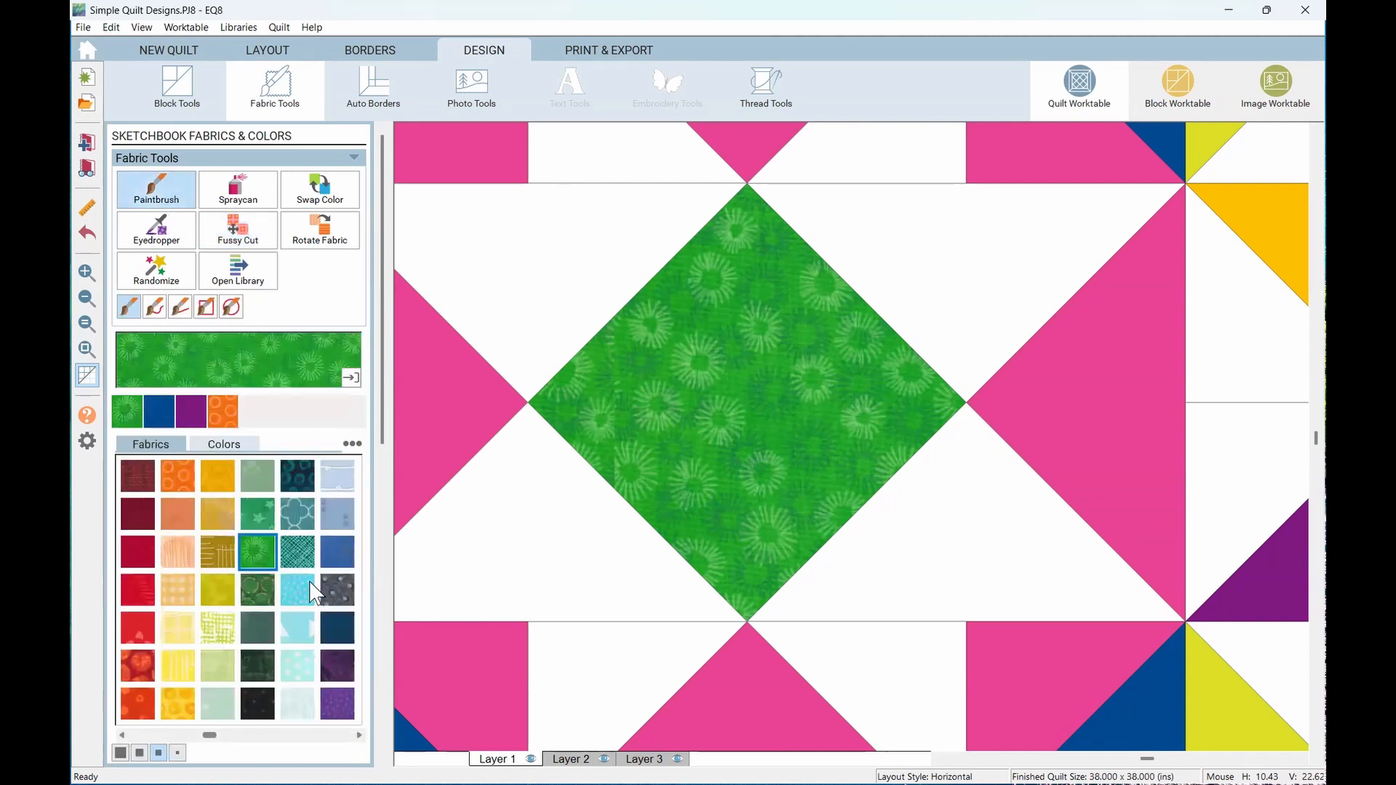
{"action": "left_click", "coordinate": [301, 734]}
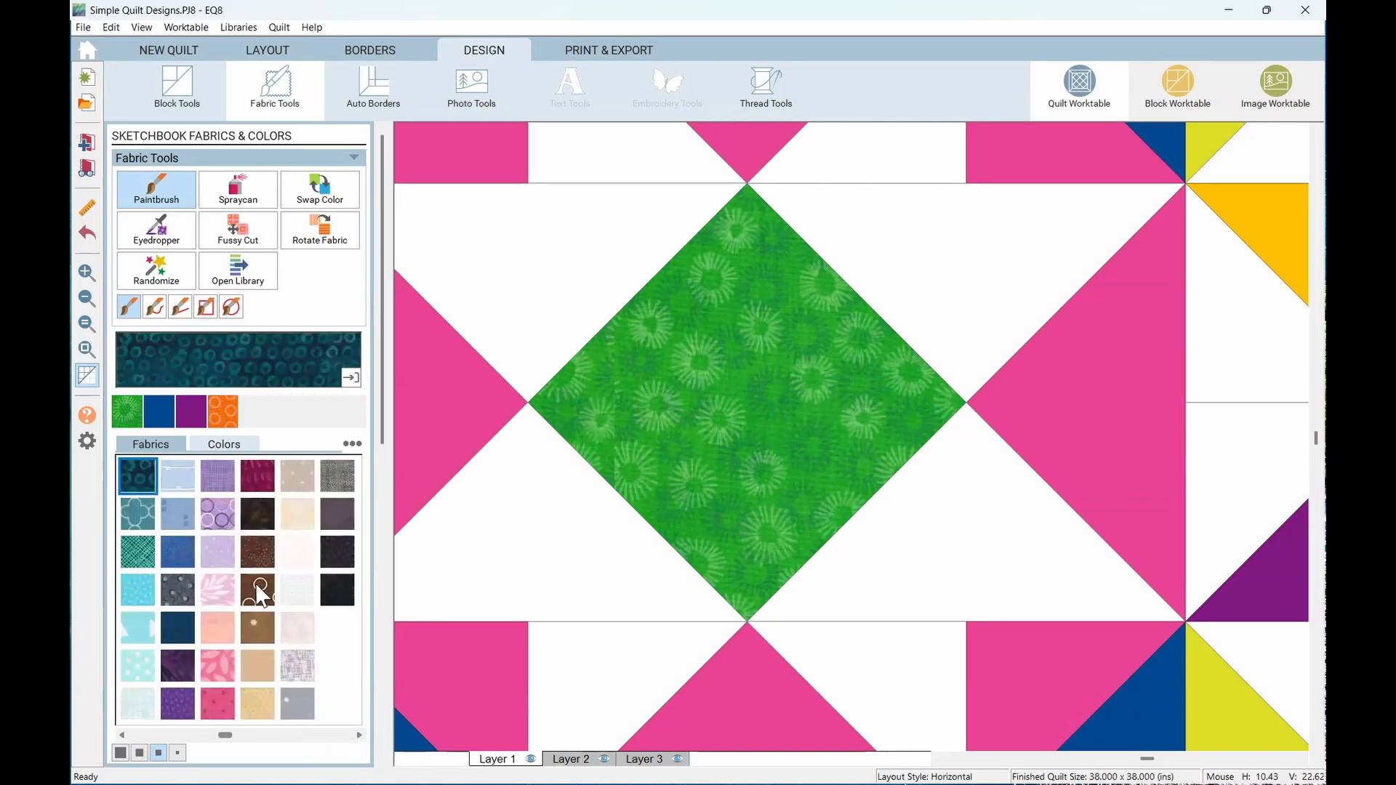
{"action": "left_click", "coordinate": [215, 514]}
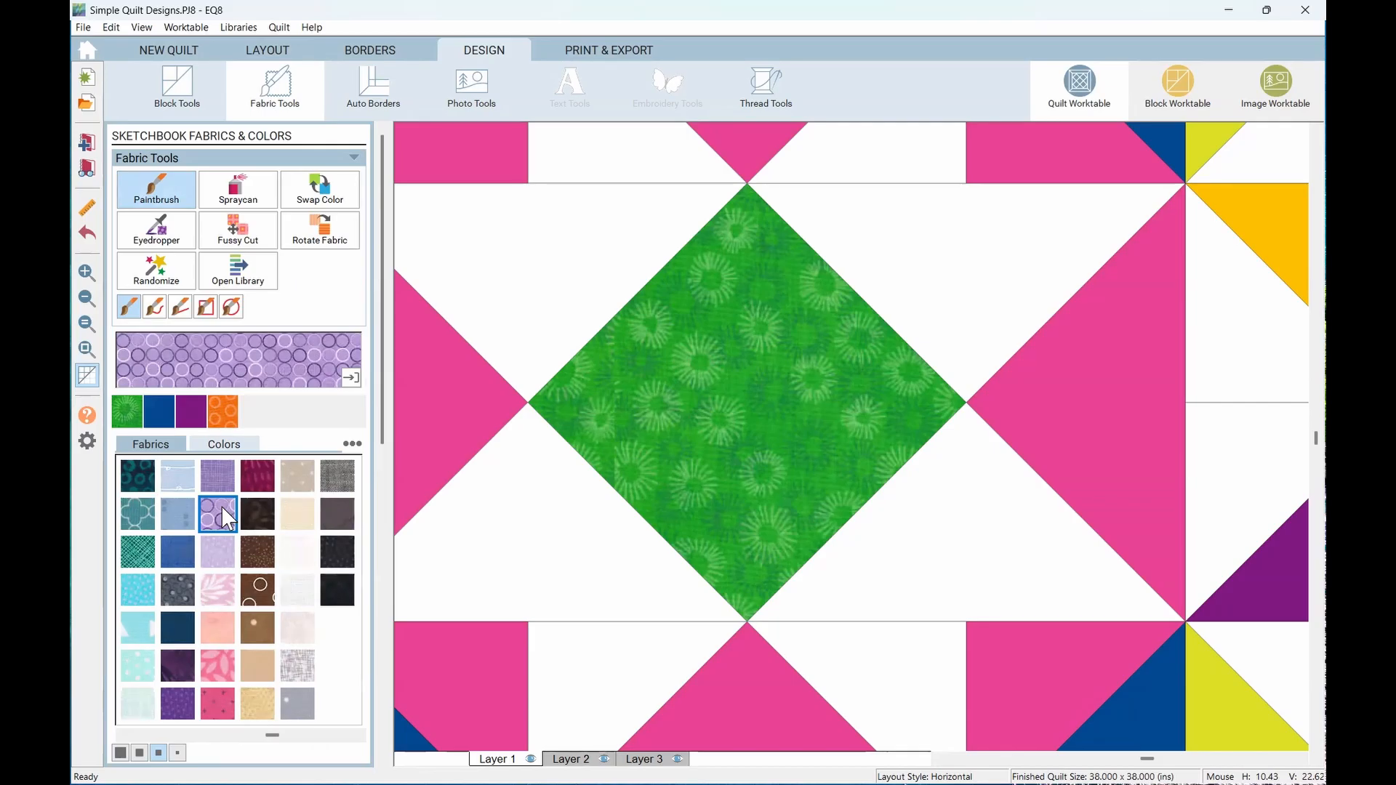
{"action": "left_click", "coordinate": [651, 421]}
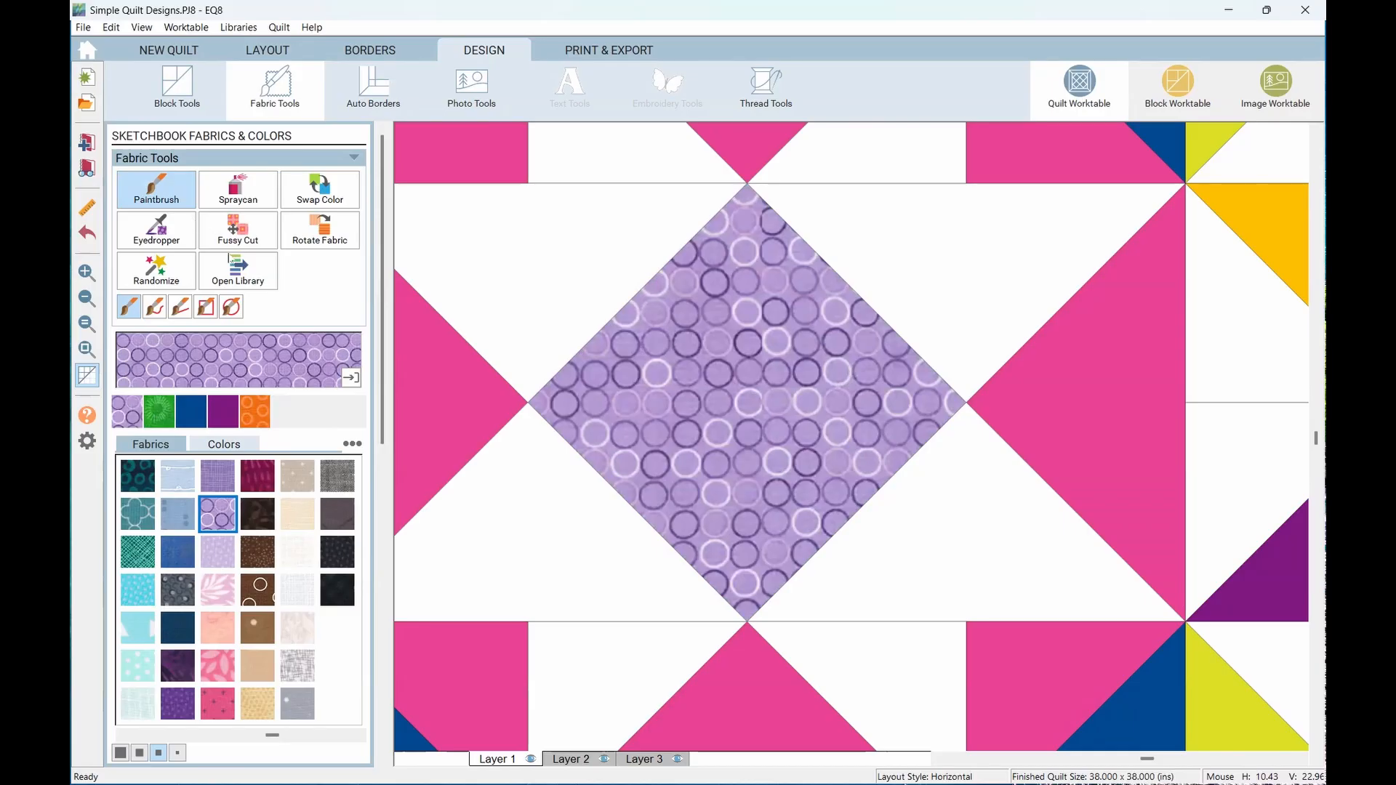
Rotate the purple circle fabric in the third-row second block's center diamond through four simple 90-degree turns
{"action": "left_click", "coordinate": [313, 236]}
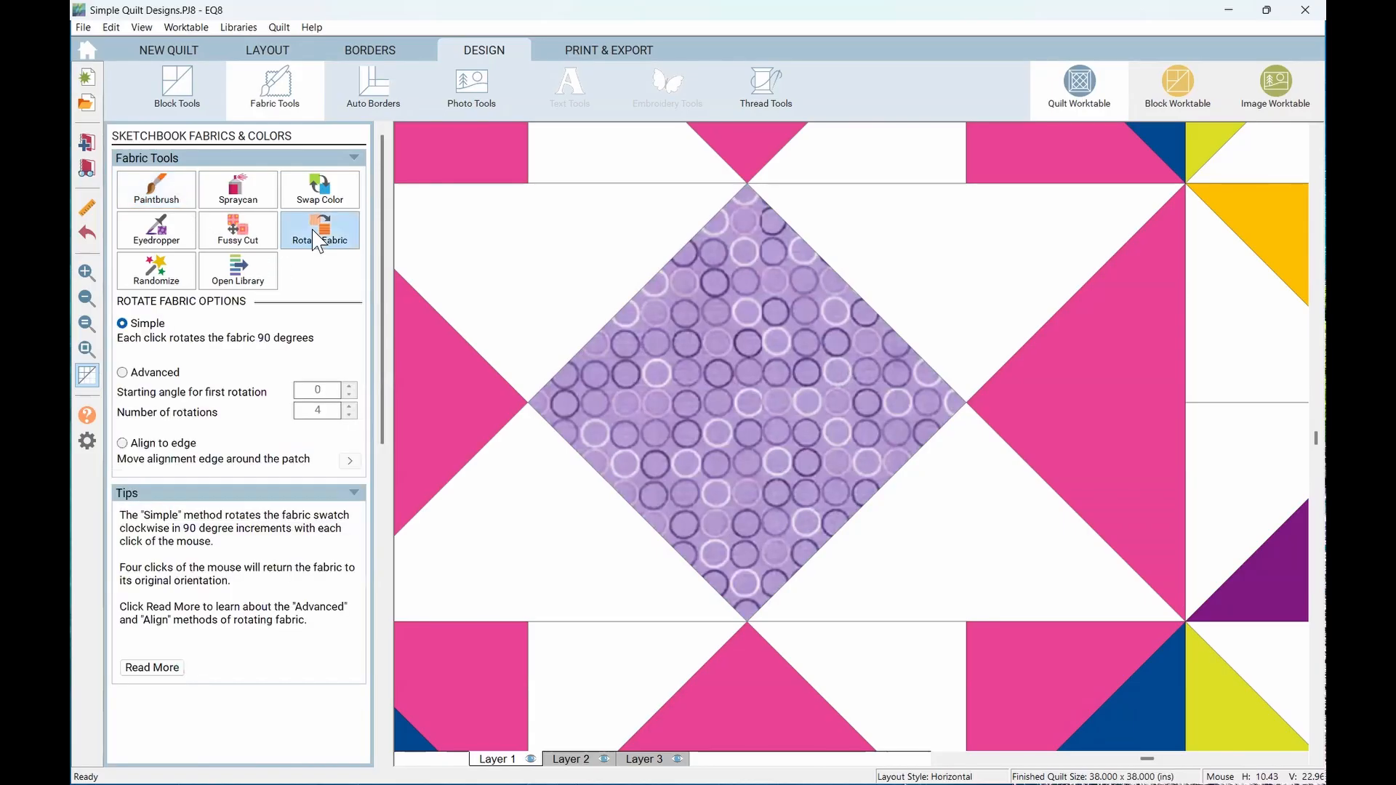
{"action": "left_click", "coordinate": [723, 371]}
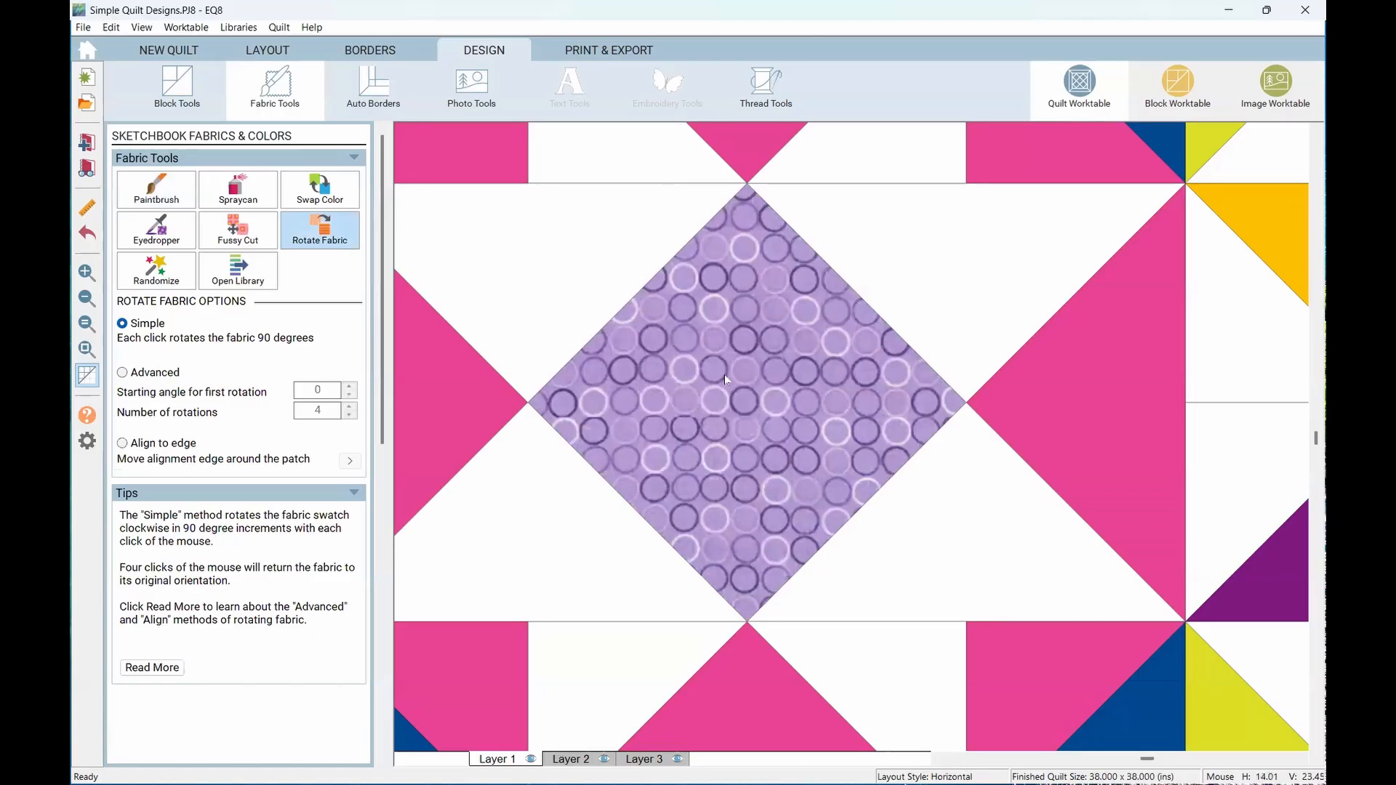
{"action": "left_click", "coordinate": [731, 375]}
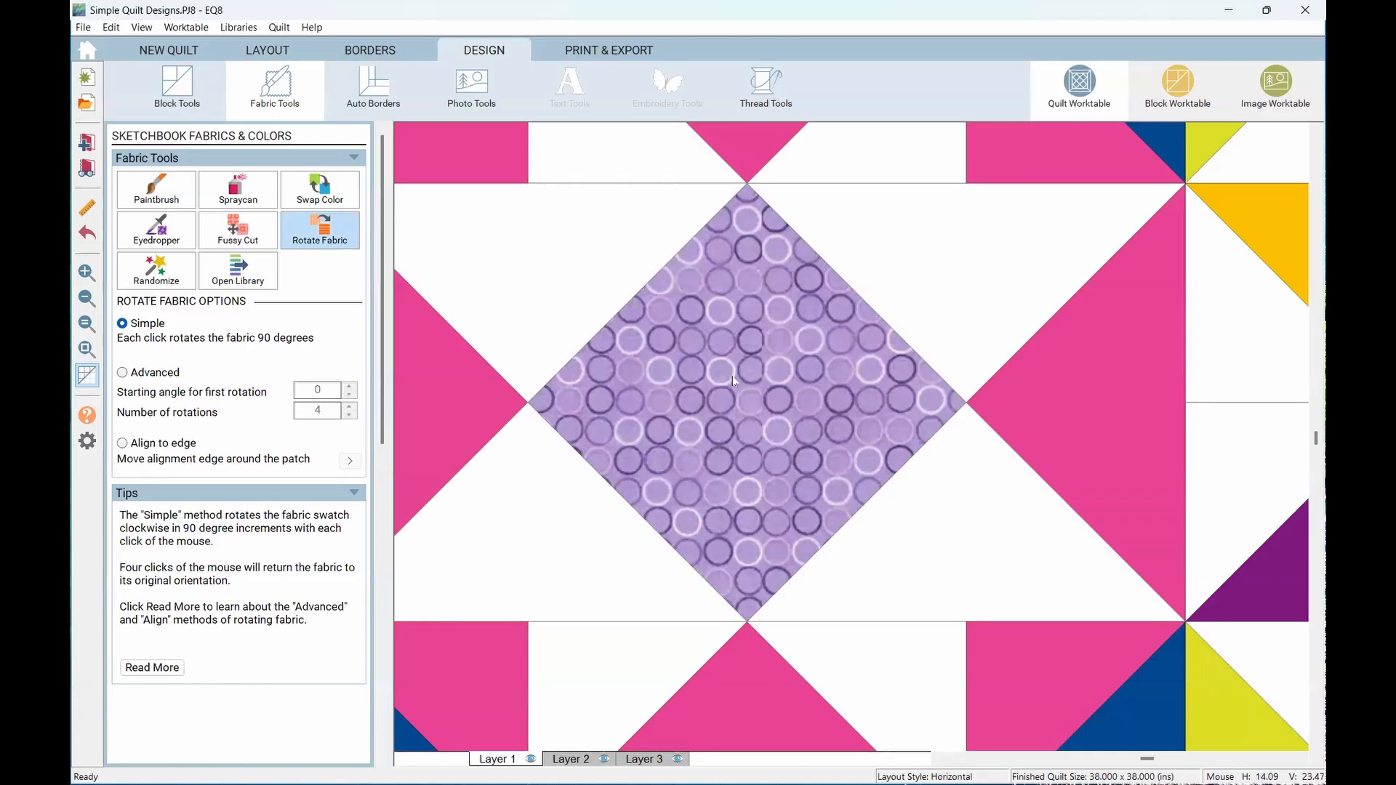
{"action": "left_click", "coordinate": [733, 379]}
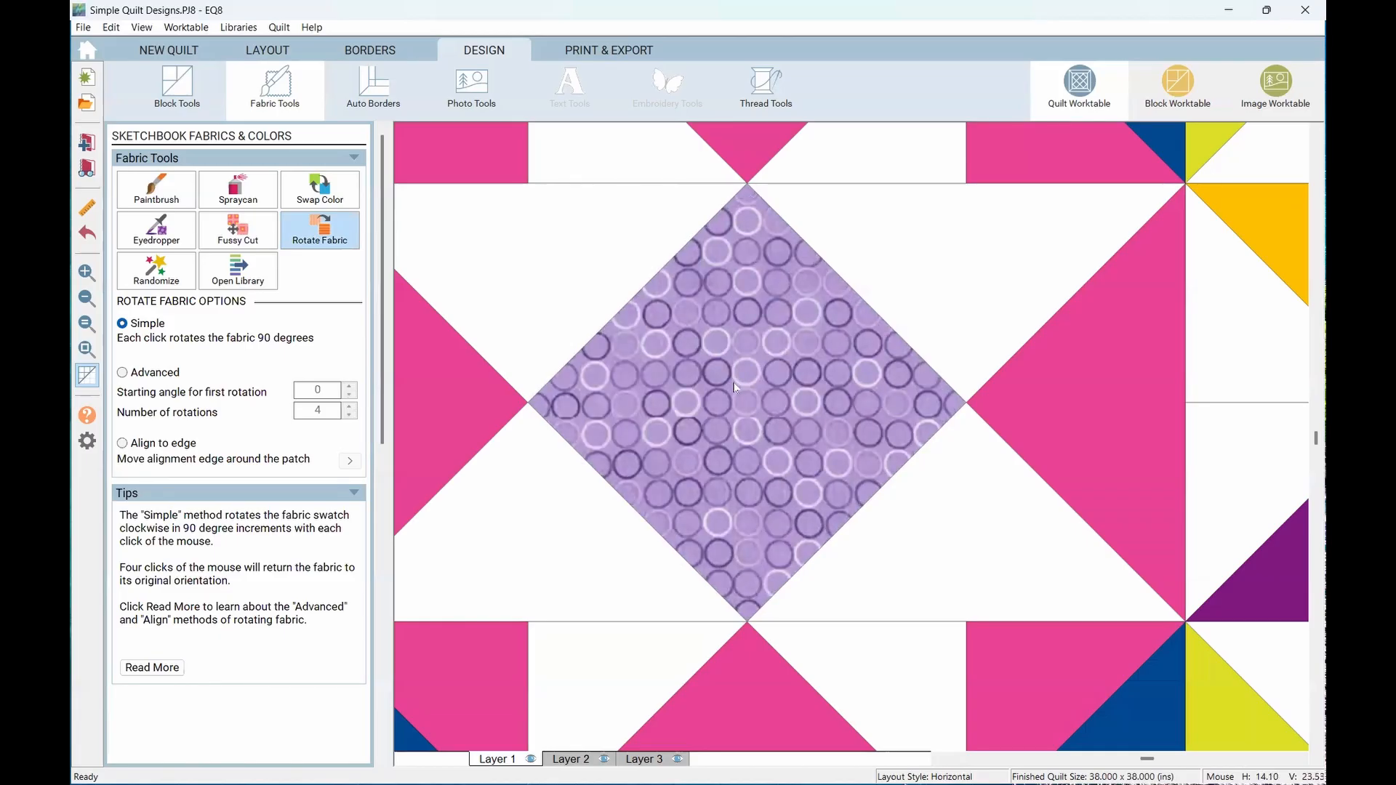
{"action": "left_click", "coordinate": [734, 388]}
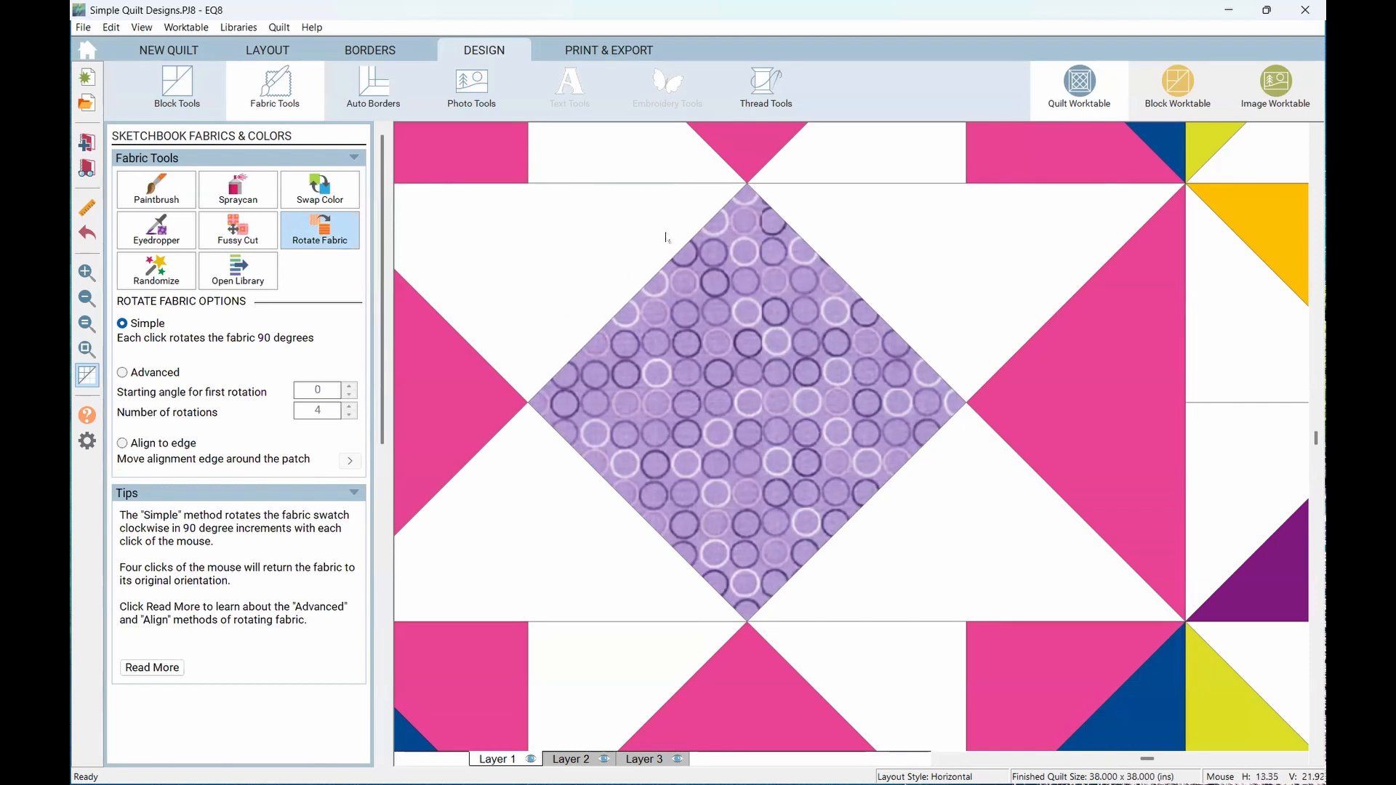
Try recoloring the whole quilt by applying a Randomize brightness change of 10 twice
{"action": "key", "text": "ctrl+0"}
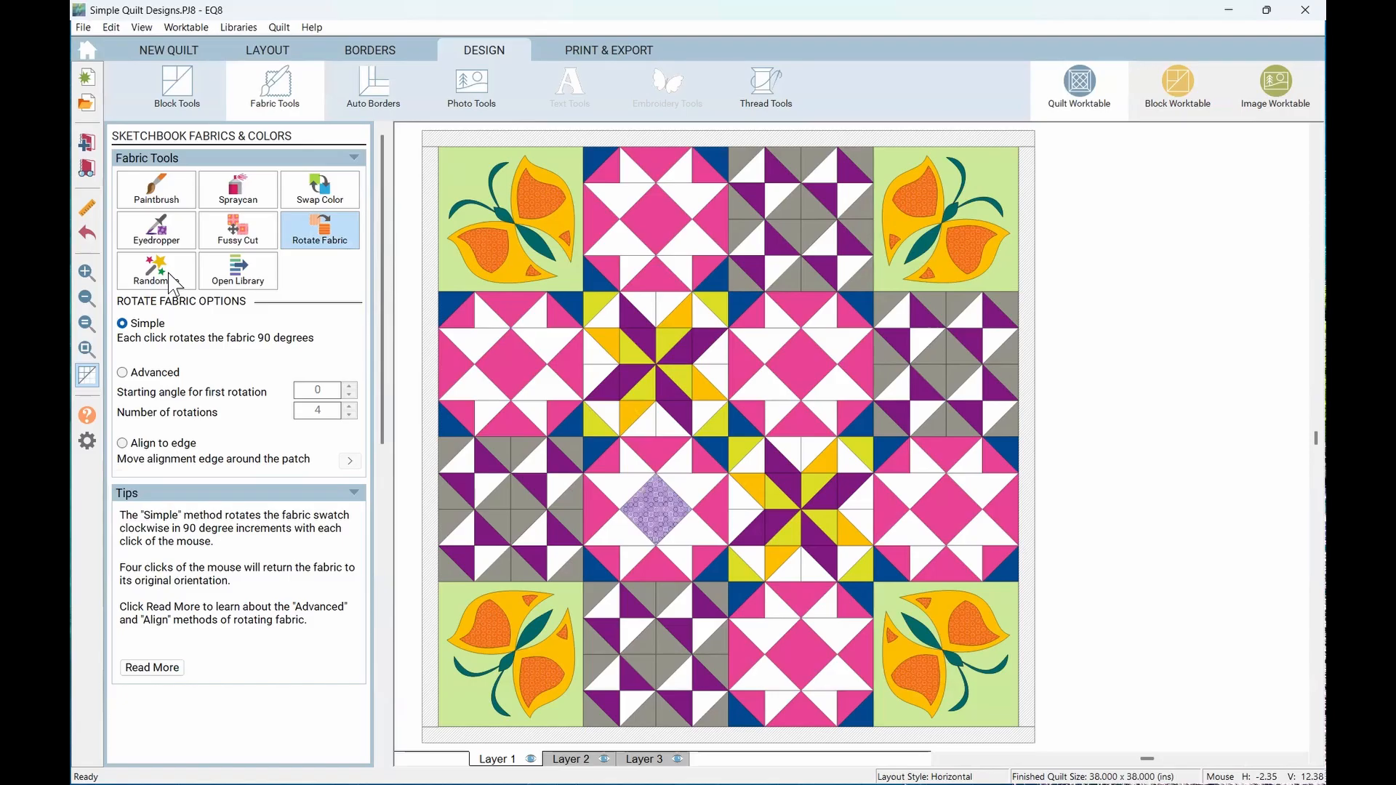
{"action": "left_click", "coordinate": [171, 282]}
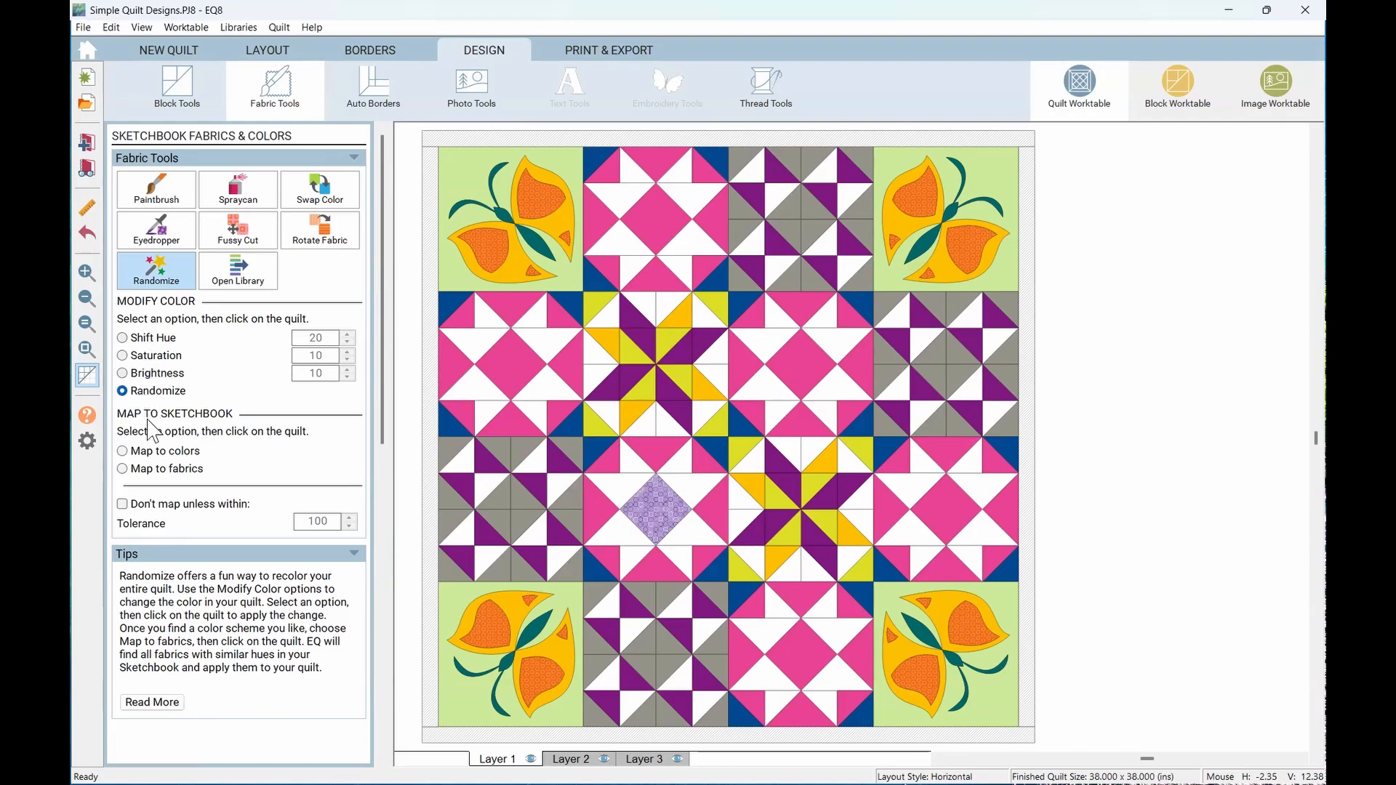
{"action": "left_click", "coordinate": [123, 373]}
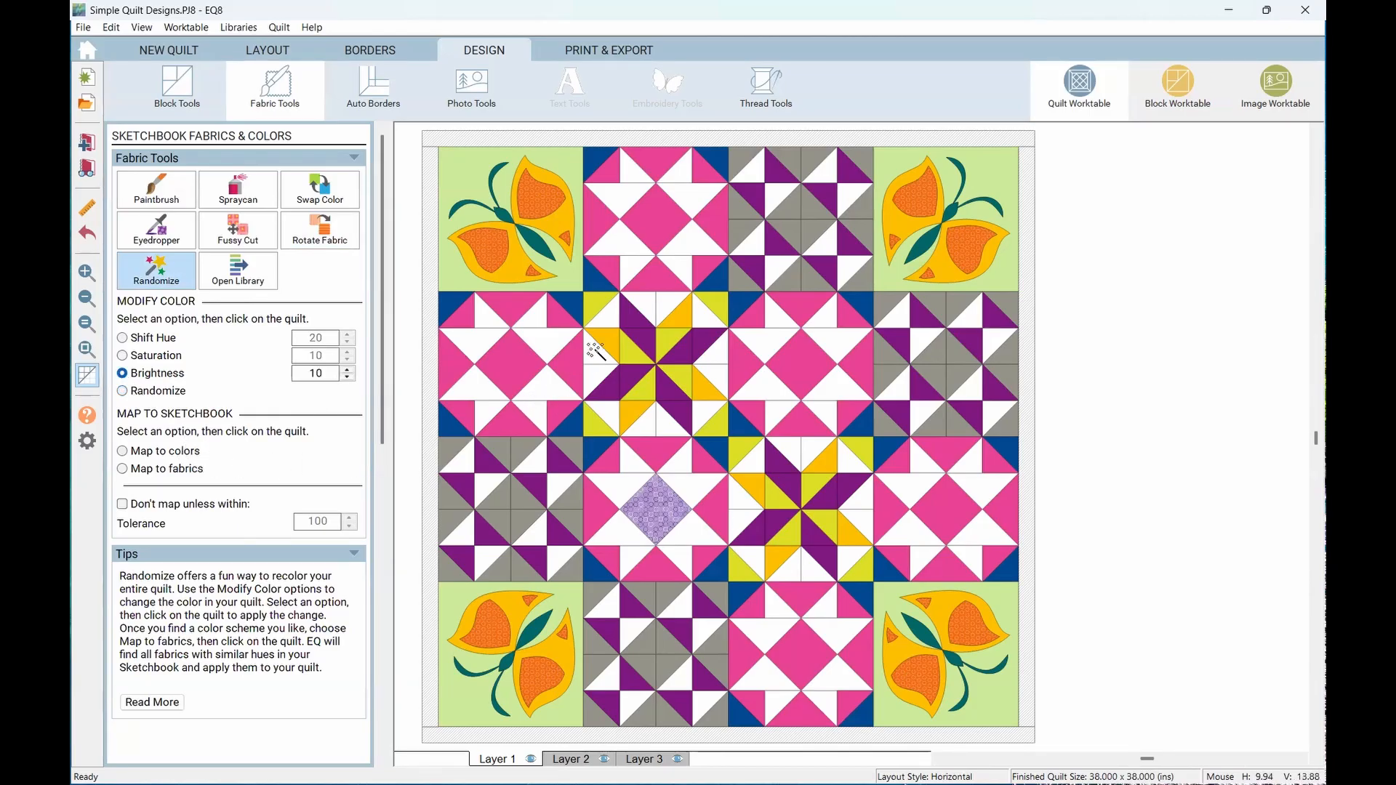
{"action": "left_click", "coordinate": [653, 370]}
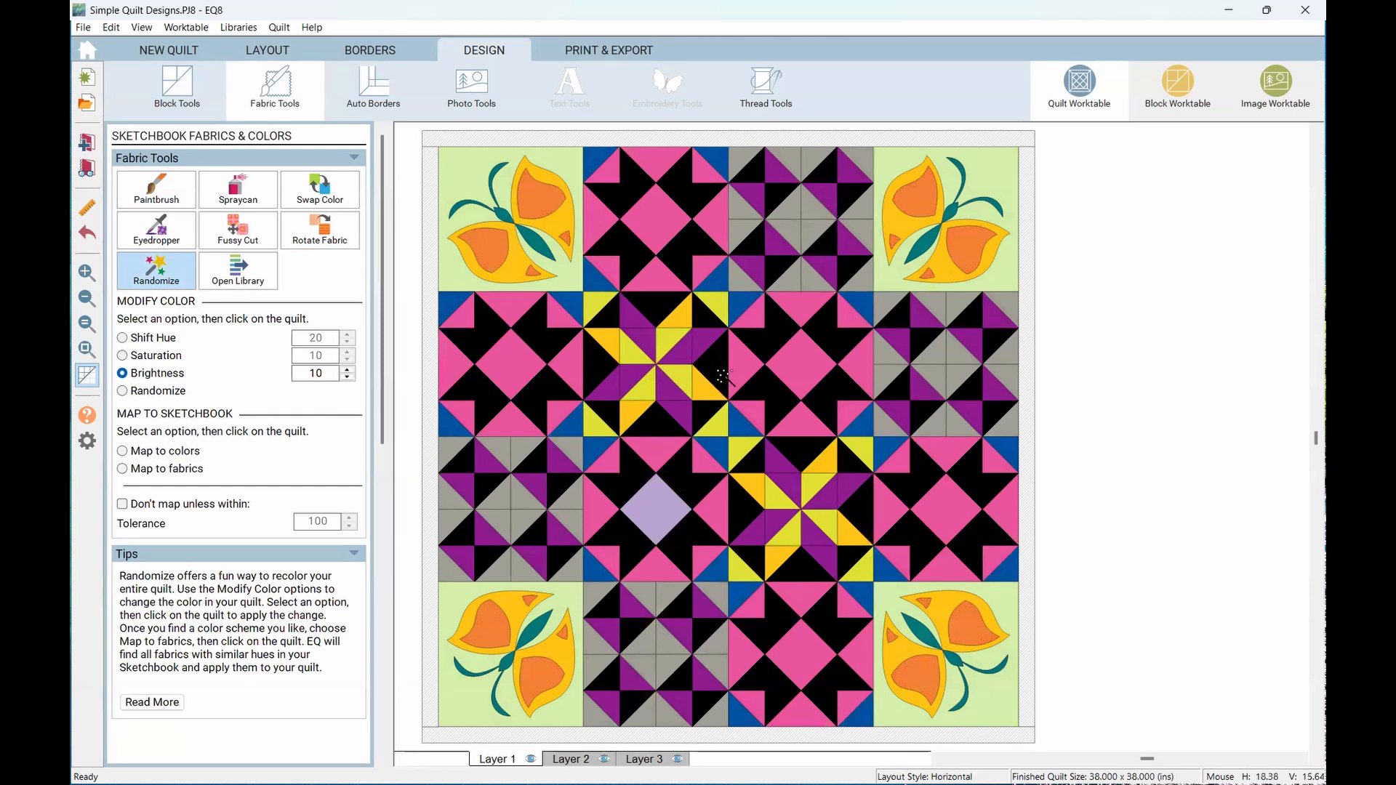
{"action": "left_click", "coordinate": [687, 385]}
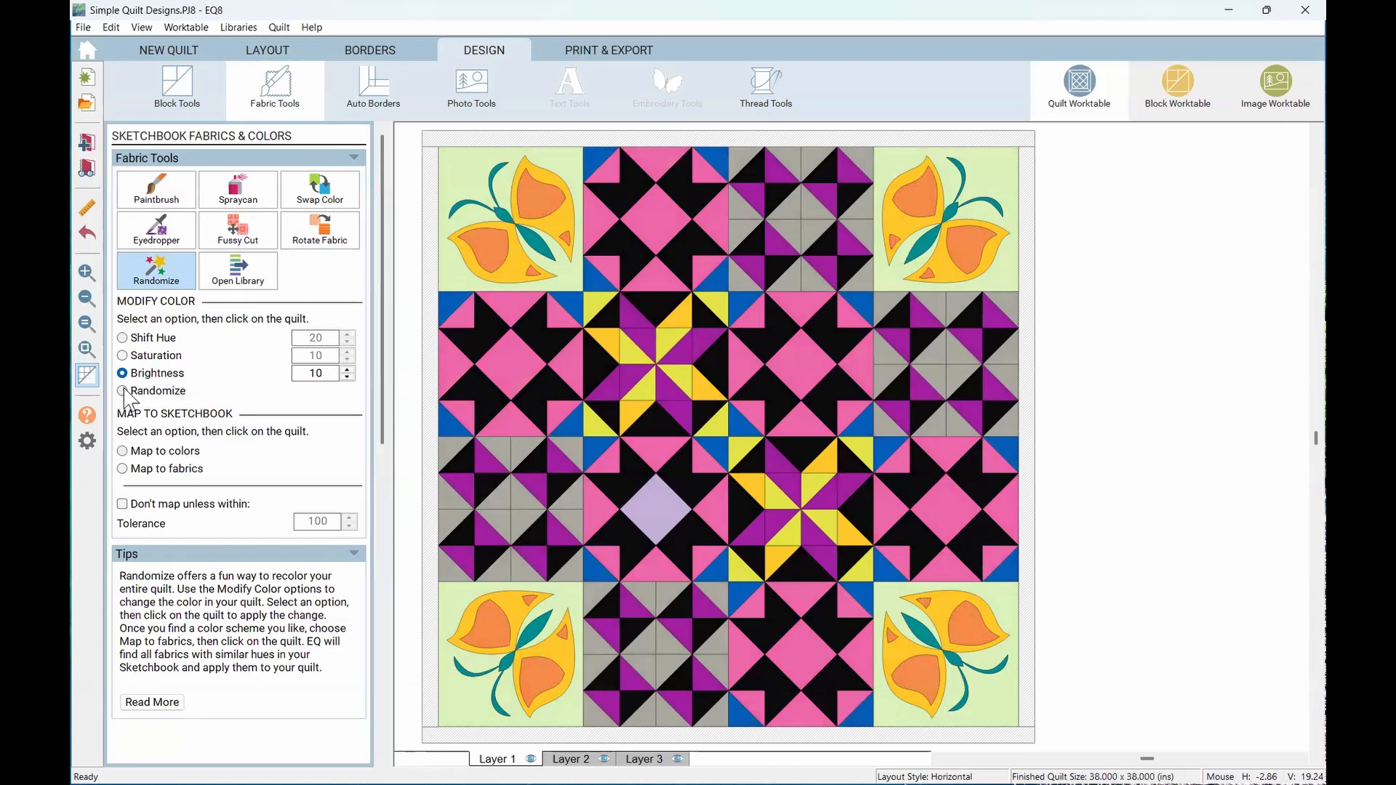
Try recoloring the whole quilt with a saturation change of 10 and a hue shift of 20
{"action": "left_click", "coordinate": [123, 355]}
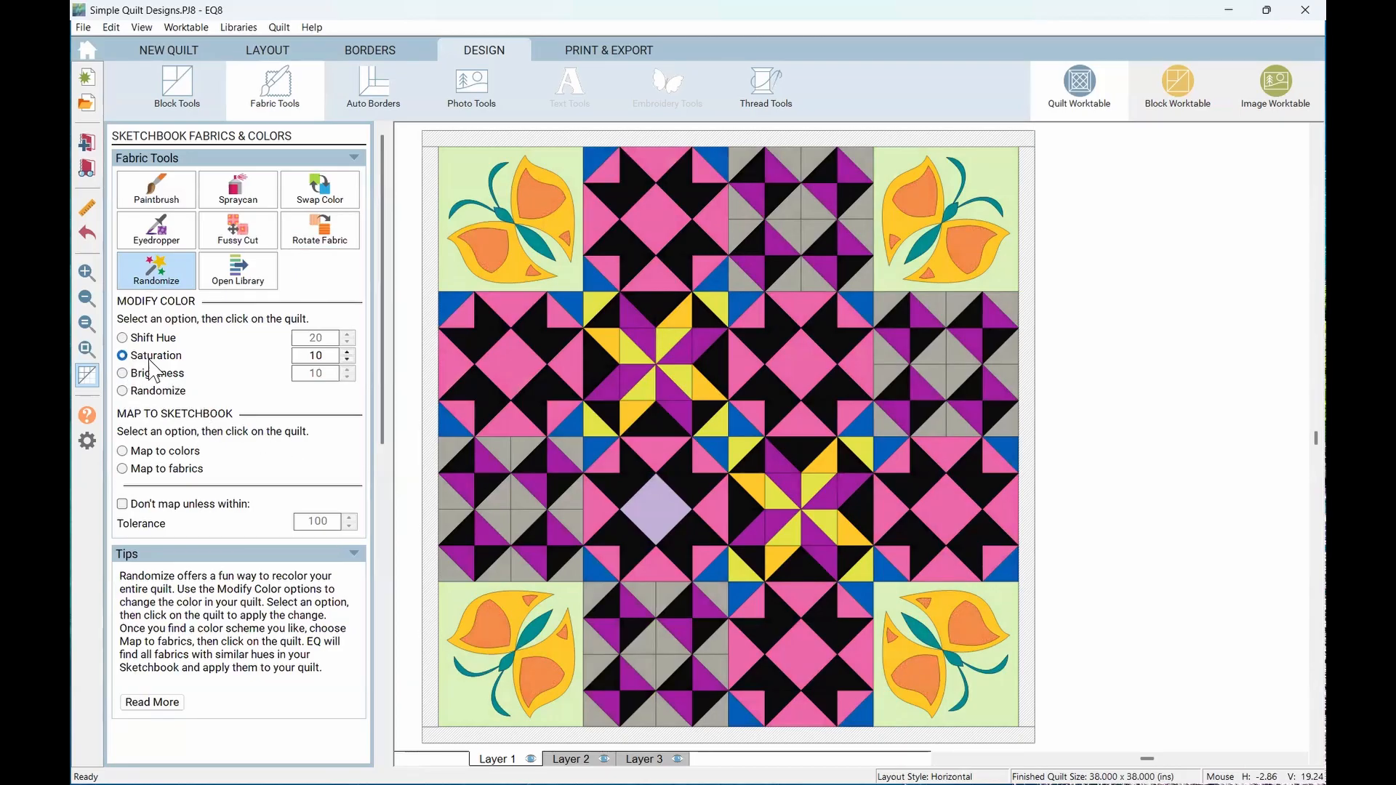
{"action": "left_click", "coordinate": [655, 357]}
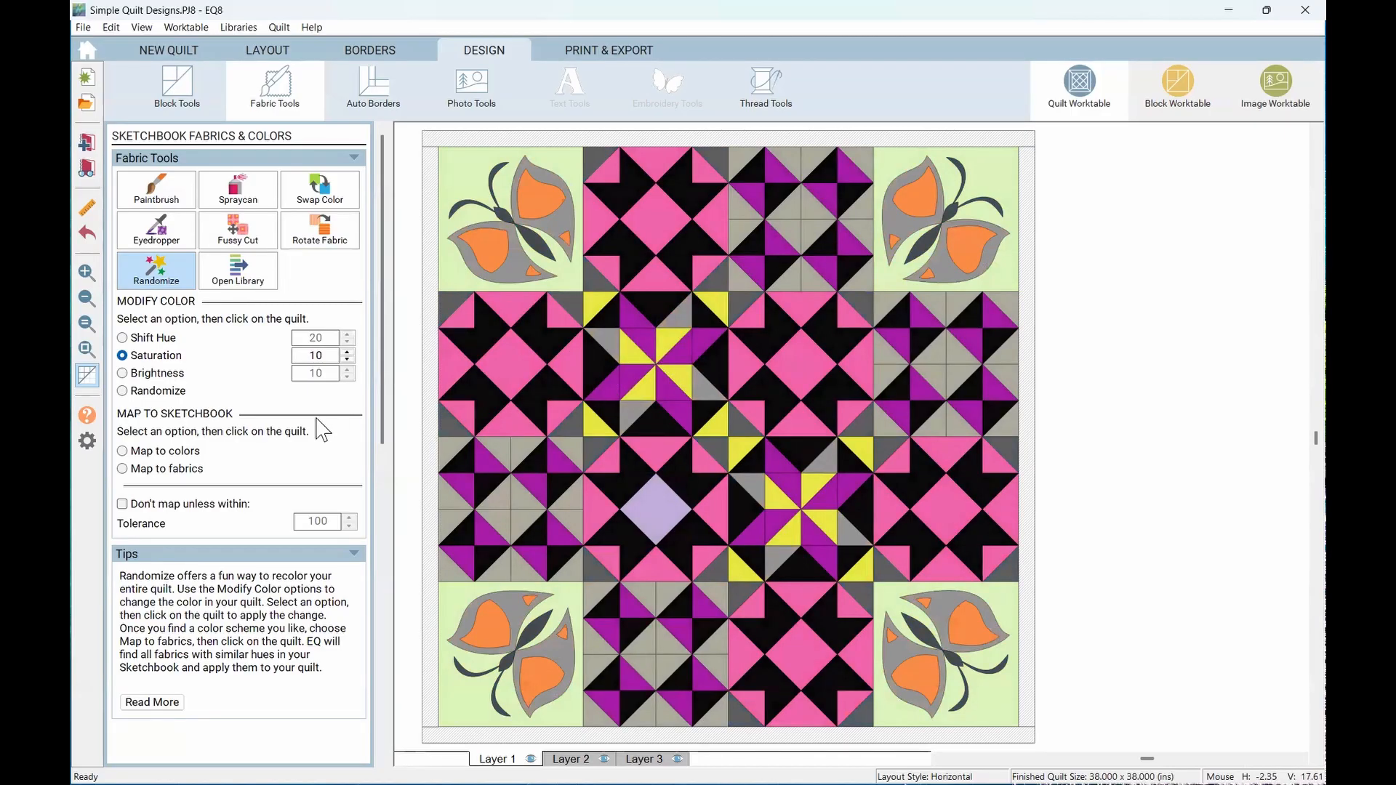
{"action": "left_click", "coordinate": [152, 339]}
{"action": "left_click", "coordinate": [720, 375]}
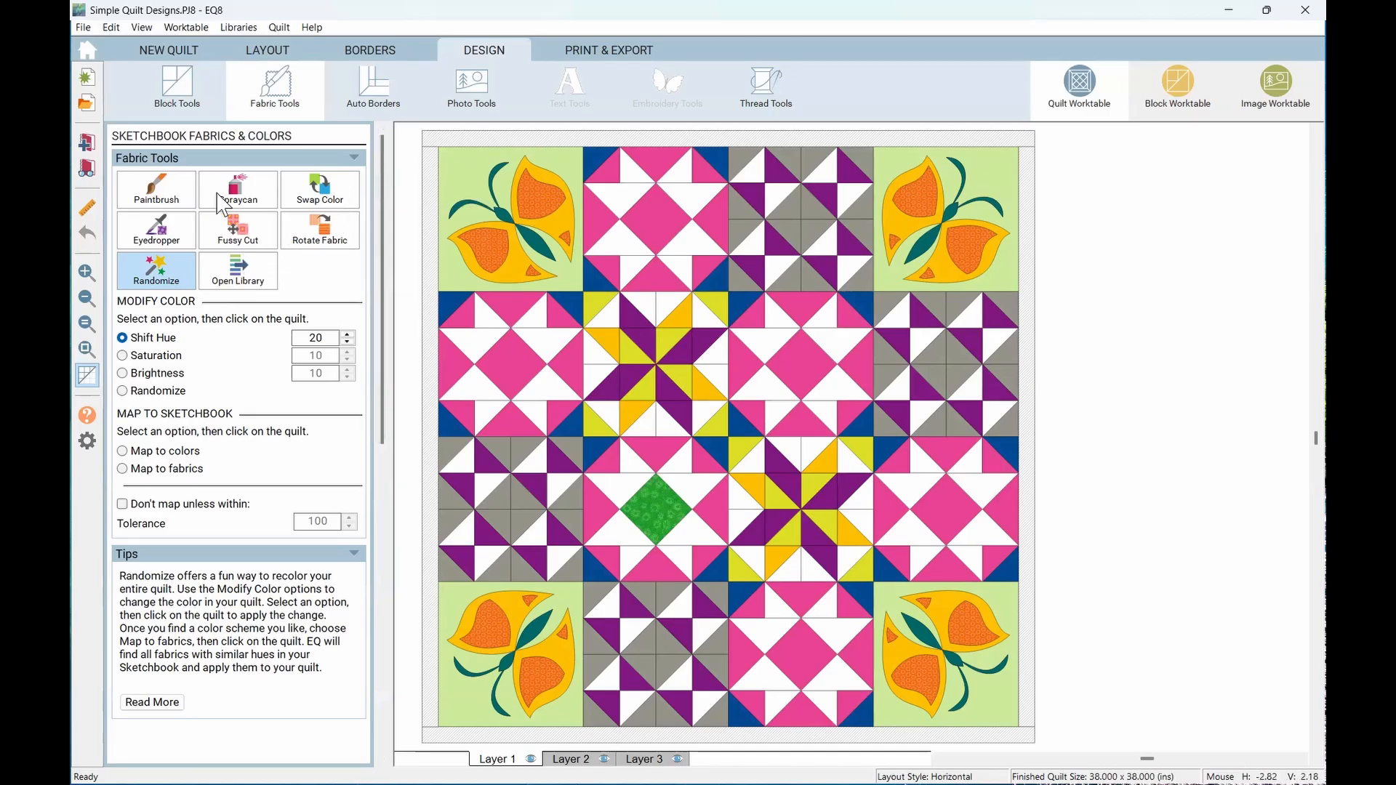
{"action": "left_click", "coordinate": [190, 187]}
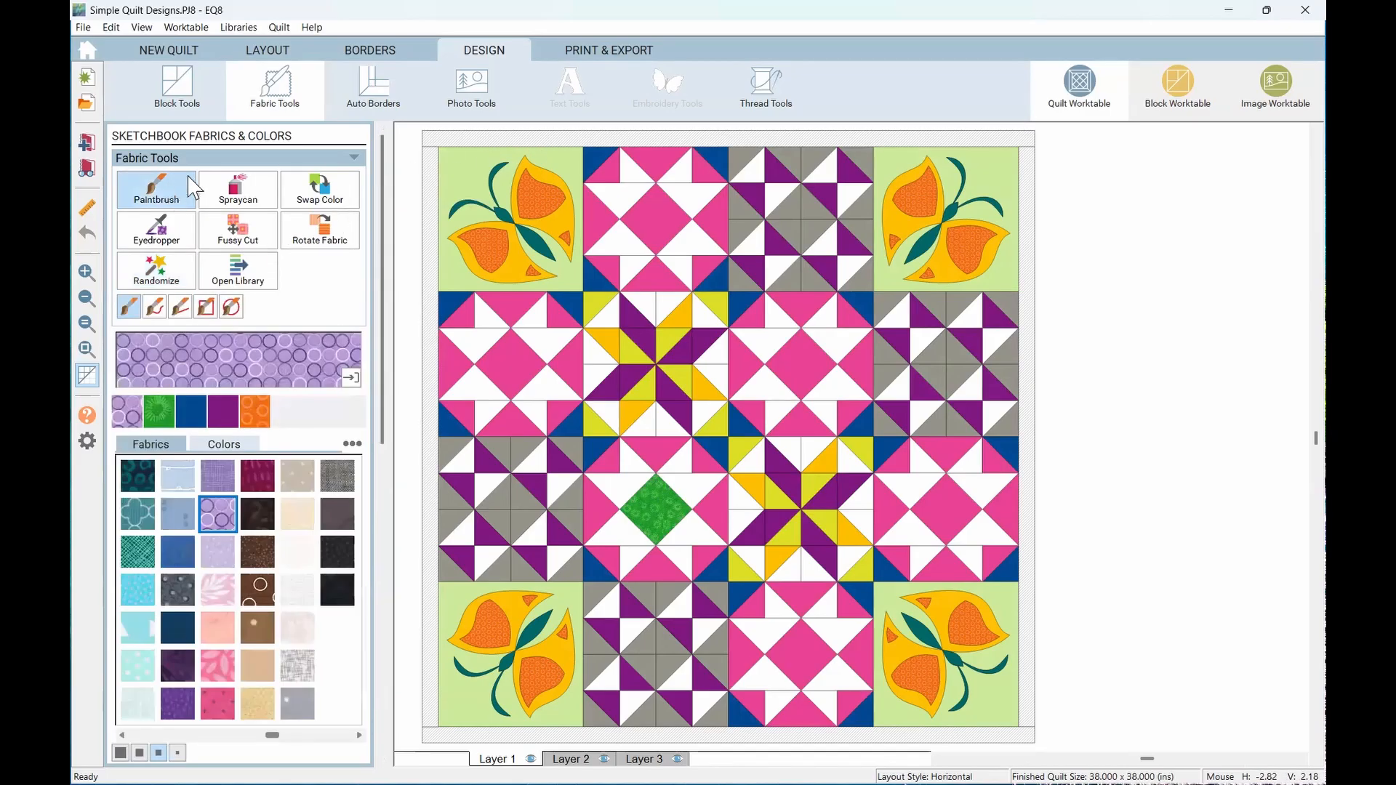
Browse the Curved auto border styles and apply the Flying Geese style with pale yellow side strips to the quilt's border
{"action": "left_click", "coordinate": [374, 94]}
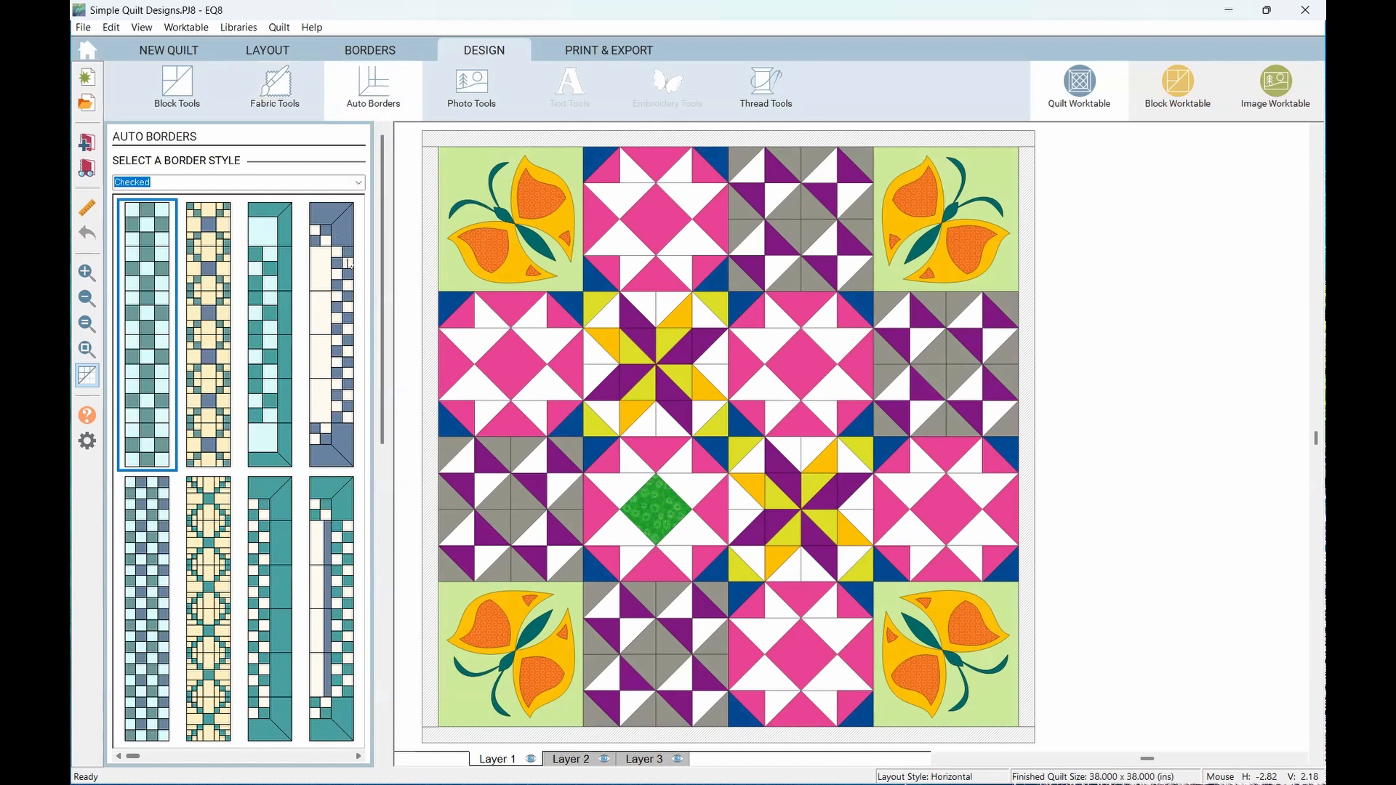
{"action": "left_click", "coordinate": [359, 182]}
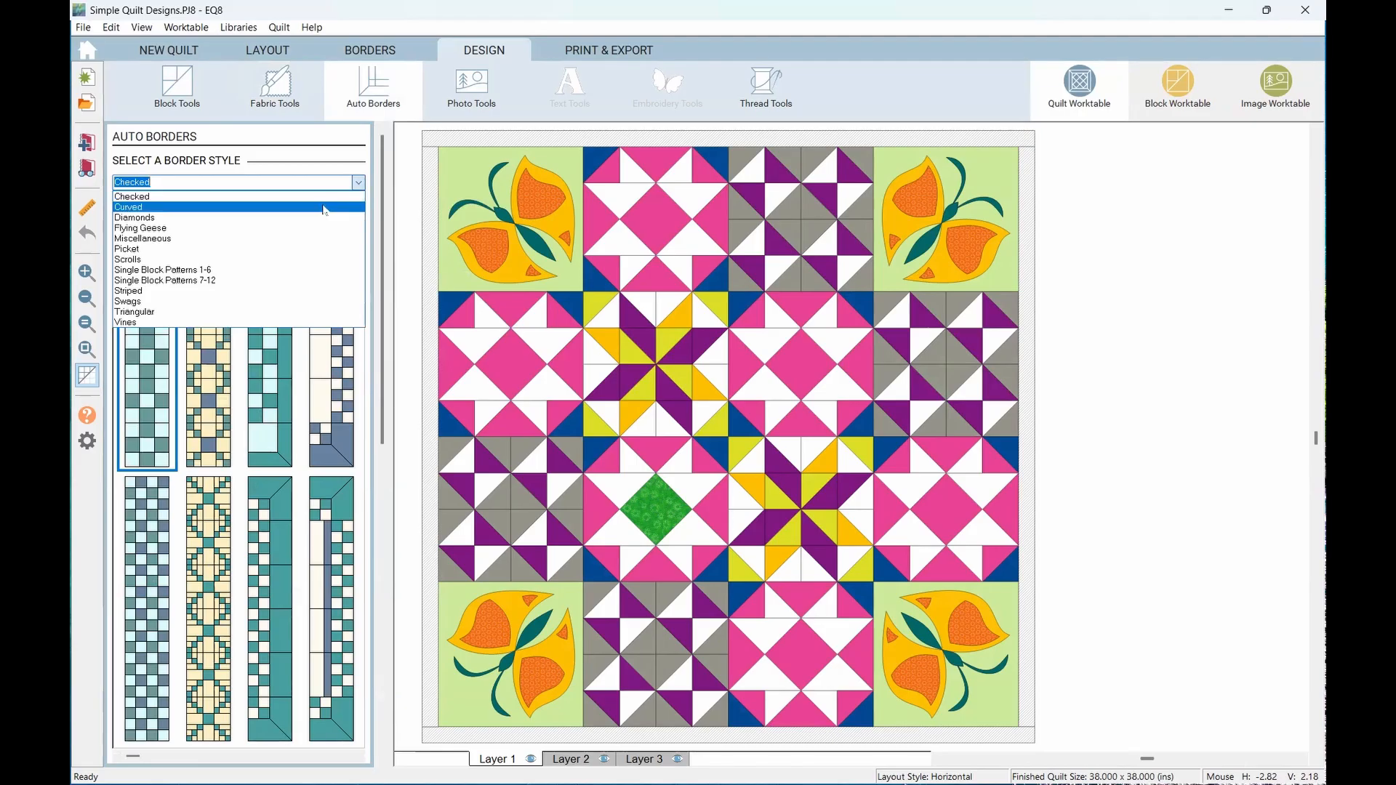
{"action": "left_click", "coordinate": [325, 207]}
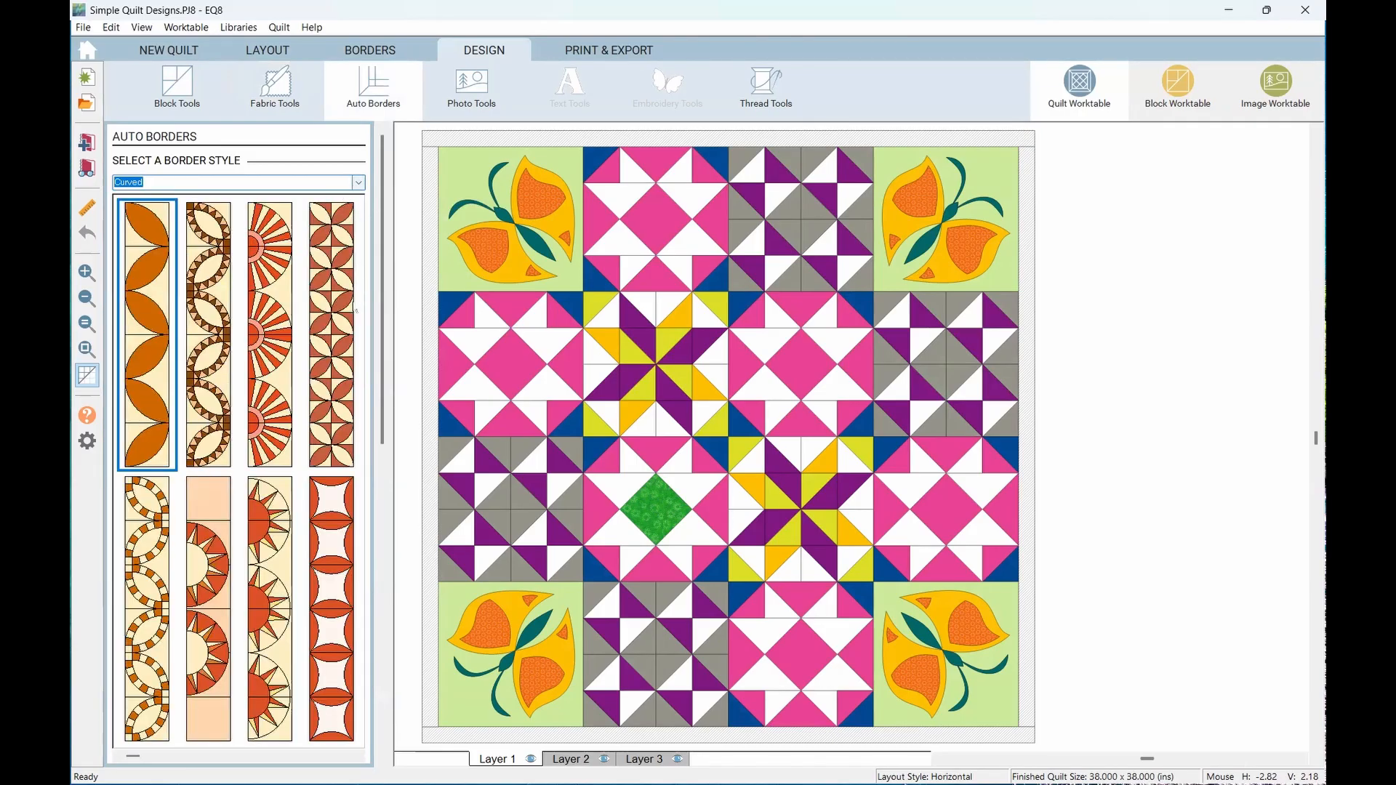
{"action": "scroll", "coordinate": [343, 368], "scroll_direction": "down", "scroll_amount": 1}
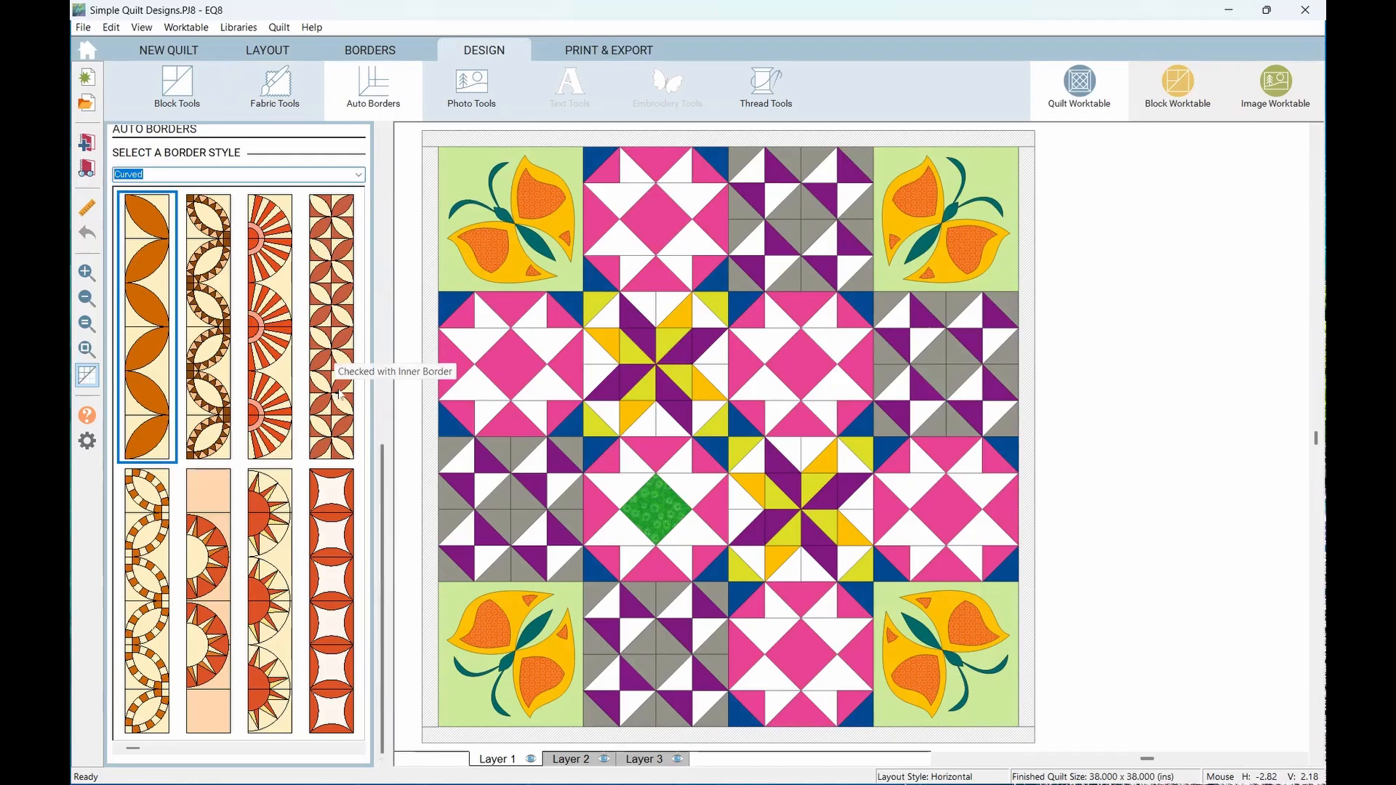
{"action": "left_click", "coordinate": [358, 175]}
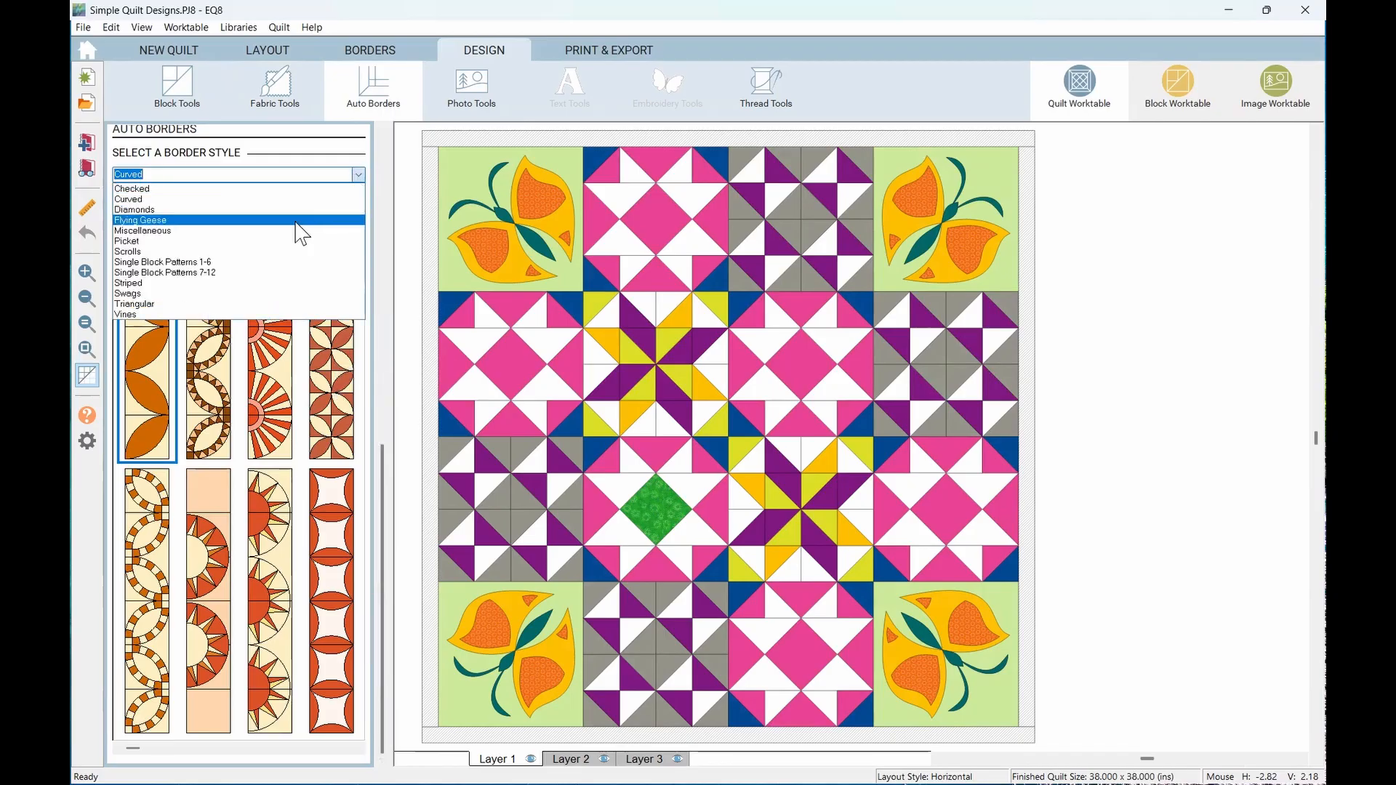
{"action": "left_click", "coordinate": [295, 222]}
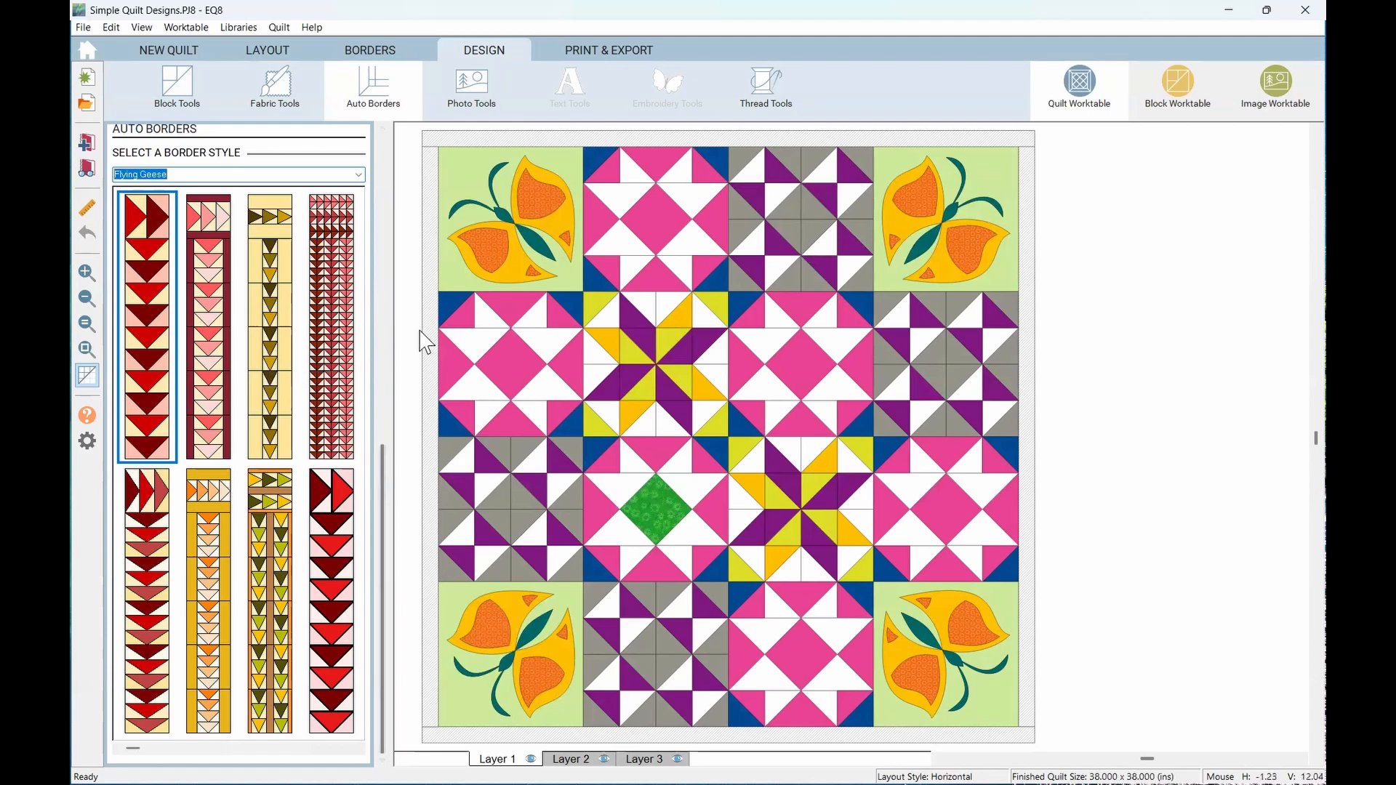
{"action": "left_click", "coordinate": [276, 369]}
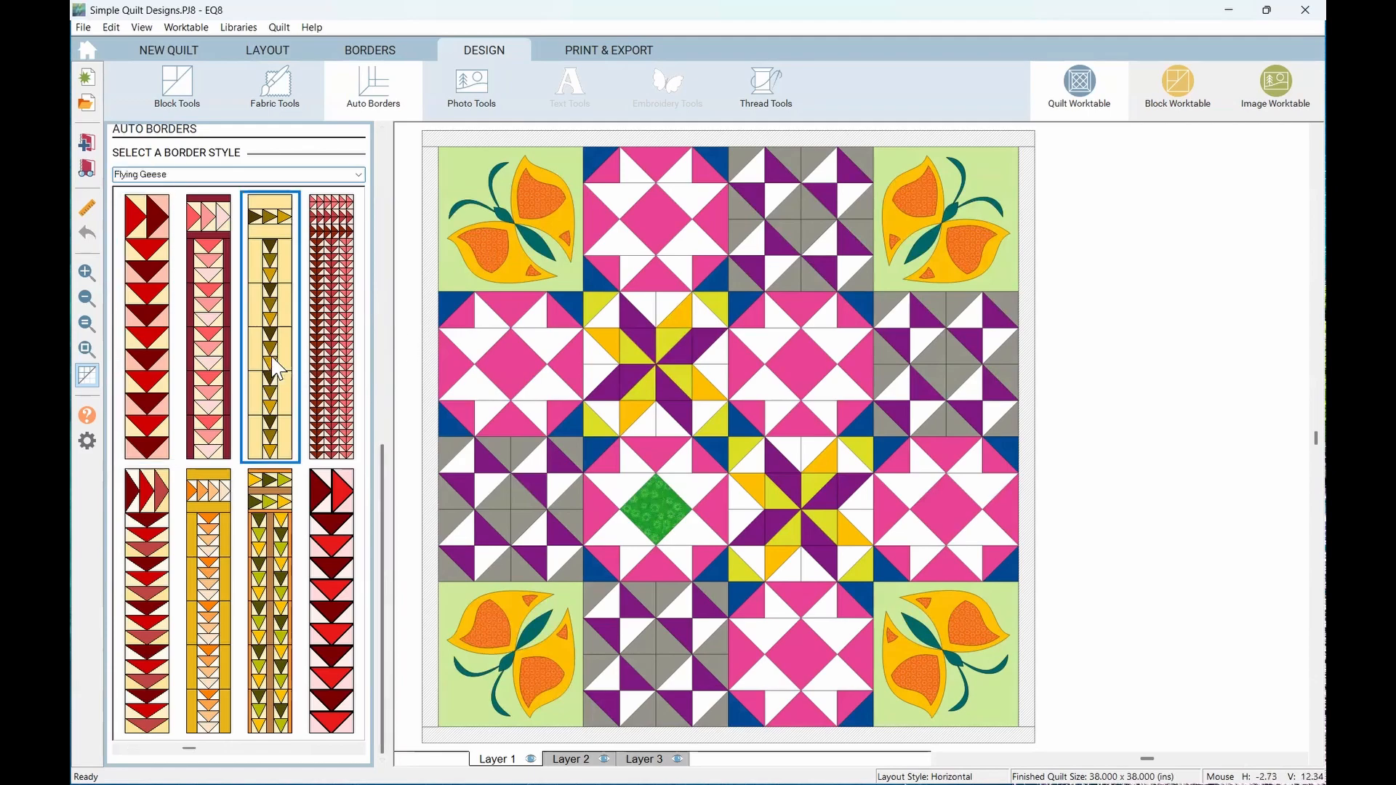
{"action": "left_click", "coordinate": [427, 341]}
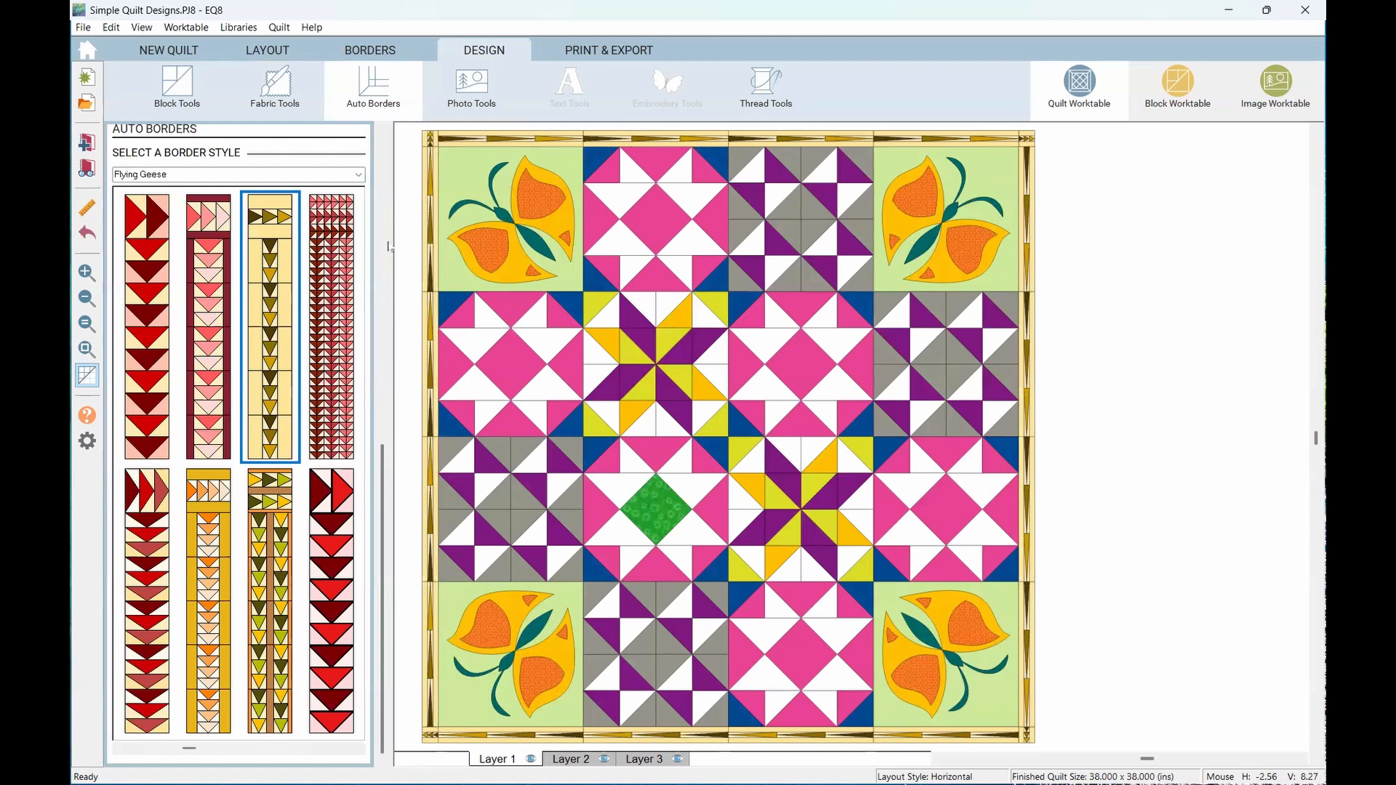
Set the Blocks border to 5.000 inches on all sides and its horizontal block count to 7
{"action": "left_click", "coordinate": [370, 50]}
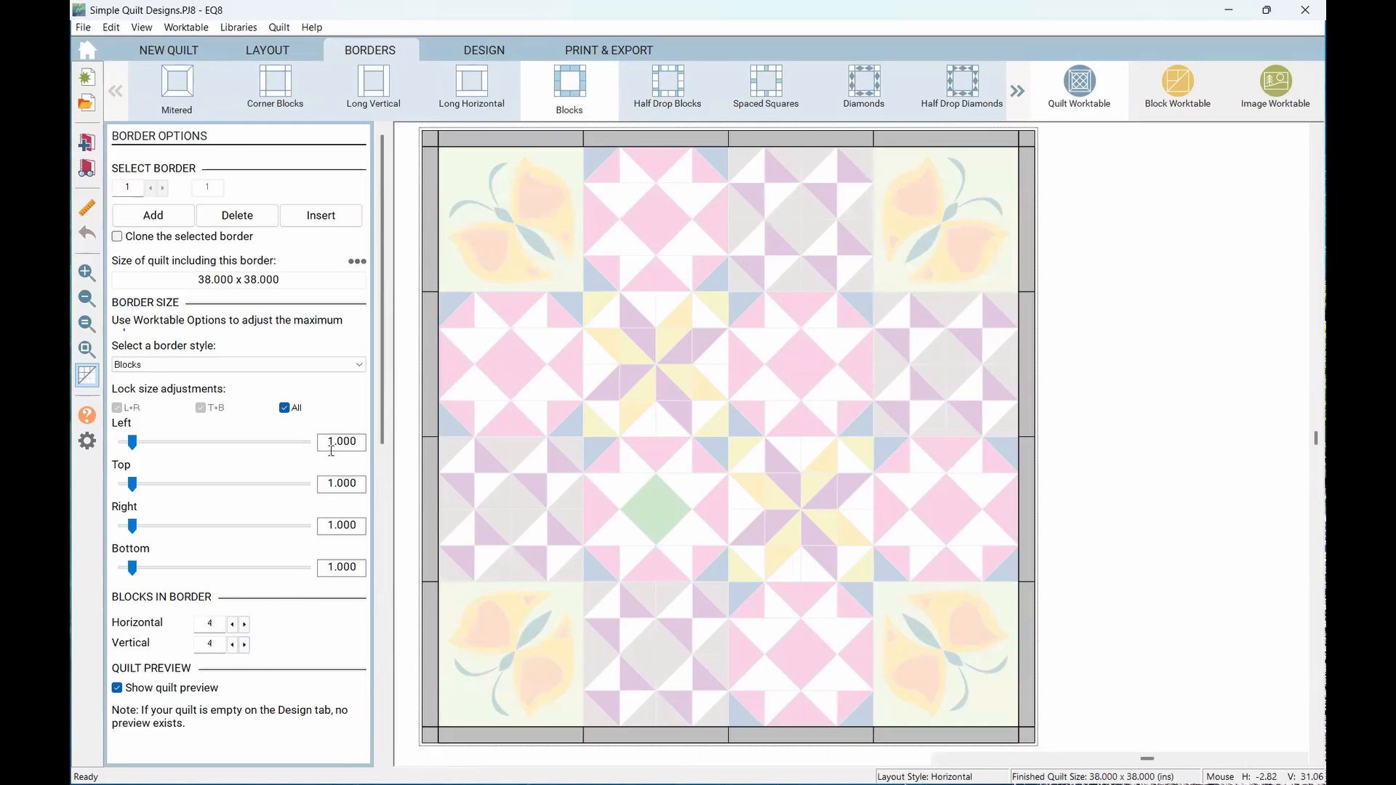
{"action": "left_click_drag", "start_coordinate": [329, 441], "coordinate": [370, 440]}
{"action": "type", "text": "5"}
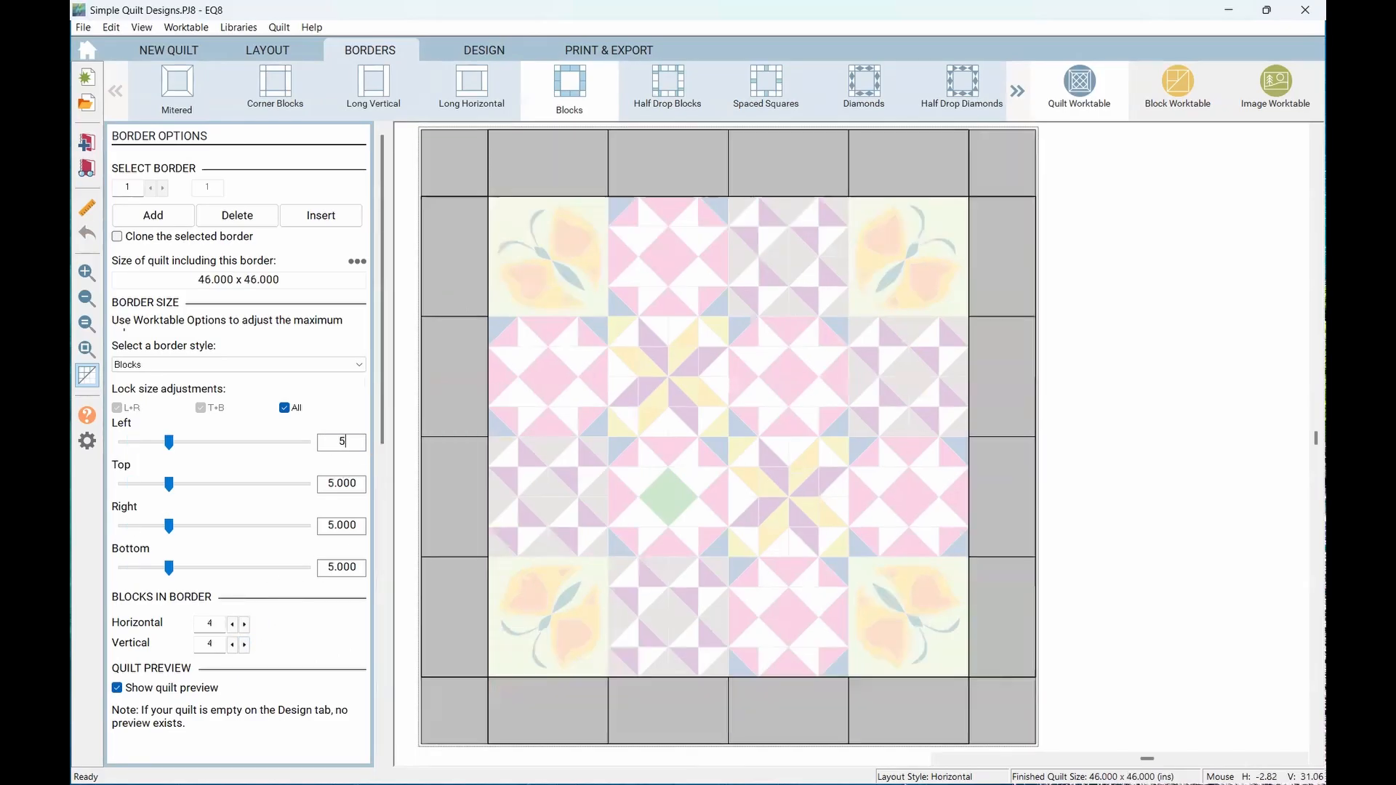
{"action": "left_click", "coordinate": [244, 624]}
{"action": "left_click", "coordinate": [244, 624]}
{"action": "left_click", "coordinate": [245, 623]}
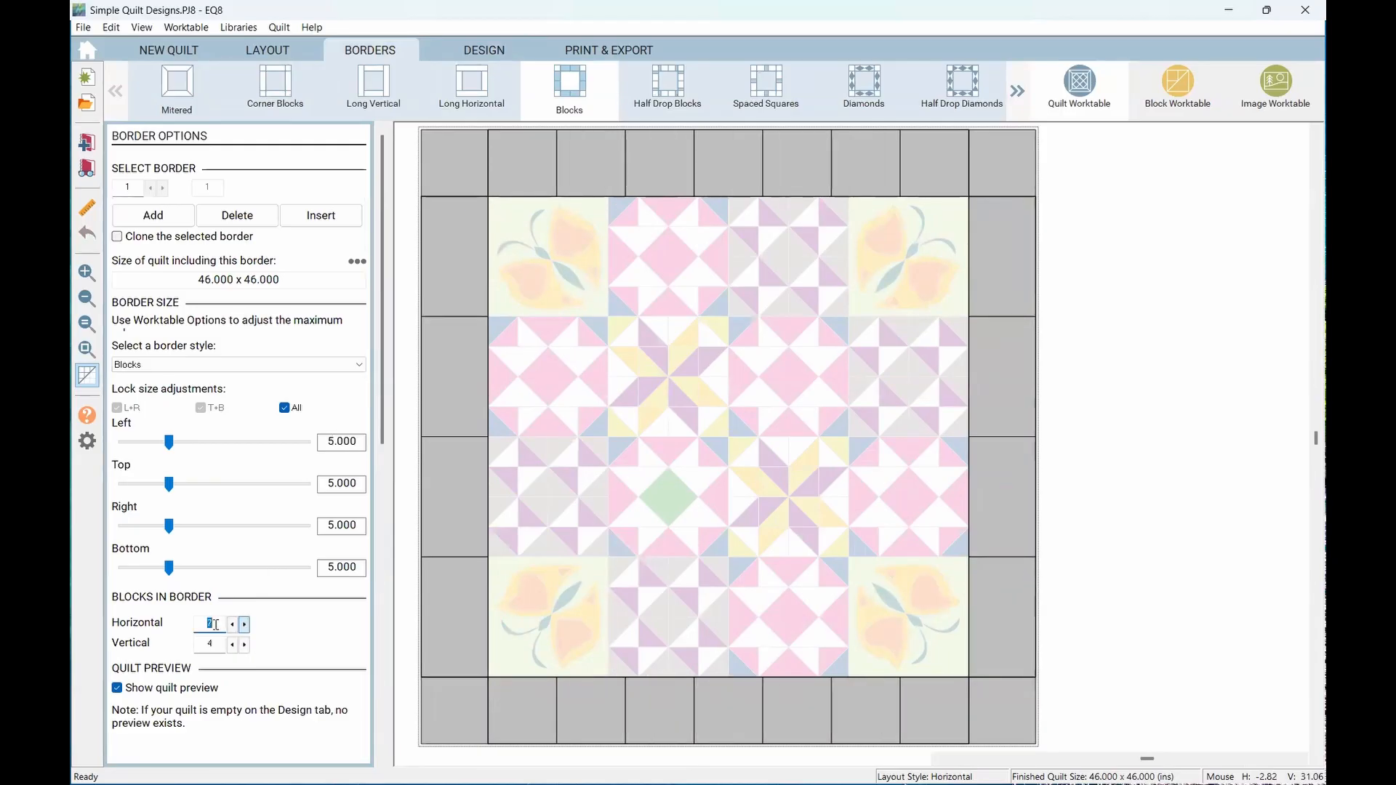
Set the blocks in the border to 7 horizontal and 7 vertical
{"action": "left_click", "coordinate": [244, 623]}
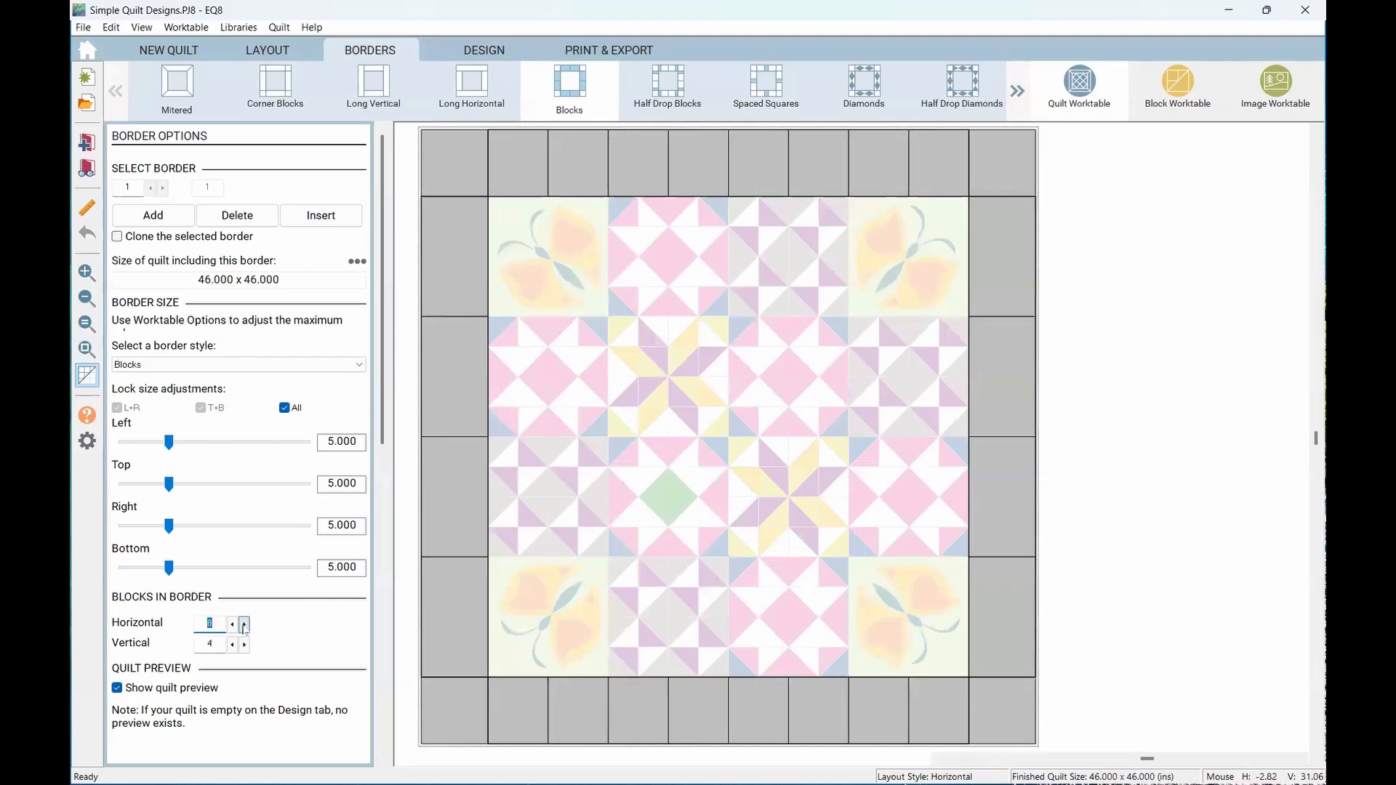
{"action": "left_click", "coordinate": [232, 624]}
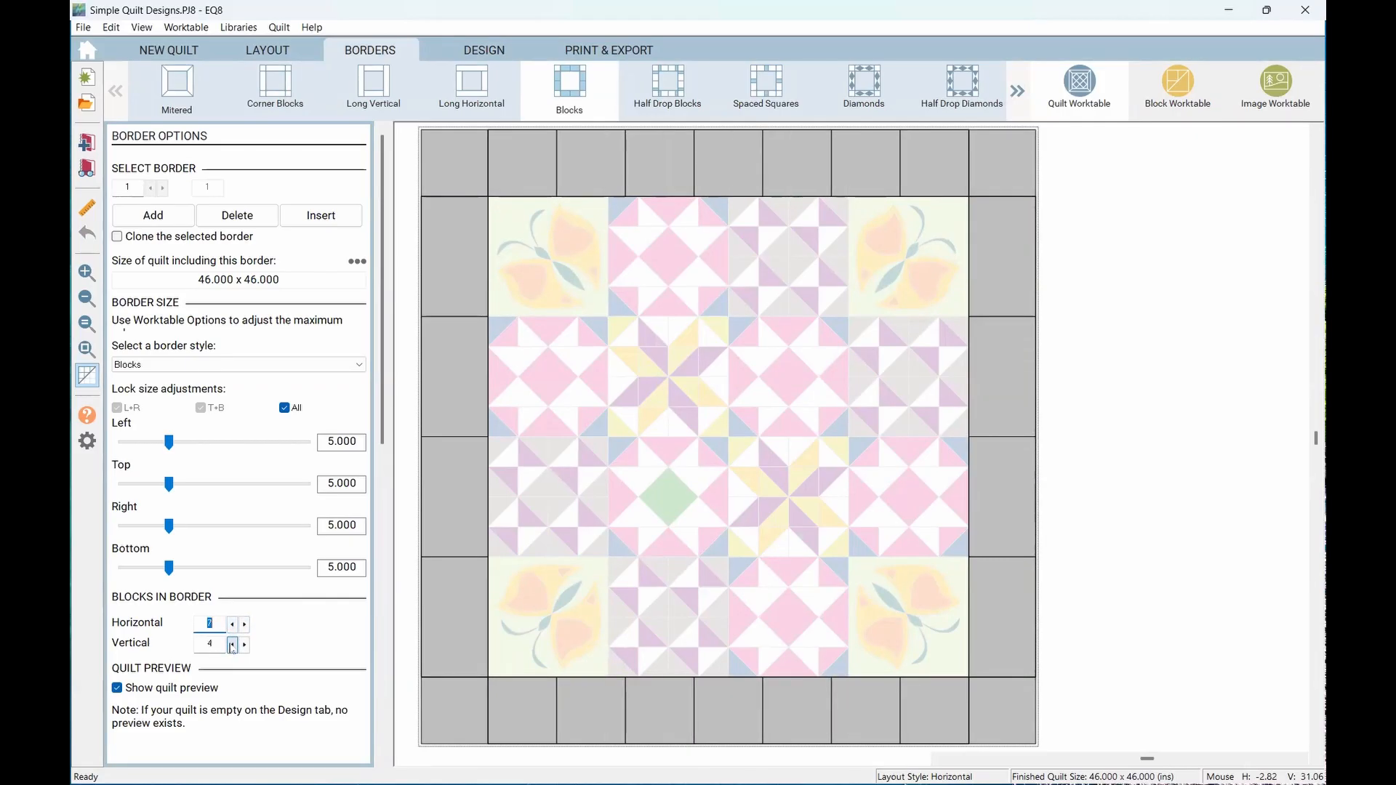
{"action": "left_click", "coordinate": [245, 645]}
{"action": "left_click", "coordinate": [245, 645]}
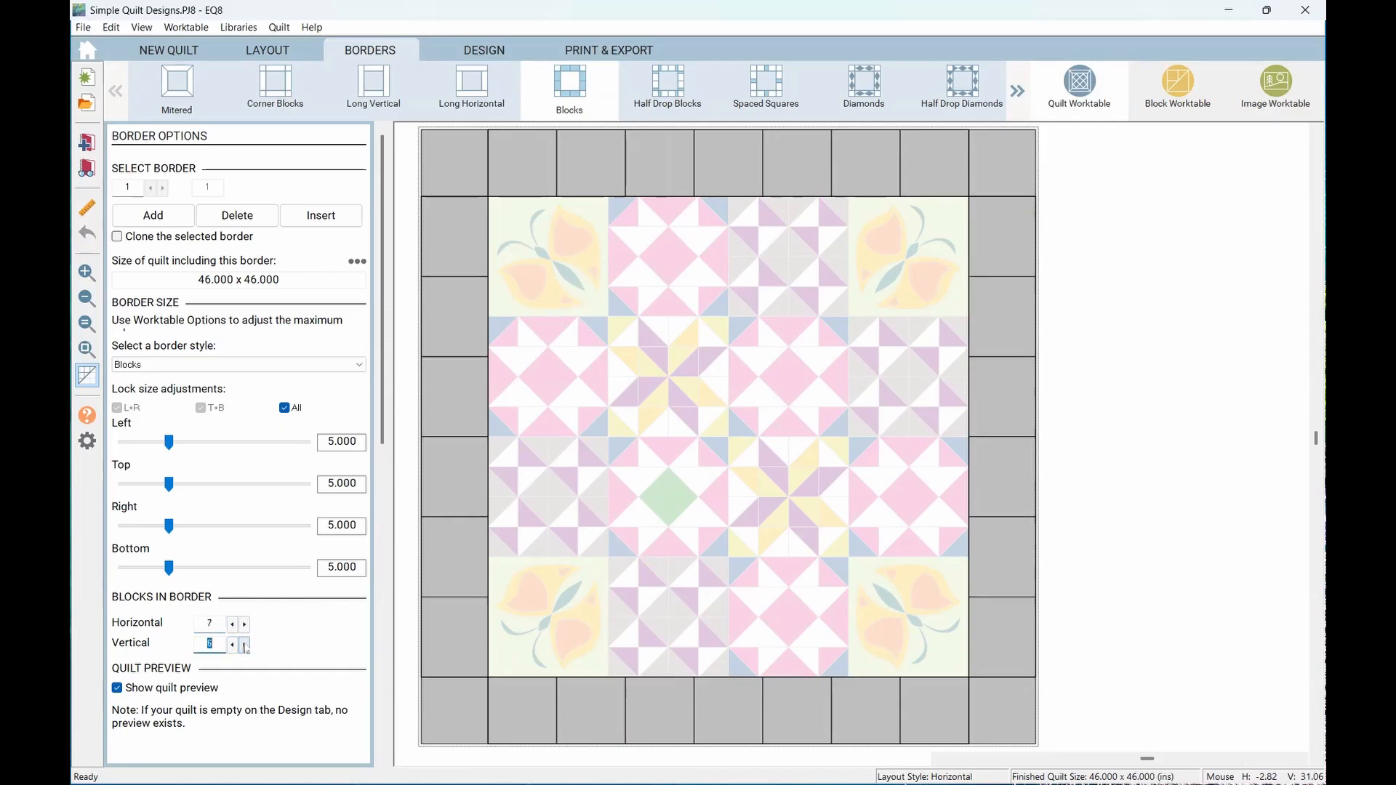
{"action": "left_click", "coordinate": [245, 645]}
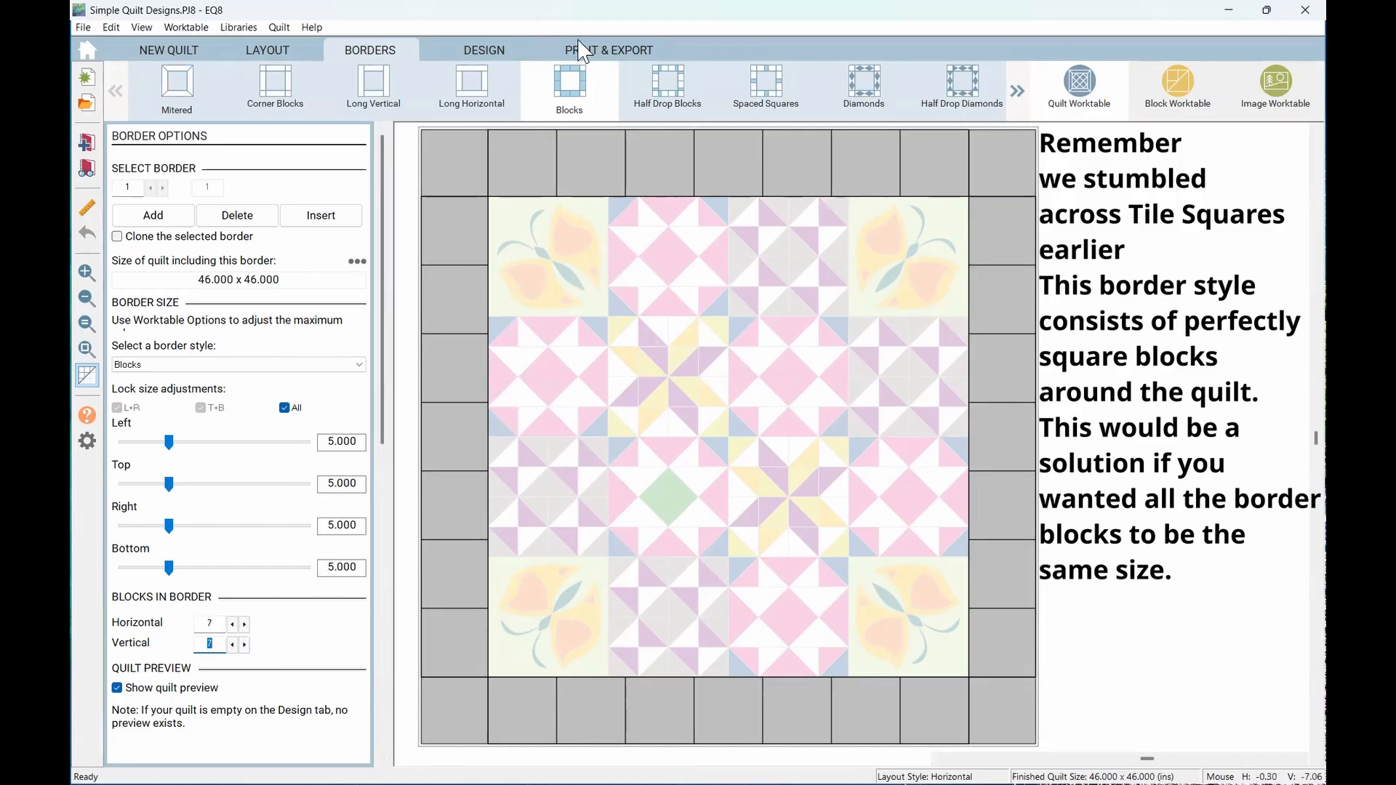
Check the width and height of a top border block and a left border block in the print view
{"action": "left_click", "coordinate": [602, 50]}
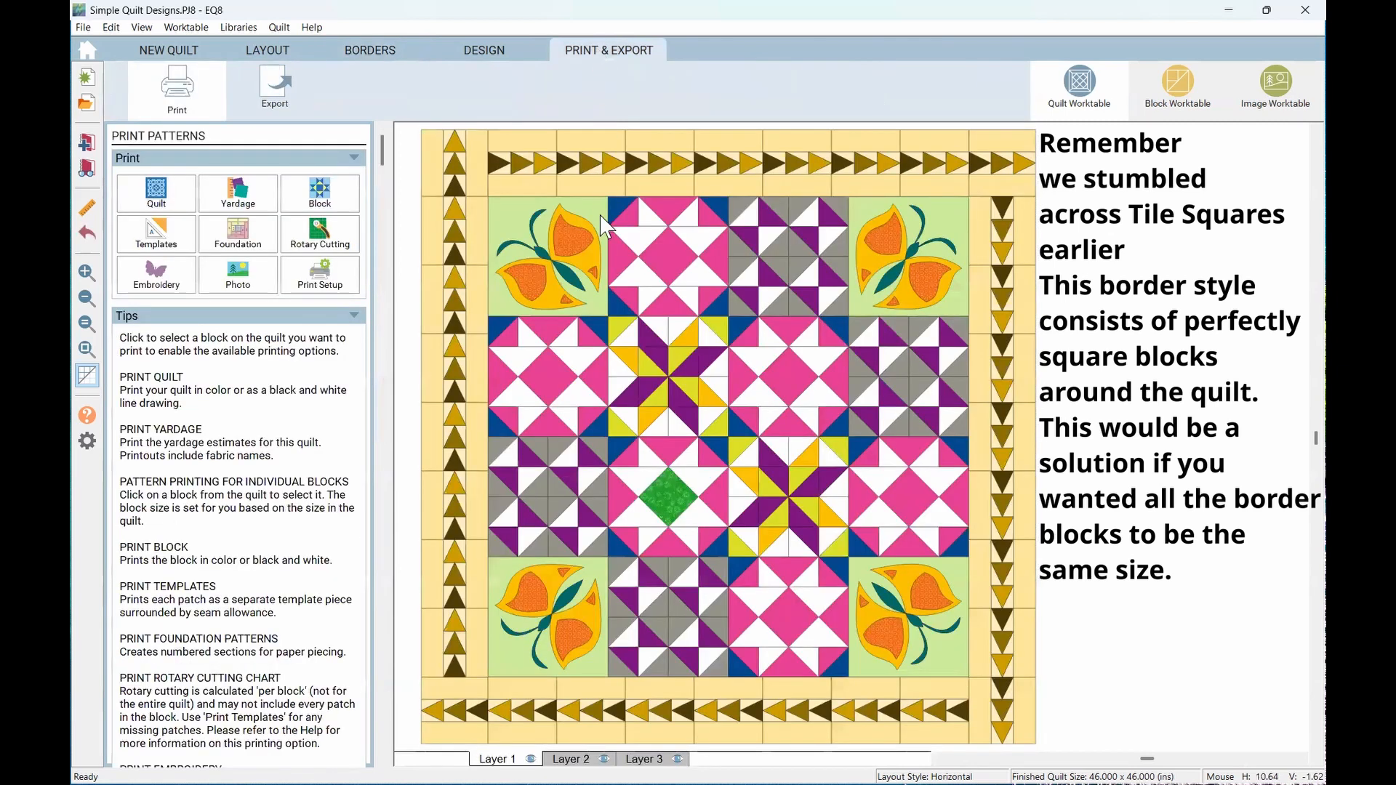
{"action": "left_click", "coordinate": [595, 170]}
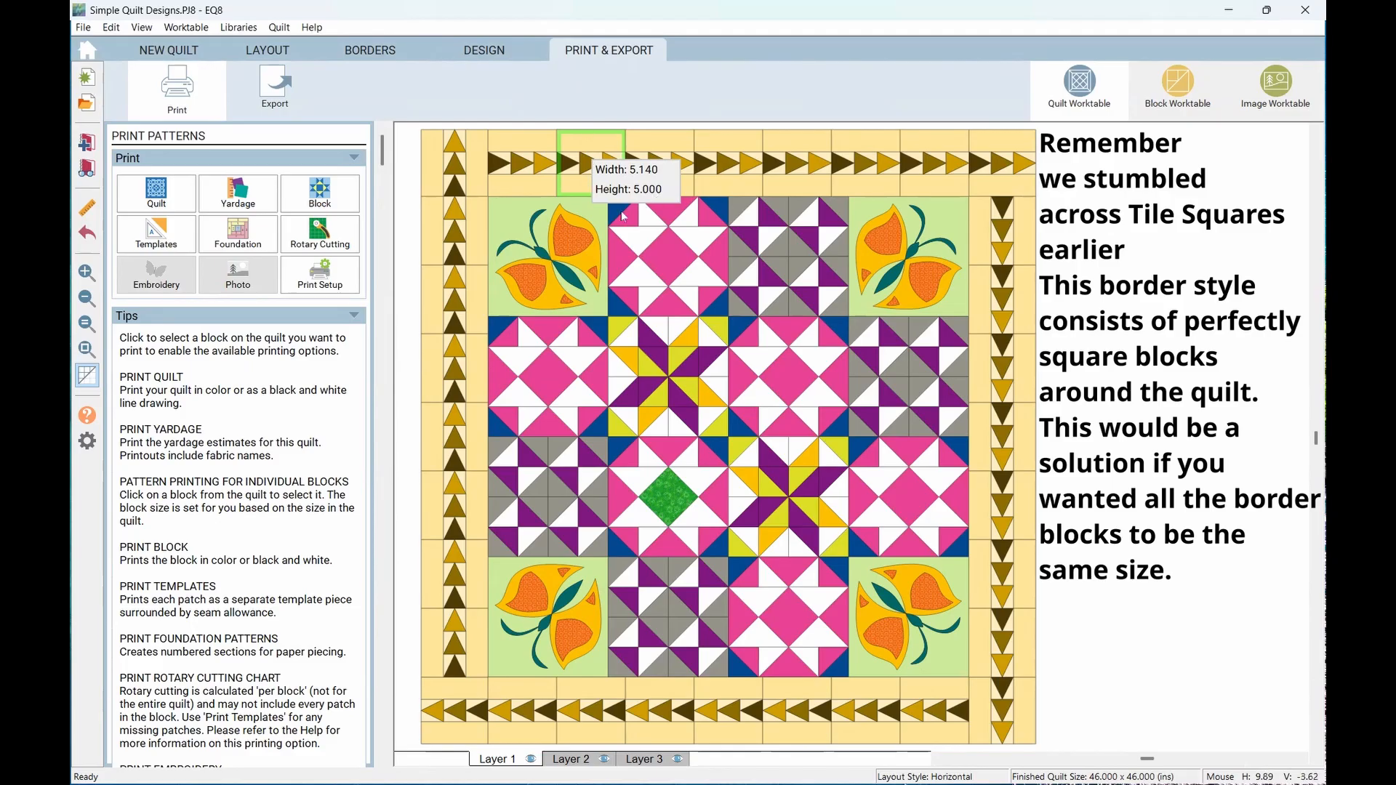
{"action": "left_click", "coordinate": [458, 238]}
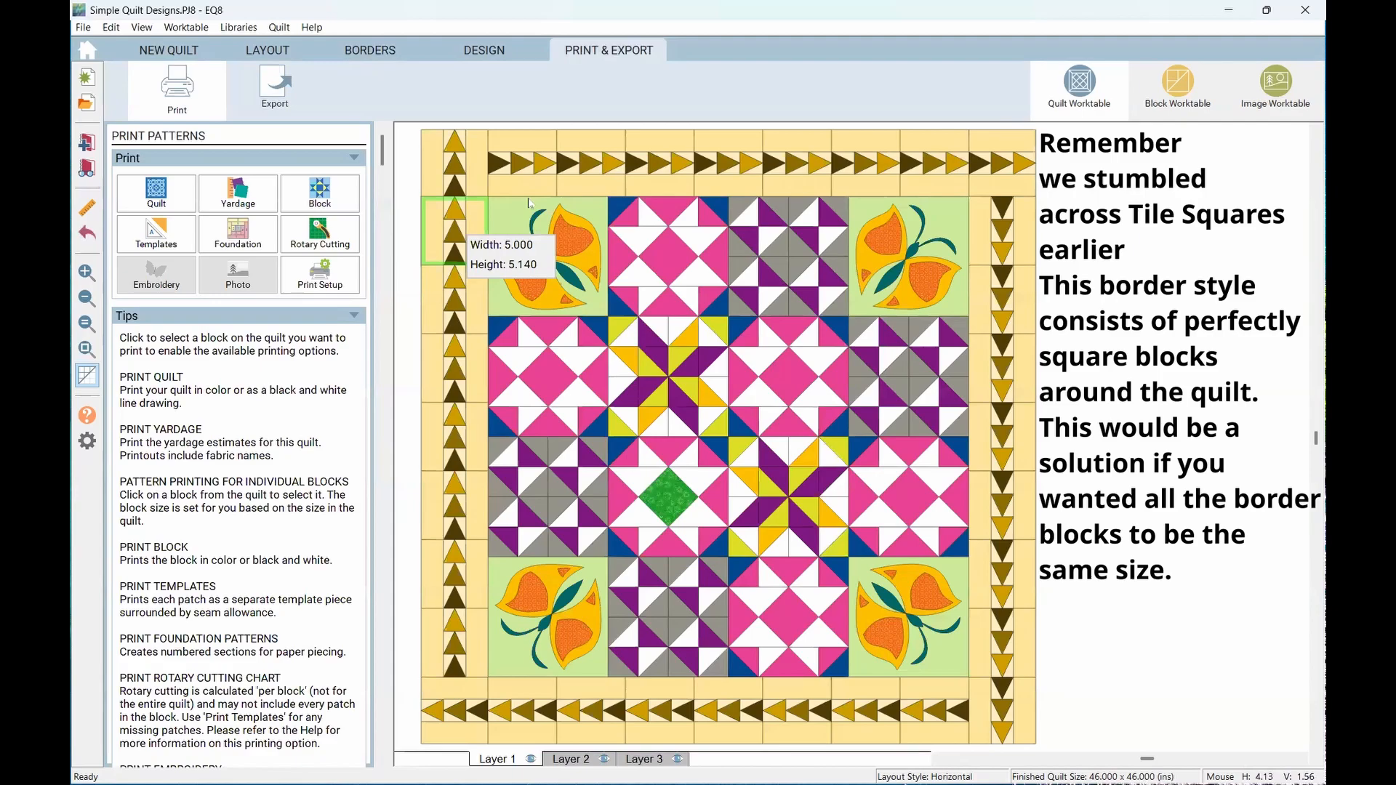
Compare the upper-left corner block's dimensions with those of the neighbouring top border blocks
{"action": "left_click", "coordinate": [370, 51]}
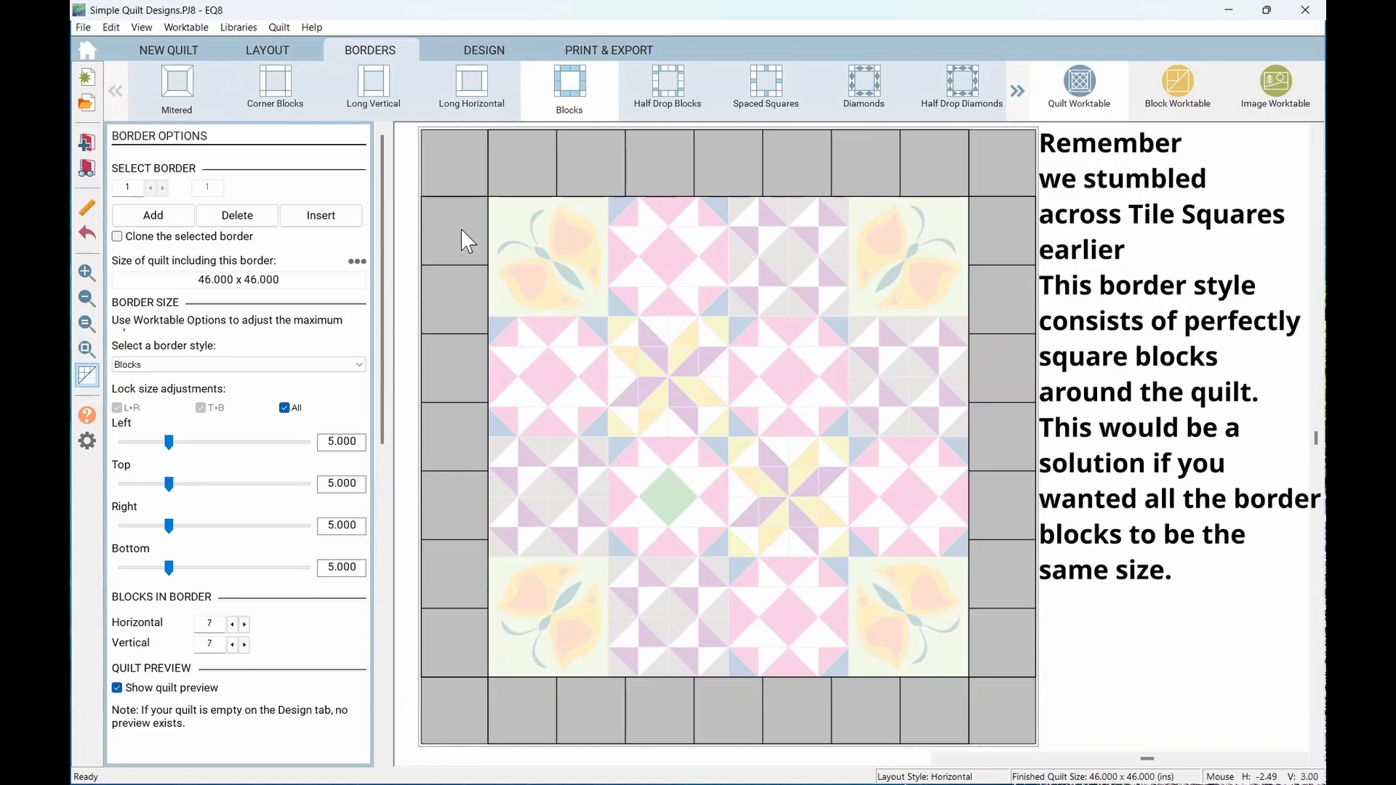
{"action": "left_click", "coordinate": [600, 51]}
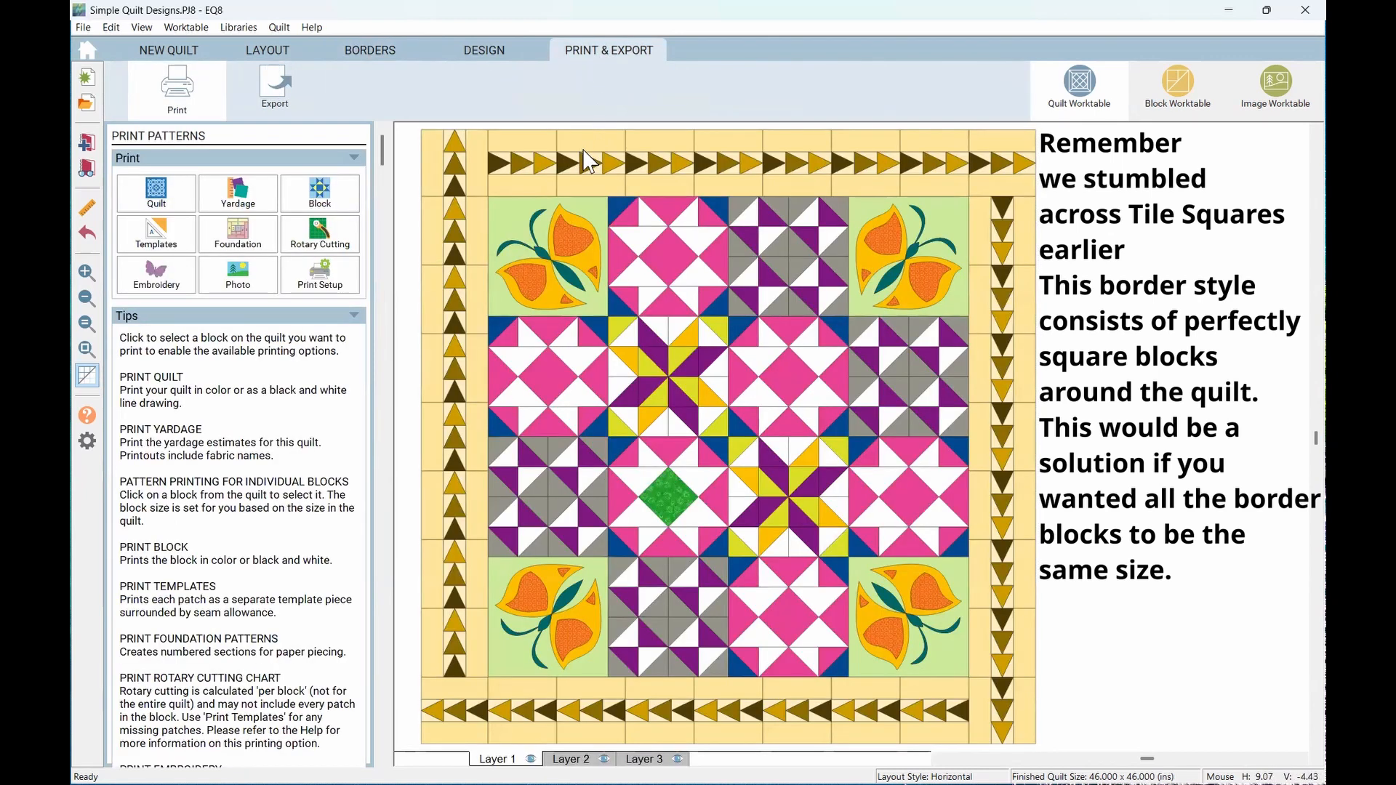
{"action": "left_click", "coordinate": [585, 149]}
{"action": "left_click", "coordinate": [455, 176]}
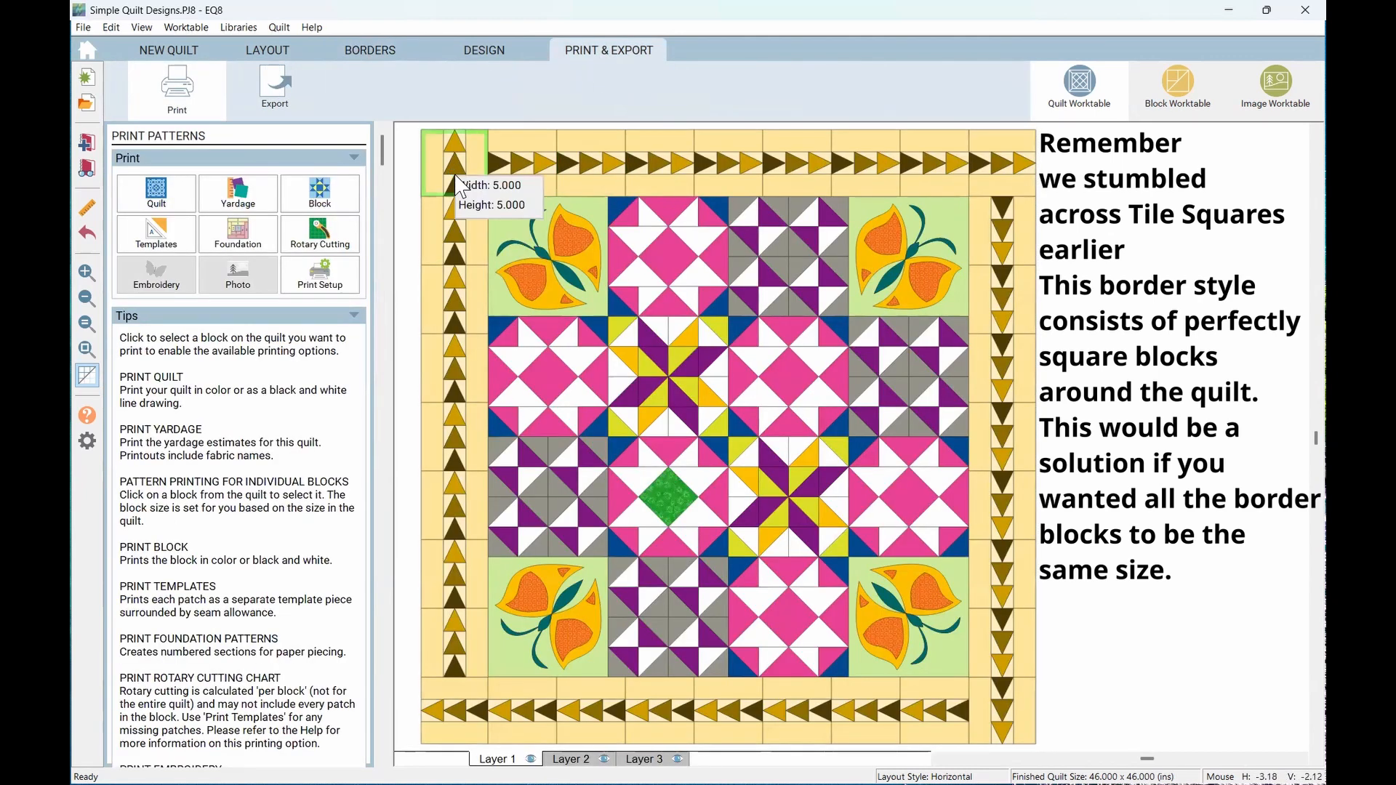
{"action": "left_click", "coordinate": [536, 163]}
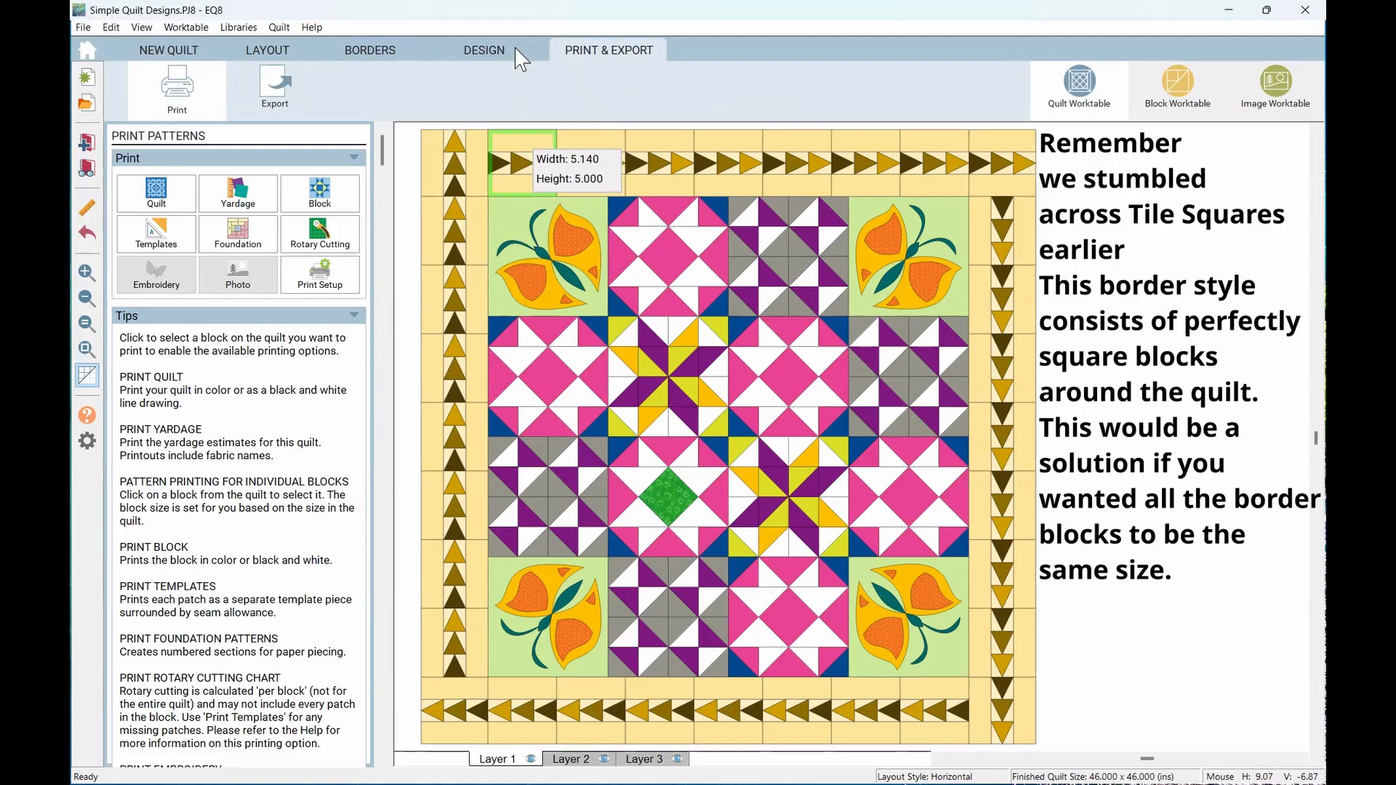
Set the blocks in the border to 8 horizontal and 8 vertical, and check a top border block's size
{"action": "left_click", "coordinate": [370, 50]}
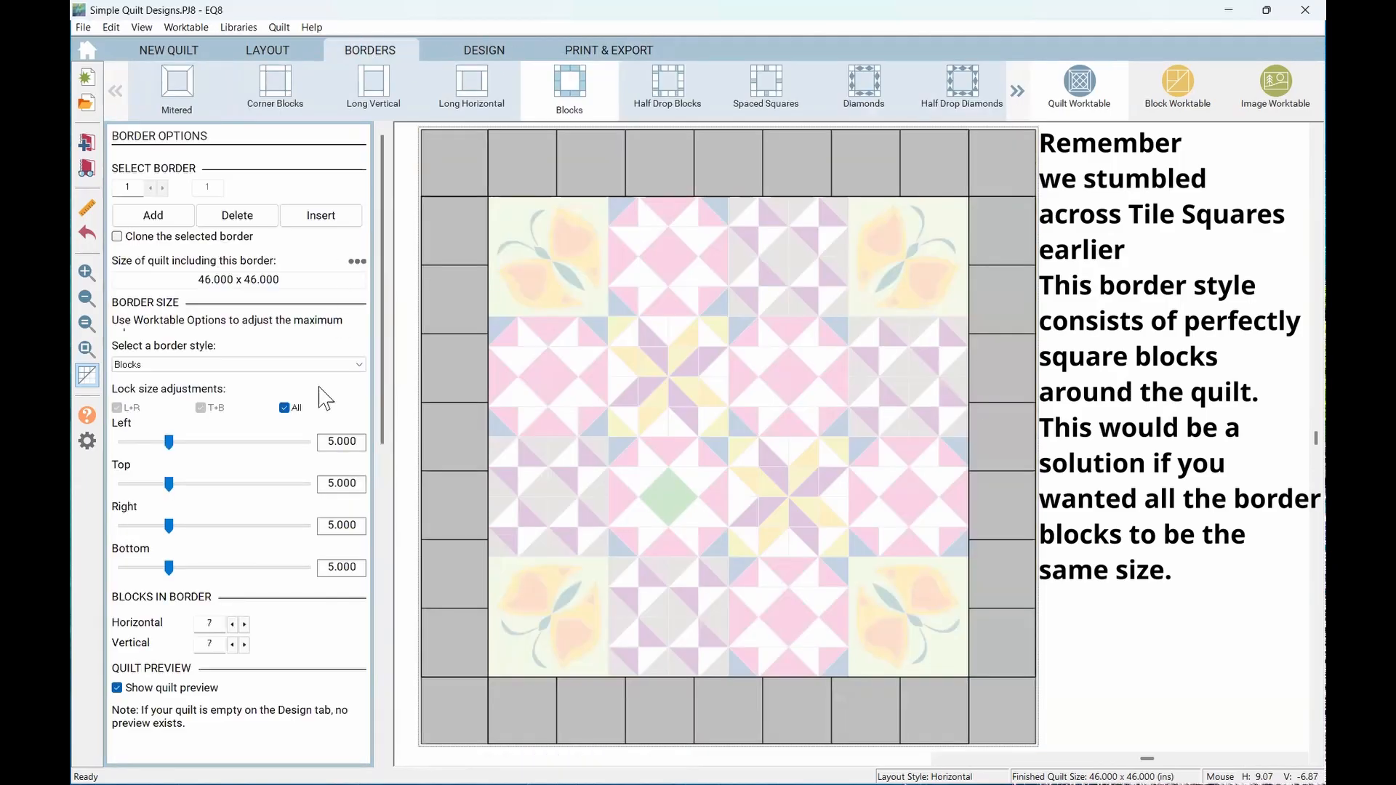
{"action": "left_click", "coordinate": [245, 624]}
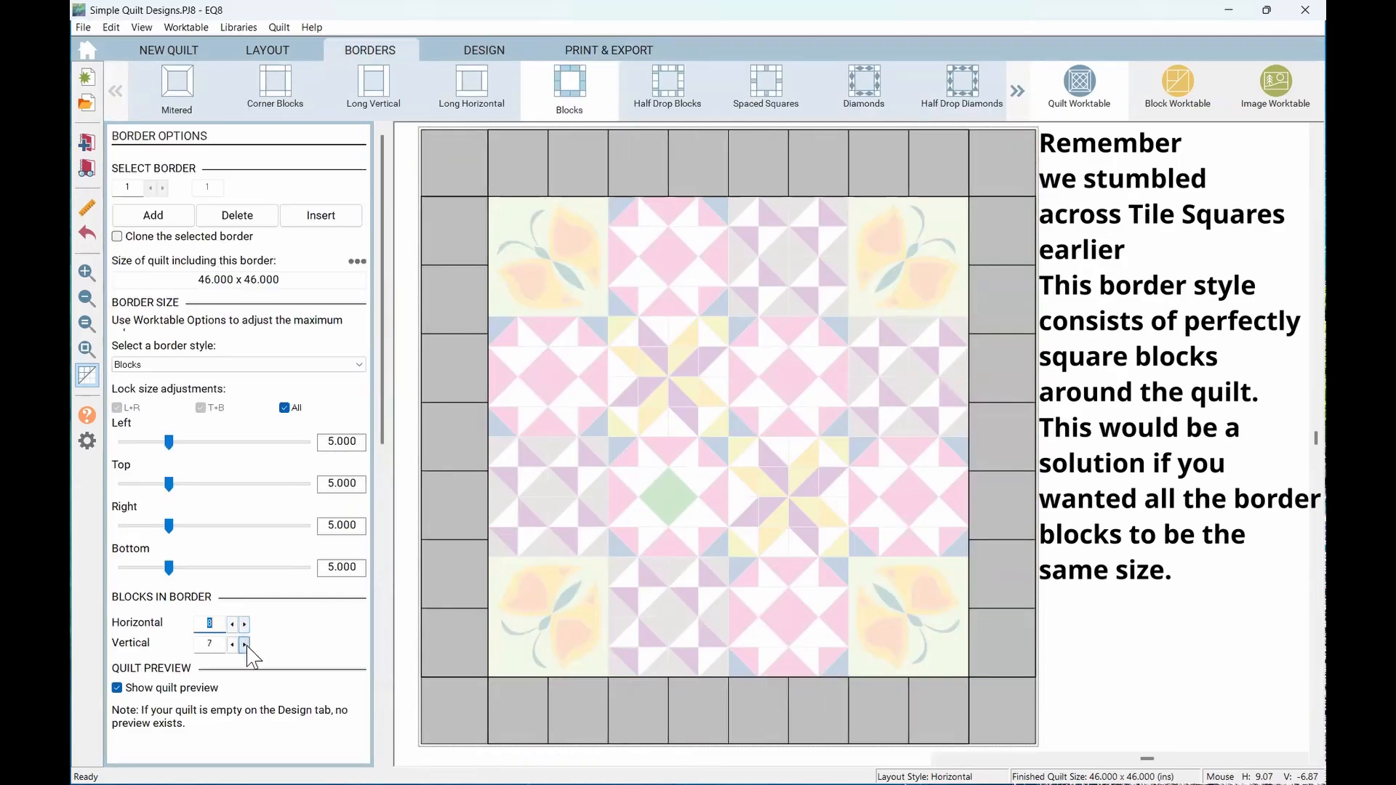
{"action": "left_click", "coordinate": [244, 644]}
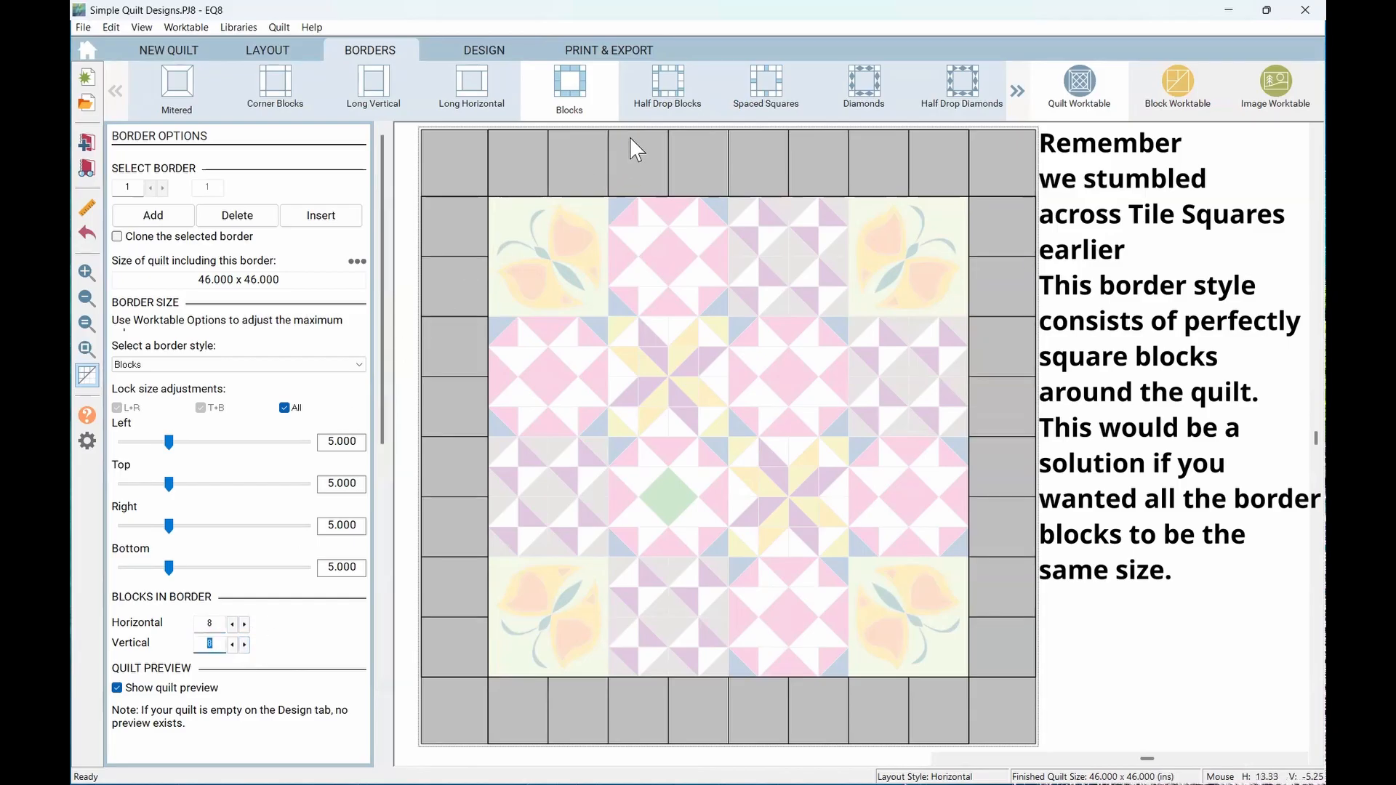
{"action": "left_click", "coordinate": [614, 49]}
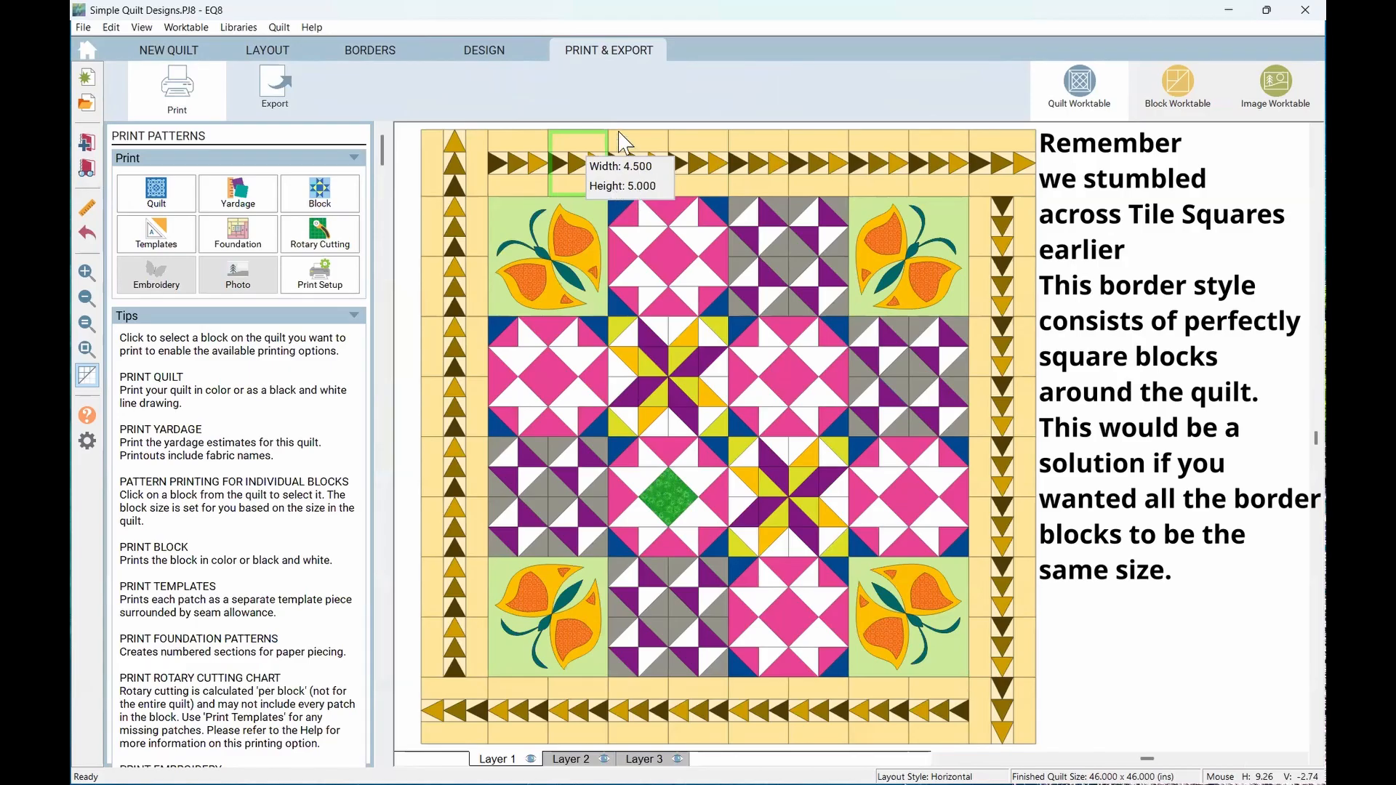
Set the border size to 4.5 on all four sides
{"action": "left_click", "coordinate": [373, 50]}
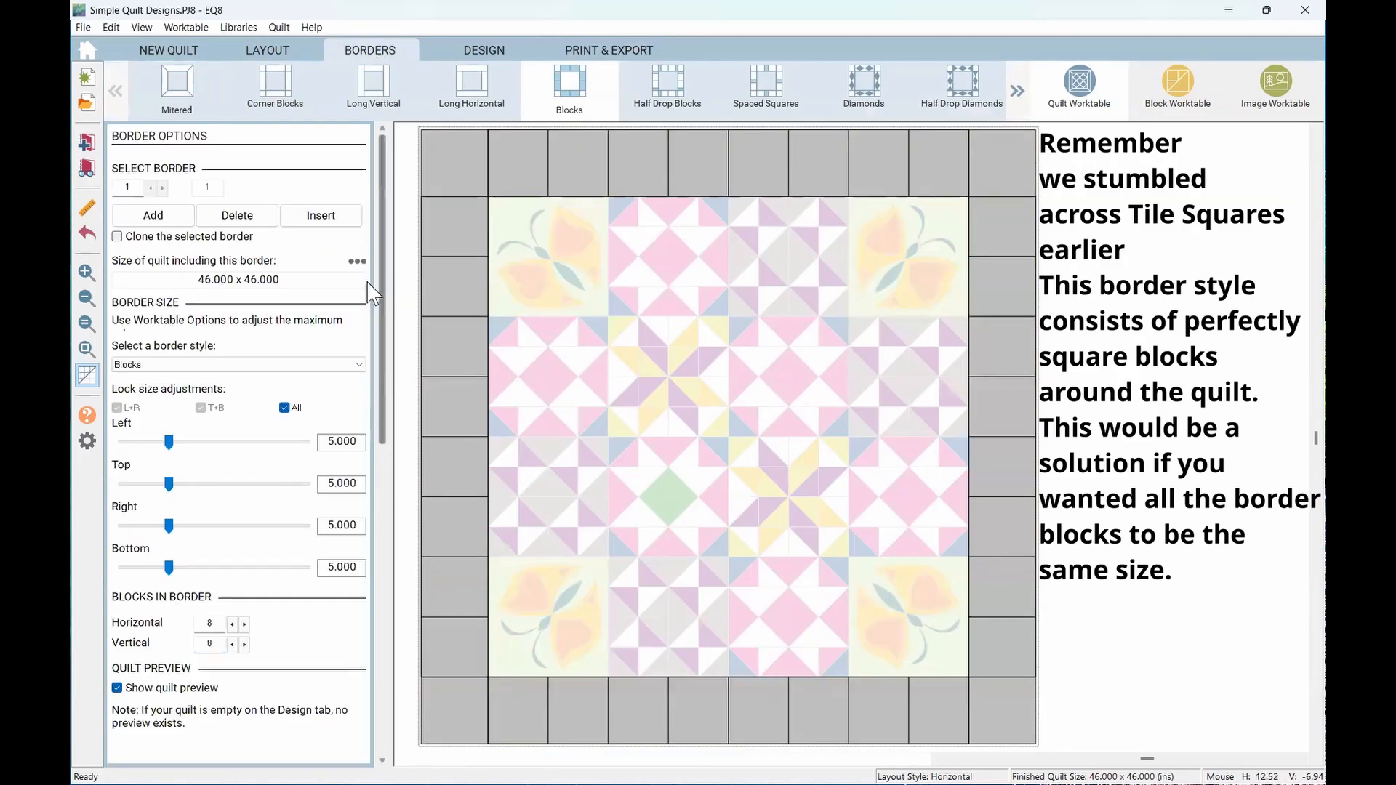
{"action": "left_click_drag", "start_coordinate": [325, 440], "coordinate": [365, 436]}
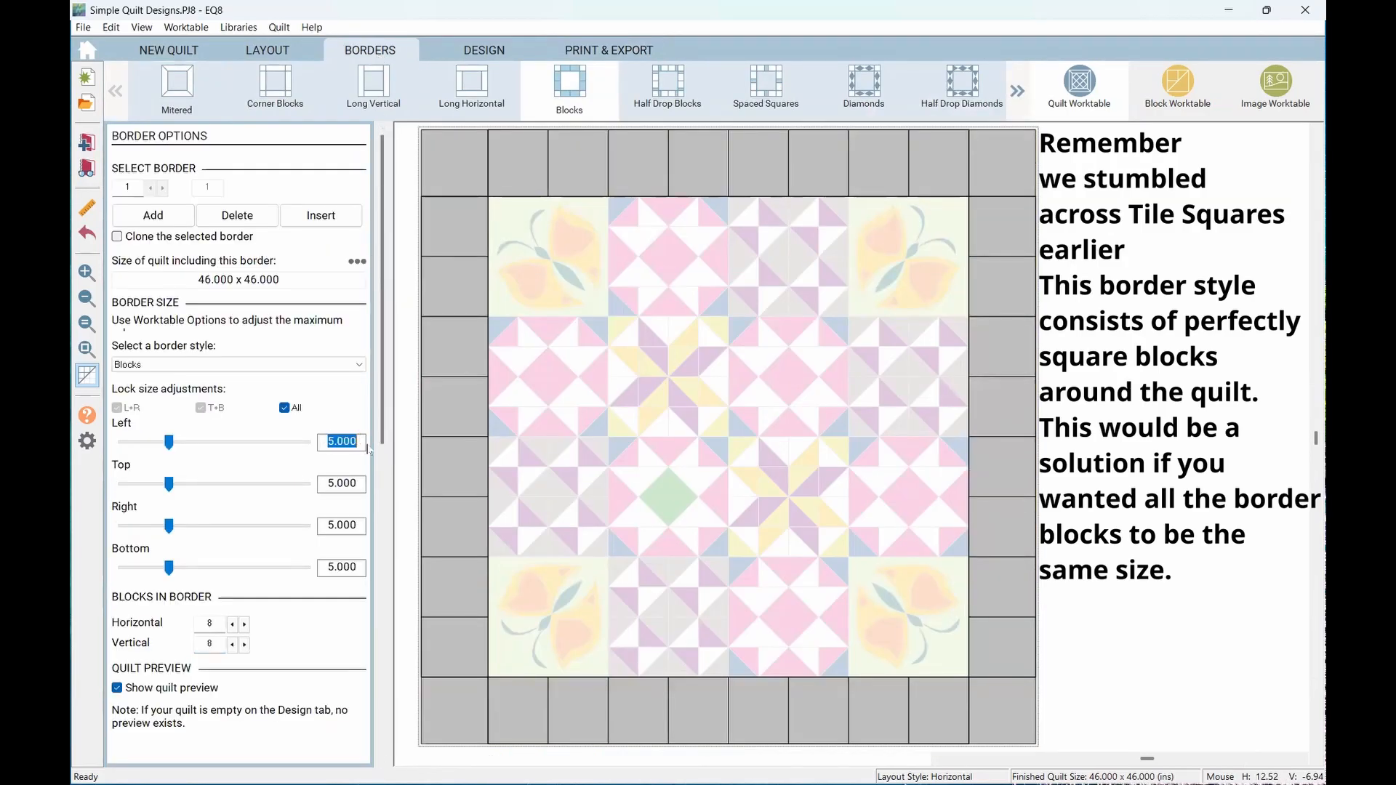
{"action": "type", "text": "4."}
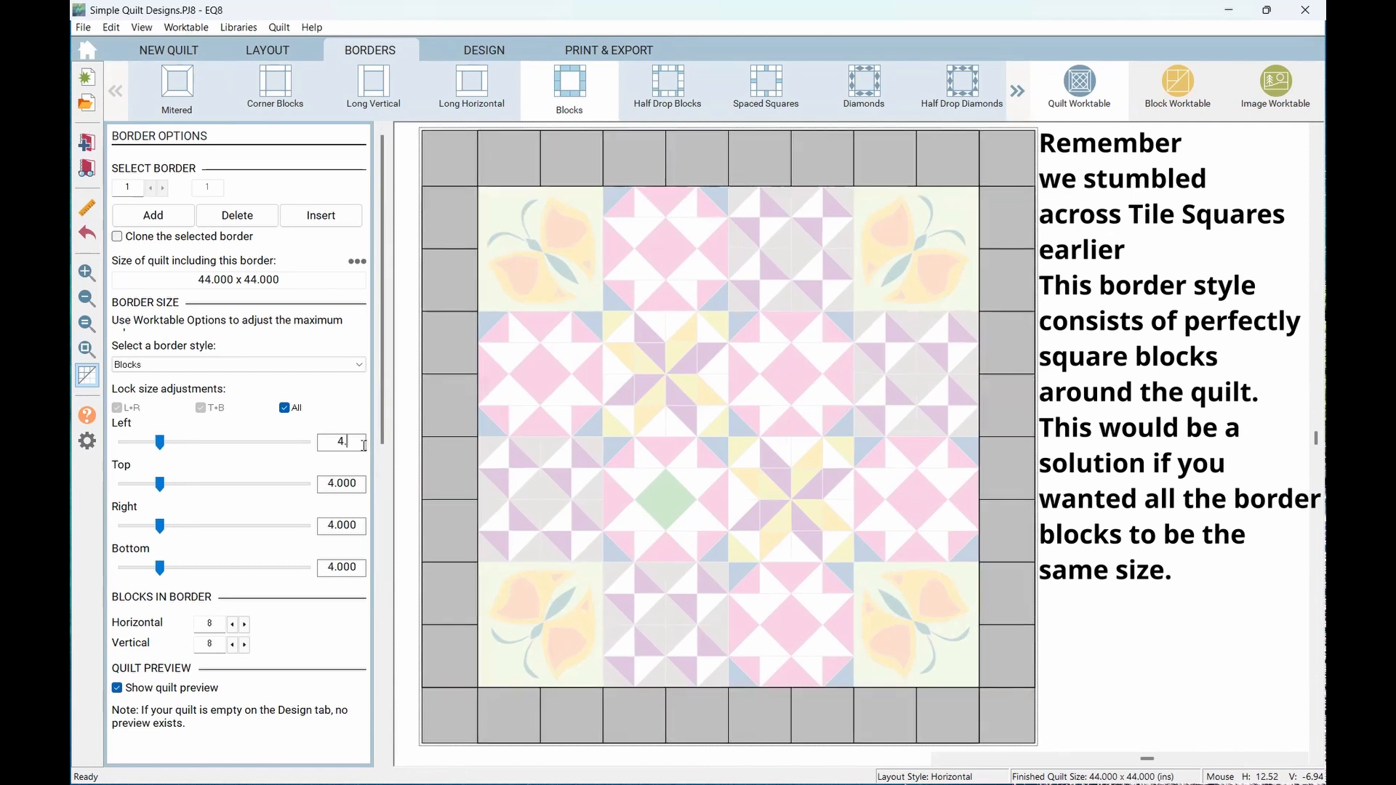
{"action": "type", "text": "4"}
{"action": "key", "text": "BackSpace"}
{"action": "type", "text": "5"}
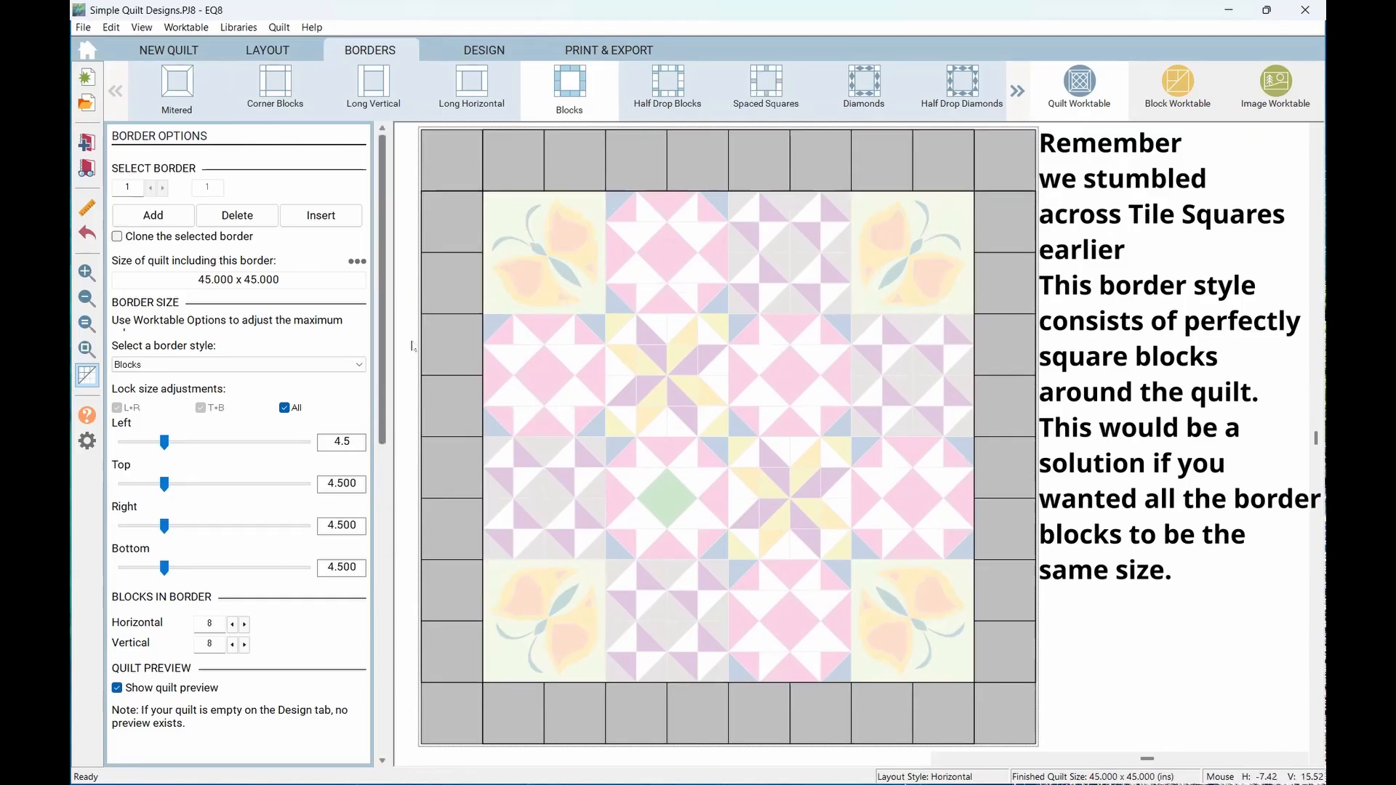
{"action": "key", "text": "Tab"}
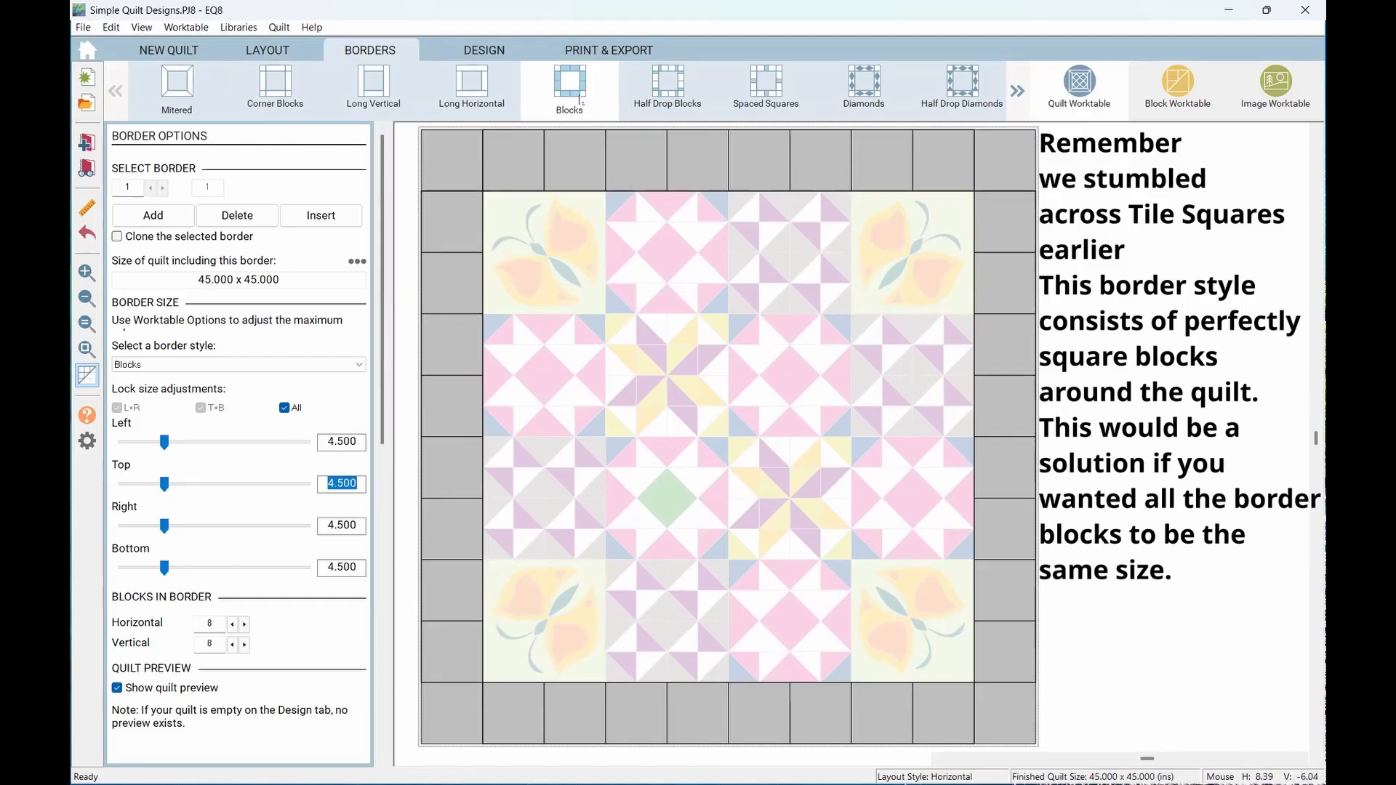
Check the dimensions of the top border blocks and the upper-left corner block in the print view
{"action": "left_click", "coordinate": [587, 48]}
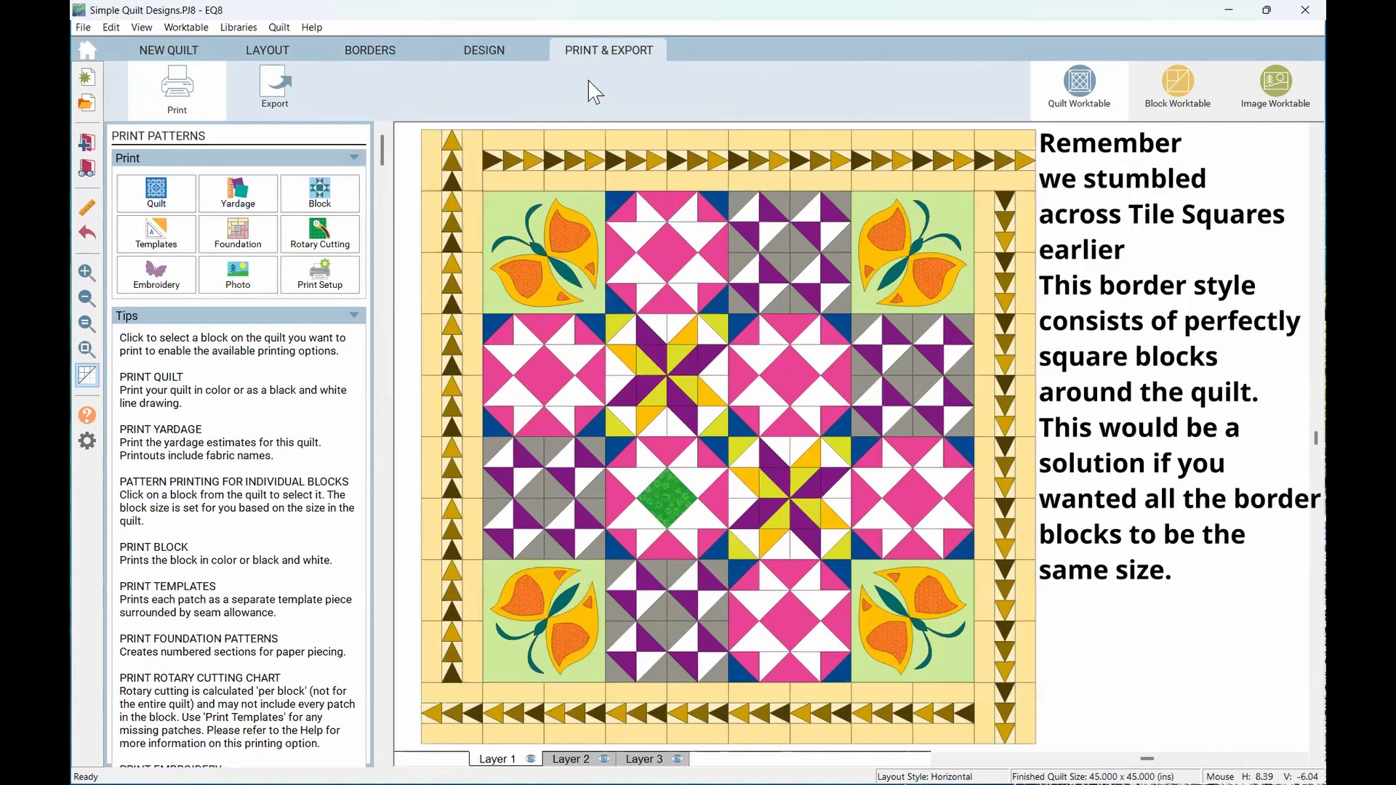
{"action": "left_click", "coordinate": [578, 169]}
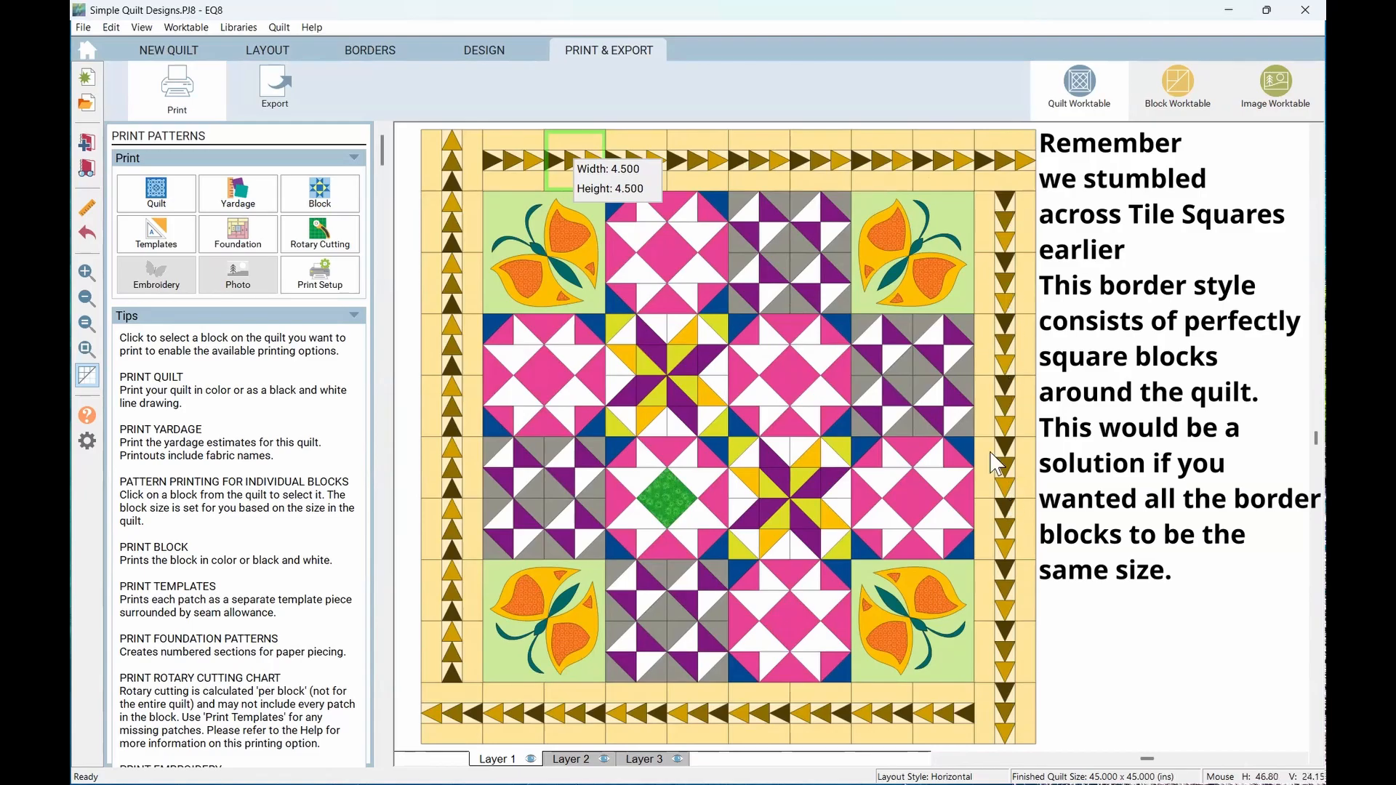
{"action": "left_click", "coordinate": [495, 162]}
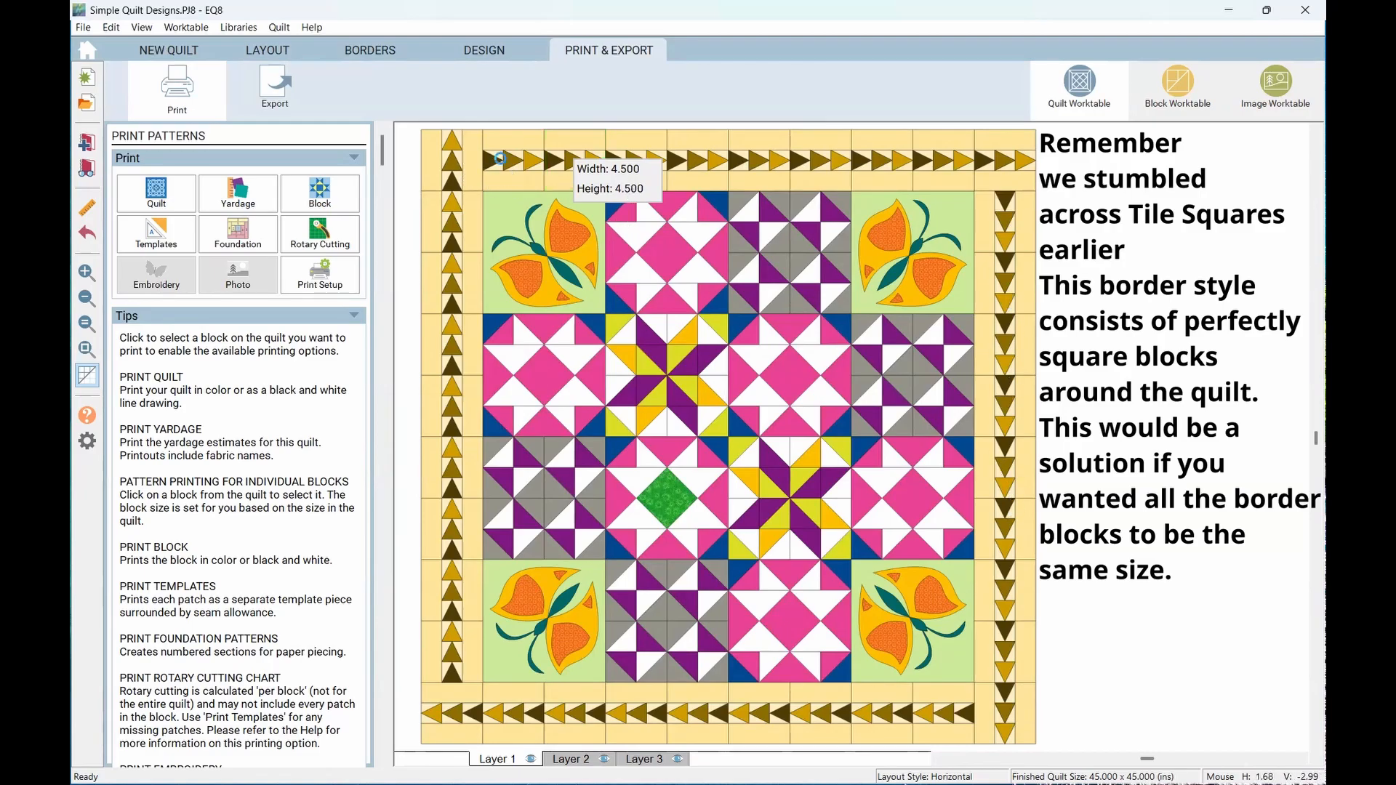
{"action": "left_click", "coordinate": [453, 175]}
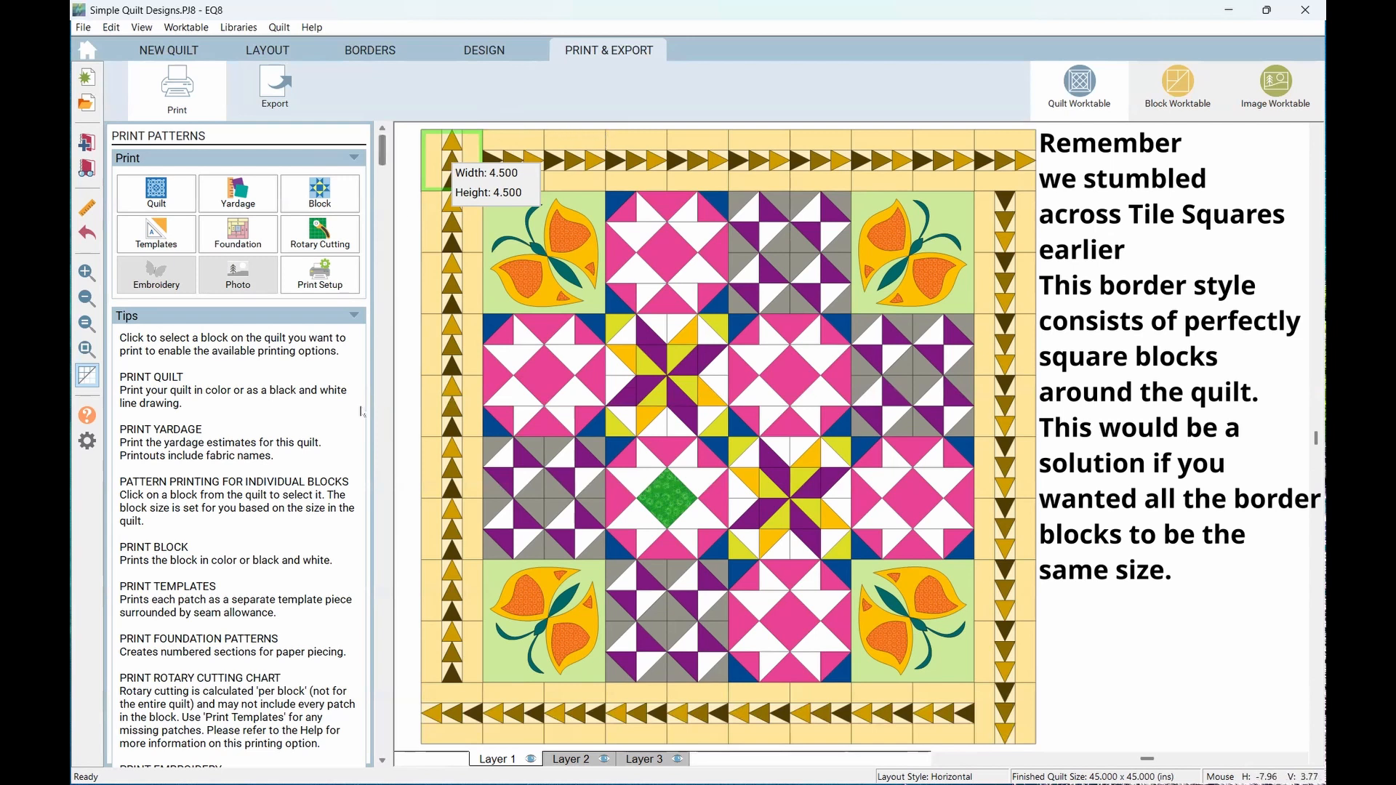
Set the border size to 5 on all four sides
{"action": "left_click", "coordinate": [353, 52]}
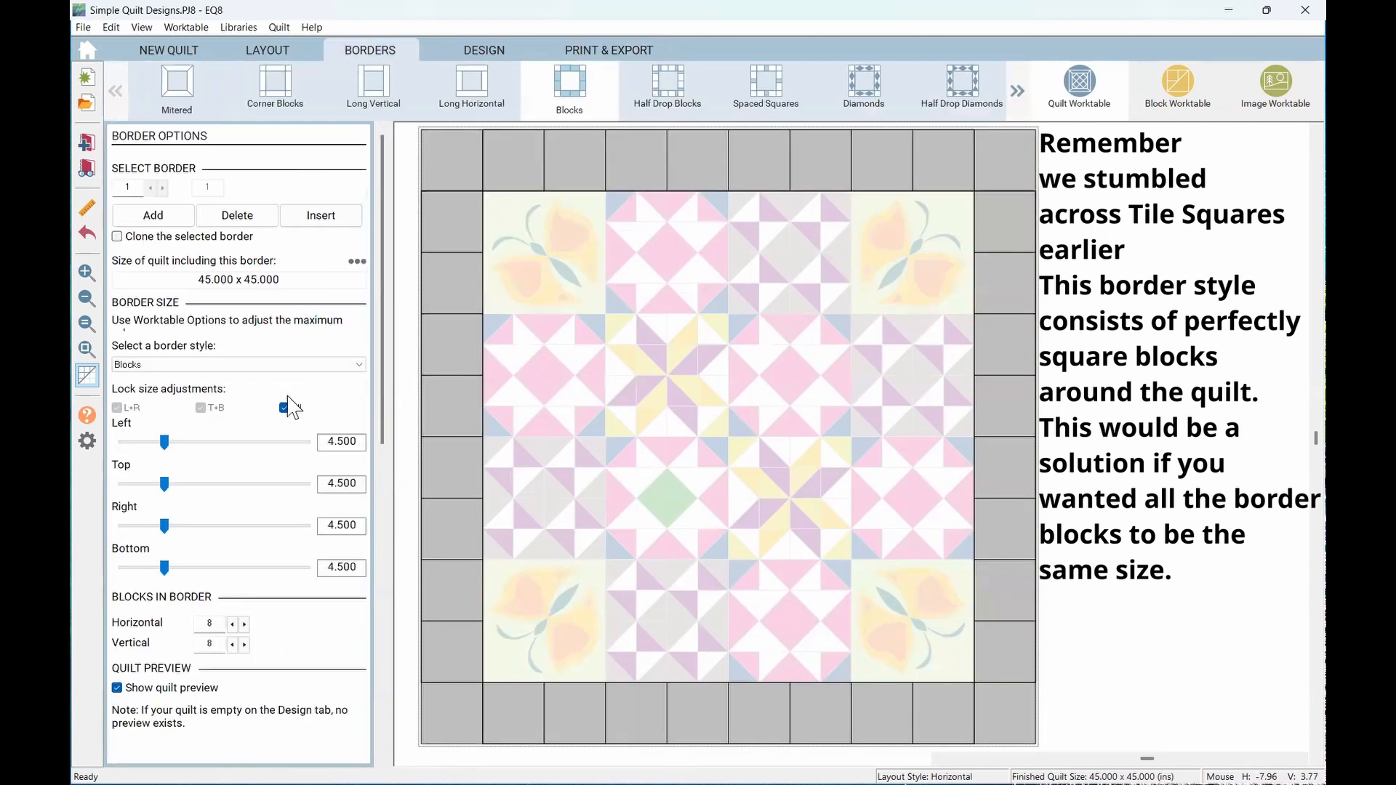
{"action": "left_click_drag", "start_coordinate": [324, 442], "coordinate": [361, 444]}
{"action": "type", "text": "5"}
{"action": "key", "text": "Tab"}
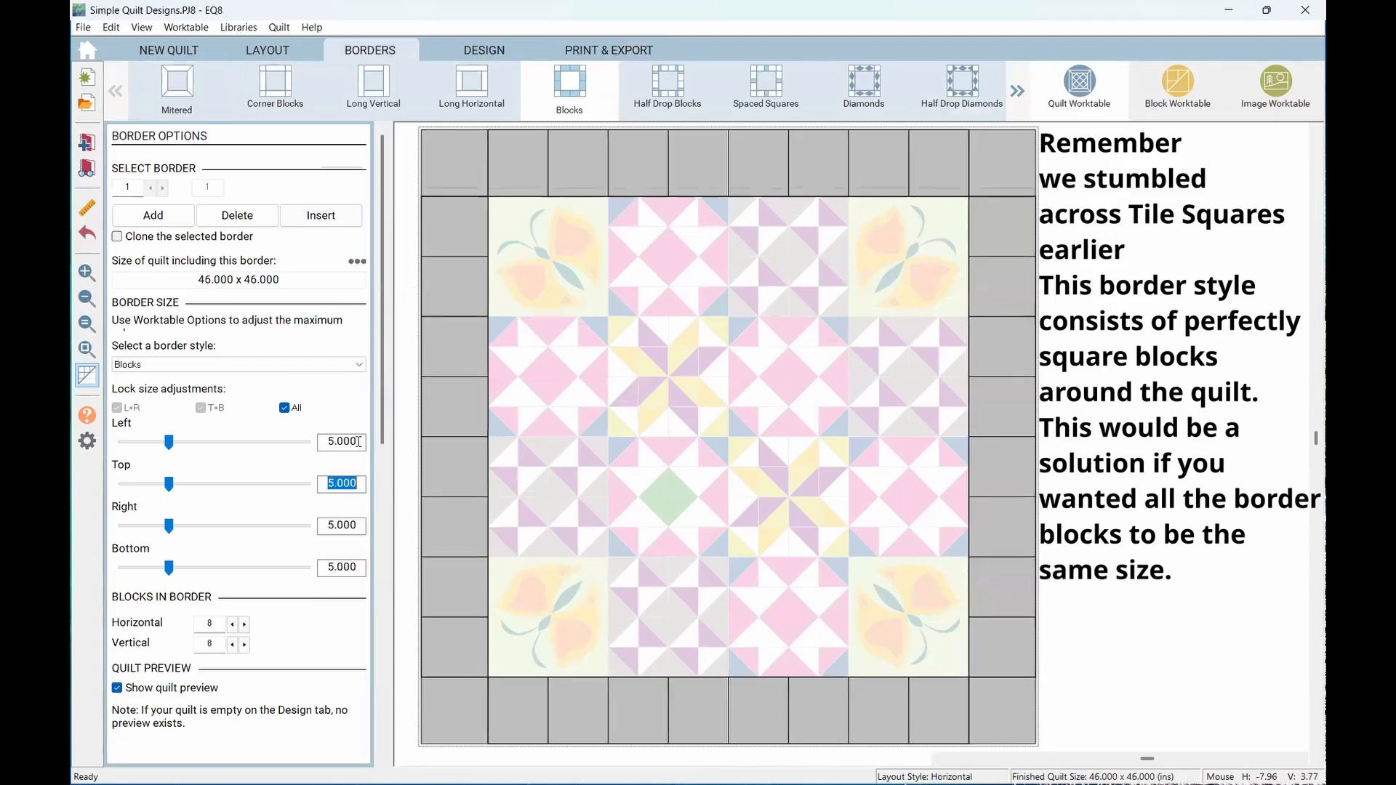
Check a top border block's width and height, and compare the border layout with the coloured quilt
{"action": "left_click", "coordinate": [594, 58]}
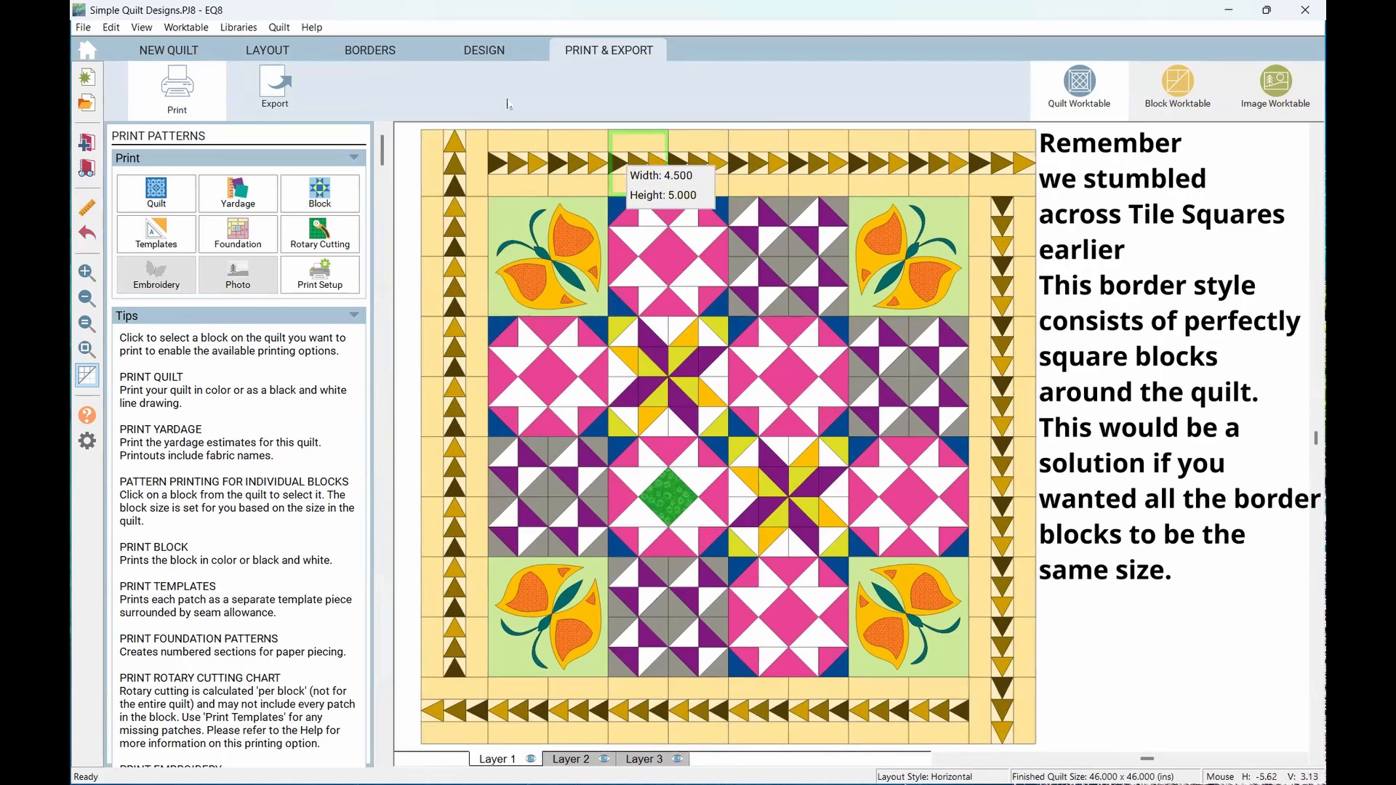
{"action": "left_click", "coordinate": [401, 52]}
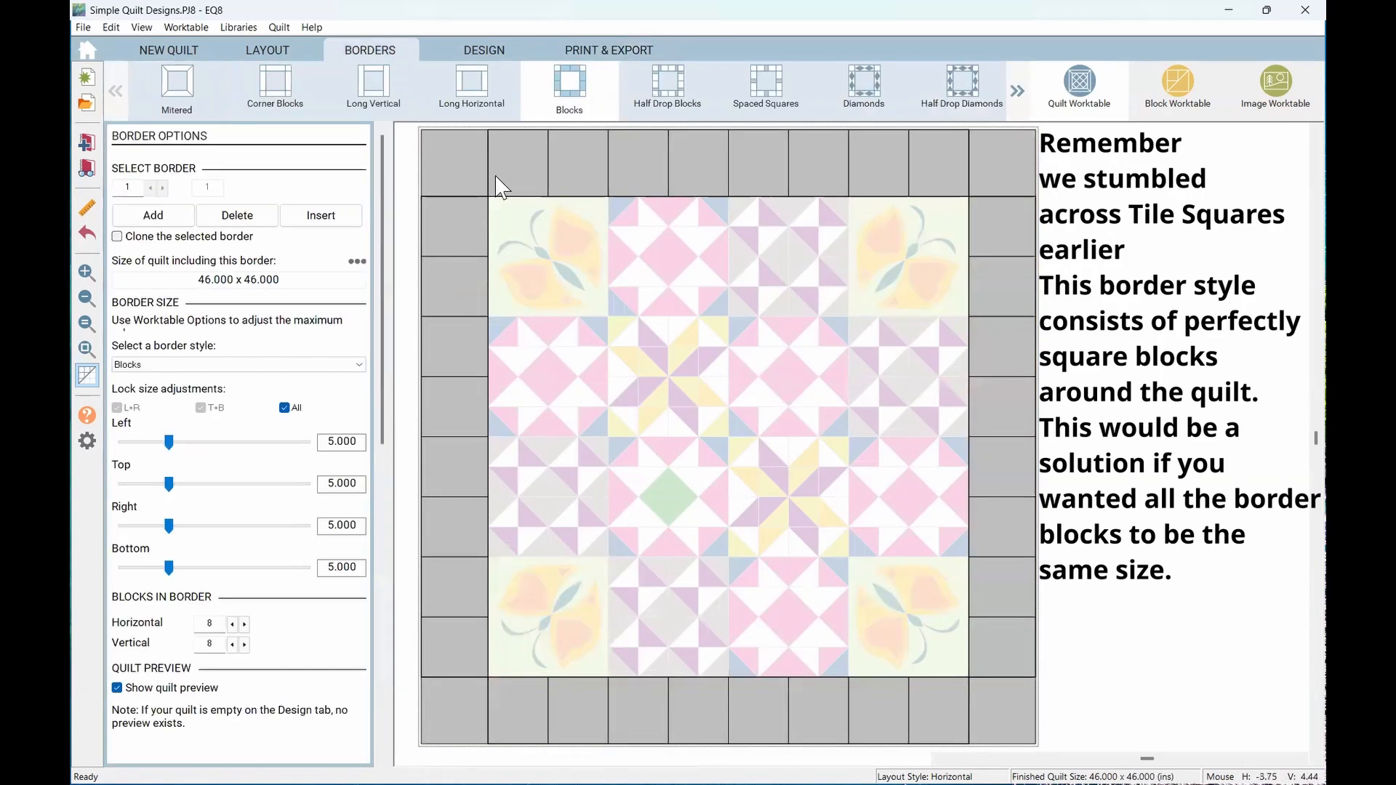
{"action": "left_click", "coordinate": [618, 52]}
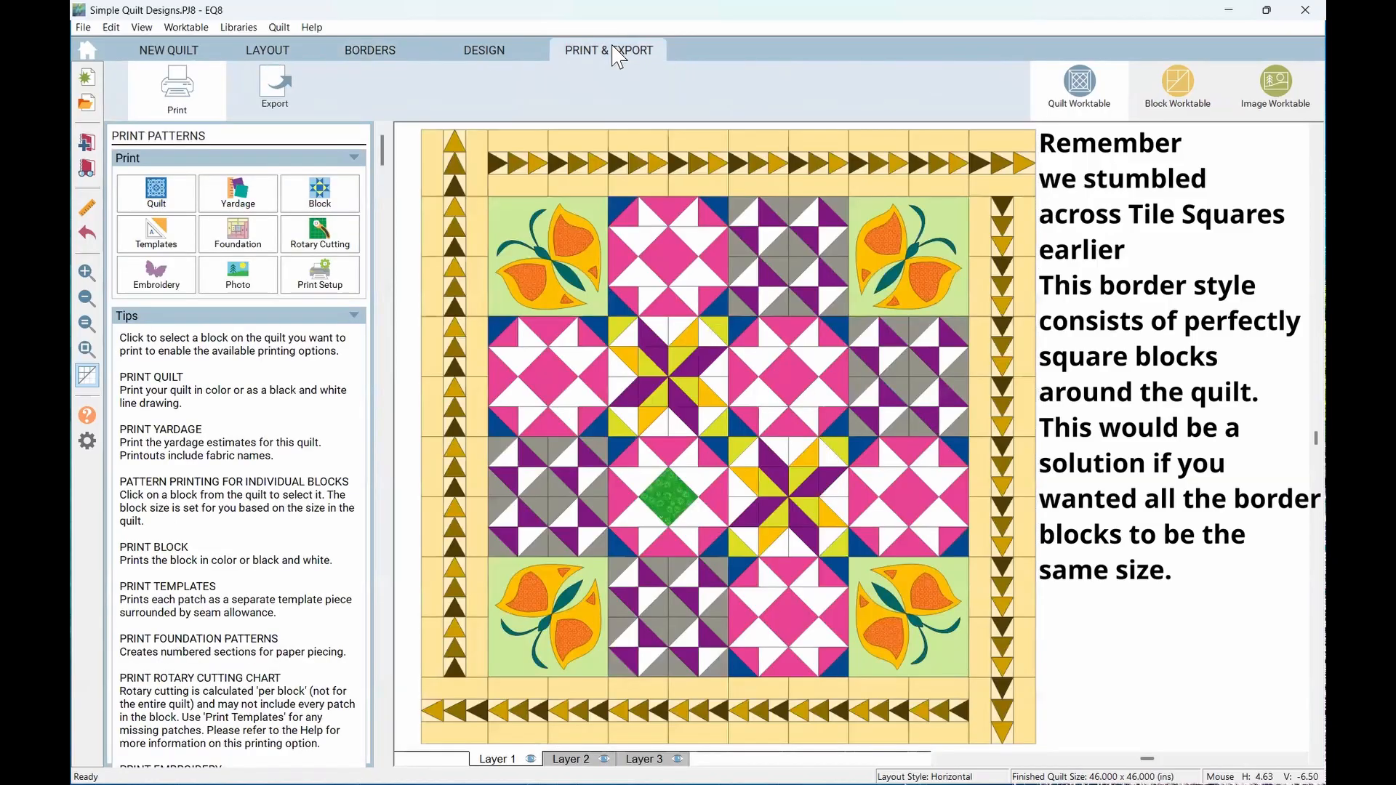
Reduce the blocks in the border to 7 horizontal and 7 vertical
{"action": "left_click", "coordinate": [385, 49]}
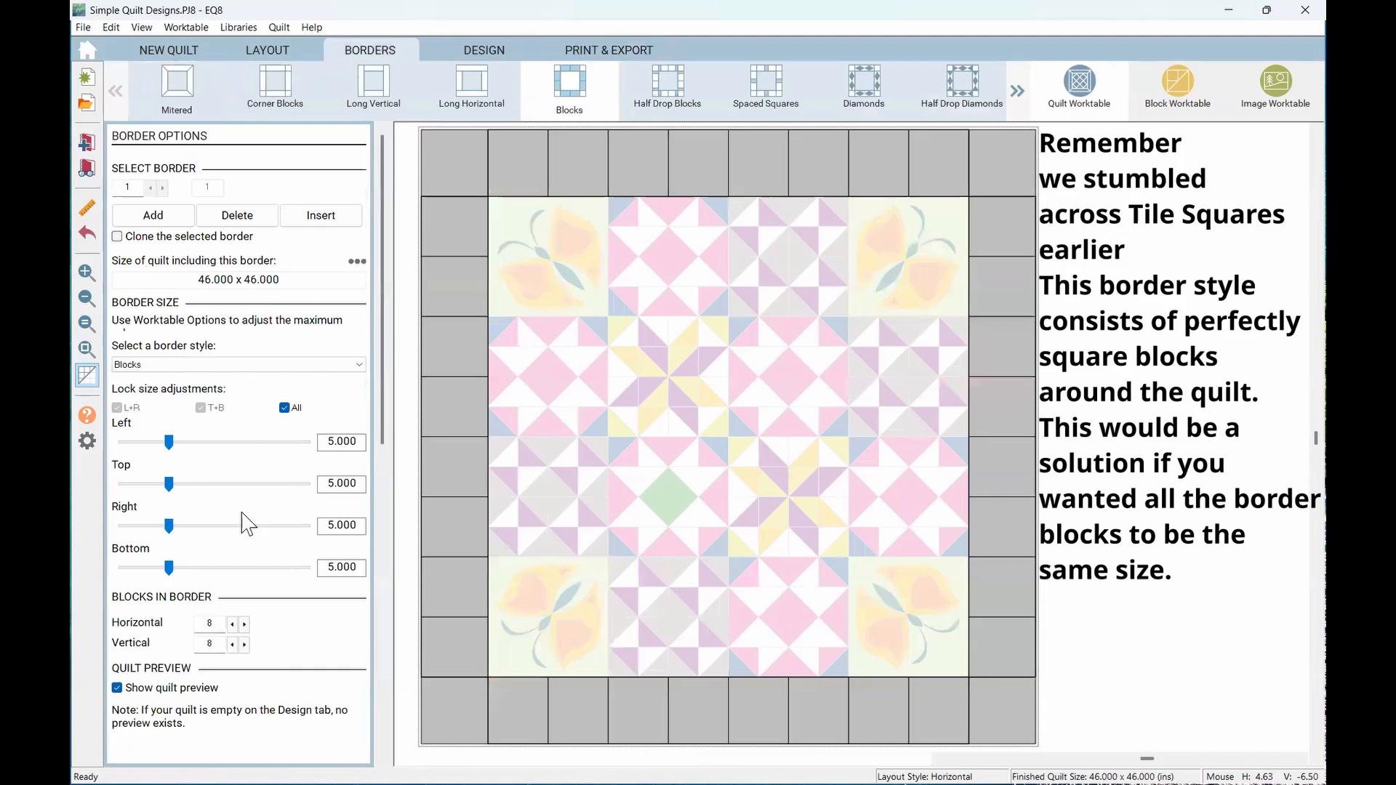
{"action": "left_click", "coordinate": [232, 624]}
{"action": "left_click", "coordinate": [232, 644]}
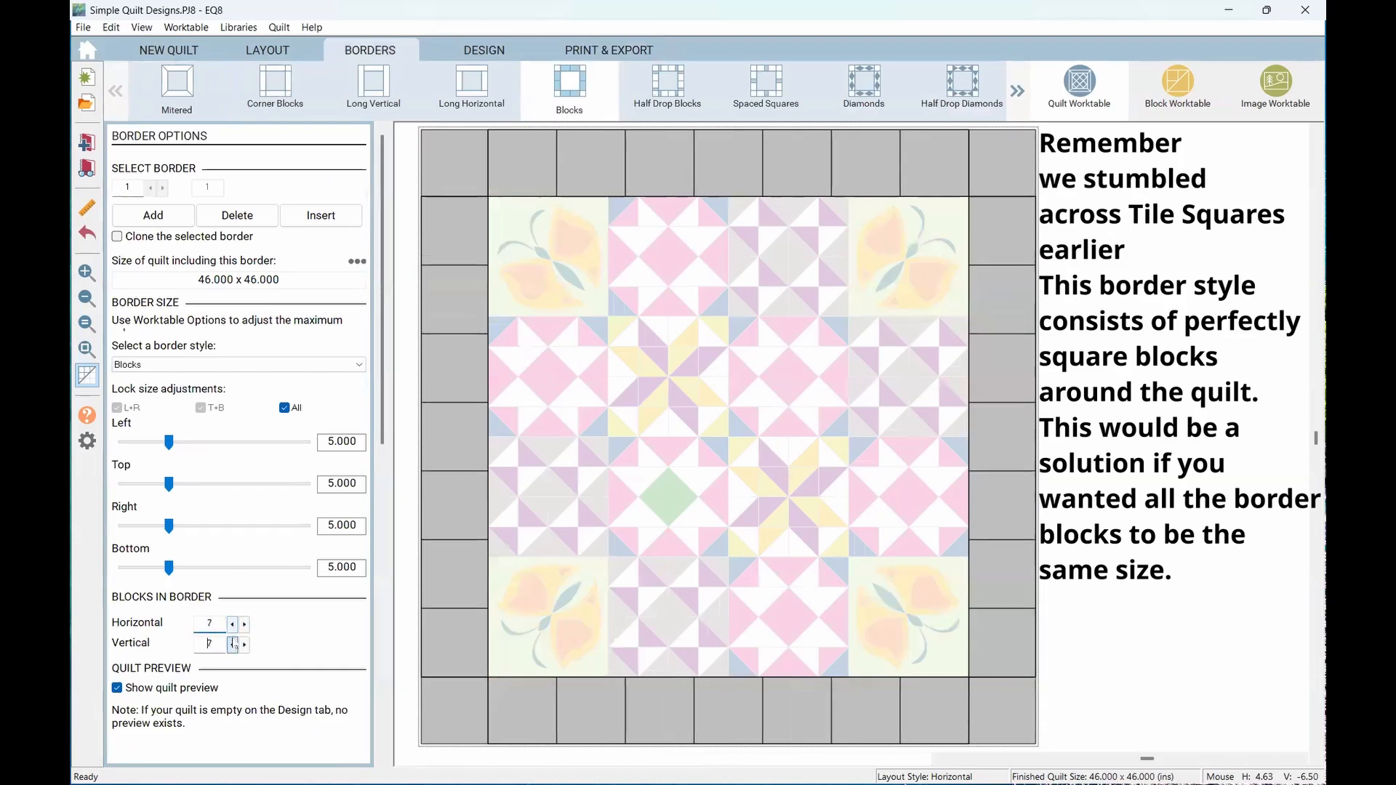
Check the width and height of two top border blocks, and return to the border settings
{"action": "left_click", "coordinate": [629, 54]}
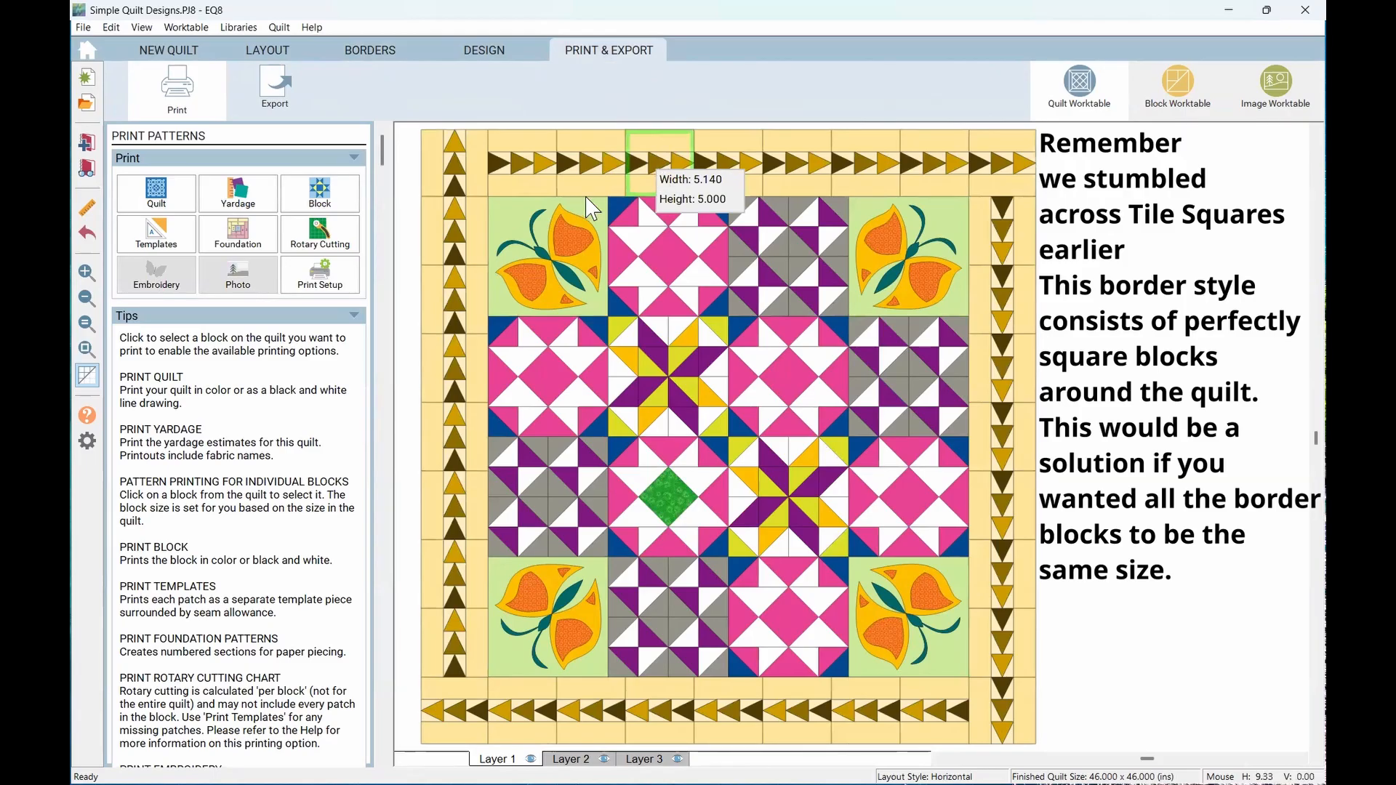
{"action": "scroll", "coordinate": [589, 207], "scroll_direction": "up", "scroll_amount": 1}
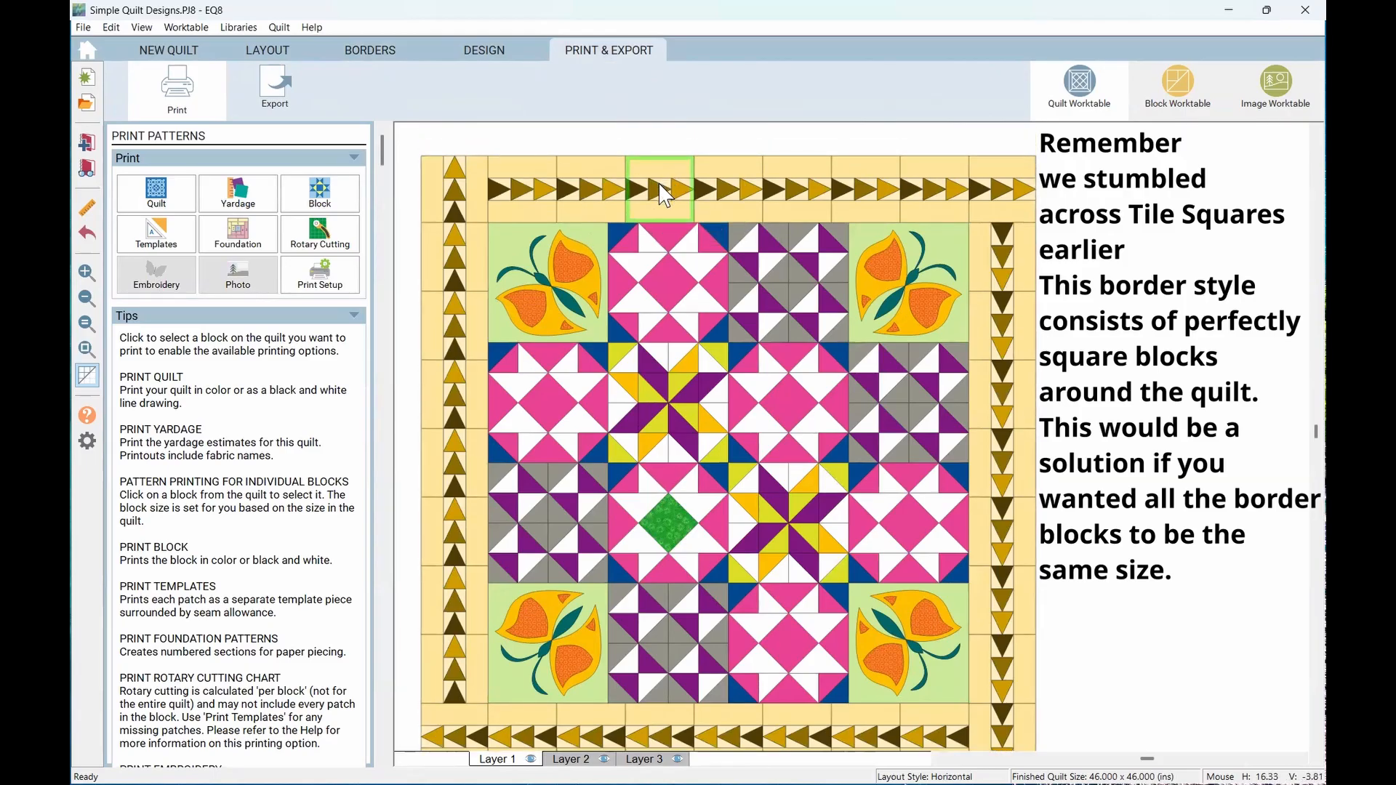
{"action": "mouse_move", "coordinate": [585, 196]}
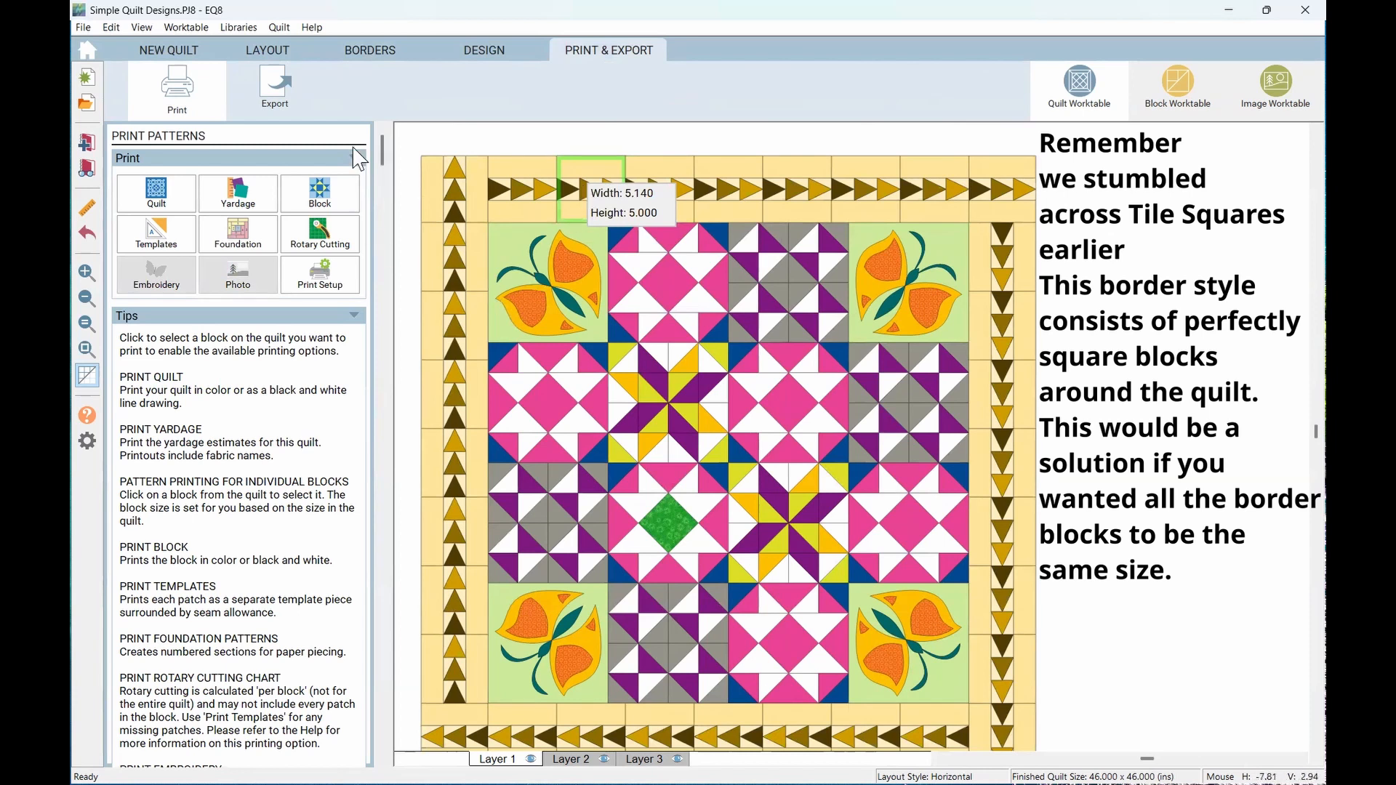
{"action": "left_click", "coordinate": [366, 54]}
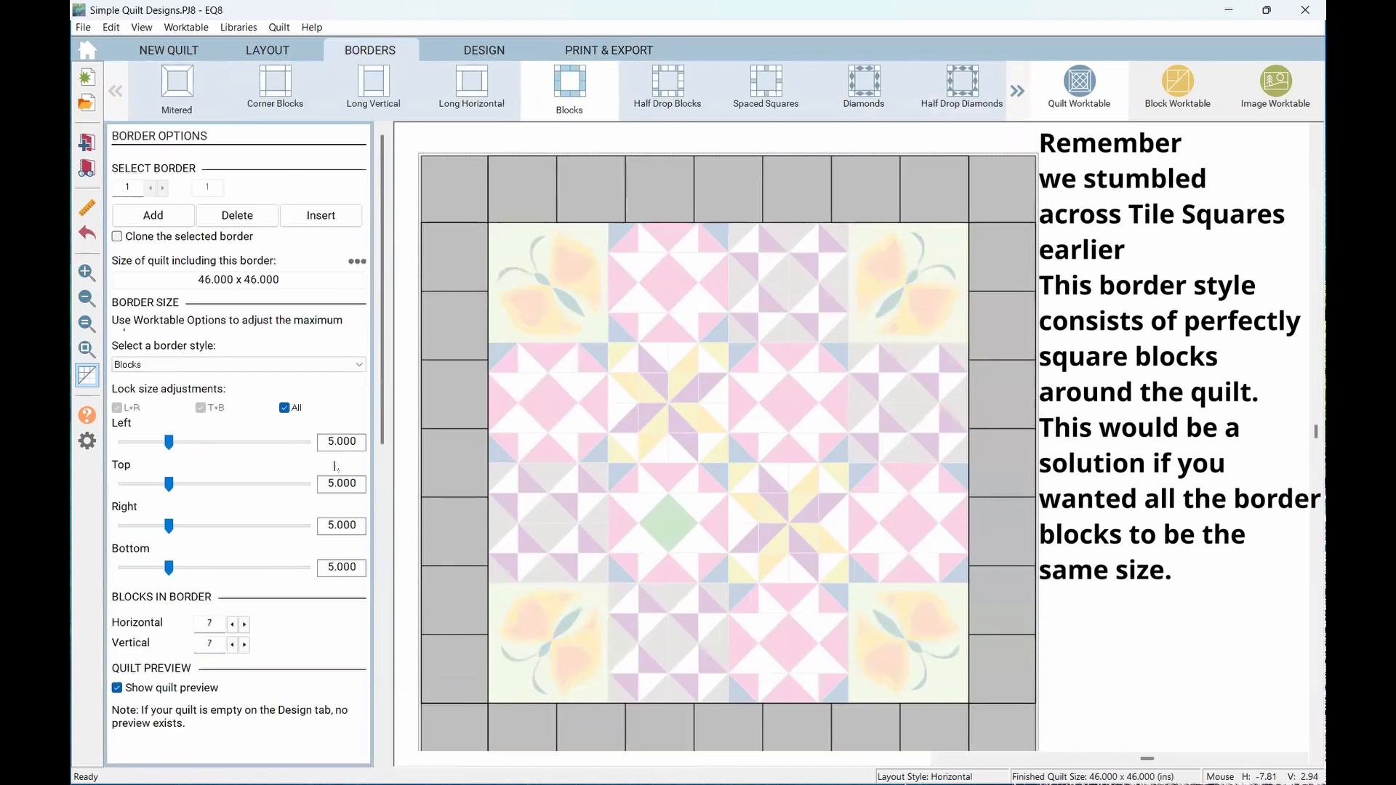
Try to set the border size to 5.14 on all four sides
{"action": "left_click_drag", "start_coordinate": [330, 441], "coordinate": [360, 444]}
{"action": "type", "text": "5.14"}
{"action": "key", "text": "Tab"}
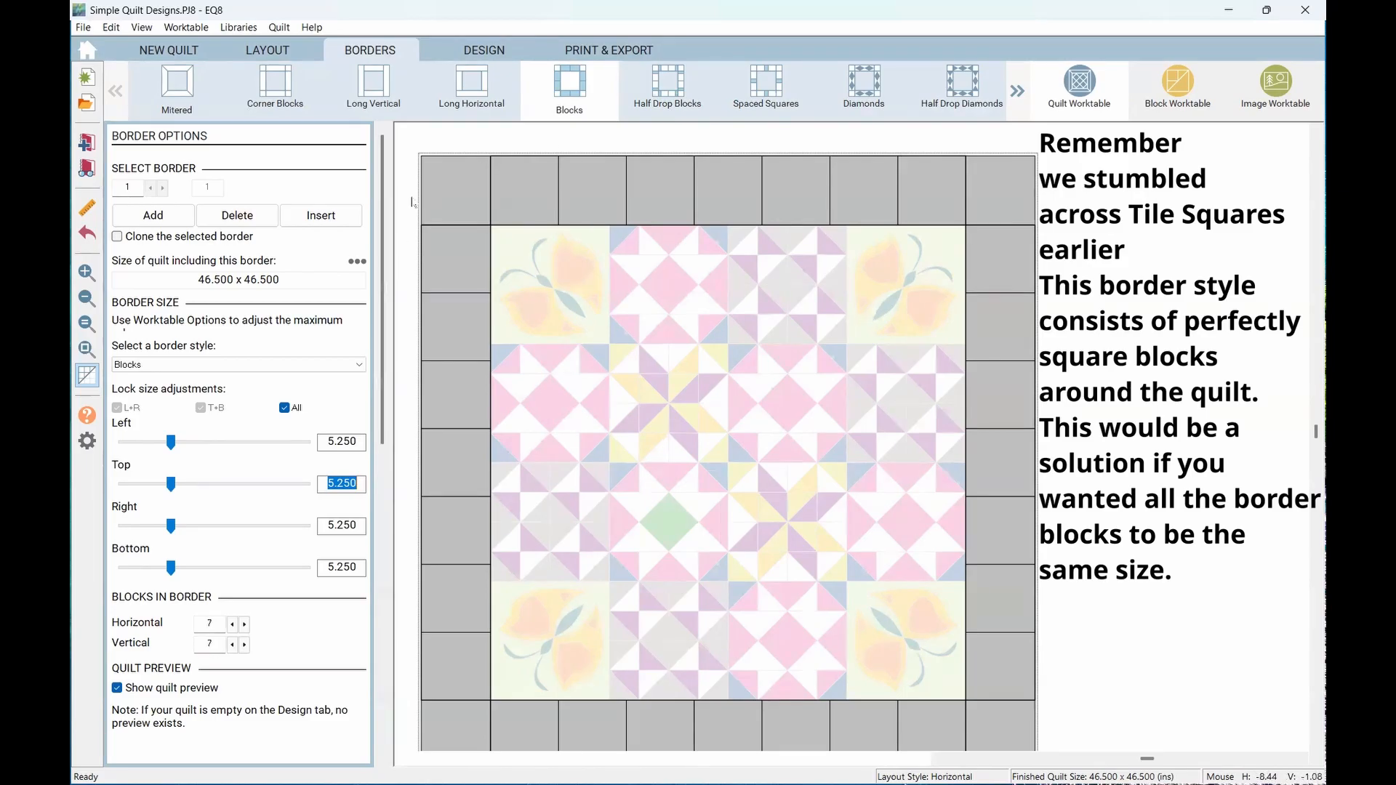
Set the border size to 4.5 on all four sides
{"action": "left_click", "coordinate": [323, 447]}
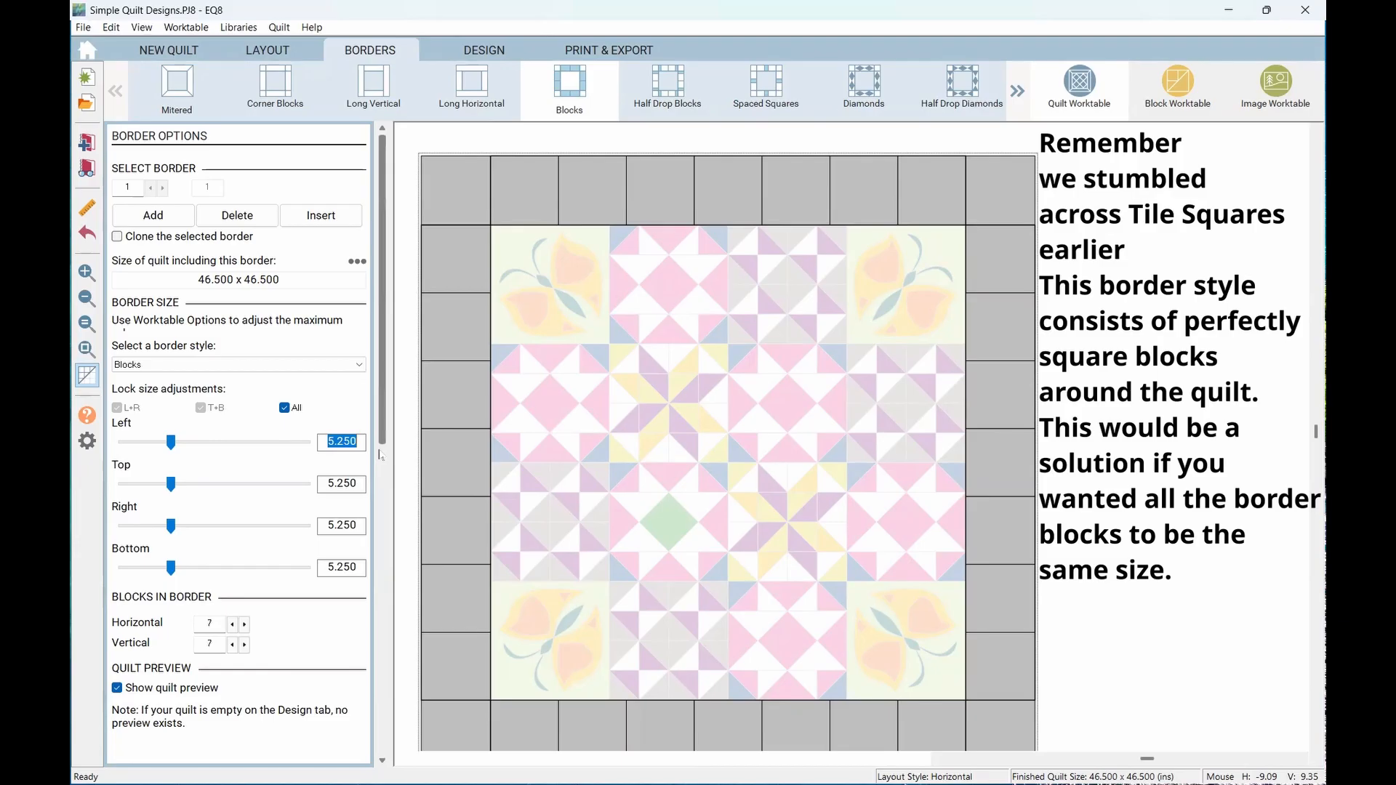
{"action": "type", "text": "4."}
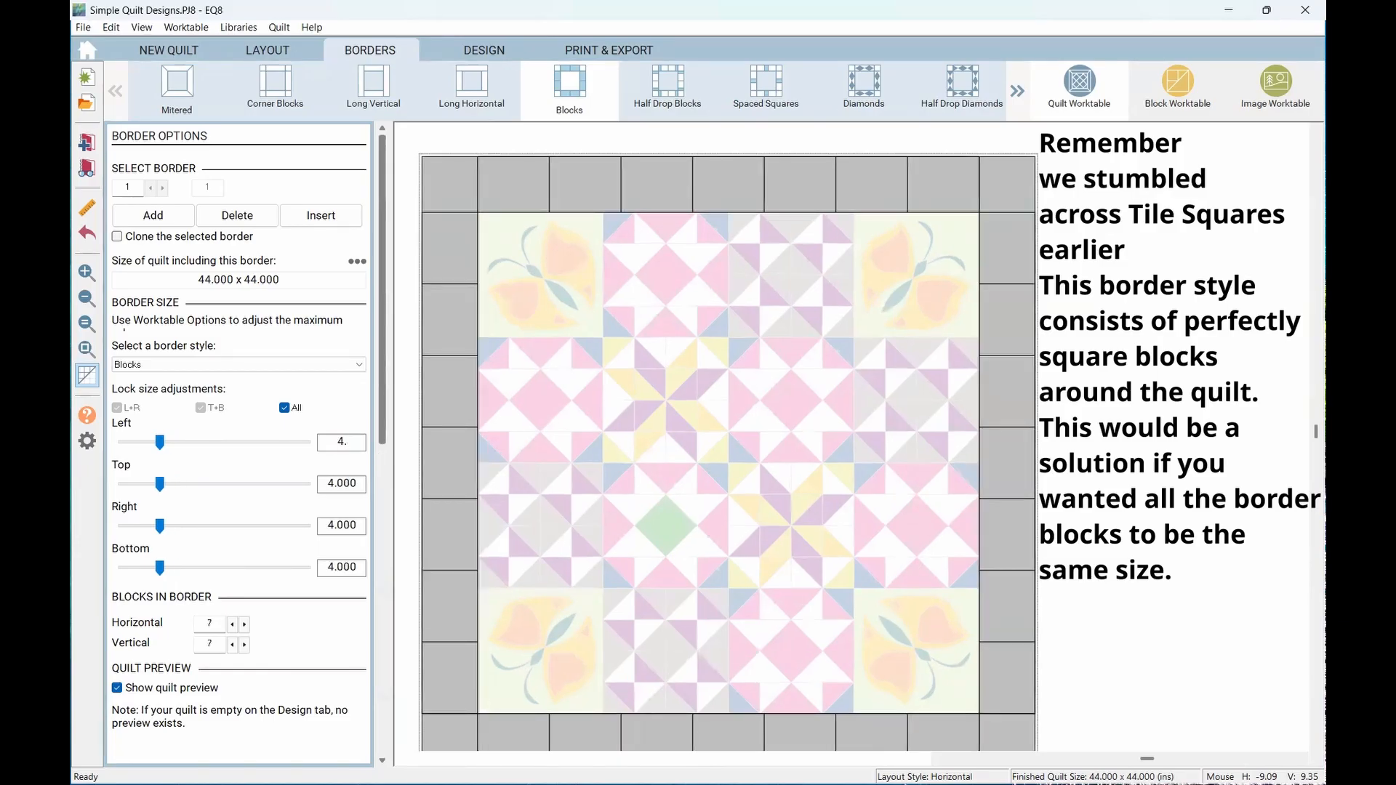
{"action": "type", "text": "5"}
{"action": "key", "text": "Tab"}
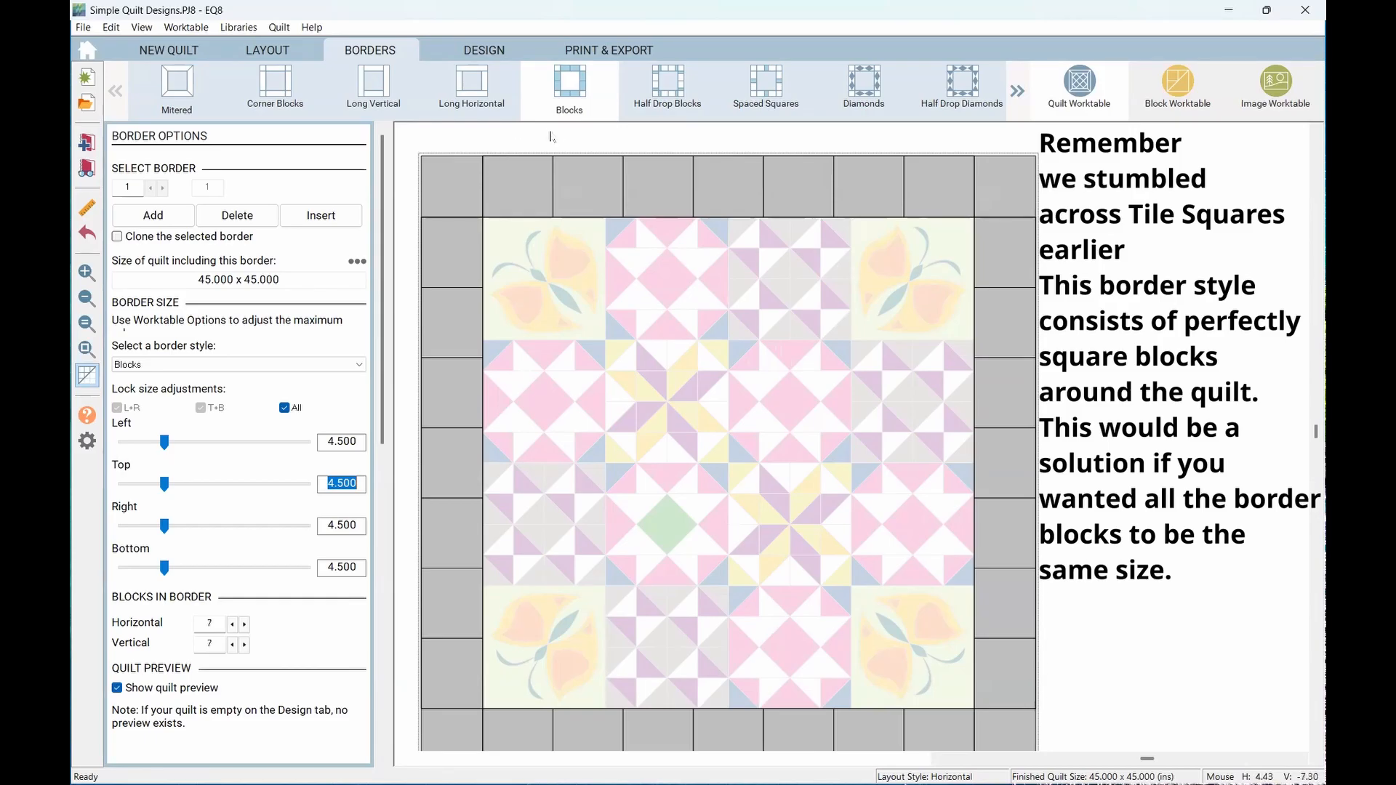
Increase the blocks in the border to 8 horizontal and 8 vertical
{"action": "left_click", "coordinate": [232, 627]}
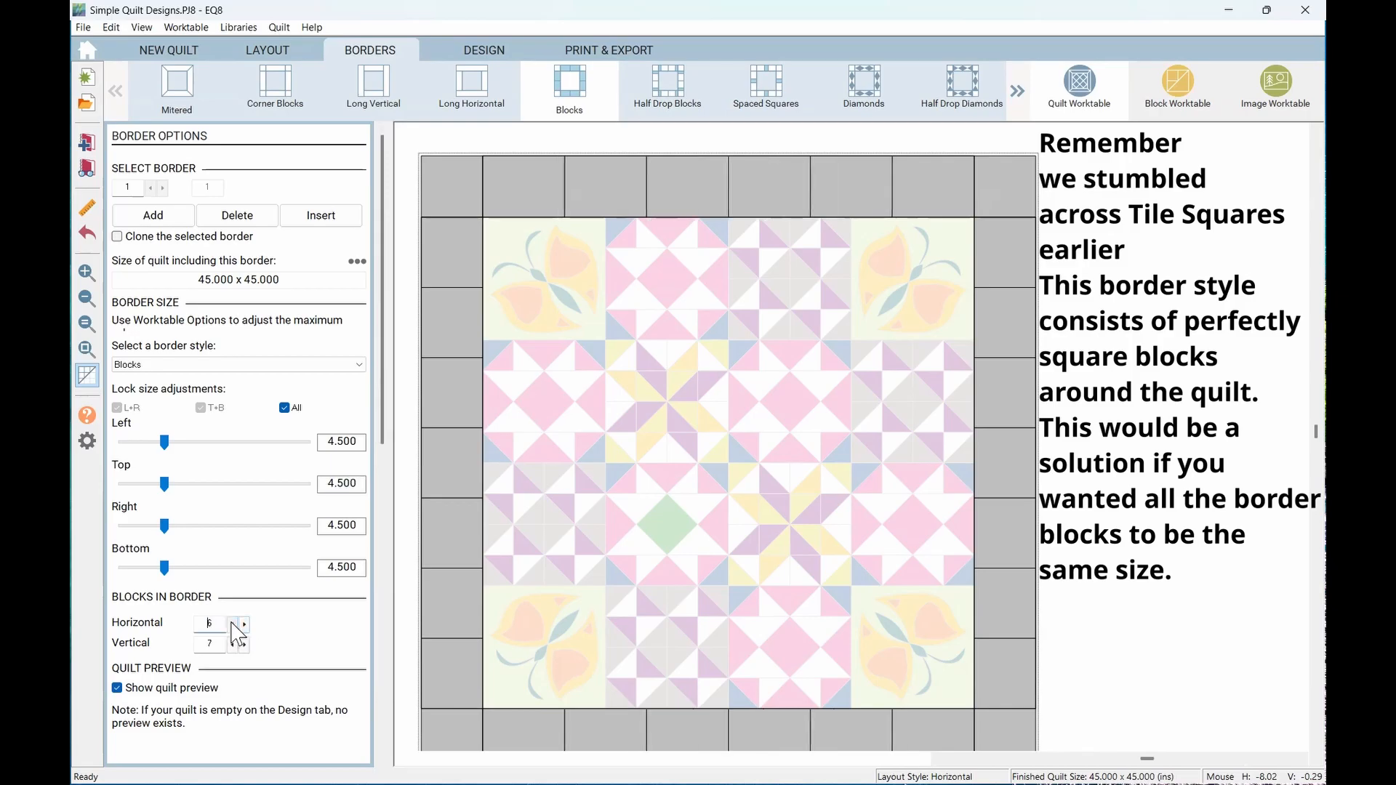
{"action": "left_click", "coordinate": [245, 625]}
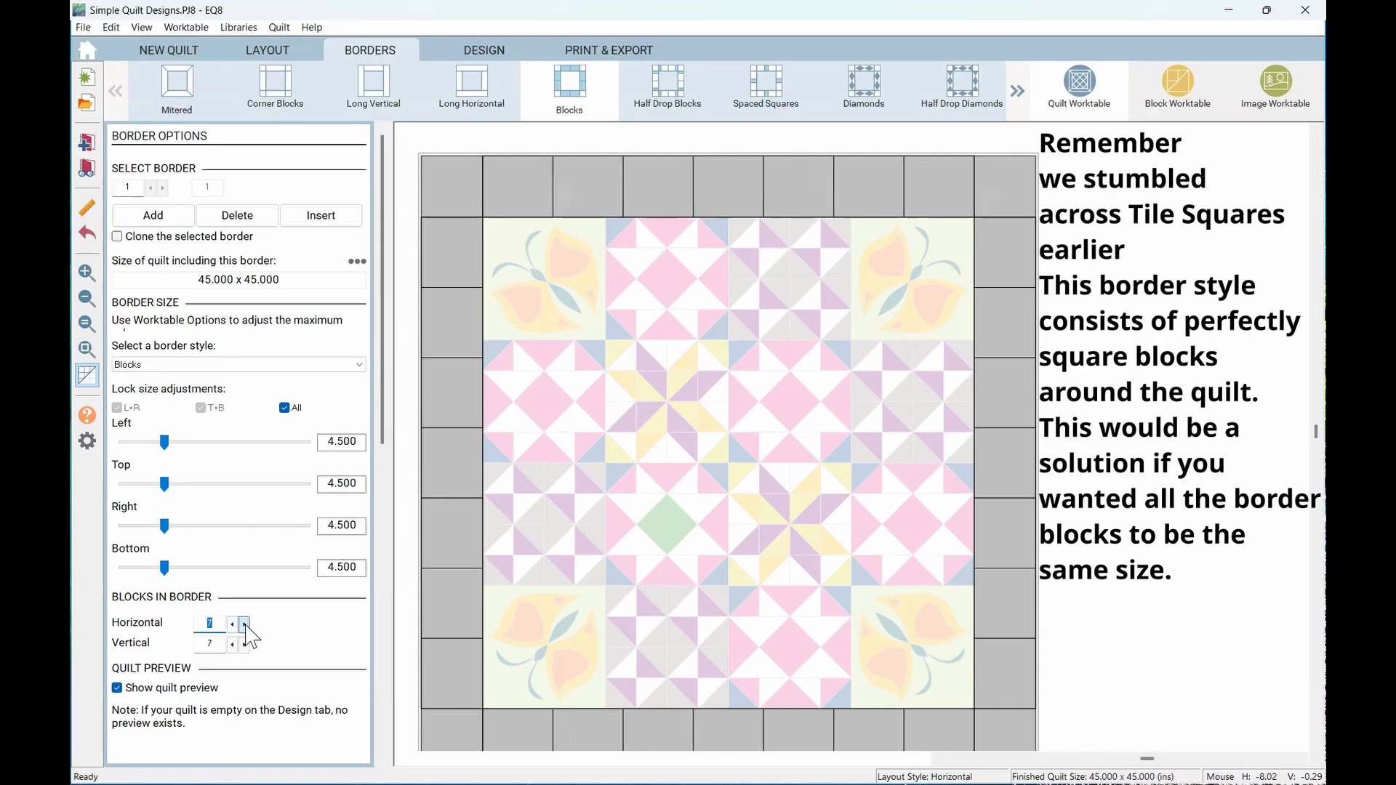
{"action": "left_click", "coordinate": [246, 625]}
{"action": "left_click", "coordinate": [245, 645]}
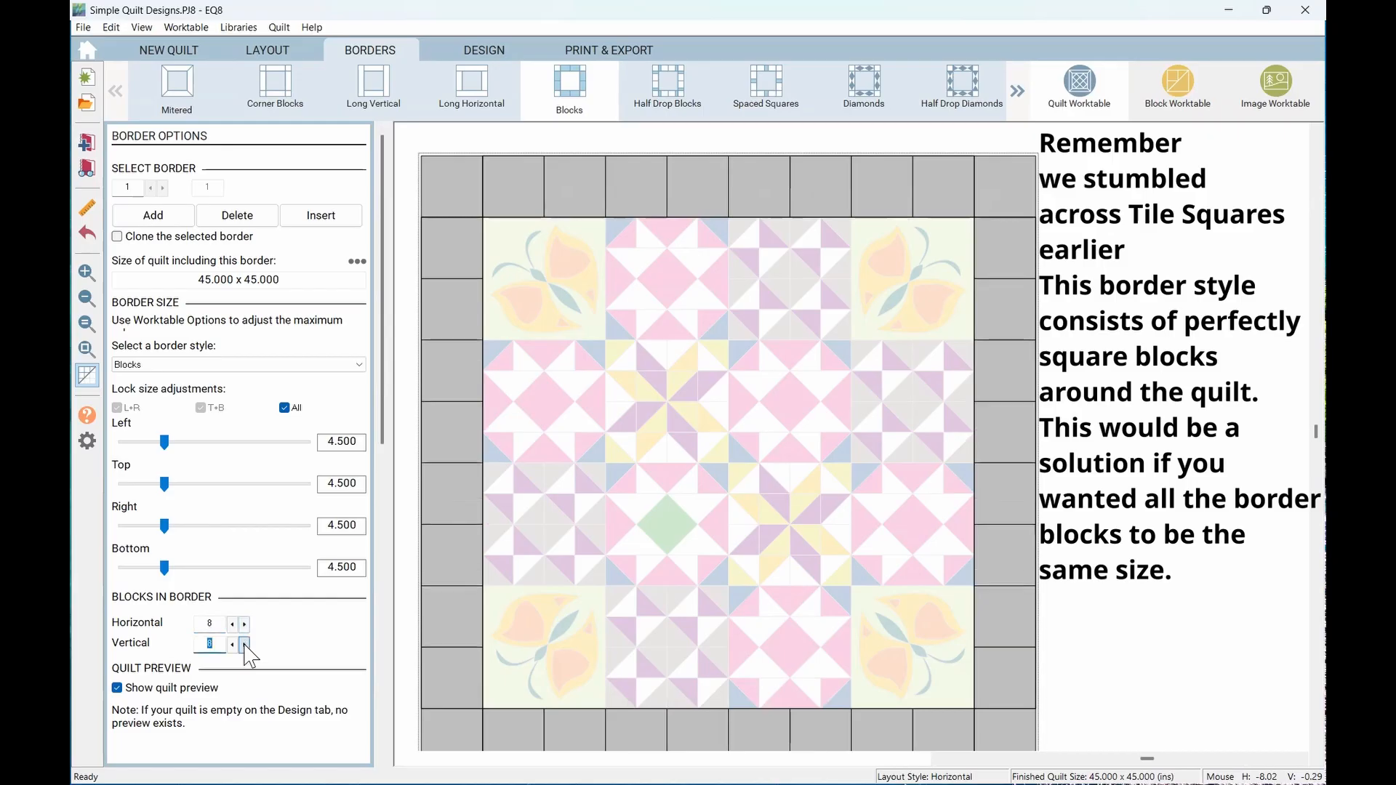
Check the width and height of a block in the top border and of the upper-left corner block
{"action": "left_click", "coordinate": [574, 49]}
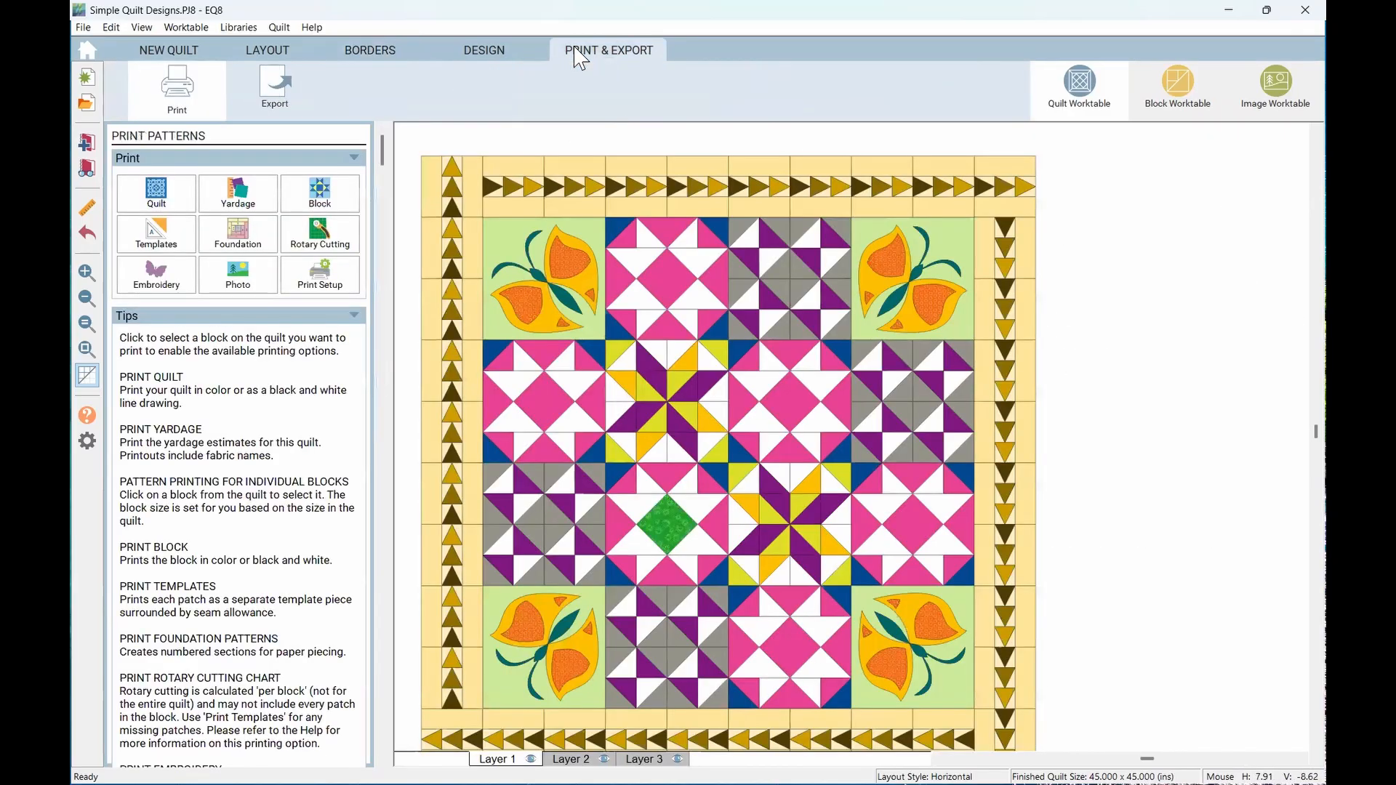
{"action": "left_click", "coordinate": [638, 188]}
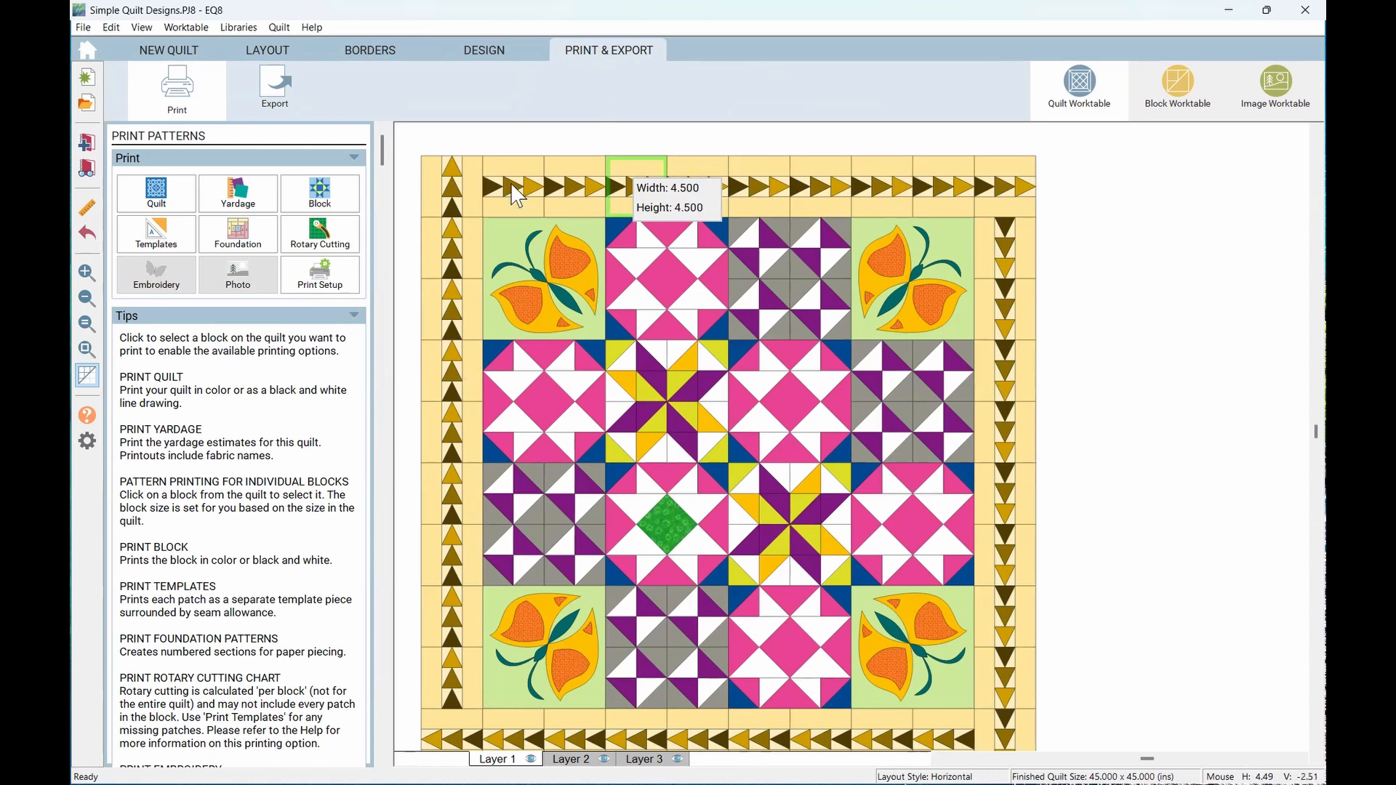
{"action": "left_click", "coordinate": [469, 188]}
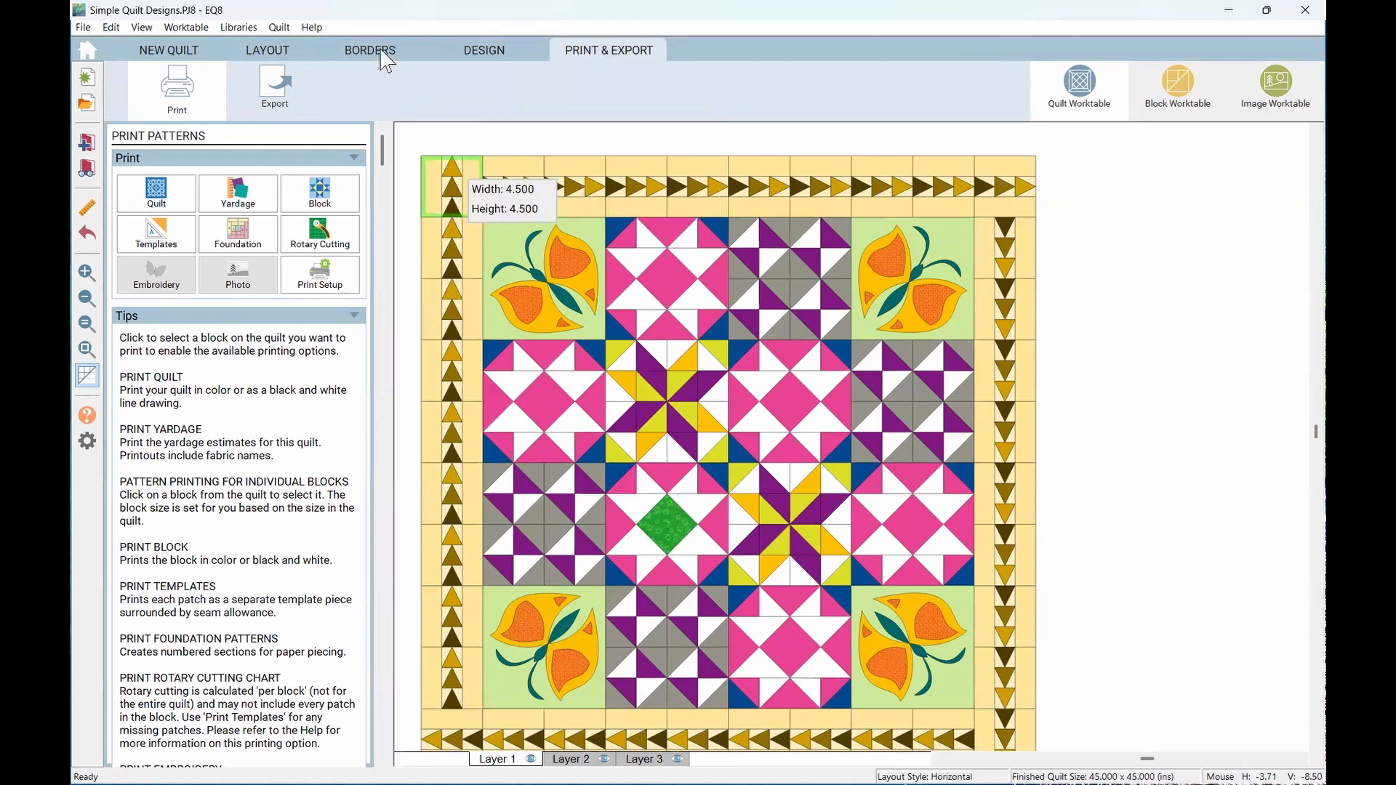
Browse the Swags designs among the auto border styles without applying one
{"action": "left_click", "coordinate": [481, 57]}
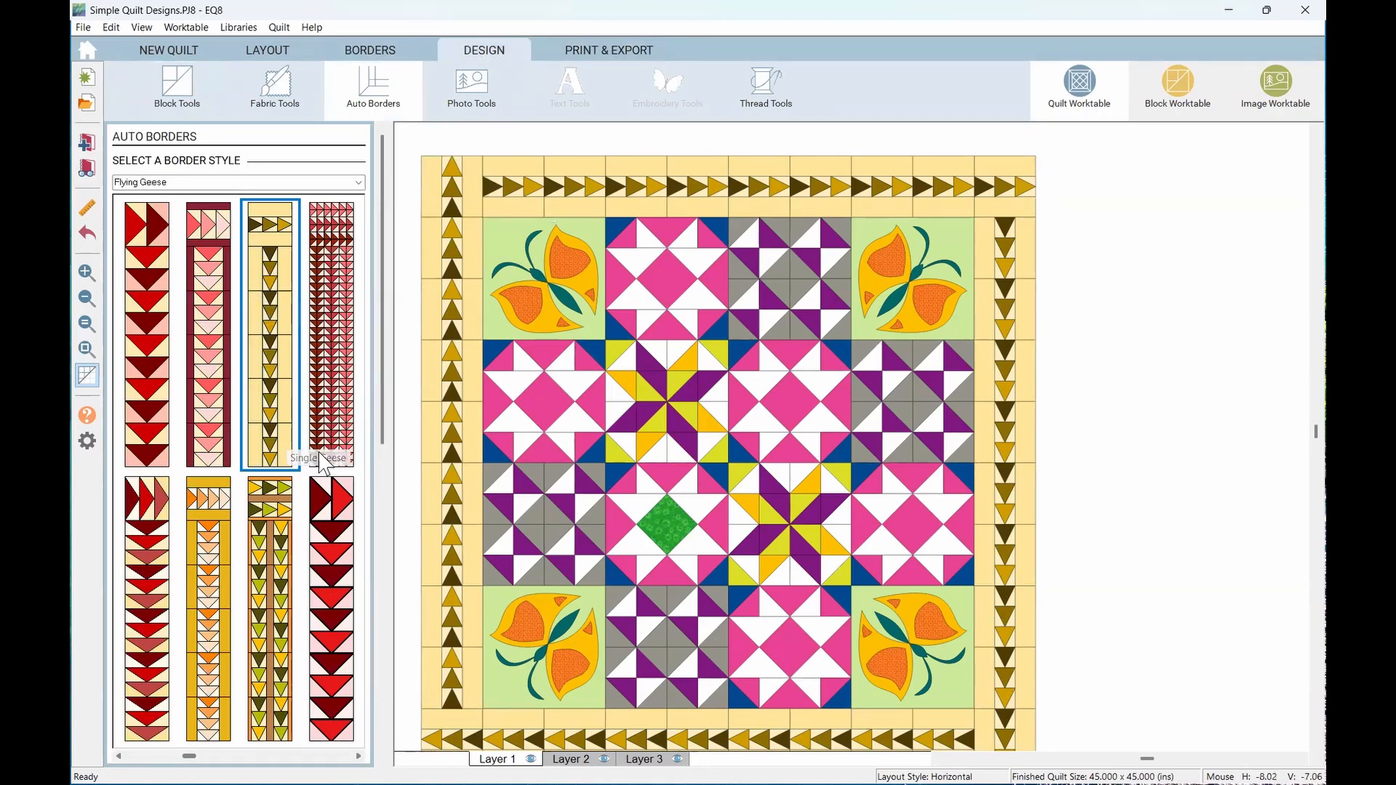
{"action": "left_click", "coordinate": [357, 181]}
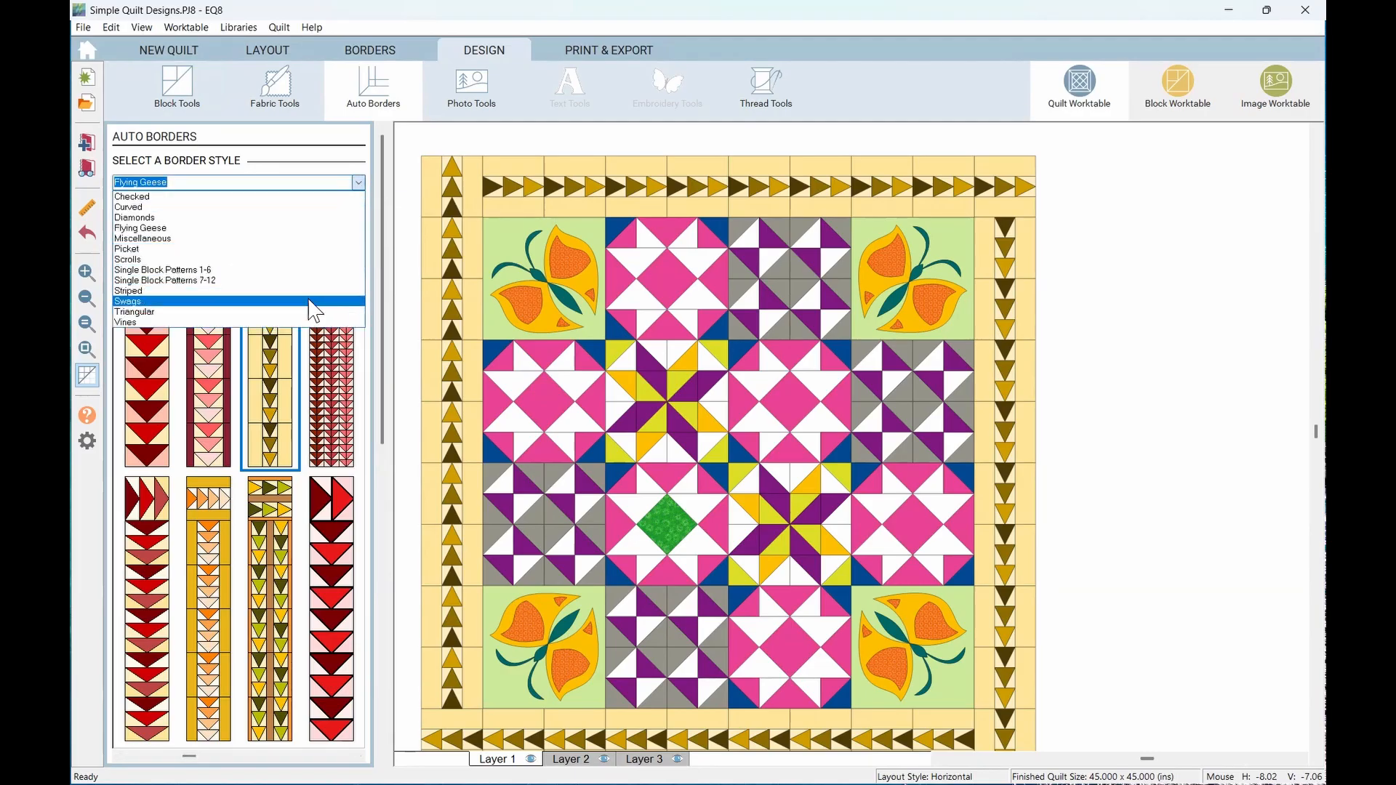
{"action": "left_click", "coordinate": [314, 301]}
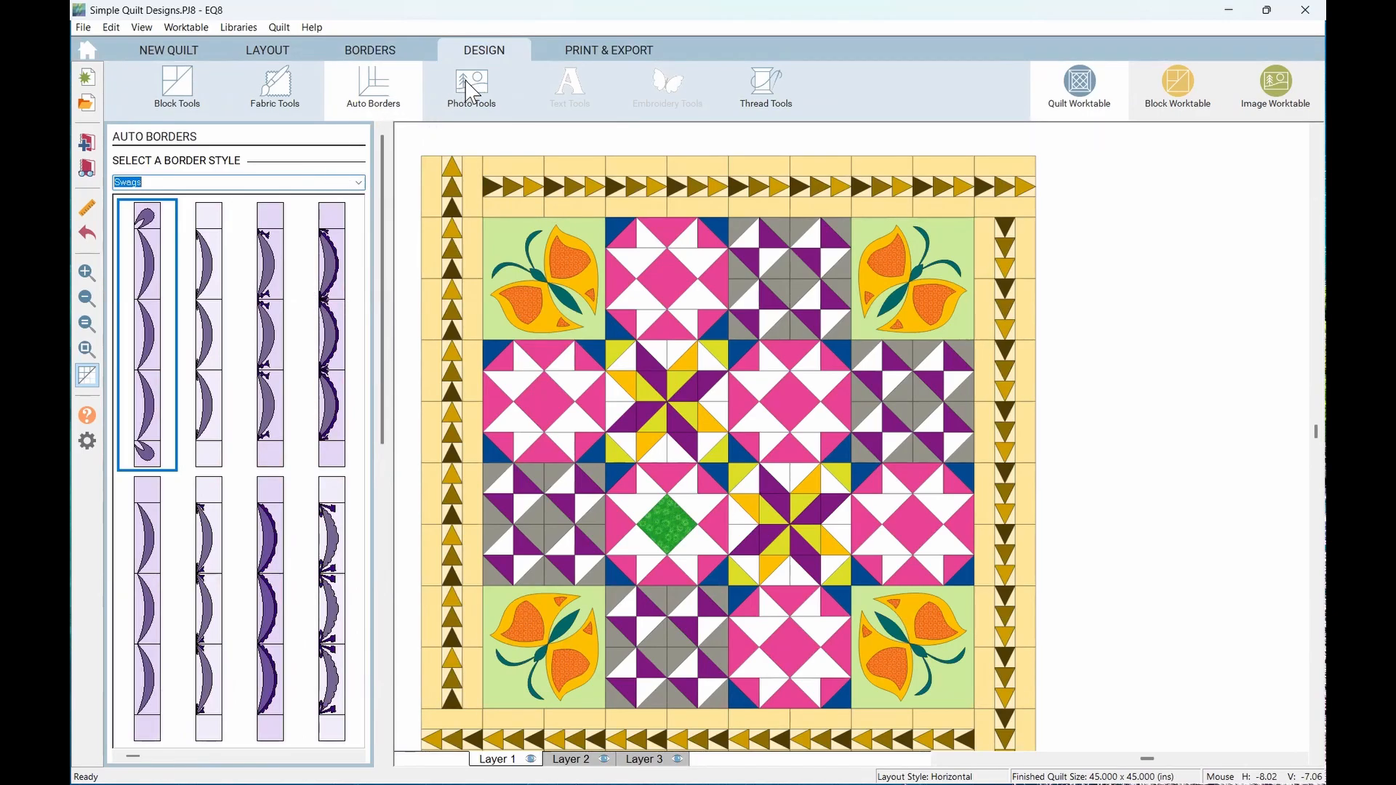
Place the Purple Bench photo on Layer 2 near the quilt's centre, about 8 x 8 inches at X 16, Y 15.5
{"action": "left_click", "coordinate": [469, 90]}
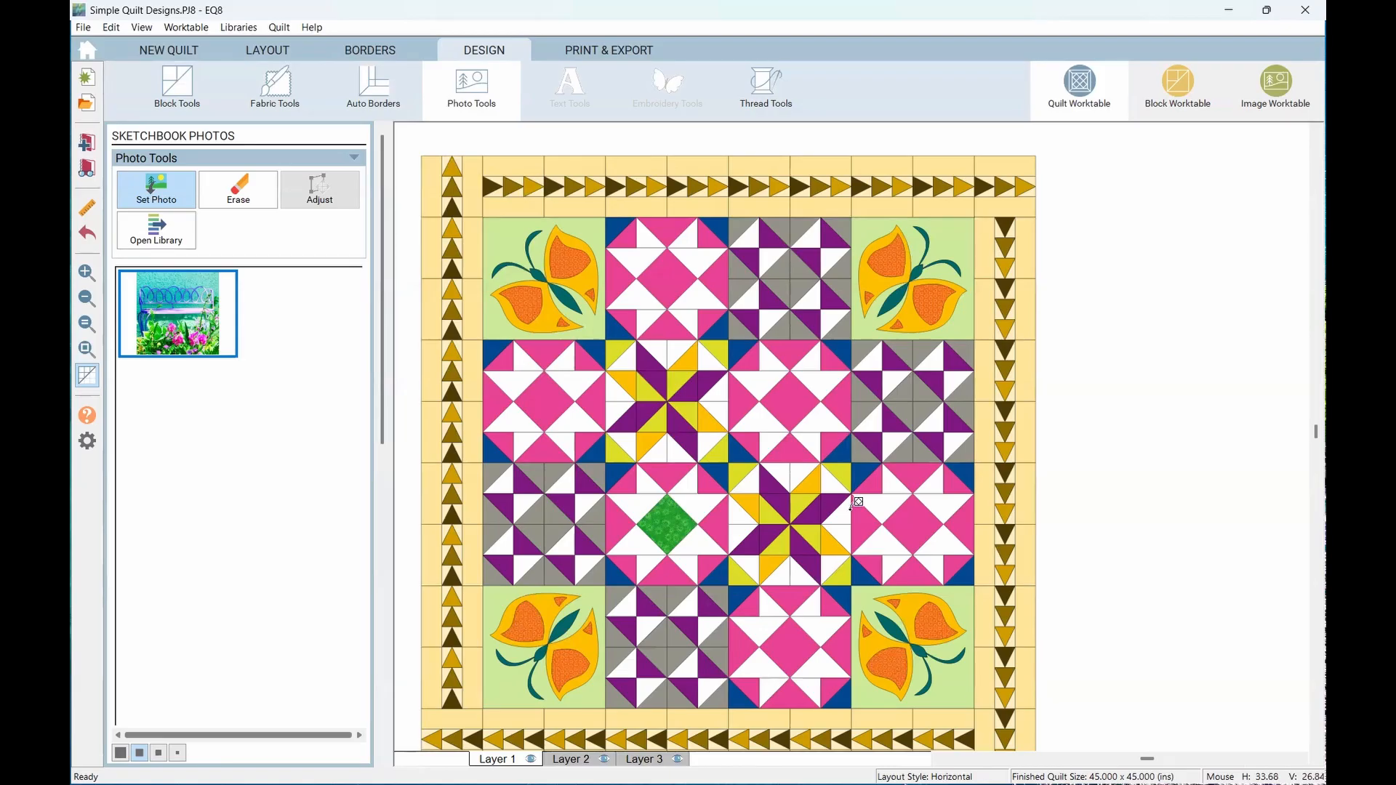
{"action": "left_click", "coordinate": [569, 756]}
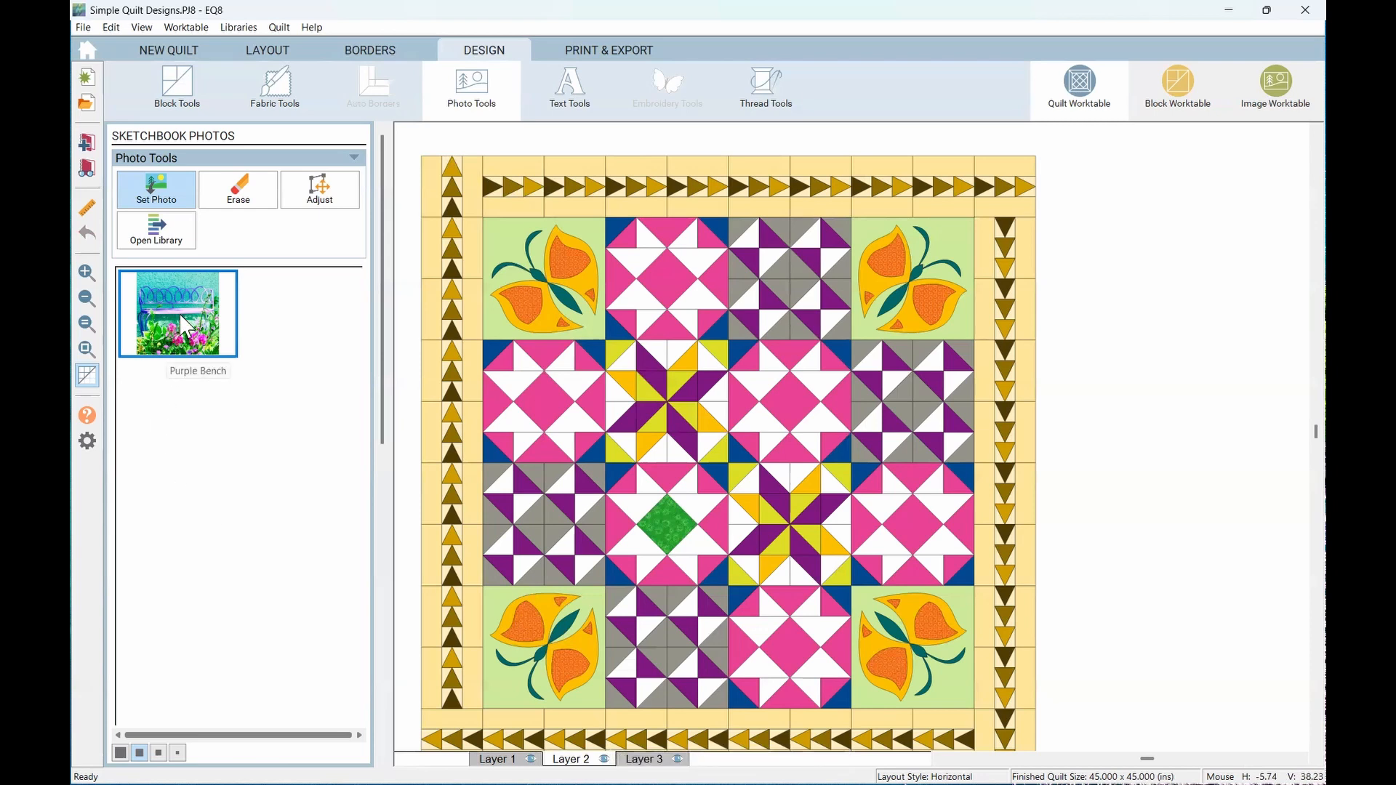
{"action": "left_click_drag", "start_coordinate": [182, 320], "coordinate": [700, 429]}
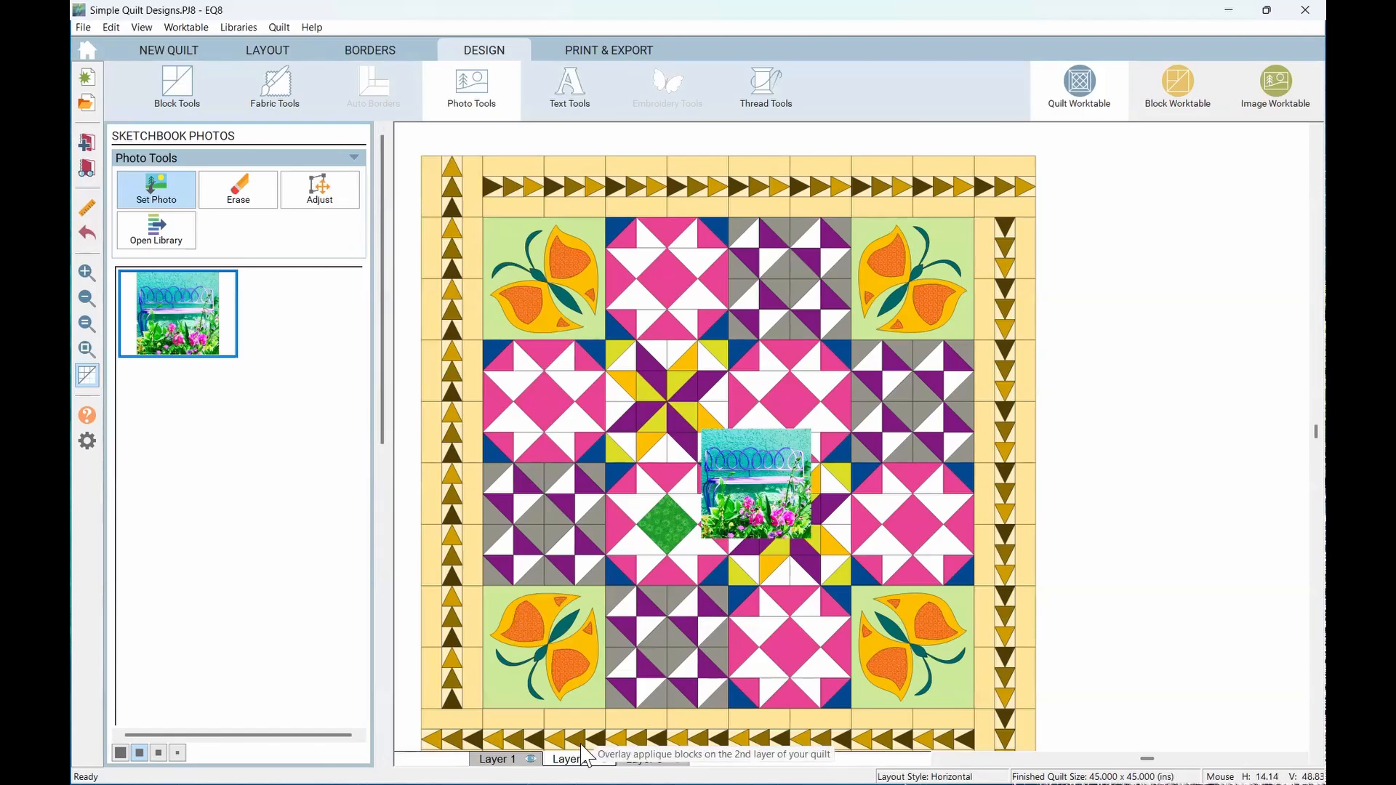
Select the bench photo with the Adjust tool and shrink it to about 5 x 5 inches
{"action": "left_click", "coordinate": [318, 190]}
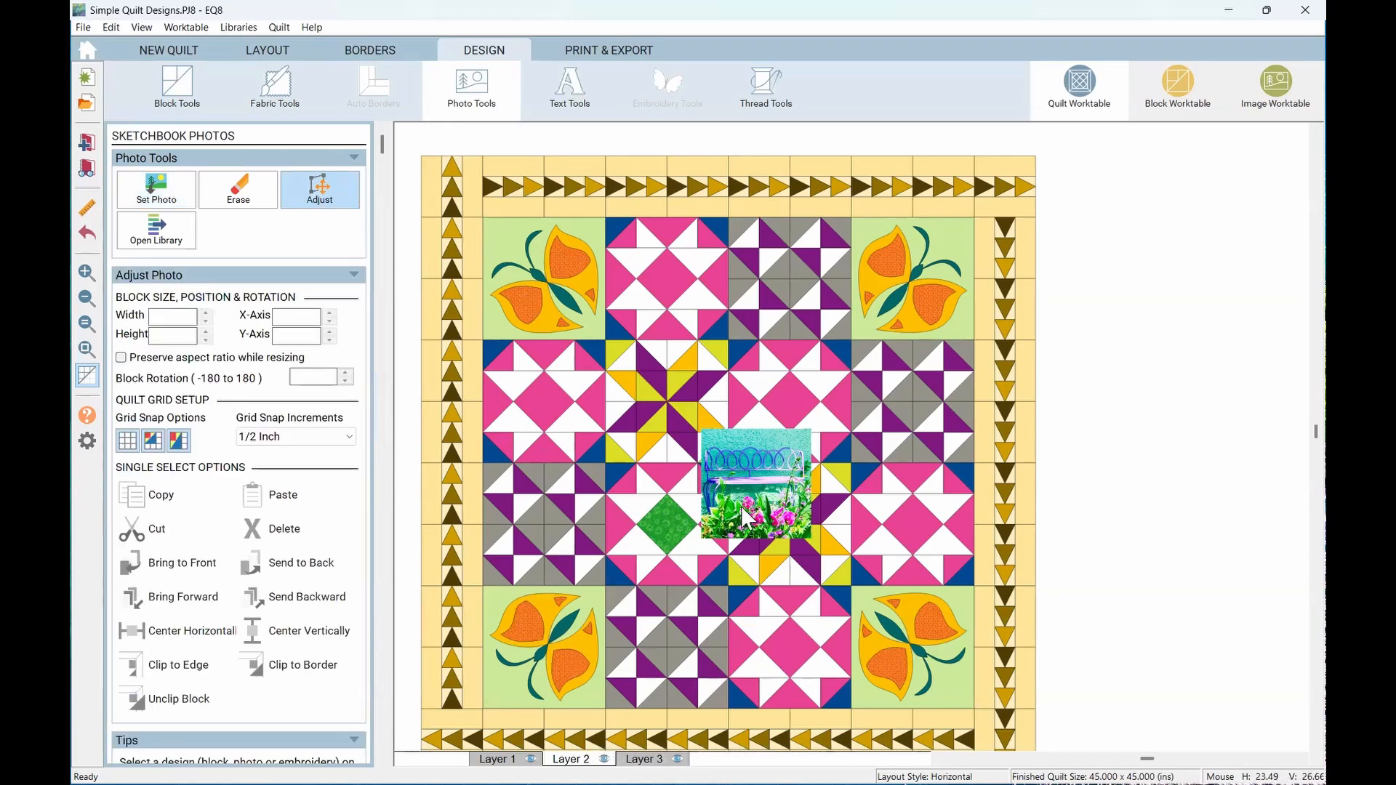
{"action": "left_click", "coordinate": [760, 489]}
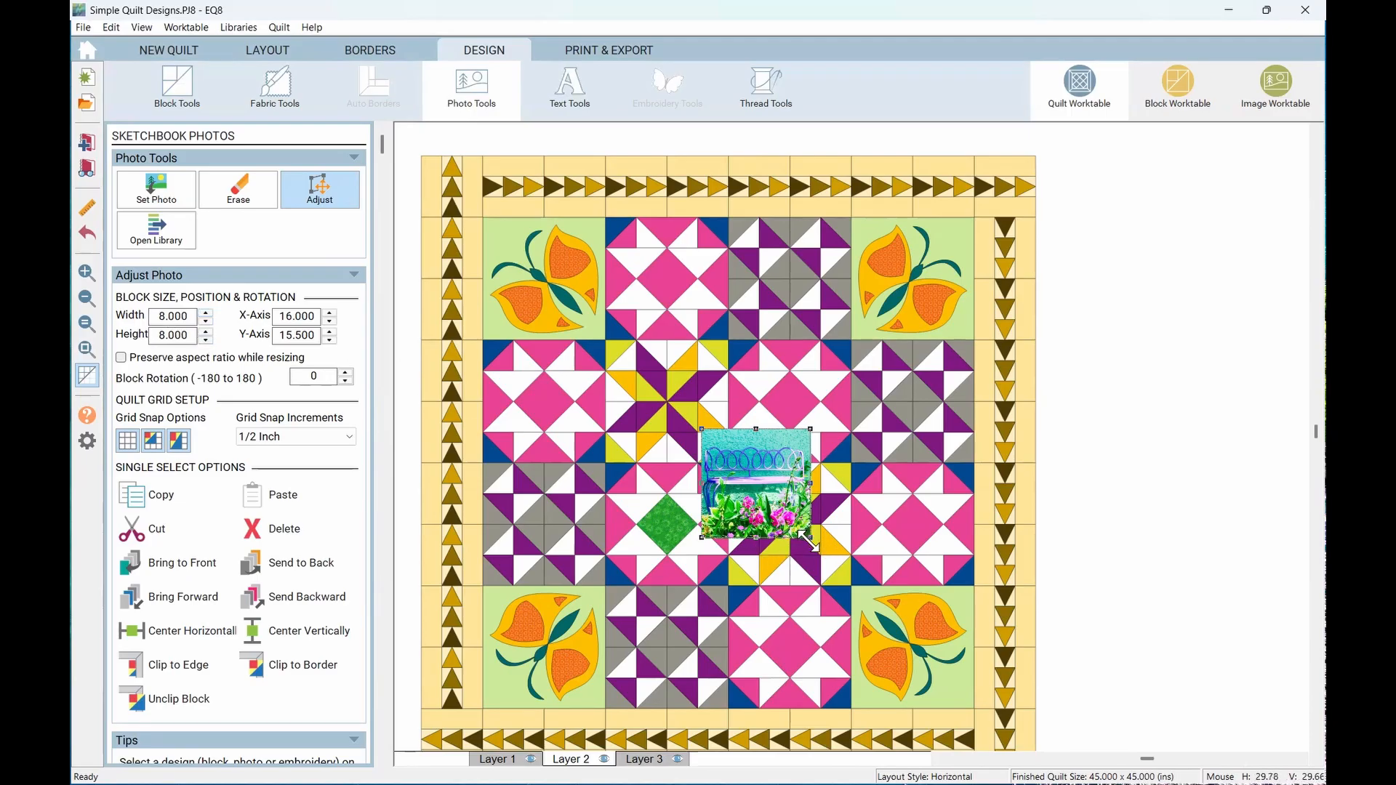
{"action": "left_click_drag", "start_coordinate": [806, 537], "coordinate": [694, 498]}
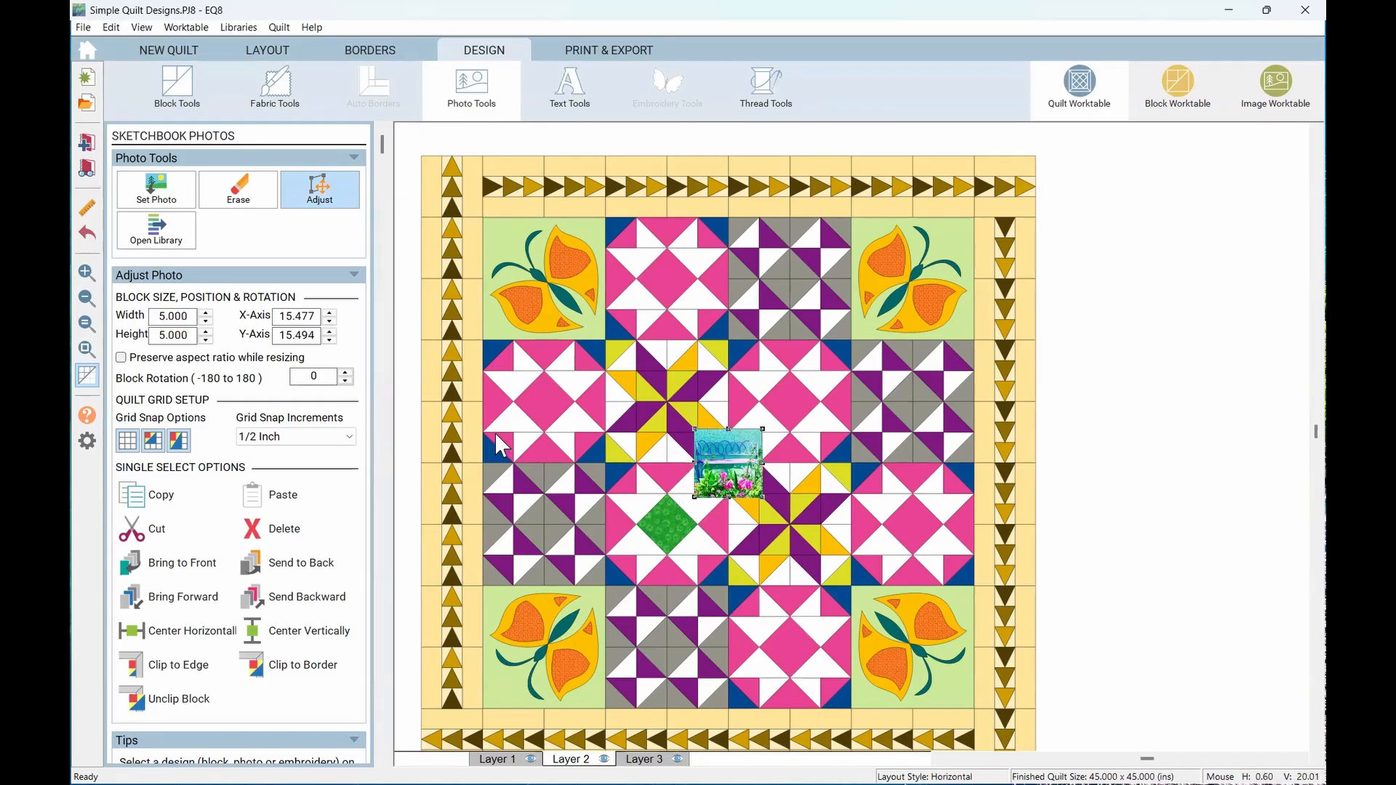
Set the bench photo's width and height to 4.5 inches and move it to X 15.5, Y 15.5
{"action": "scroll", "coordinate": [755, 447], "scroll_direction": "up", "scroll_amount": 4}
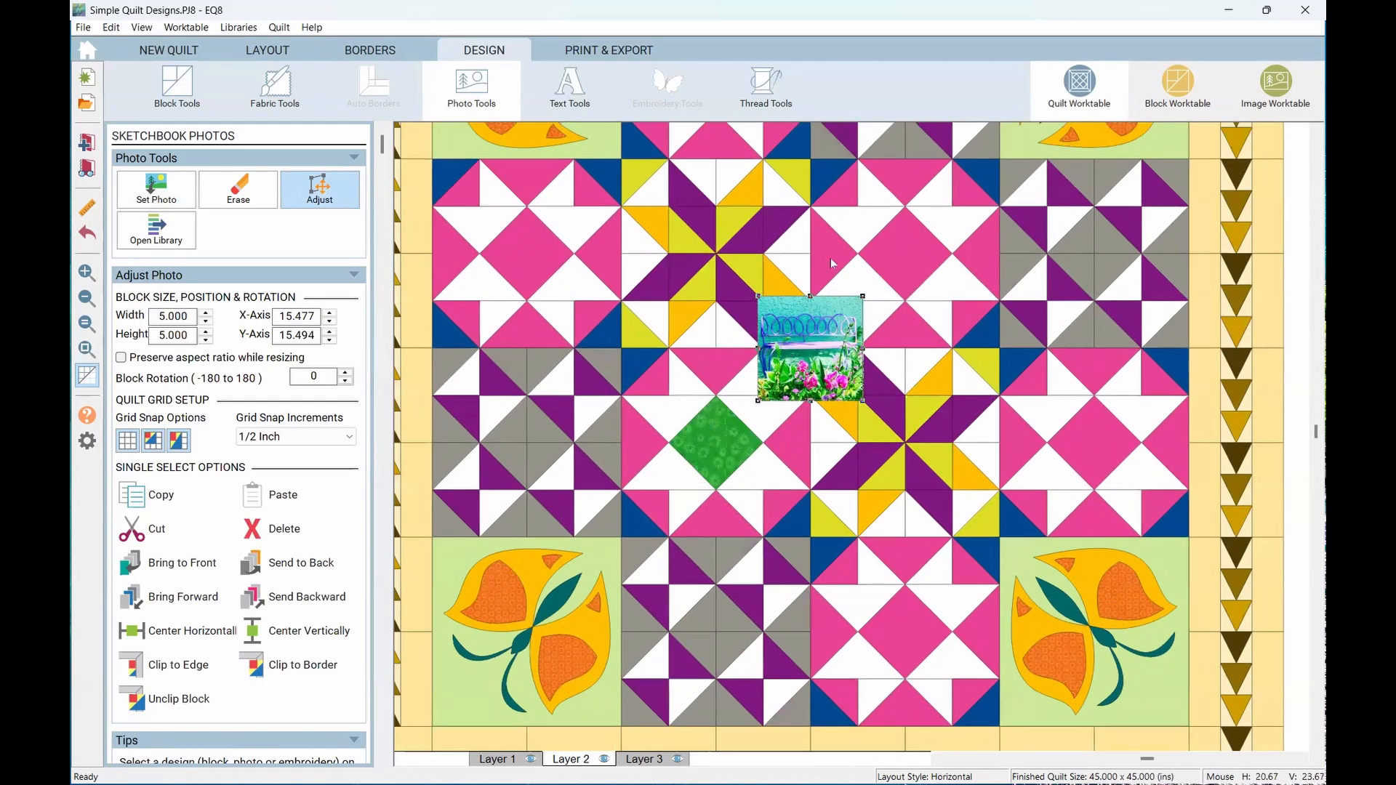
{"action": "scroll", "coordinate": [897, 304], "scroll_direction": "up", "scroll_amount": 1}
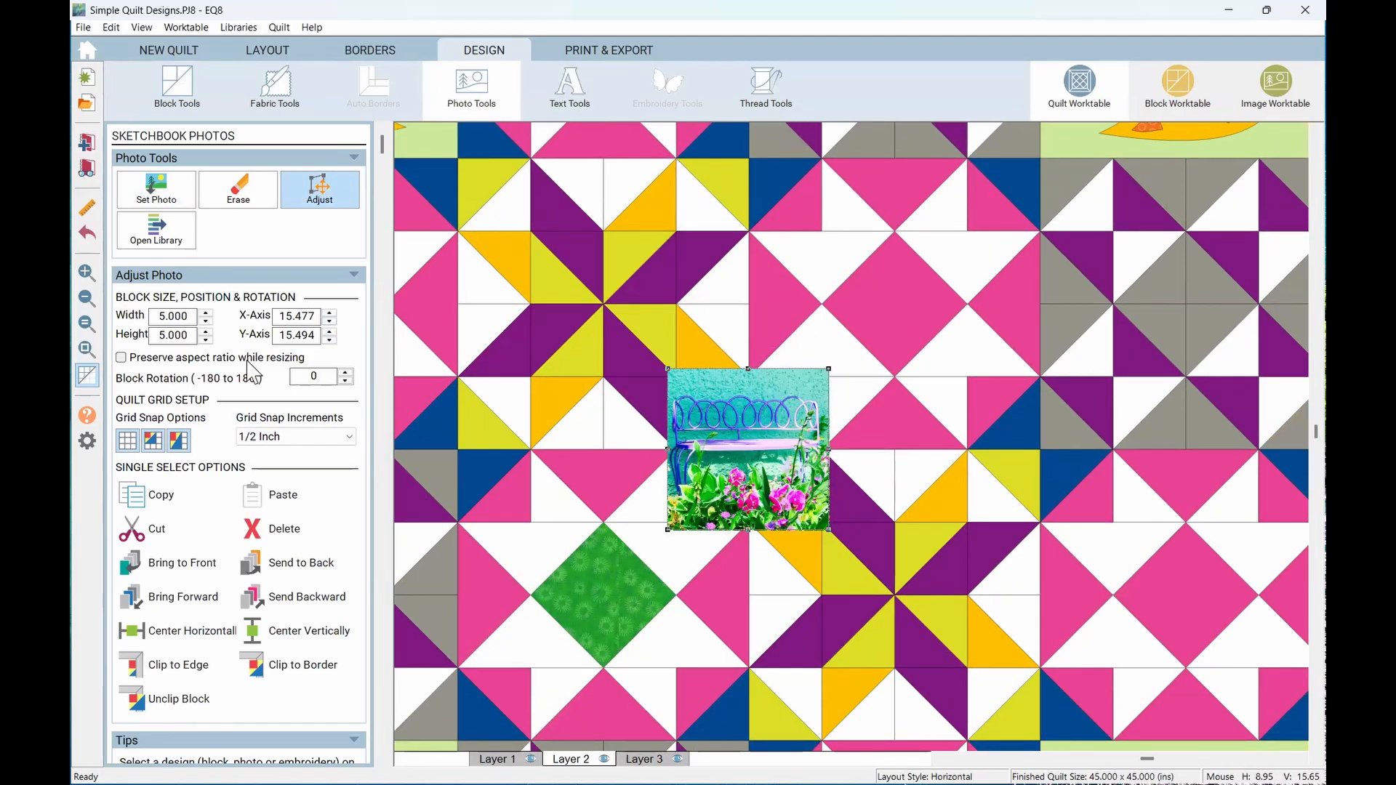
{"action": "left_click", "coordinate": [207, 321]}
{"action": "left_click", "coordinate": [206, 321]}
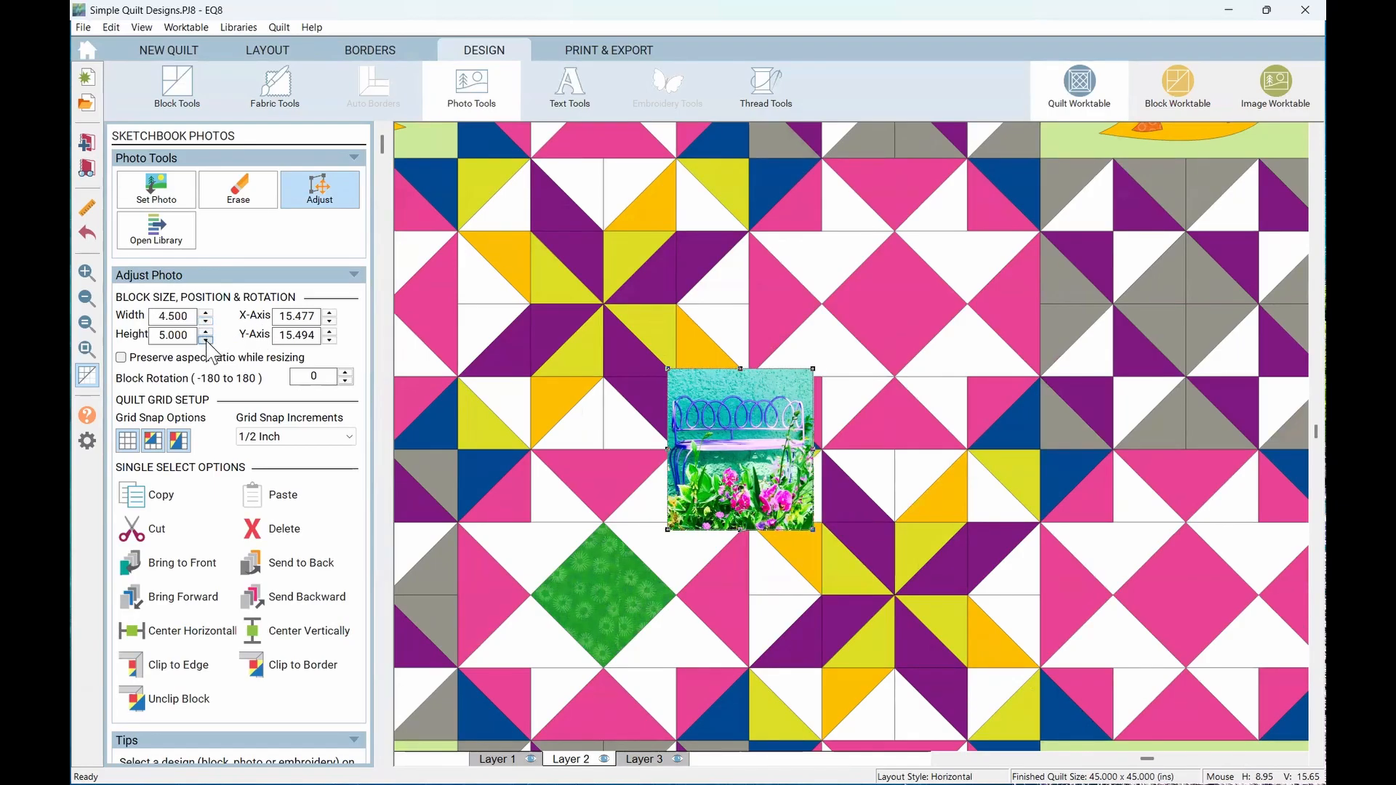
{"action": "left_click", "coordinate": [207, 340]}
{"action": "left_click", "coordinate": [206, 340]}
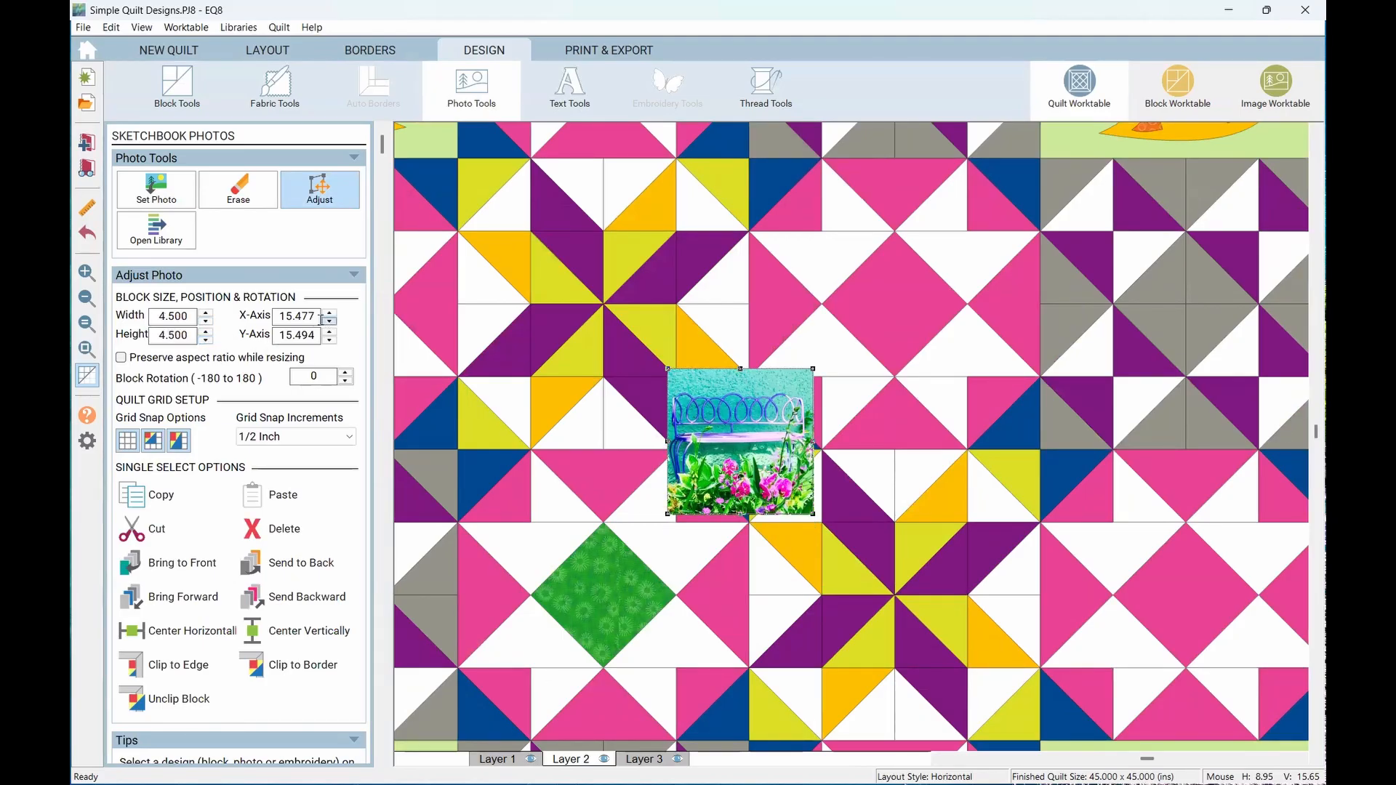
{"action": "left_click_drag", "start_coordinate": [730, 412], "coordinate": [738, 421]}
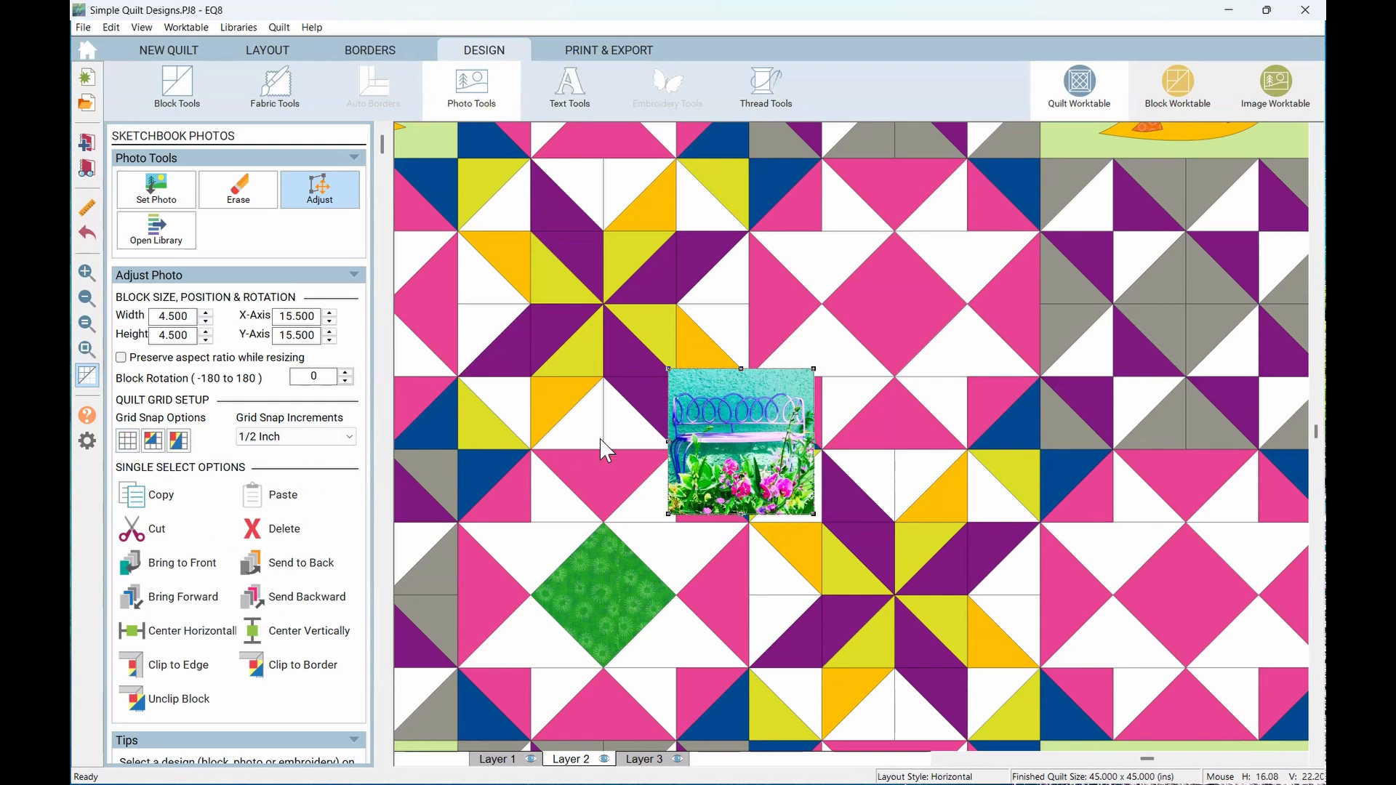
Set the grid snap increments to 2 inches and move the bench photo to X 16, Y 16
{"action": "left_click", "coordinate": [350, 436]}
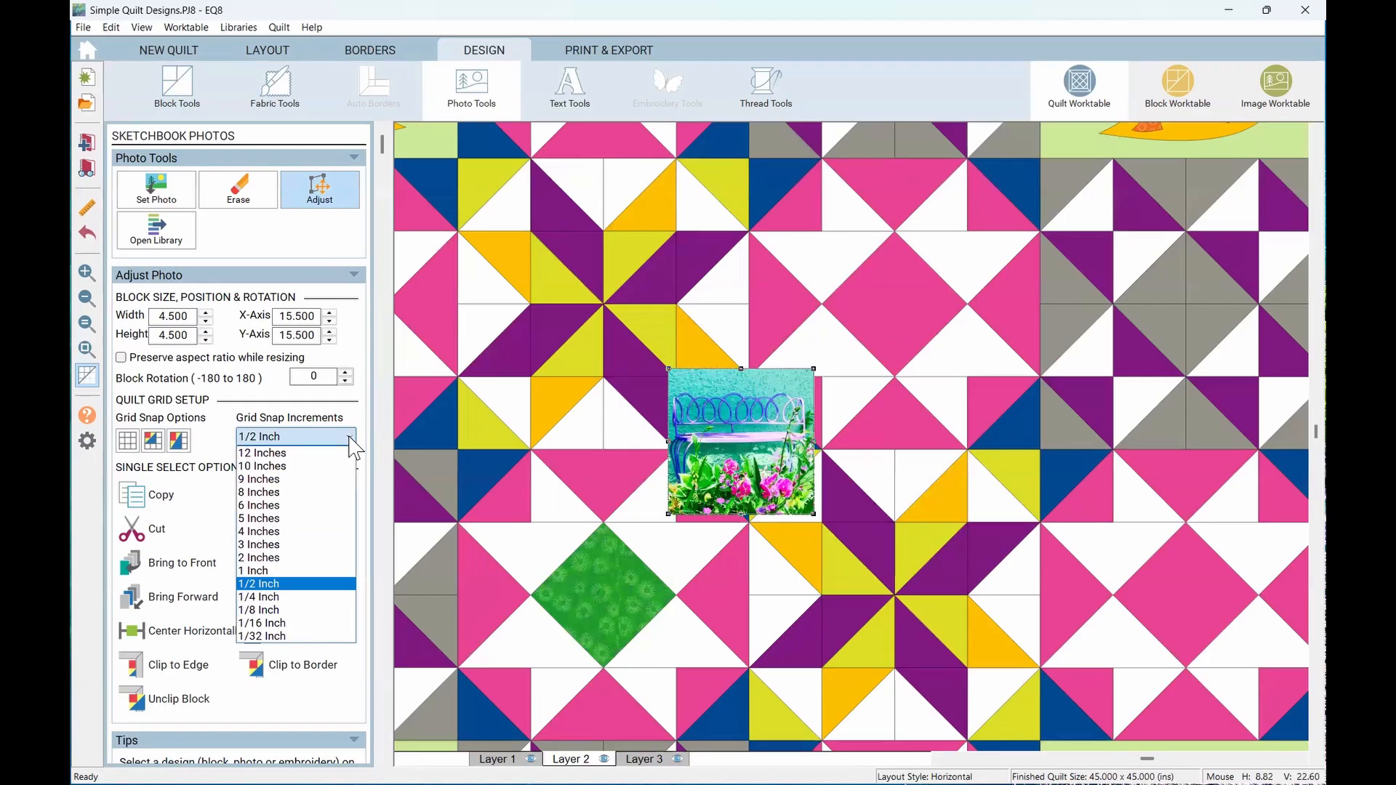
{"action": "left_click", "coordinate": [331, 531]}
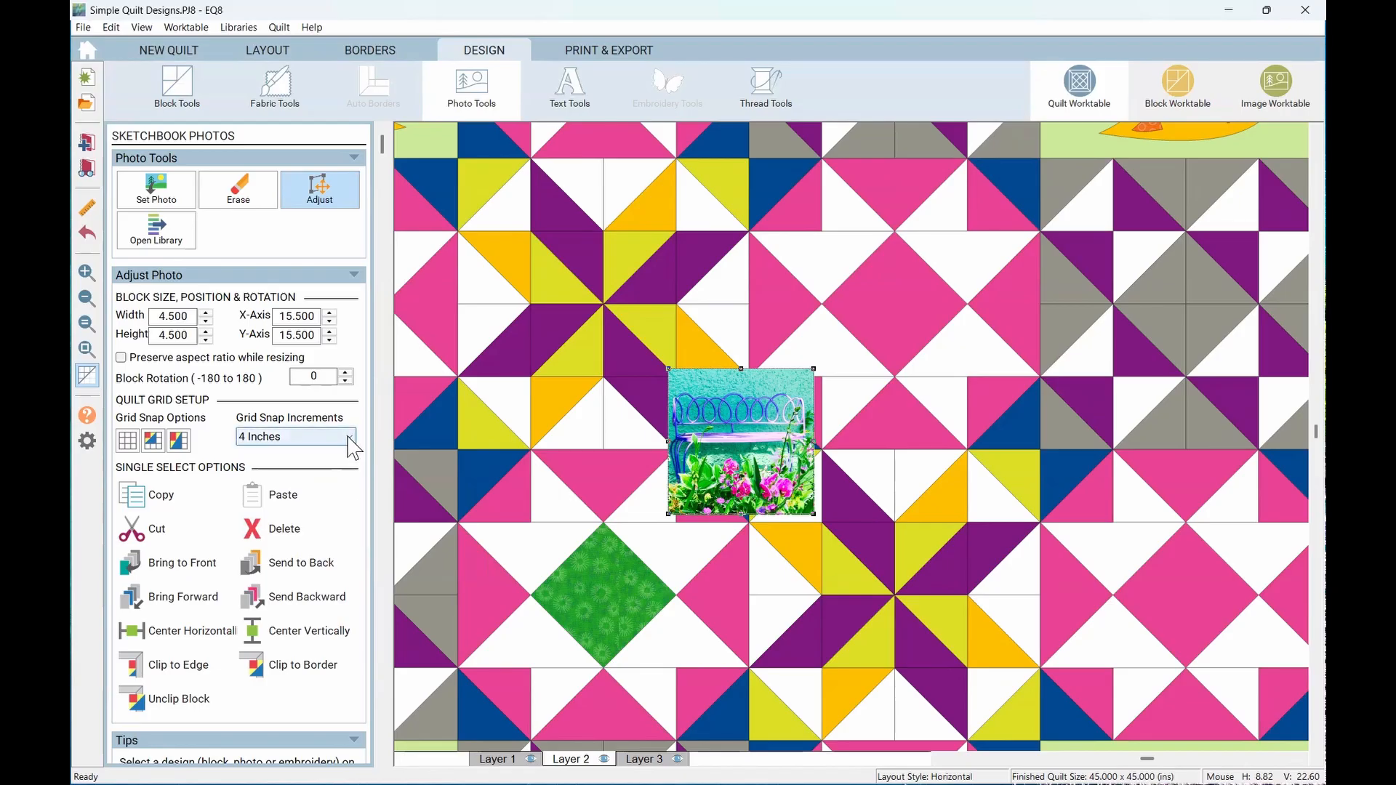
{"action": "left_click", "coordinate": [351, 437]}
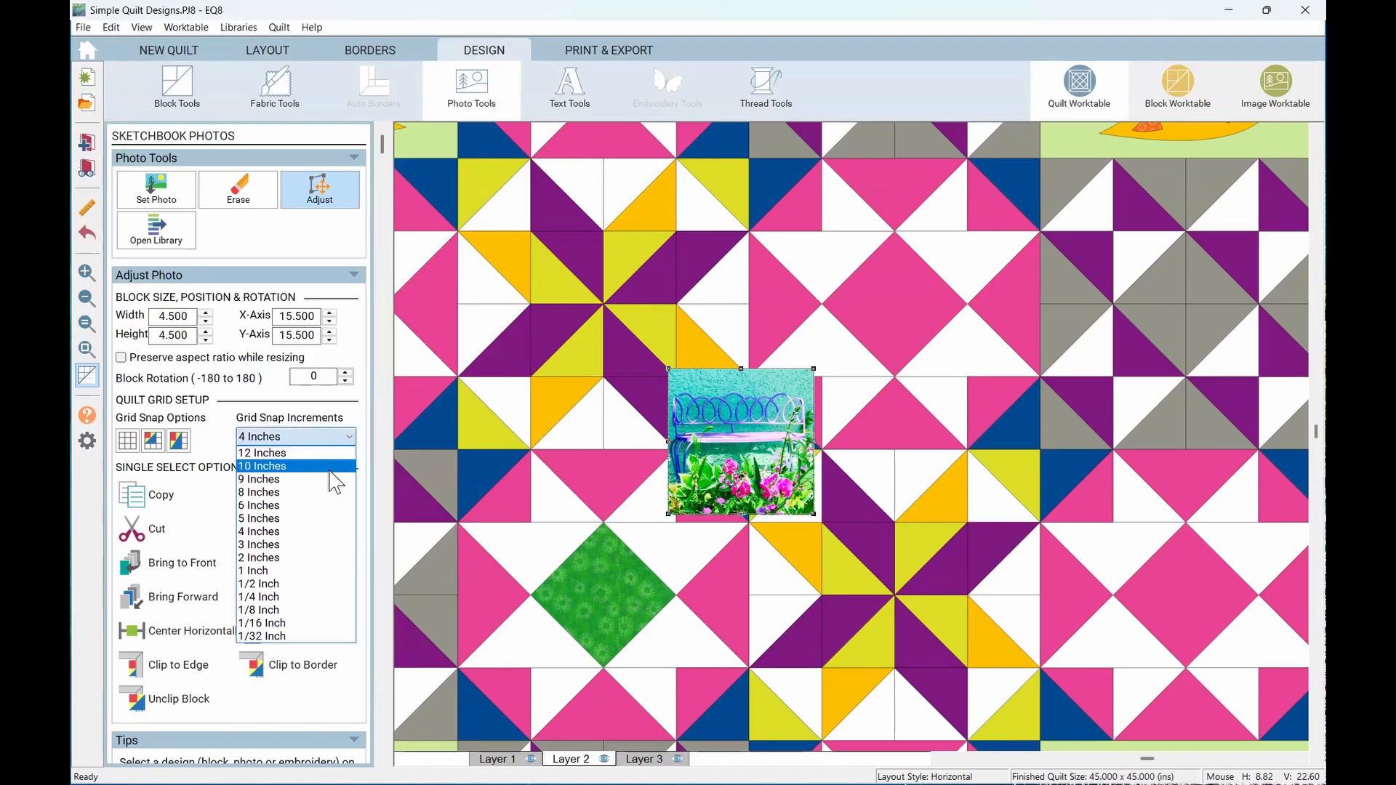
{"action": "left_click", "coordinate": [331, 558]}
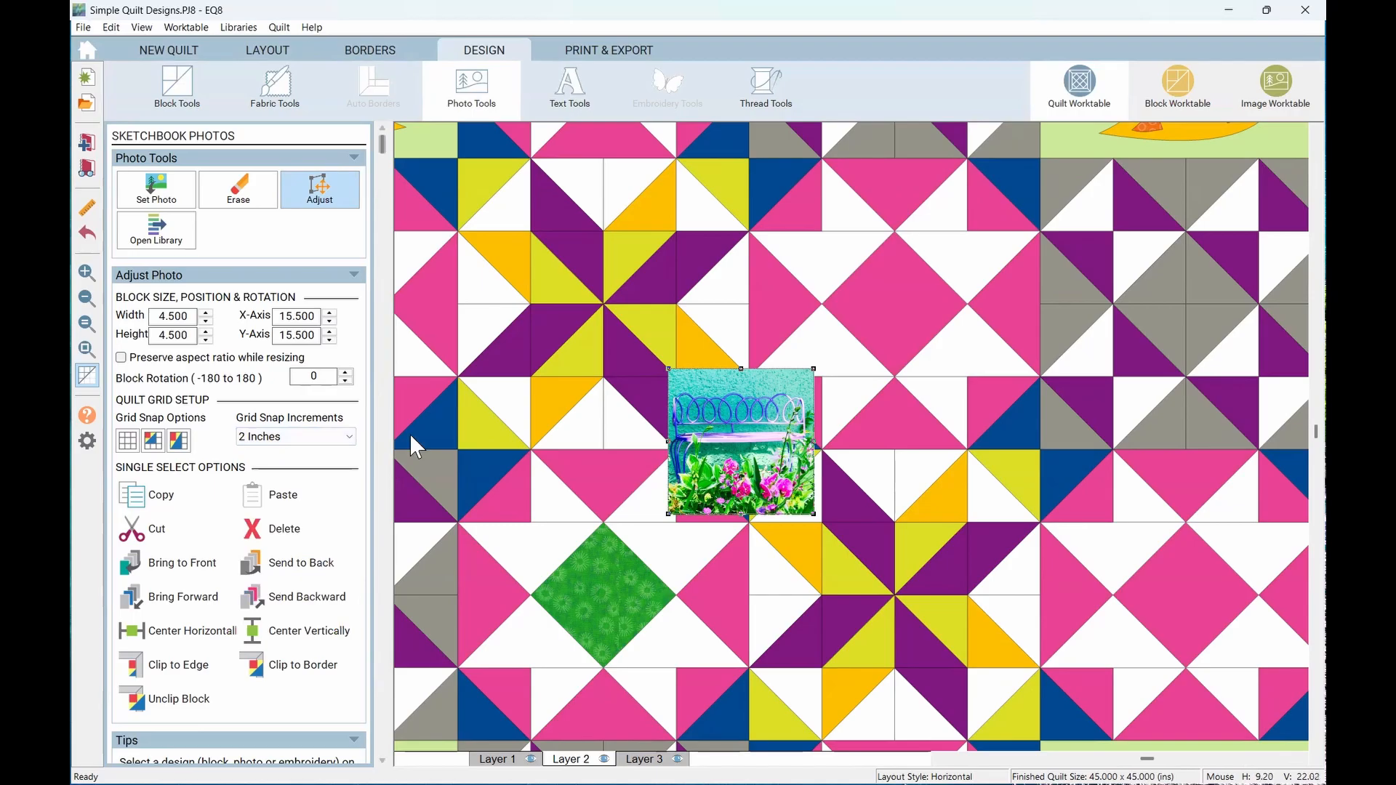
{"action": "left_click_drag", "start_coordinate": [698, 440], "coordinate": [703, 446]}
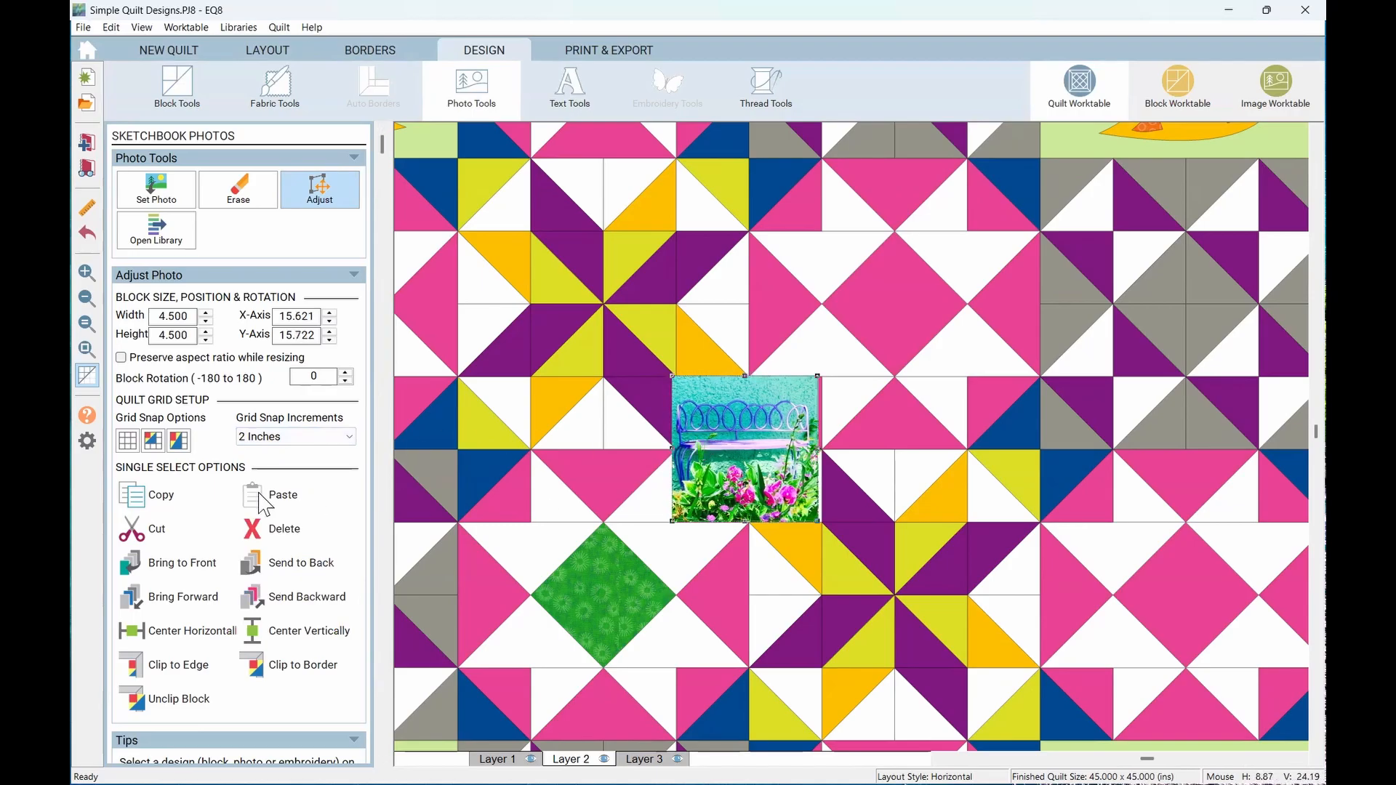
{"action": "left_click_drag", "start_coordinate": [729, 445], "coordinate": [736, 452]}
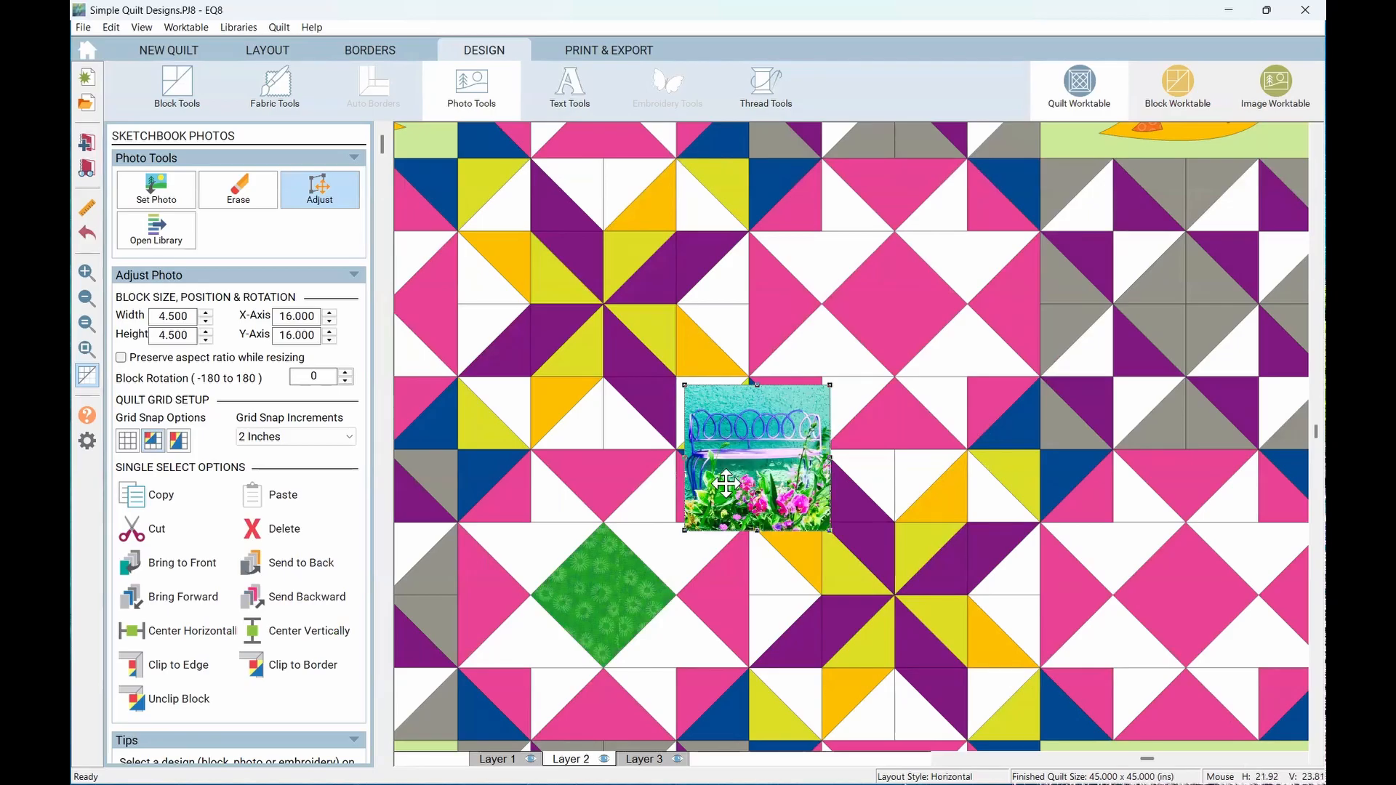
Set the bench photo's X-axis and Y-axis positions to 15.75 to centre it where the four blocks meet
{"action": "left_click", "coordinate": [147, 440]}
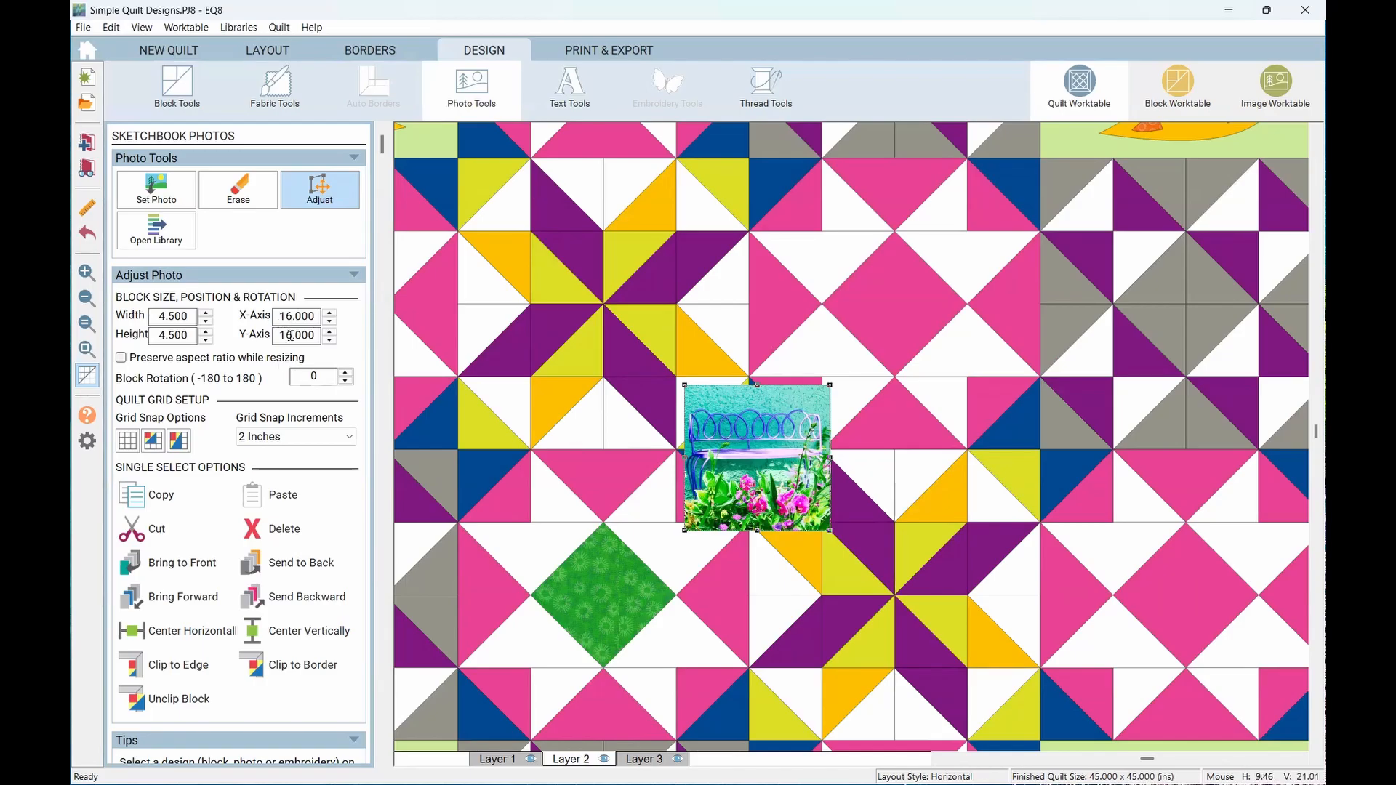
{"action": "left_click", "coordinate": [329, 321]}
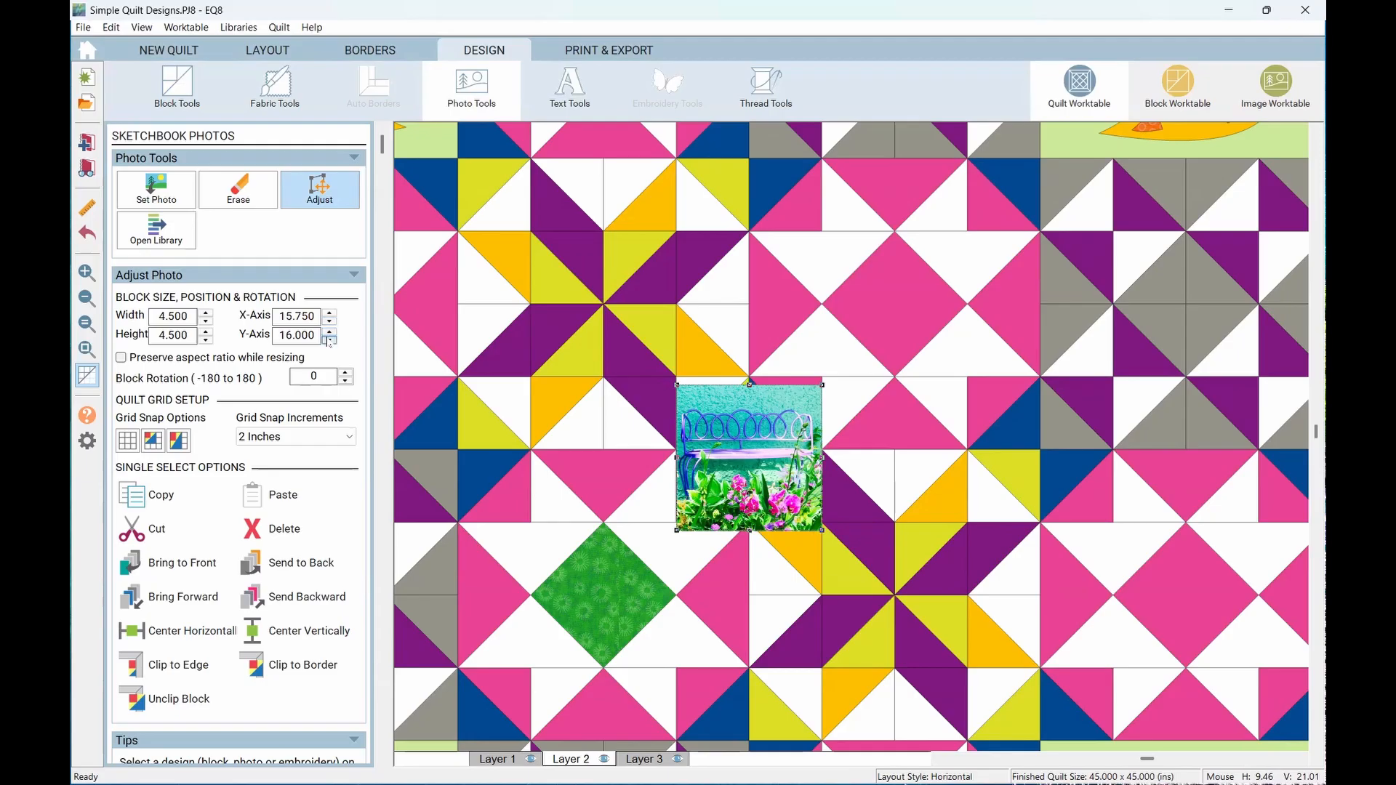
{"action": "left_click", "coordinate": [328, 340]}
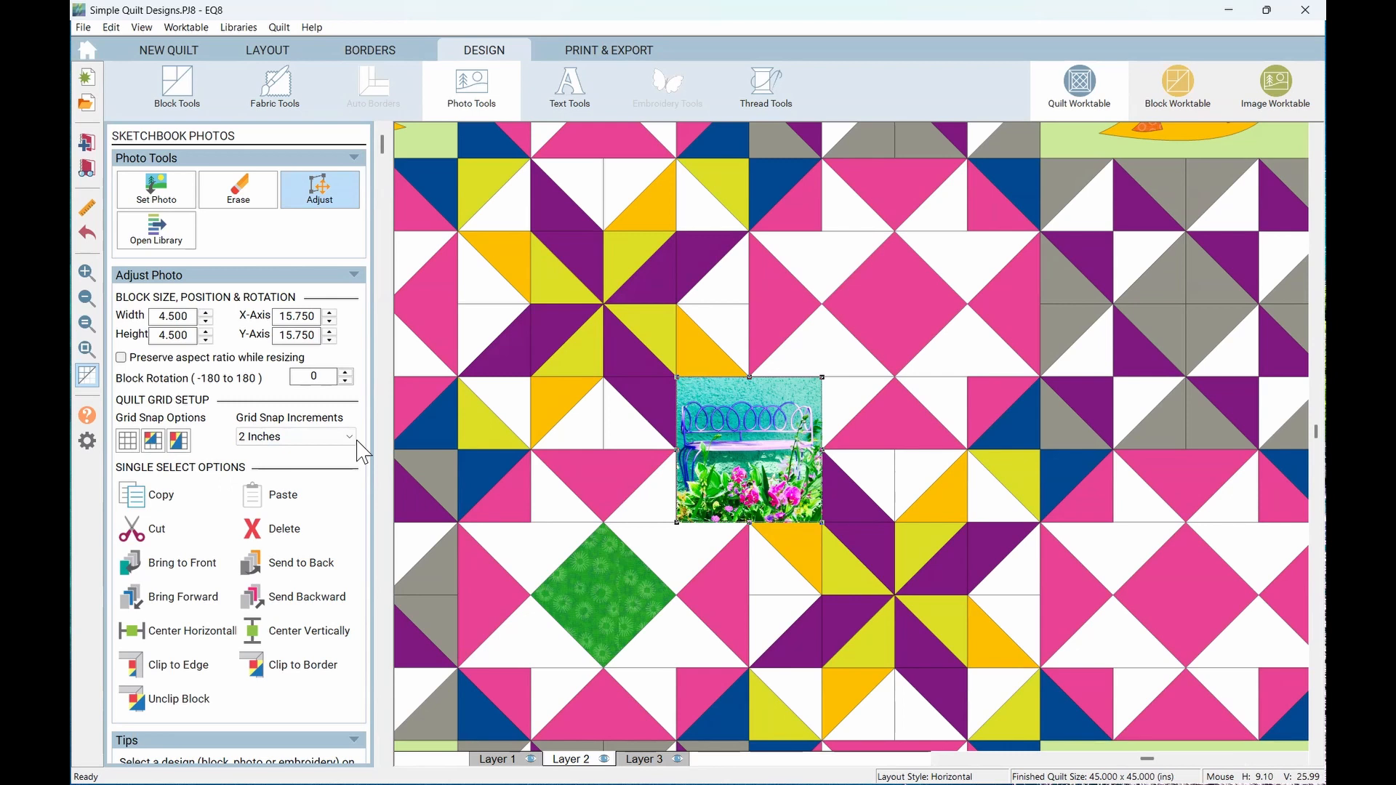
Set the grid snap increments to 1/4 inch and reselect the bench photo for moving
{"action": "left_click", "coordinate": [498, 421]}
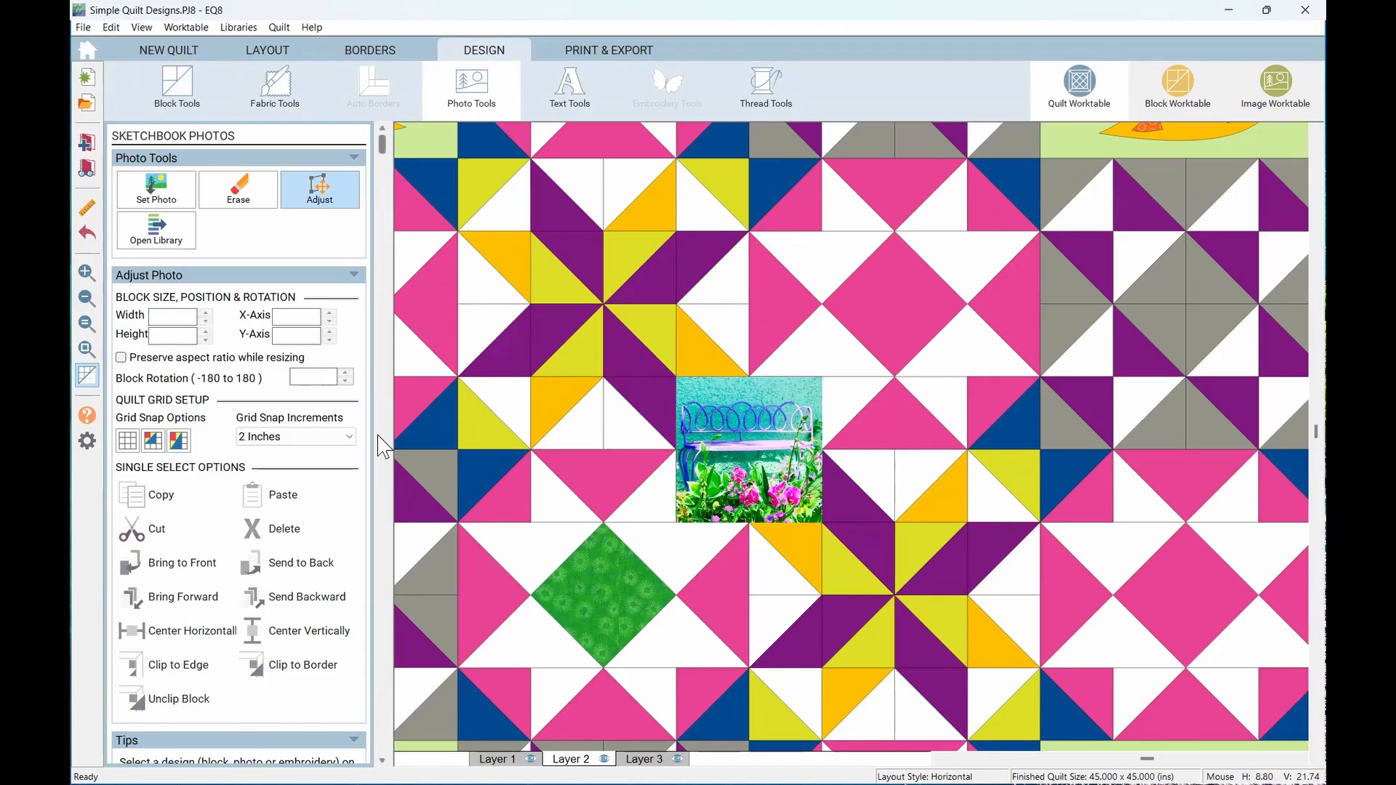
{"action": "left_click", "coordinate": [351, 439]}
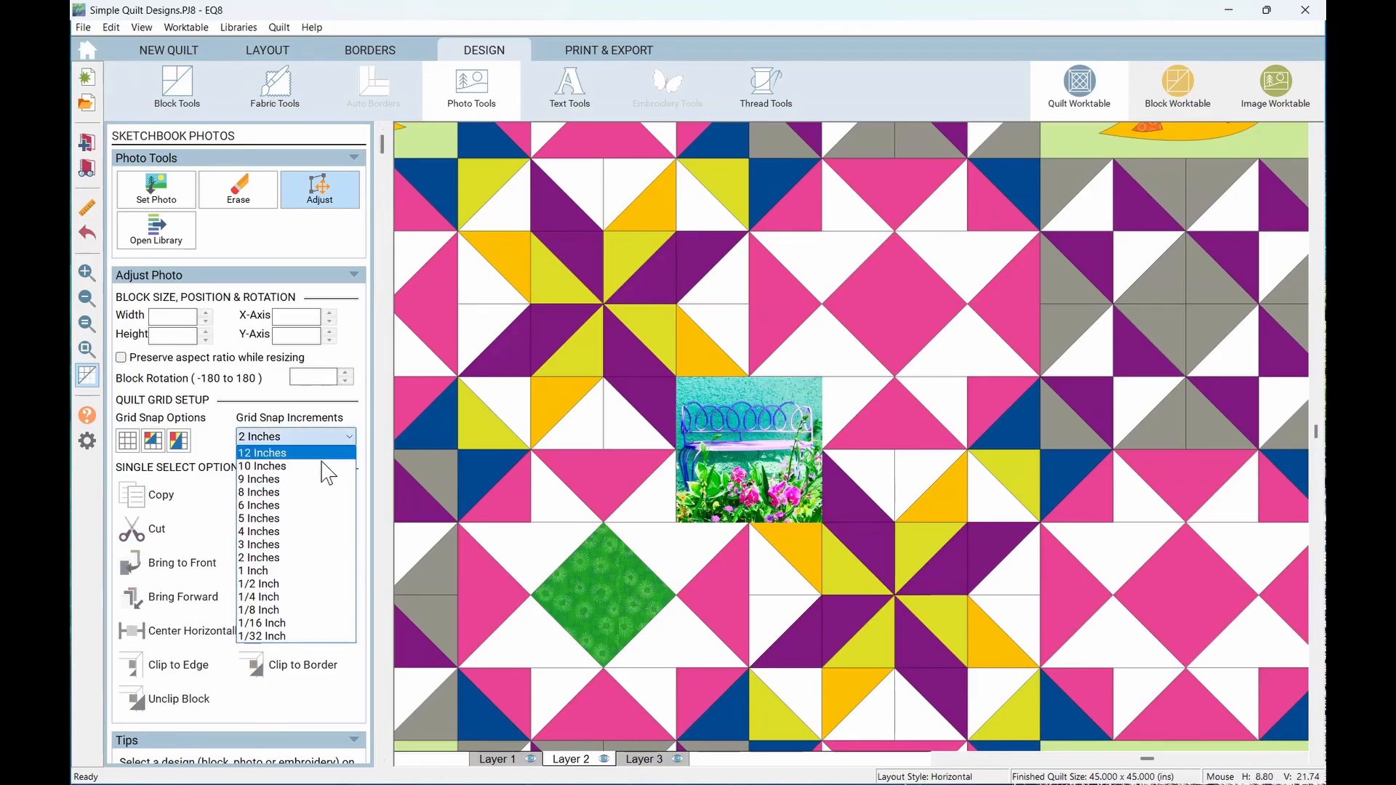
{"action": "left_click", "coordinate": [320, 597]}
{"action": "left_click", "coordinate": [743, 518]}
{"action": "mouse_move", "coordinate": [742, 520]}
{"action": "left_mouse_down"}
{"action": "mouse_move", "coordinate": [764, 615]}
{"action": "mouse_move", "coordinate": [749, 528]}
{"action": "left_mouse_up"}
{"action": "left_click_drag", "start_coordinate": [743, 454], "coordinate": [742, 416]}
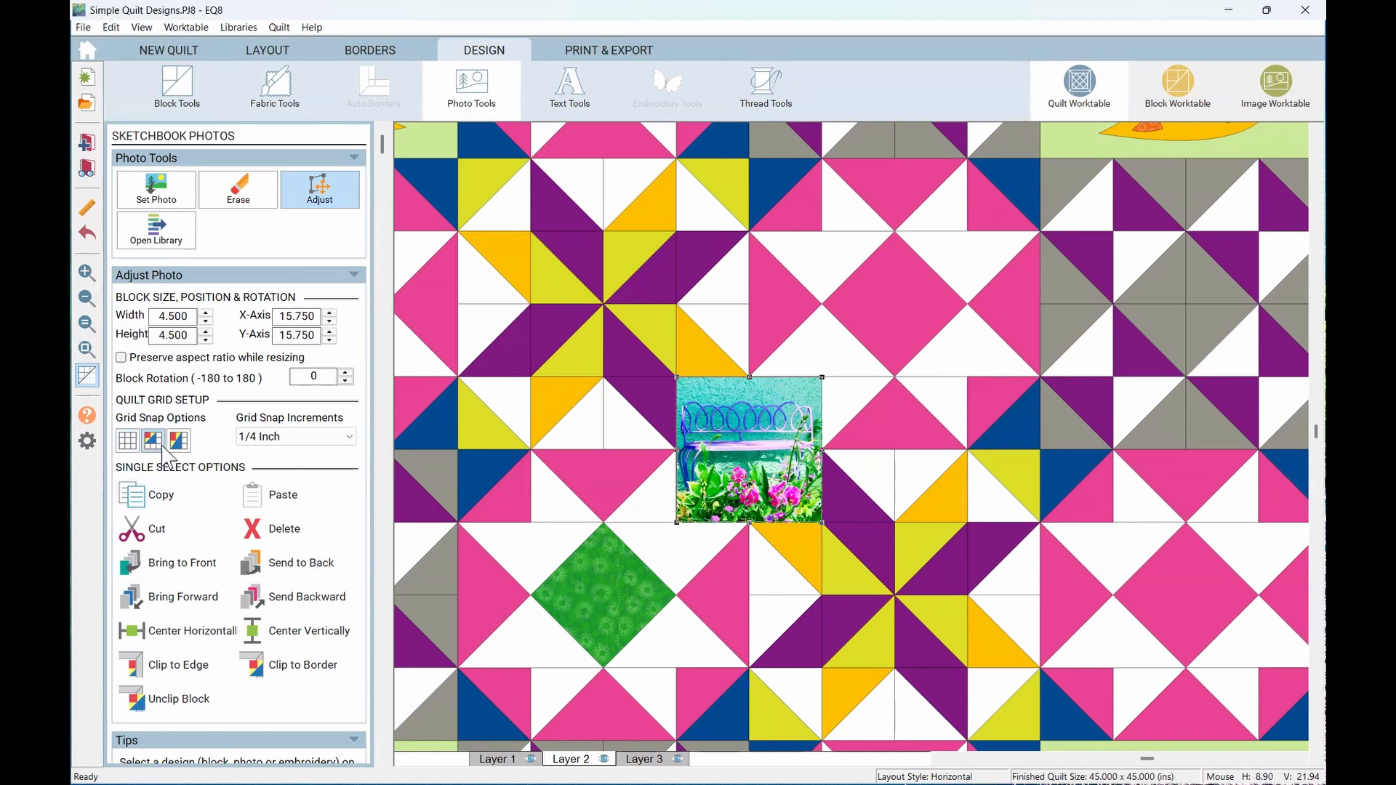
Move the bench photo off its spot without snapping, turn on grid snapping and move it back to X 15.75, Y 15.75
{"action": "left_click_drag", "start_coordinate": [698, 436], "coordinate": [714, 477]}
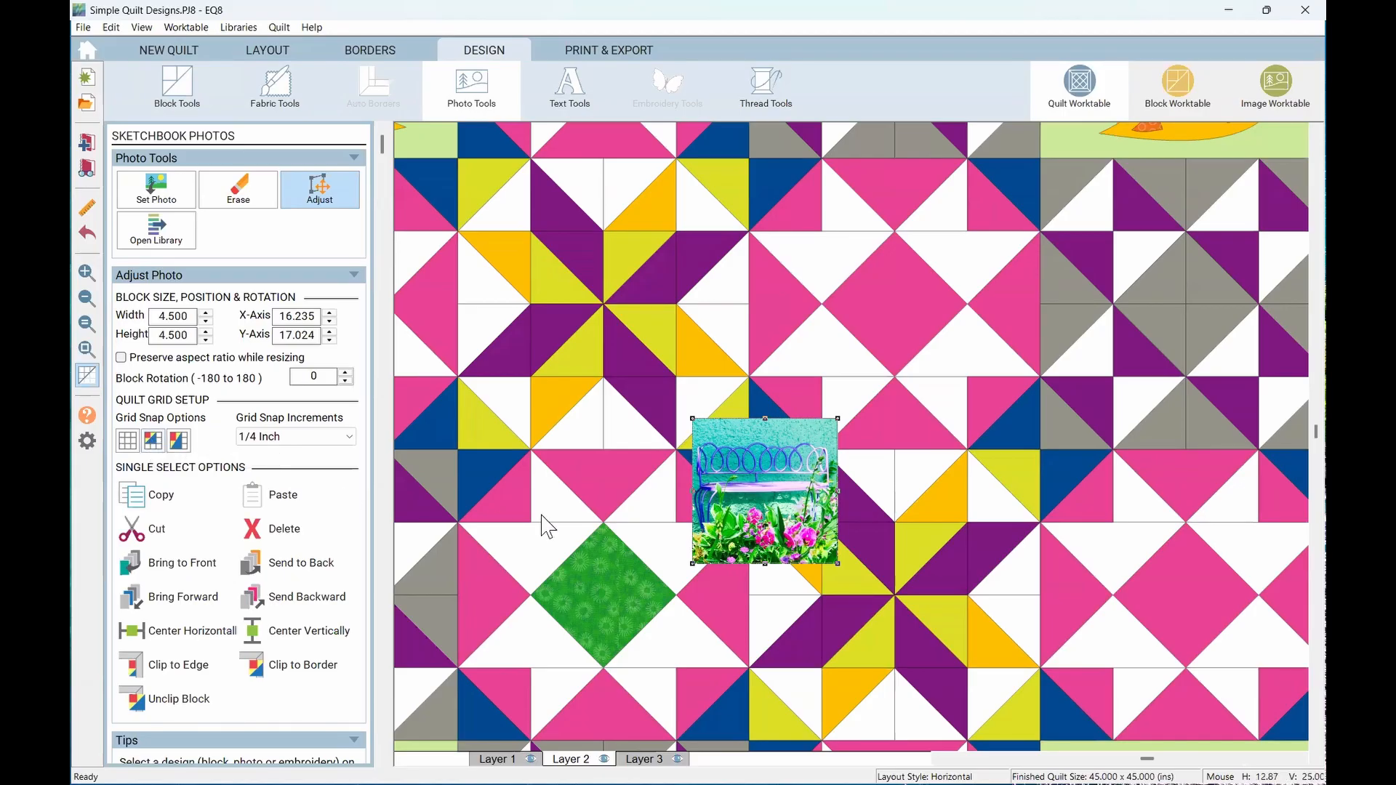
{"action": "left_click_drag", "start_coordinate": [722, 484], "coordinate": [713, 454]}
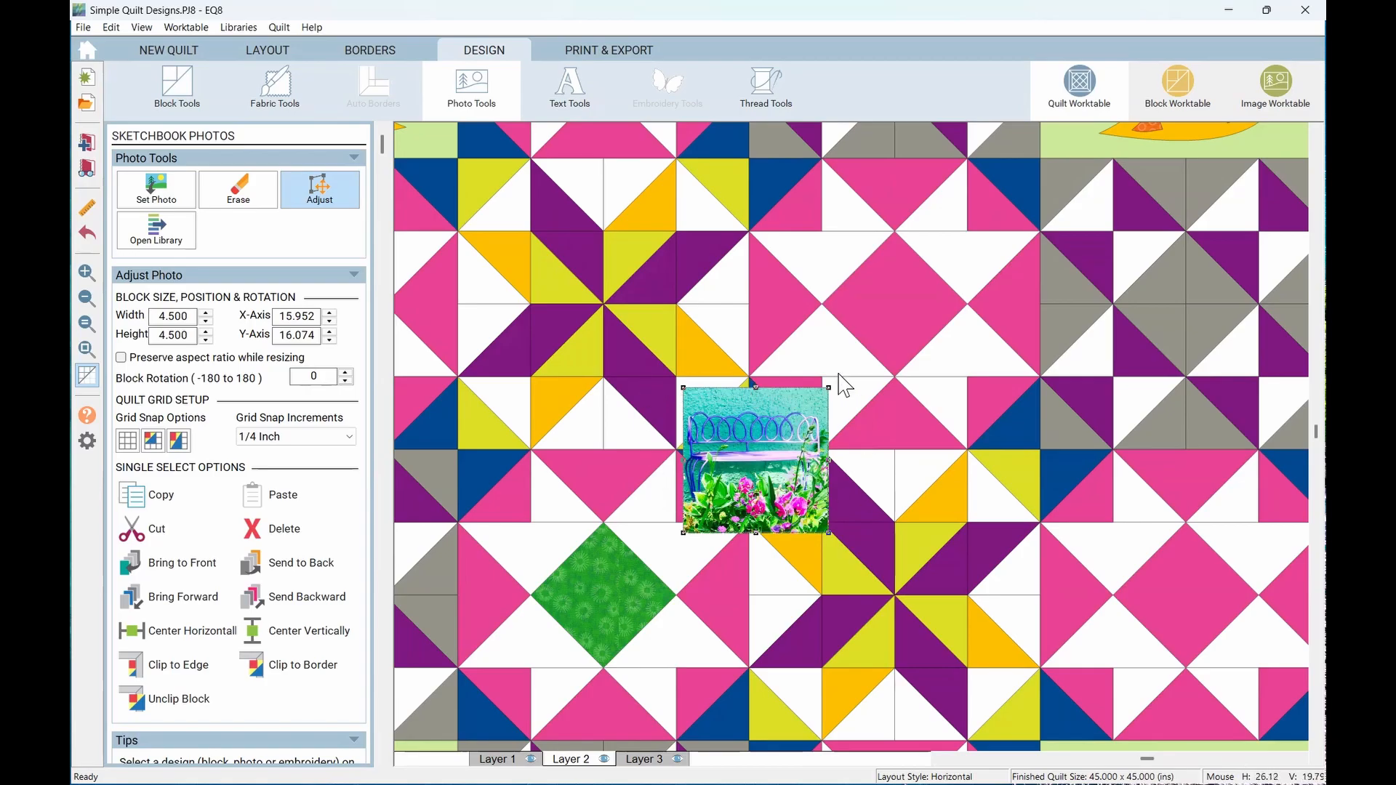
{"action": "left_click", "coordinate": [153, 439]}
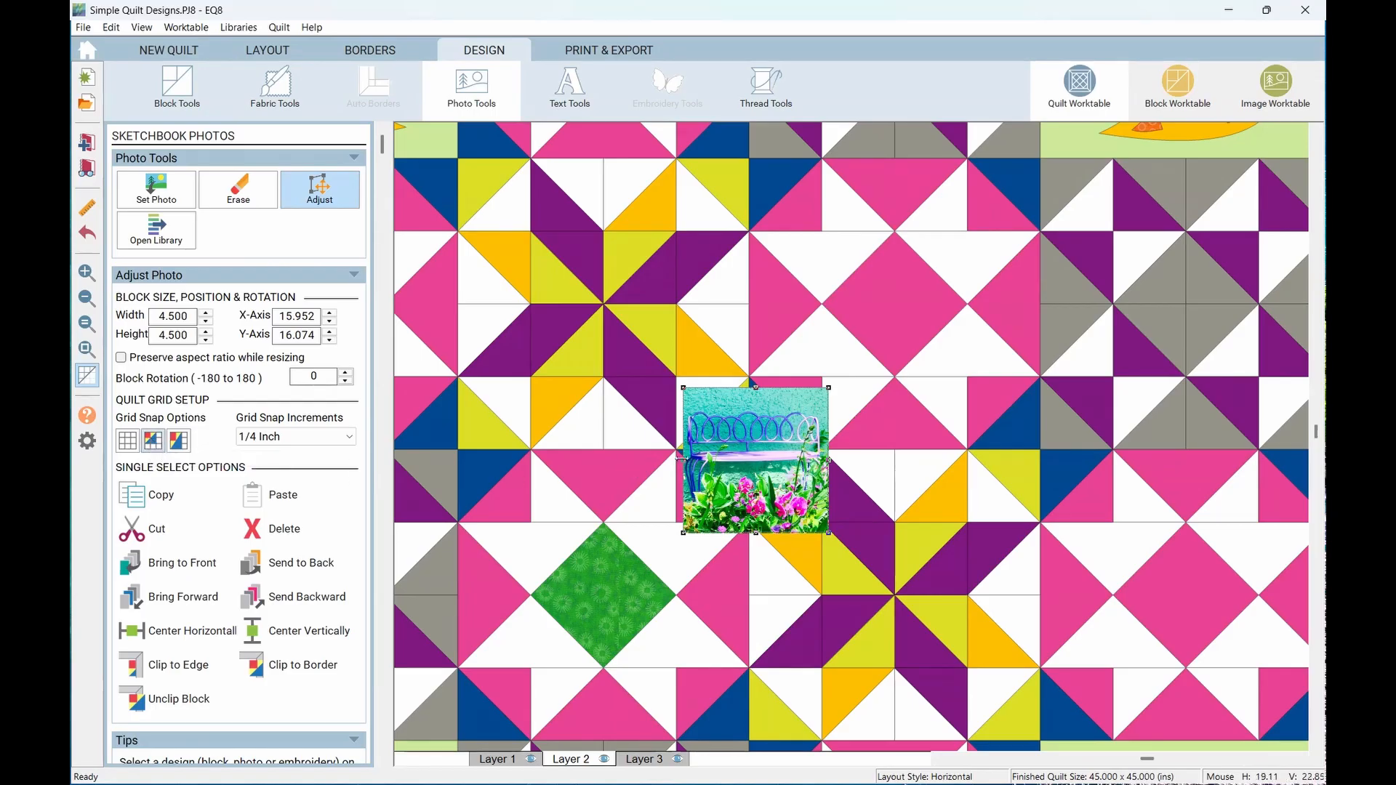
{"action": "left_click_drag", "start_coordinate": [723, 452], "coordinate": [720, 449]}
{"action": "left_click_drag", "start_coordinate": [720, 447], "coordinate": [719, 442]}
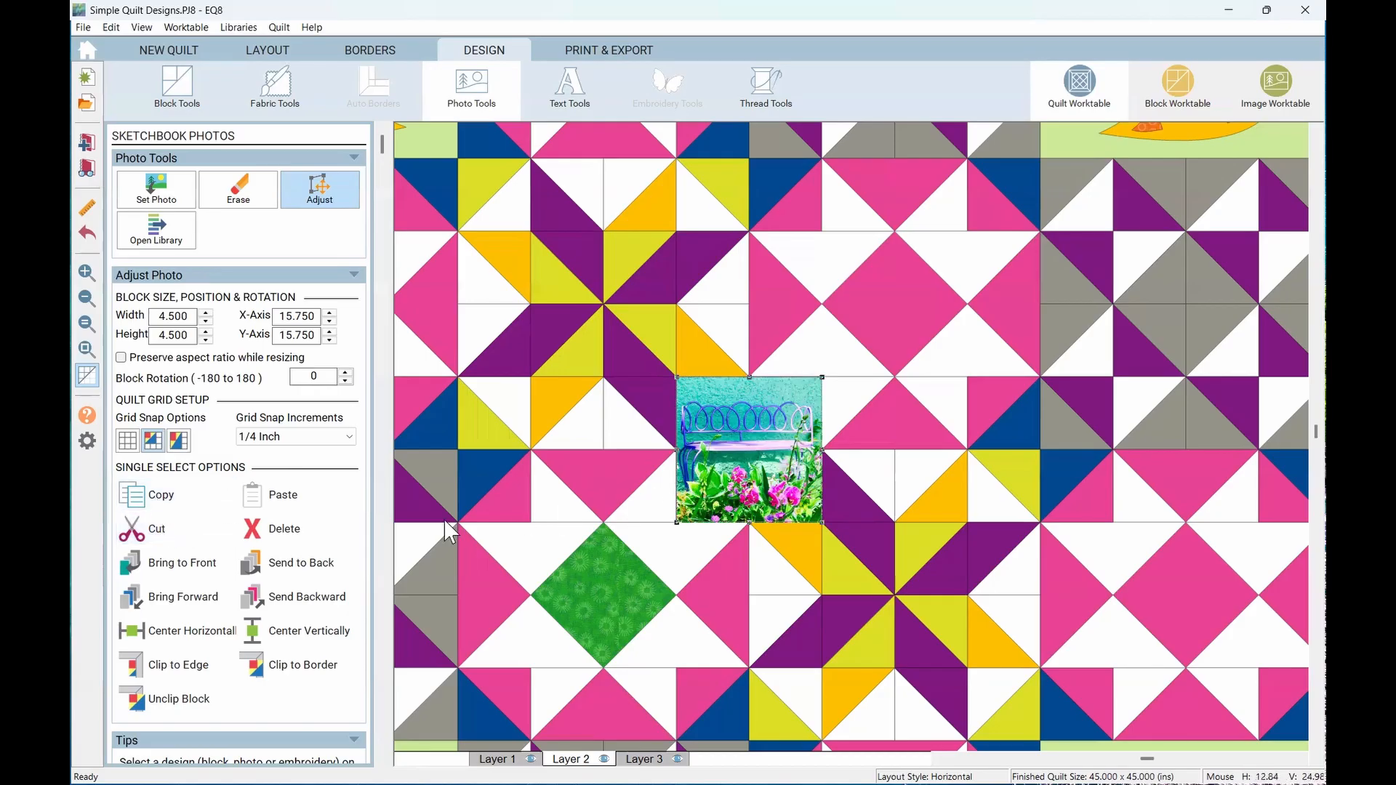
Try pasting a copy of the bench photo and moving it up over the large pink block
{"action": "left_click", "coordinate": [152, 495]}
{"action": "left_click", "coordinate": [273, 496]}
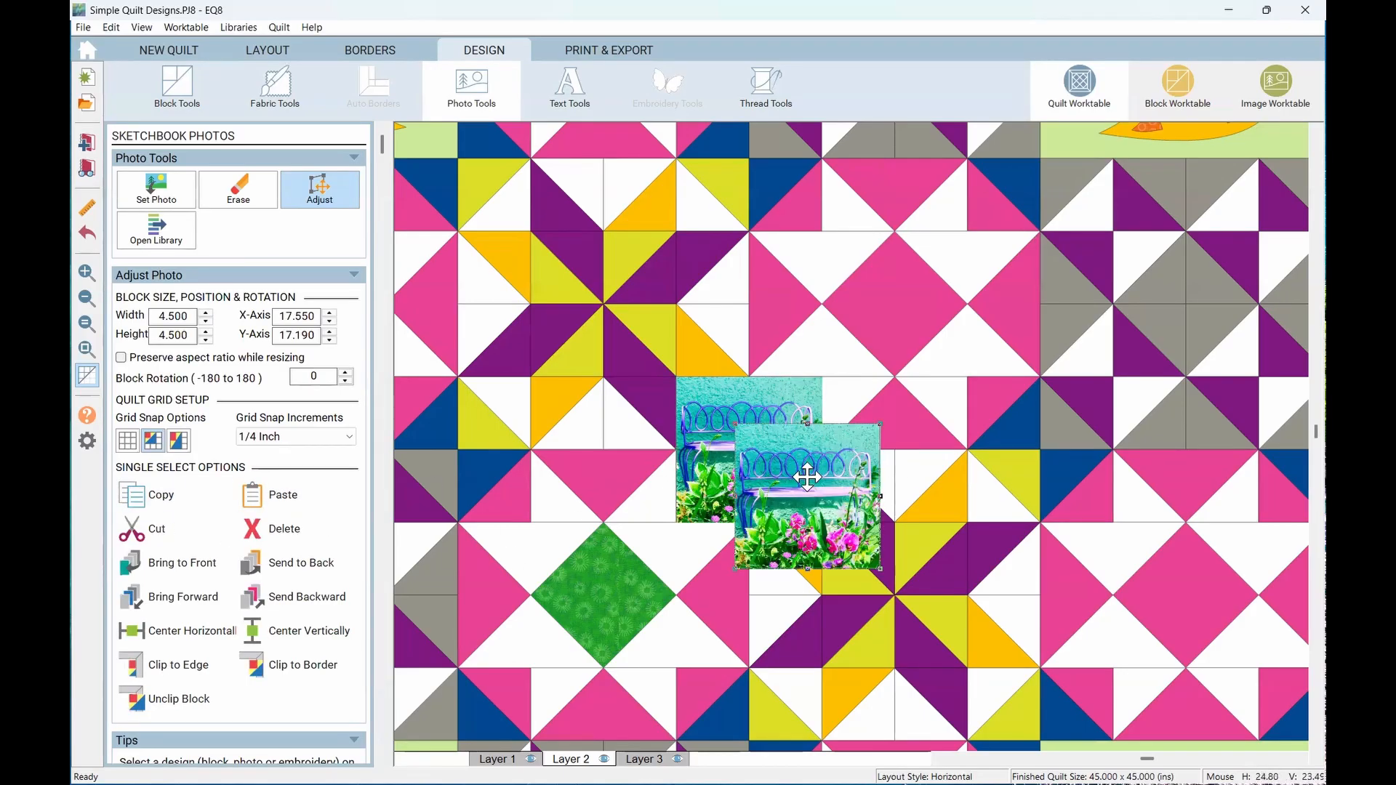
{"action": "left_click_drag", "start_coordinate": [807, 496], "coordinate": [951, 225]}
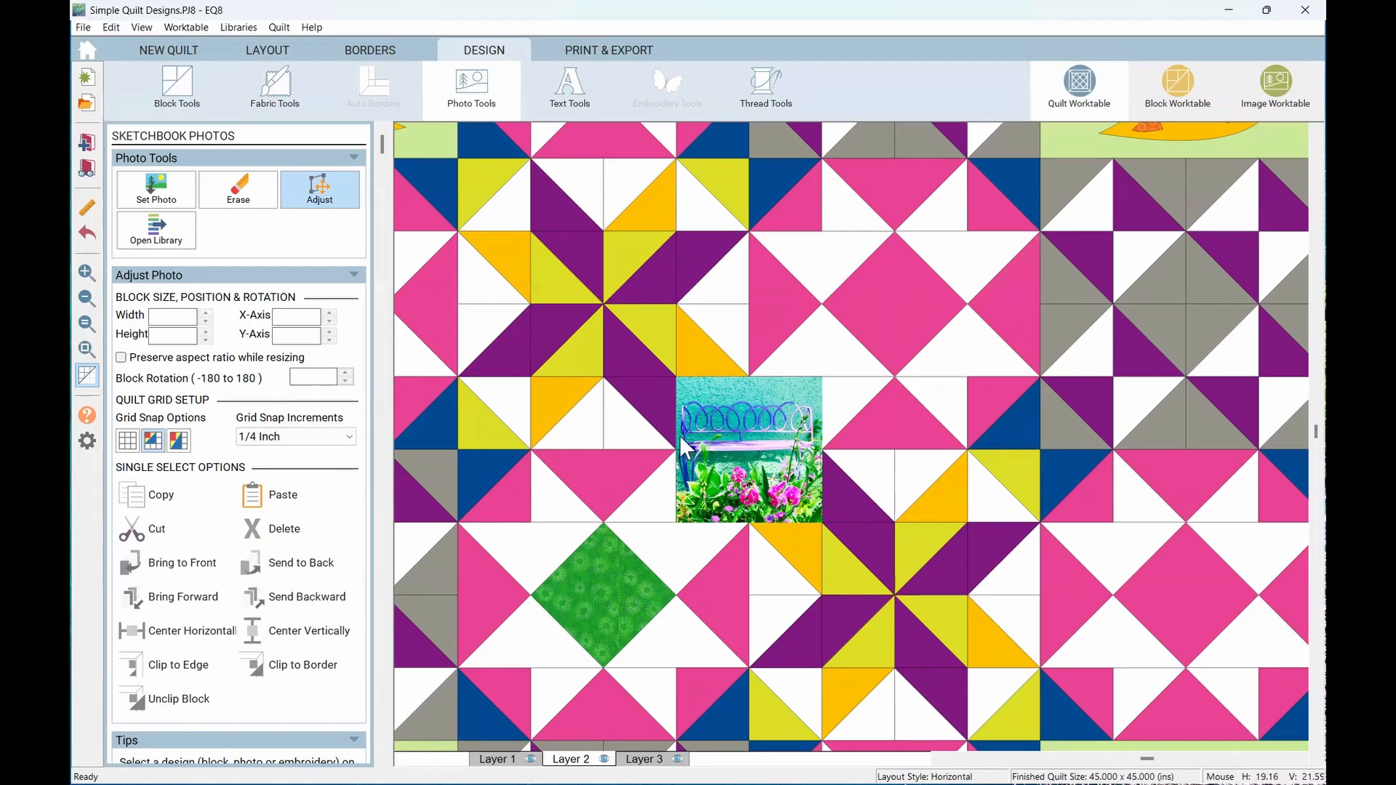
Select the original bench photo, try stretching its height upward to about 9.2 inches and undo the stretch
{"action": "left_click", "coordinate": [739, 436]}
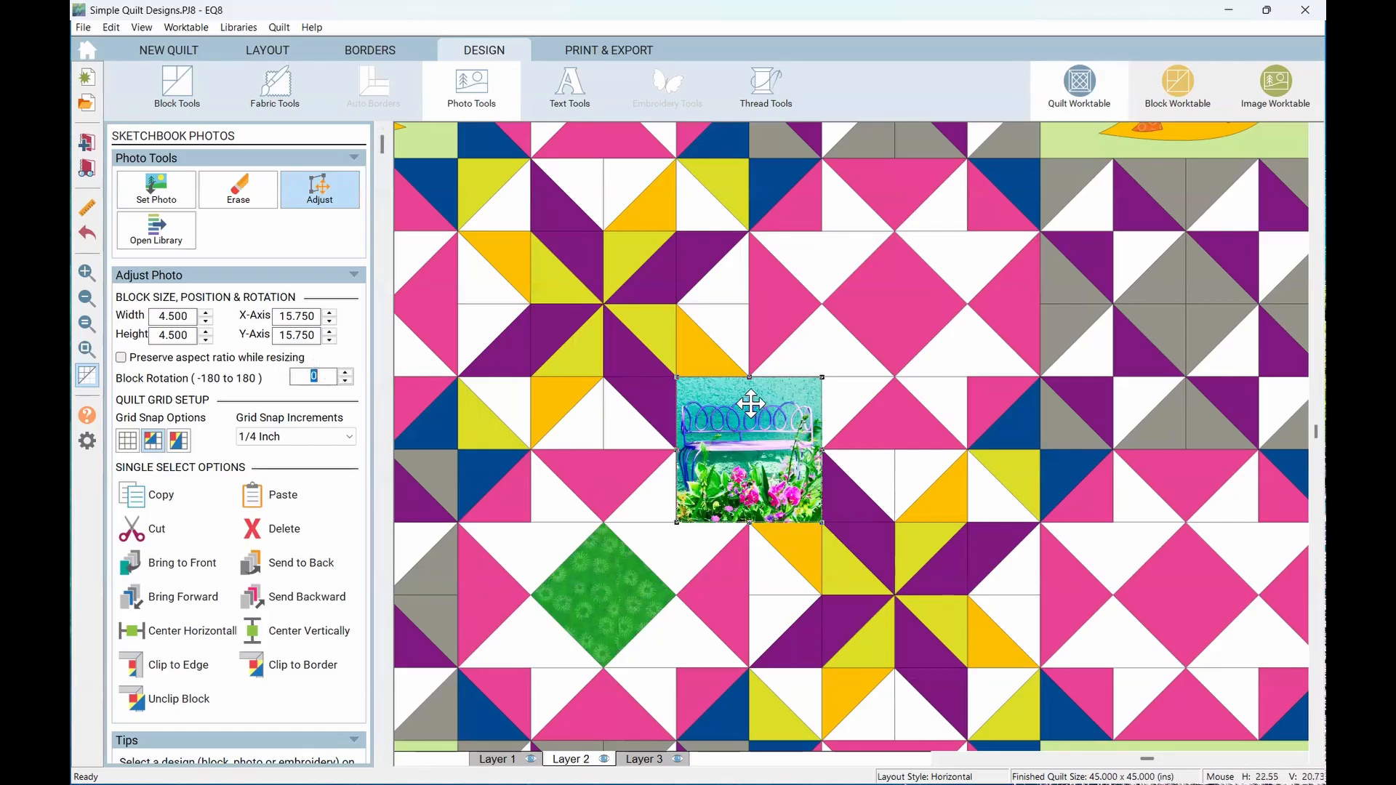
{"action": "left_click_drag", "start_coordinate": [749, 377], "coordinate": [763, 226]}
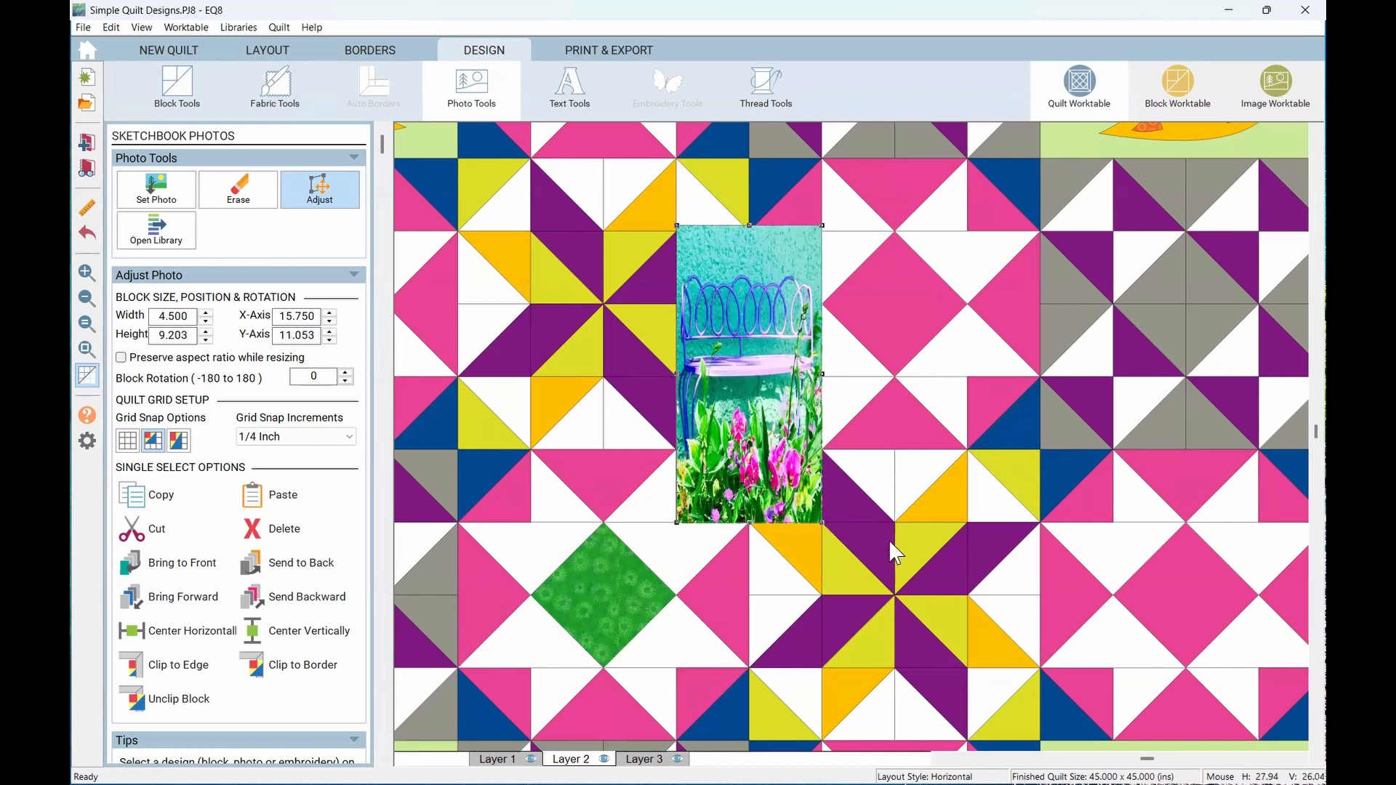
{"action": "key", "text": "ctrl+z"}
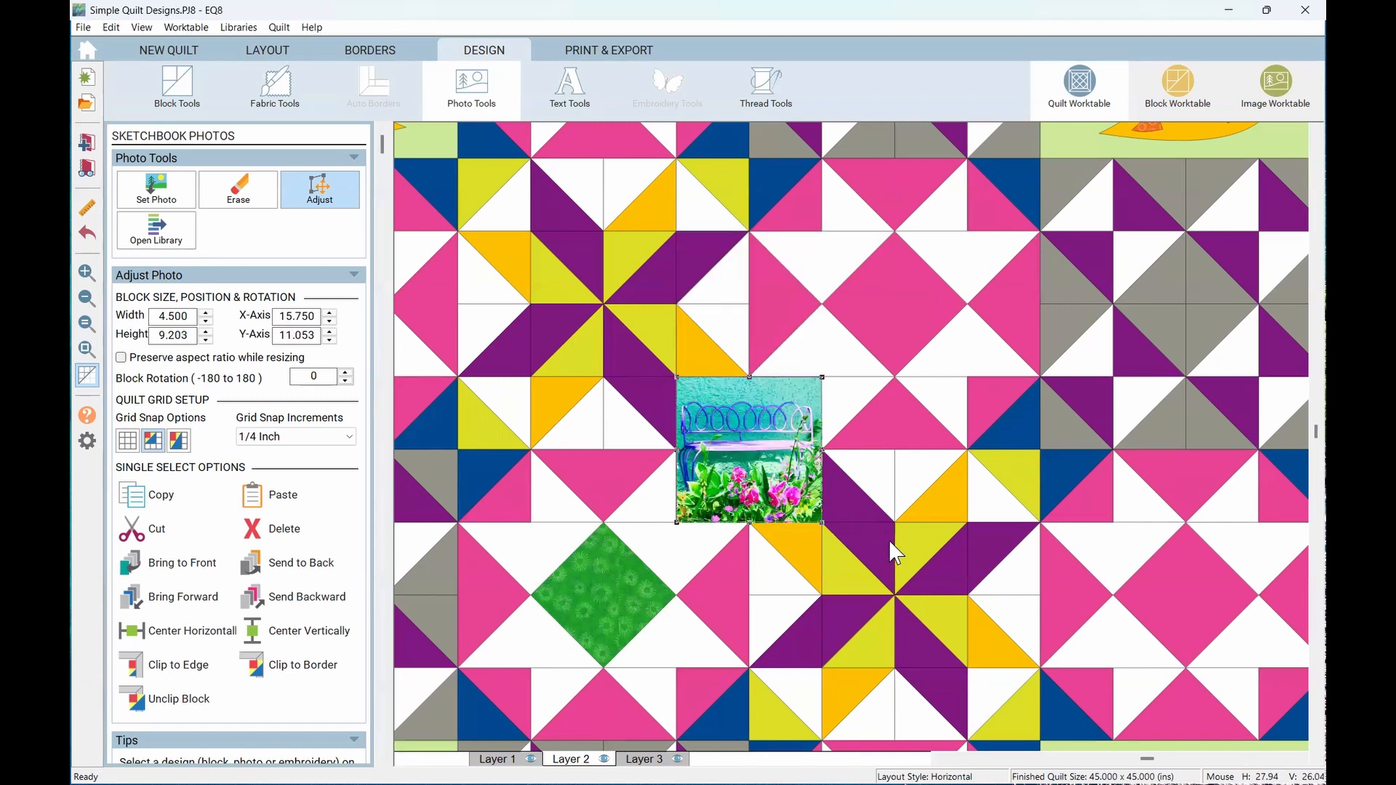
Turn on aspect ratio preservation, enlarge the bench photo to about 5.33 x 5.33 inches and undo the extra vertical stretch
{"action": "left_click", "coordinate": [121, 358]}
{"action": "left_click_drag", "start_coordinate": [822, 377], "coordinate": [769, 236]}
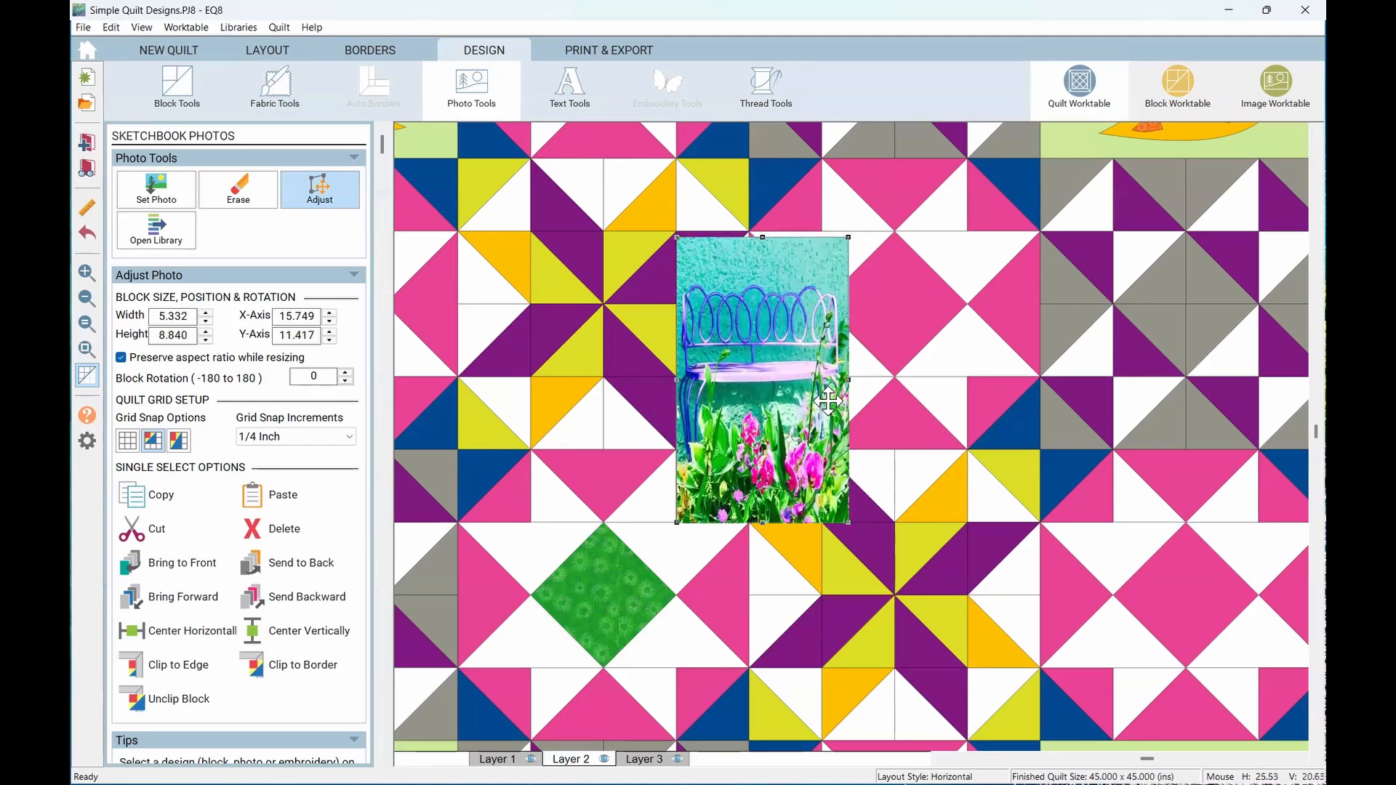
{"action": "key", "text": "ctrl+z"}
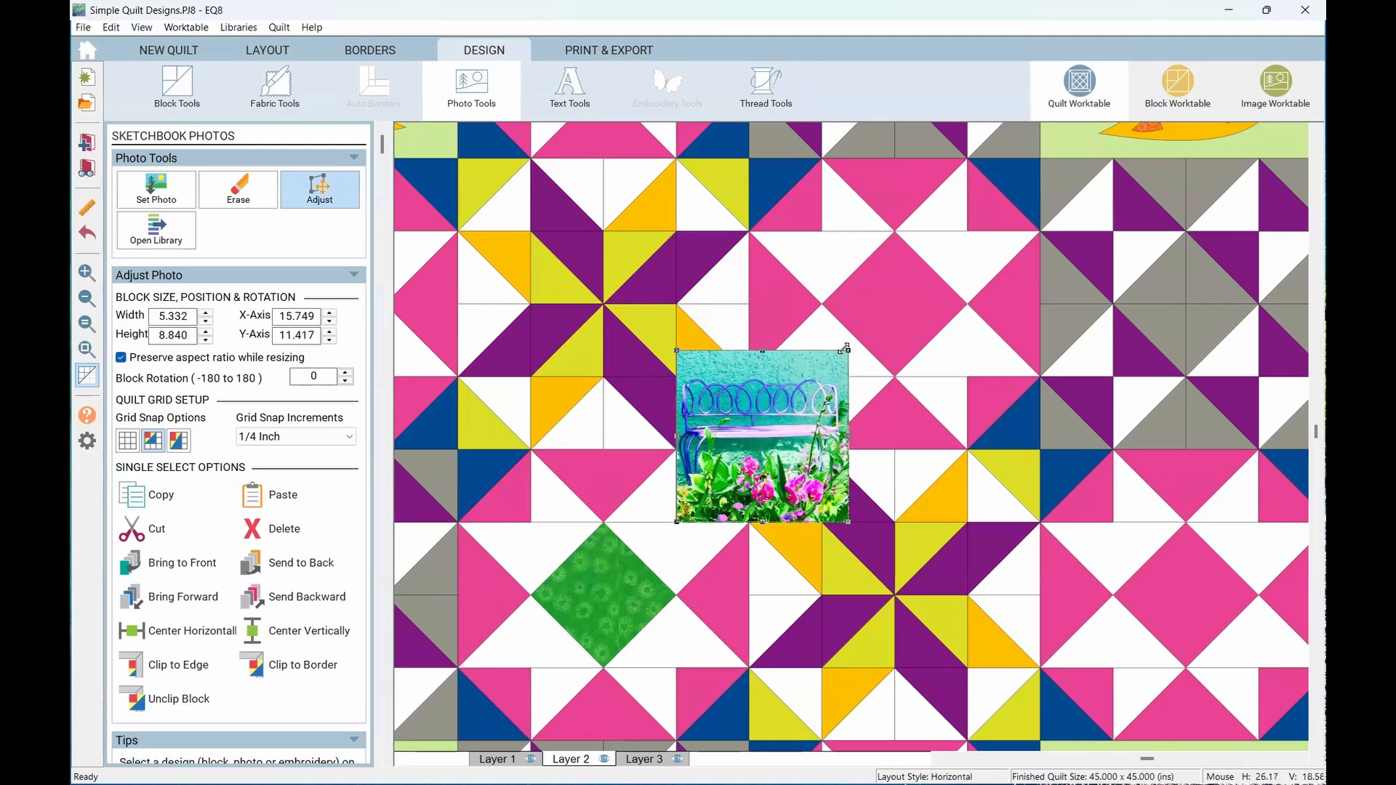
Try enlarging the bench photo to about 11.5 x 17 inches, turn off aspect ratio preservation and undo both resizes
{"action": "left_click_drag", "start_coordinate": [846, 349], "coordinate": [1044, 232]}
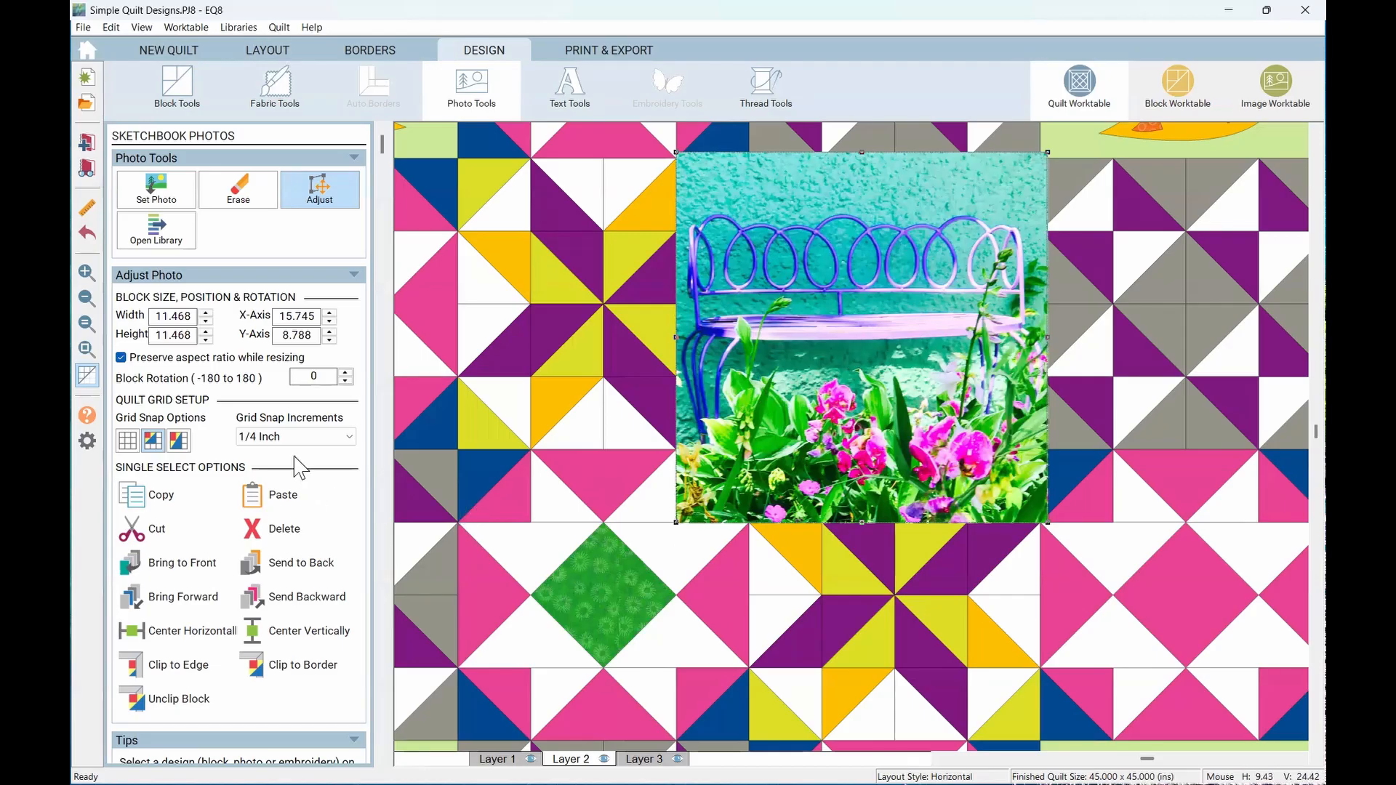
{"action": "left_click_drag", "start_coordinate": [862, 522], "coordinate": [899, 705]}
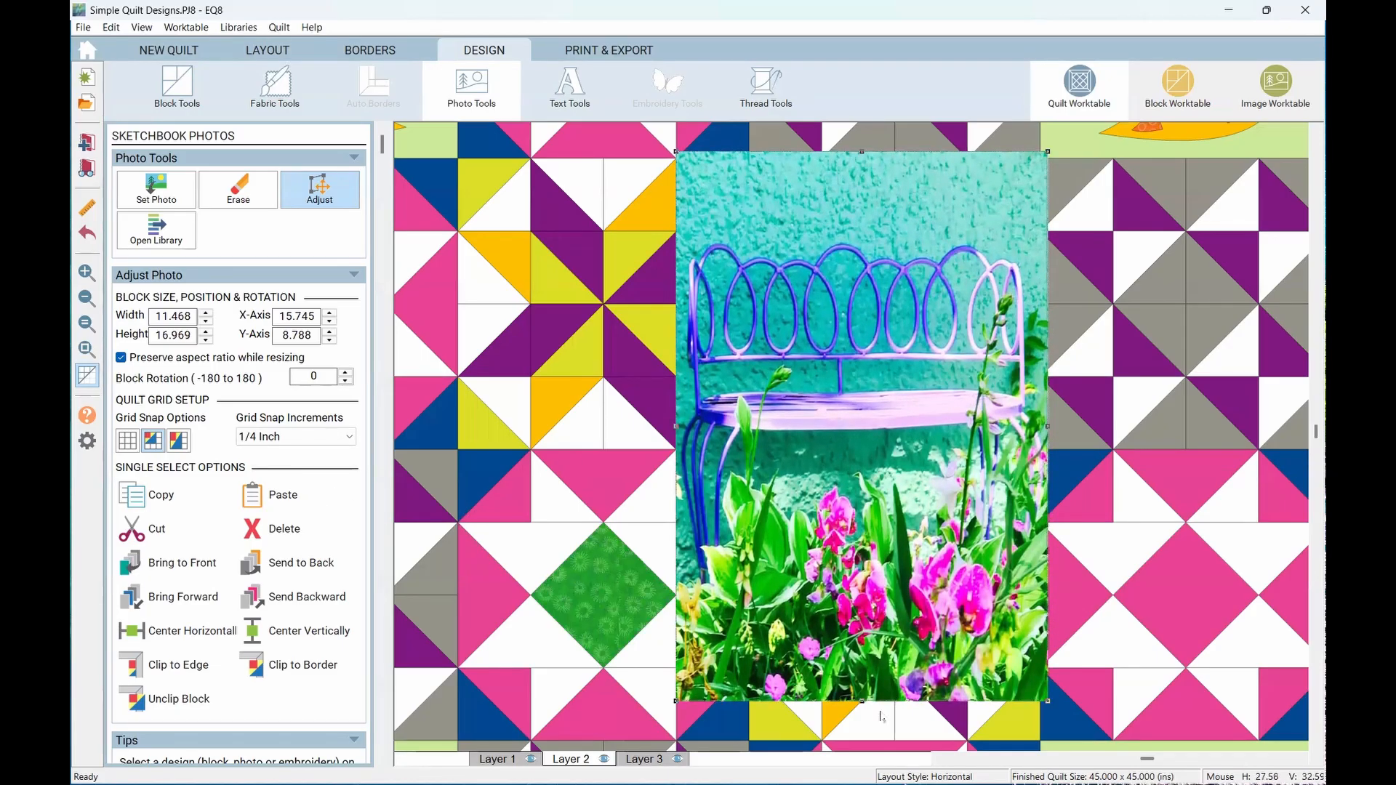
{"action": "left_click", "coordinate": [121, 358]}
{"action": "key", "text": "ctrl+z"}
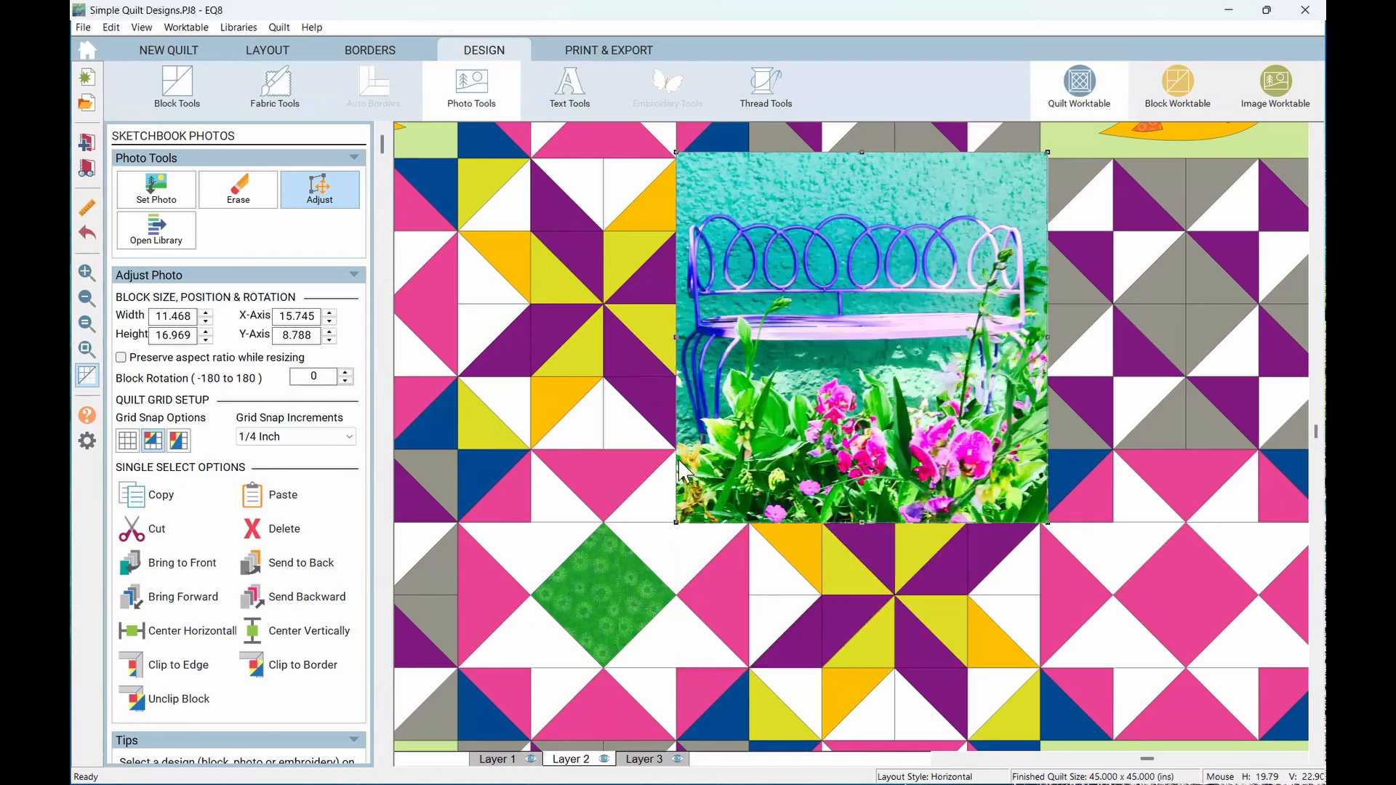
{"action": "key", "text": "ctrl+z"}
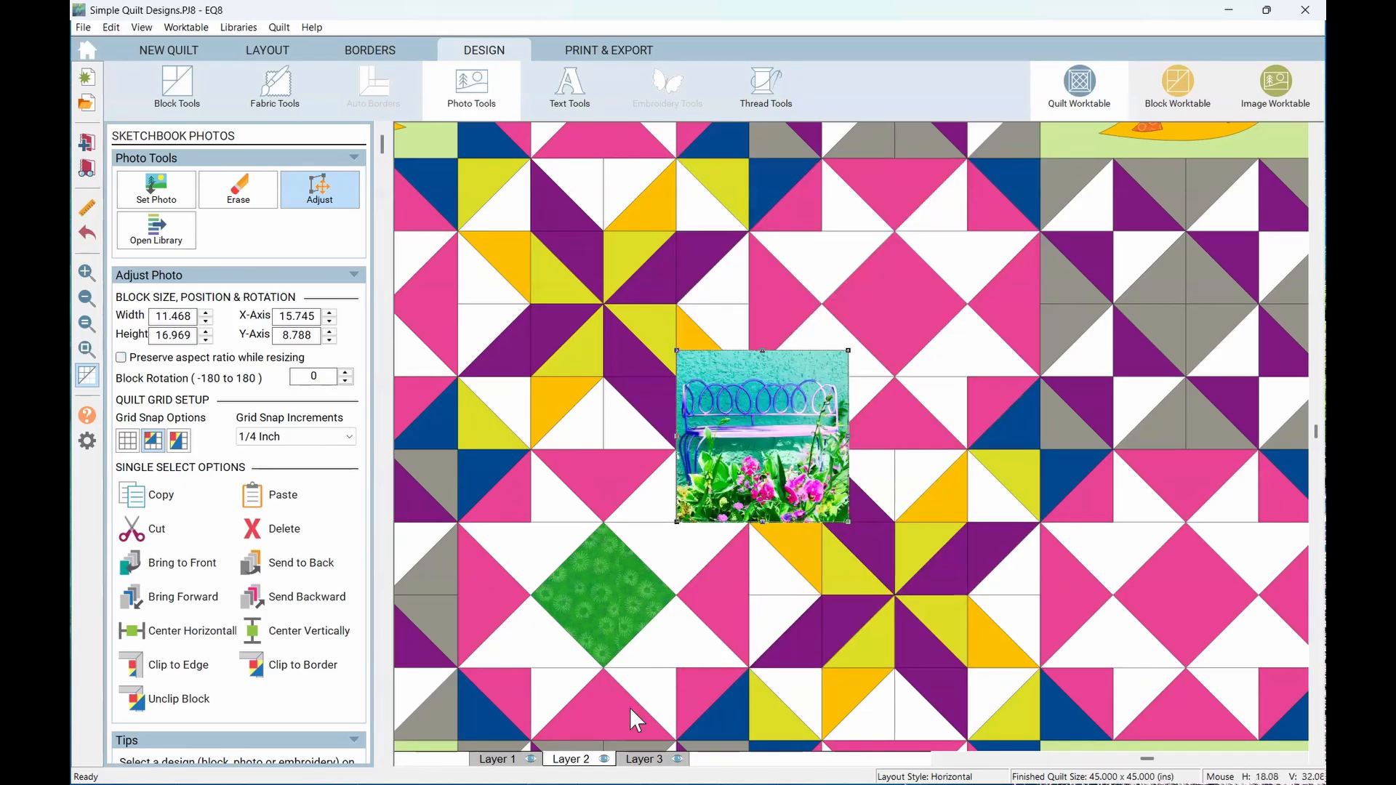
Hide Layer 1 and move the bench photo to X 15.75, Y 15.75 over the faded quilt
{"action": "left_click", "coordinate": [605, 757]}
{"action": "scroll", "coordinate": [730, 575], "scroll_direction": "down", "scroll_amount": 3}
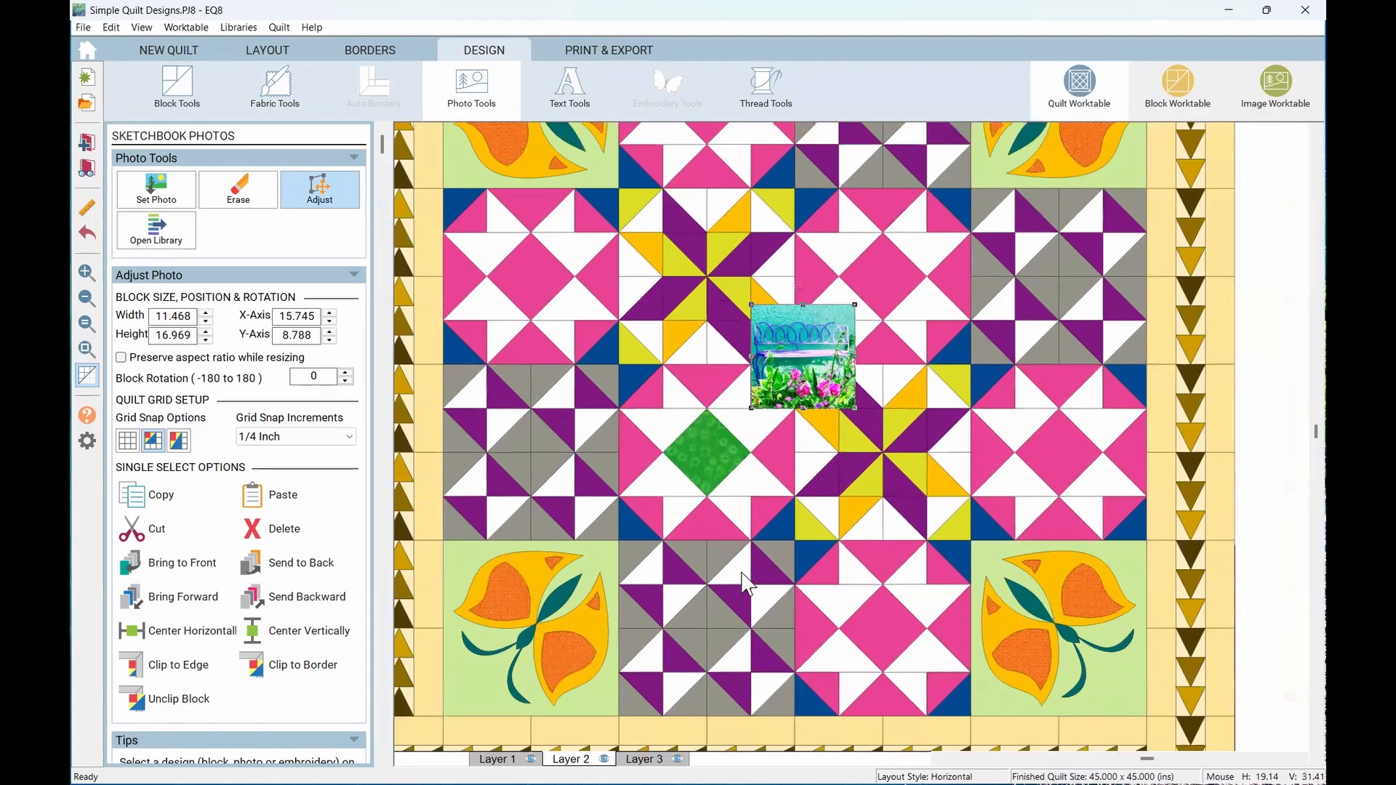
{"action": "scroll", "coordinate": [741, 572], "scroll_direction": "down", "scroll_amount": 2}
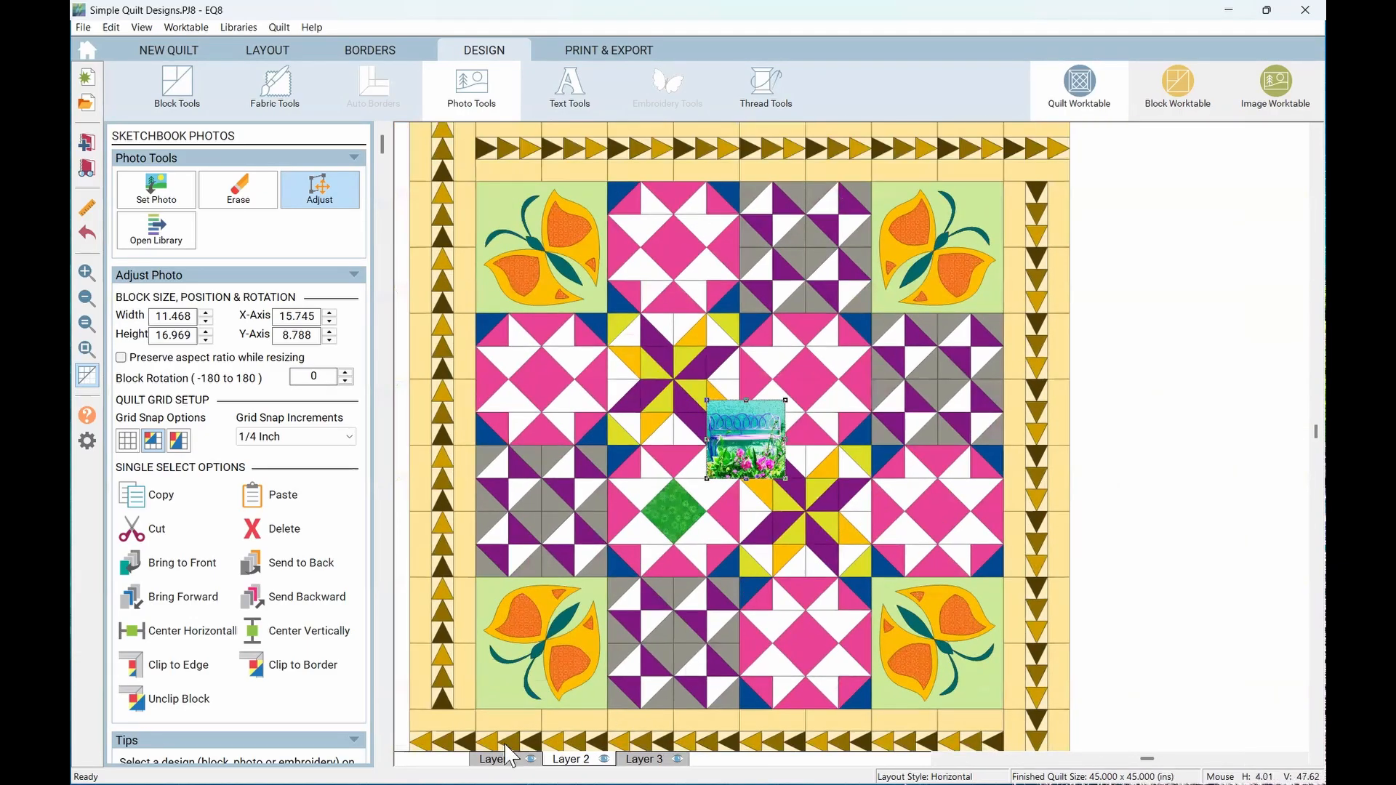
{"action": "left_click", "coordinate": [533, 757]}
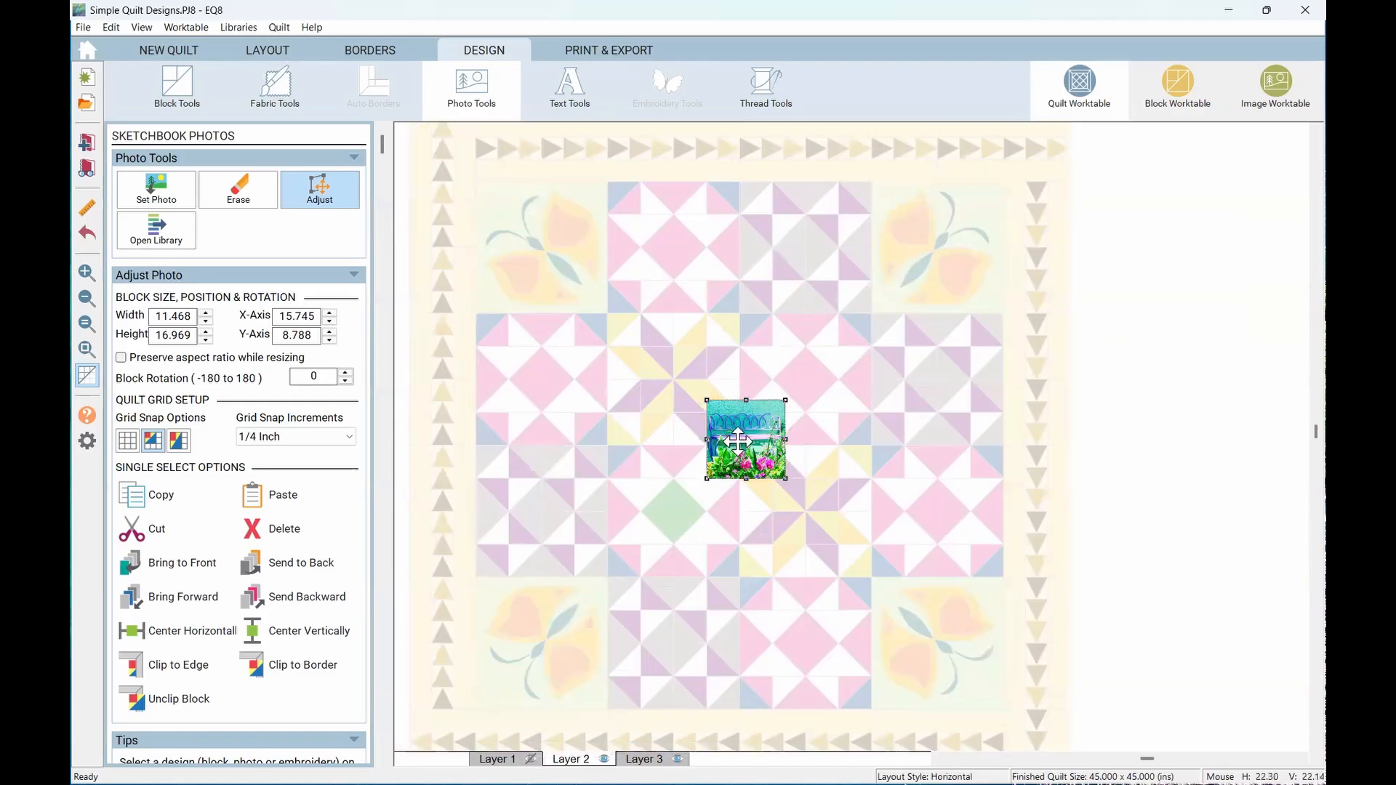
{"action": "mouse_move", "coordinate": [750, 443]}
{"action": "left_mouse_down"}
{"action": "mouse_move", "coordinate": [728, 447]}
{"action": "mouse_move", "coordinate": [744, 452]}
{"action": "left_mouse_up"}
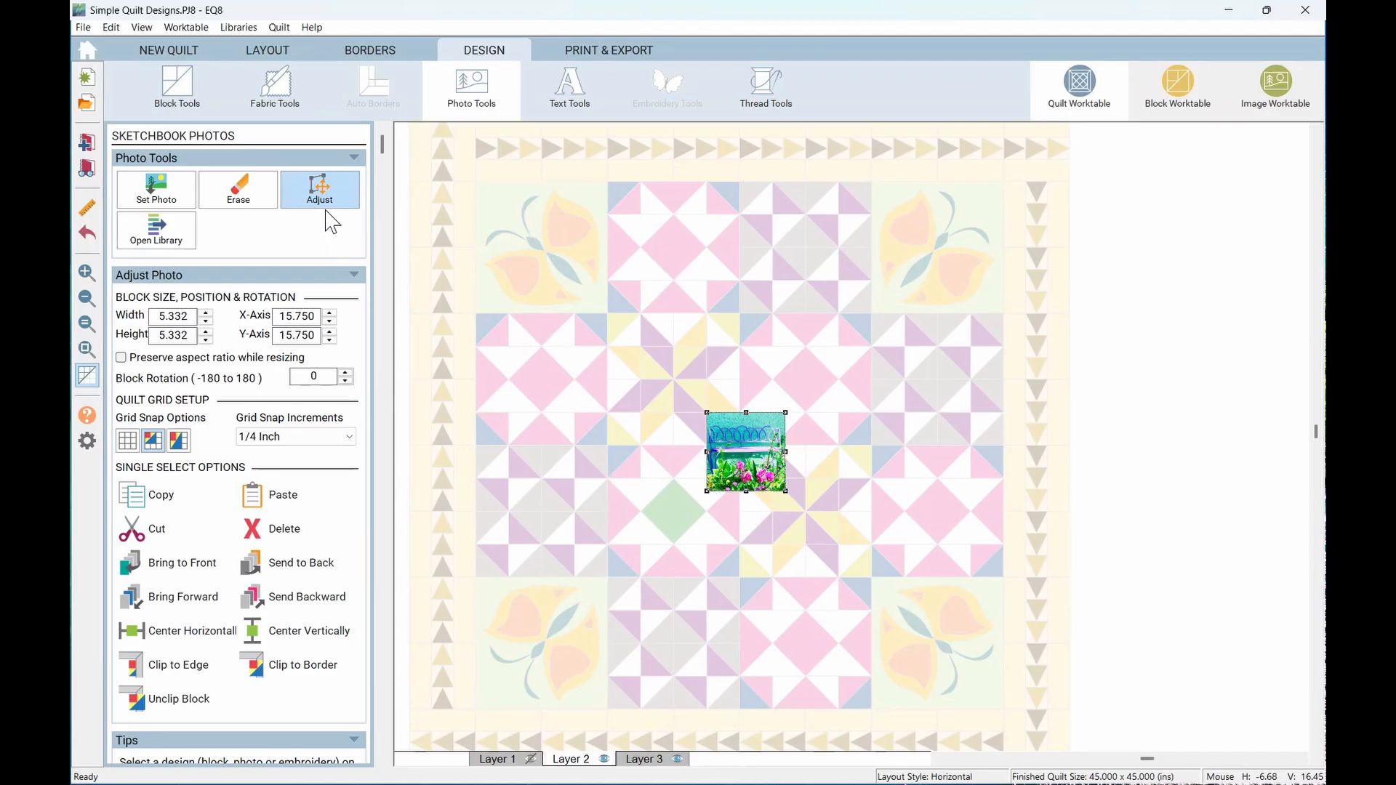
Open the Embroidery Library to view its available designs and close it
{"action": "left_click", "coordinate": [240, 29]}
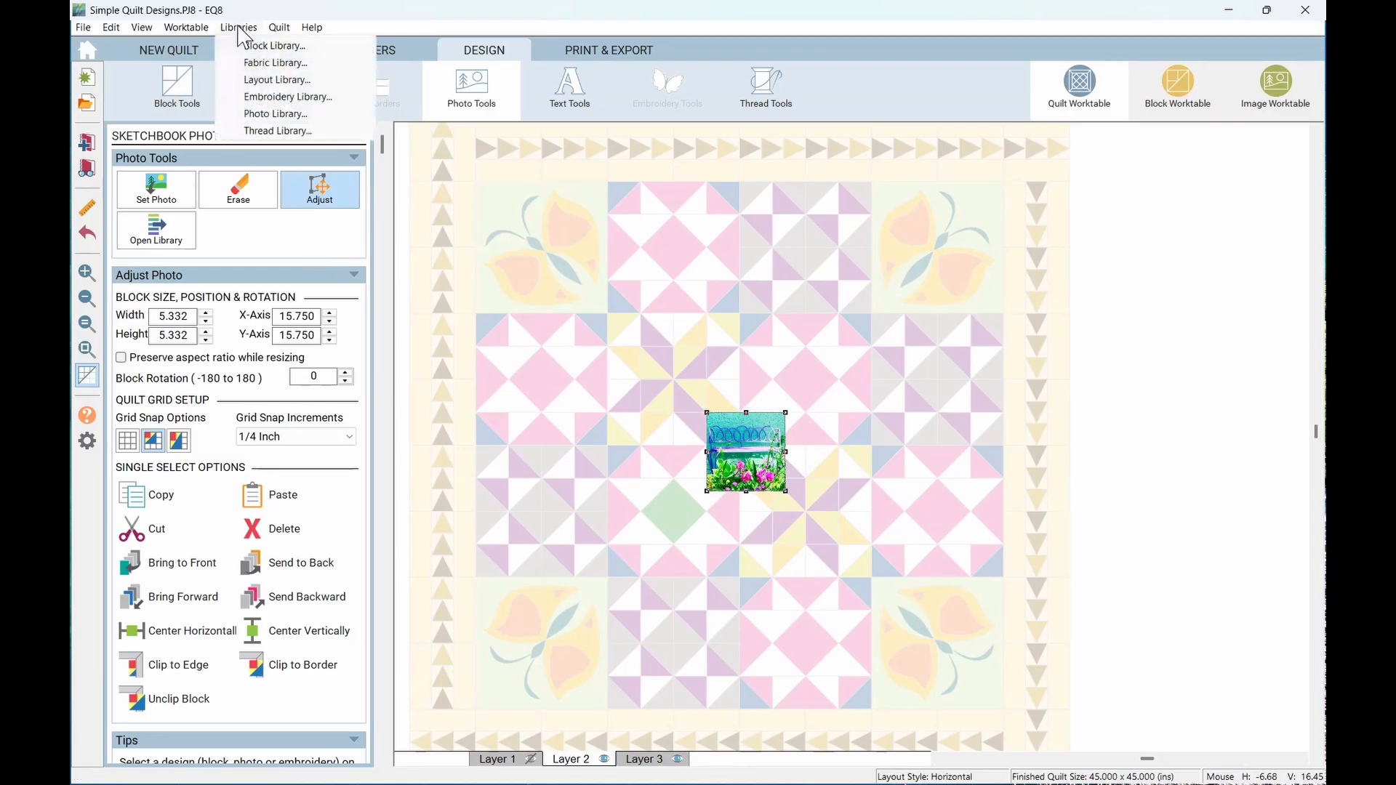
{"action": "left_click", "coordinate": [269, 98]}
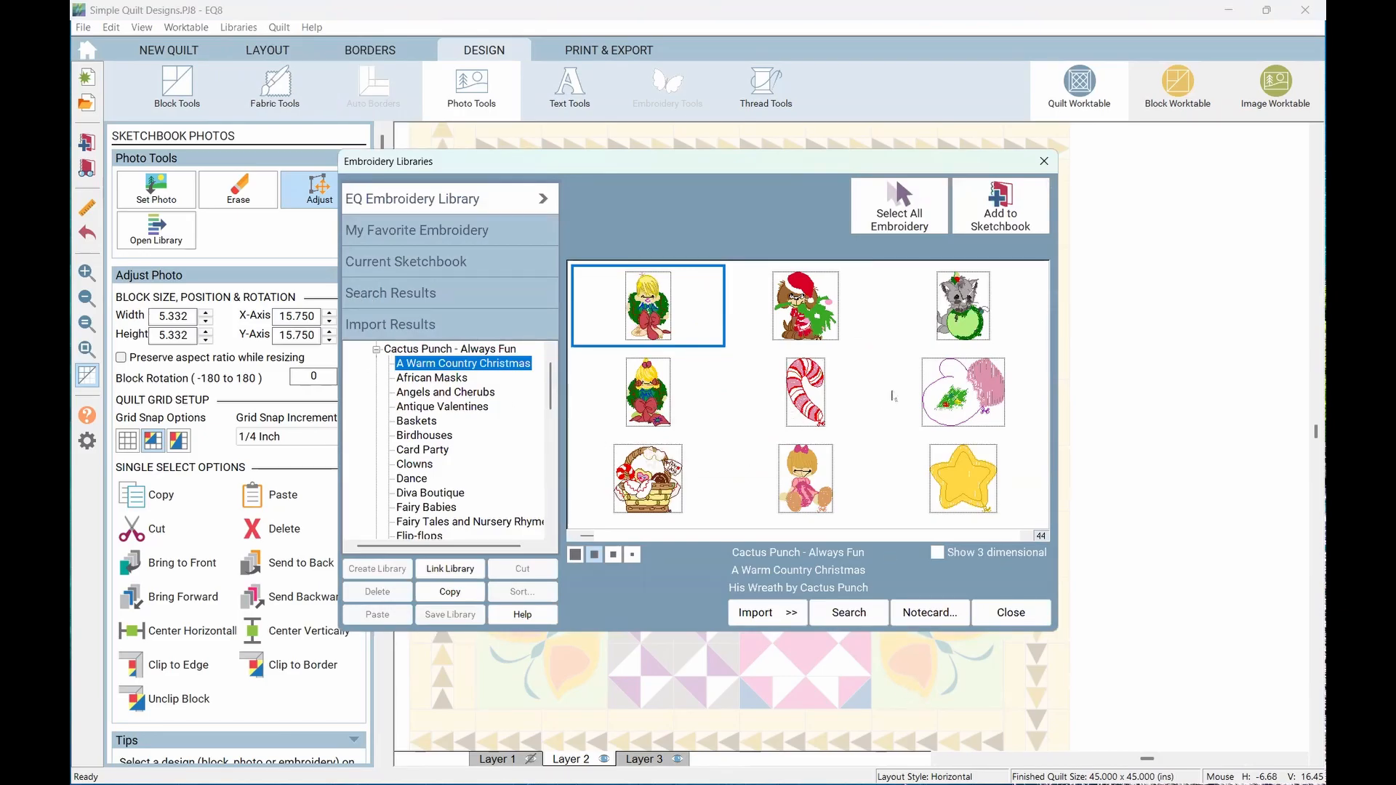
{"action": "left_click", "coordinate": [1045, 161]}
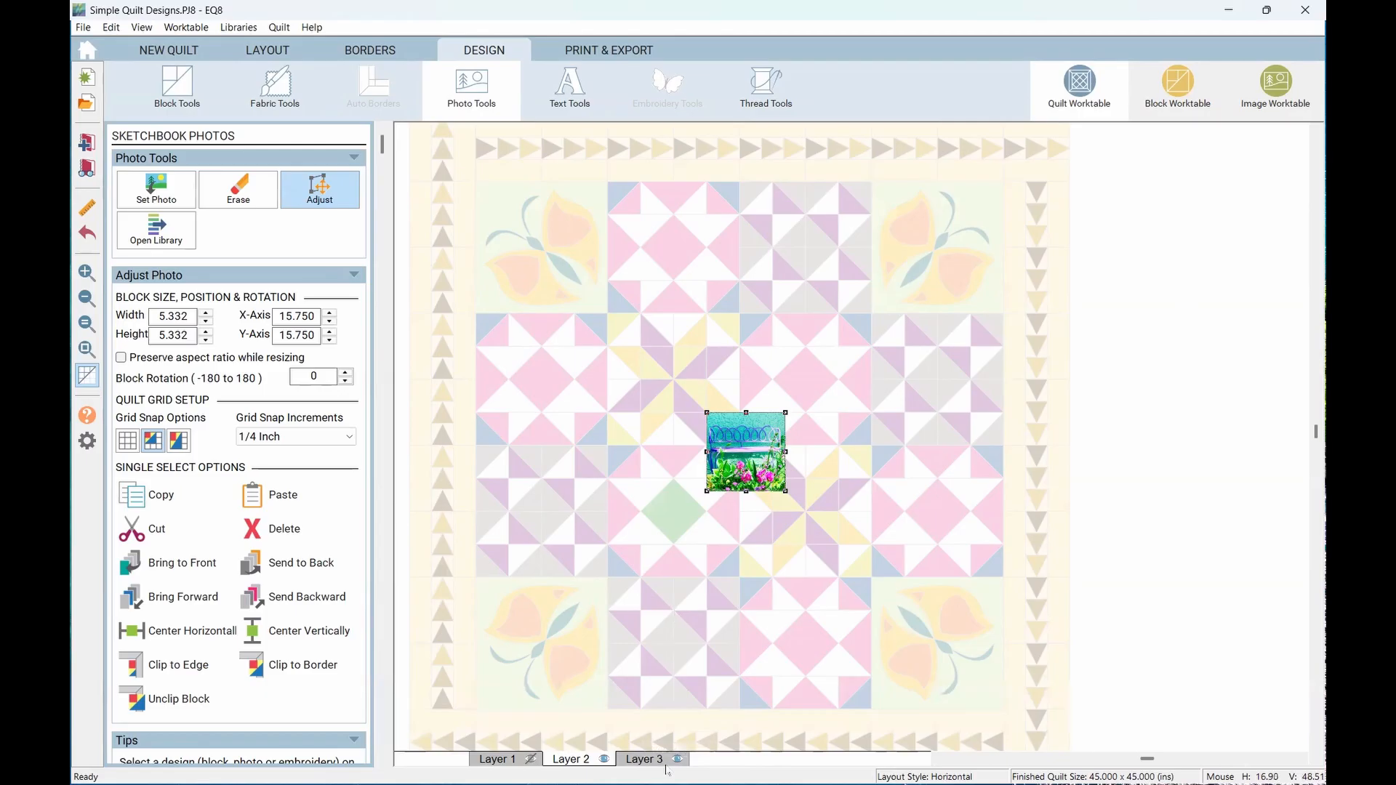
Show Layer 1 again and add the applique text "My Sitting Bench" on two lines above the bench photo on Layer 2
{"action": "left_click", "coordinate": [530, 761]}
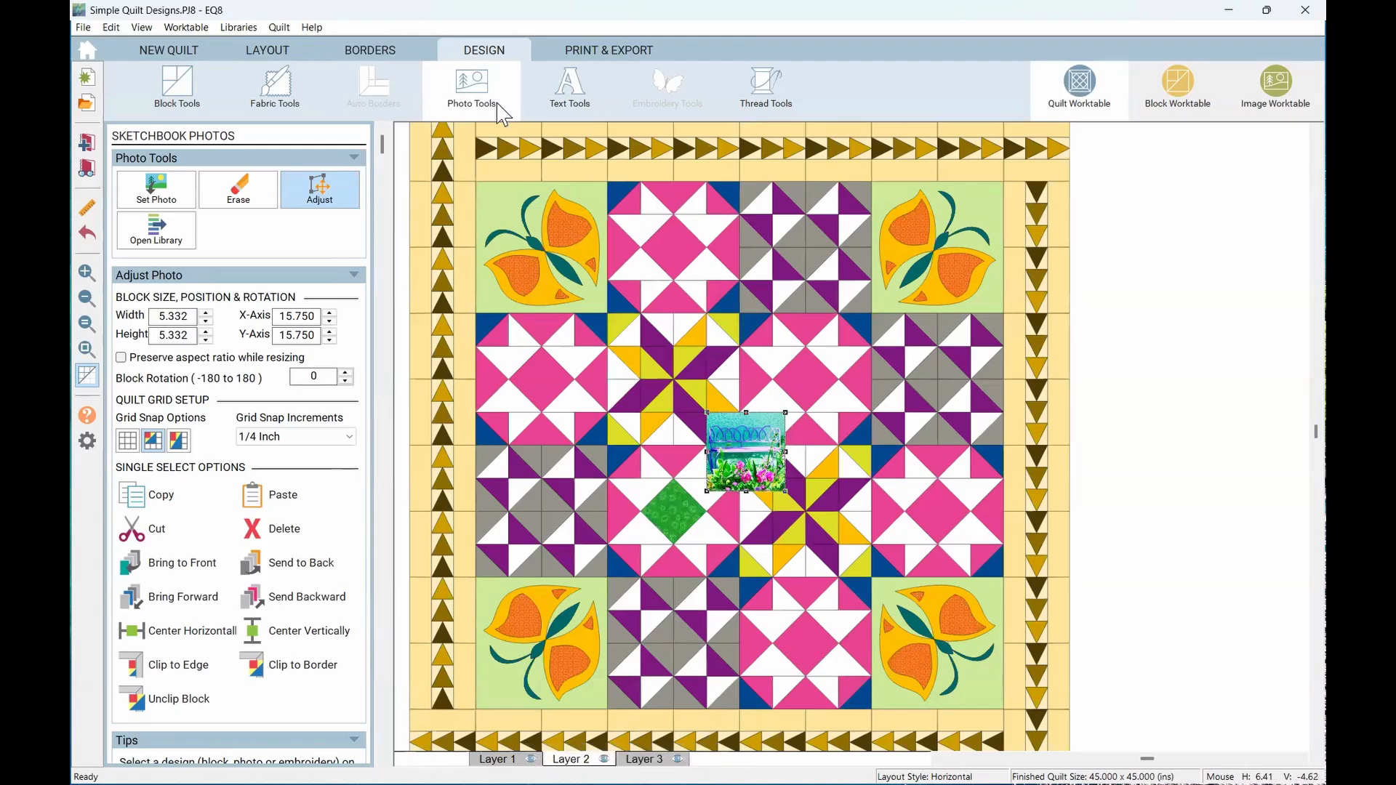
{"action": "left_click", "coordinate": [569, 91]}
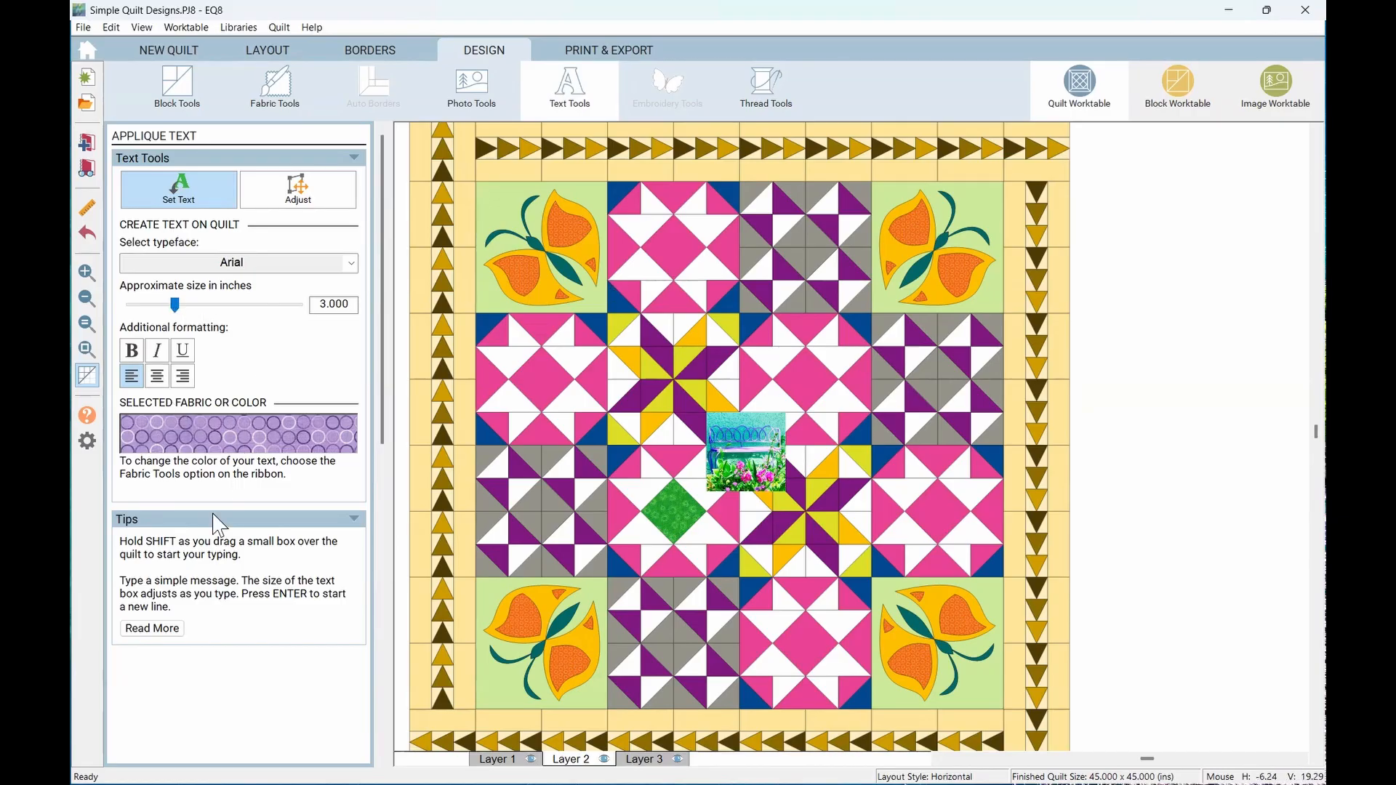
{"action": "left_click_drag", "start_coordinate": [618, 292], "coordinate": [872, 373]}
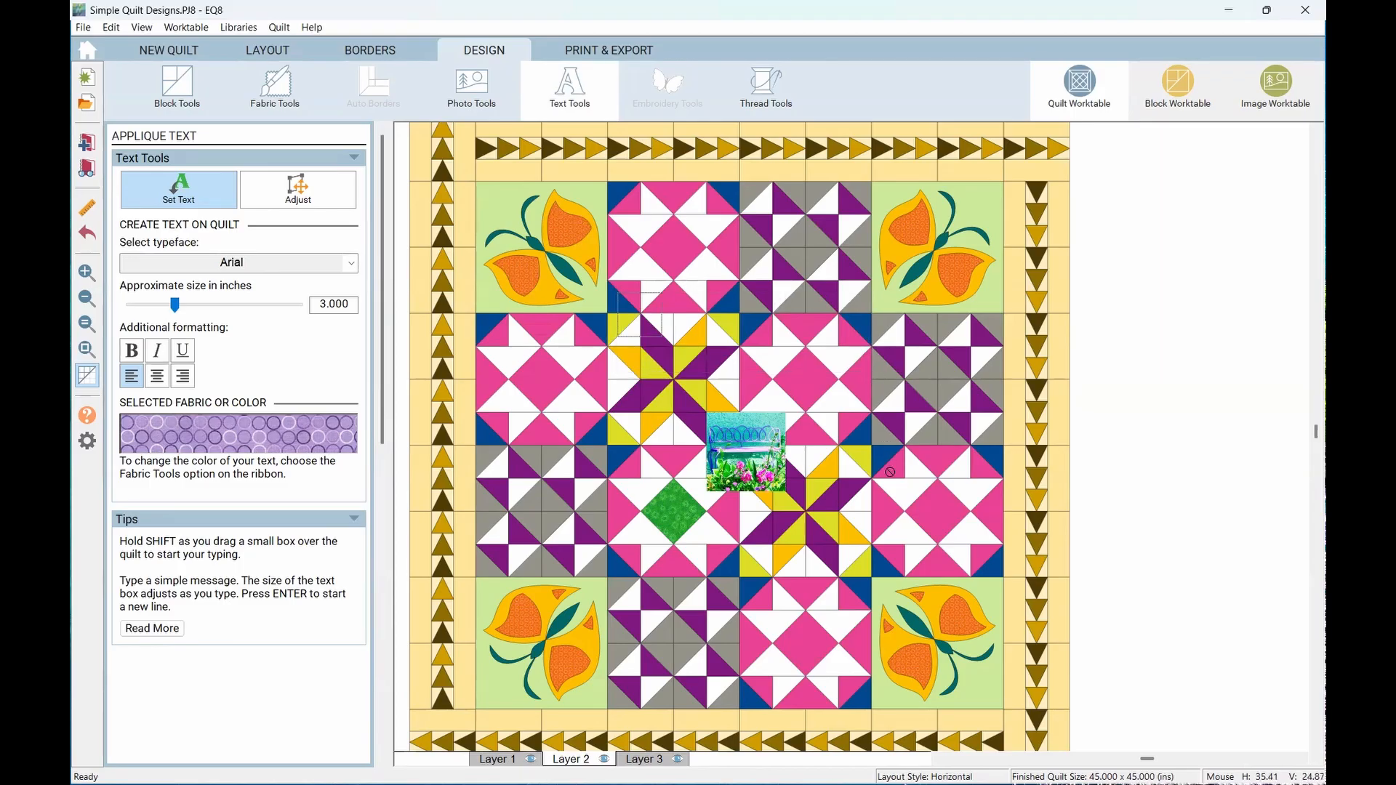
{"action": "type", "text": "HT"}
{"action": "key", "text": "BackSpace"}
{"action": "key", "text": "BackSpace"}
{"action": "type", "text": "My"}
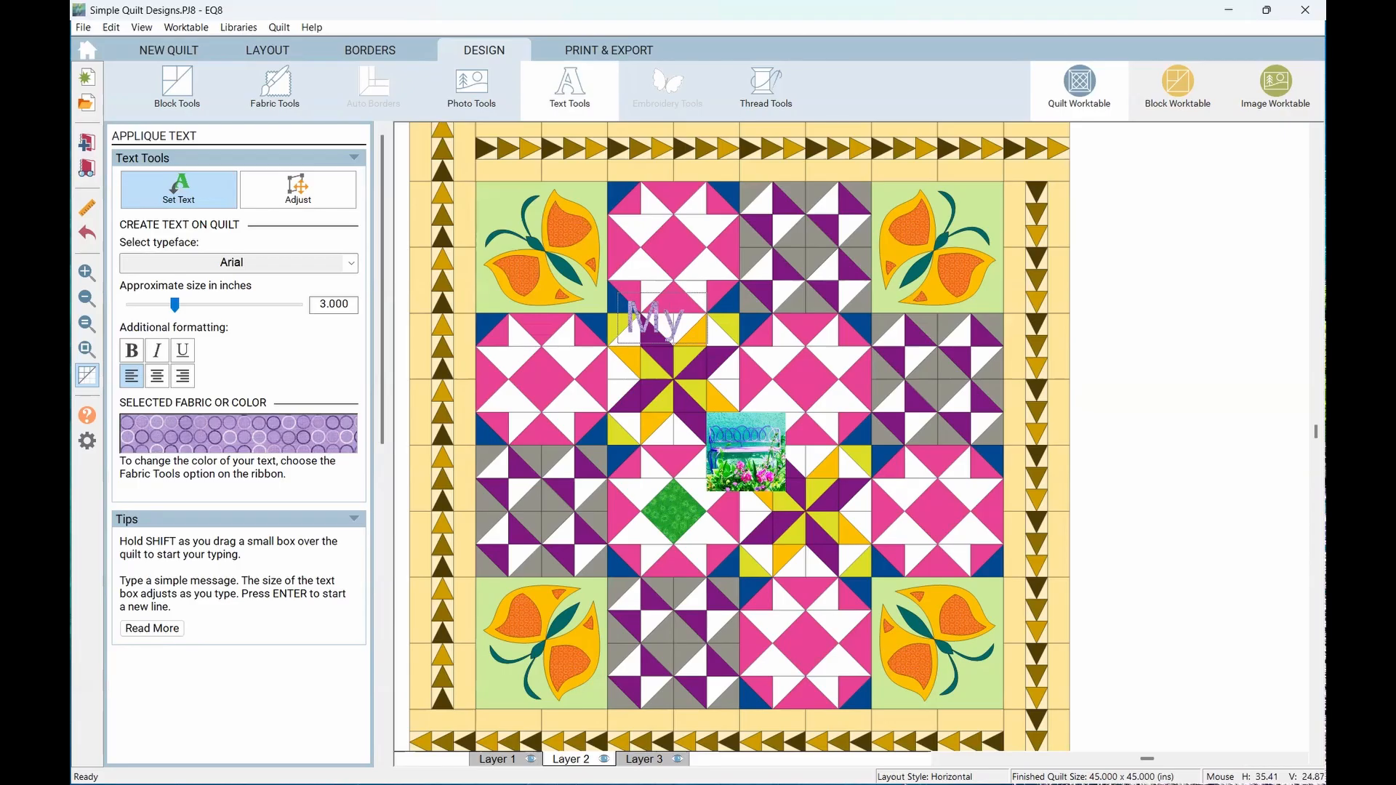
{"action": "type", "text": " Sitting"}
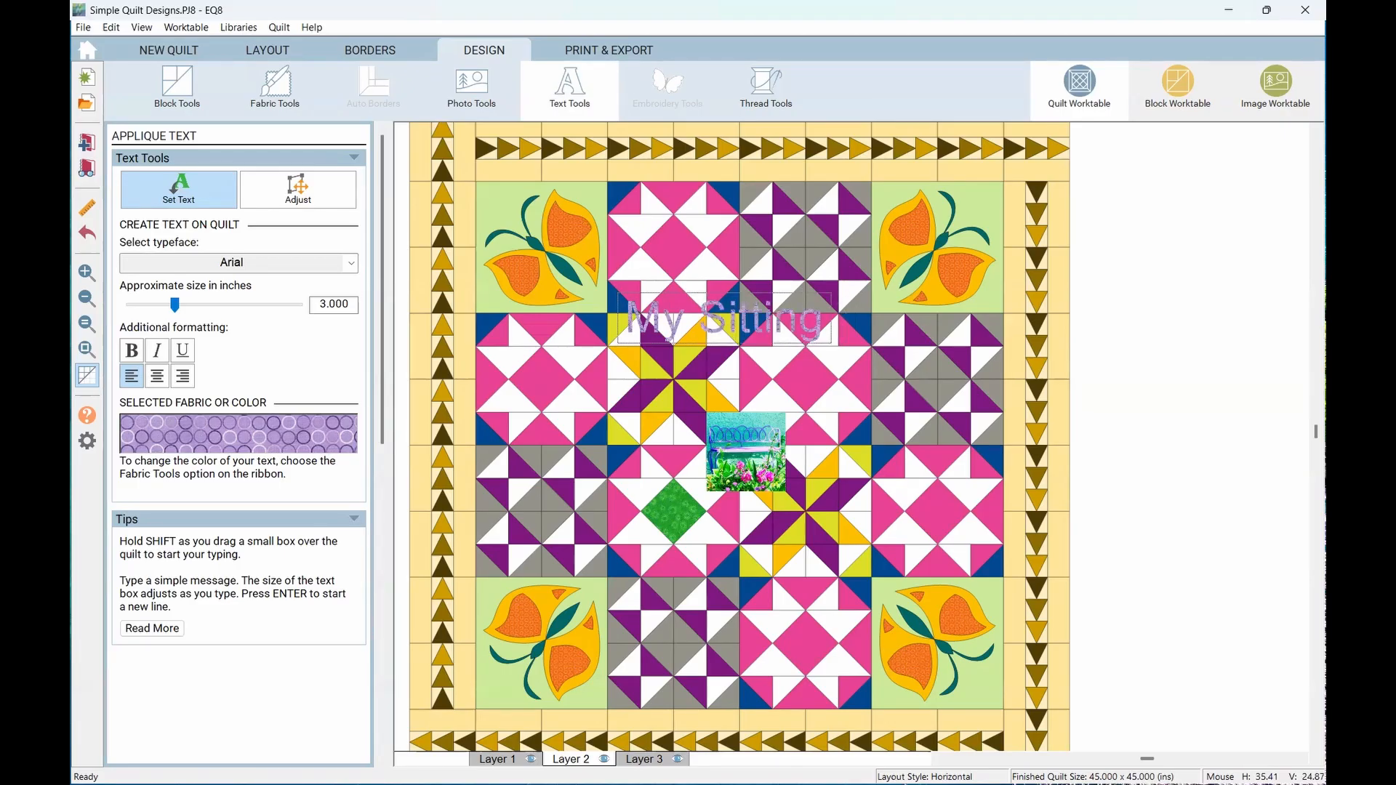
{"action": "key", "text": "Return"}
{"action": "type", "text": "Bench"}
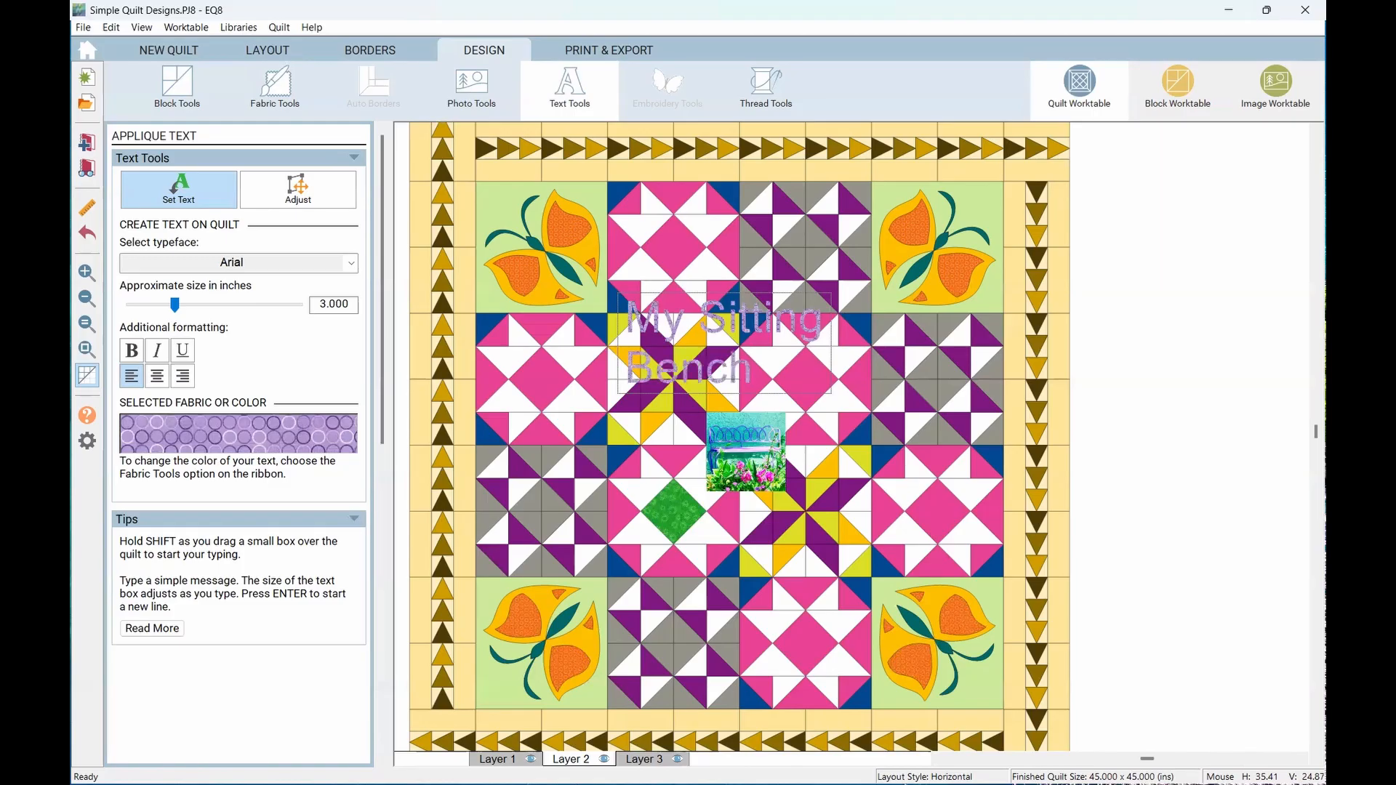
Centre the applique text, make it bold and set its typeface to Bahnschrift Condensed
{"action": "left_click", "coordinate": [158, 375]}
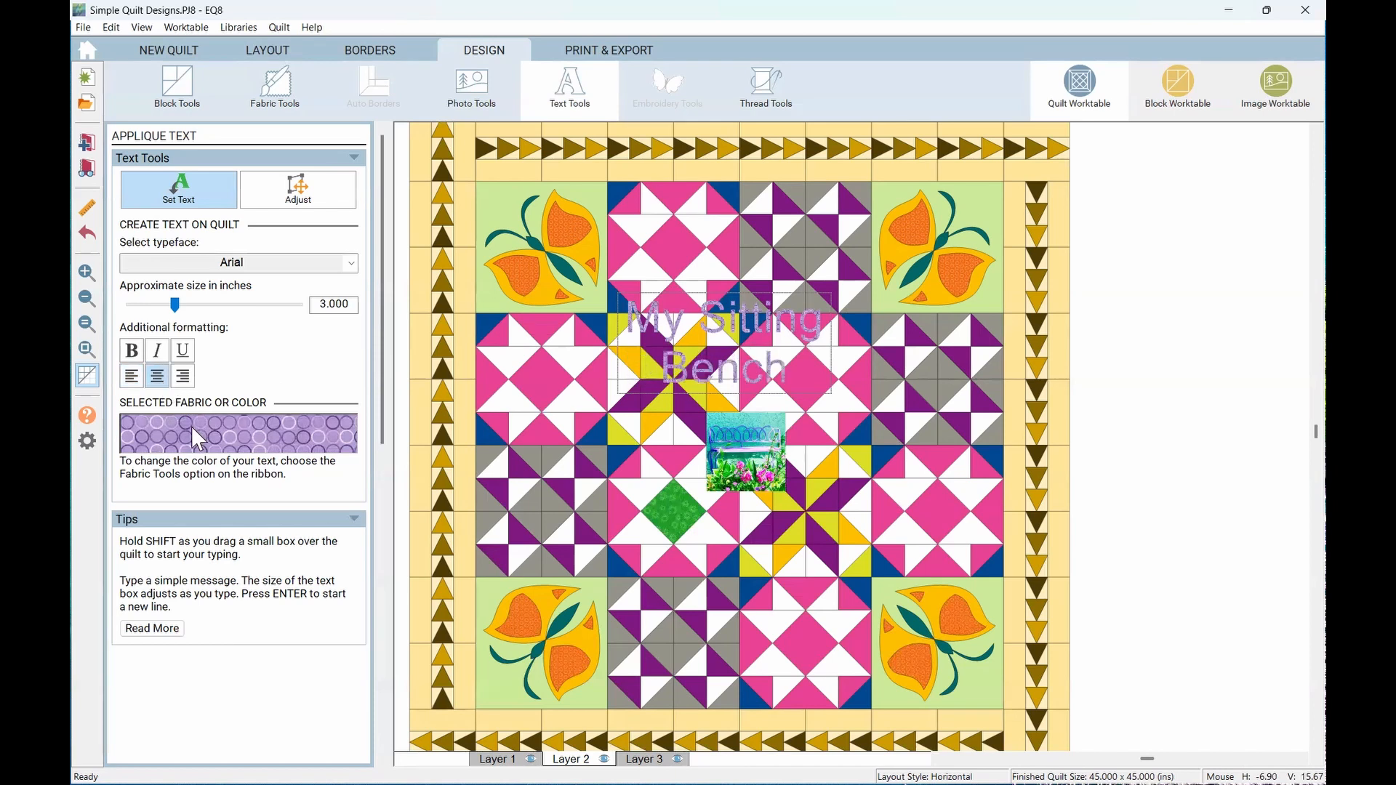
{"action": "left_click", "coordinate": [132, 352]}
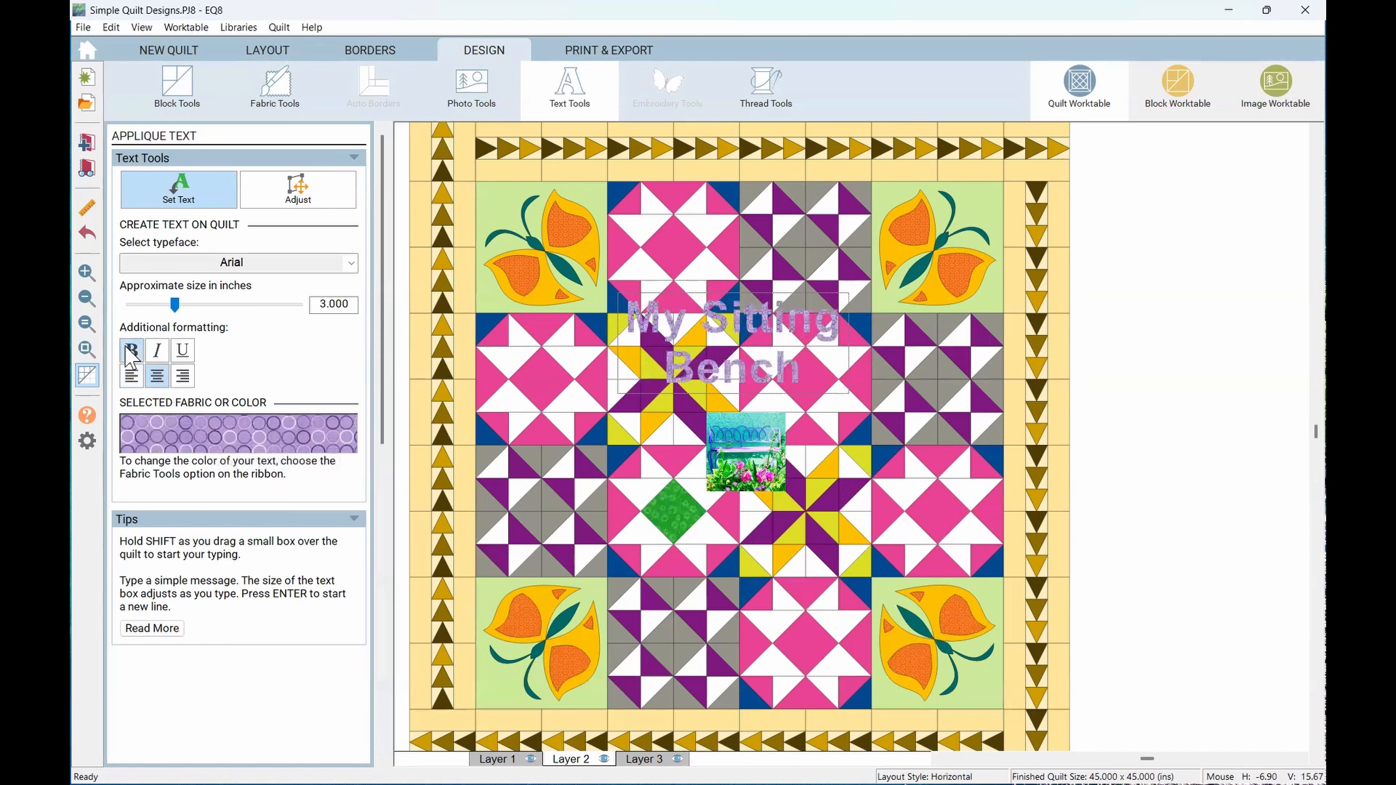
{"action": "left_click", "coordinate": [345, 264]}
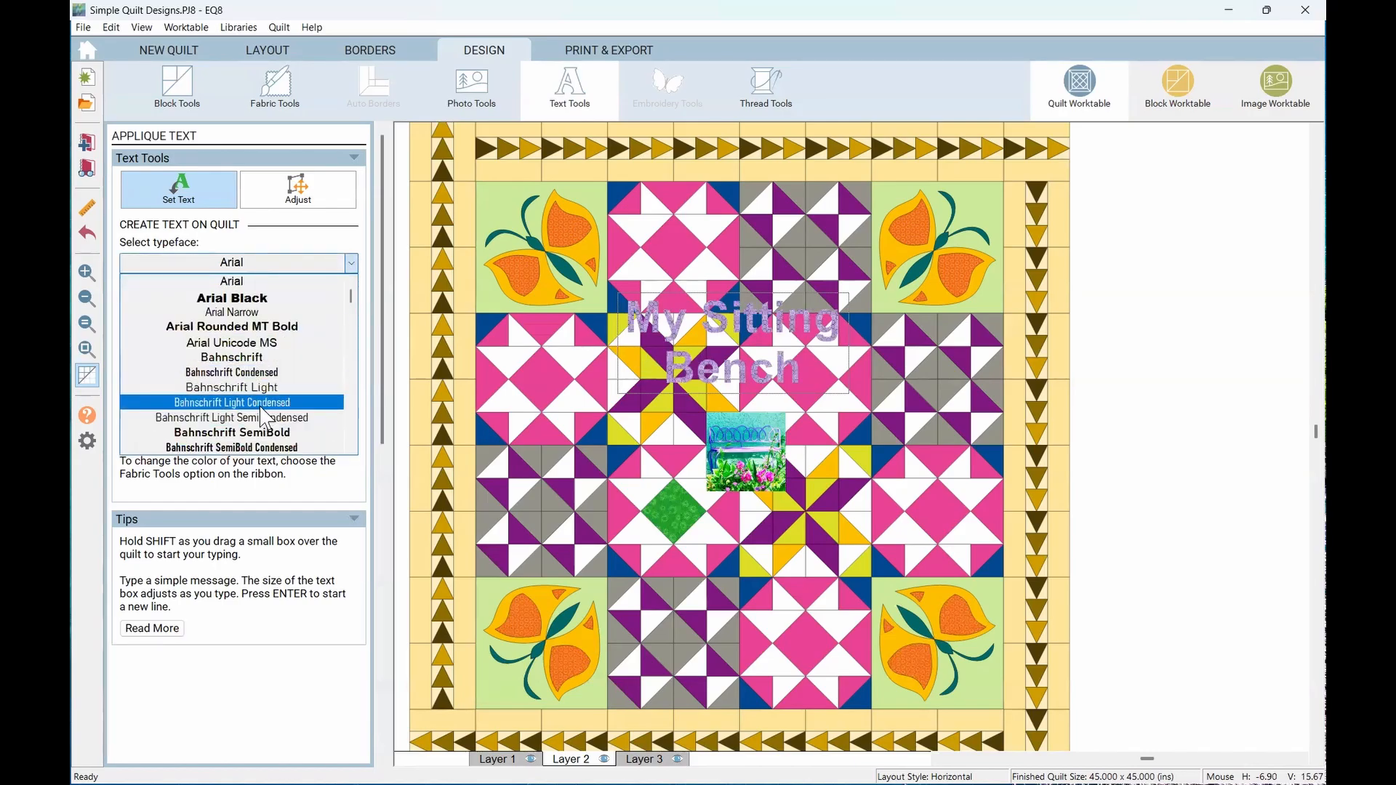
{"action": "left_click", "coordinate": [274, 374]}
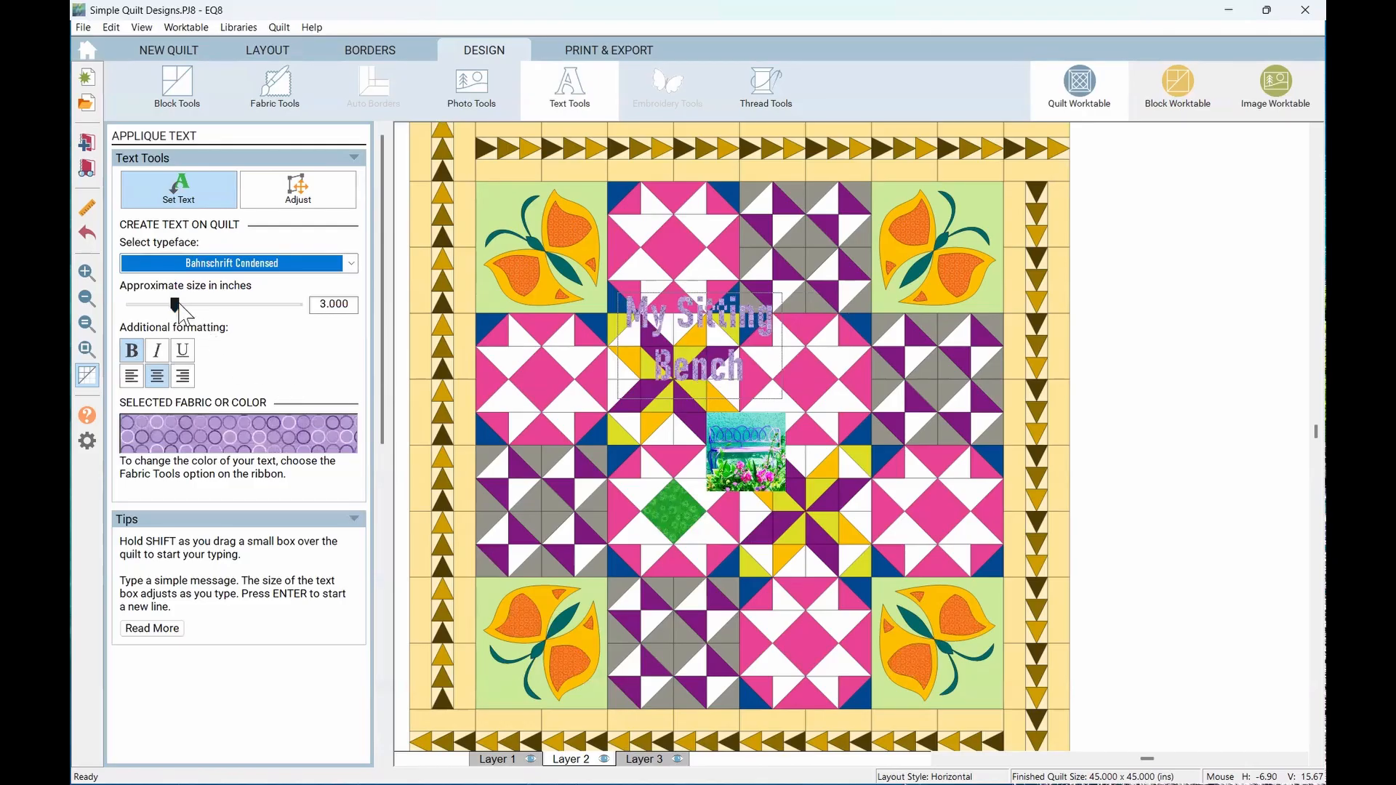
Enlarge the applique text to 4.500 inches and recolour it with the dark brown mottled fabric
{"action": "left_click_drag", "start_coordinate": [178, 309], "coordinate": [202, 304]}
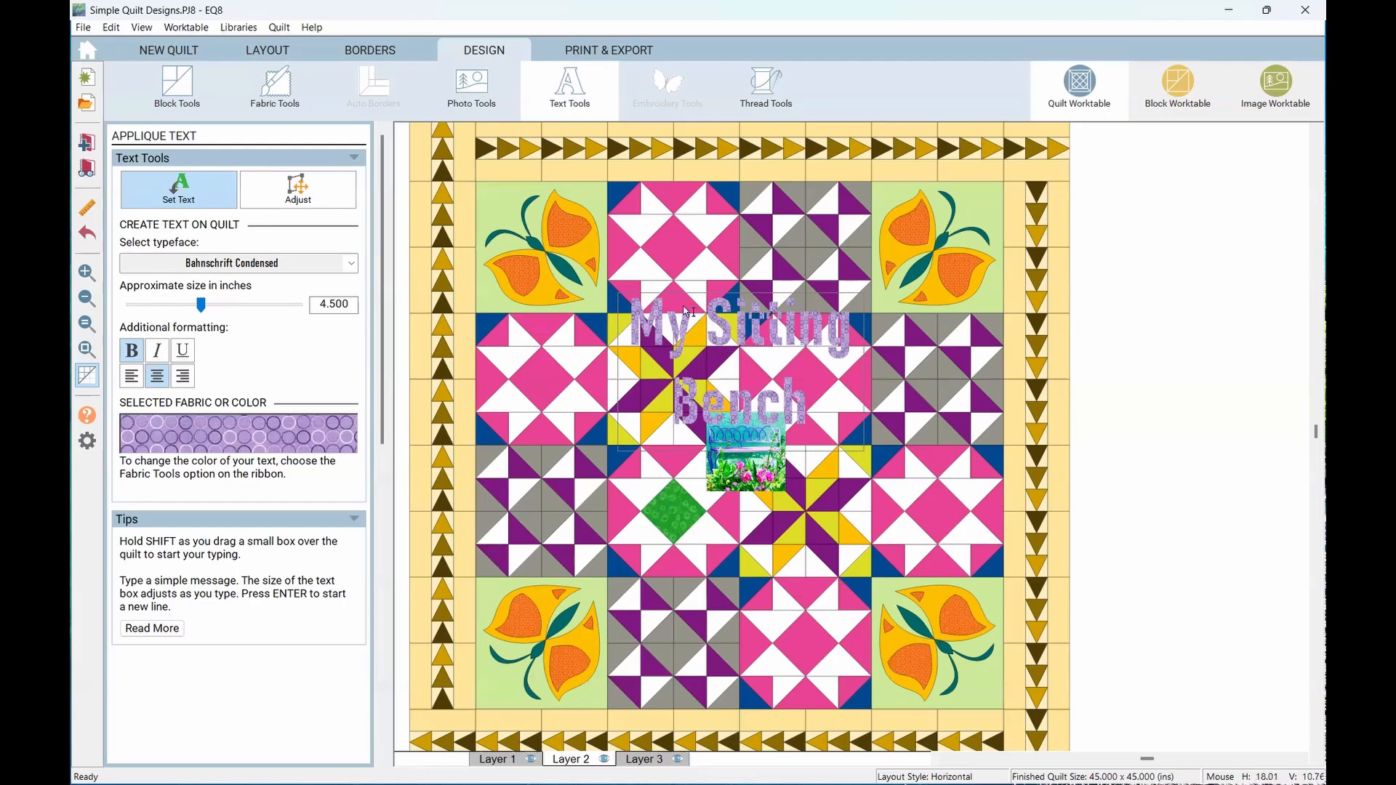
{"action": "left_click", "coordinate": [280, 93]}
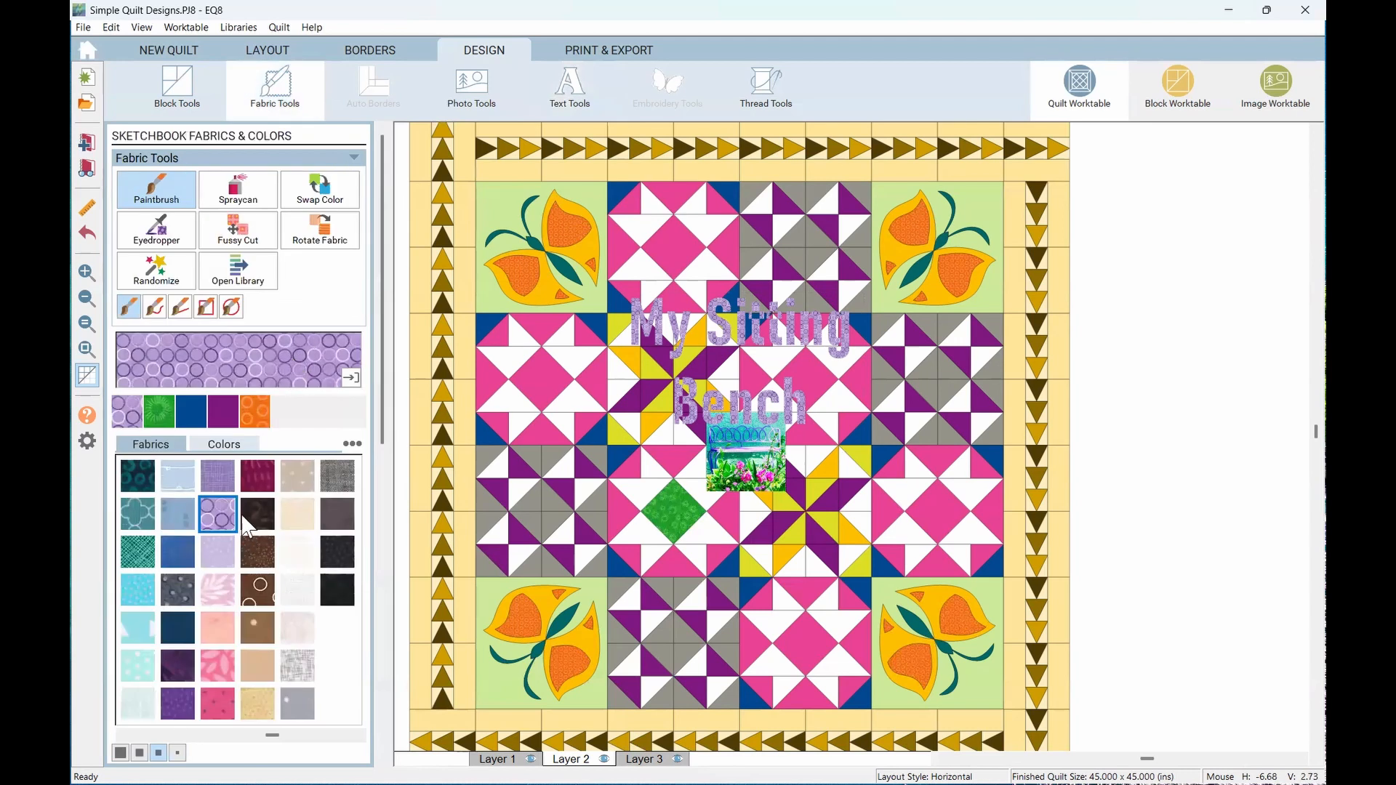
{"action": "left_click", "coordinate": [255, 519]}
{"action": "left_click", "coordinate": [800, 325]}
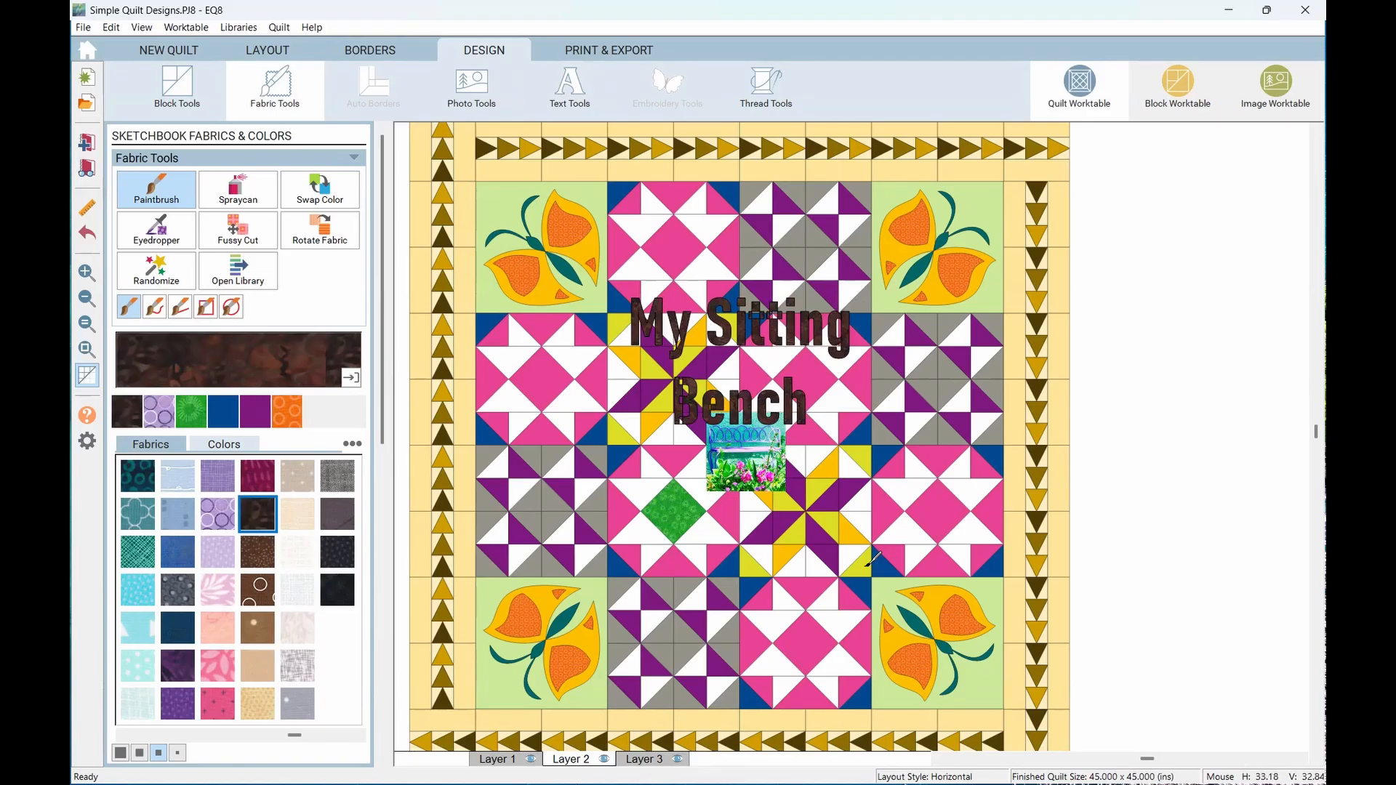
Preview the printable templates for the applique text at its size from the quilt, and close the print settings without printing
{"action": "left_click", "coordinate": [605, 53]}
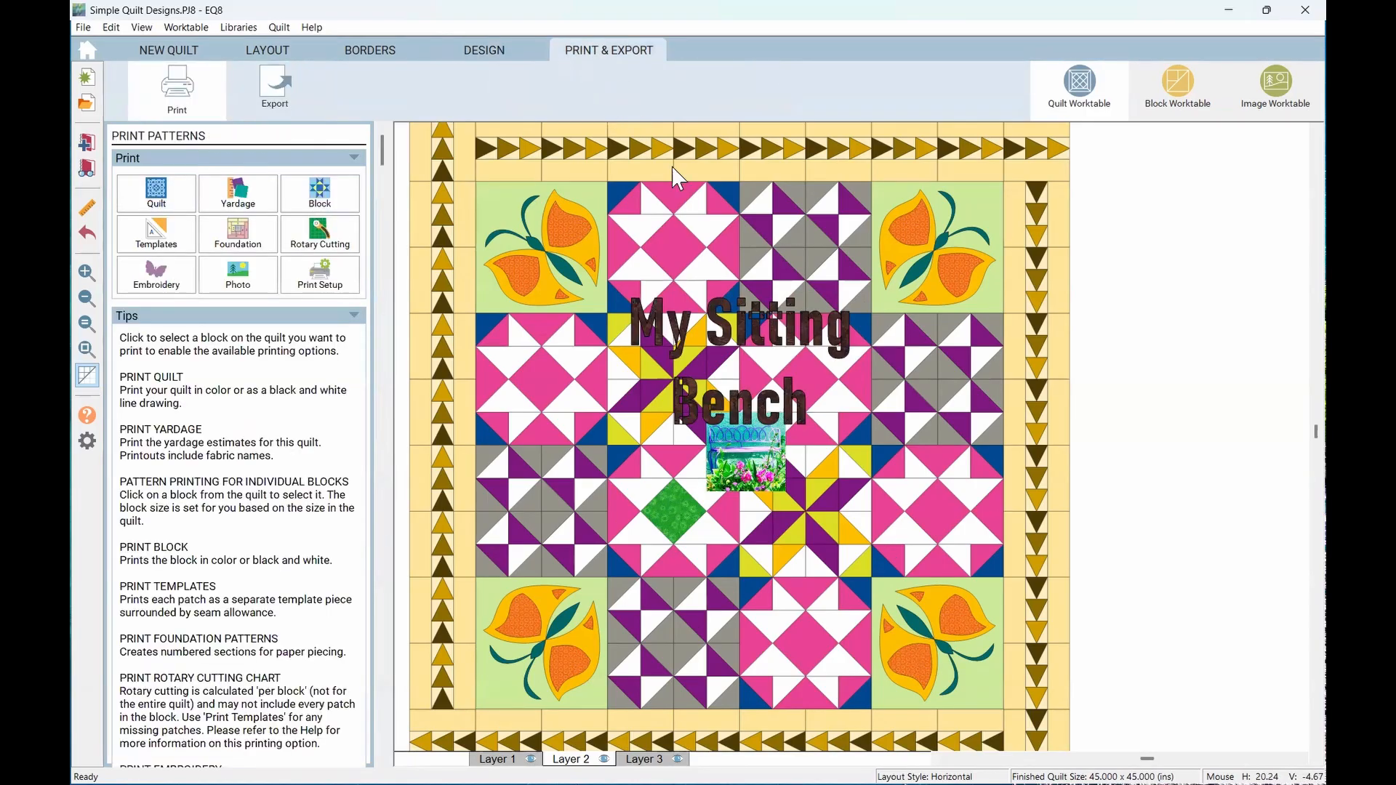
{"action": "left_click", "coordinate": [774, 340]}
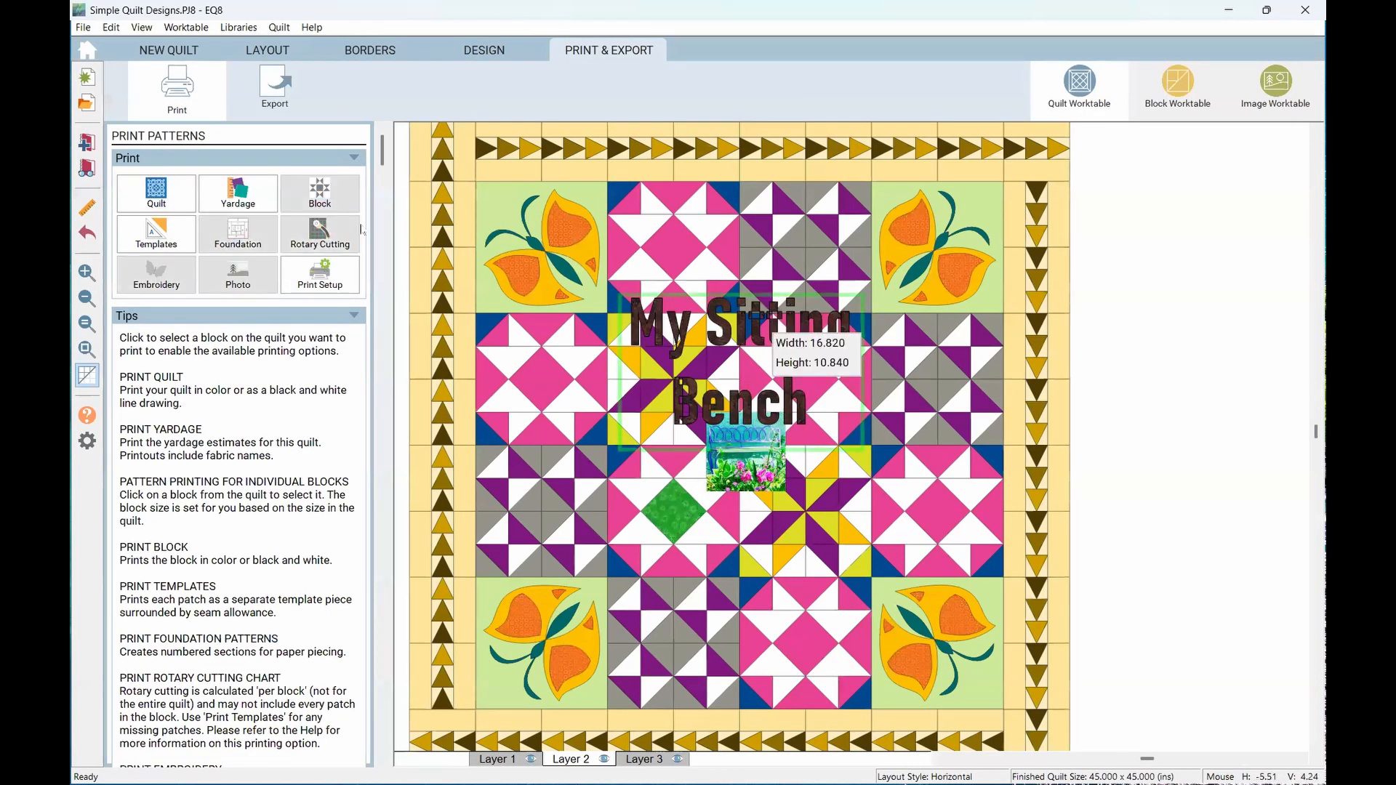
{"action": "left_click", "coordinate": [169, 238]}
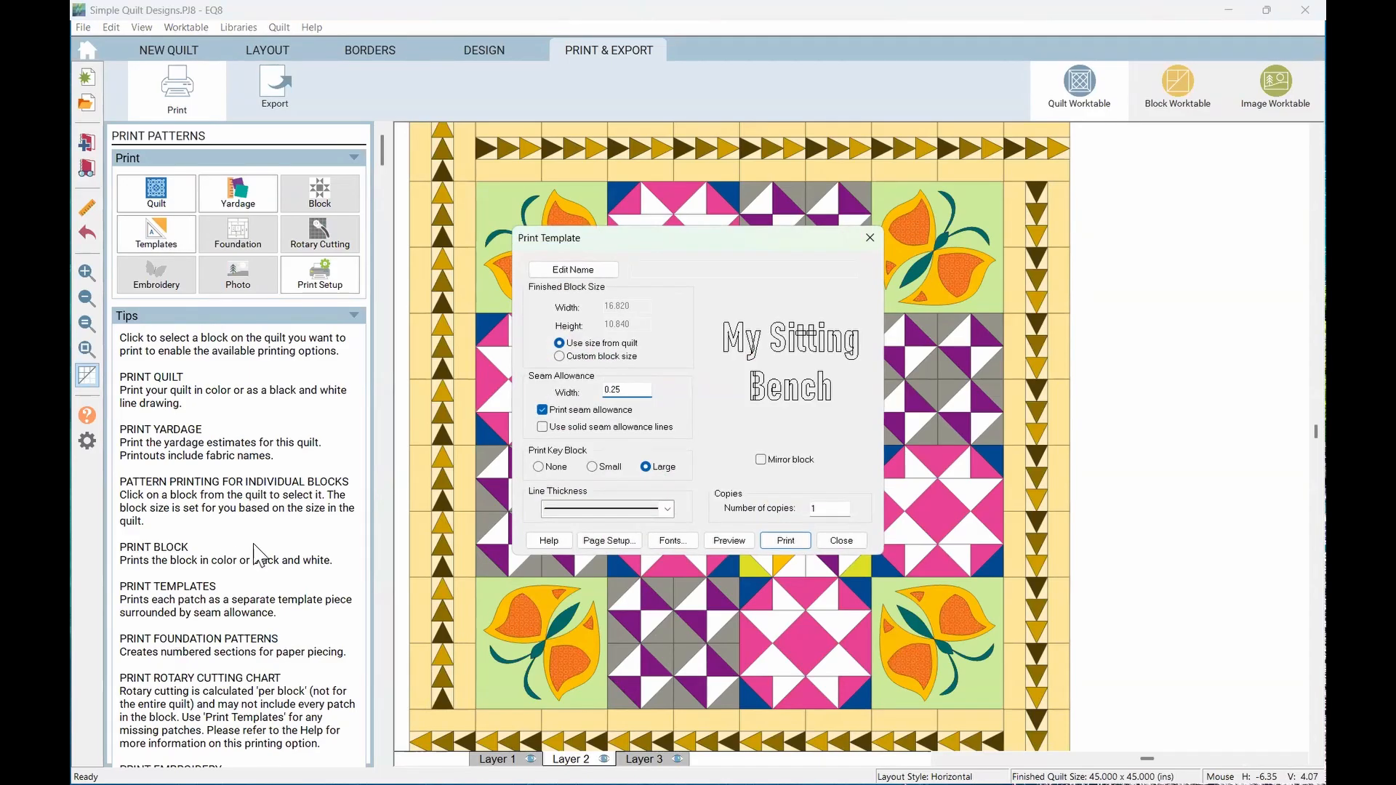
{"action": "left_click", "coordinate": [727, 541]}
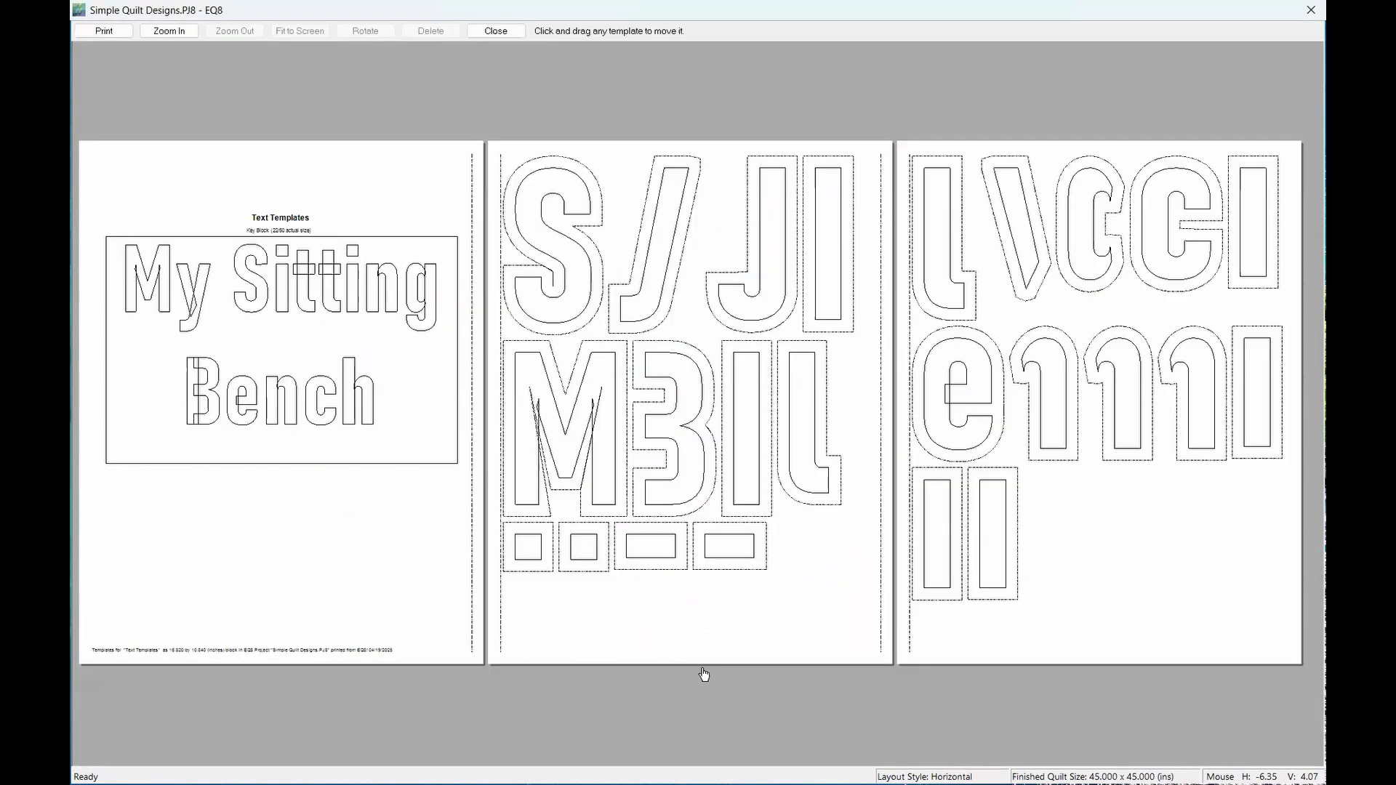
{"action": "left_click", "coordinate": [502, 31]}
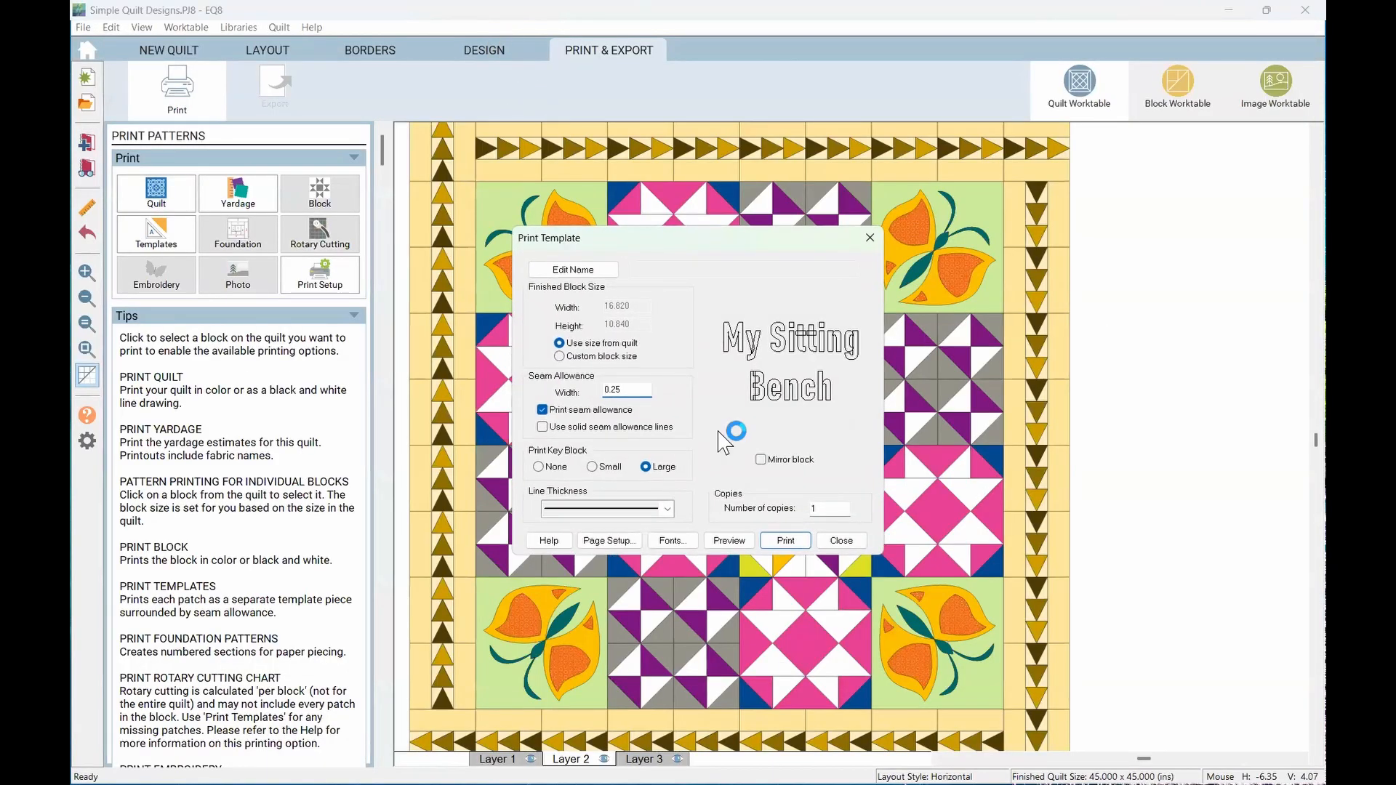
{"action": "left_click", "coordinate": [844, 542]}
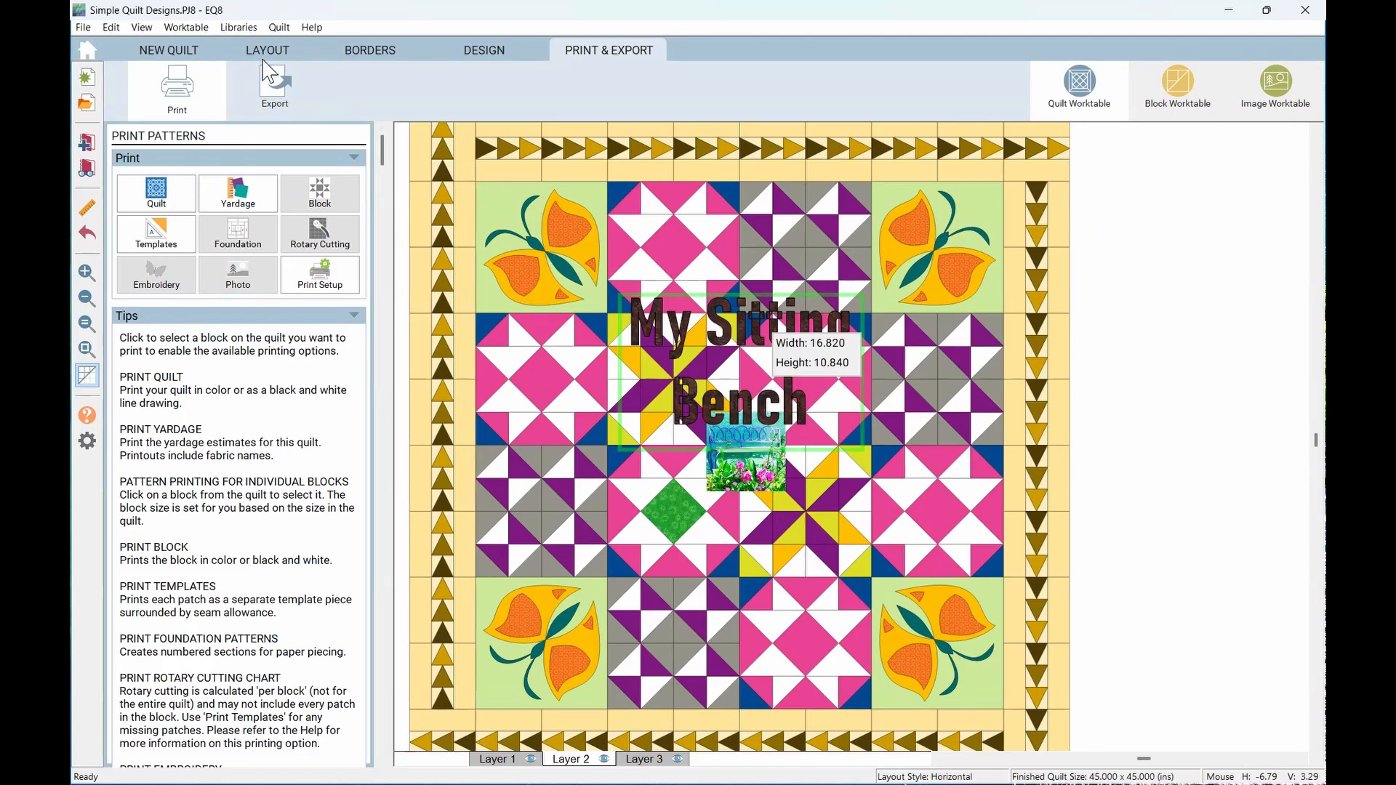
On Layer 3, add the Ballet 2 by Cactus Punch design from the Dance embroidery collection to the sketchbook
{"action": "left_click", "coordinate": [469, 54]}
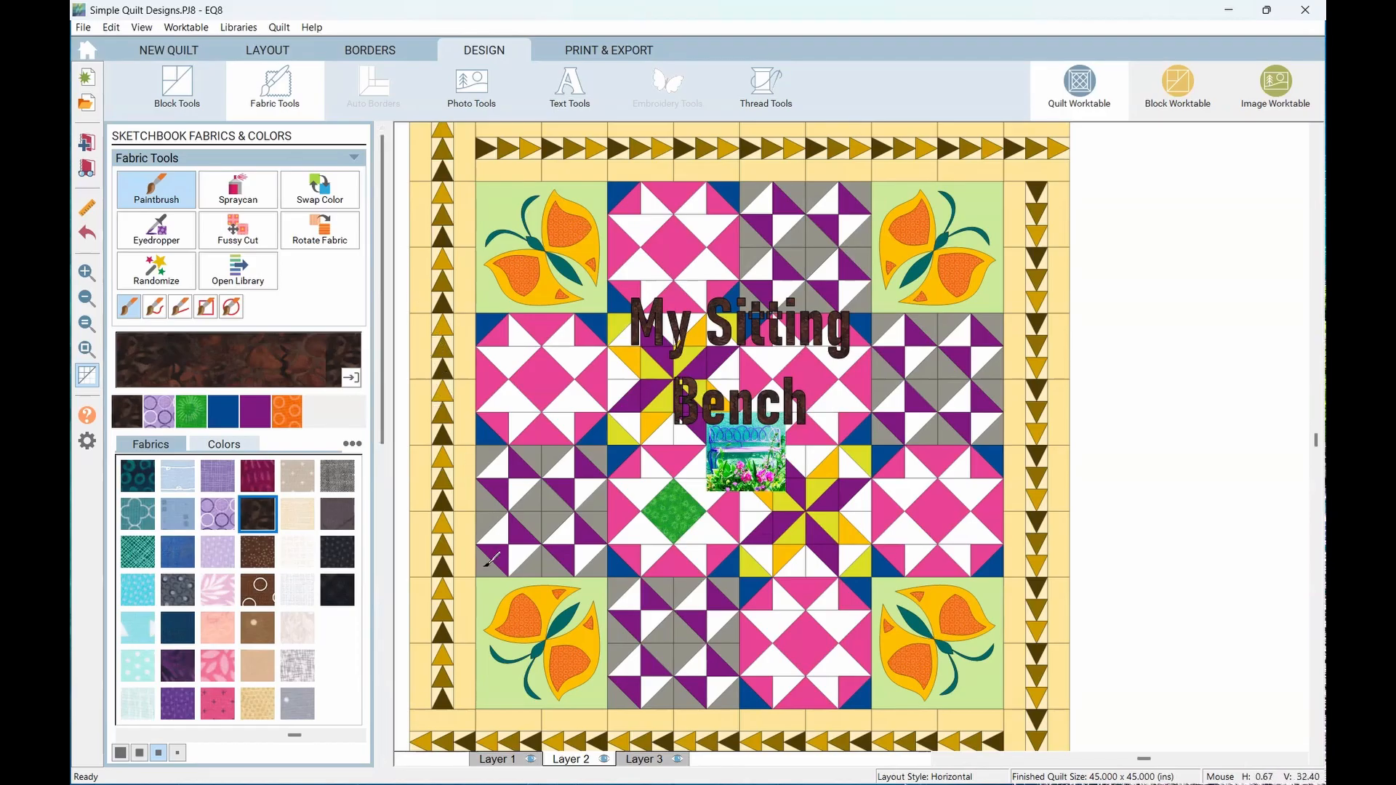
{"action": "left_click", "coordinate": [654, 758]}
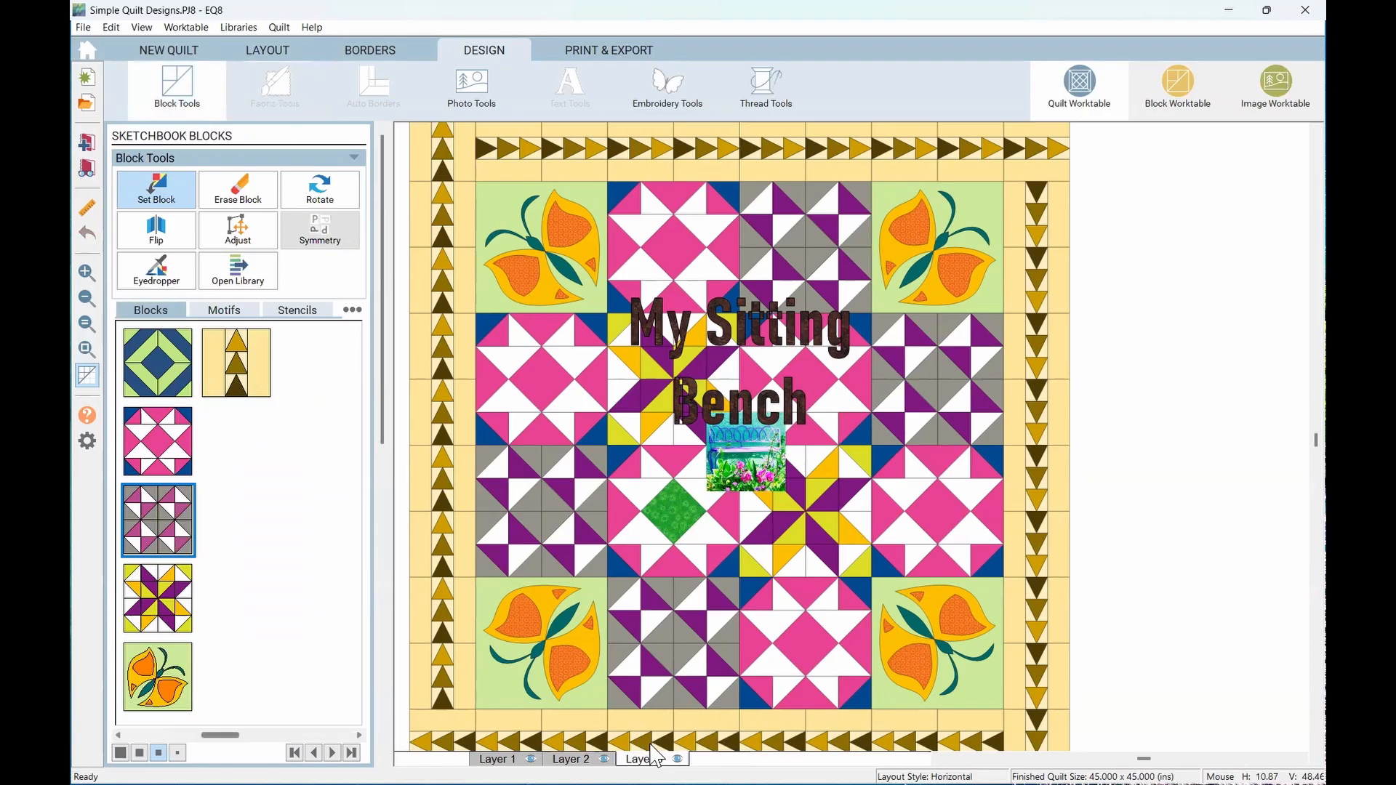
{"action": "left_click", "coordinate": [676, 93]}
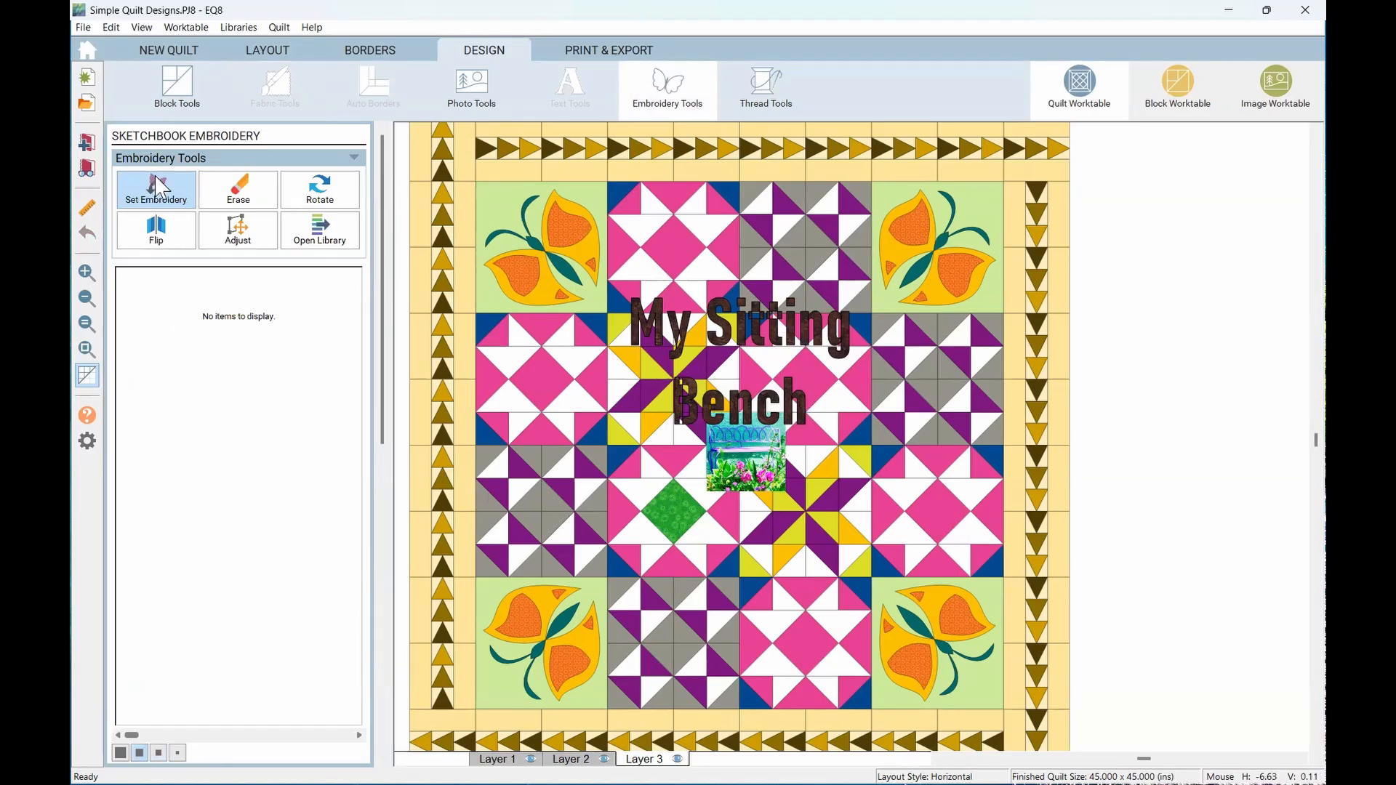
{"action": "left_click", "coordinate": [327, 242]}
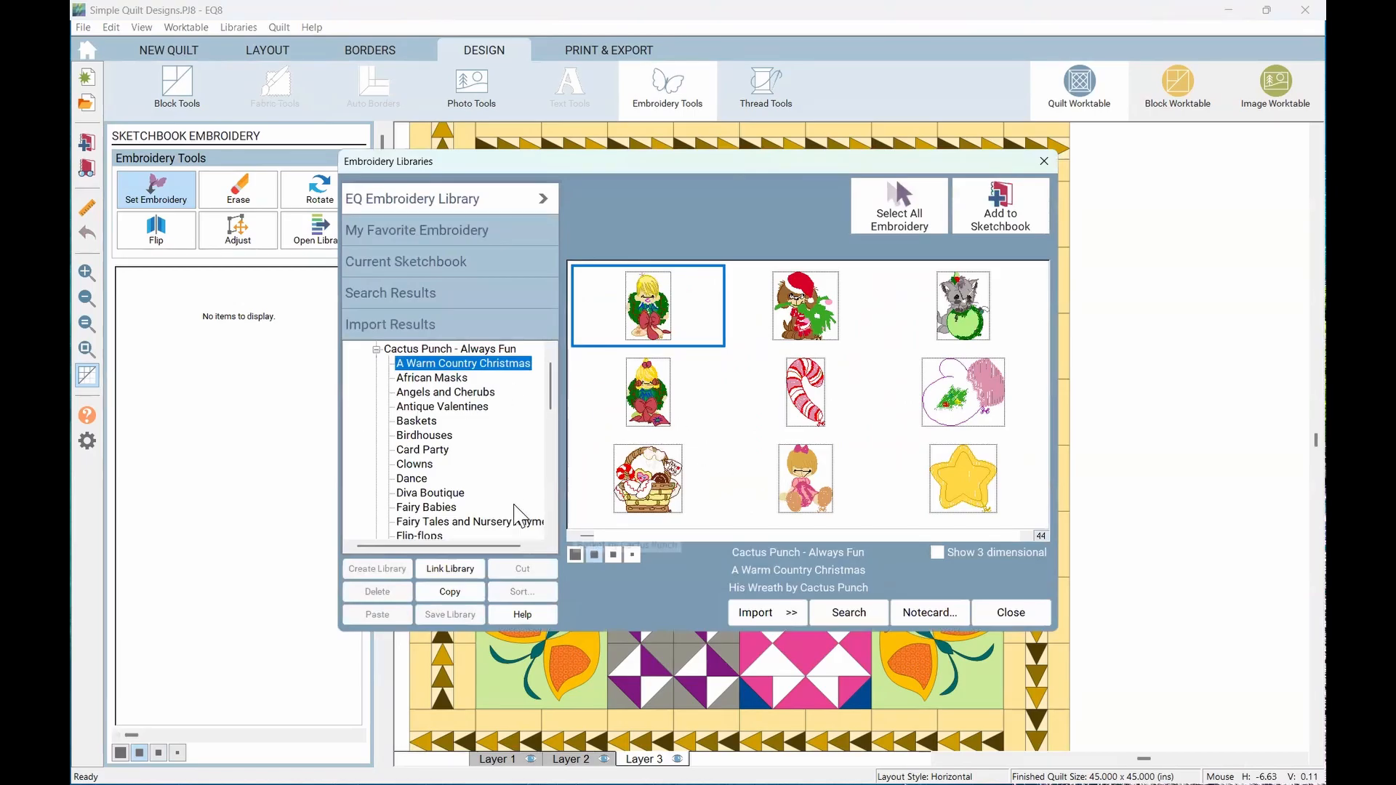
{"action": "left_click", "coordinate": [416, 478]}
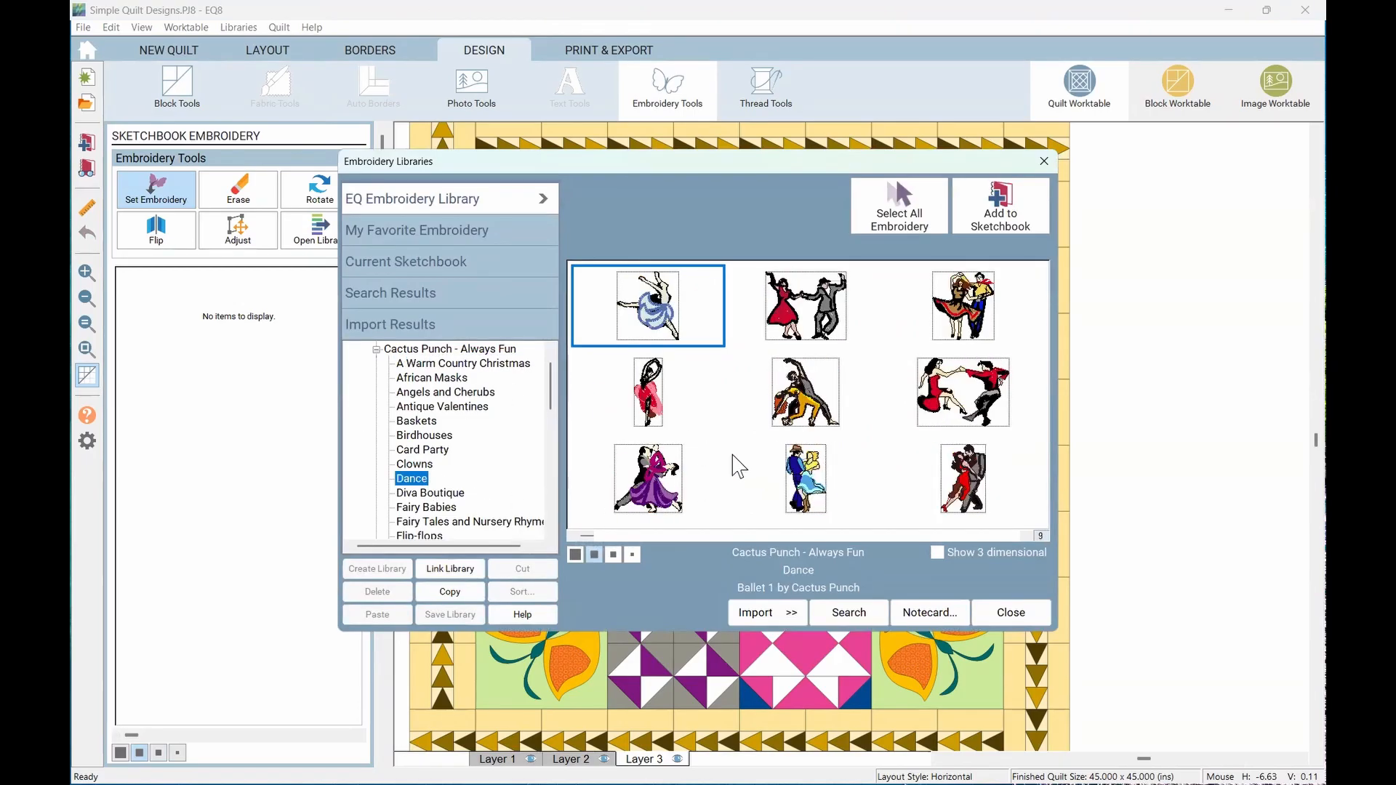
{"action": "left_click", "coordinate": [650, 397]}
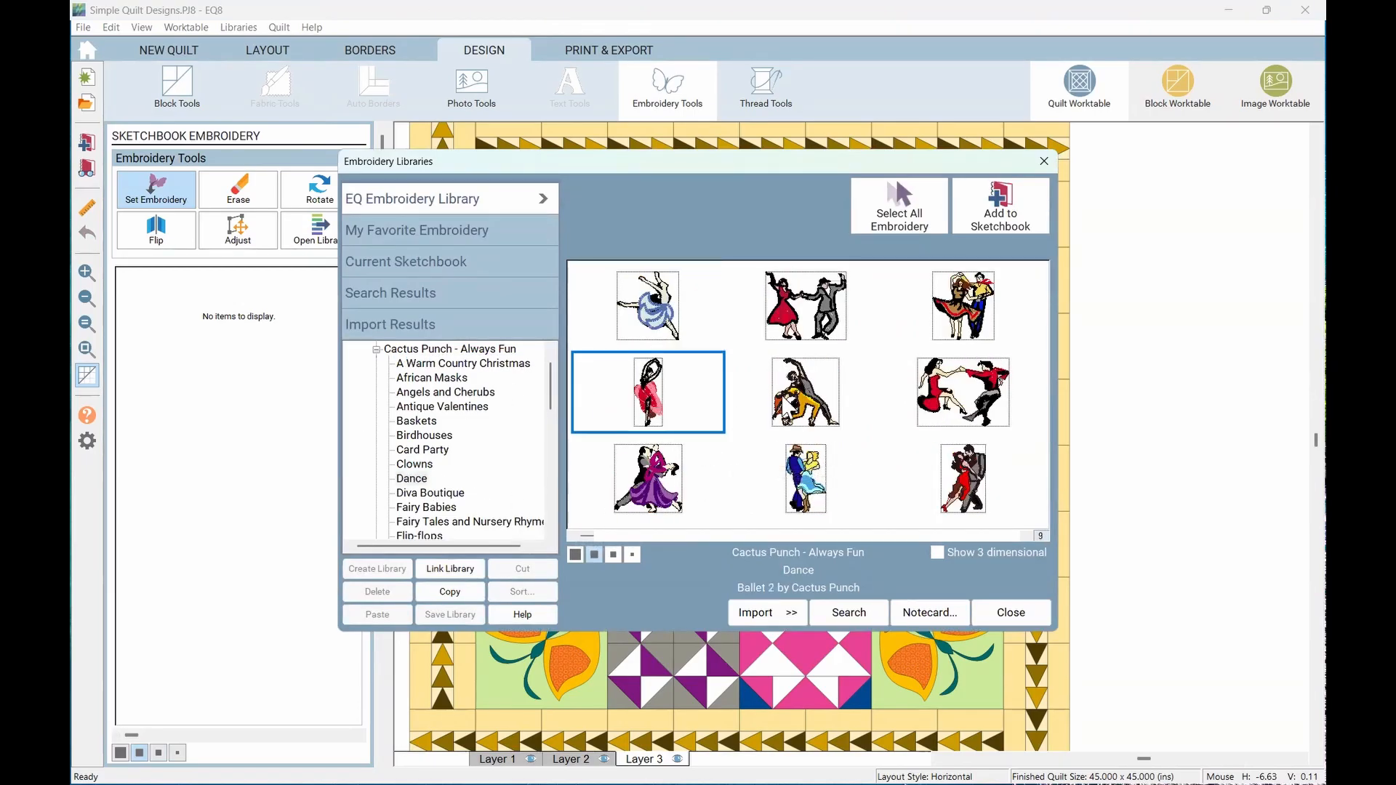
{"action": "left_click", "coordinate": [1010, 192]}
{"action": "left_click", "coordinate": [1009, 613]}
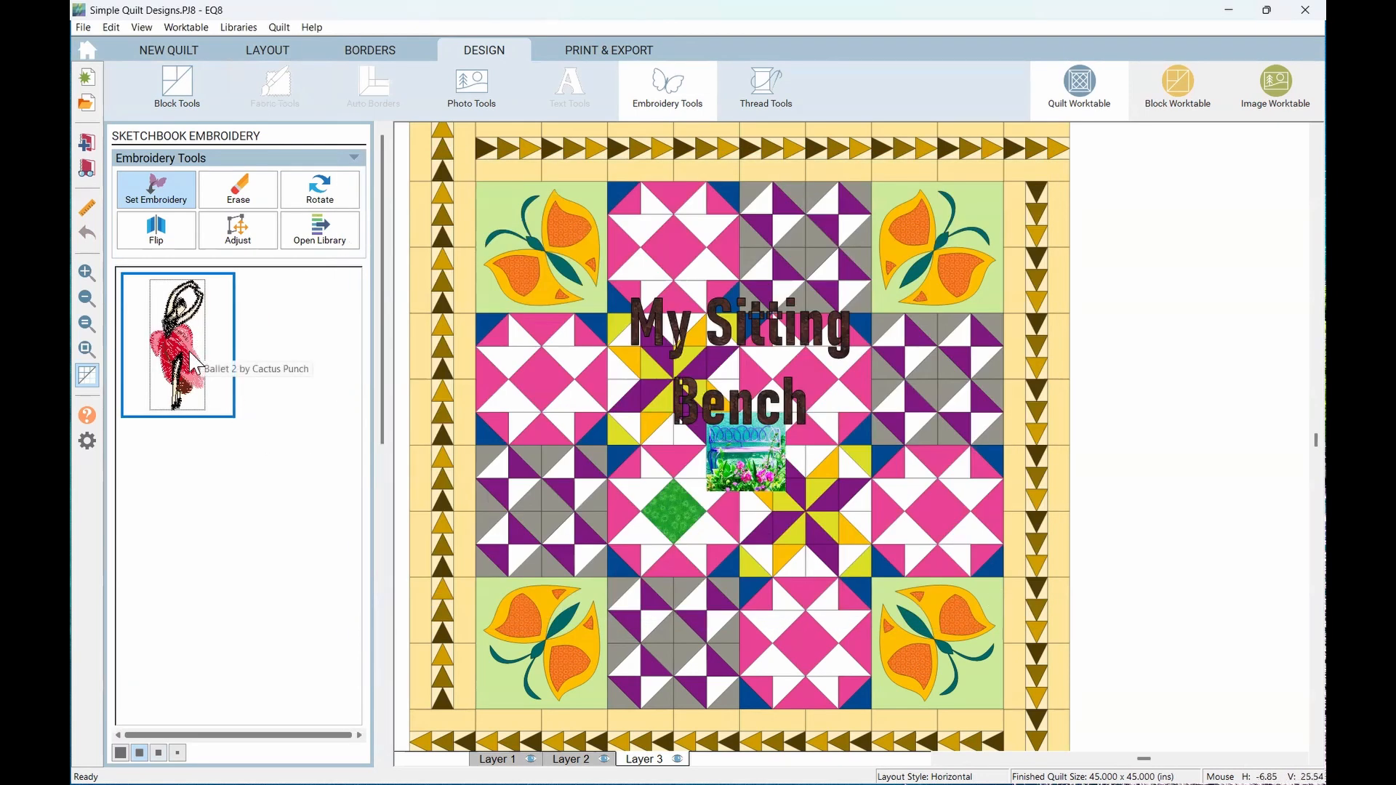
Place the ballet embroidery on the upper pink-and-white block and centre it there at X 13.000, Y 3.250
{"action": "mouse_move", "coordinate": [180, 358]}
{"action": "left_mouse_down"}
{"action": "mouse_move", "coordinate": [792, 476]}
{"action": "mouse_move", "coordinate": [928, 376]}
{"action": "mouse_move", "coordinate": [945, 280]}
{"action": "mouse_move", "coordinate": [600, 266]}
{"action": "mouse_move", "coordinate": [645, 214]}
{"action": "left_mouse_up"}
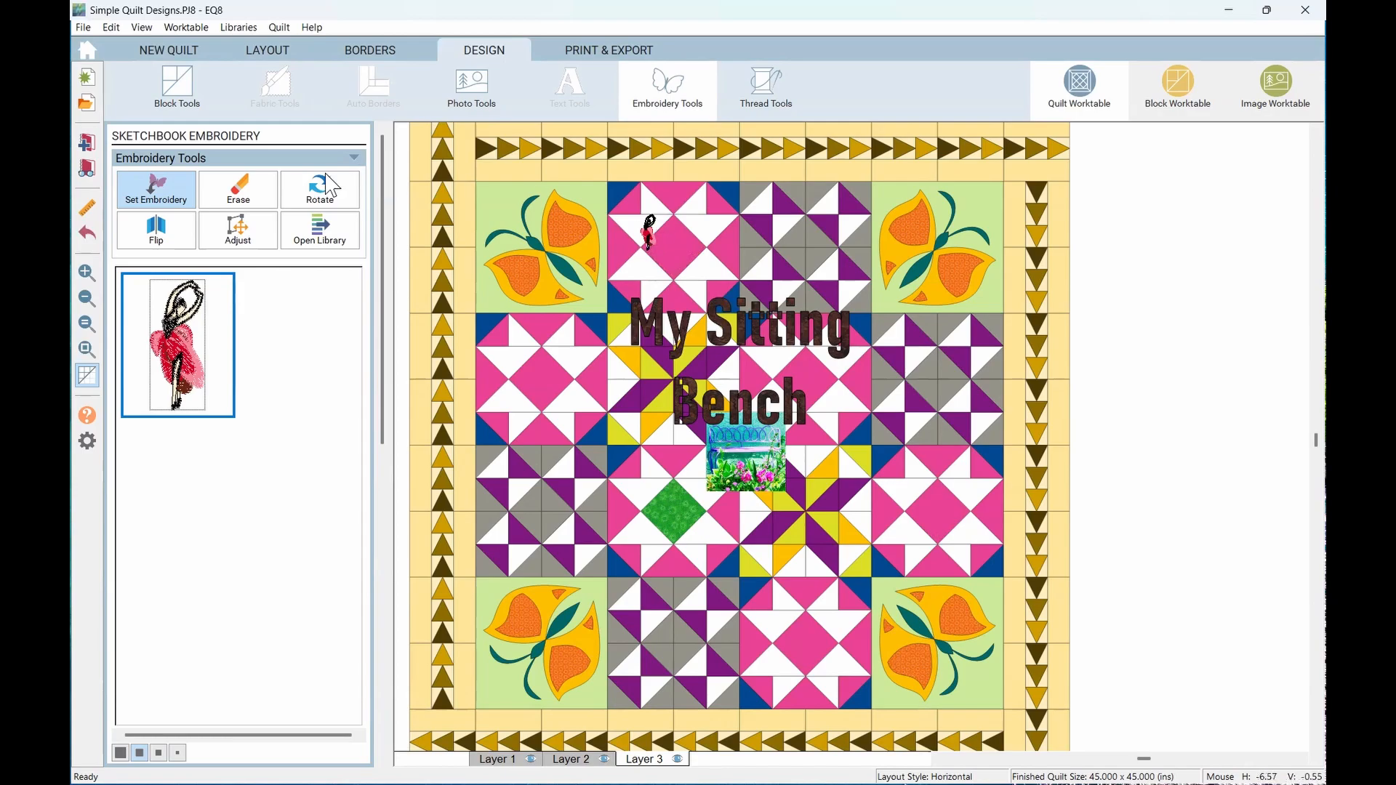
{"action": "left_click", "coordinate": [250, 233]}
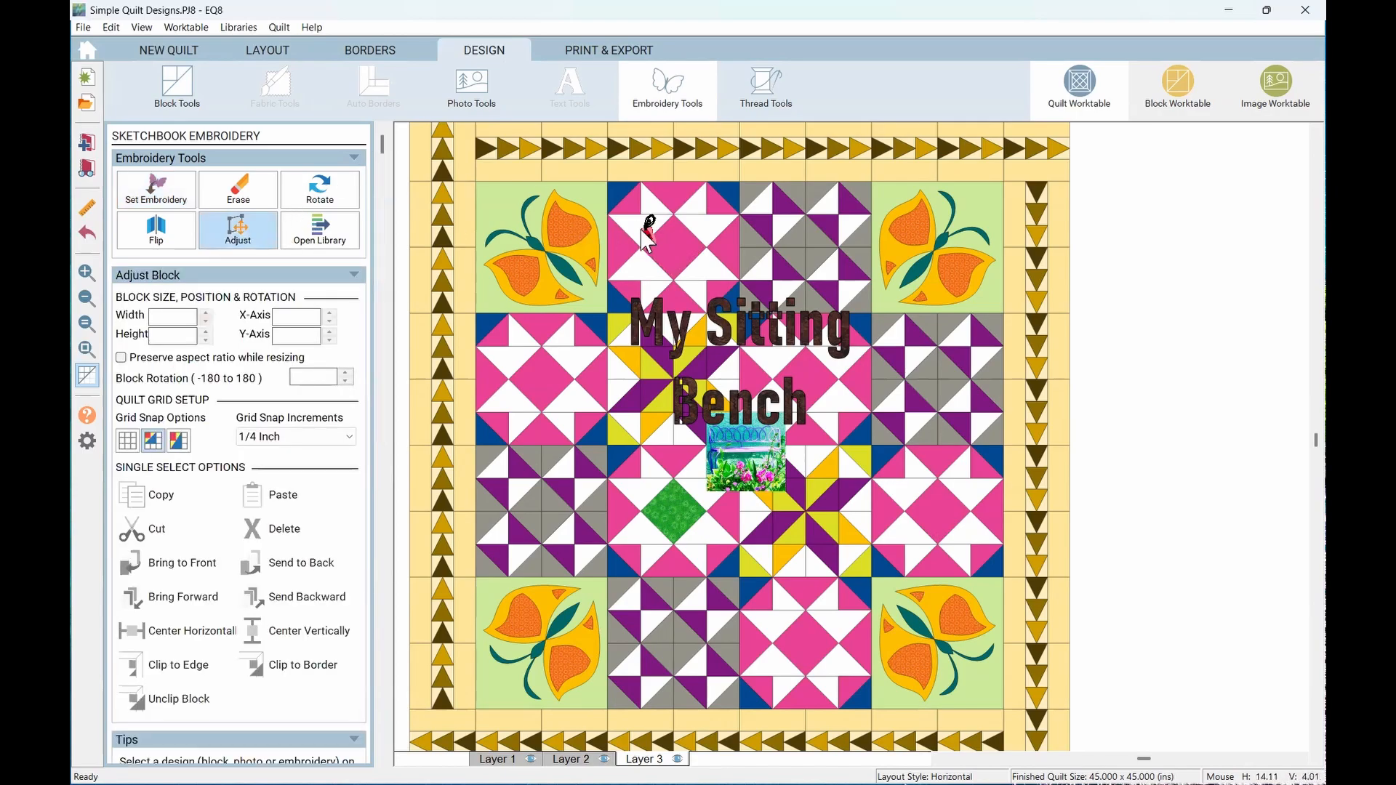
{"action": "scroll", "coordinate": [657, 232], "scroll_direction": "up", "scroll_amount": 5}
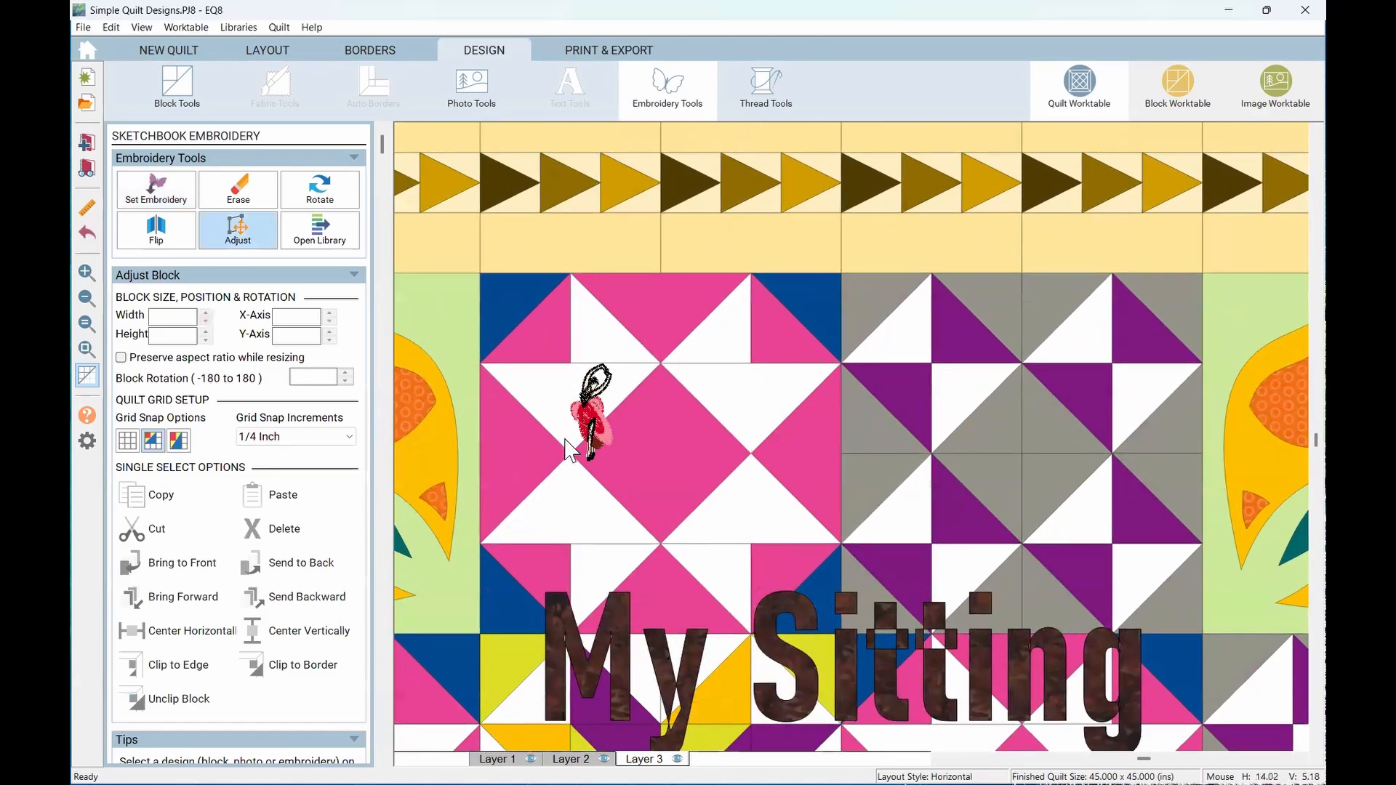
{"action": "scroll", "coordinate": [571, 451], "scroll_direction": "up", "scroll_amount": 1}
{"action": "left_click", "coordinate": [646, 354]}
{"action": "left_click_drag", "start_coordinate": [647, 356], "coordinate": [736, 406]}
{"action": "scroll", "coordinate": [649, 445], "scroll_direction": "down", "scroll_amount": 4}
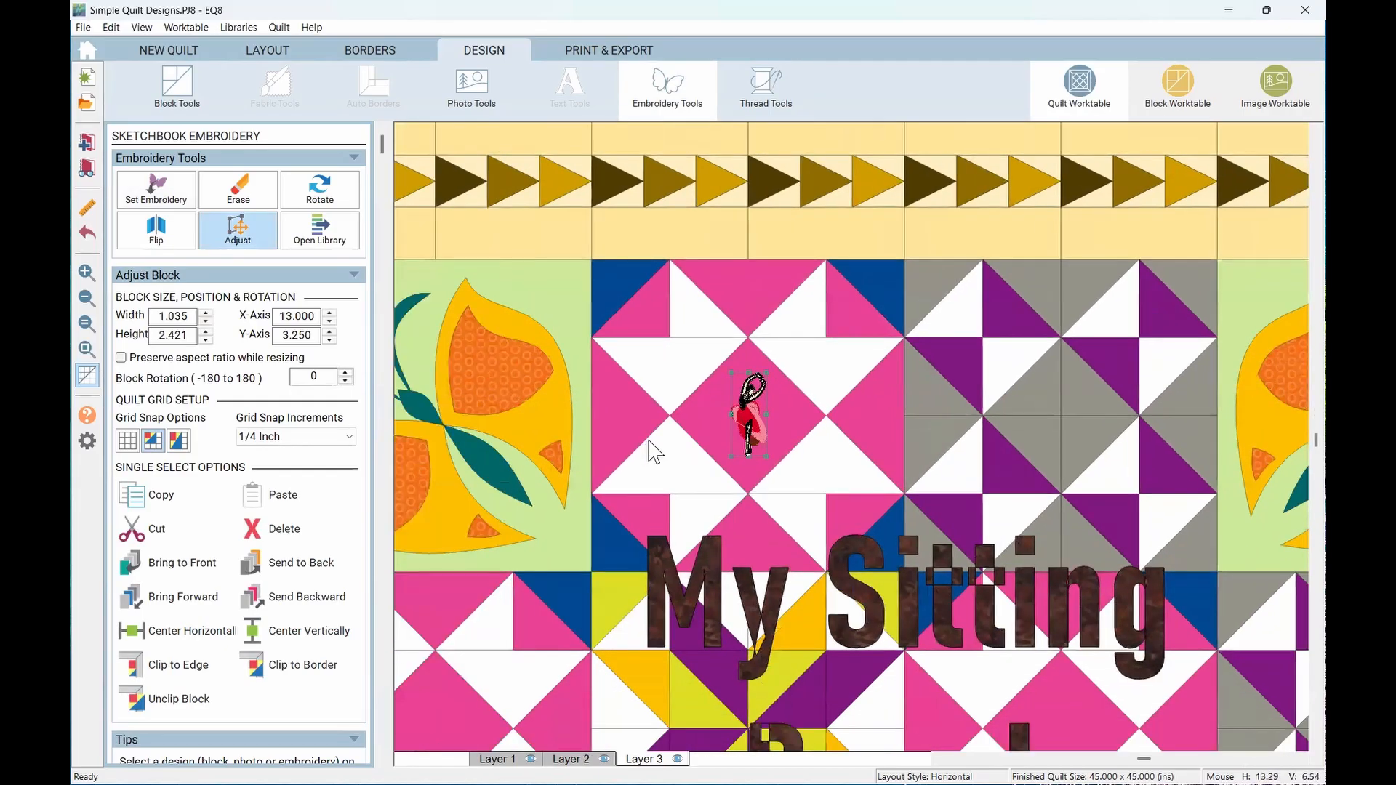
{"action": "scroll", "coordinate": [650, 434], "scroll_direction": "down", "scroll_amount": 4}
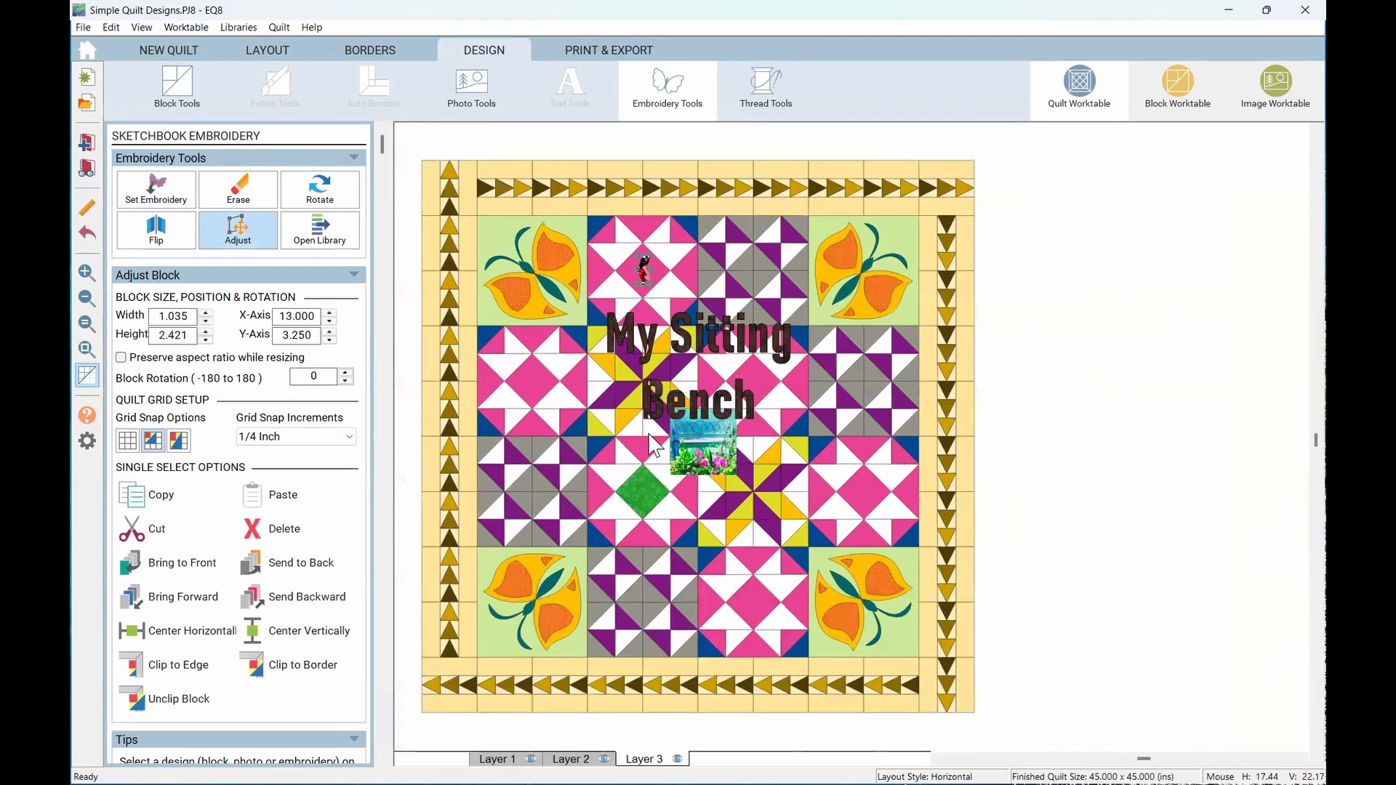
{"action": "scroll", "coordinate": [647, 434], "scroll_direction": "down", "scroll_amount": 3}
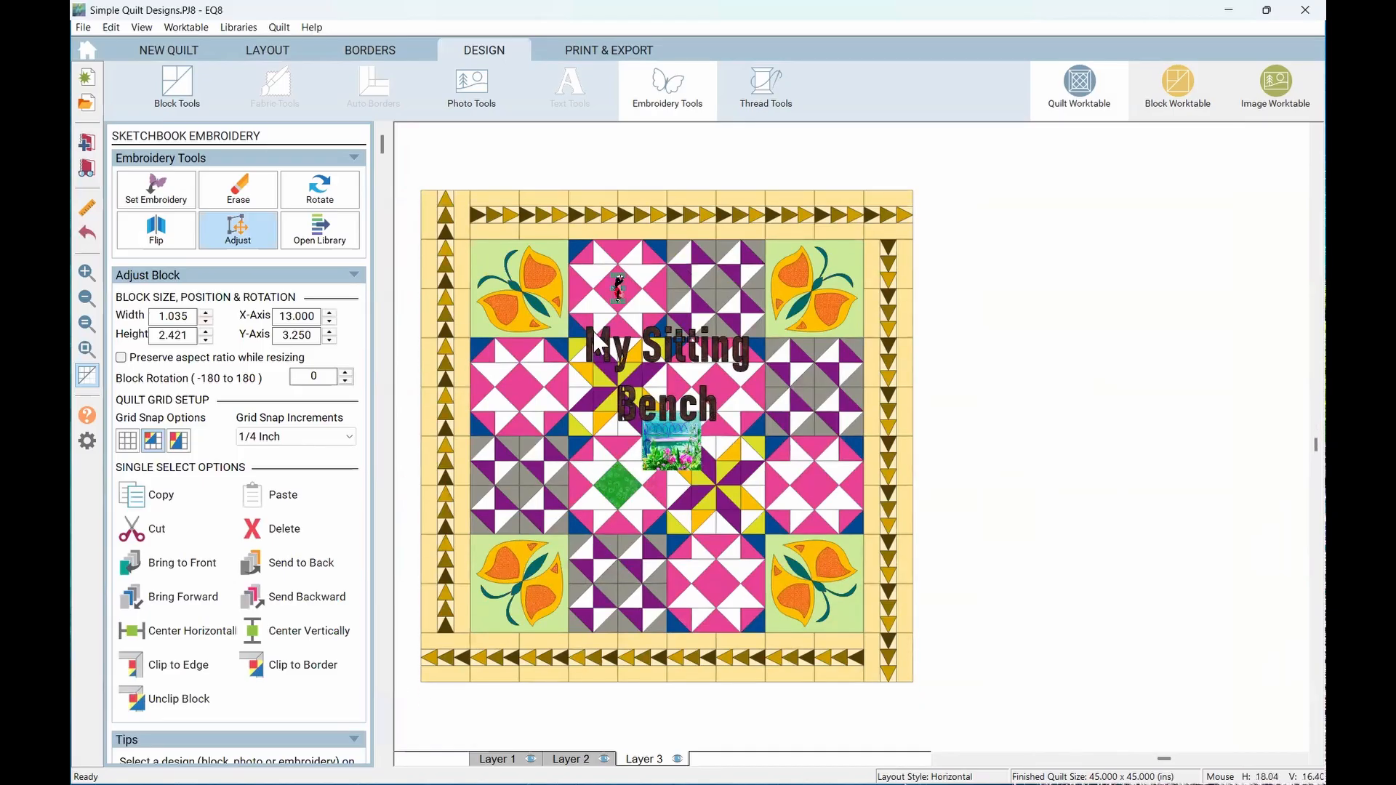
Place the crosshatch stencil on Layer 3 over the upper-left butterfly block, starting at the block's outer corner
{"action": "left_click", "coordinate": [755, 85]}
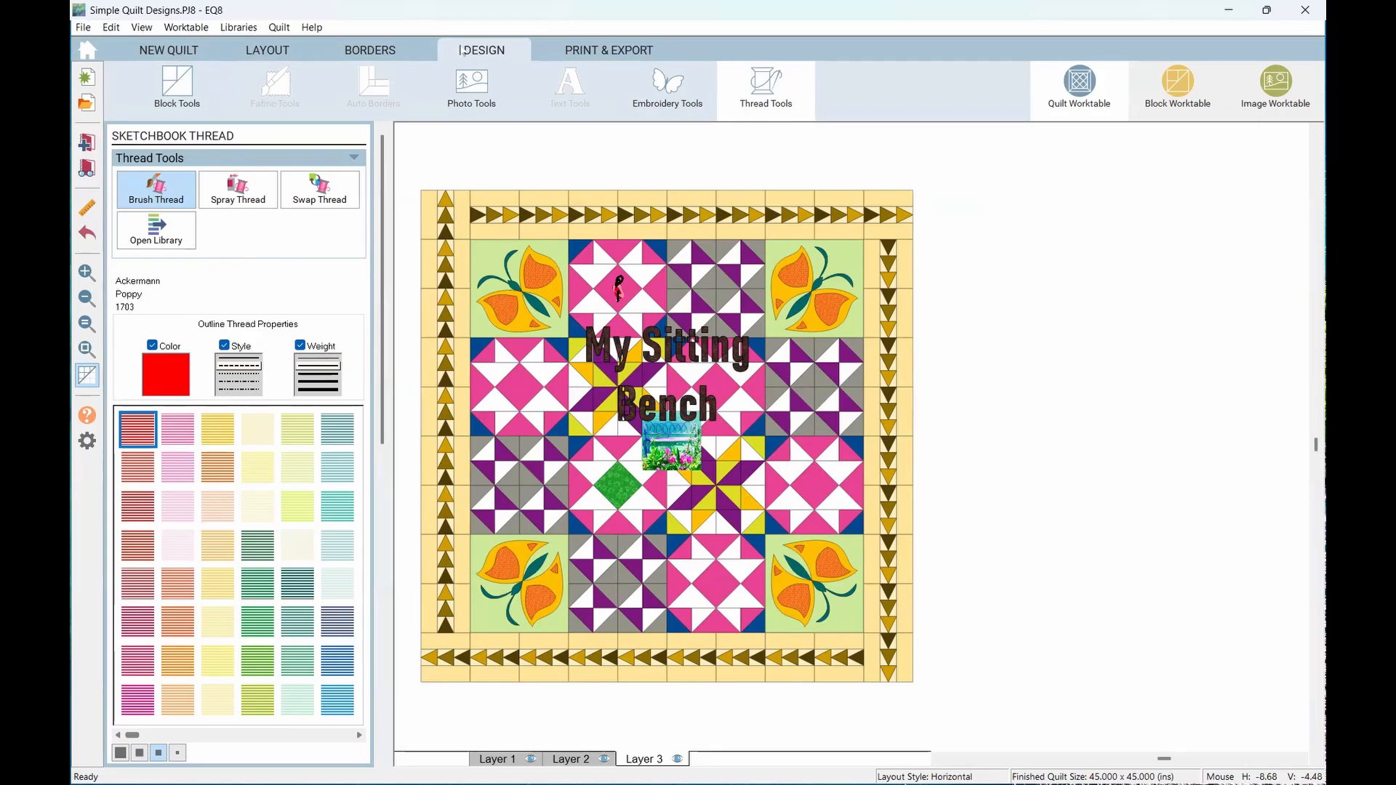
{"action": "left_click", "coordinate": [178, 109]}
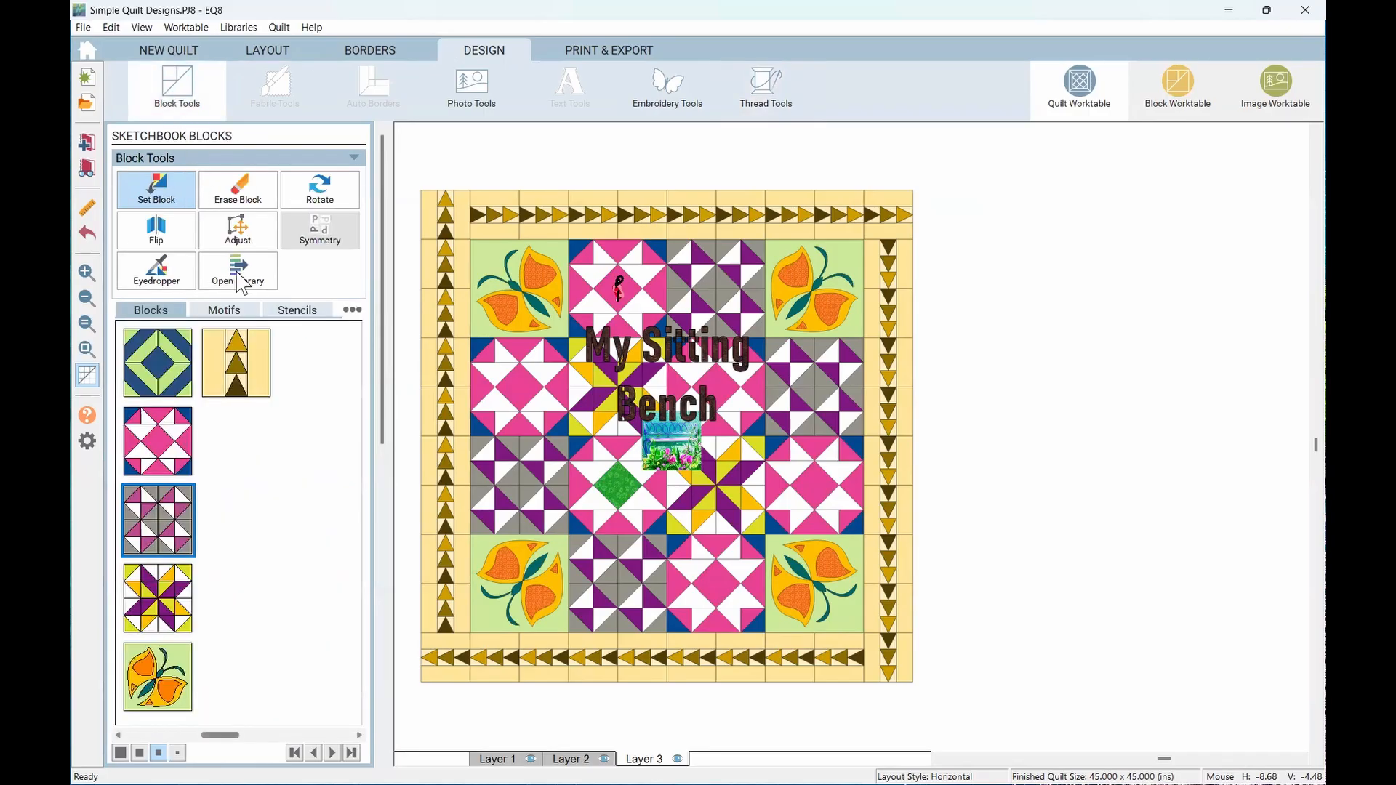
{"action": "left_click", "coordinate": [301, 315]}
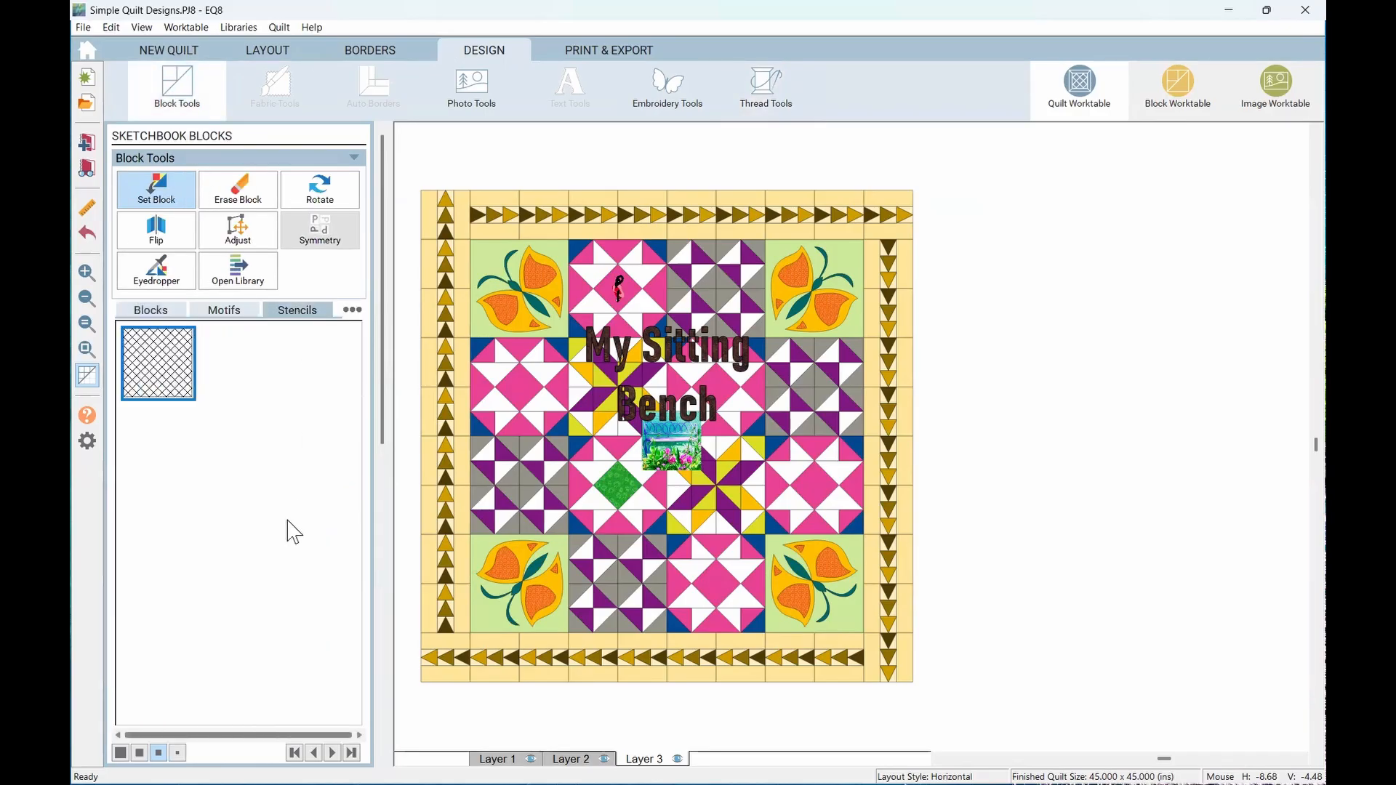
{"action": "mouse_move", "coordinate": [162, 375]}
{"action": "left_mouse_down"}
{"action": "mouse_move", "coordinate": [189, 384]}
{"action": "mouse_move", "coordinate": [483, 341]}
{"action": "mouse_move", "coordinate": [486, 259]}
{"action": "mouse_move", "coordinate": [469, 238]}
{"action": "left_mouse_up"}
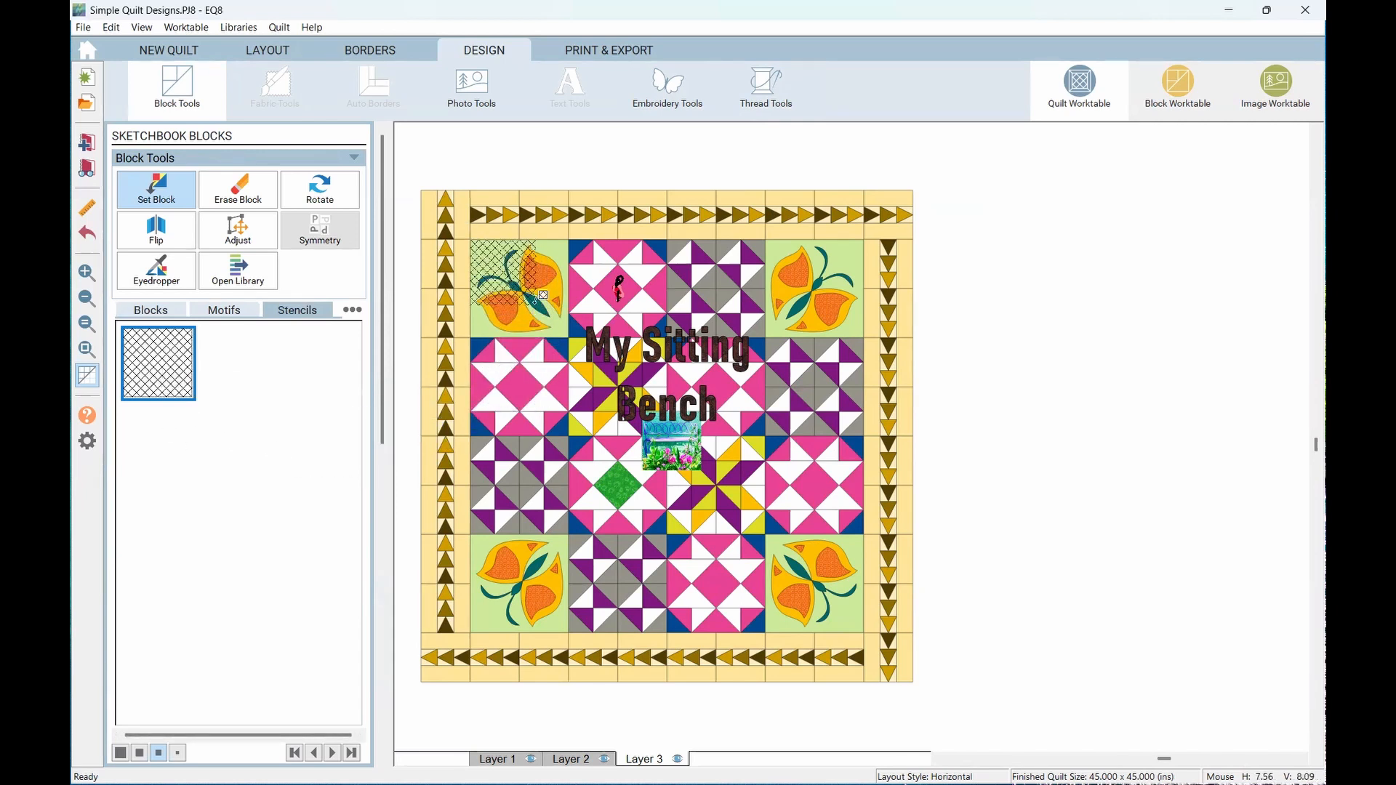
Stretch the crosshatch stencil over the whole quilt centre inside the borders, with width and height set to 36.000, and inspect its coverage
{"action": "left_click", "coordinate": [240, 236]}
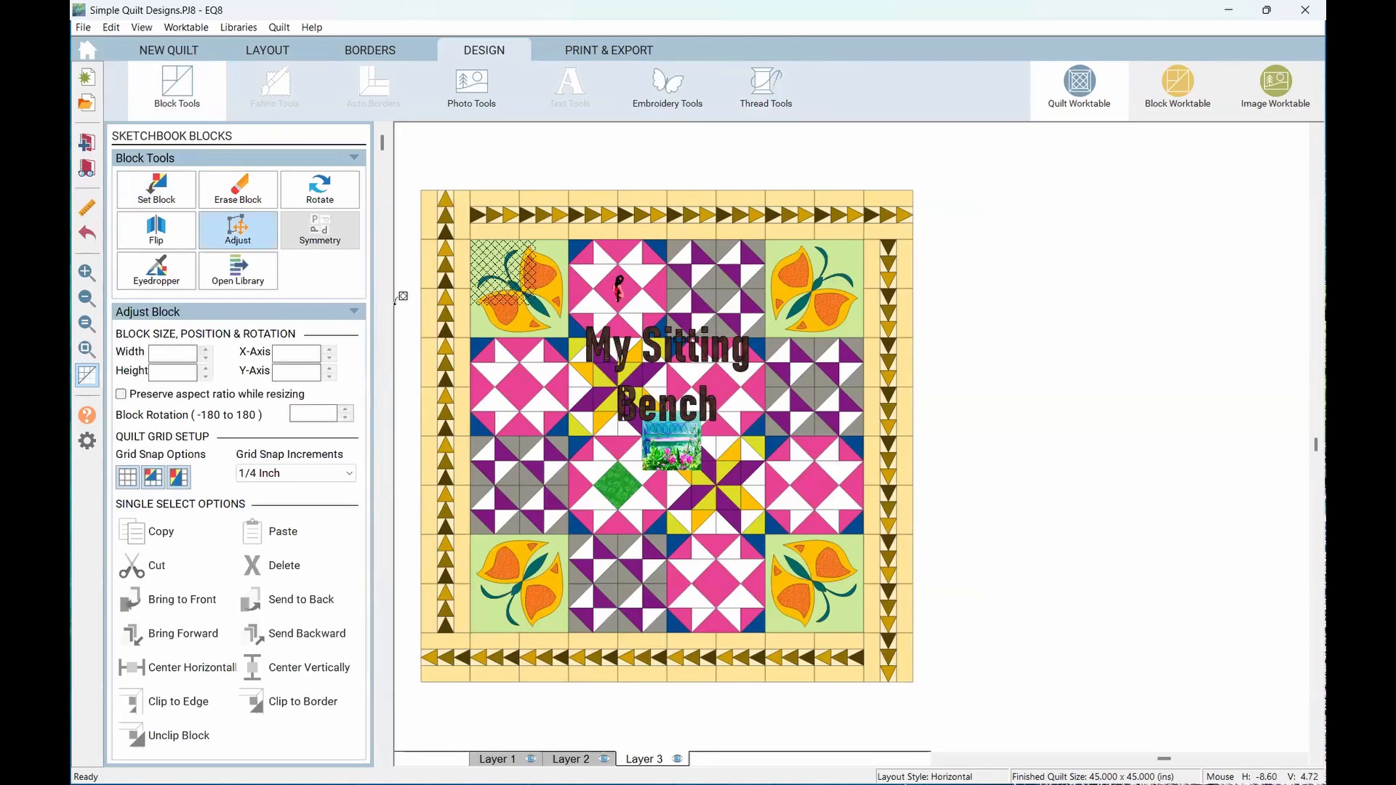
{"action": "left_click", "coordinate": [522, 290]}
{"action": "left_click_drag", "start_coordinate": [538, 304], "coordinate": [863, 632]}
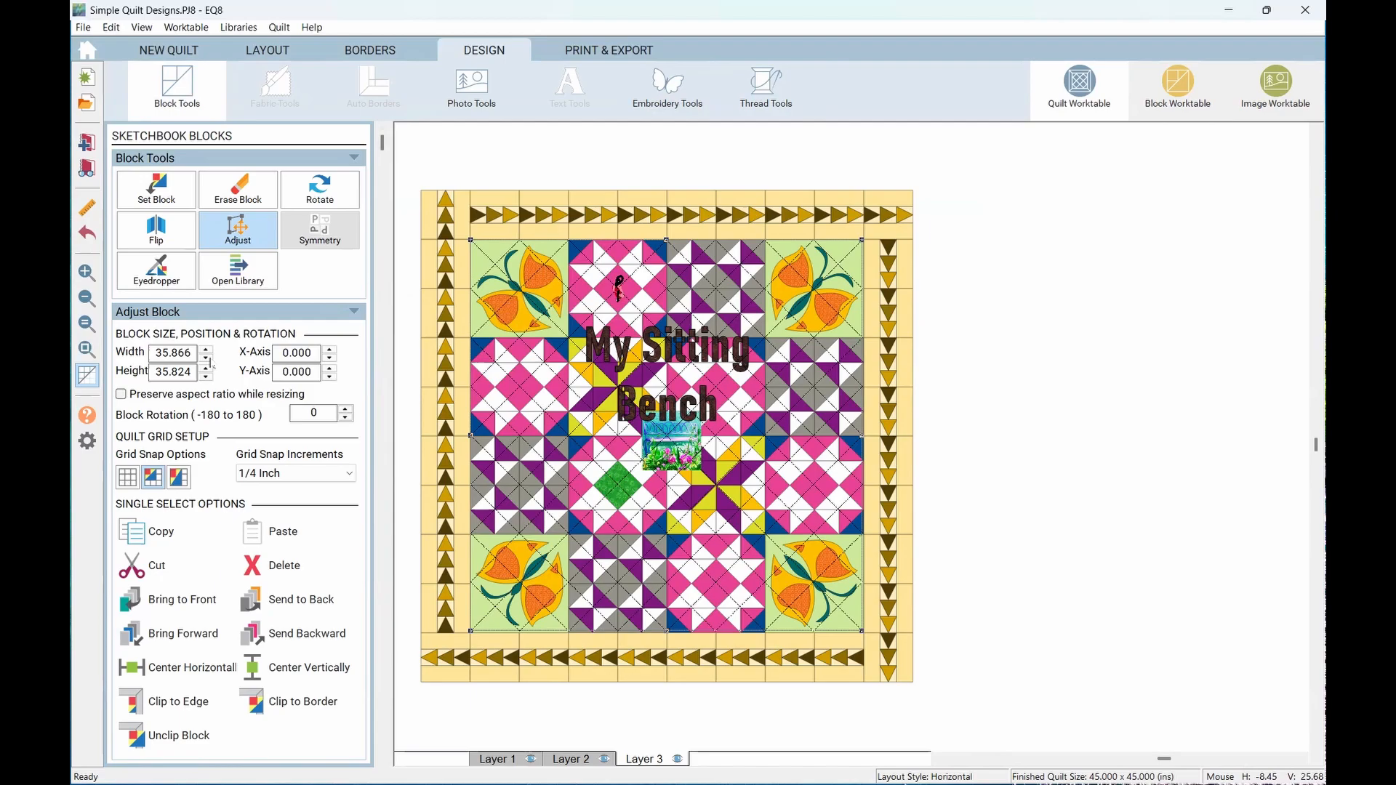
{"action": "left_click", "coordinate": [206, 349]}
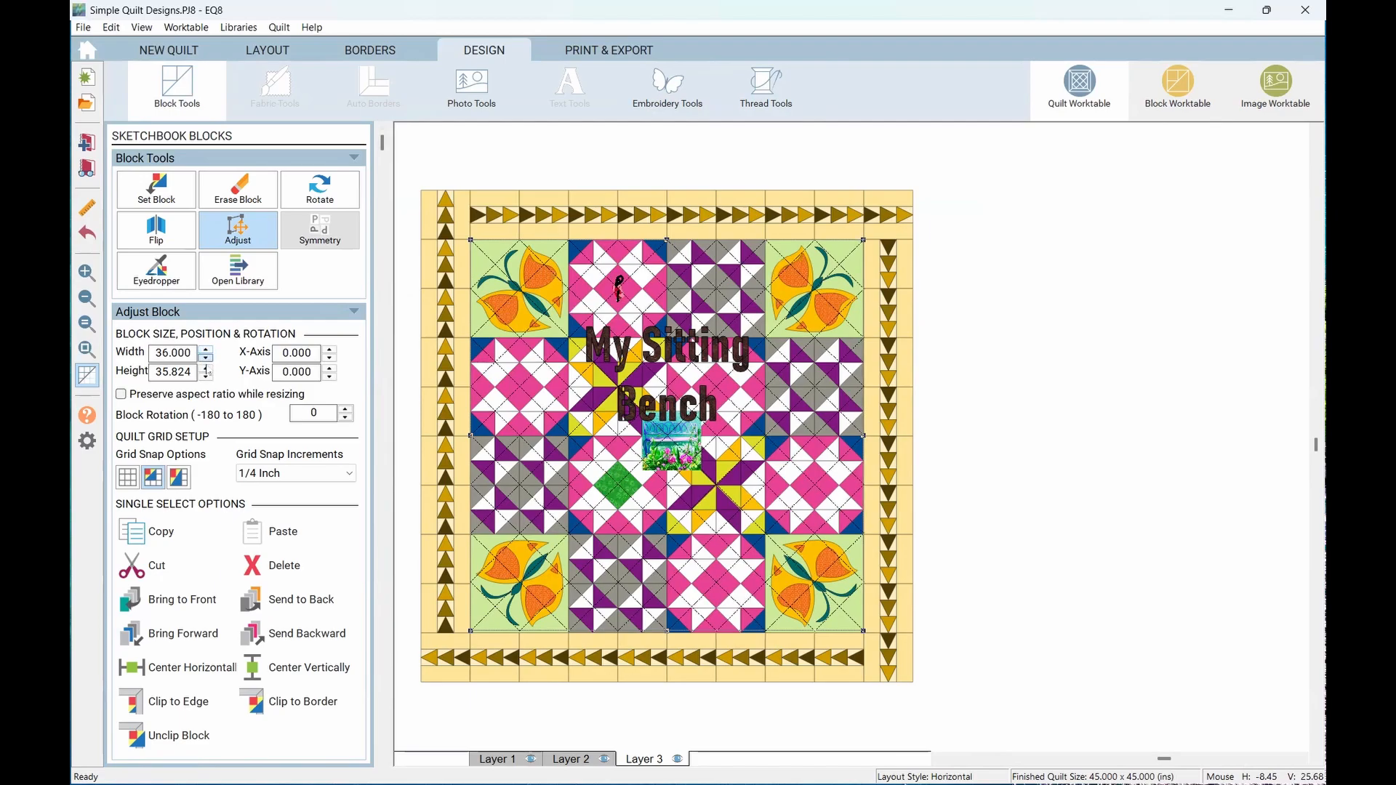
{"action": "left_click", "coordinate": [205, 367]}
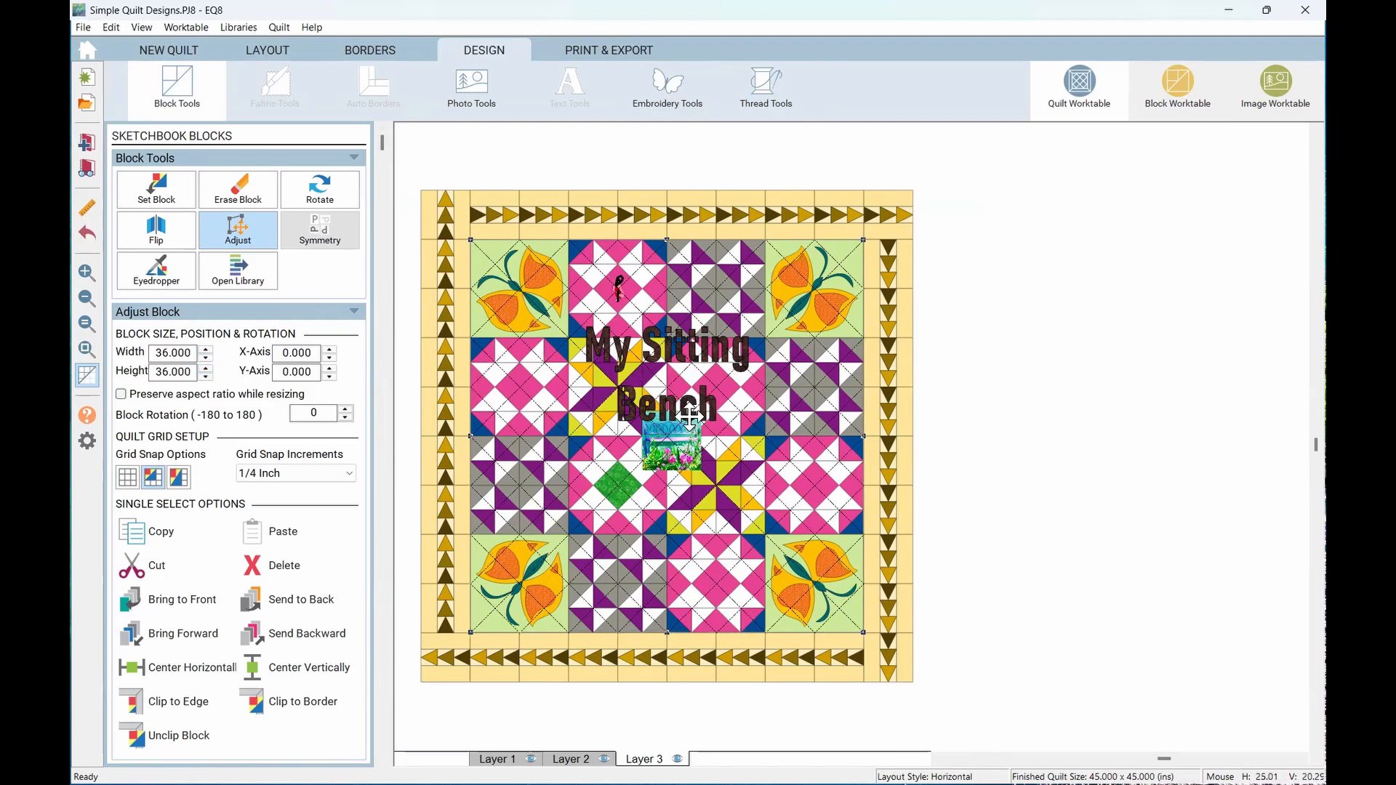
{"action": "scroll", "coordinate": [800, 349], "scroll_direction": "up", "scroll_amount": 2}
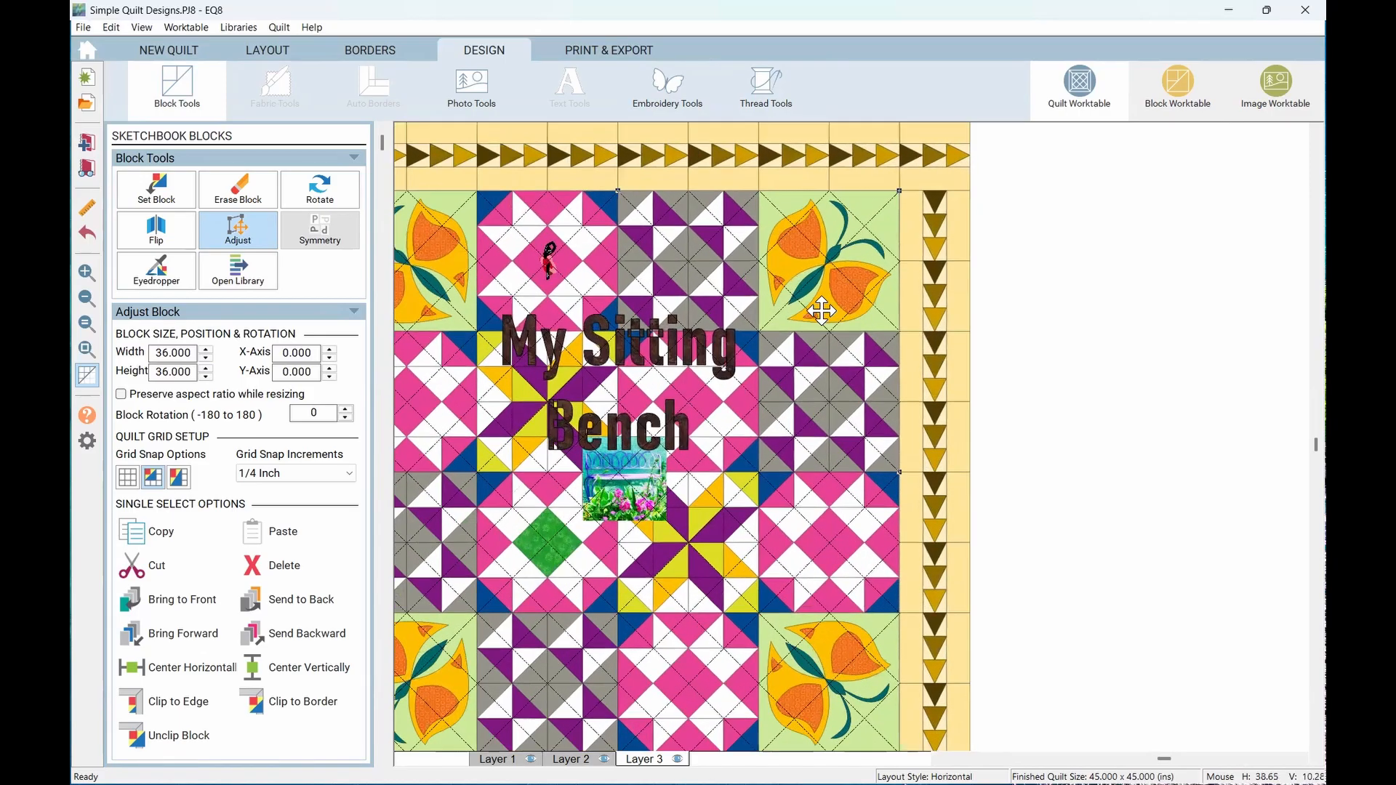
{"action": "scroll", "coordinate": [822, 310], "scroll_direction": "up", "scroll_amount": 4}
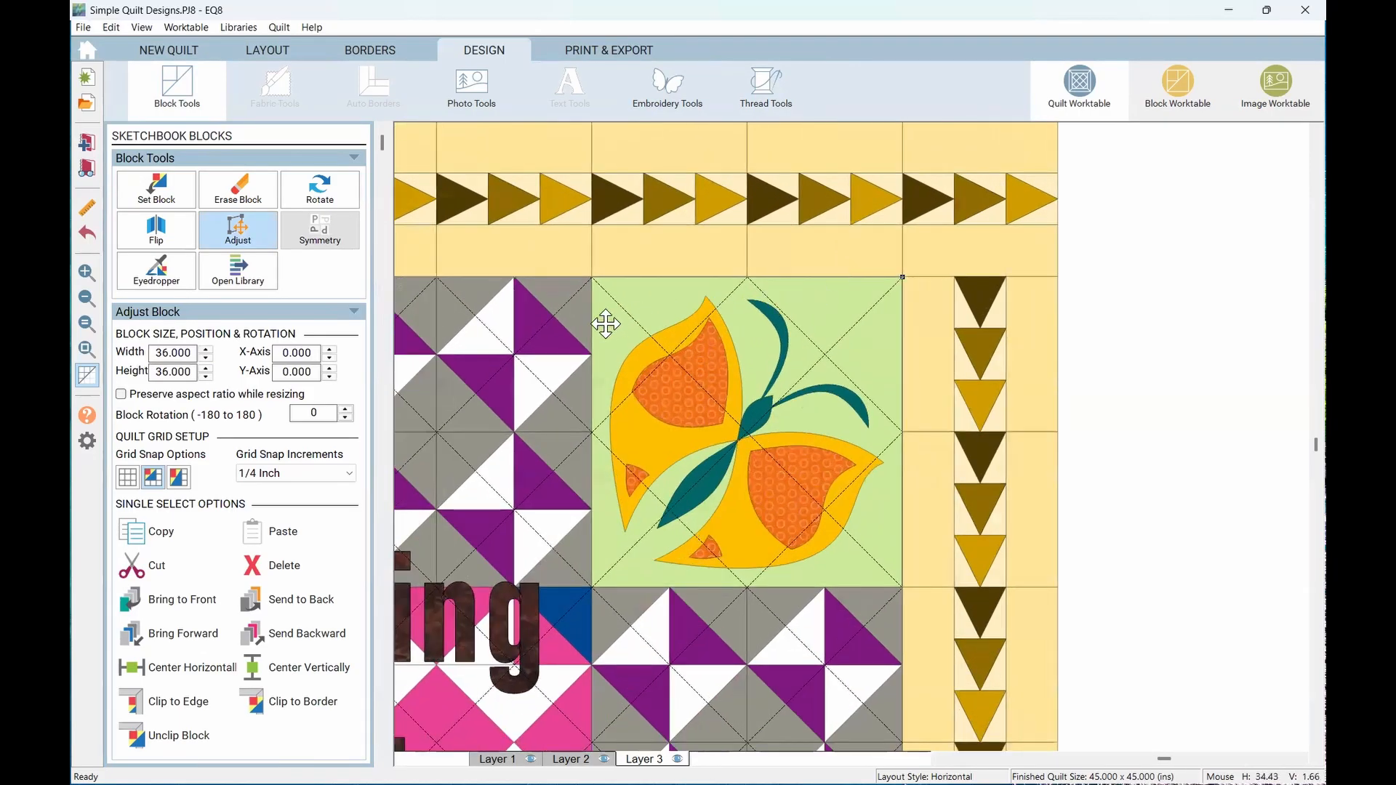
{"action": "scroll", "coordinate": [606, 544], "scroll_direction": "down", "scroll_amount": 1}
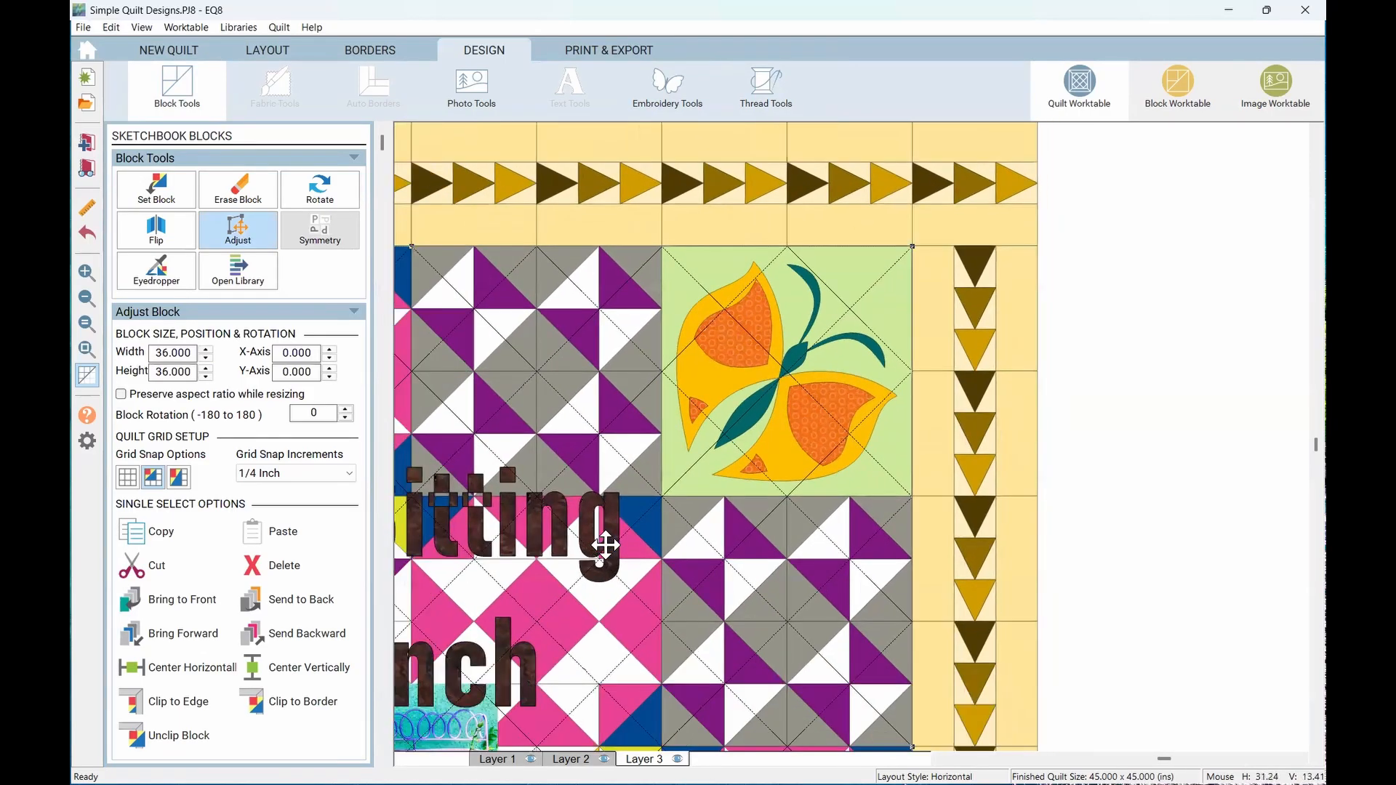
{"action": "scroll", "coordinate": [606, 543], "scroll_direction": "down", "scroll_amount": 5}
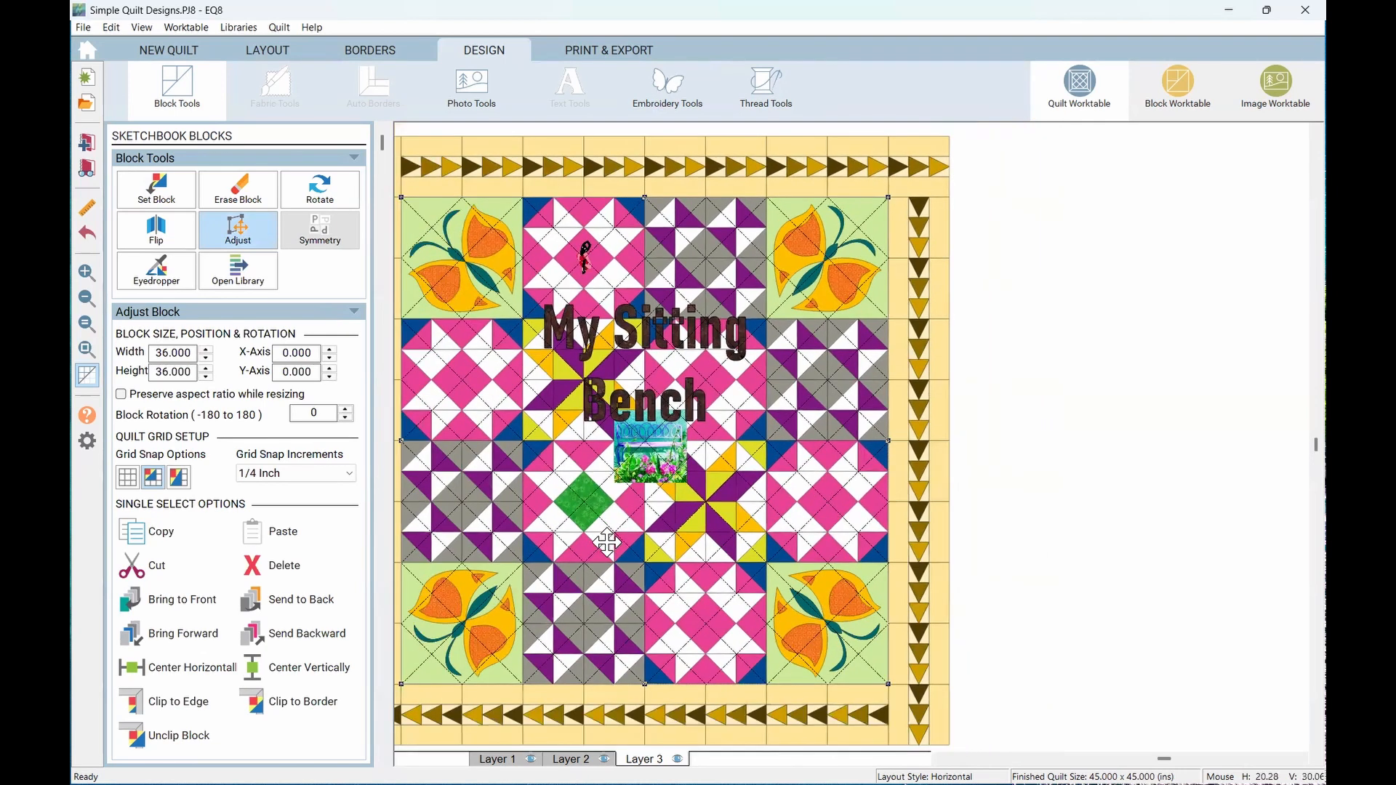
{"action": "scroll", "coordinate": [606, 542], "scroll_direction": "down", "scroll_amount": 2}
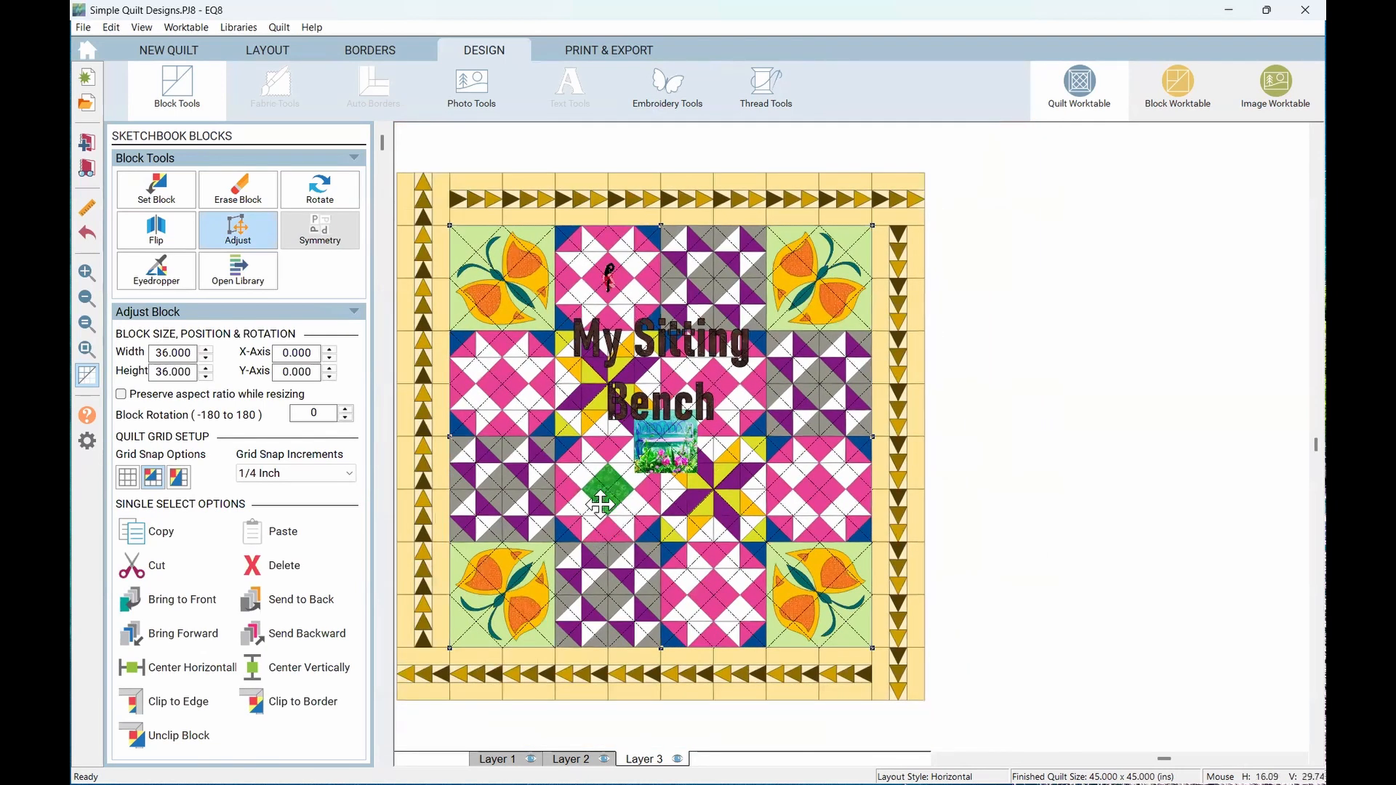
Brush Robison-Anton Cerulean 122-5801 thread onto the crosshatch stencil lines over the upper-right butterfly block
{"action": "left_click", "coordinate": [762, 95]}
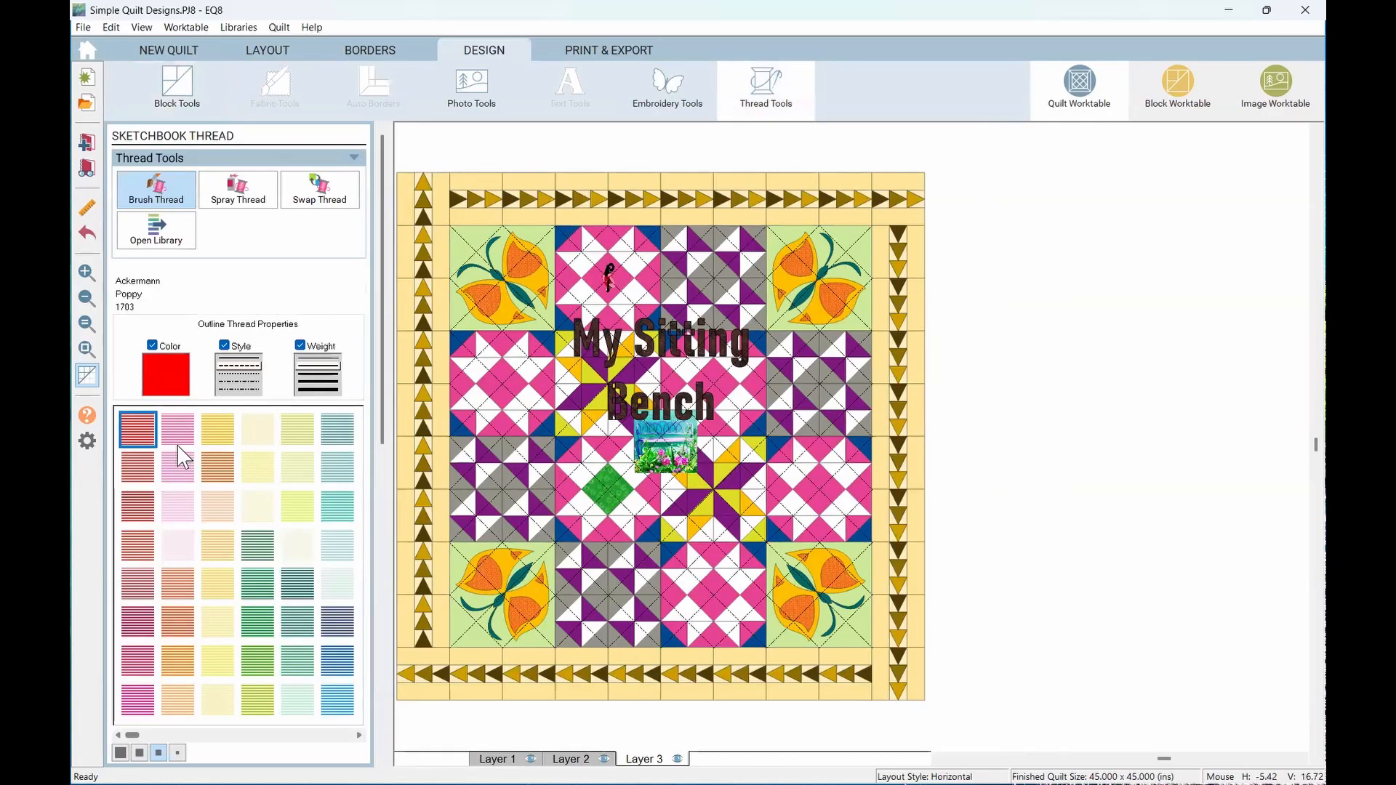
{"action": "left_click", "coordinate": [343, 709]}
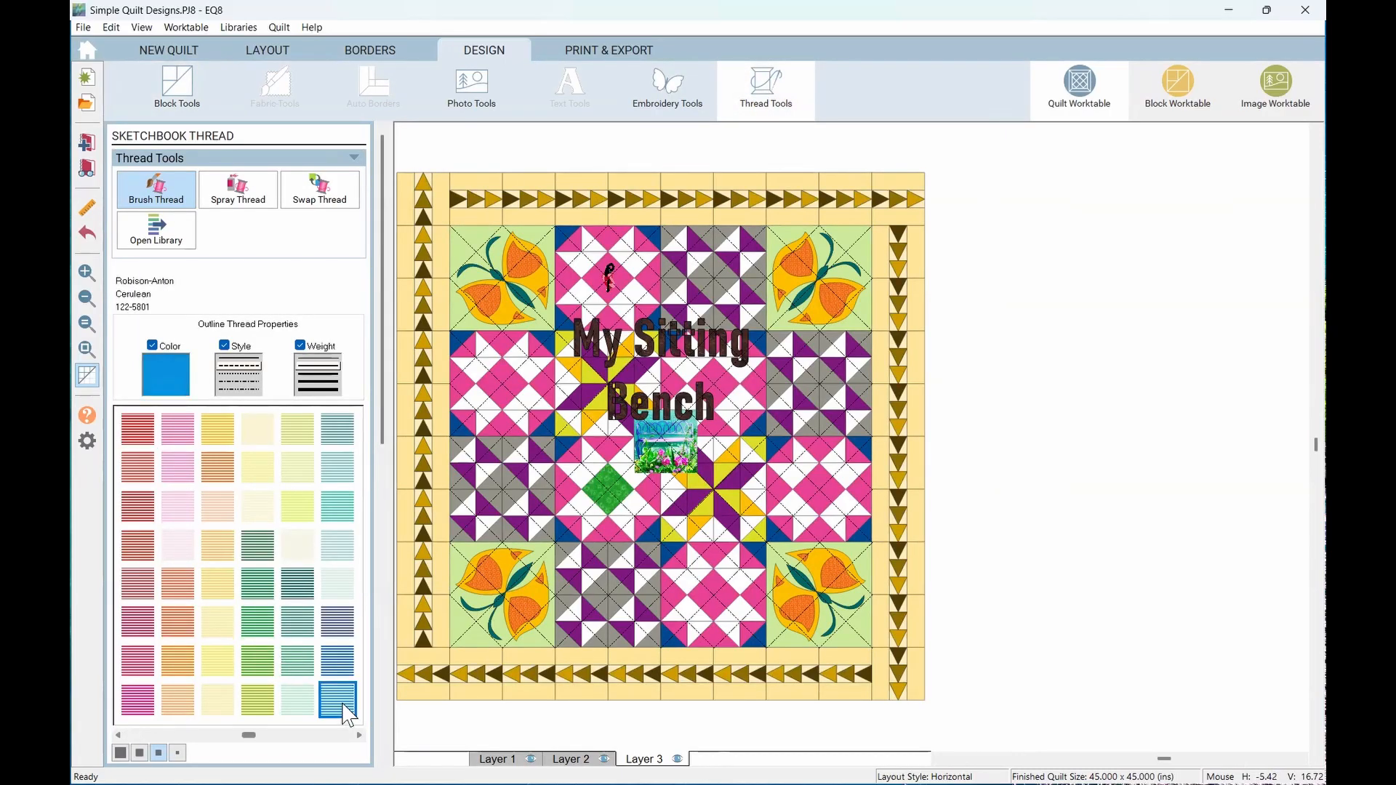
{"action": "scroll", "coordinate": [901, 232], "scroll_direction": "up", "scroll_amount": 1}
{"action": "scroll", "coordinate": [807, 225], "scroll_direction": "up", "scroll_amount": 2}
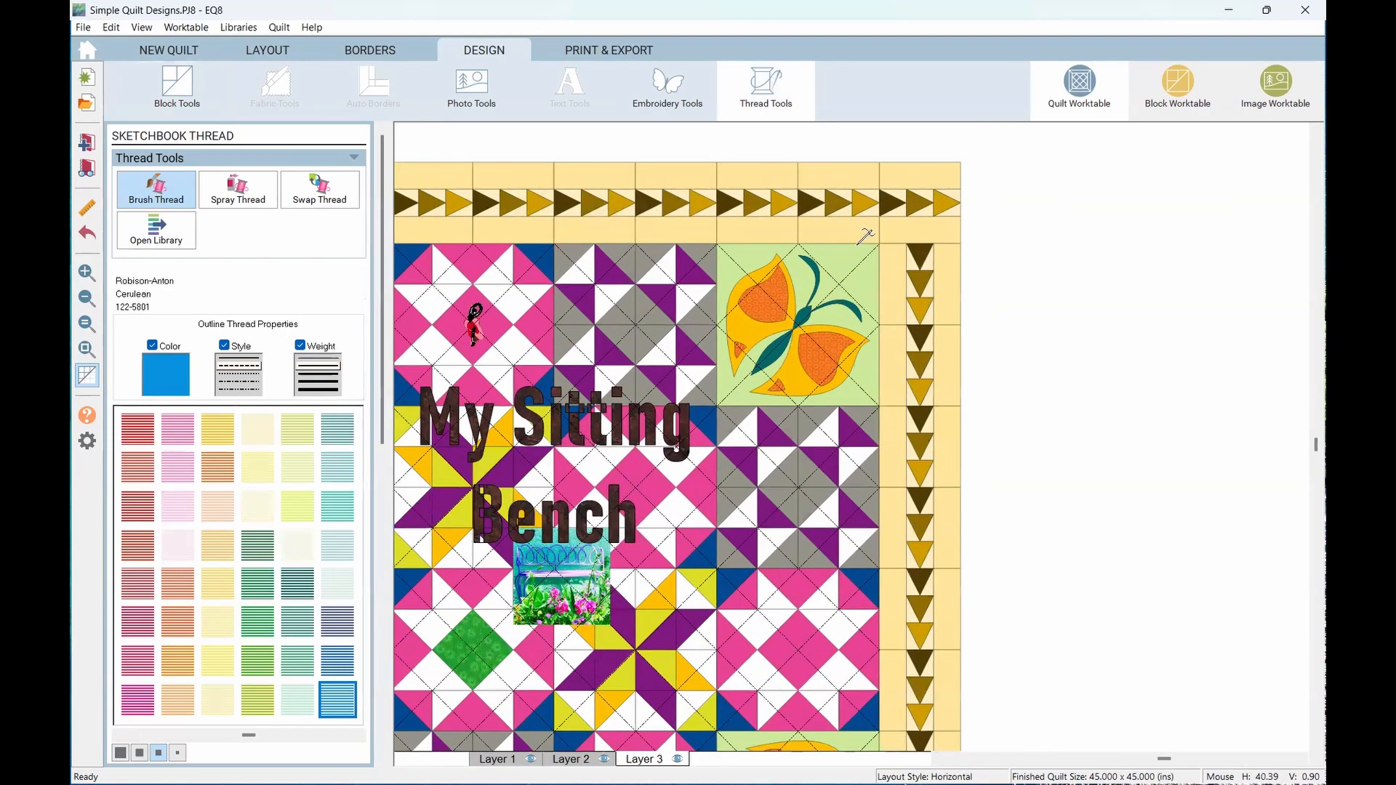
{"action": "scroll", "coordinate": [717, 445], "scroll_direction": "up", "scroll_amount": 1}
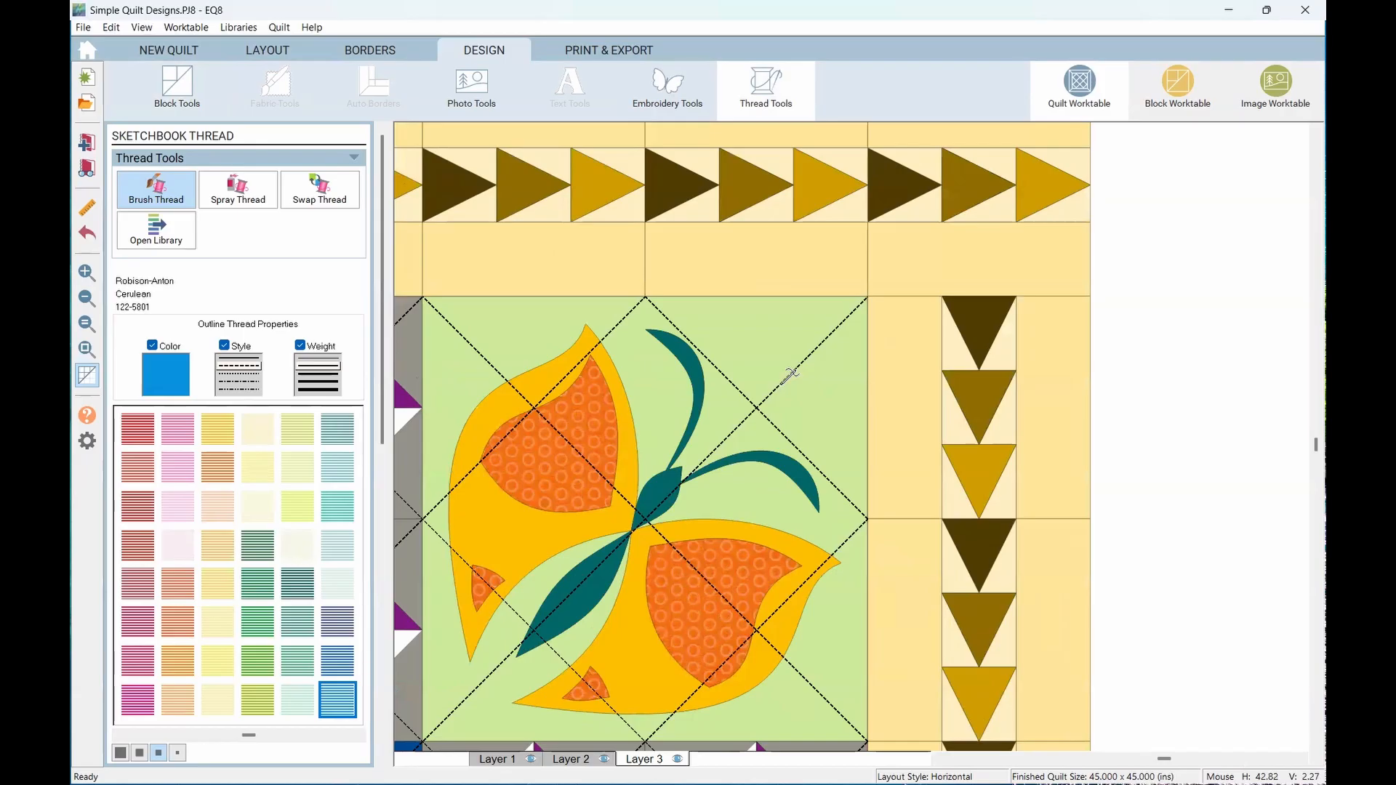
{"action": "left_click", "coordinate": [791, 374]}
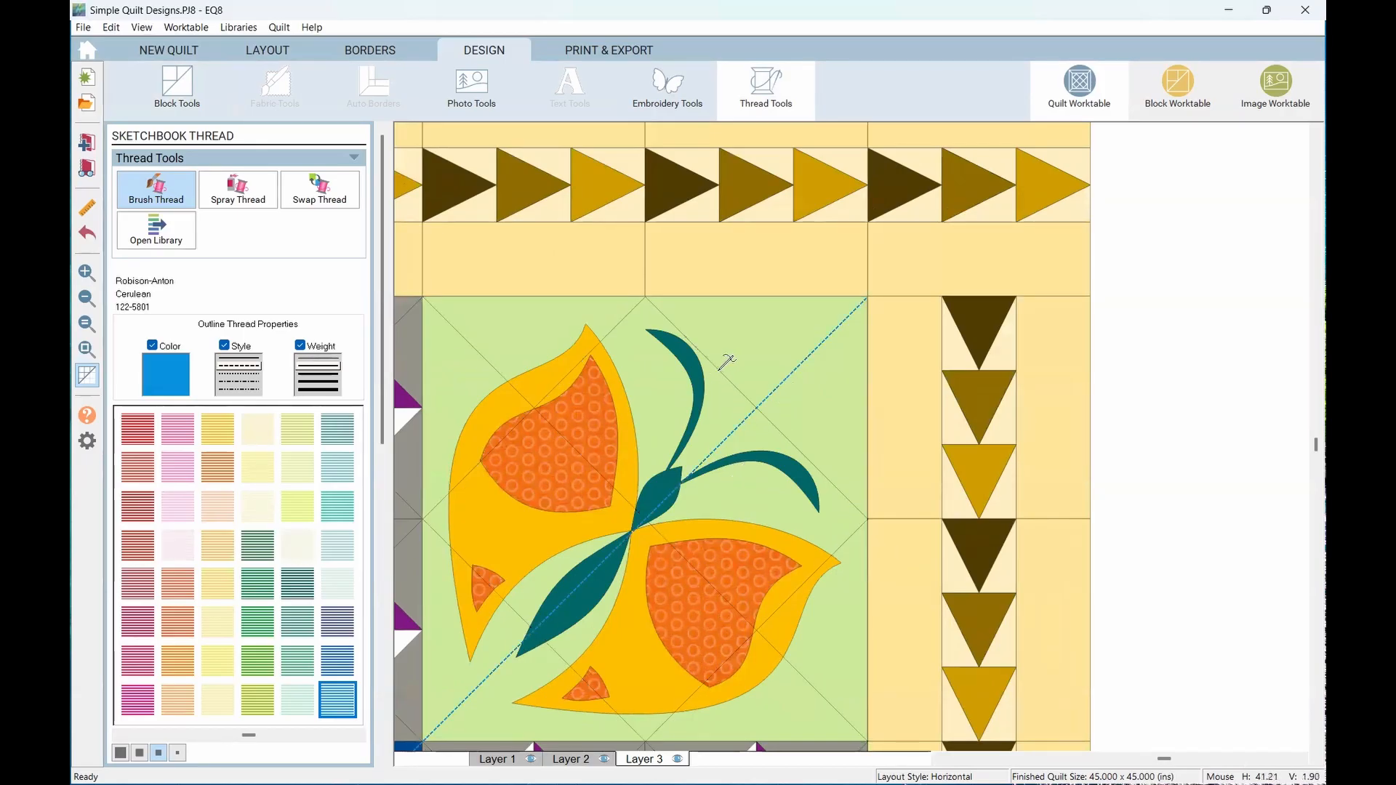
{"action": "left_click", "coordinate": [722, 372]}
{"action": "left_click", "coordinate": [591, 451]}
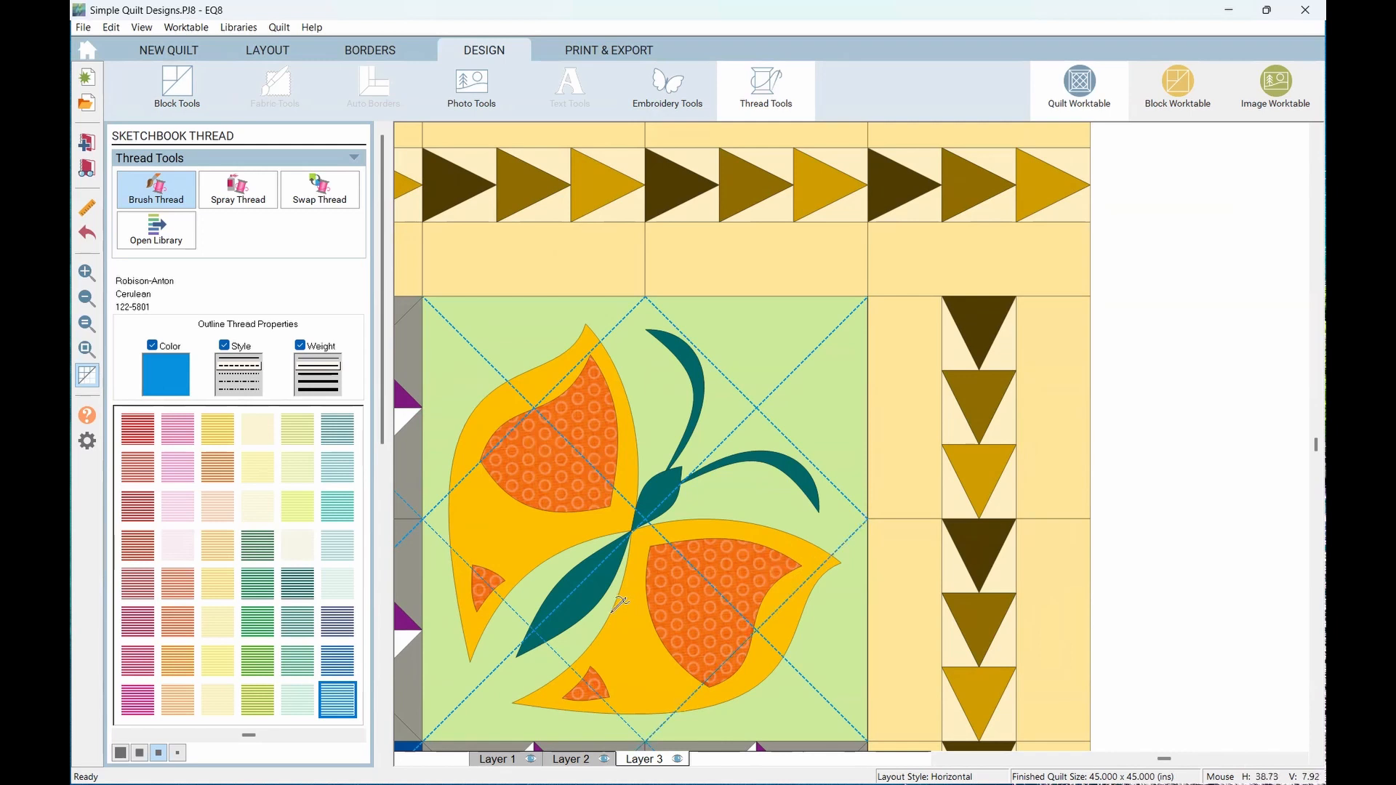
Brush the Cerulean thread onto the crosshatch lines over the grey-and-purple block below the upper-right butterfly
{"action": "scroll", "coordinate": [613, 576], "scroll_direction": "down", "scroll_amount": 5}
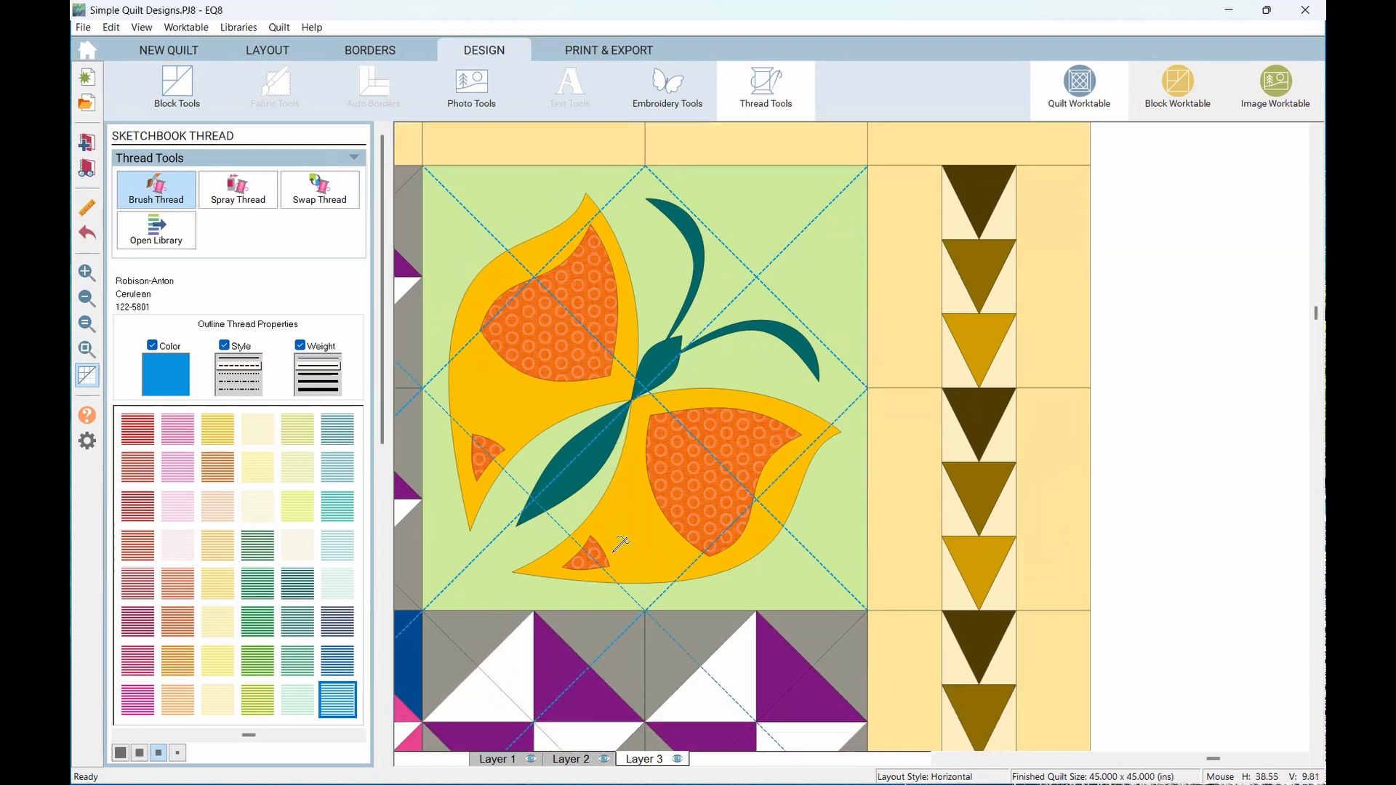
{"action": "scroll", "coordinate": [619, 547], "scroll_direction": "down", "scroll_amount": 3}
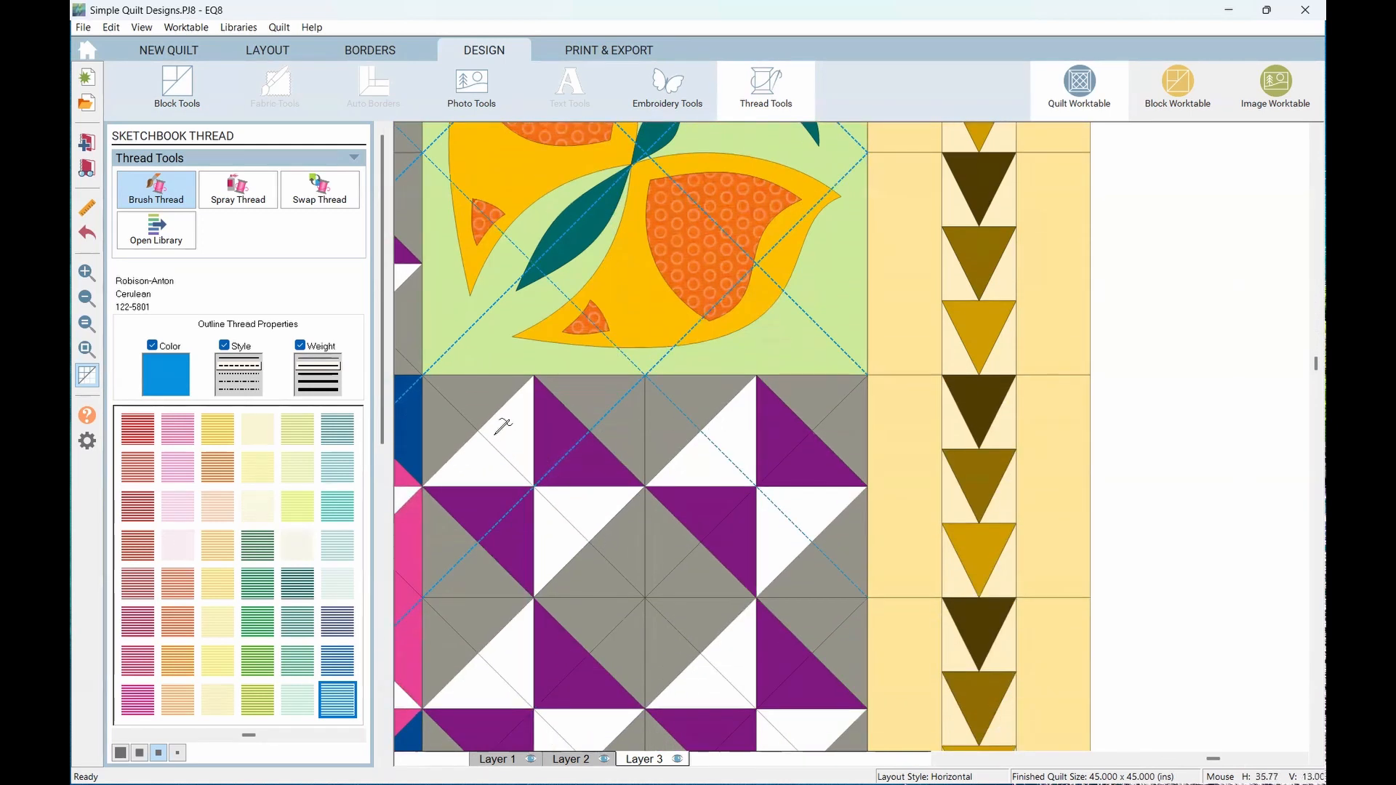
{"action": "mouse_move", "coordinate": [482, 414]}
{"action": "left_mouse_down"}
{"action": "mouse_move", "coordinate": [618, 541]}
{"action": "mouse_move", "coordinate": [644, 623]}
{"action": "mouse_move", "coordinate": [658, 588]}
{"action": "left_mouse_up"}
{"action": "left_click", "coordinate": [692, 549]}
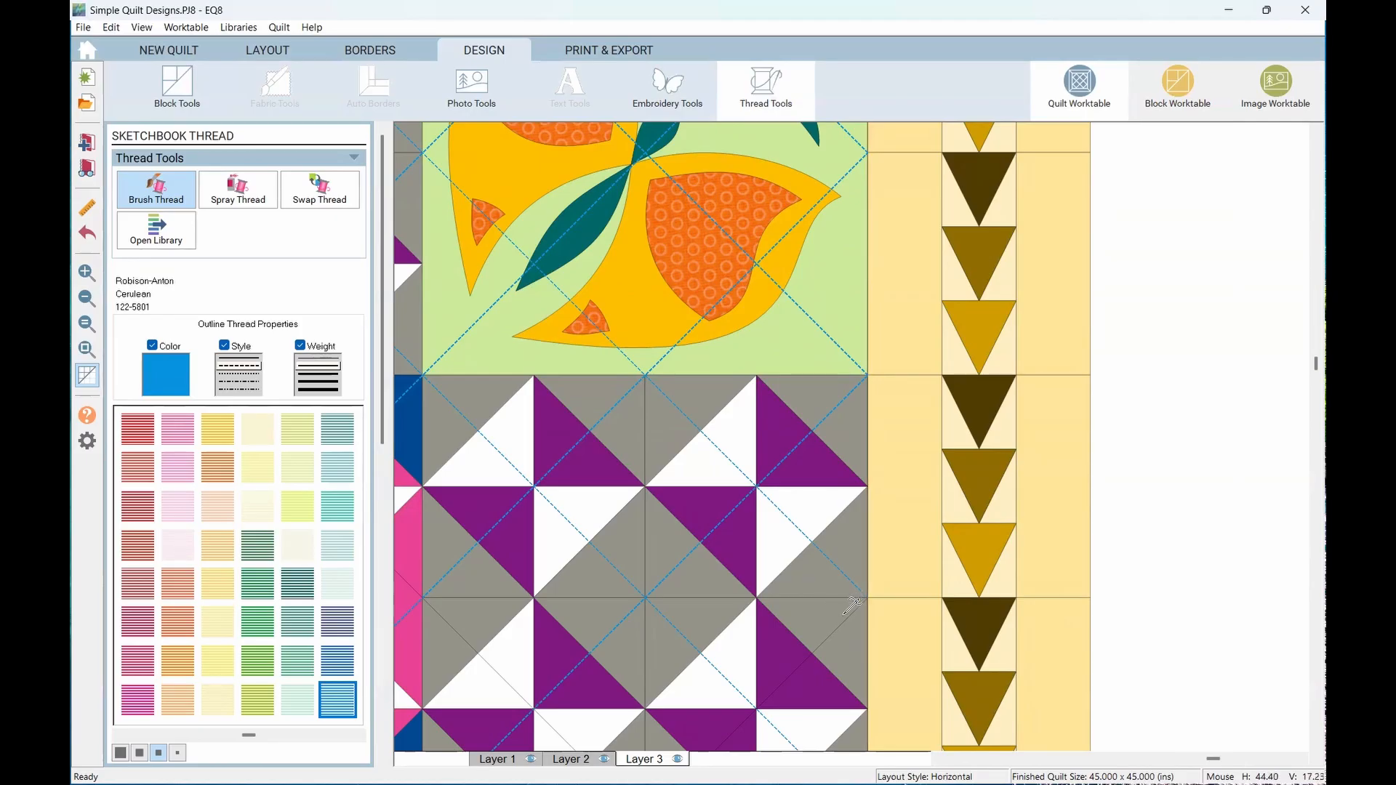
Inspect the recoloured stitching across the quilt and hide the patch outlines
{"action": "scroll", "coordinate": [573, 487], "scroll_direction": "down", "scroll_amount": 6}
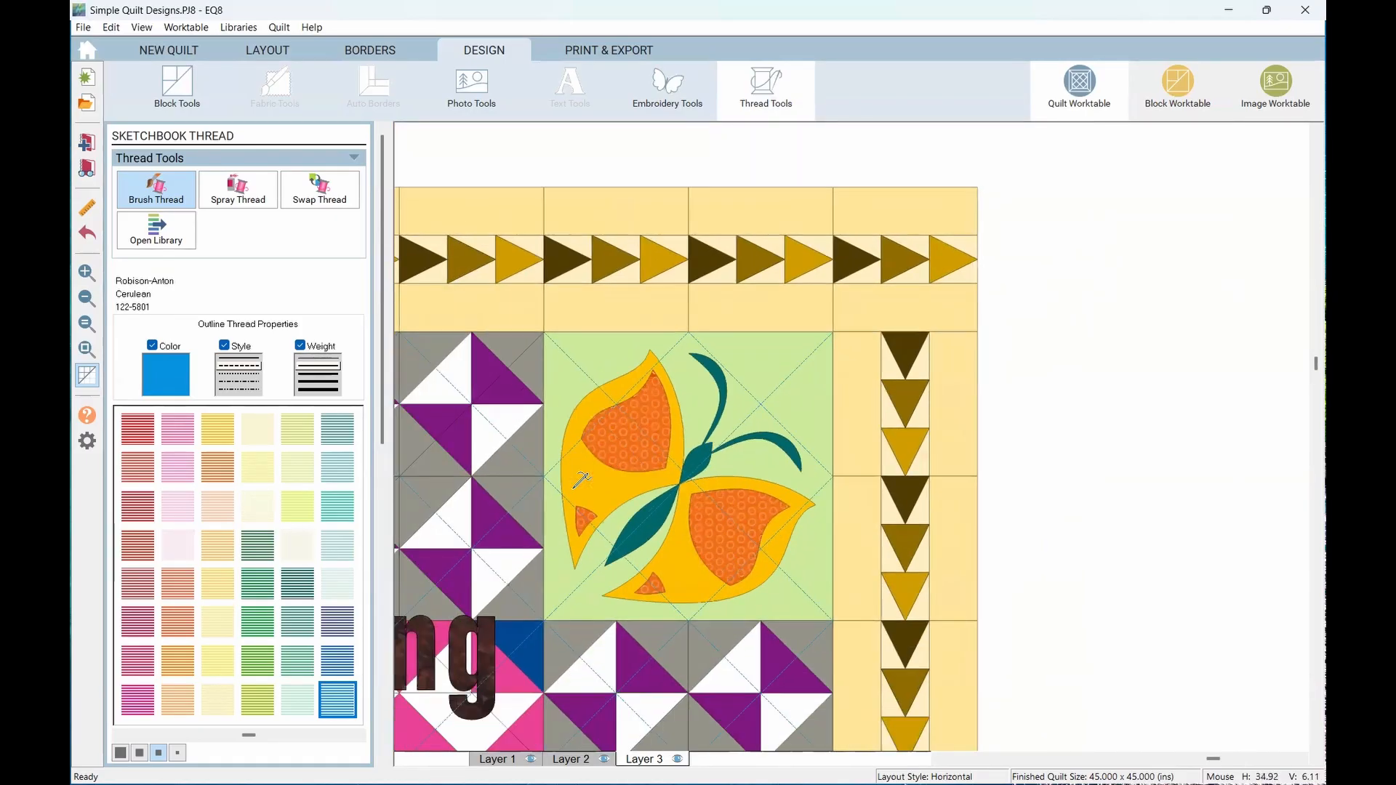
{"action": "scroll", "coordinate": [580, 480], "scroll_direction": "down", "scroll_amount": 2}
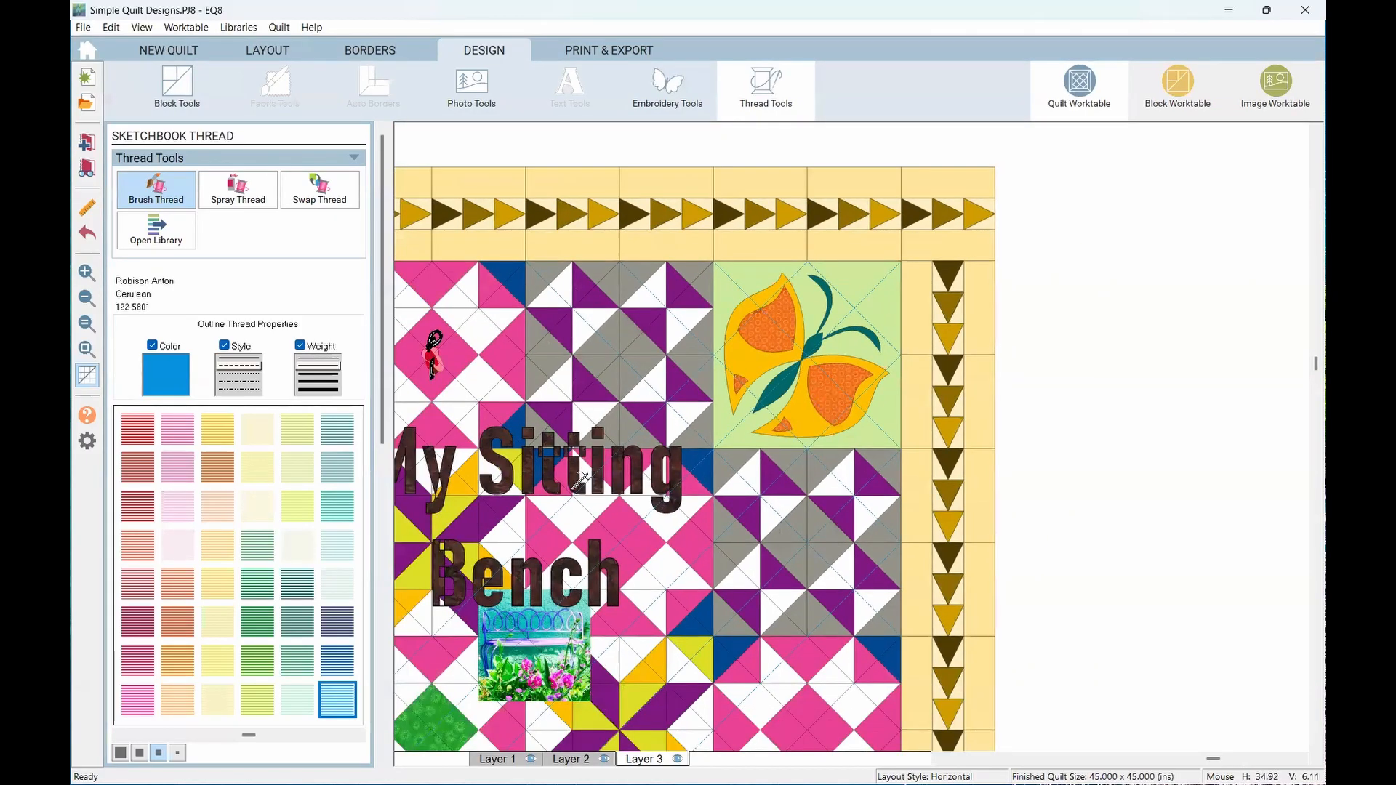
{"action": "scroll", "coordinate": [567, 331], "scroll_direction": "up", "scroll_amount": 2}
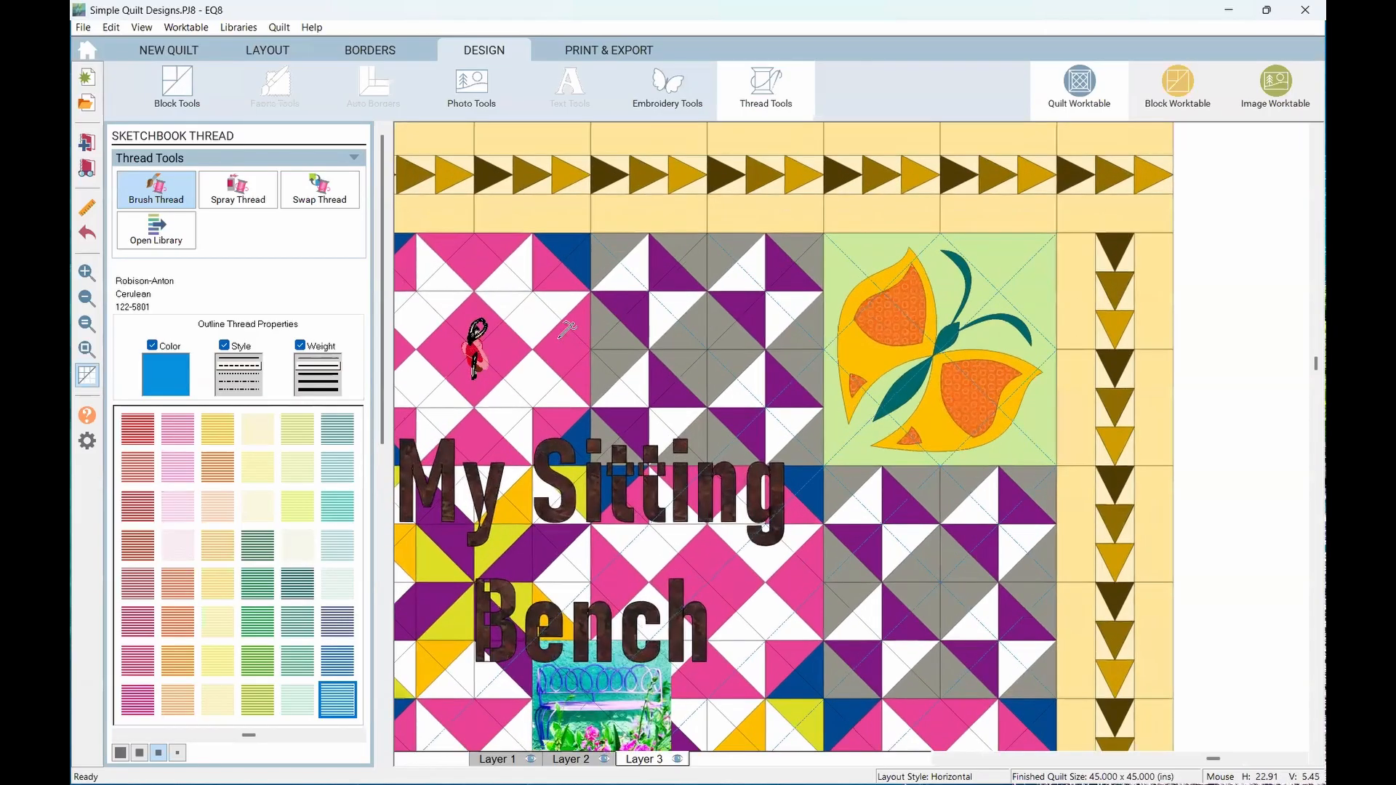
{"action": "scroll", "coordinate": [567, 330], "scroll_direction": "up", "scroll_amount": 2}
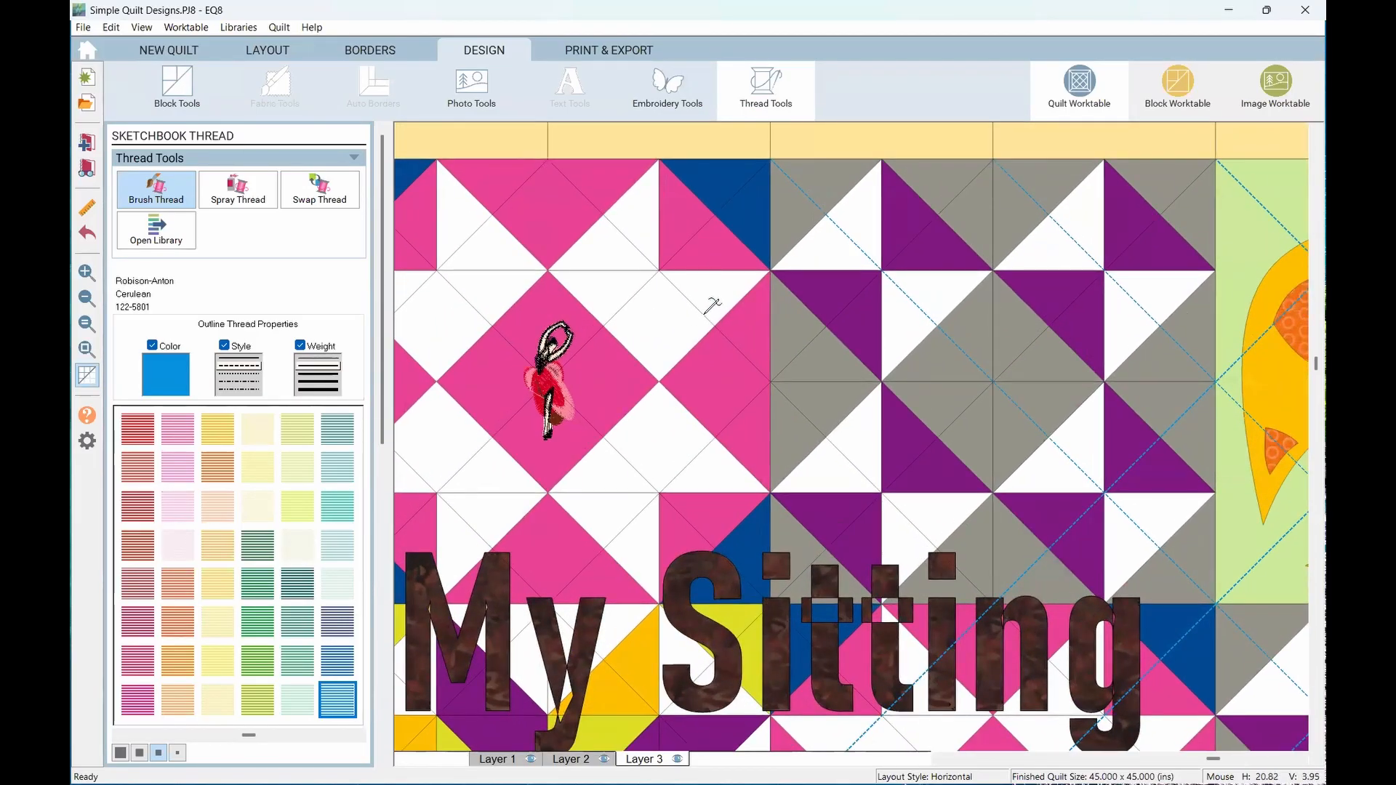
{"action": "scroll", "coordinate": [585, 360], "scroll_direction": "down", "scroll_amount": 2}
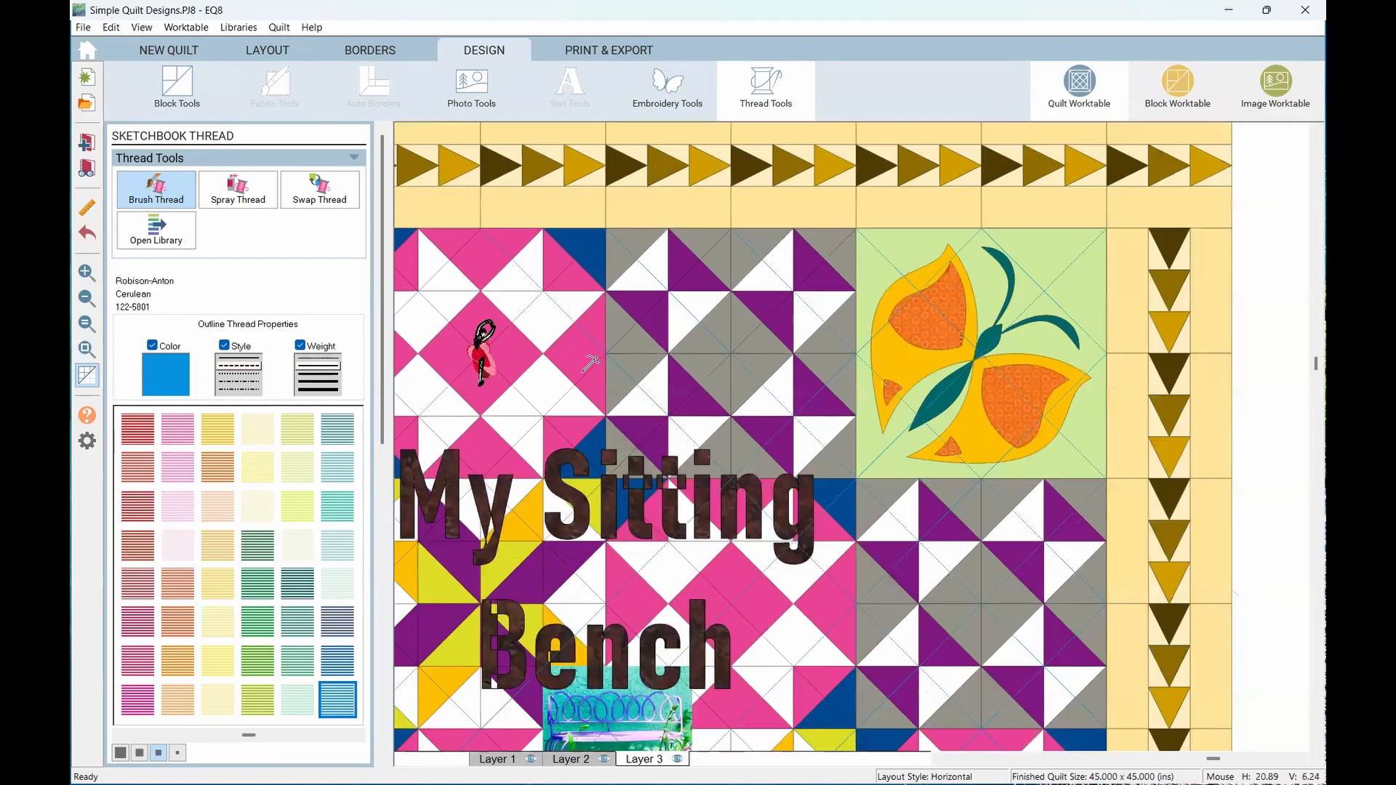
{"action": "scroll", "coordinate": [590, 363], "scroll_direction": "down", "scroll_amount": 3}
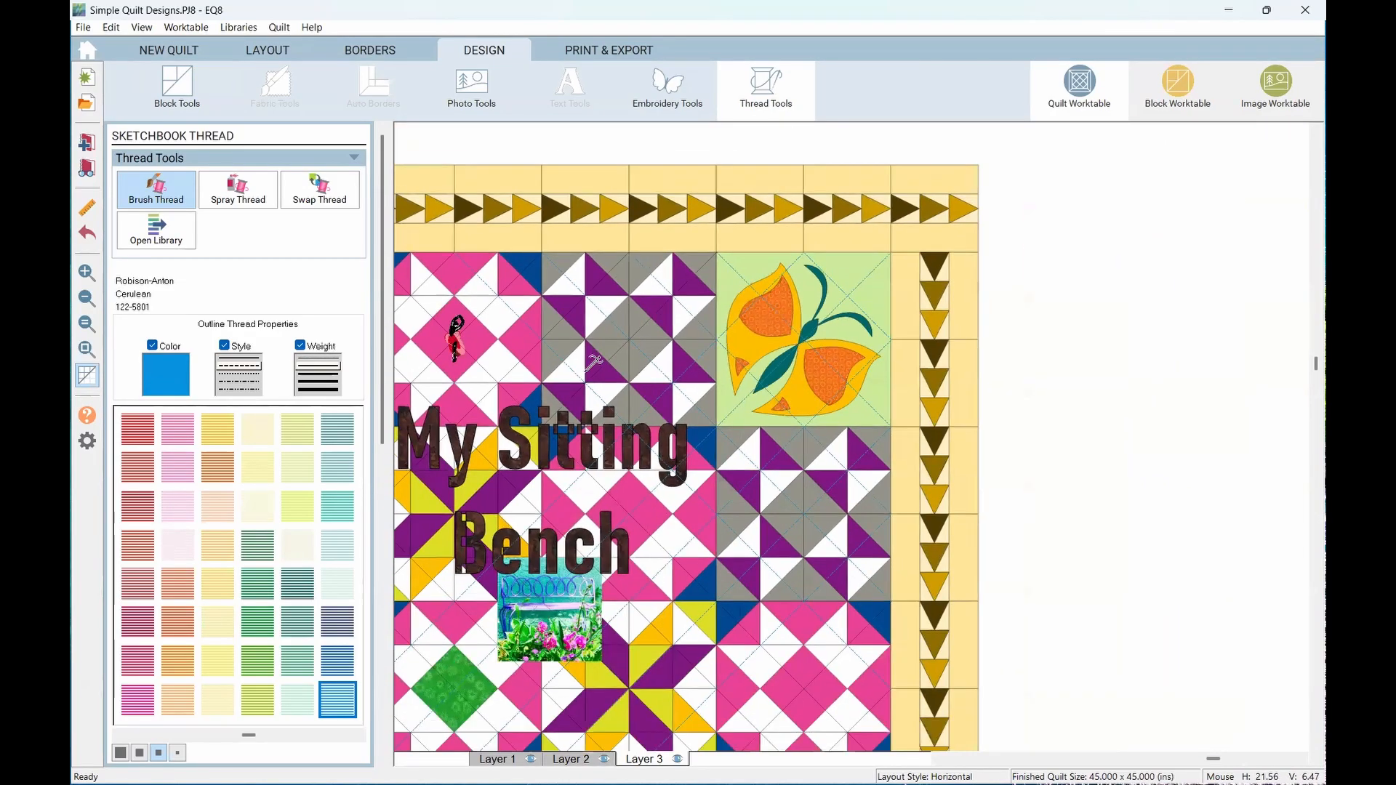
{"action": "scroll", "coordinate": [593, 361], "scroll_direction": "down", "scroll_amount": 1}
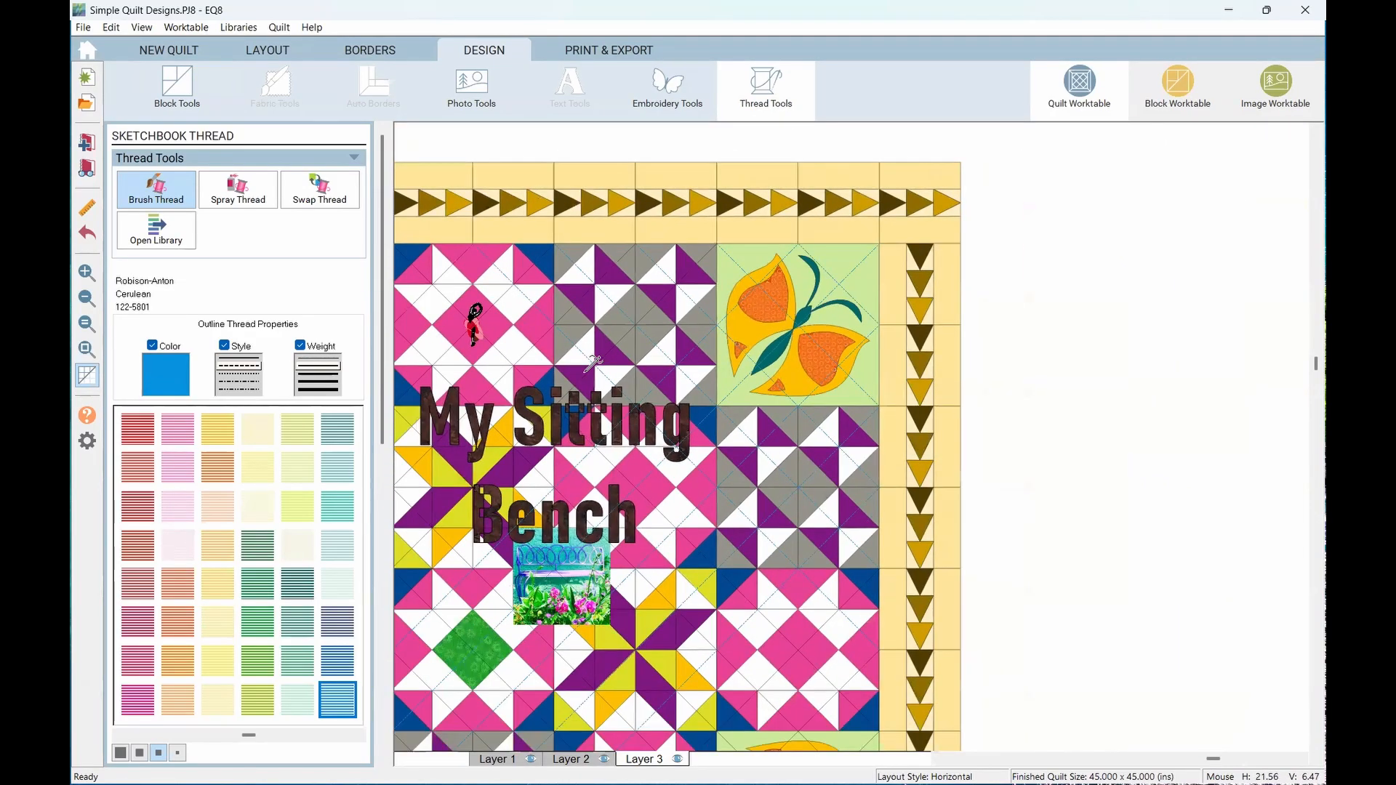
{"action": "scroll", "coordinate": [592, 361], "scroll_direction": "down", "scroll_amount": 1}
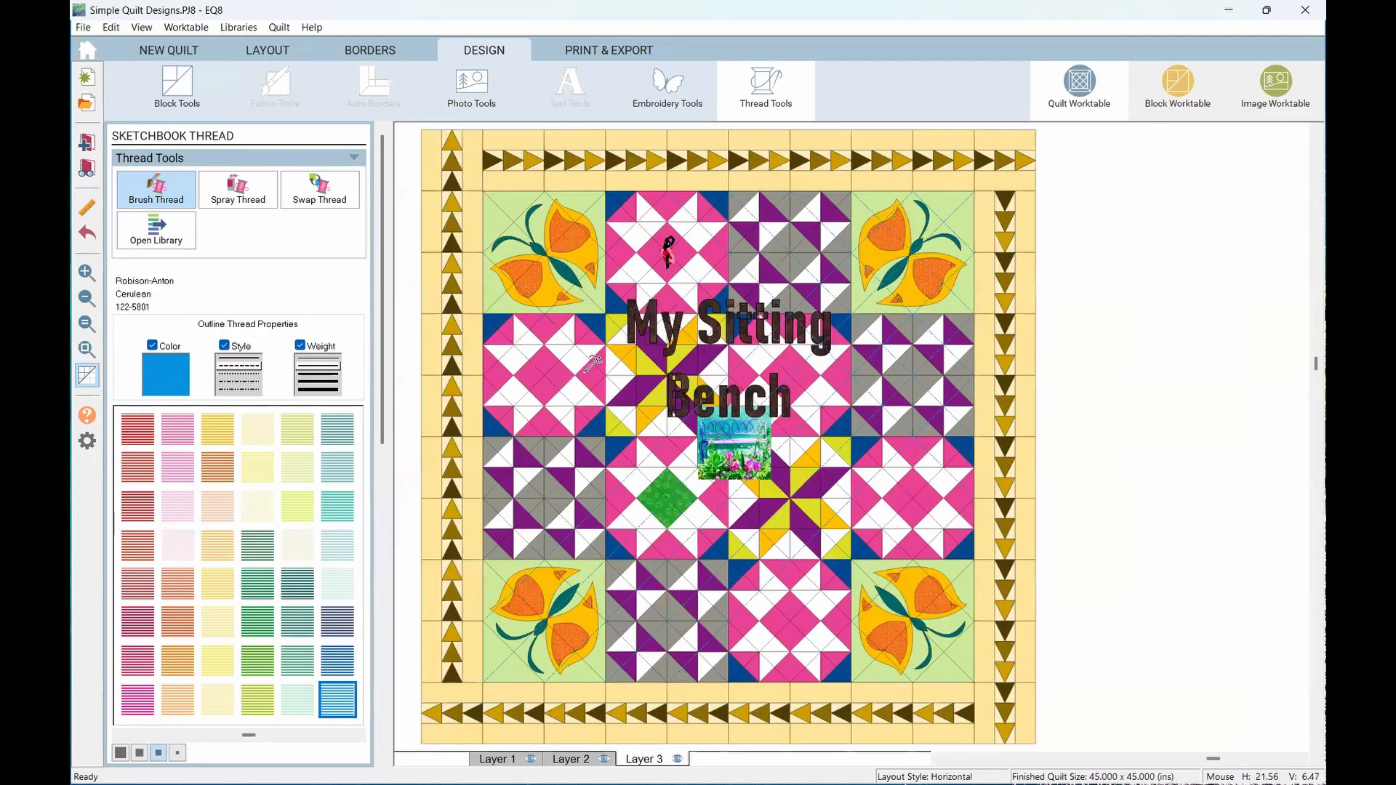
{"action": "left_click", "coordinate": [85, 376]}
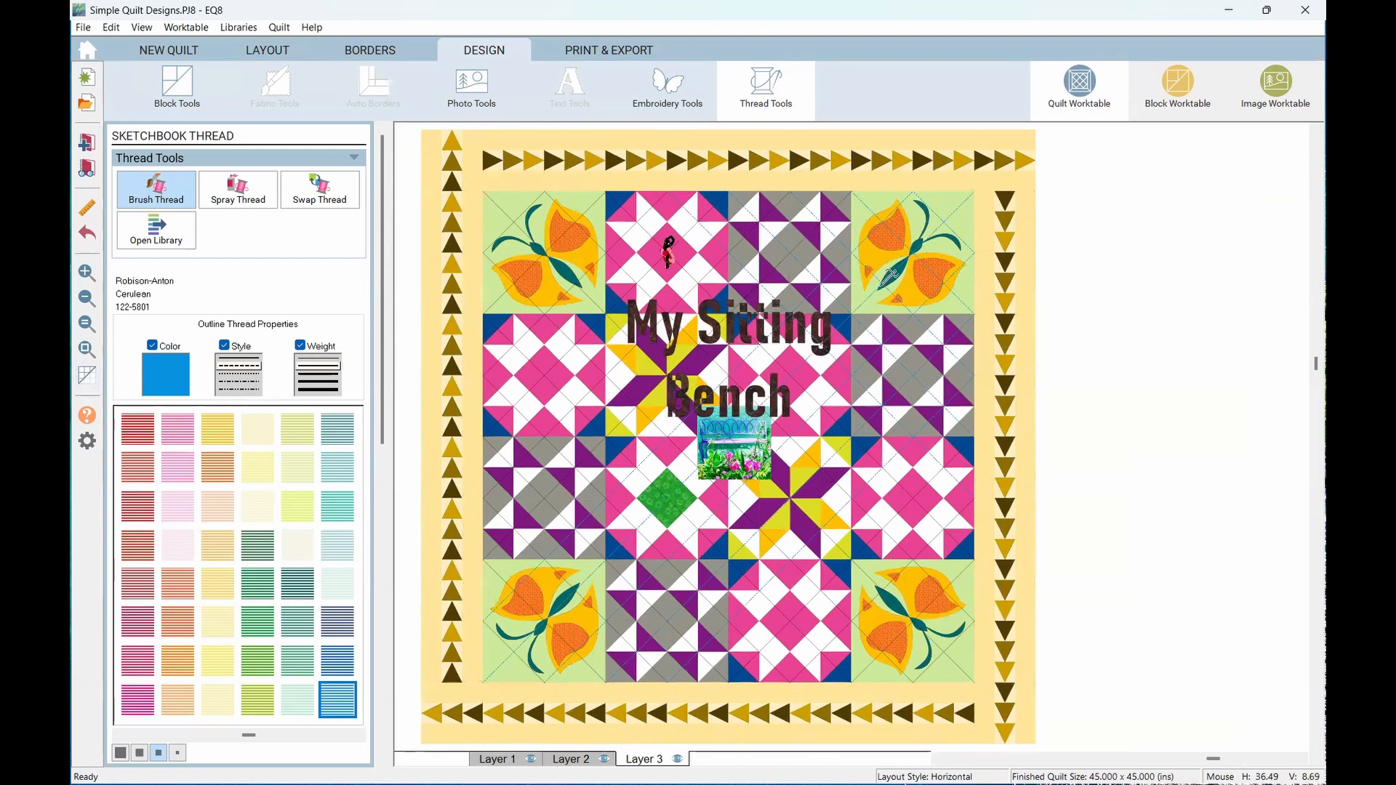
Brush the Cerulean thread onto the crosshatch lines over the upper-left butterfly block and check the whole quilt
{"action": "scroll", "coordinate": [642, 283], "scroll_direction": "up", "scroll_amount": 1}
{"action": "scroll", "coordinate": [642, 284], "scroll_direction": "up", "scroll_amount": 1}
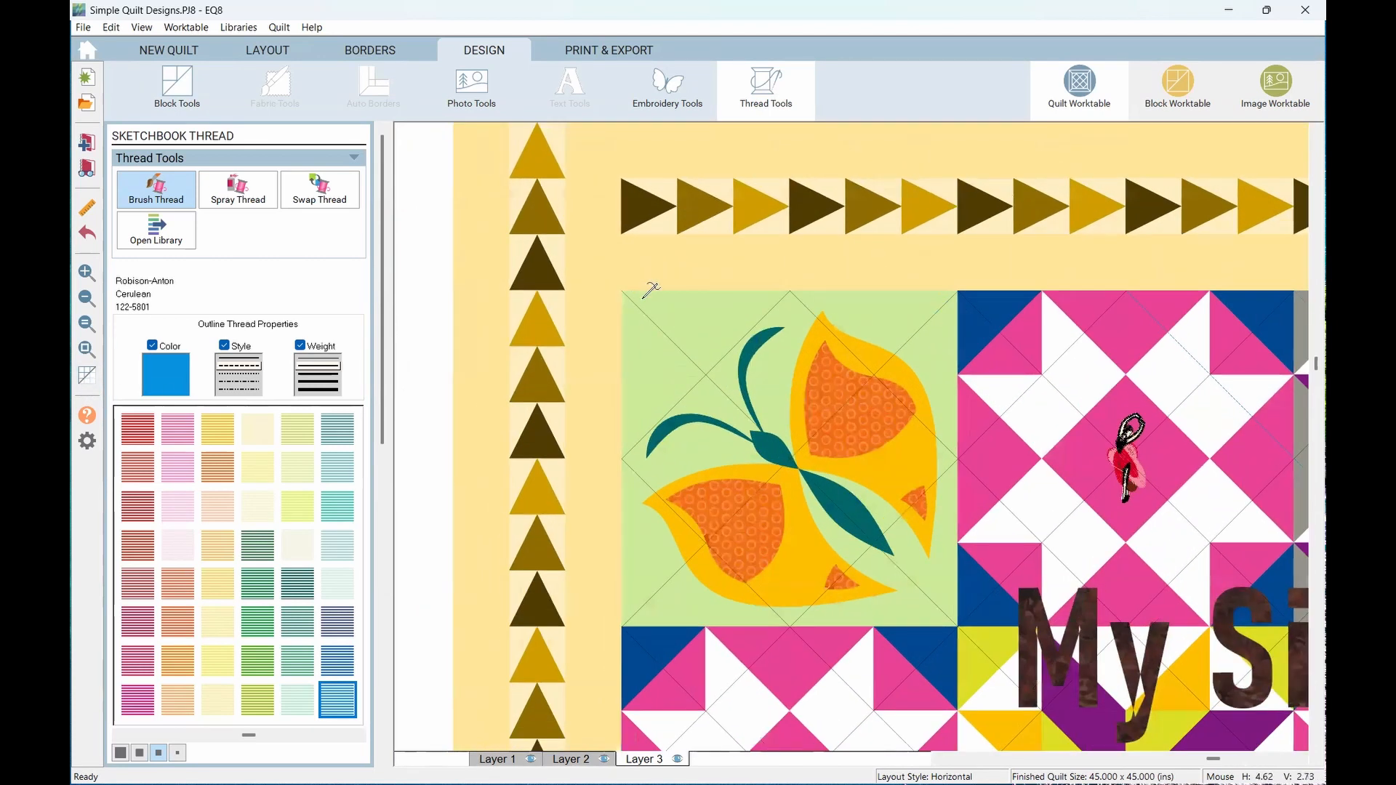
{"action": "left_click", "coordinate": [696, 352]}
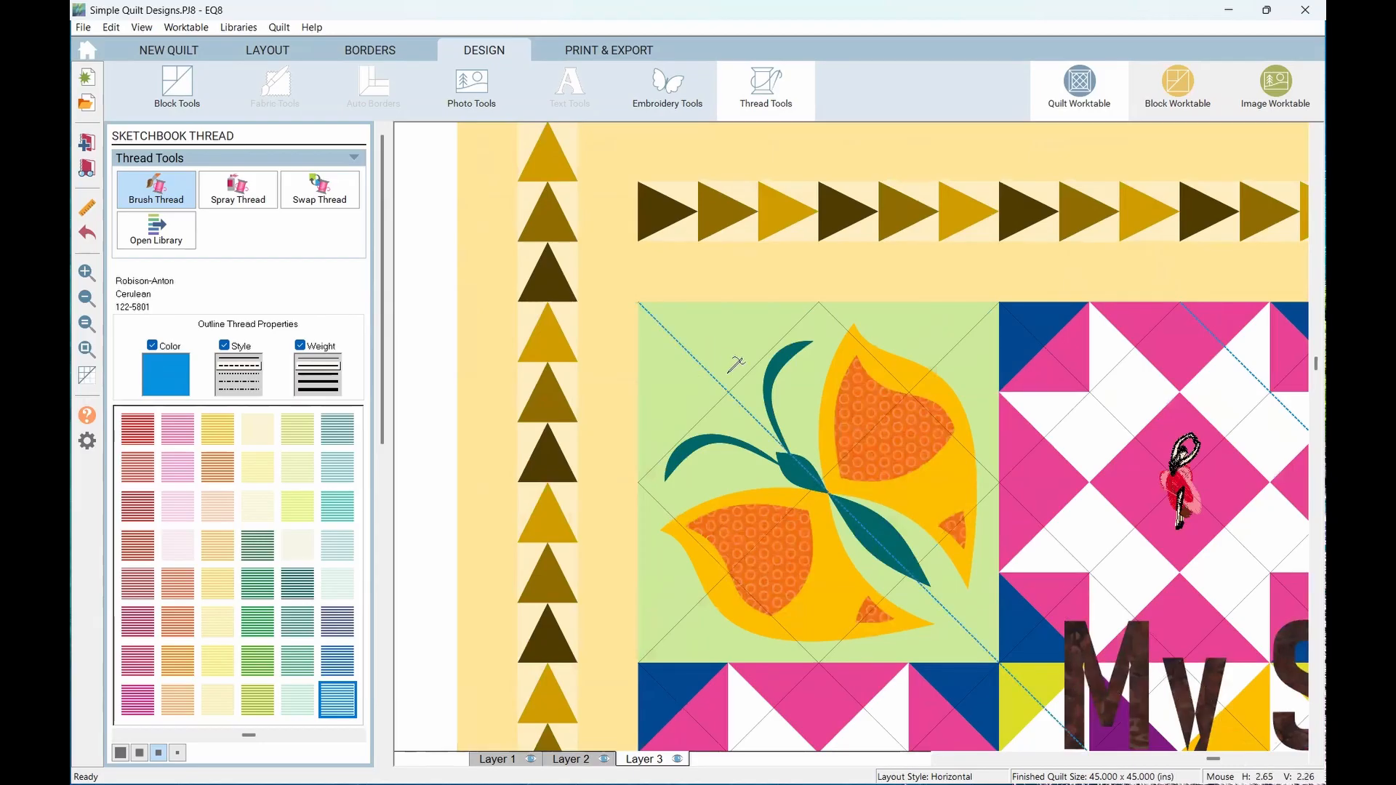
{"action": "left_click", "coordinate": [742, 377]}
{"action": "left_click", "coordinate": [927, 359]}
{"action": "scroll", "coordinate": [830, 385], "scroll_direction": "down", "scroll_amount": 1}
{"action": "scroll", "coordinate": [831, 385], "scroll_direction": "down", "scroll_amount": 4}
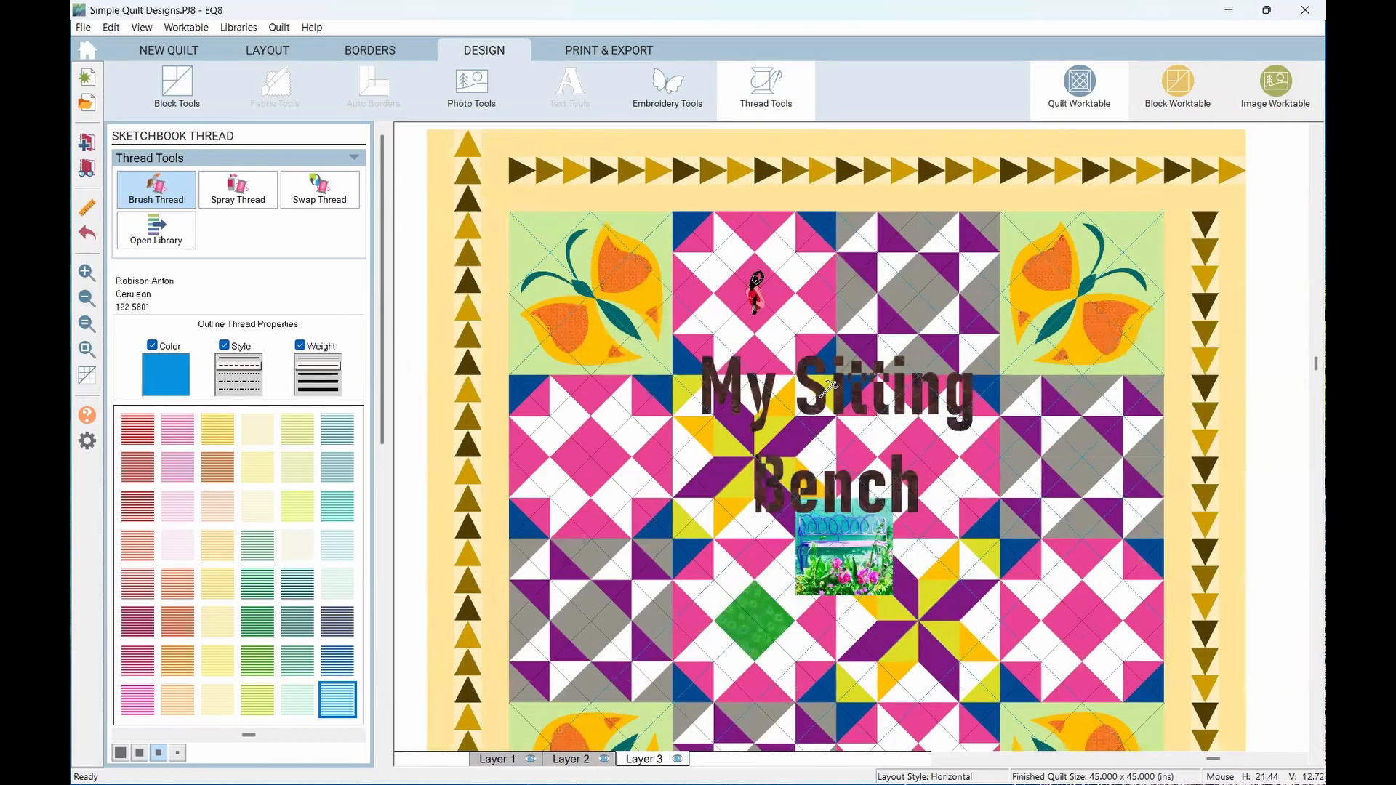
{"action": "scroll", "coordinate": [829, 393], "scroll_direction": "down", "scroll_amount": 1}
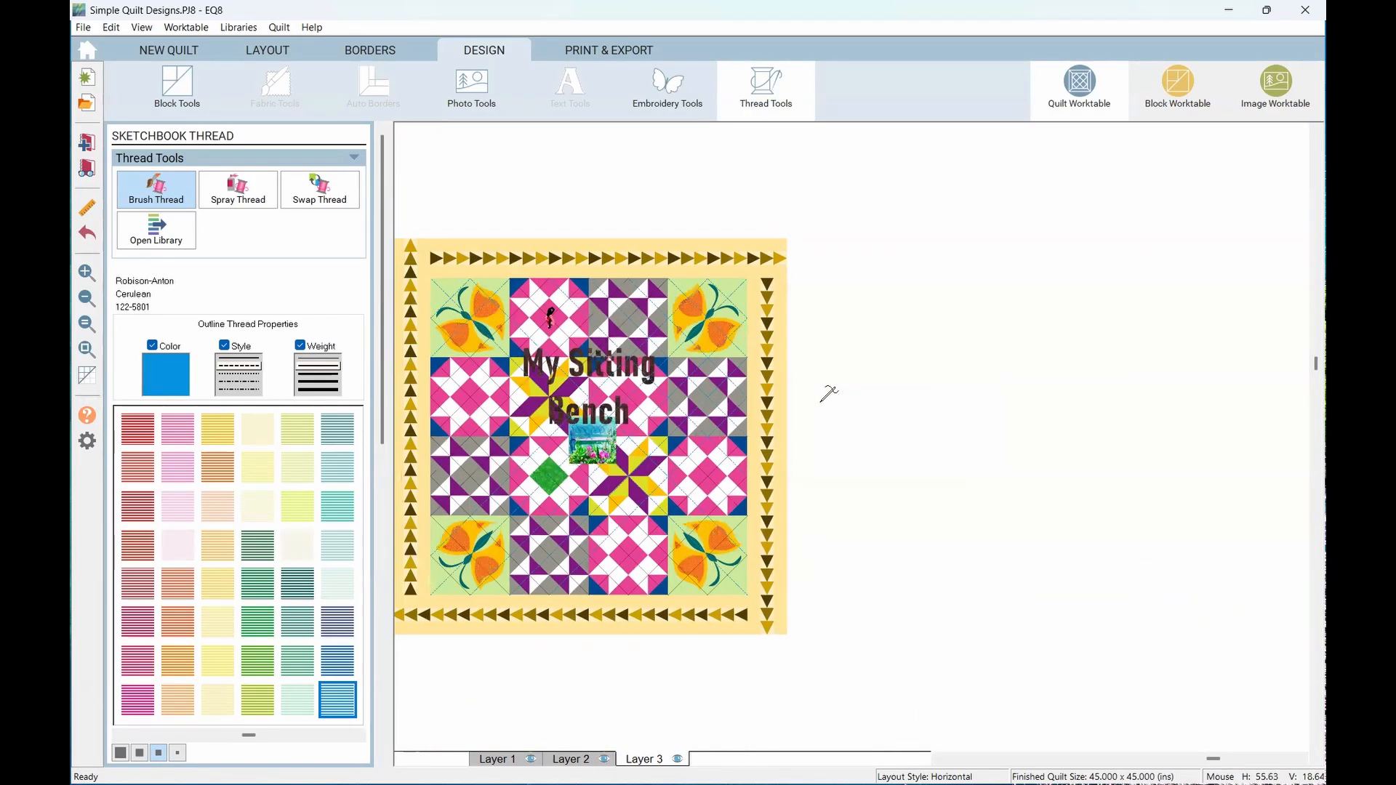
{"action": "scroll", "coordinate": [762, 439], "scroll_direction": "up", "scroll_amount": 2}
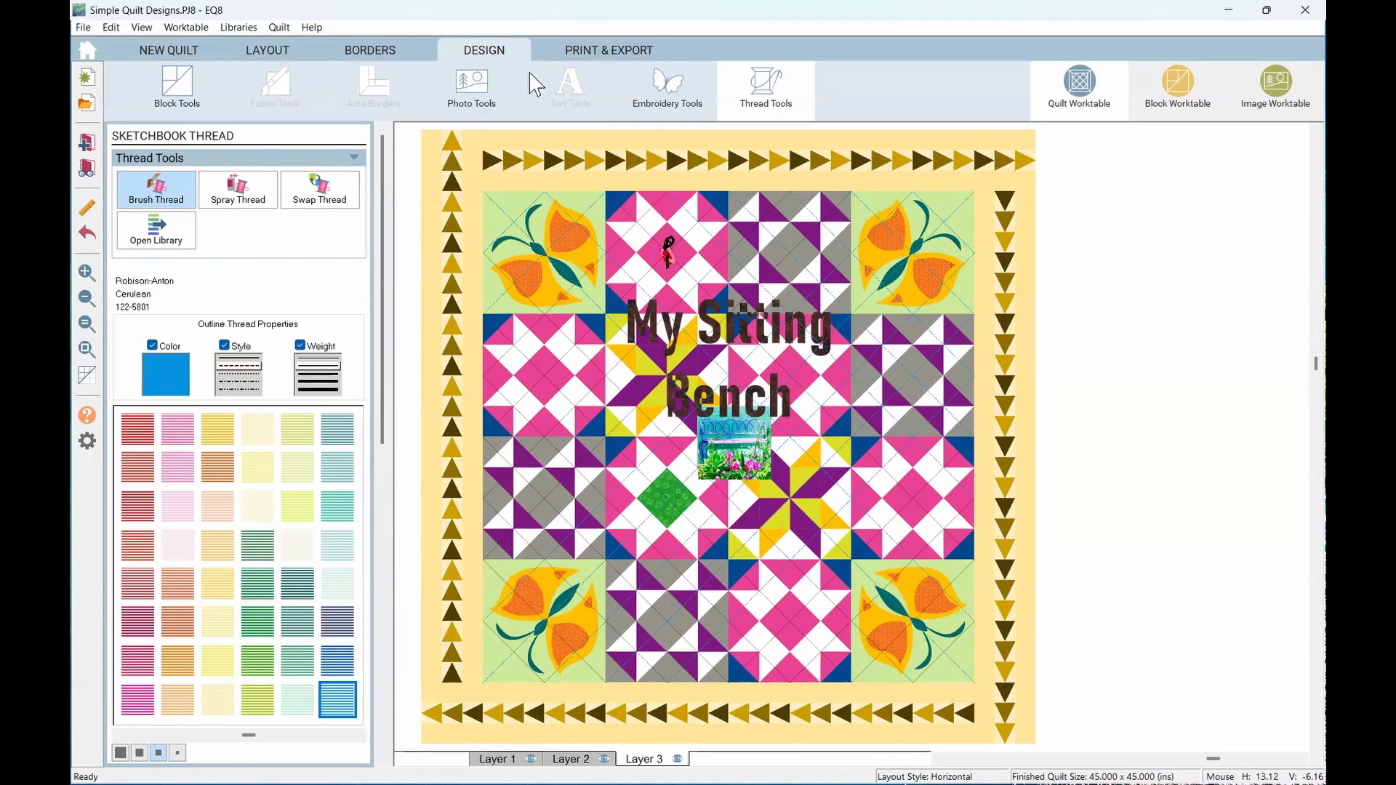
Preview the printable templates for the upper-left butterfly block on Layer 1 at its quilt size, then close without printing
{"action": "left_click", "coordinate": [502, 758]}
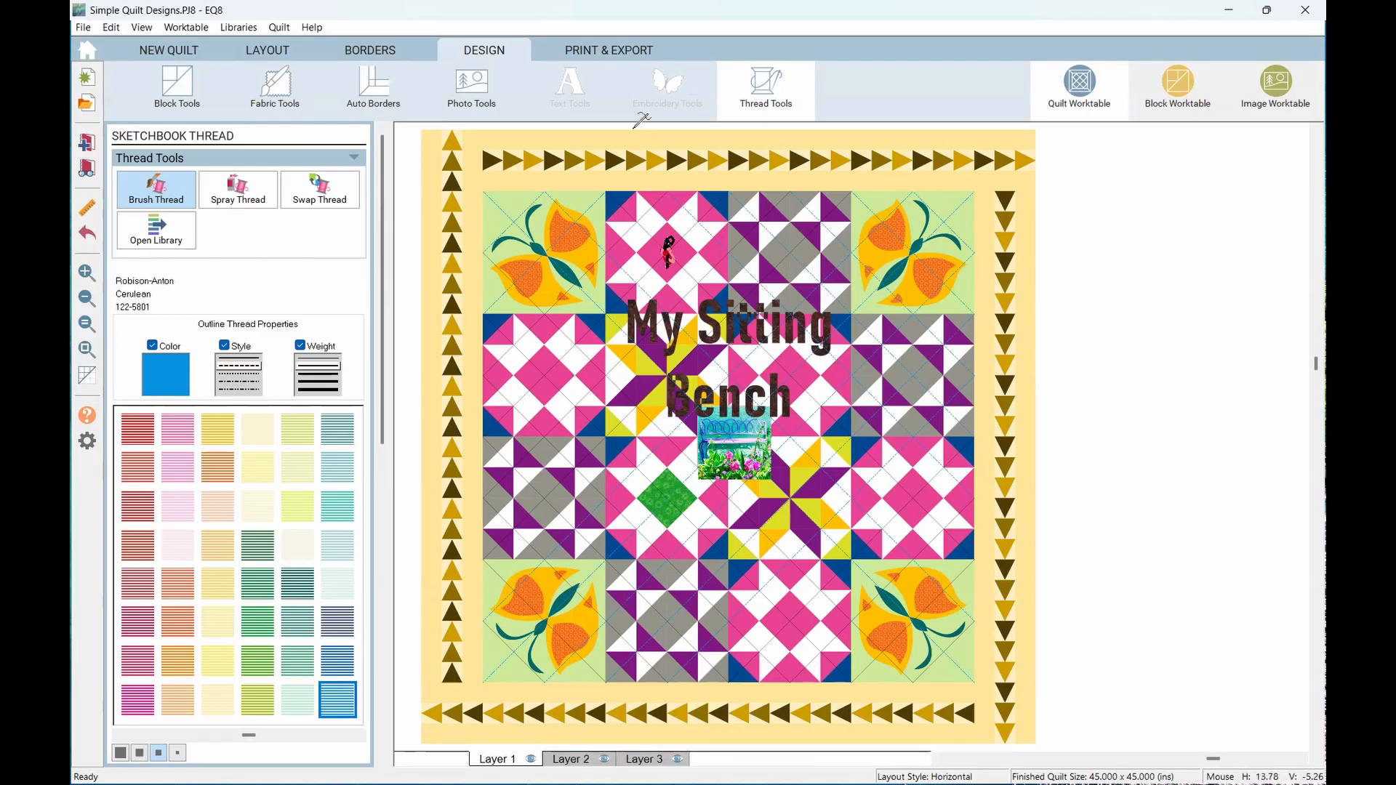
{"action": "left_click", "coordinate": [615, 52]}
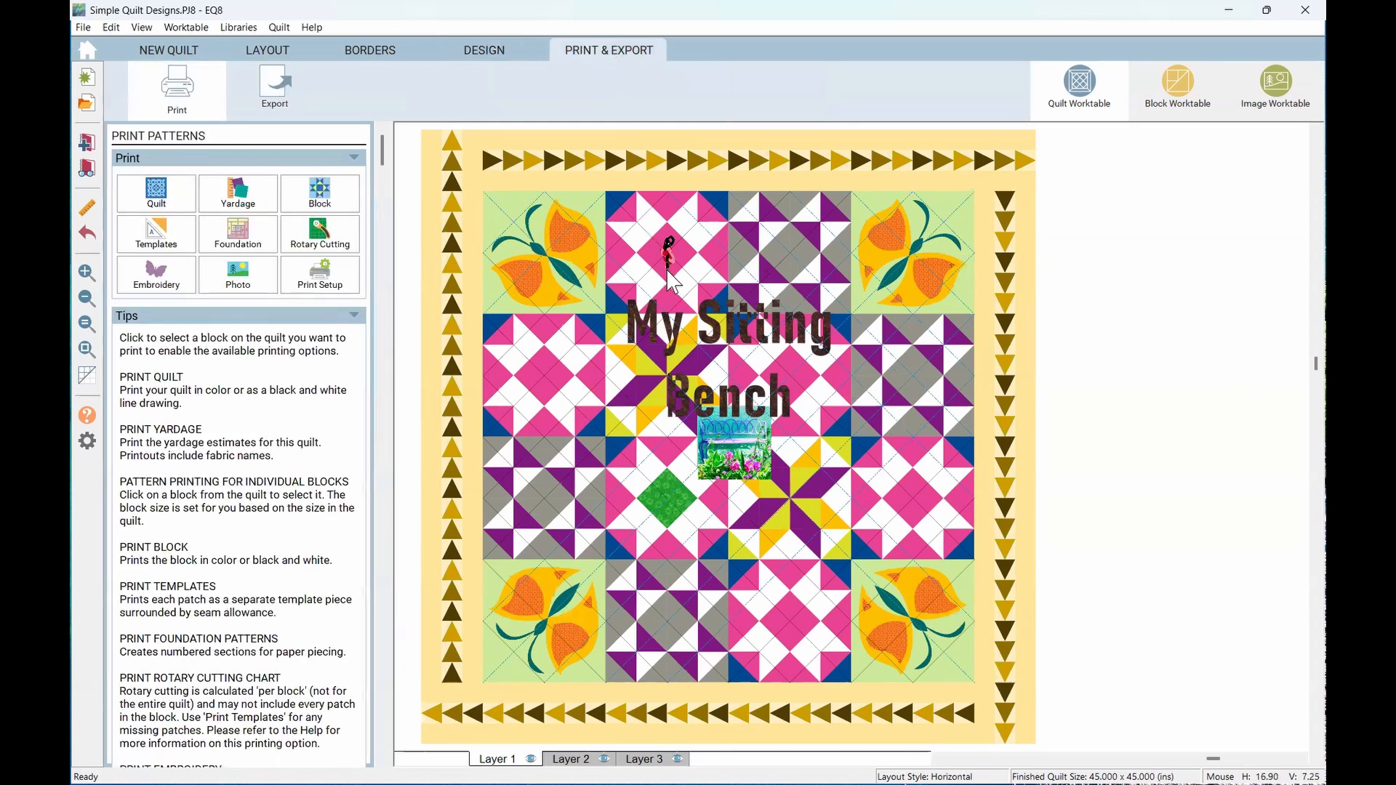
{"action": "left_click", "coordinate": [564, 273]}
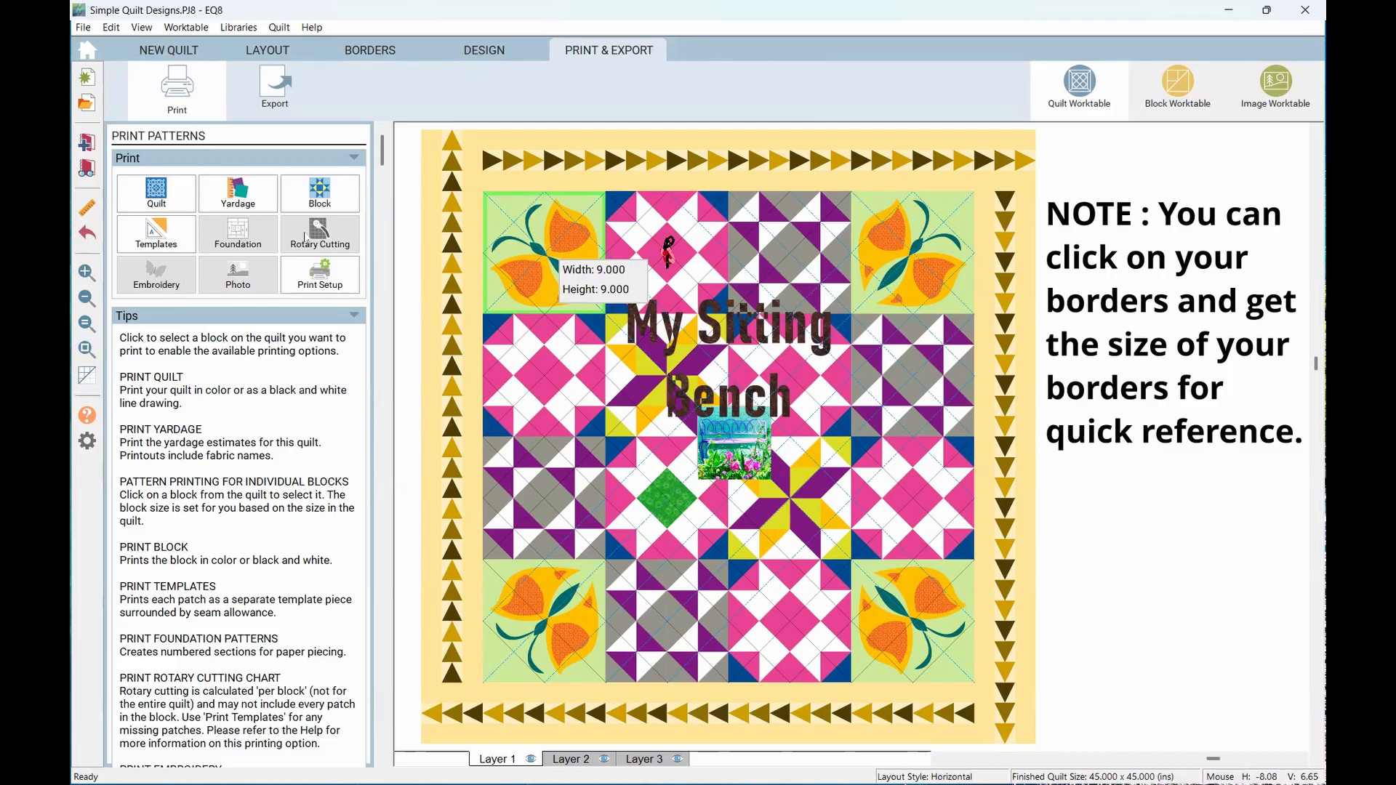
{"action": "left_click", "coordinate": [169, 237]}
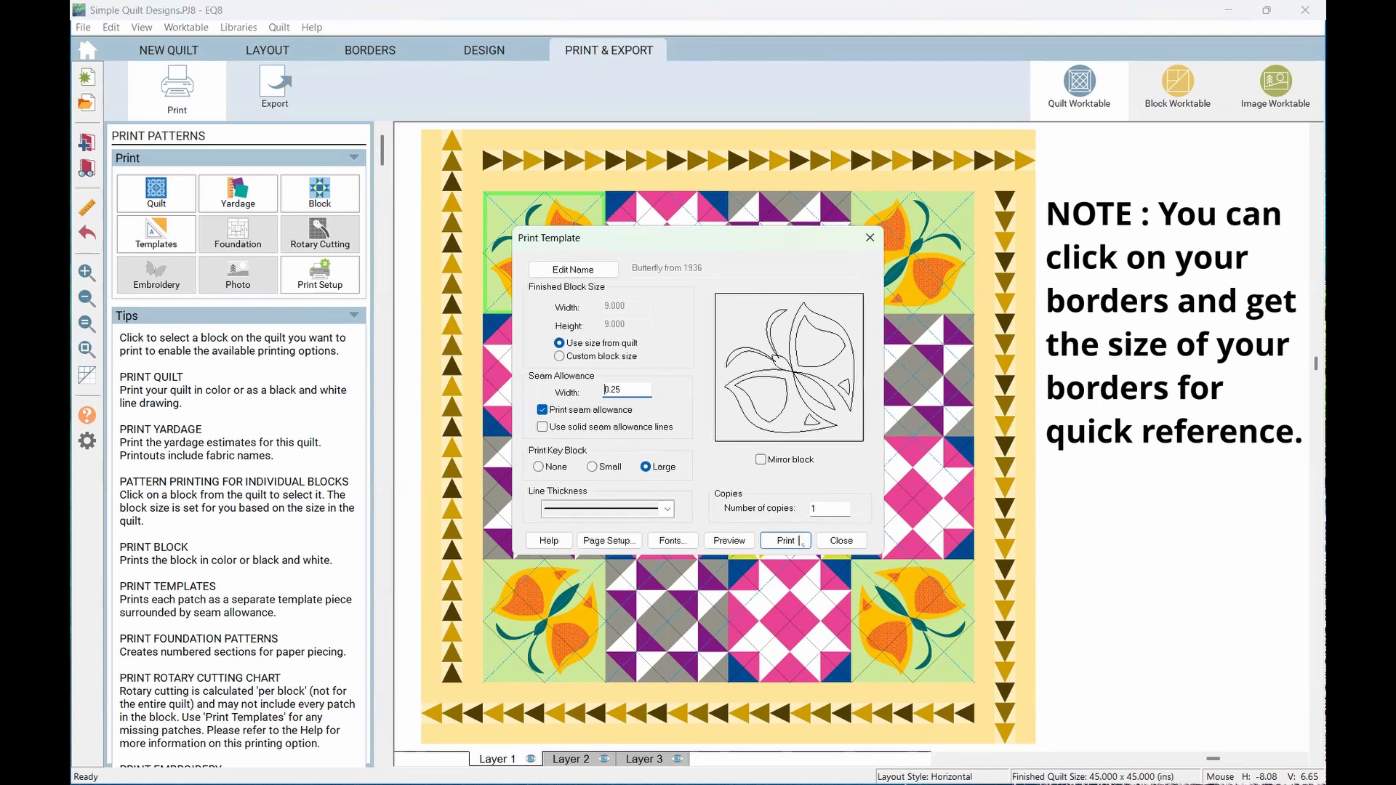
{"action": "left_click", "coordinate": [723, 541]}
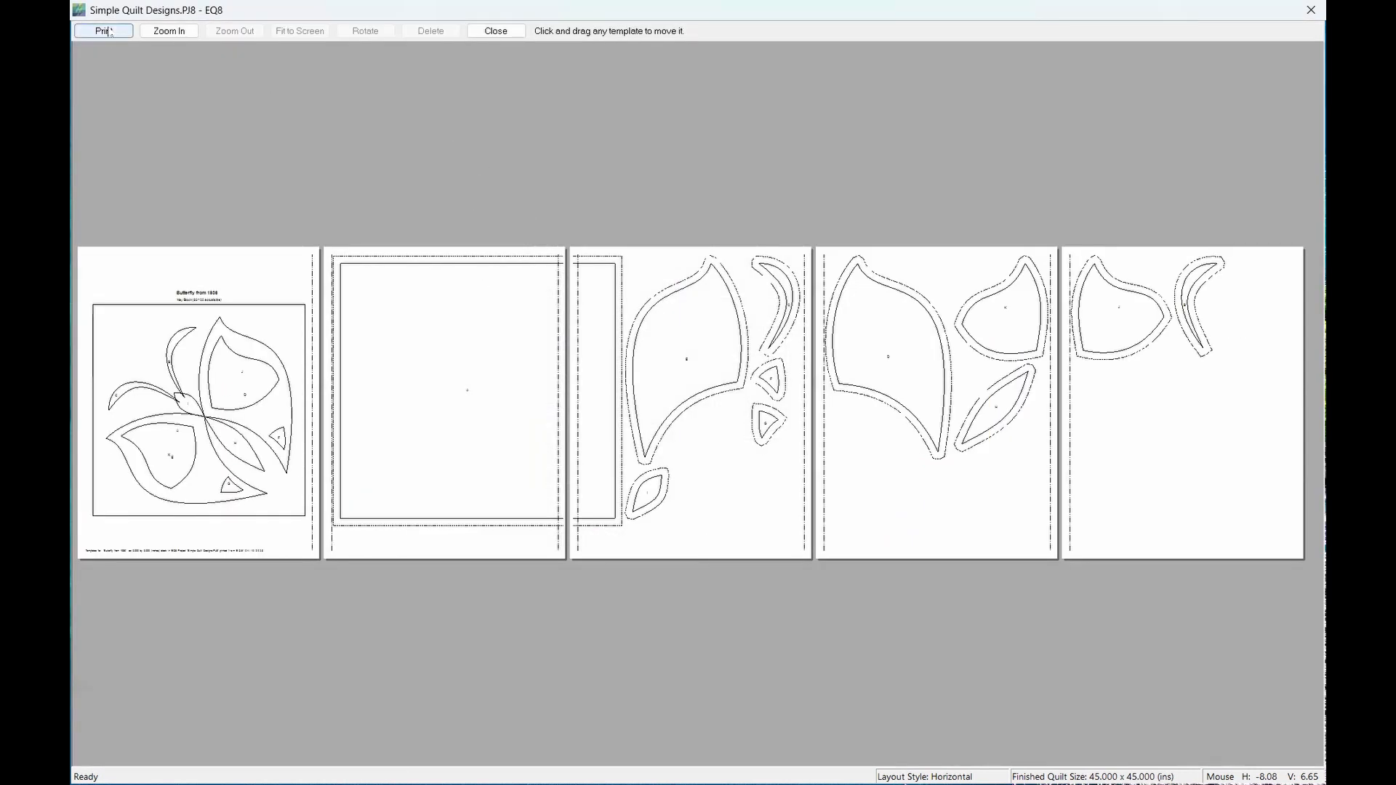
{"action": "left_click", "coordinate": [496, 31]}
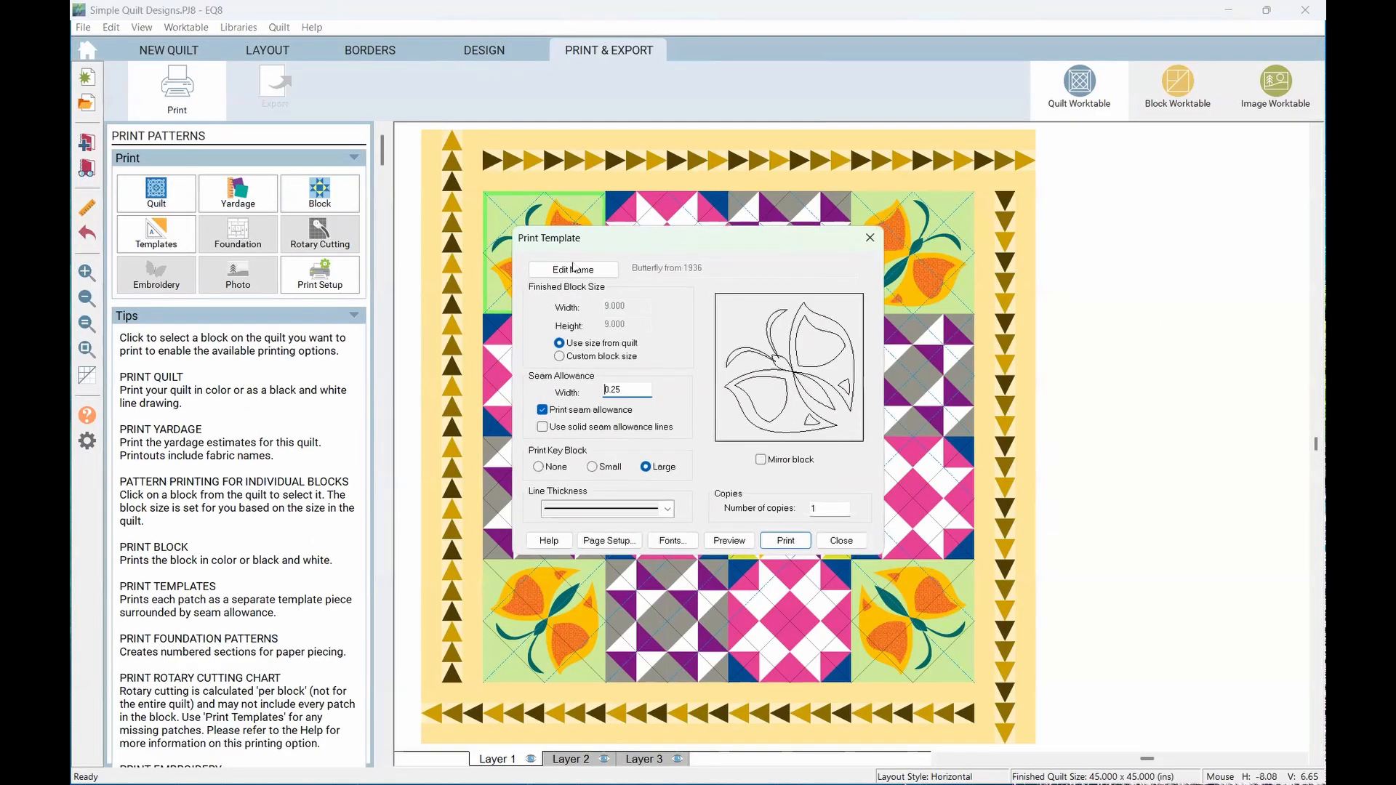
{"action": "left_click", "coordinate": [842, 541]}
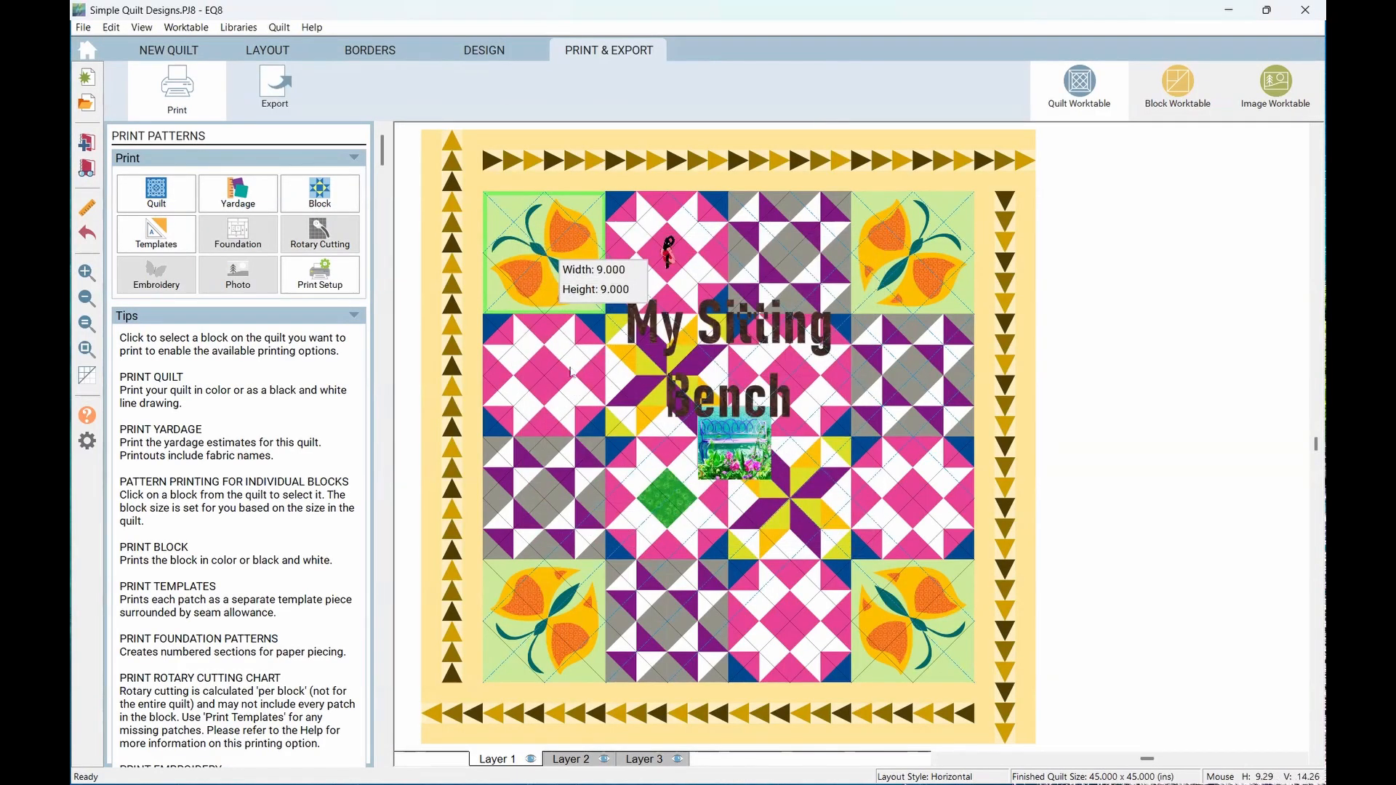
Check the finished sizes of the pink and grey blocks along the quilt's left side and view the block print options
{"action": "left_click", "coordinate": [538, 391]}
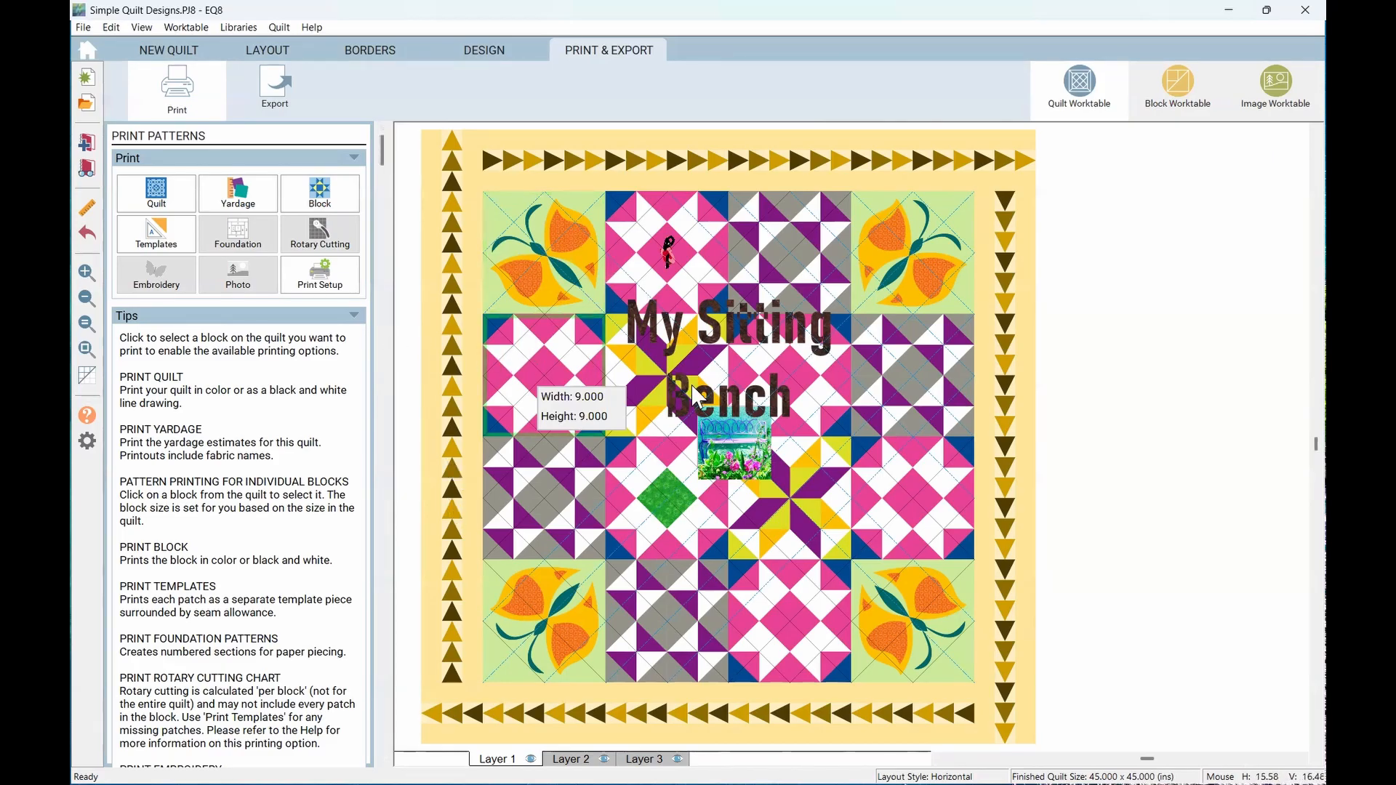
{"action": "left_click", "coordinate": [565, 499]}
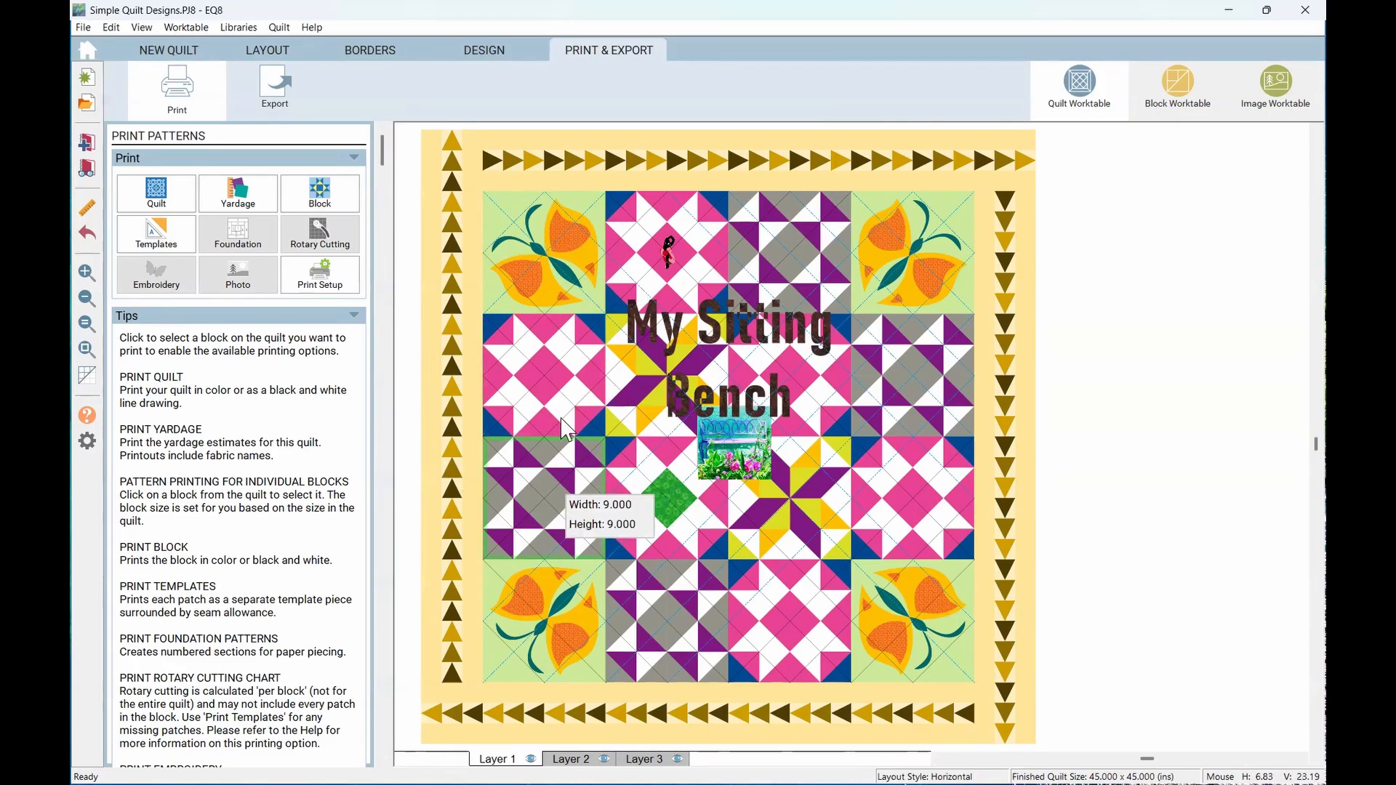
{"action": "left_click", "coordinate": [546, 393]}
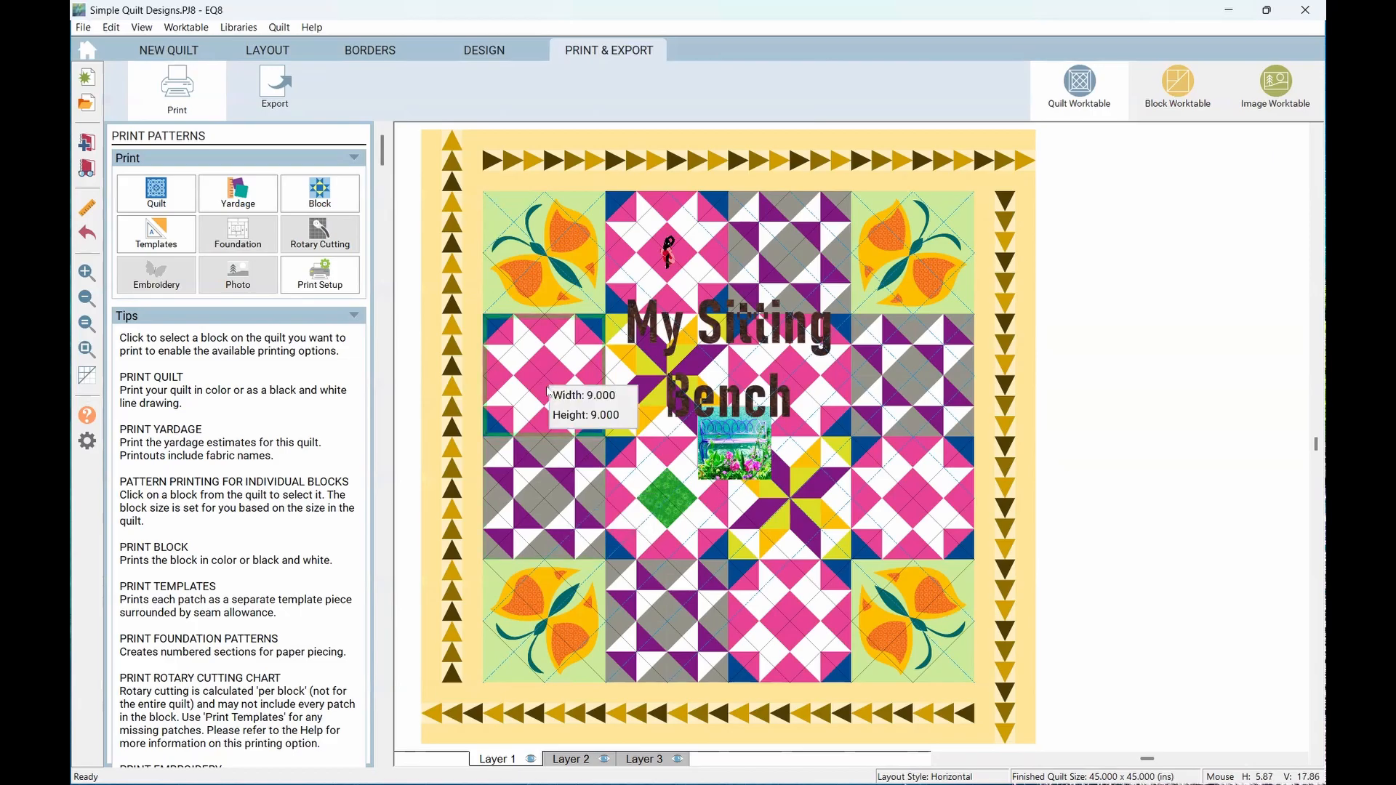
{"action": "left_click", "coordinate": [305, 193]}
{"action": "left_click", "coordinate": [860, 539]}
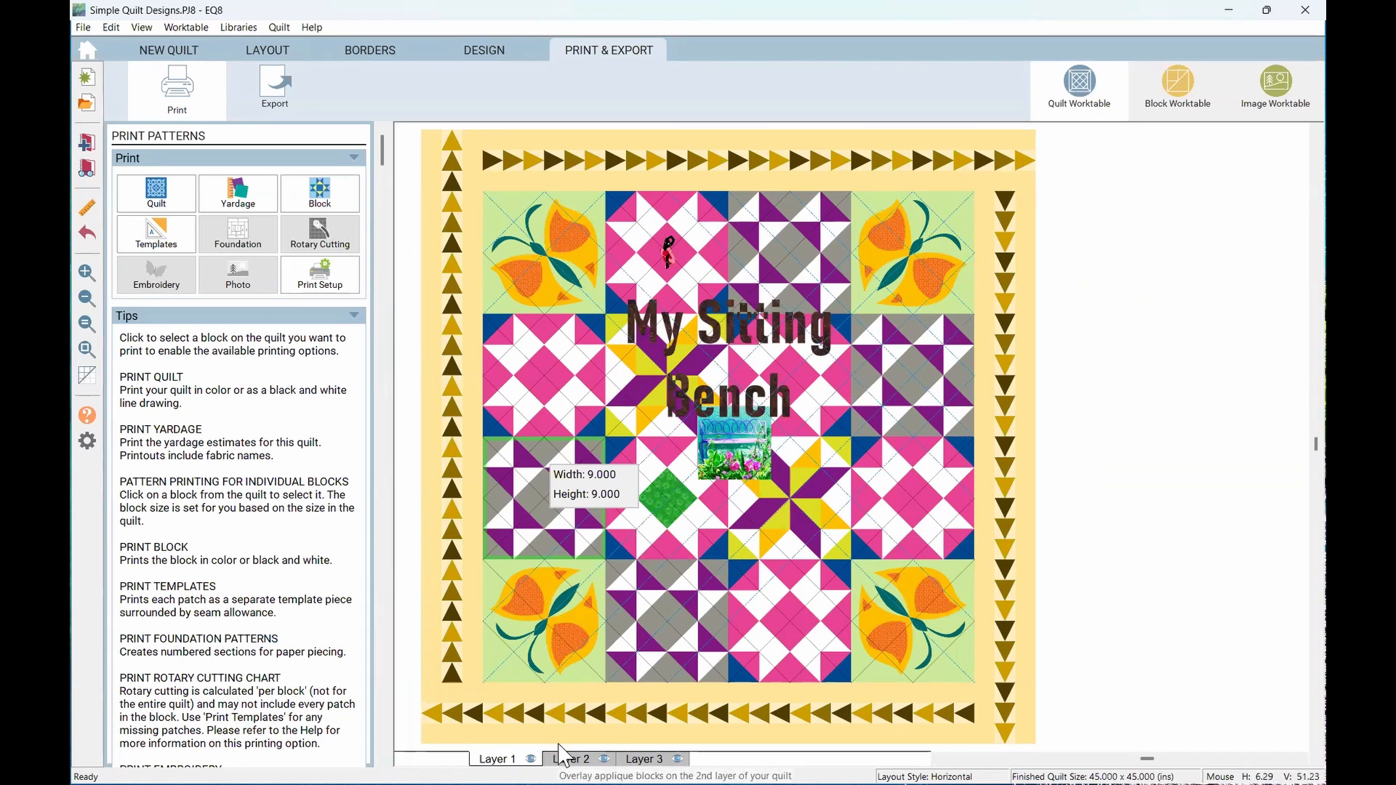
Check the quilting design's size and available print options on Layer 3 at several places across the quilt
{"action": "left_click", "coordinate": [643, 758]}
{"action": "left_click", "coordinate": [888, 213]}
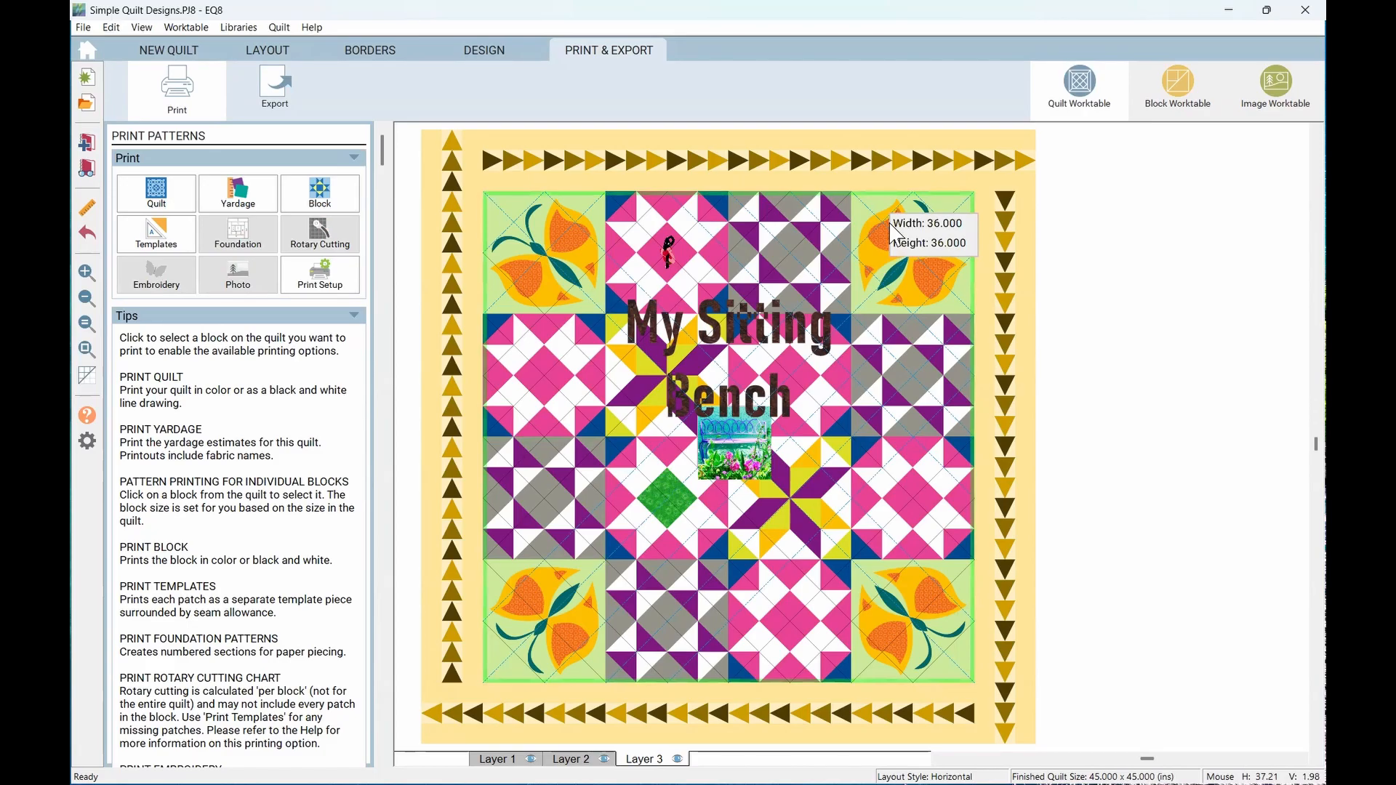
{"action": "left_click", "coordinate": [964, 299]}
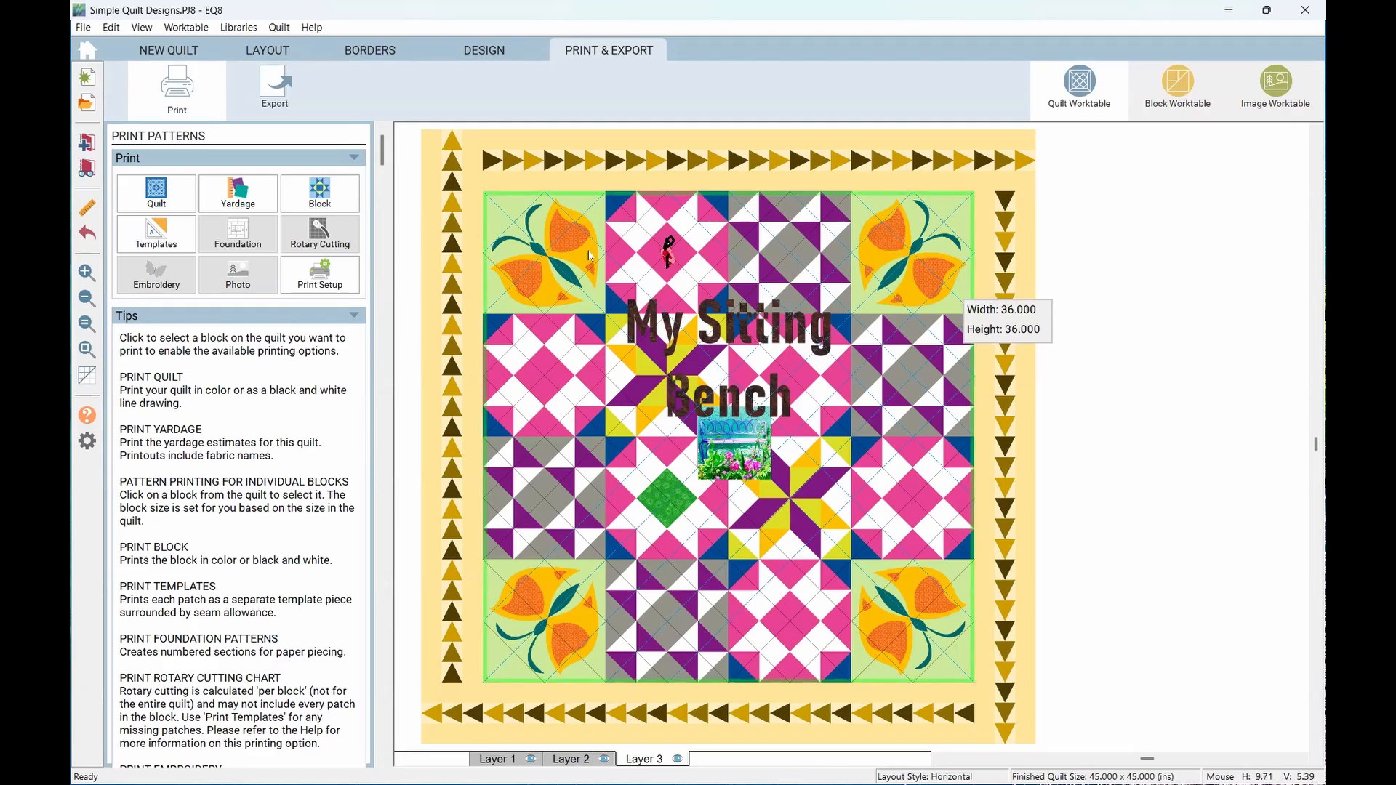
{"action": "left_click", "coordinate": [508, 233]}
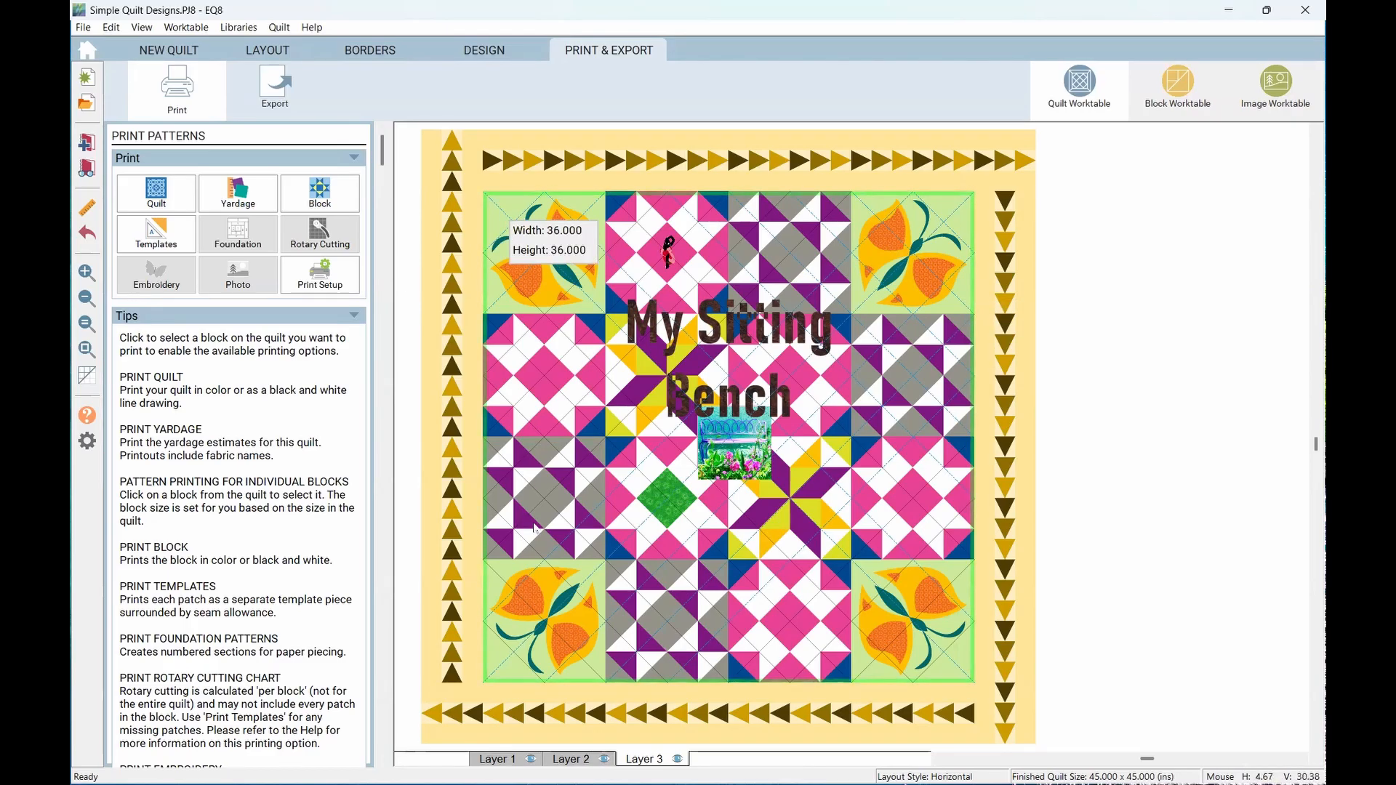
{"action": "left_click", "coordinate": [538, 499]}
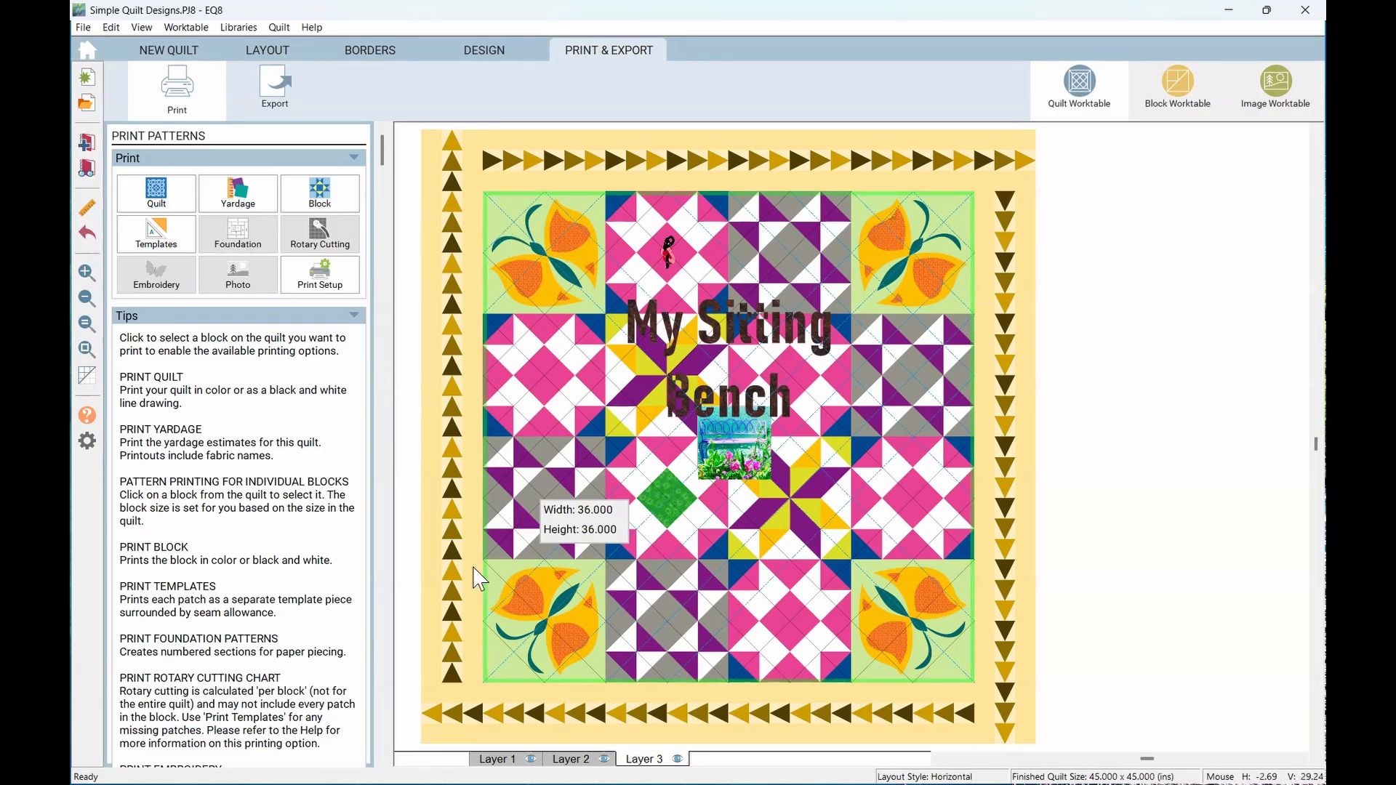
Preview the rotary cutting chart for the pink block at the quilt's left side on Layer 1, then close without printing
{"action": "left_click", "coordinate": [501, 758]}
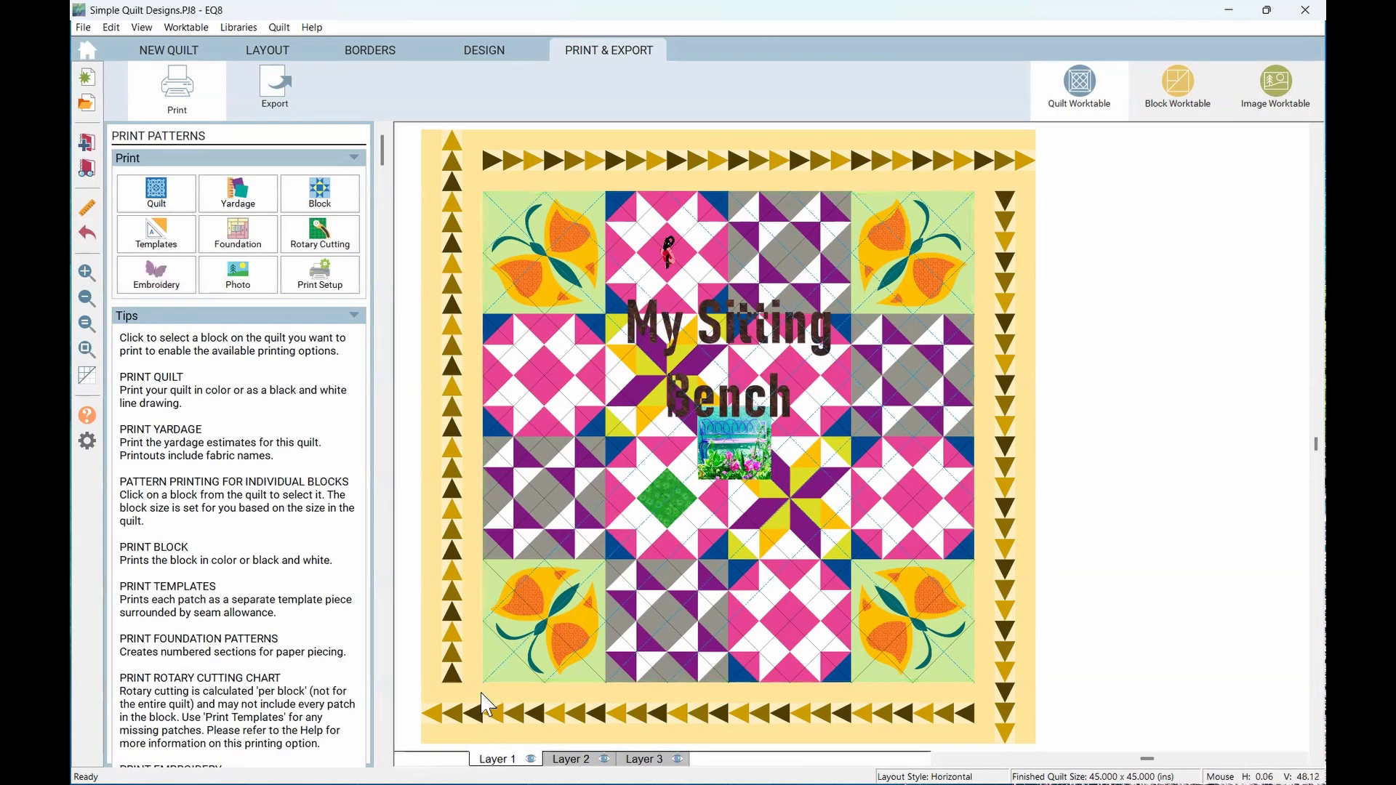
{"action": "left_click", "coordinate": [549, 373]}
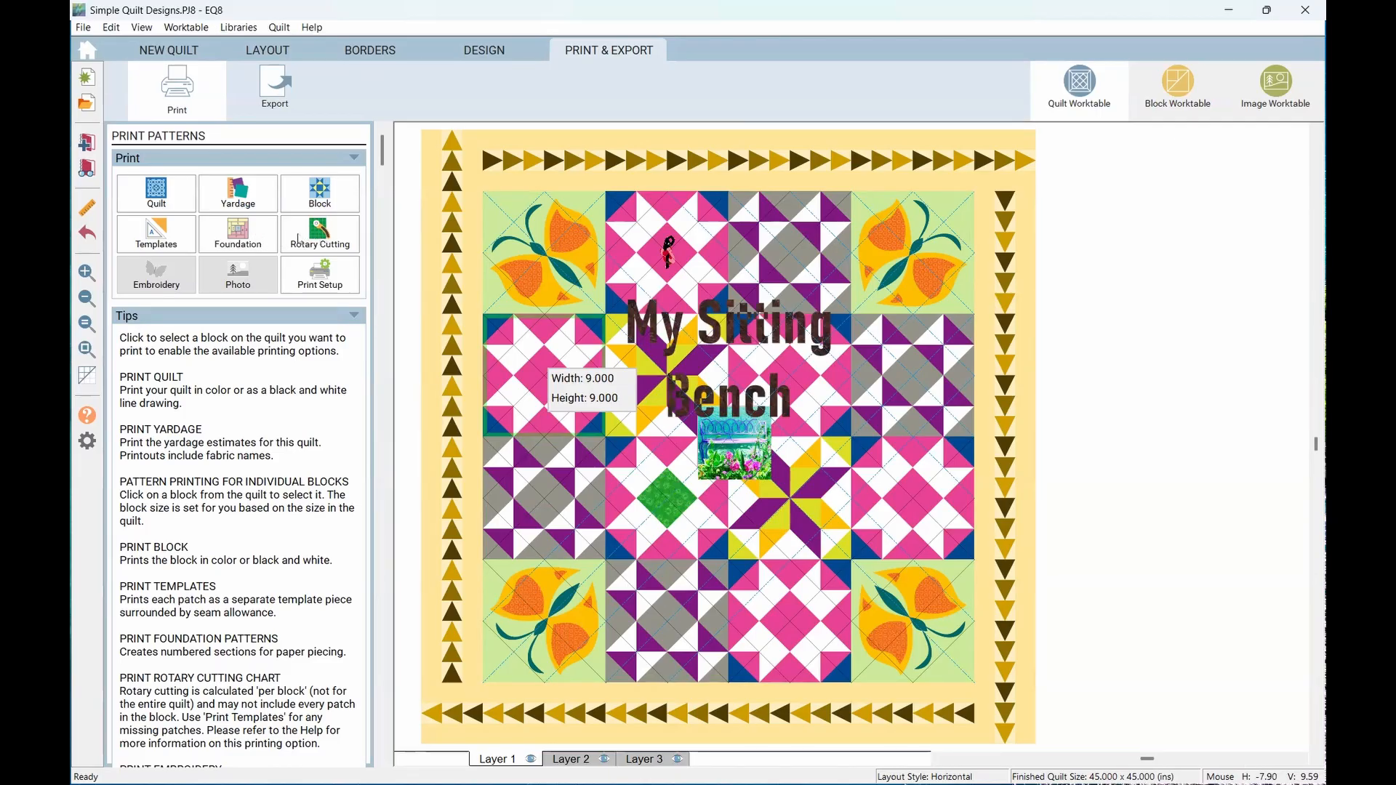
{"action": "left_click", "coordinate": [320, 251]}
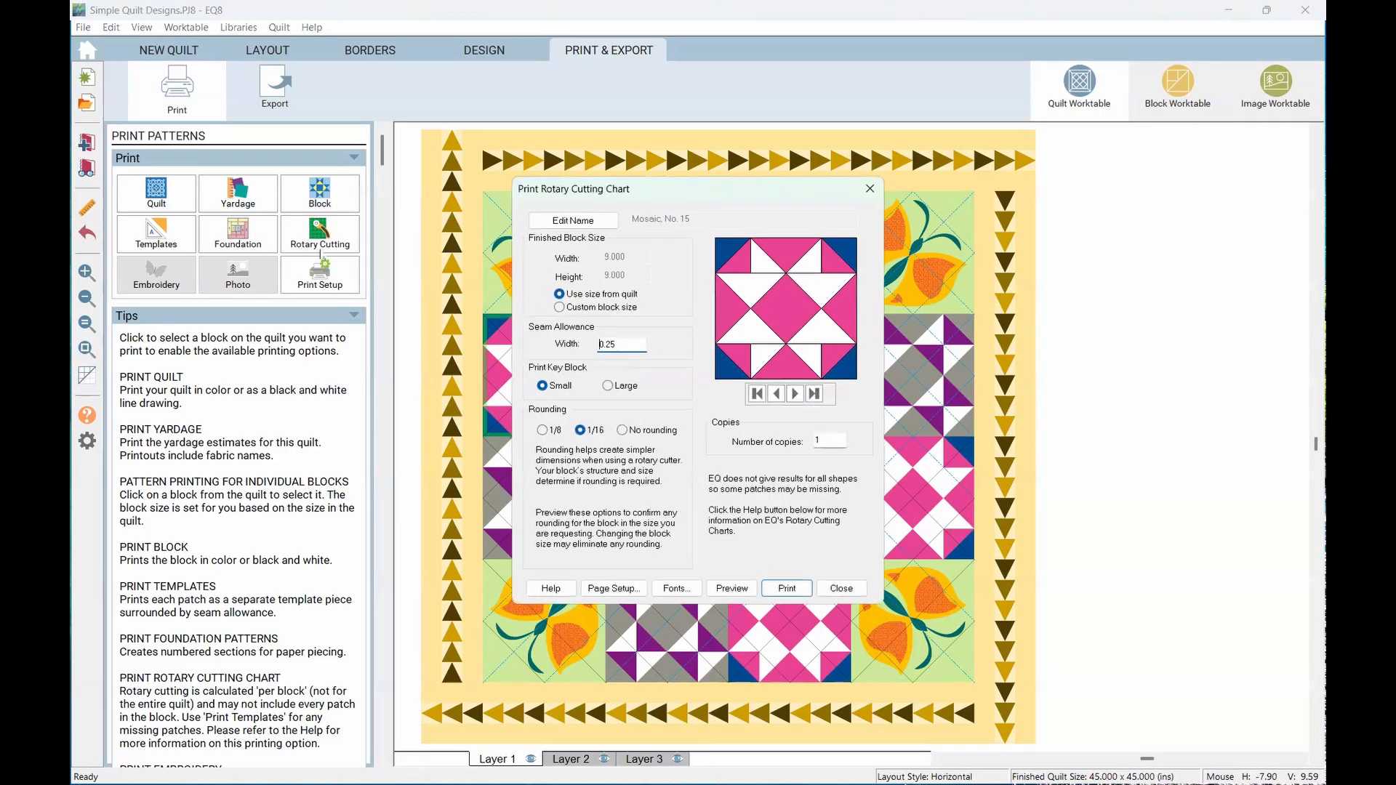
{"action": "left_click", "coordinate": [730, 590]}
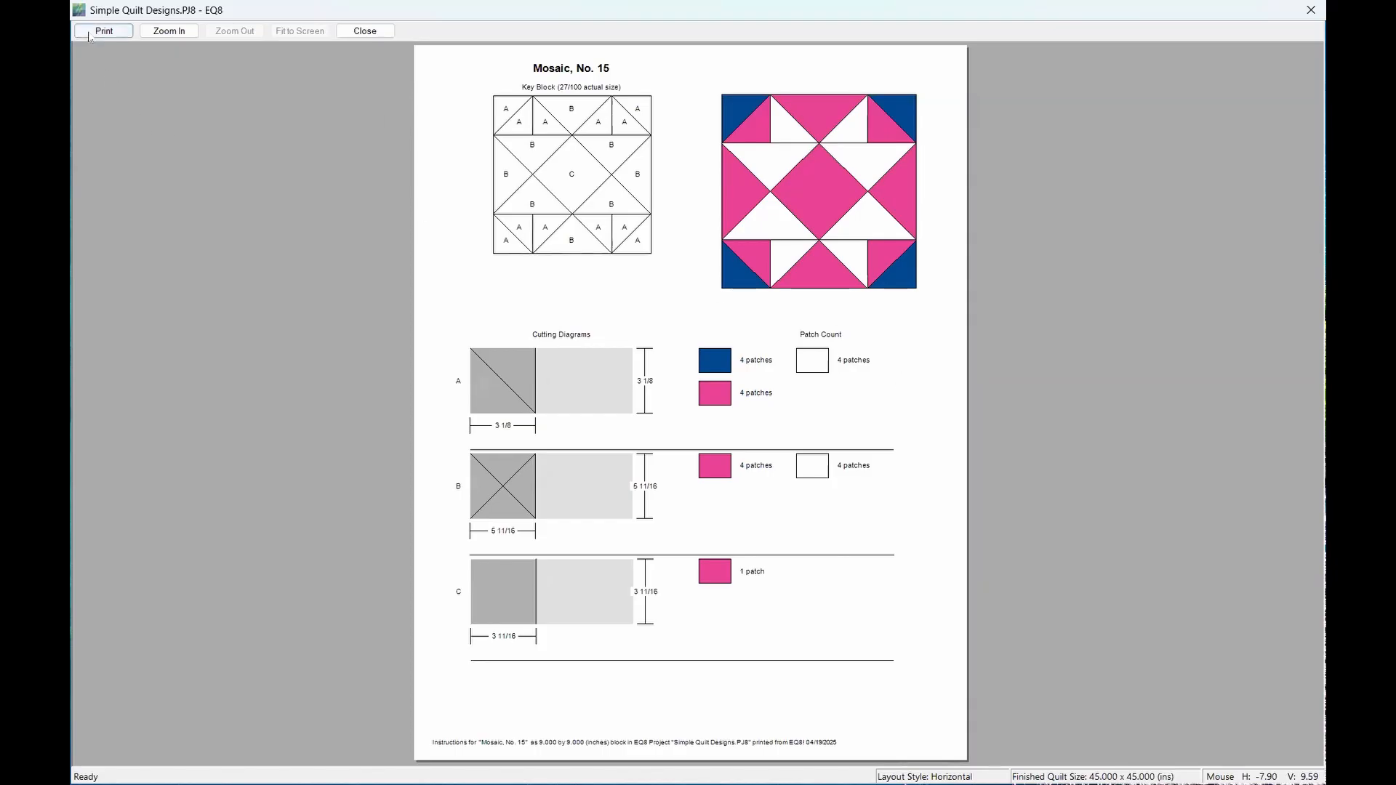
{"action": "left_click", "coordinate": [350, 30]}
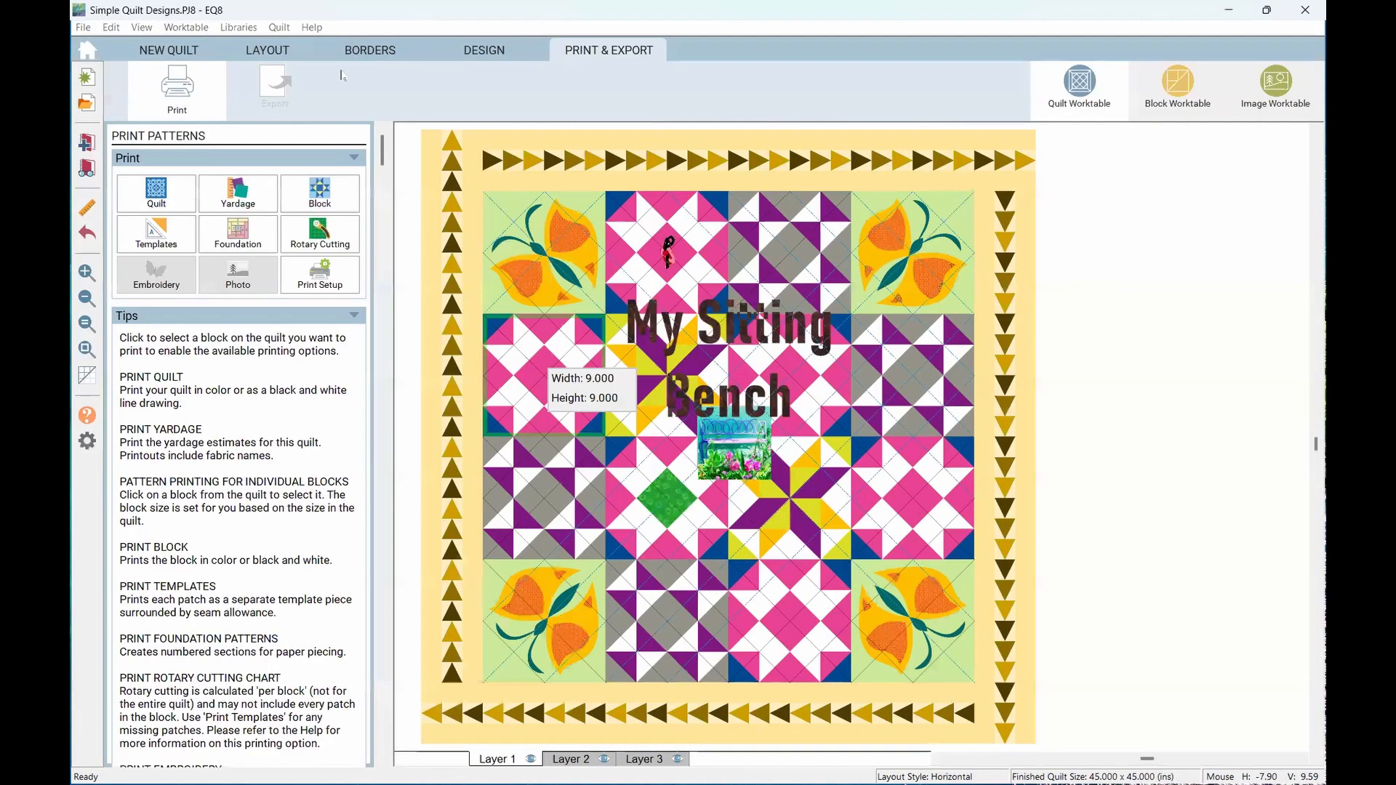
{"action": "left_click", "coordinate": [840, 589]}
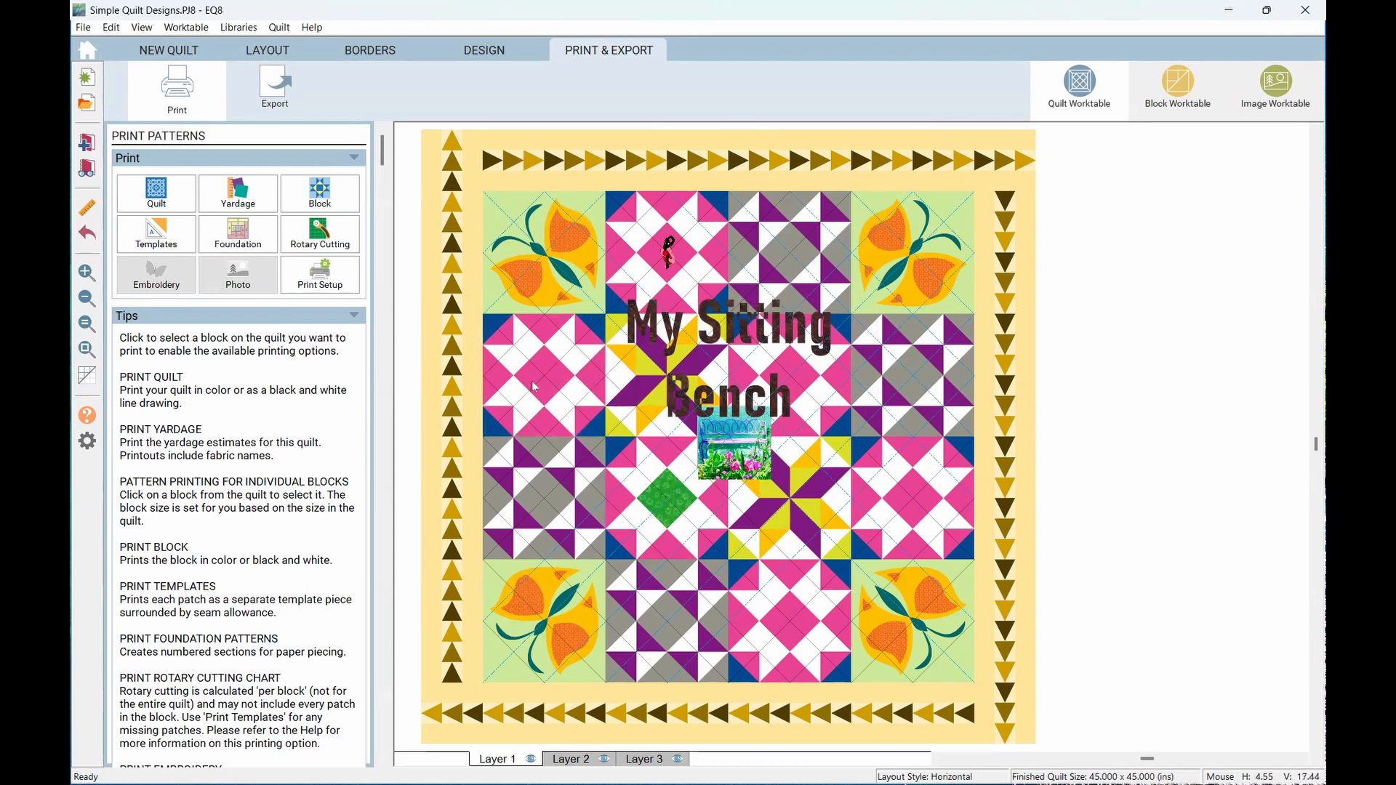
Review the Mosaic, No. 15 cutting diagrams and patch colours once more, then close the rotary cutting chart
{"action": "left_click", "coordinate": [327, 235]}
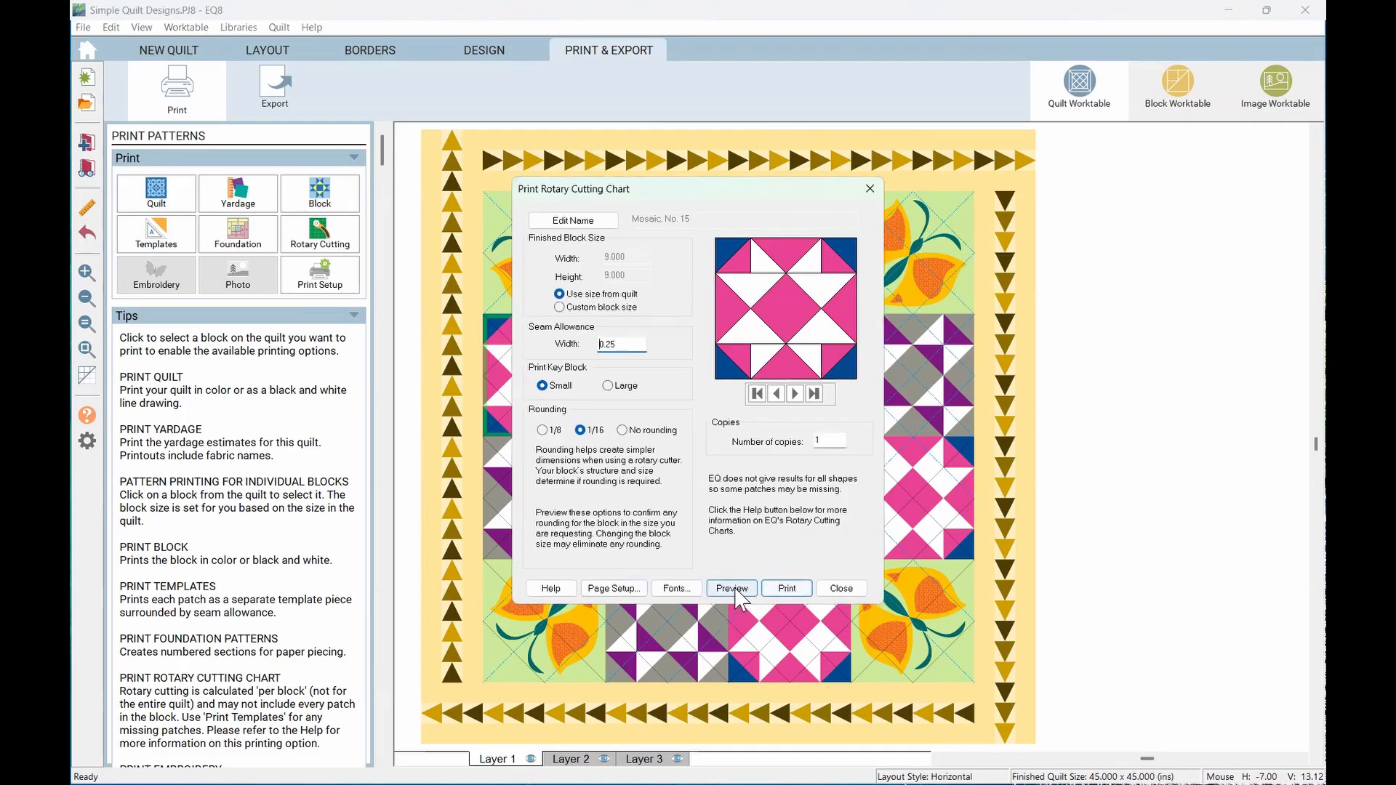
{"action": "left_click", "coordinate": [733, 588]}
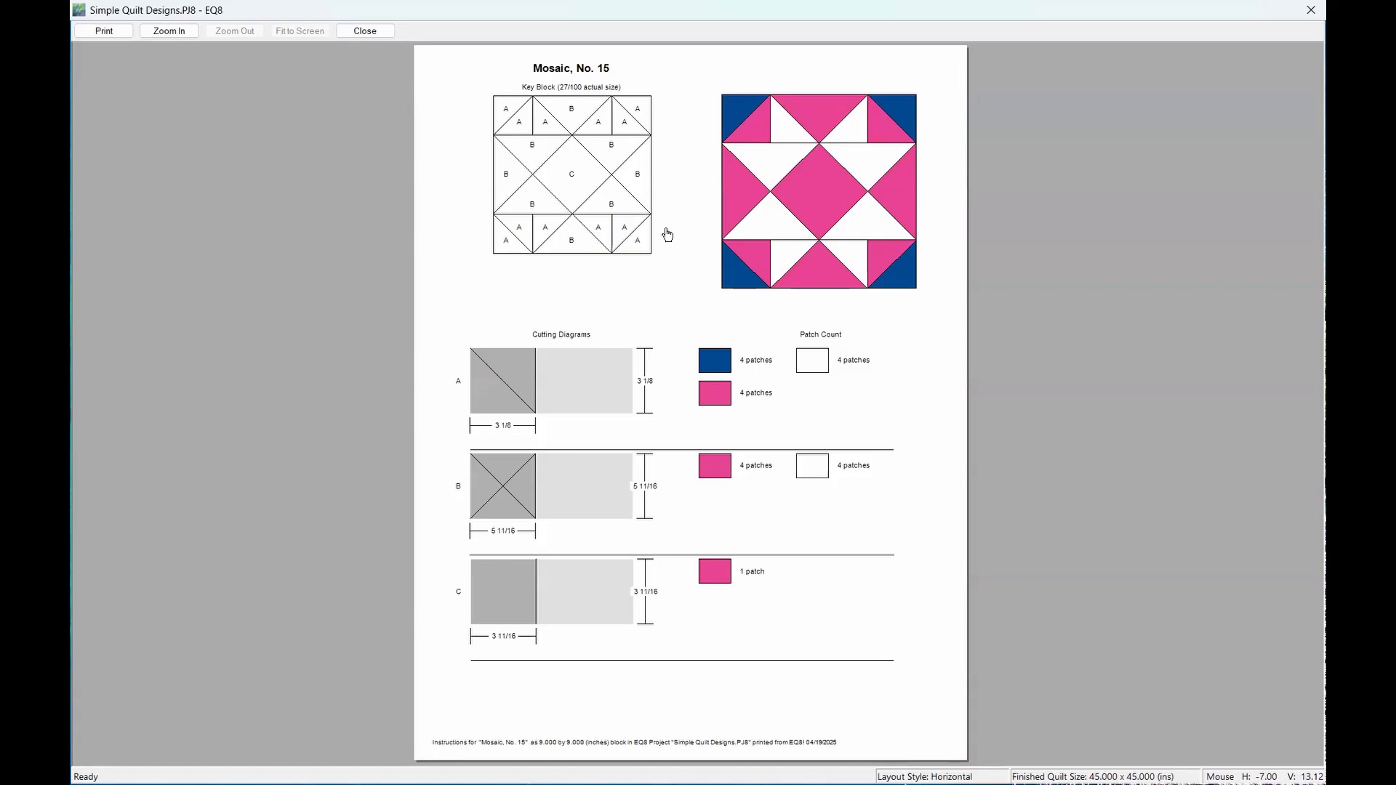
{"action": "left_click", "coordinate": [365, 31]}
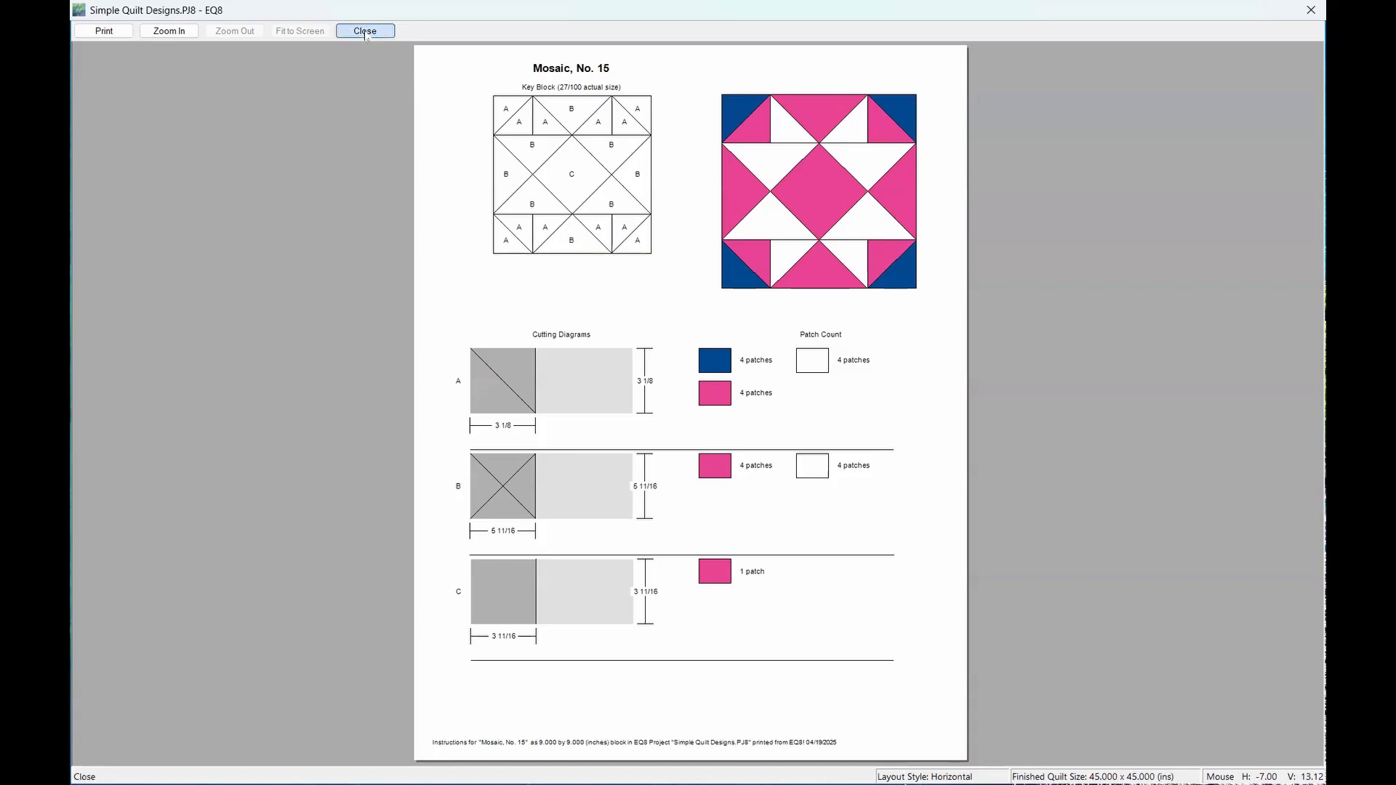
{"action": "left_click", "coordinate": [842, 589]}
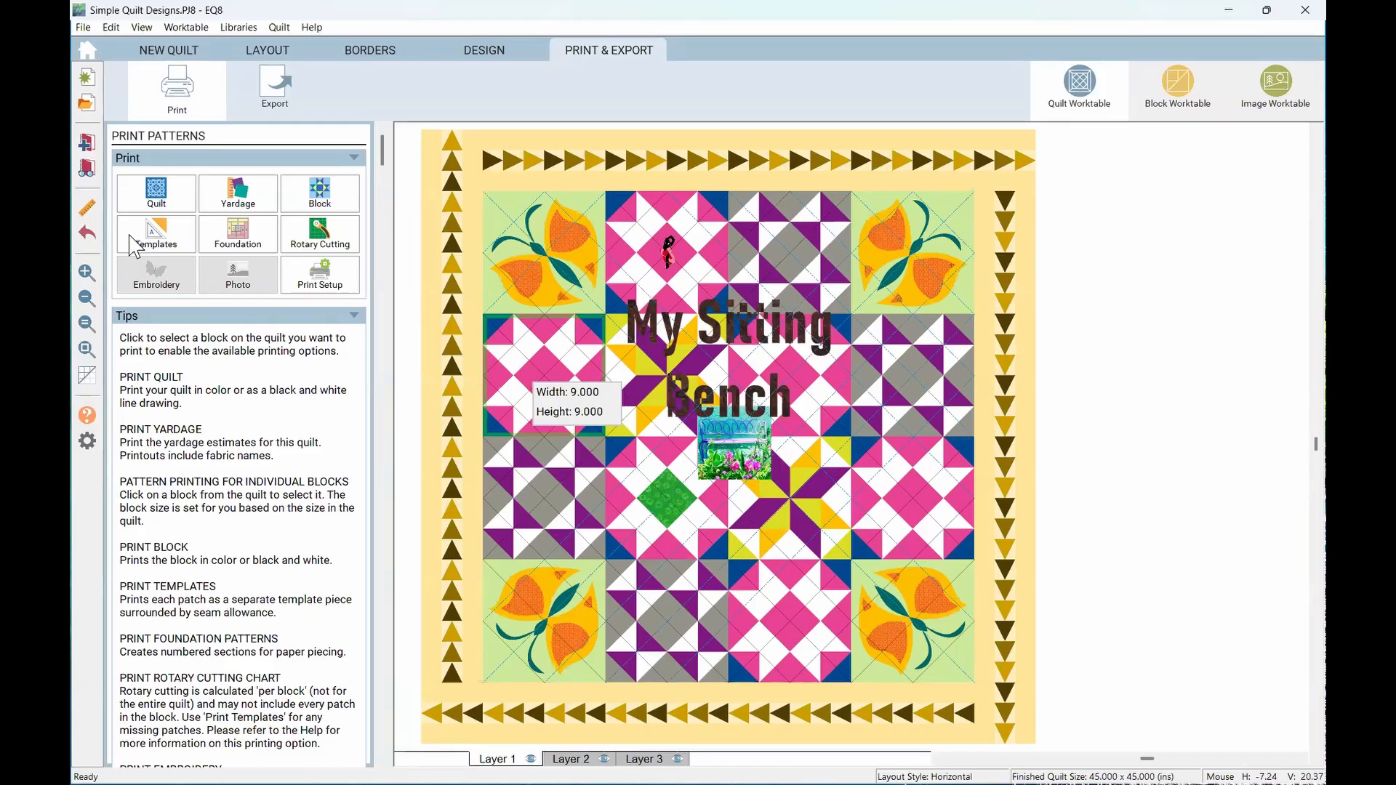
Preview the foundation pattern sections of the selected Mosaic, No. 15 block
{"action": "left_click", "coordinate": [245, 240]}
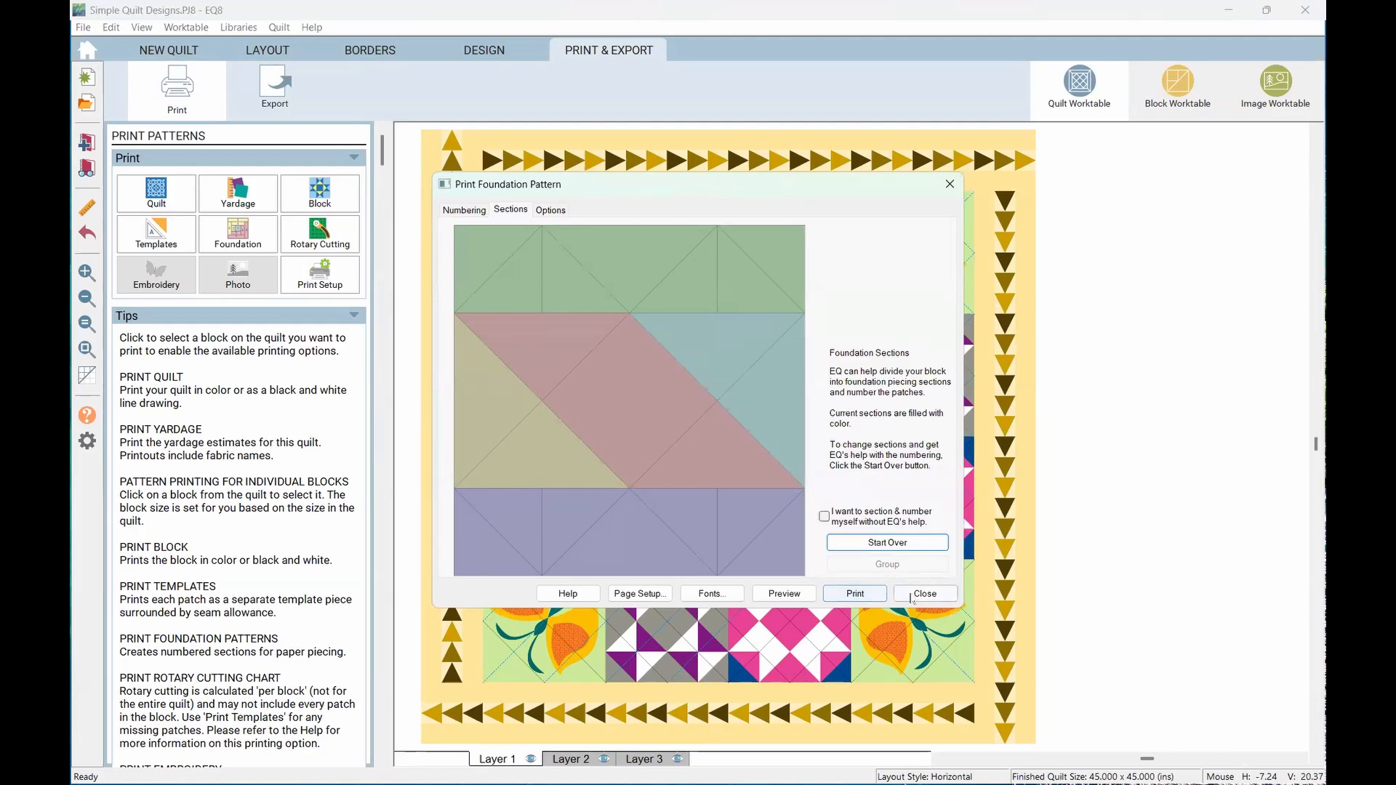
{"action": "left_click", "coordinate": [784, 596]}
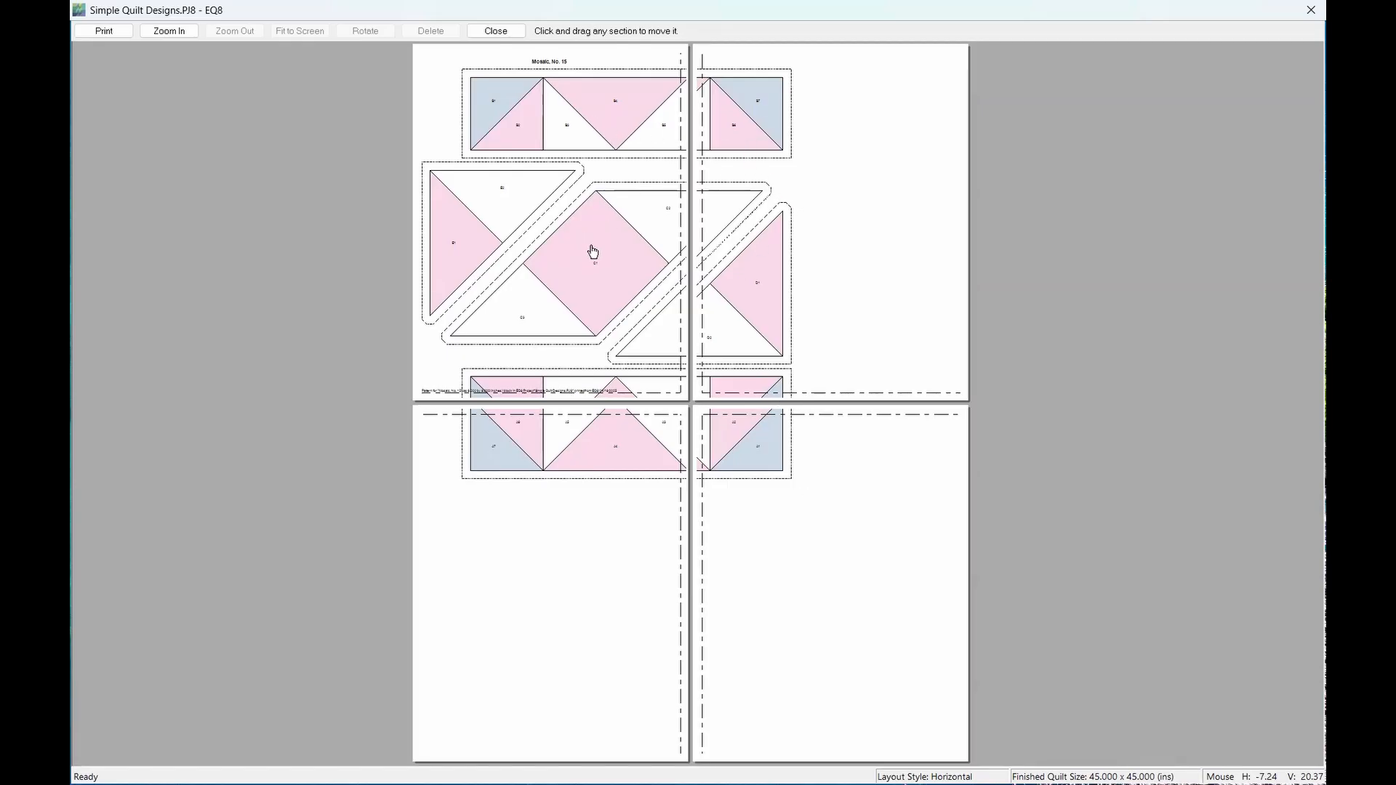
Rearrange the foundation sections with both triangles on the upper-right page, the rotated centre section on the lower-right page, and the lower strip moved up
{"action": "left_click", "coordinate": [762, 298]}
{"action": "left_click_drag", "start_coordinate": [772, 314], "coordinate": [927, 314]}
{"action": "left_click_drag", "start_coordinate": [639, 275], "coordinate": [800, 559]}
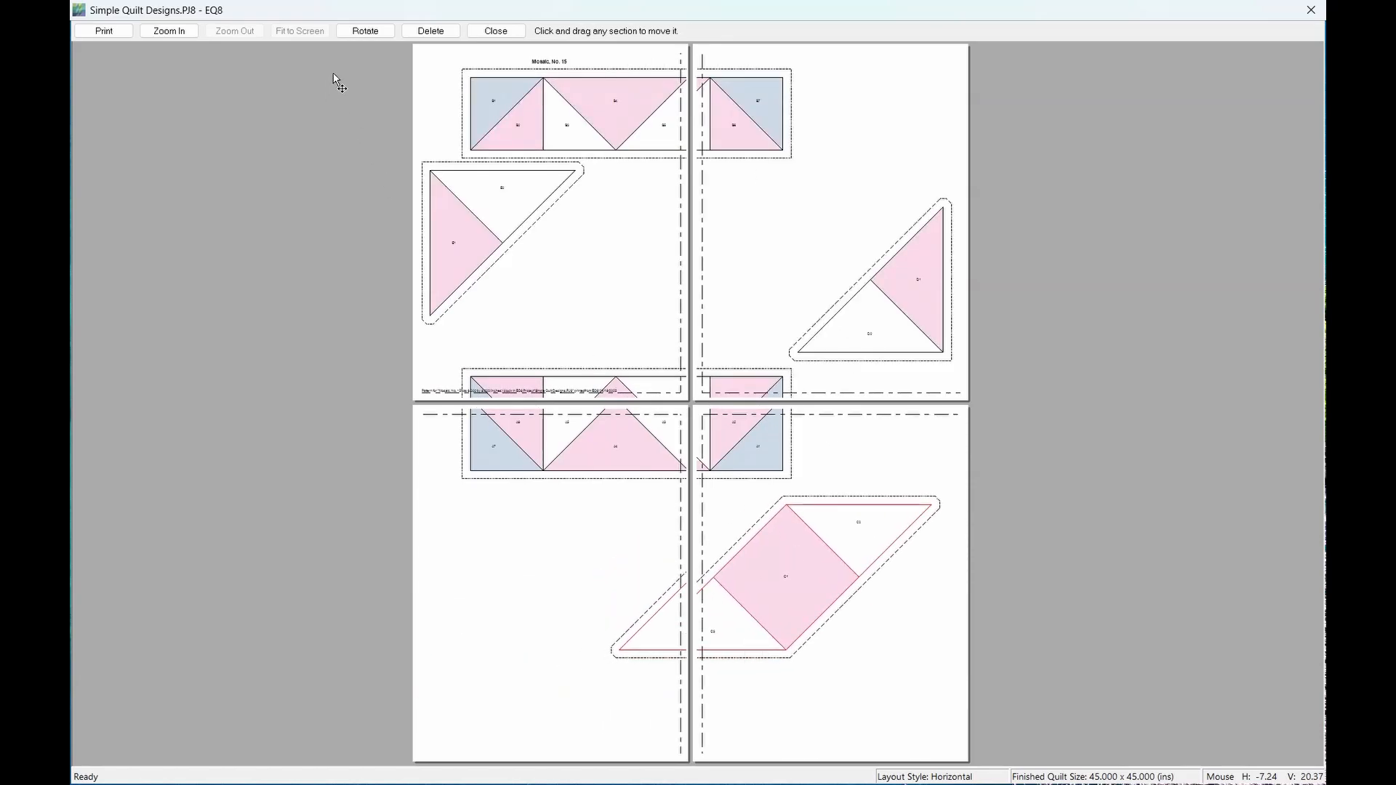
{"action": "left_click", "coordinate": [367, 33]}
{"action": "left_click", "coordinate": [367, 33]}
{"action": "left_click", "coordinate": [367, 33]}
{"action": "left_click_drag", "start_coordinate": [755, 547], "coordinate": [784, 559]}
{"action": "left_click_drag", "start_coordinate": [623, 427], "coordinate": [598, 306]}
{"action": "left_click_drag", "start_coordinate": [528, 244], "coordinate": [883, 222]}
Rotate both strip sections upright and place them side by side on the upper-left page, then close the preview
{"action": "left_click", "coordinate": [624, 135]}
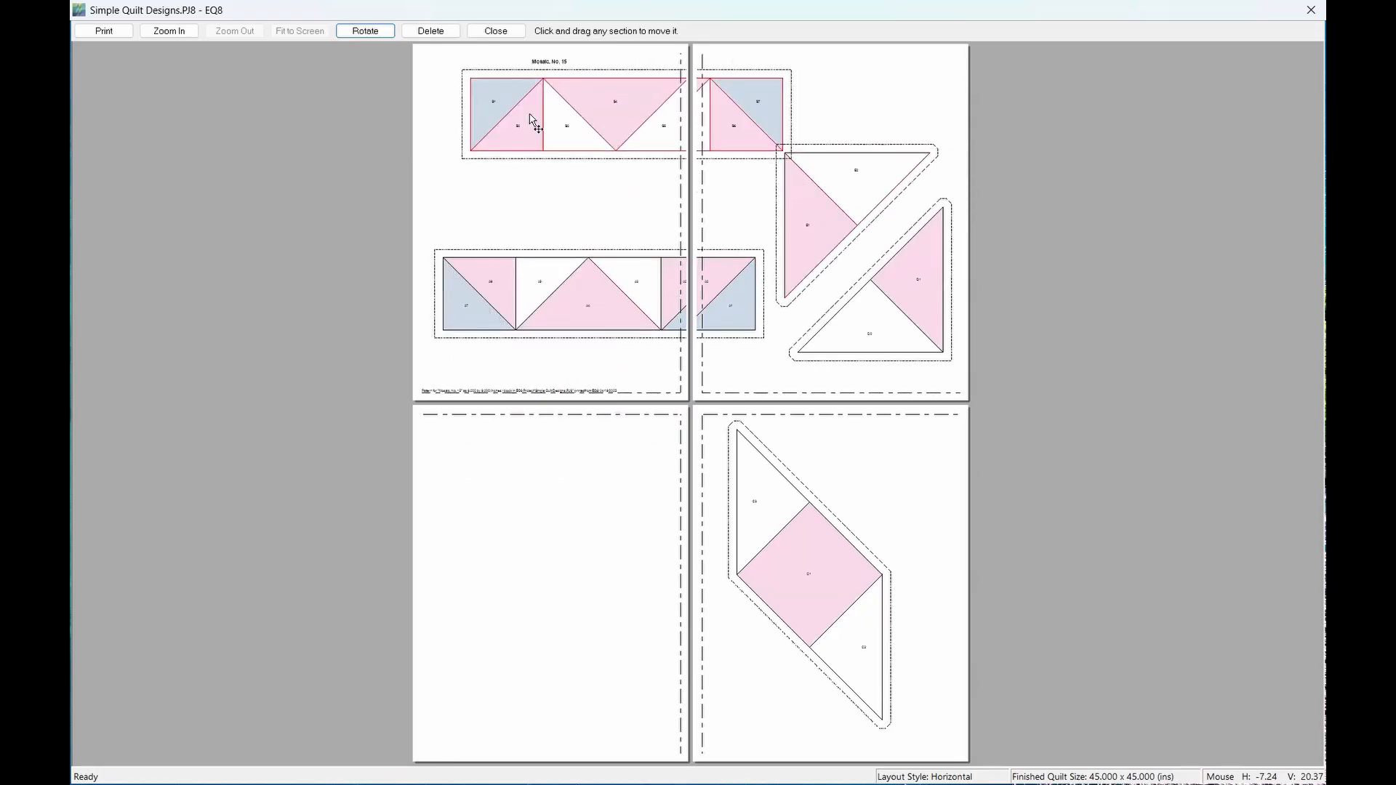
{"action": "left_click", "coordinate": [366, 31]}
{"action": "left_click", "coordinate": [367, 31]}
{"action": "left_click", "coordinate": [368, 31]}
{"action": "left_click_drag", "start_coordinate": [648, 247], "coordinate": [638, 274]}
{"action": "left_click", "coordinate": [567, 304]}
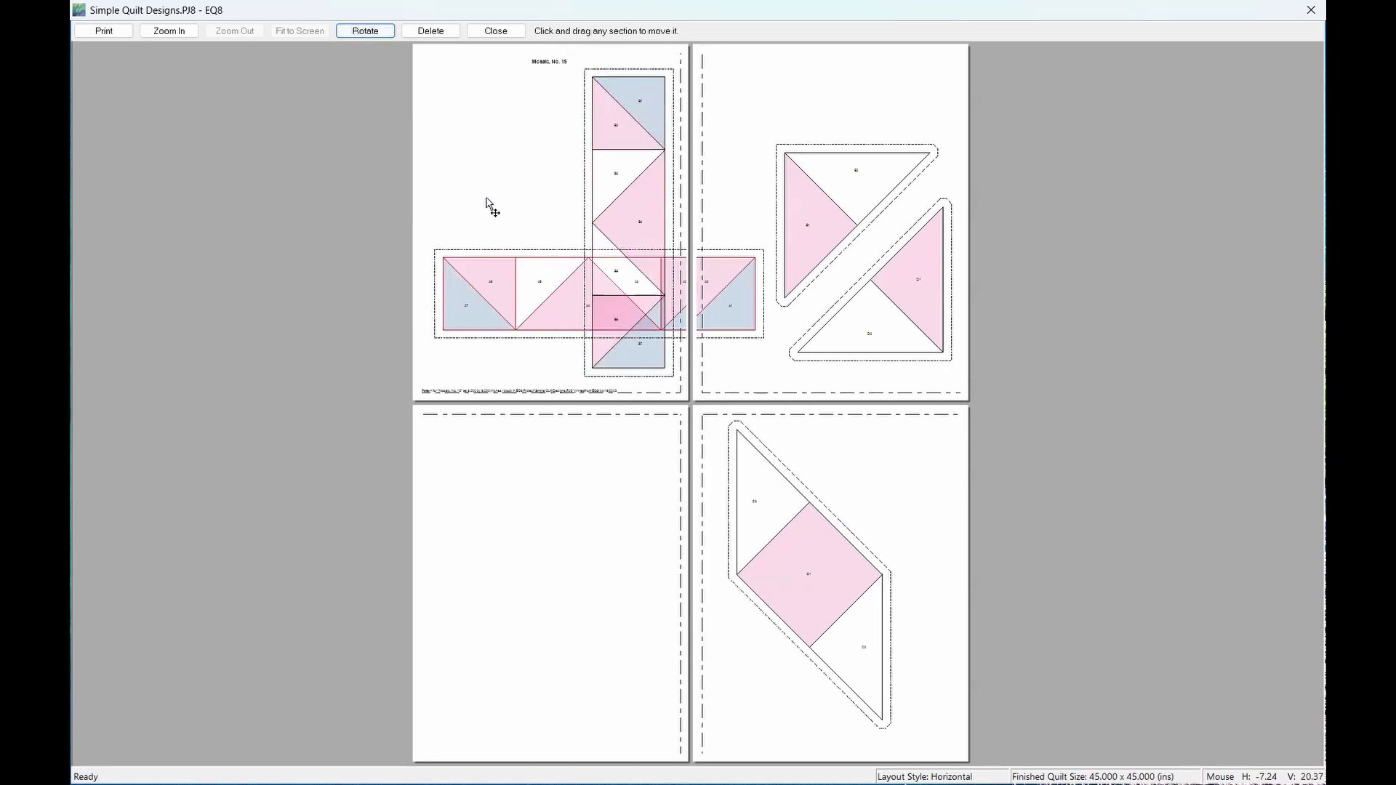
{"action": "left_click", "coordinate": [366, 31]}
{"action": "left_click", "coordinate": [366, 31]}
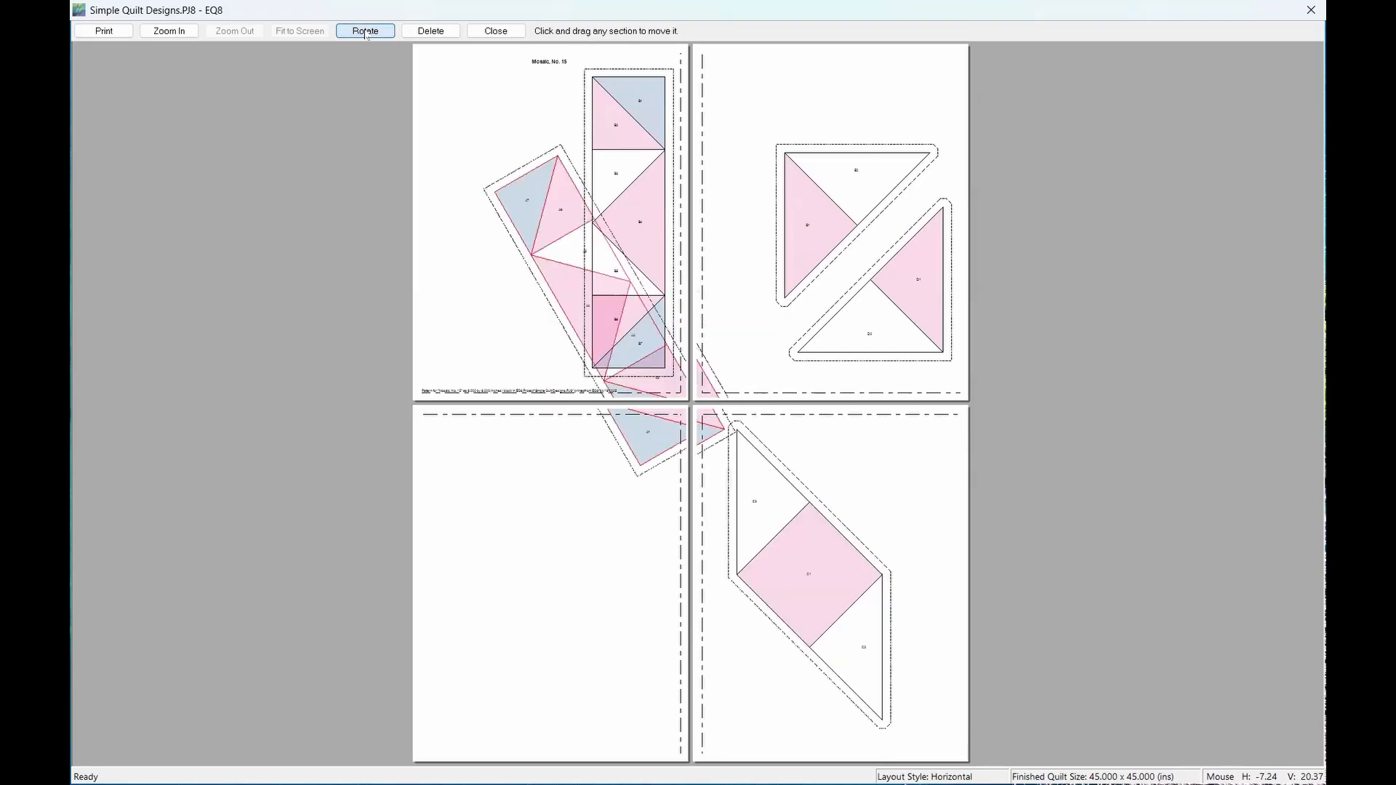
{"action": "left_click", "coordinate": [365, 31]}
{"action": "left_click_drag", "start_coordinate": [570, 274], "coordinate": [477, 197]}
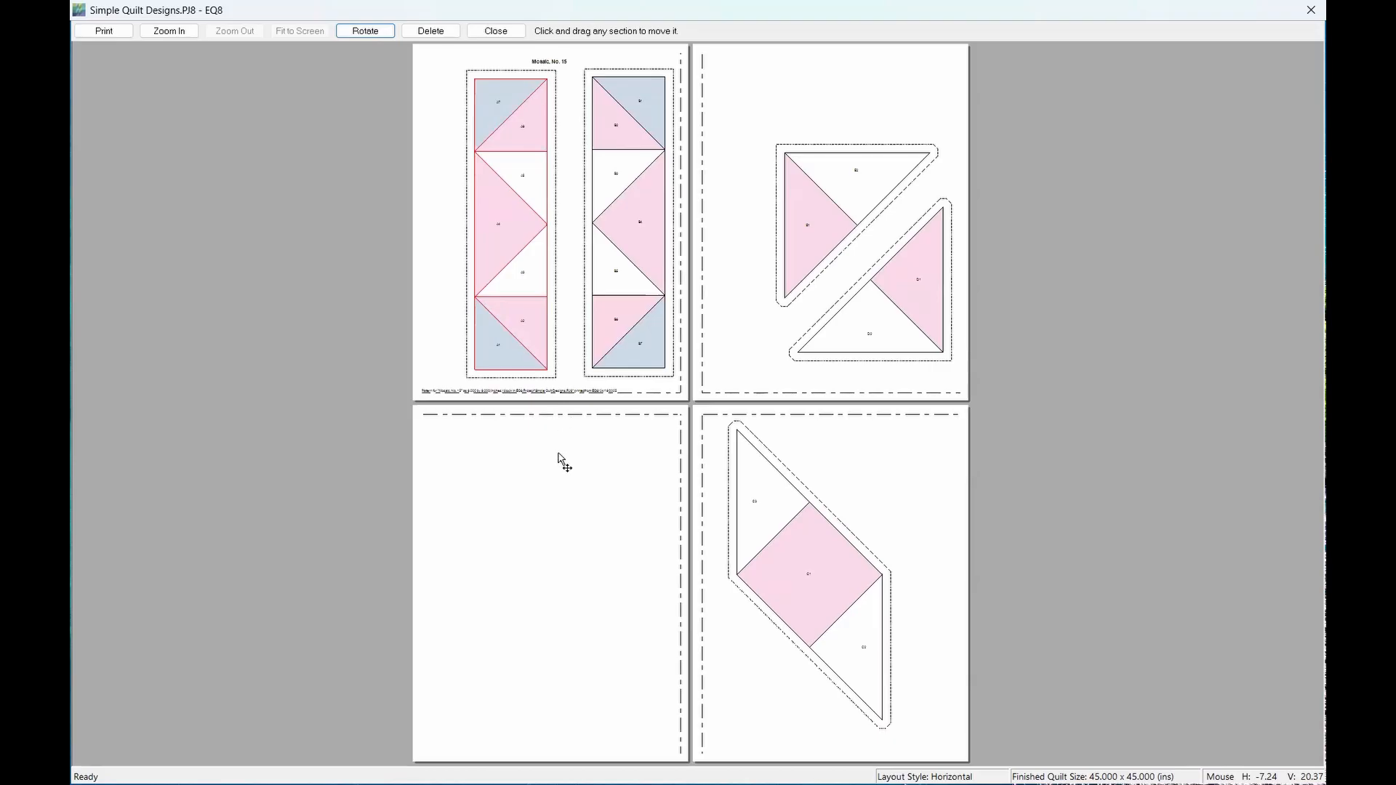
{"action": "left_click", "coordinate": [496, 31]}
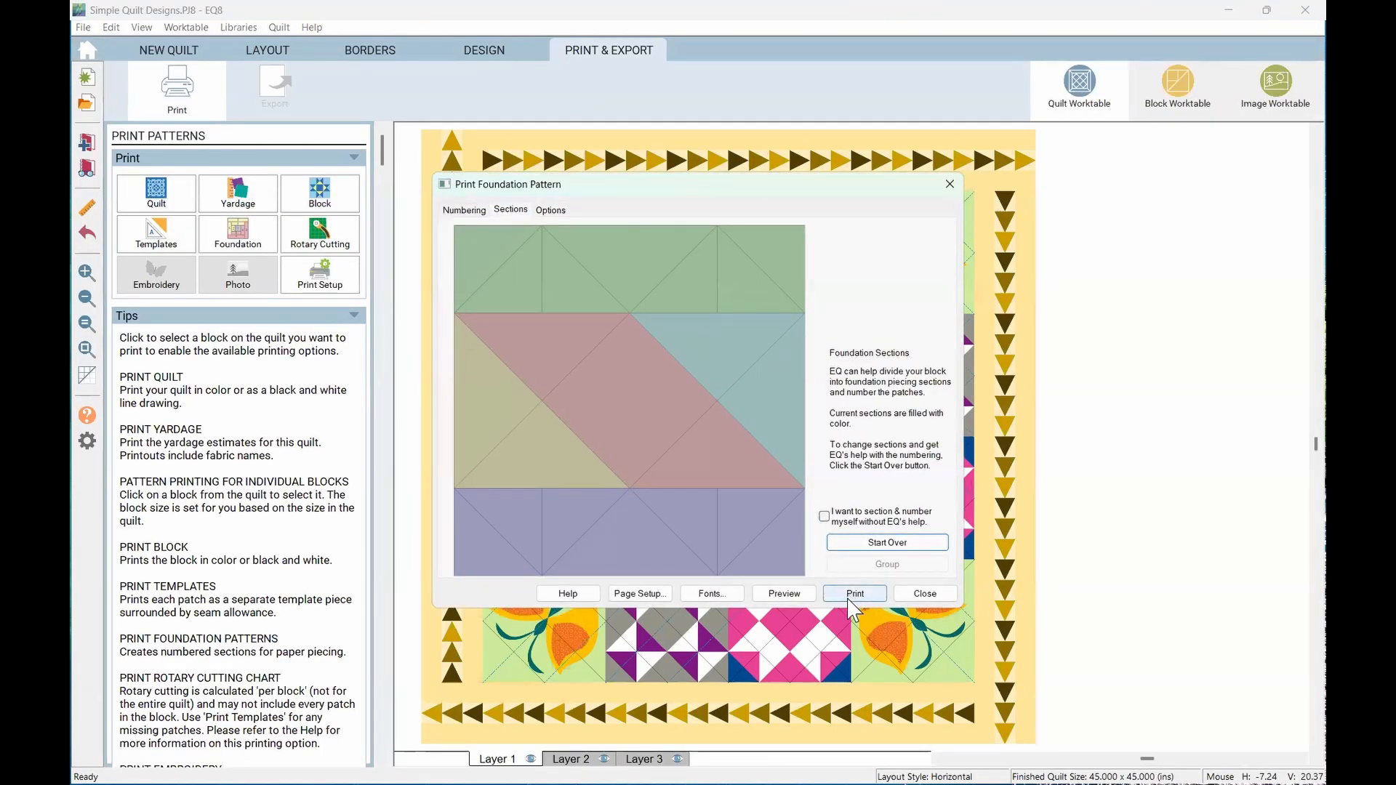
Preview the foundation pattern again, move the bottom strip section fully onto the lower pages, and close the preview
{"action": "left_click", "coordinate": [784, 593]}
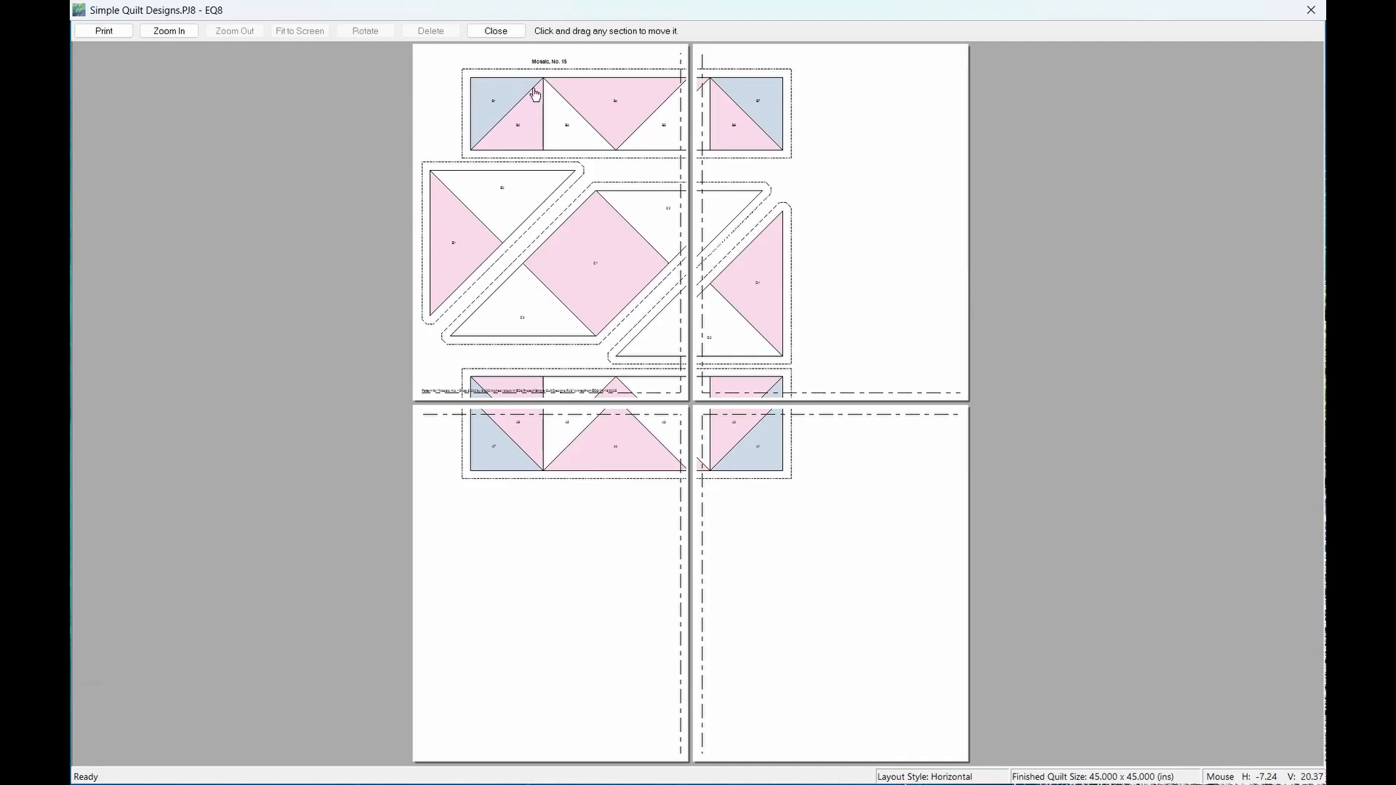
{"action": "left_click", "coordinate": [704, 129]}
{"action": "left_click_drag", "start_coordinate": [781, 429], "coordinate": [804, 570]}
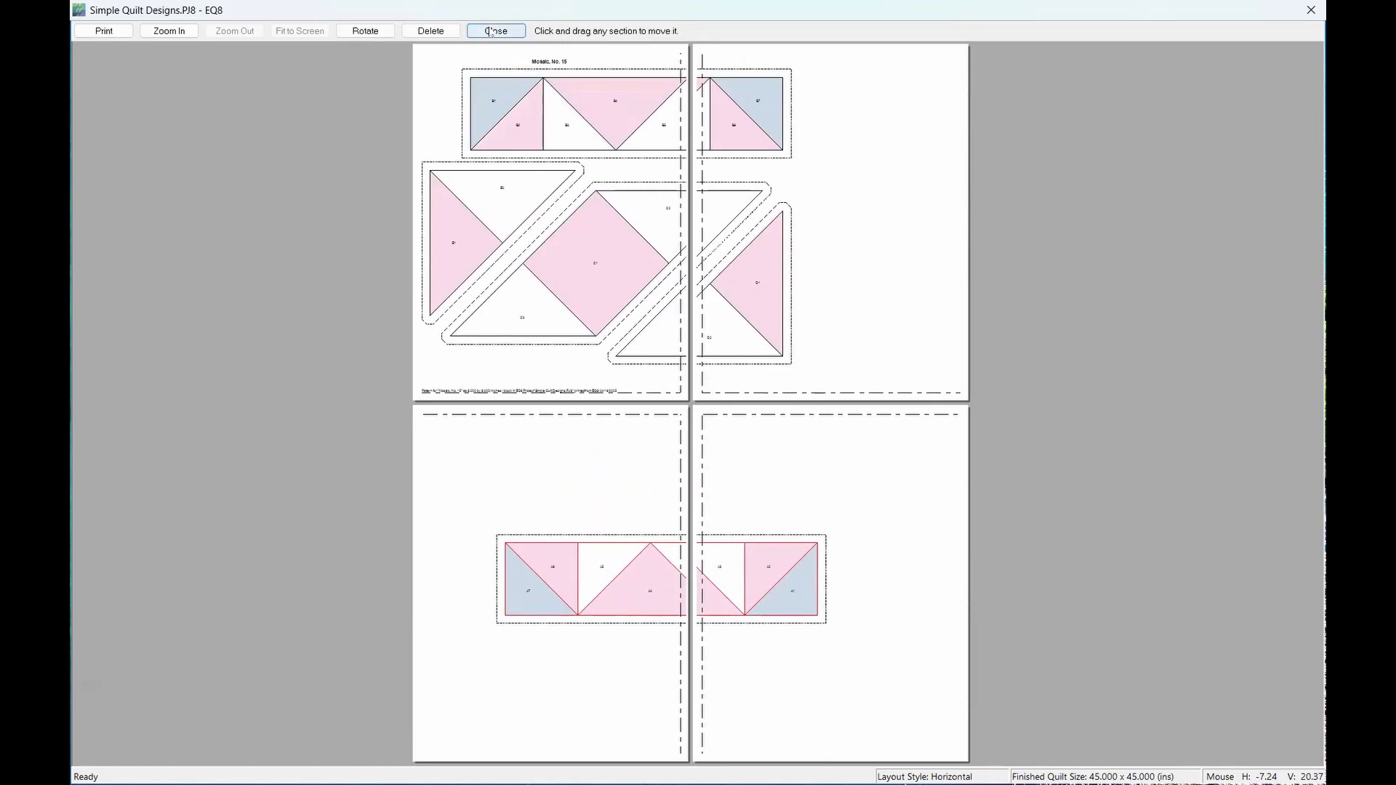
{"action": "left_click", "coordinate": [491, 32]}
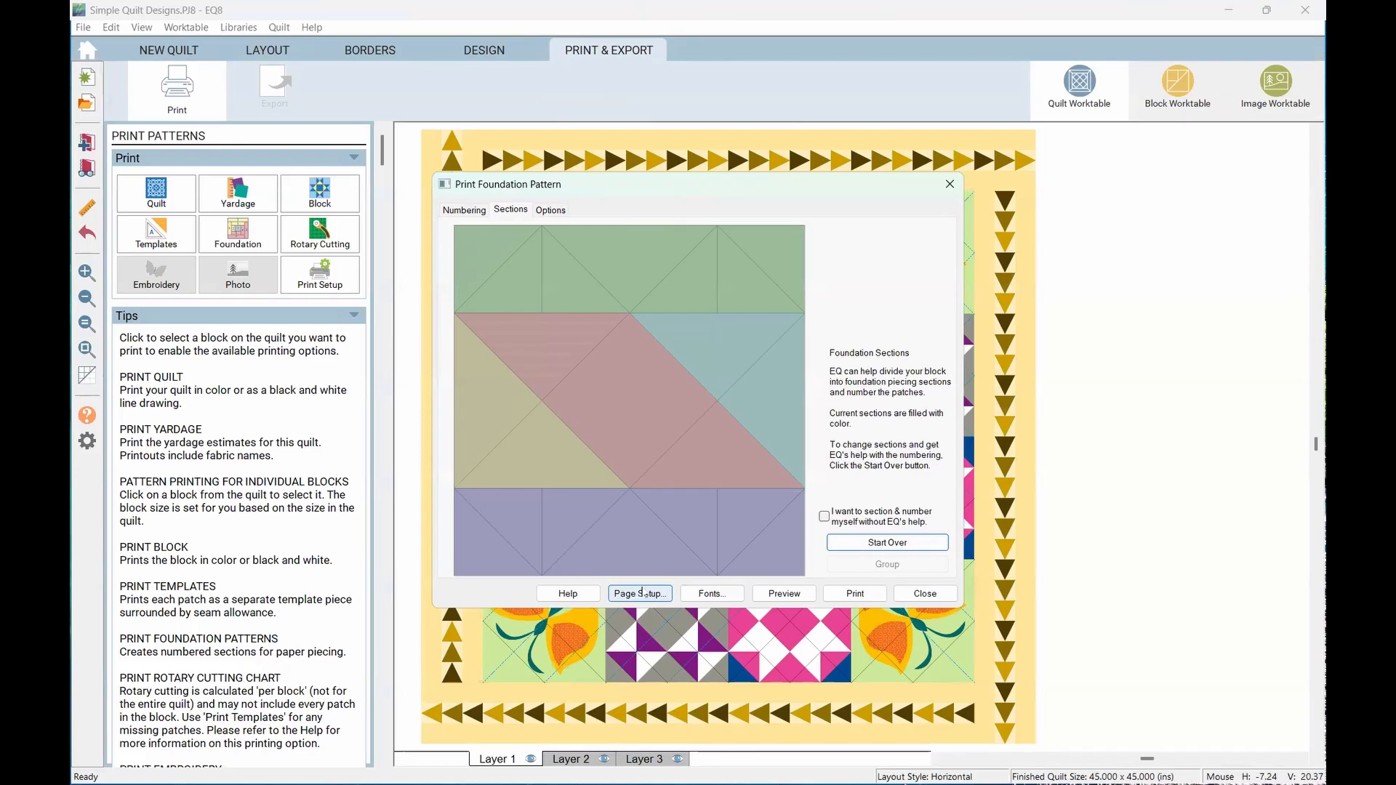
Review the foundation pattern's page setup and printer choices, trying Microsoft Print to PDF as the printer
{"action": "left_click", "coordinate": [644, 594]}
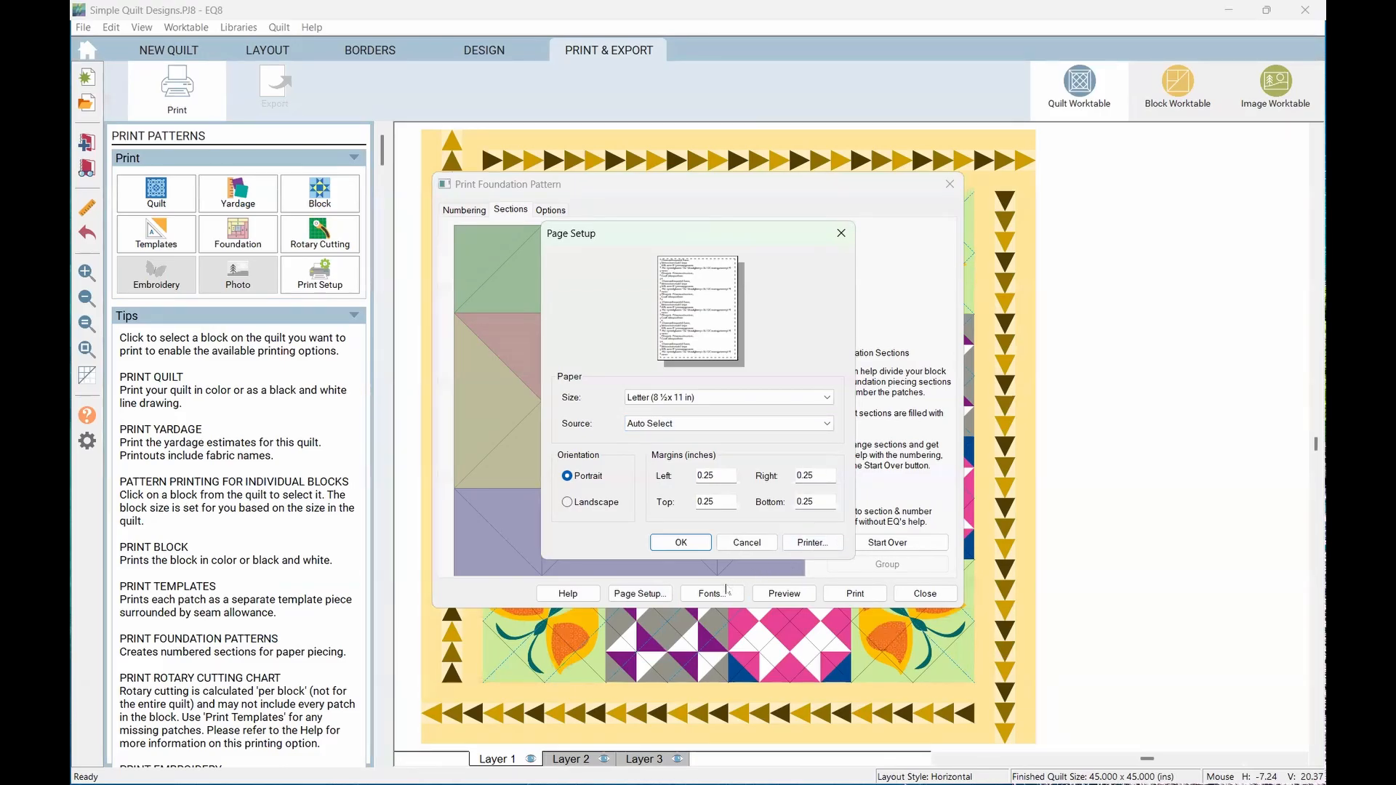
{"action": "left_click", "coordinate": [841, 232]}
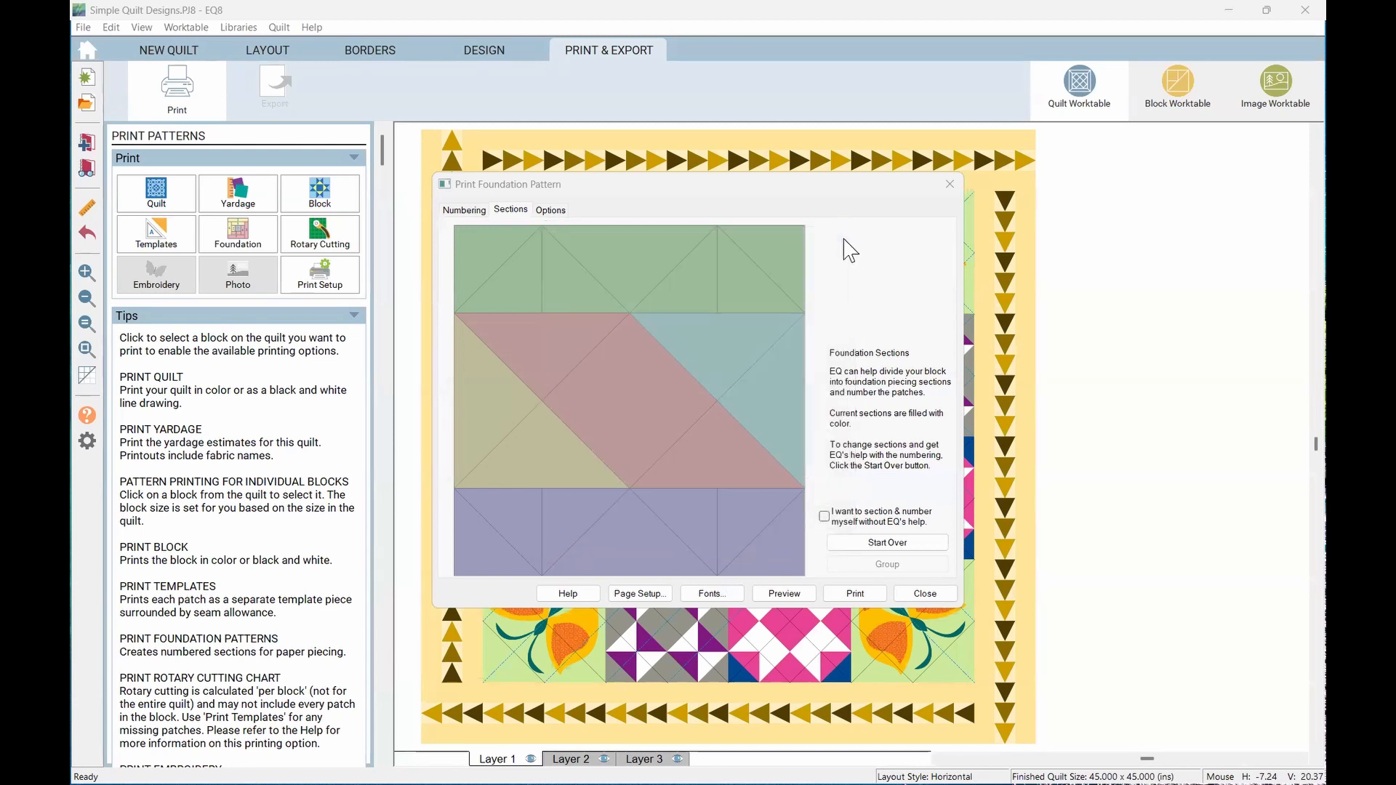
{"action": "left_click", "coordinate": [641, 594]}
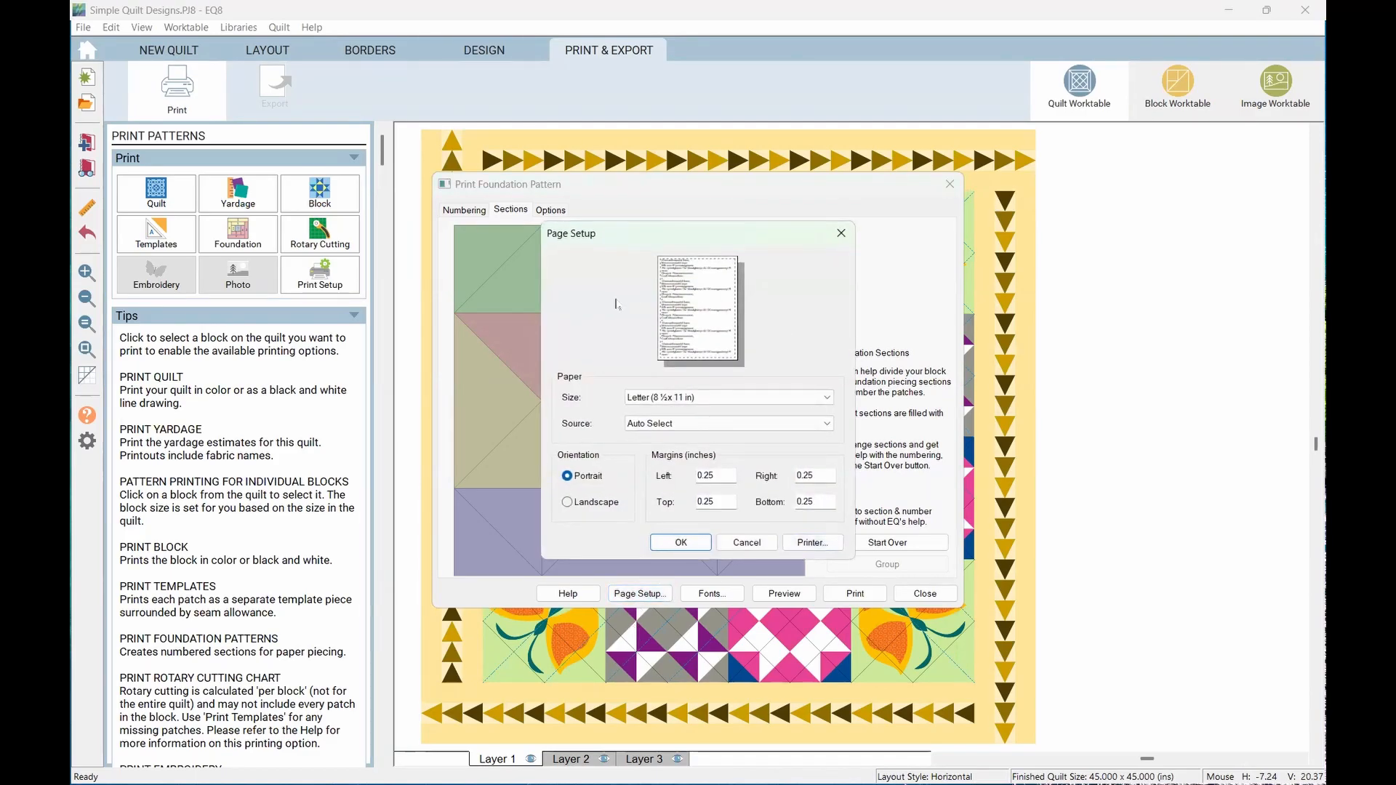
{"action": "left_click", "coordinate": [832, 544]}
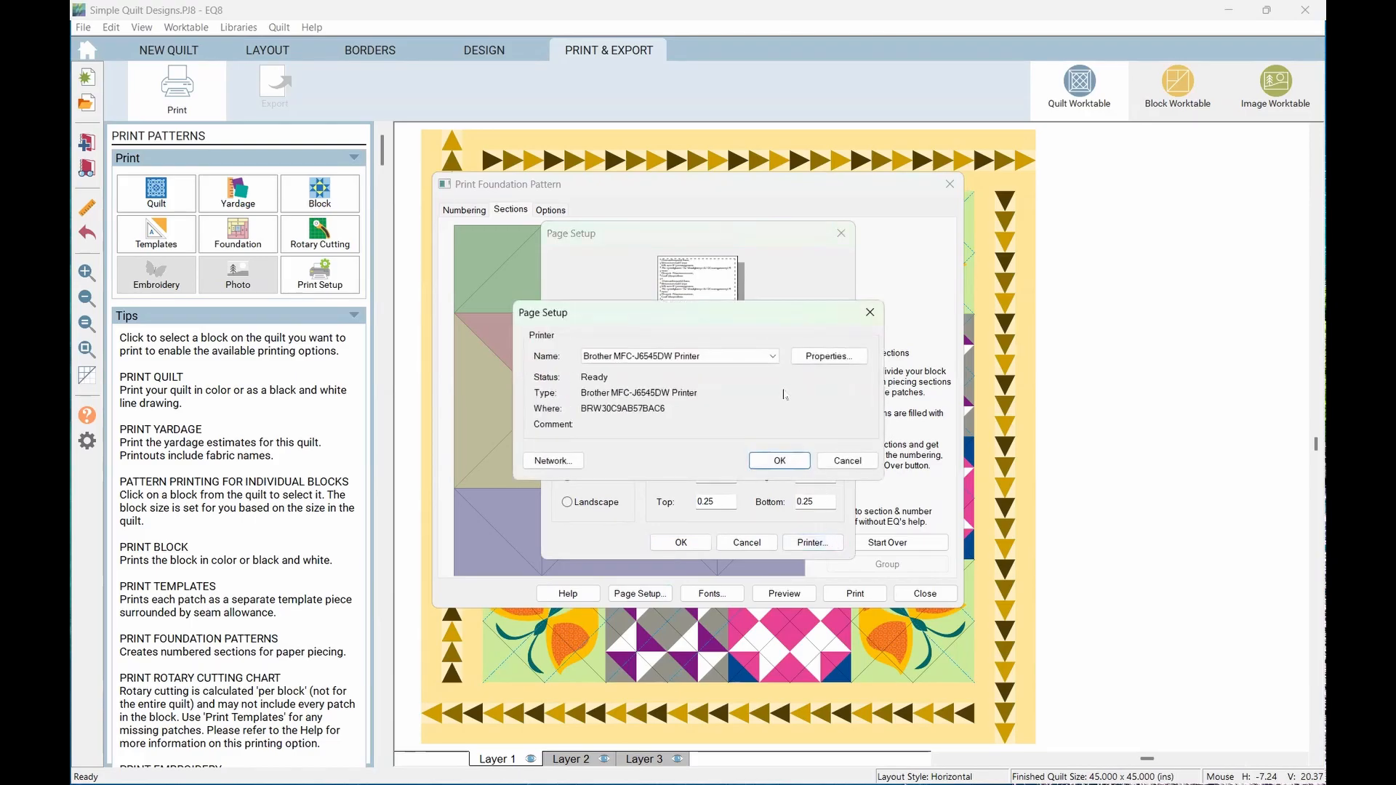
{"action": "left_click", "coordinate": [773, 355]}
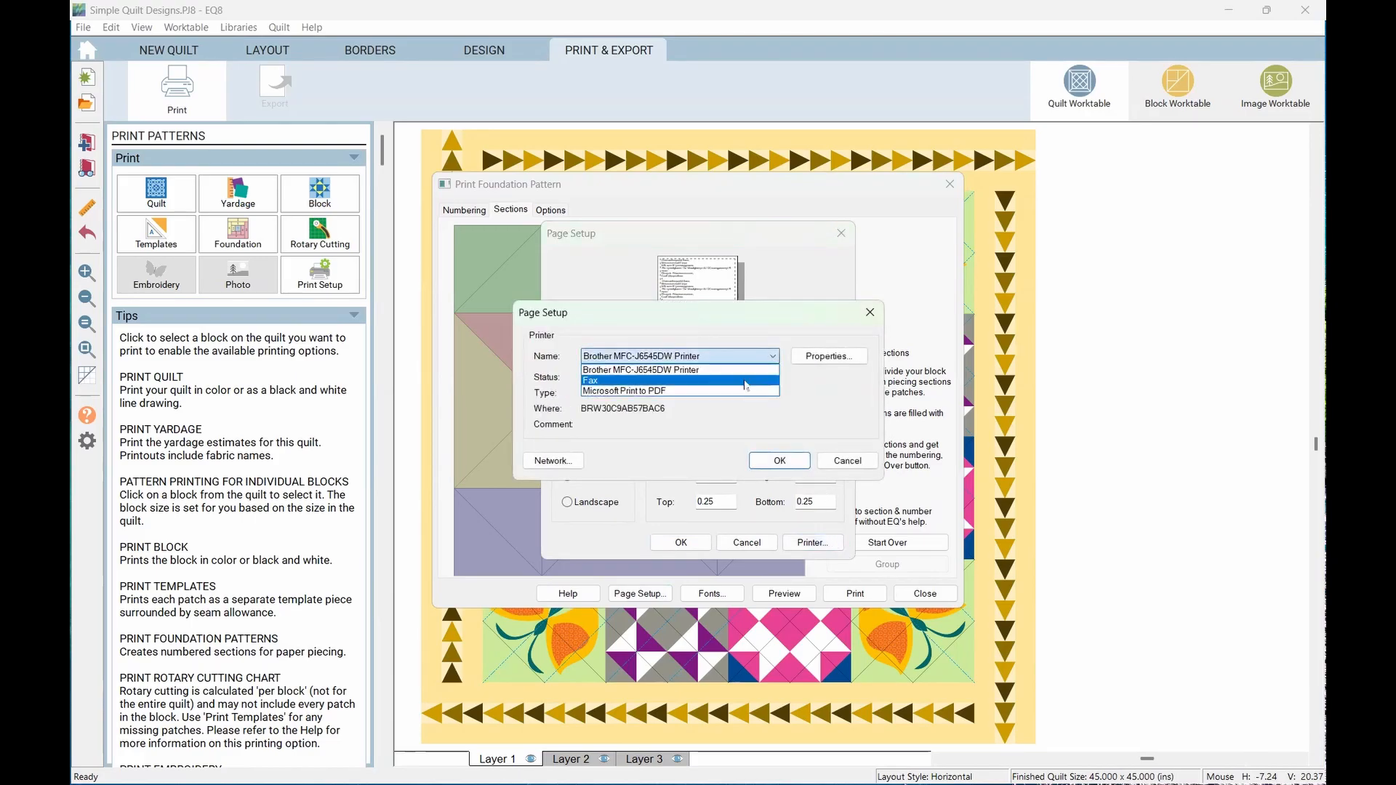
{"action": "left_click", "coordinate": [628, 392]}
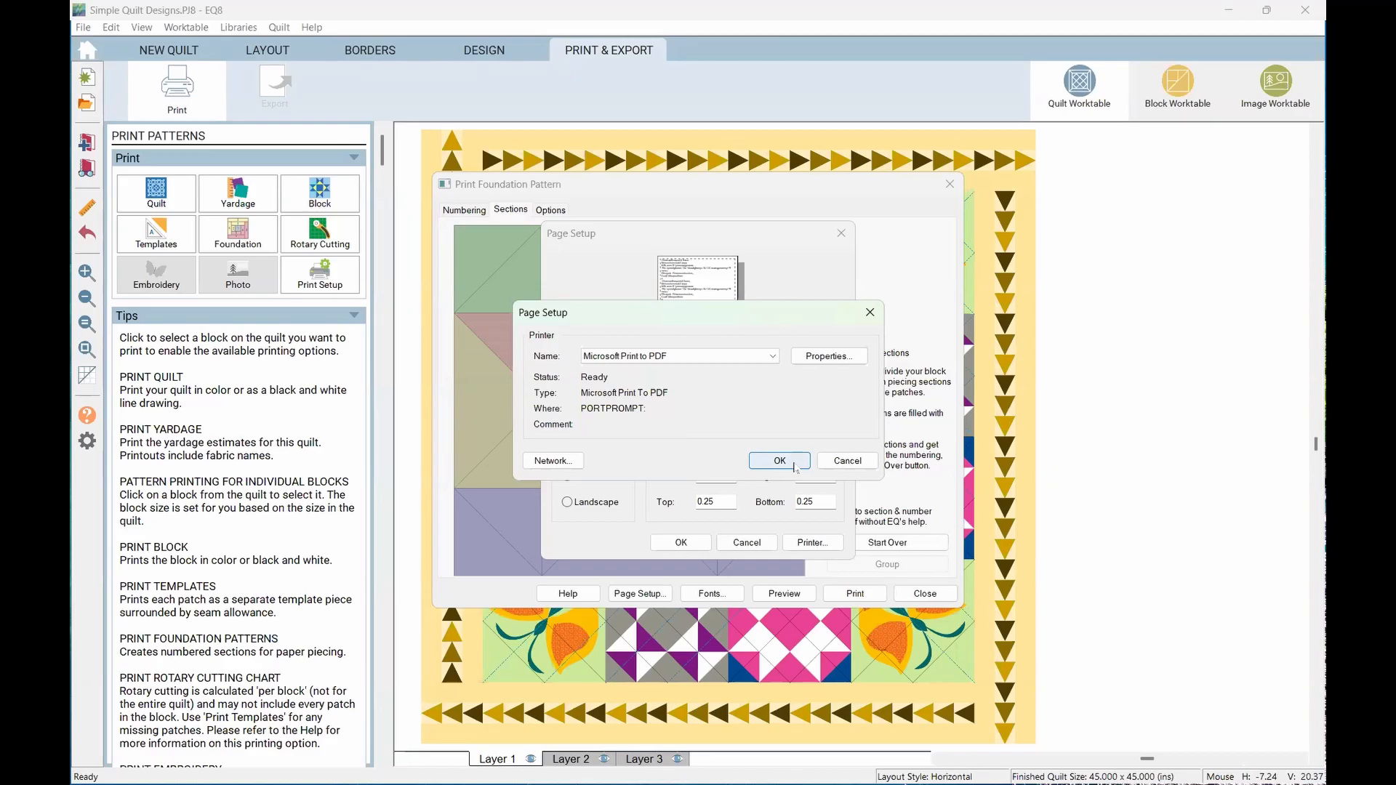
{"action": "left_click", "coordinate": [848, 461]}
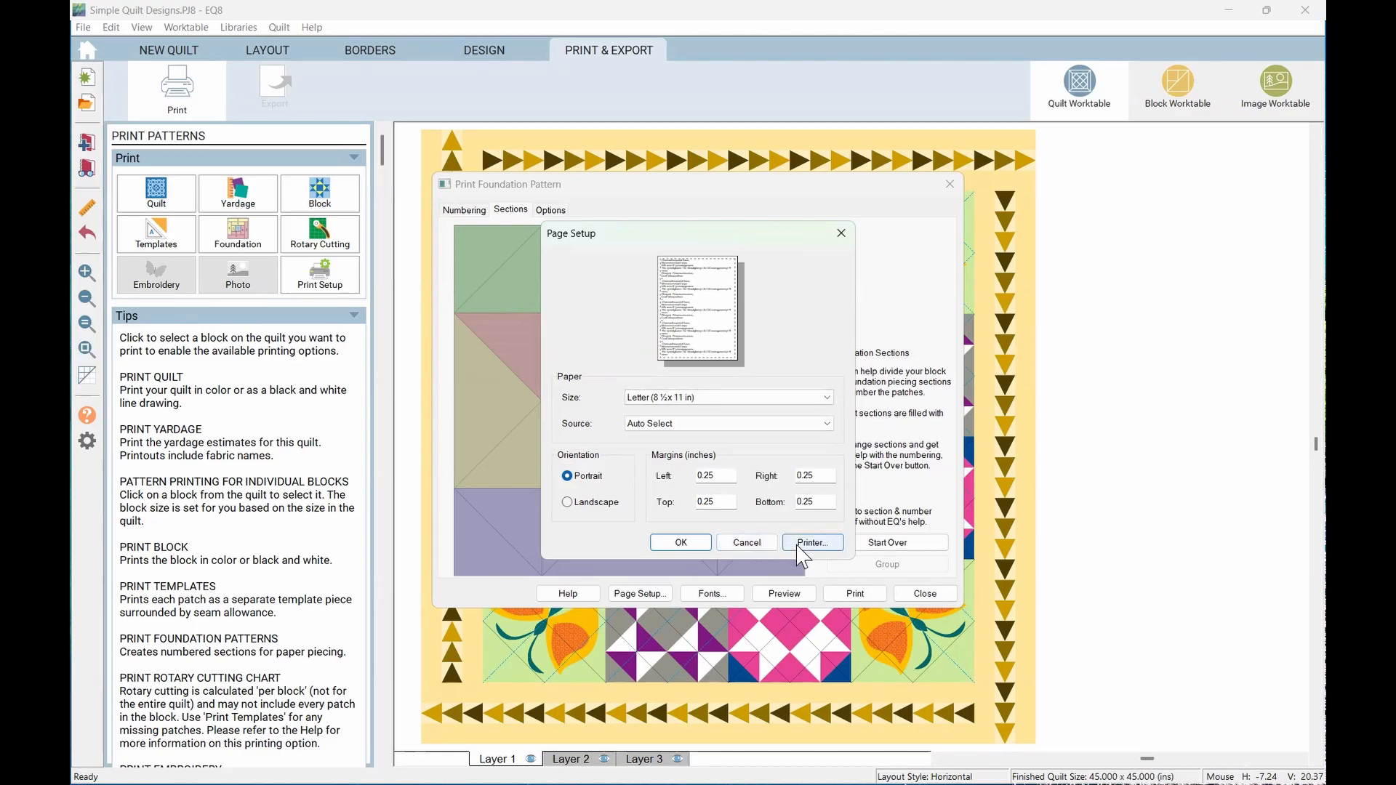
{"action": "left_click", "coordinate": [688, 547]}
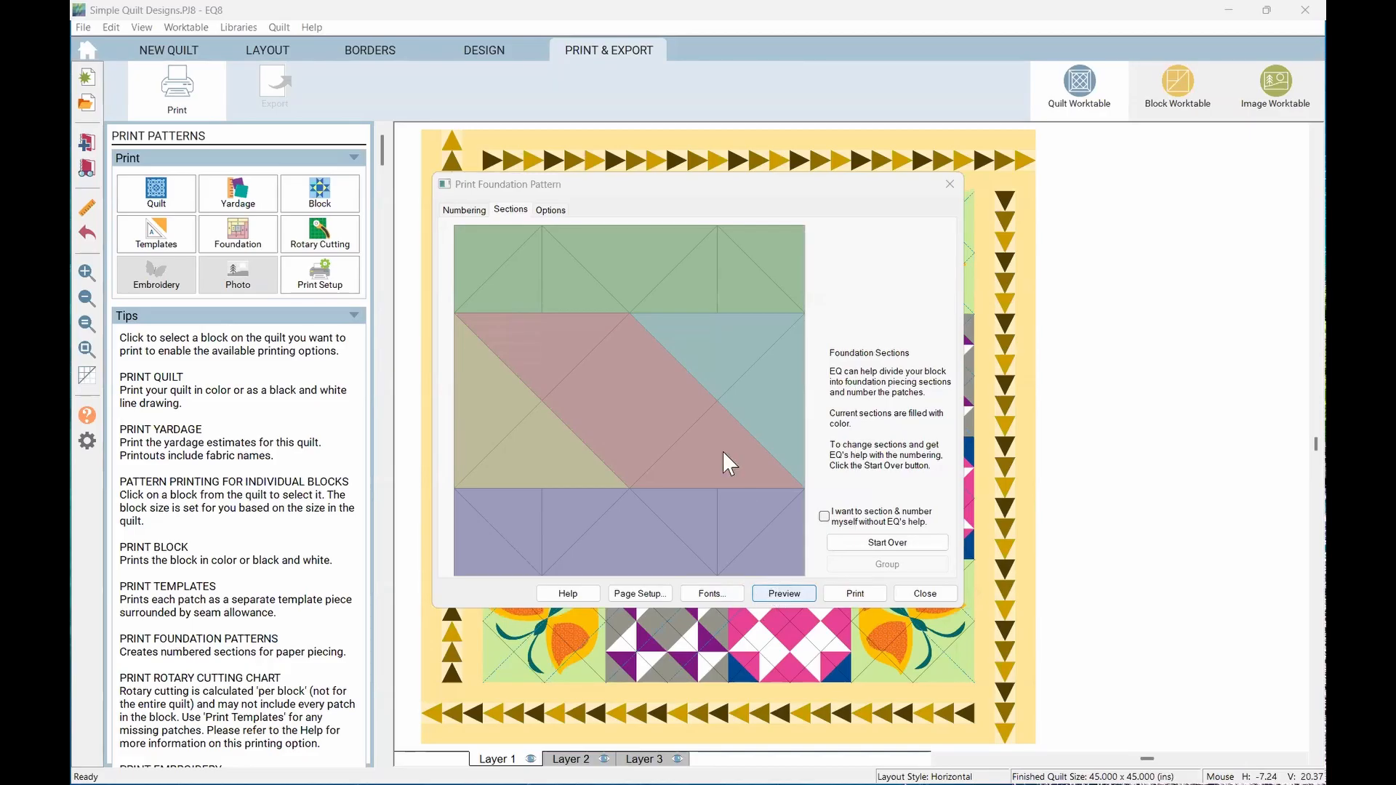
Set the foundation pattern's number of copies to 4 and preview the printout
{"action": "left_click", "coordinate": [557, 210]}
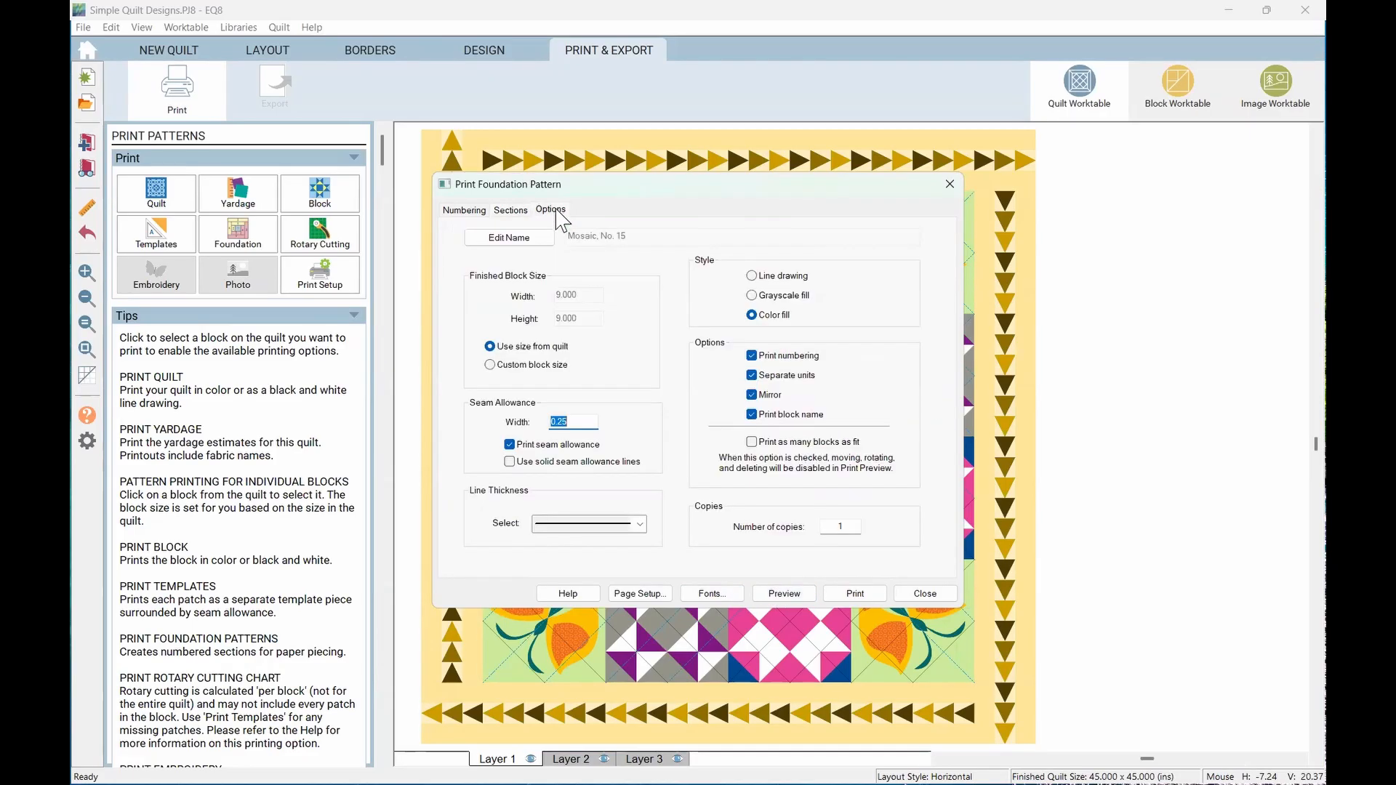
{"action": "double_click", "coordinate": [838, 526]}
{"action": "type", "text": "4"}
{"action": "left_click", "coordinate": [778, 594]}
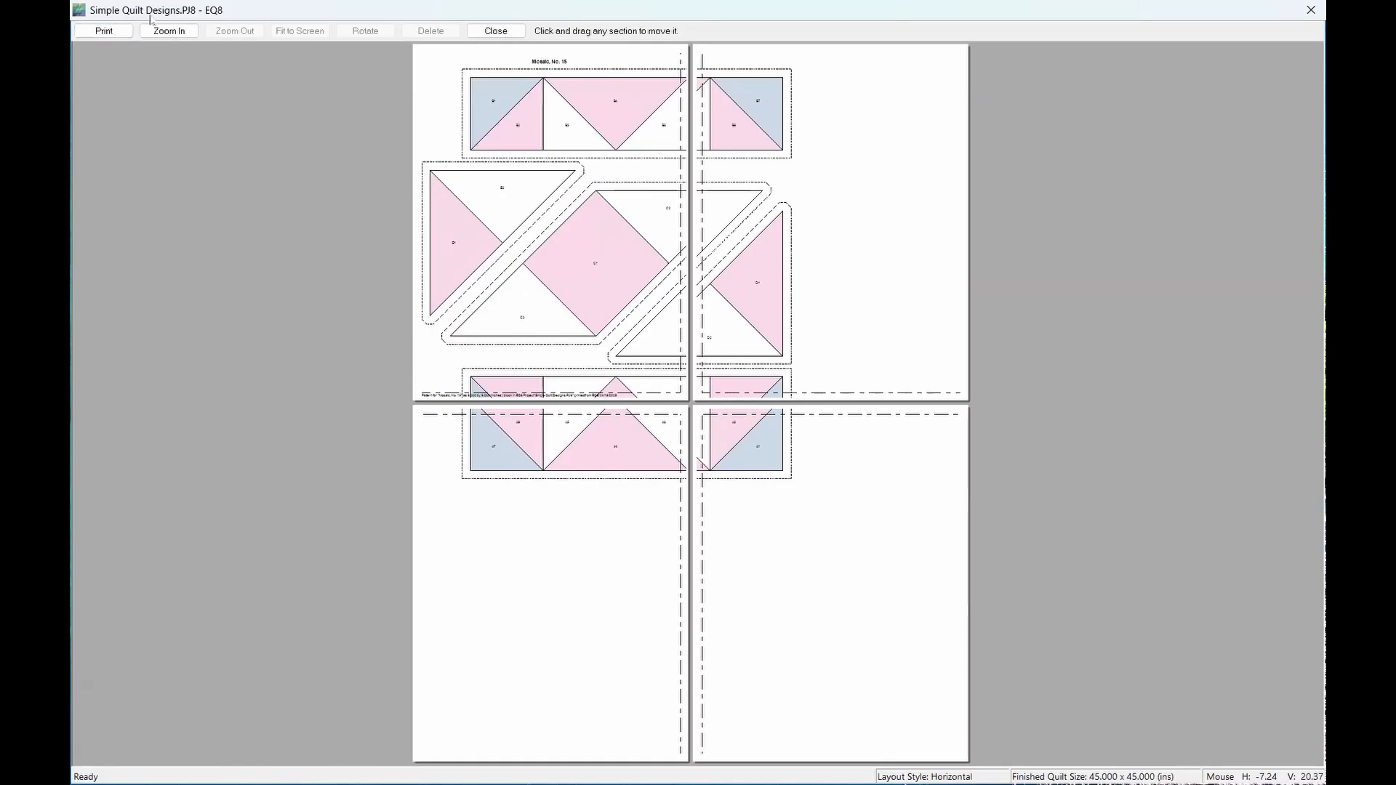
Close the print preview and review the foundation pattern's numbering, sections and print options
{"action": "left_click", "coordinate": [495, 30]}
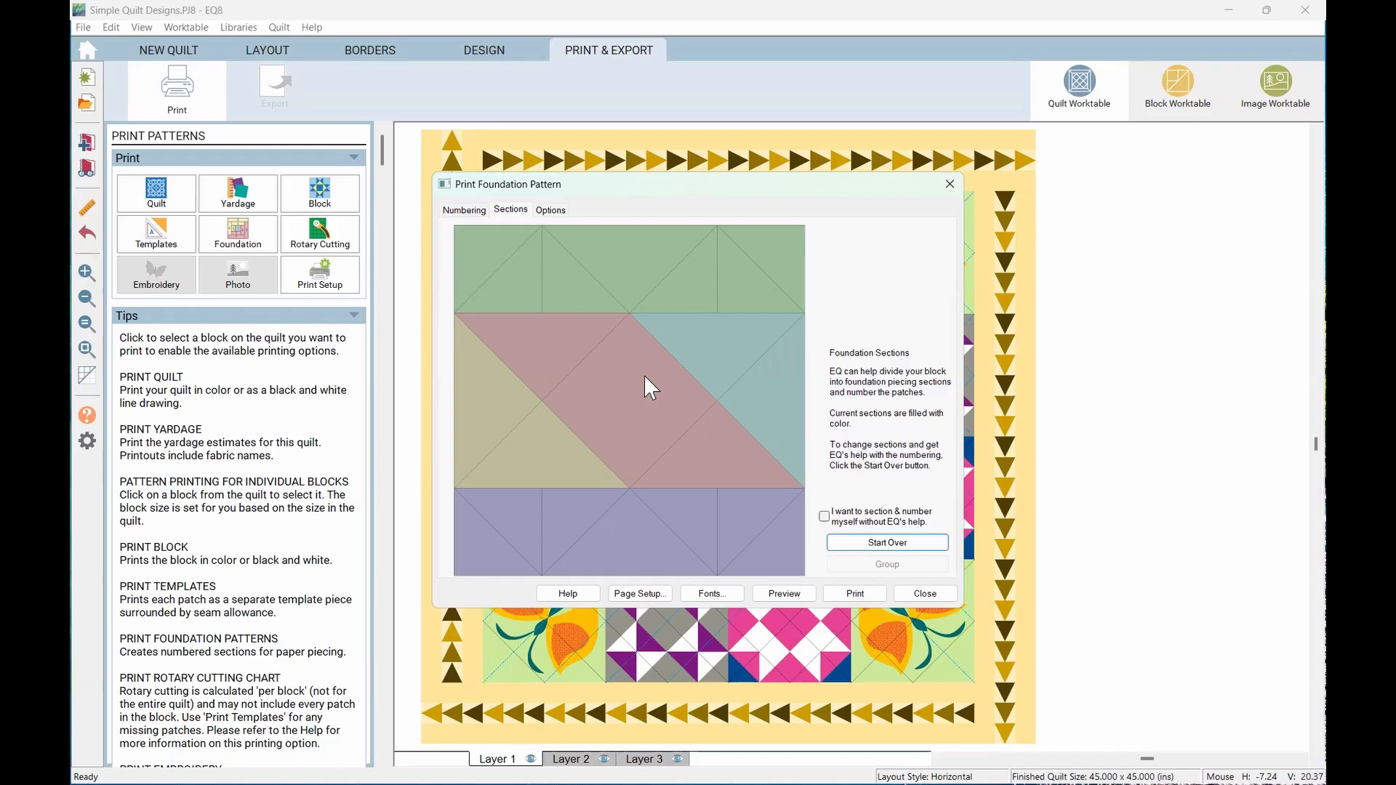
{"action": "left_click", "coordinate": [464, 210]}
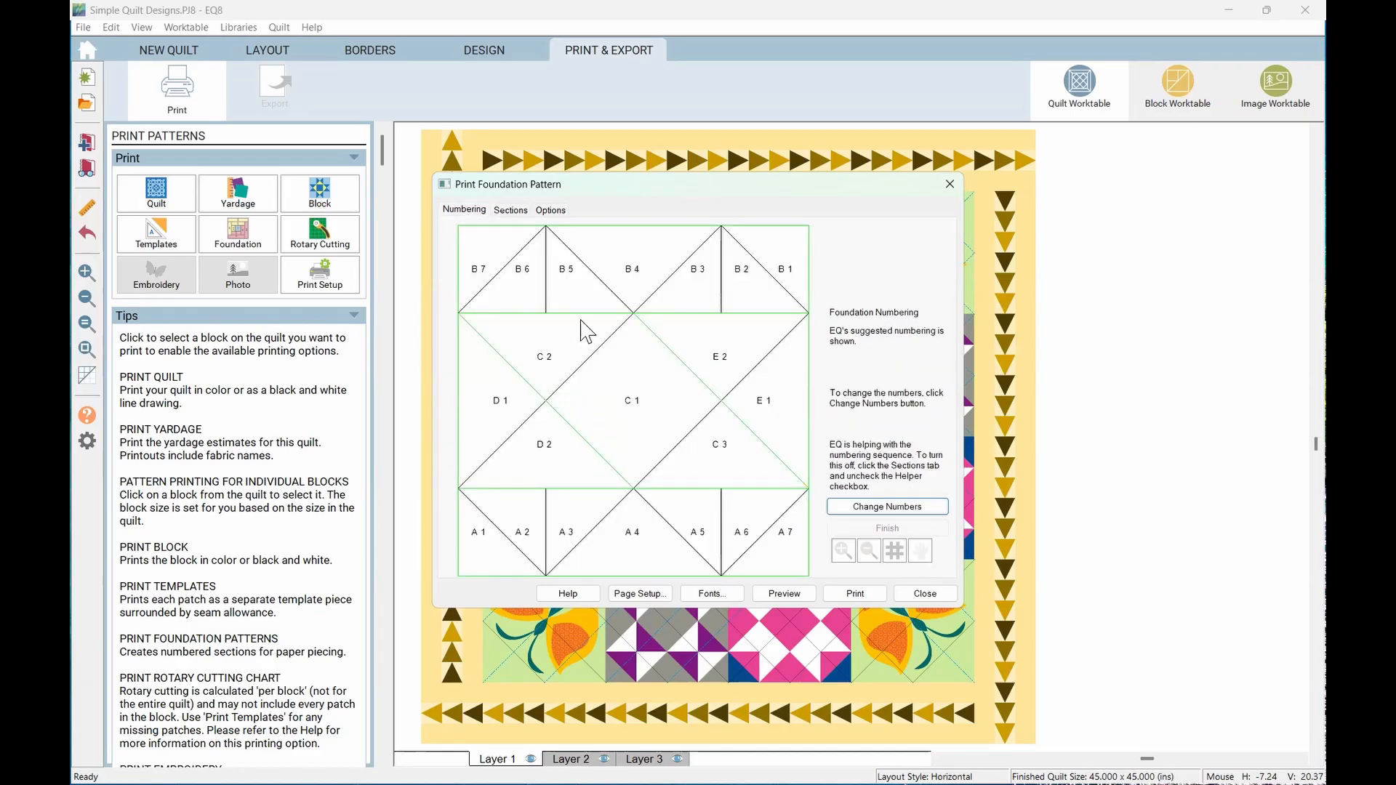
{"action": "left_click", "coordinate": [528, 214]}
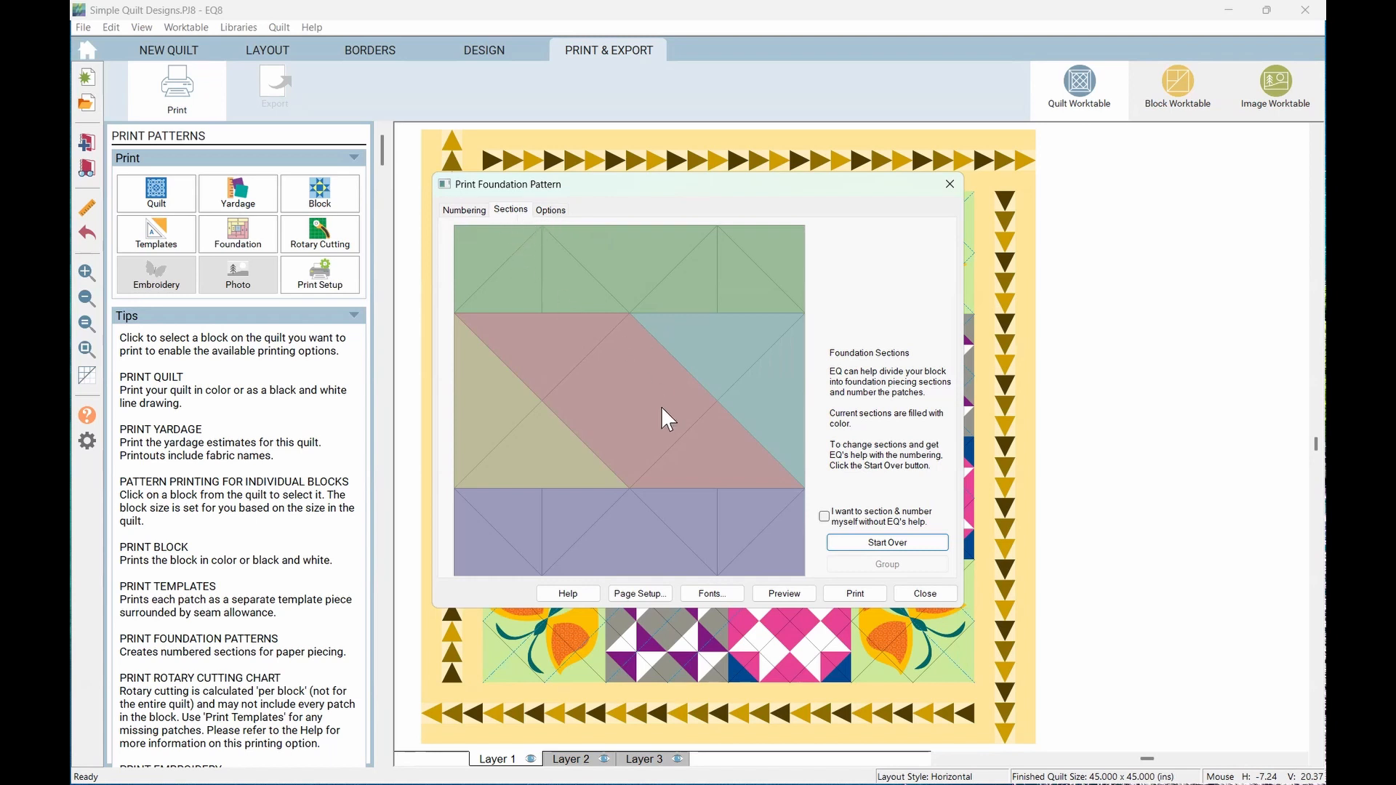
{"action": "left_click", "coordinate": [551, 213]}
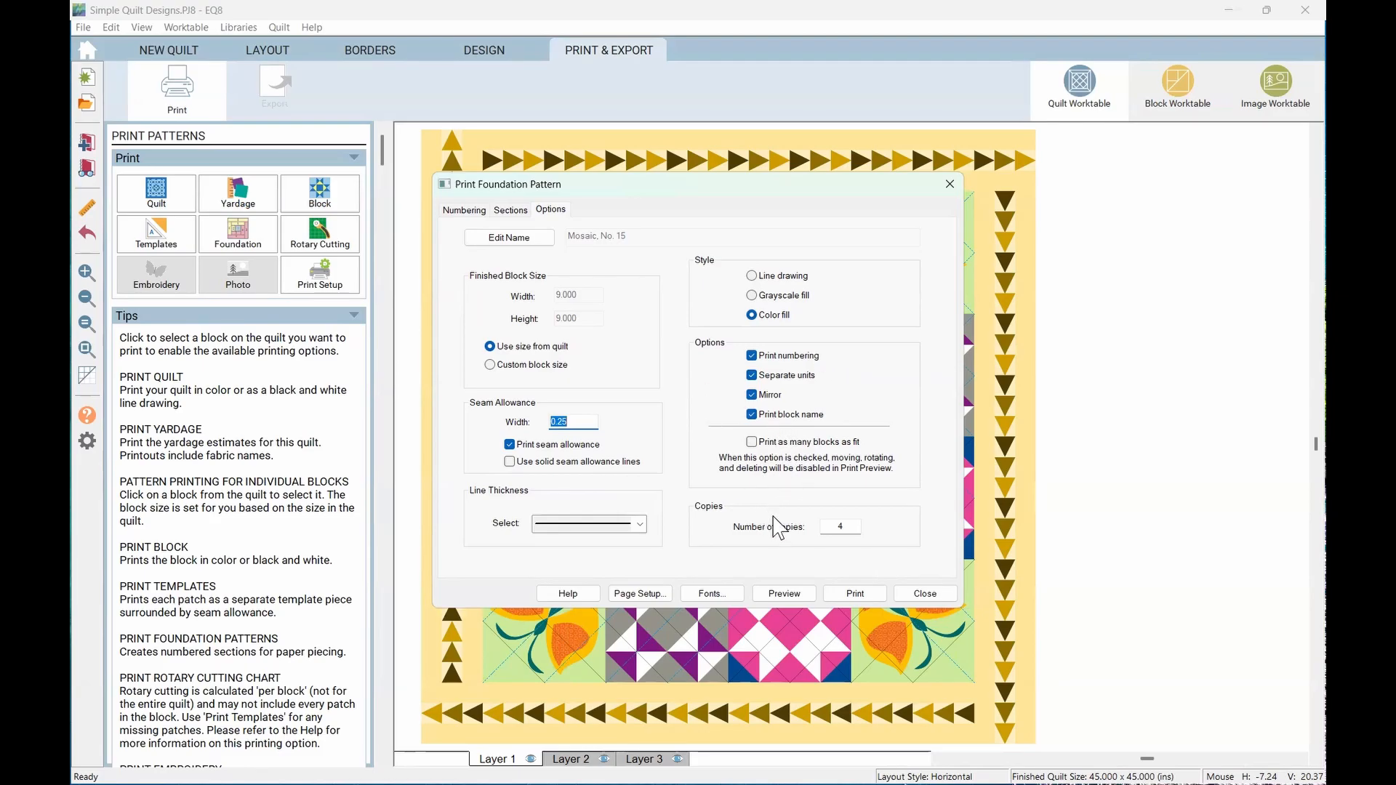
Preview the foundation pattern printout twice more, recheck its print options, and close the foundation pattern settings without printing
{"action": "left_click", "coordinate": [778, 595]}
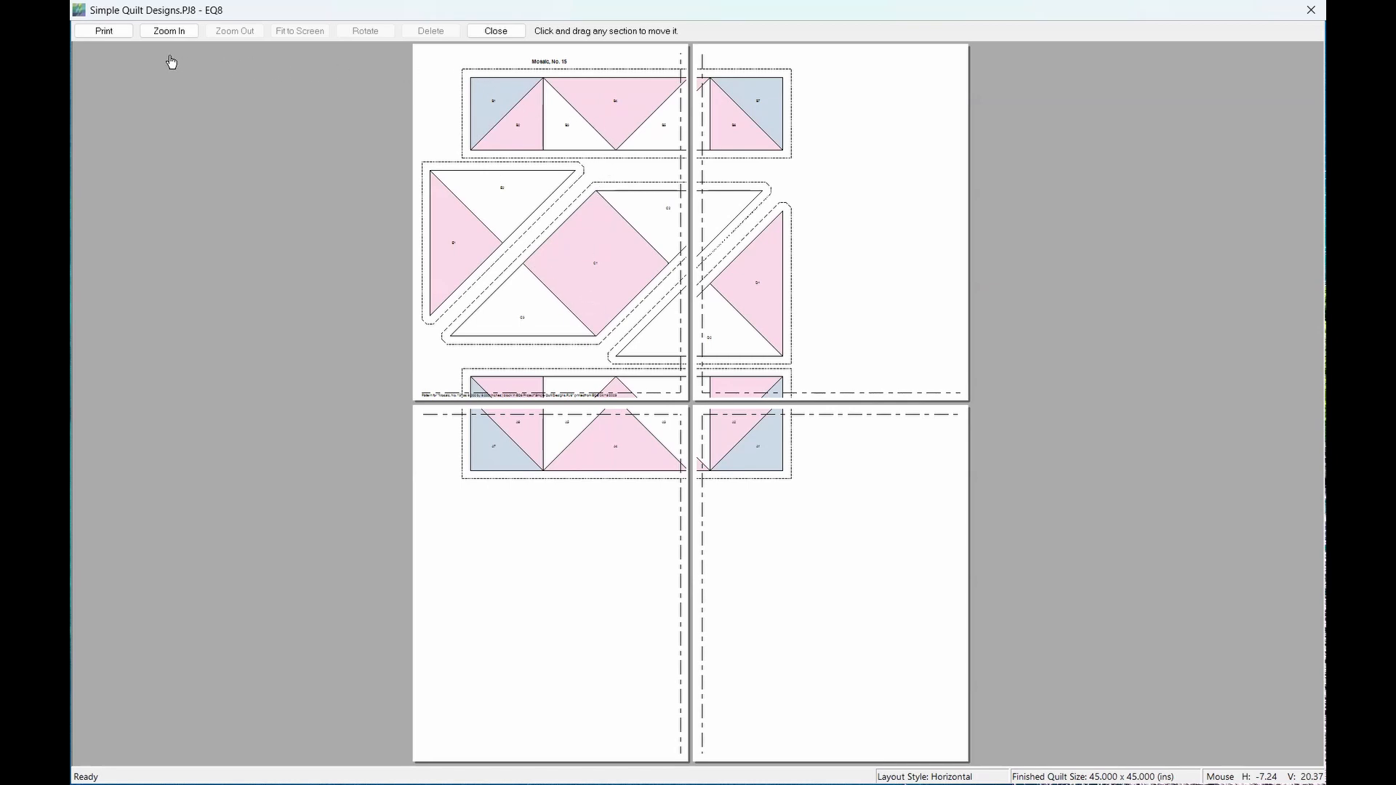
{"action": "left_click", "coordinate": [495, 31]}
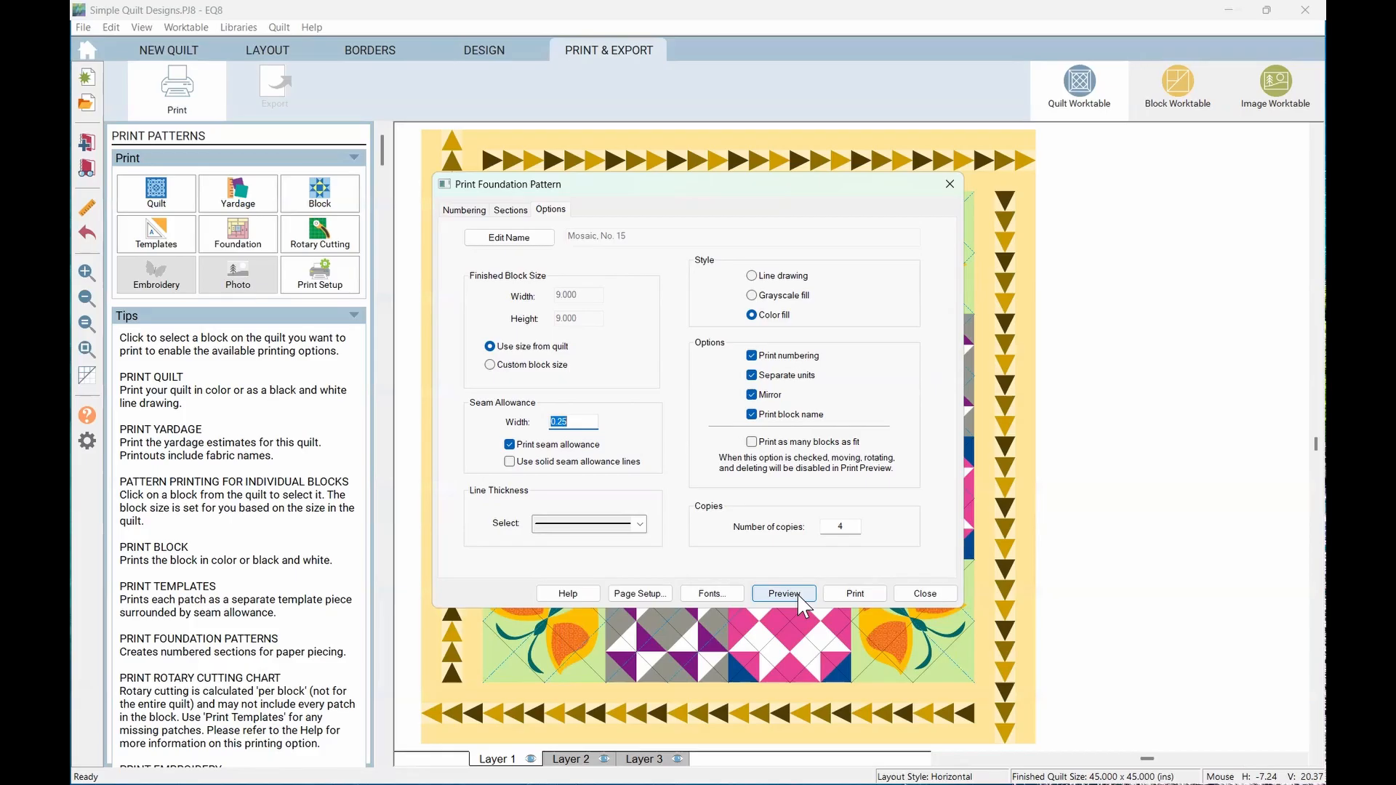
{"action": "left_click", "coordinate": [800, 595]}
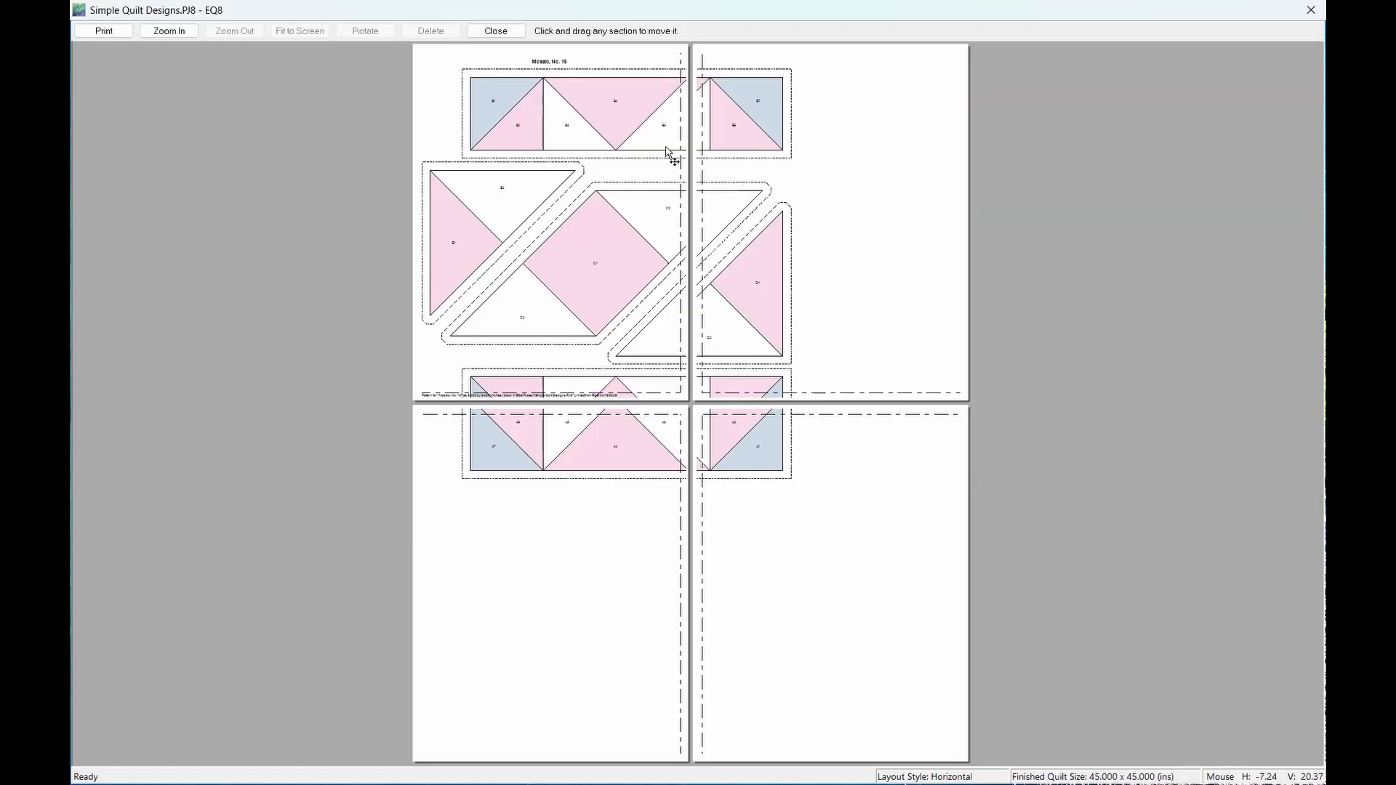
{"action": "left_click", "coordinate": [496, 31]}
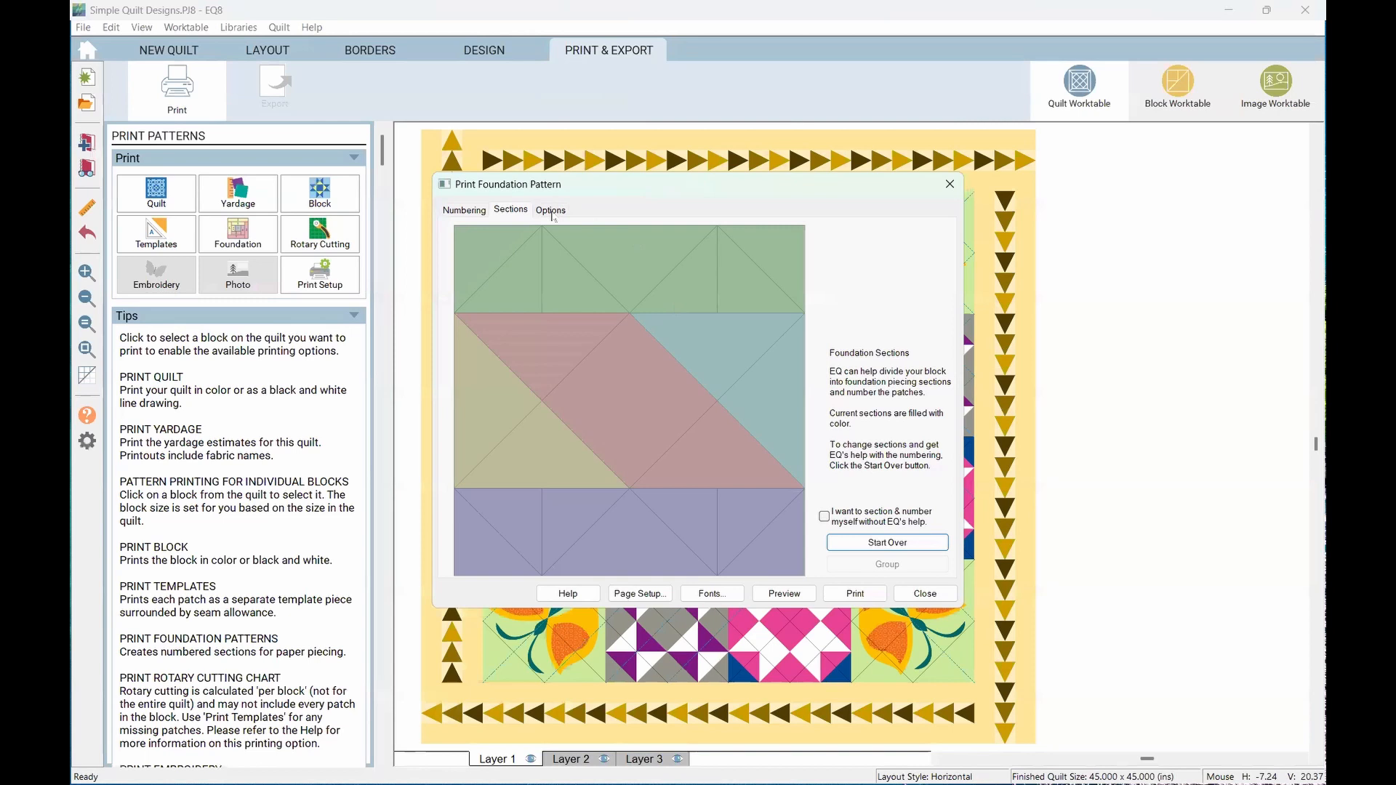
{"action": "left_click", "coordinate": [551, 211]}
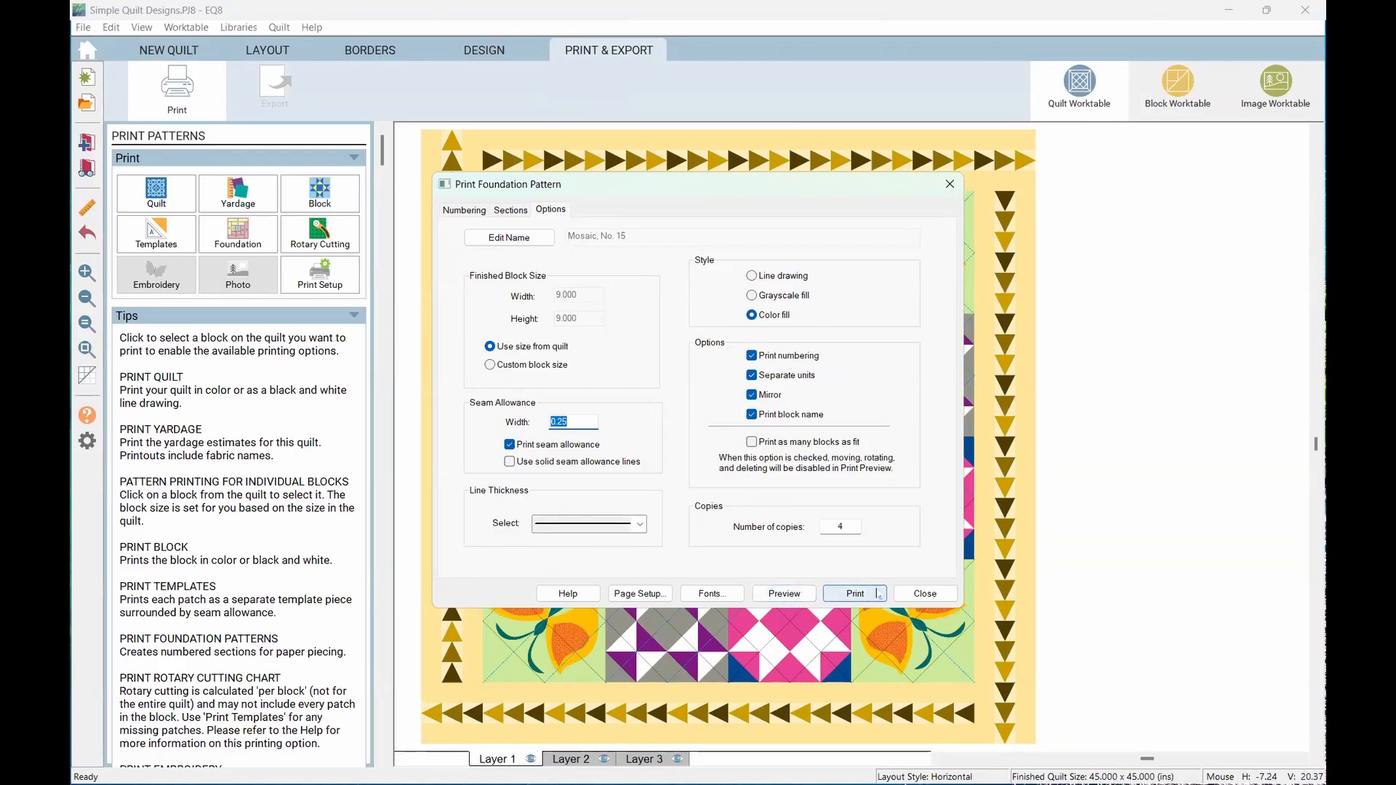
{"action": "left_click", "coordinate": [925, 594]}
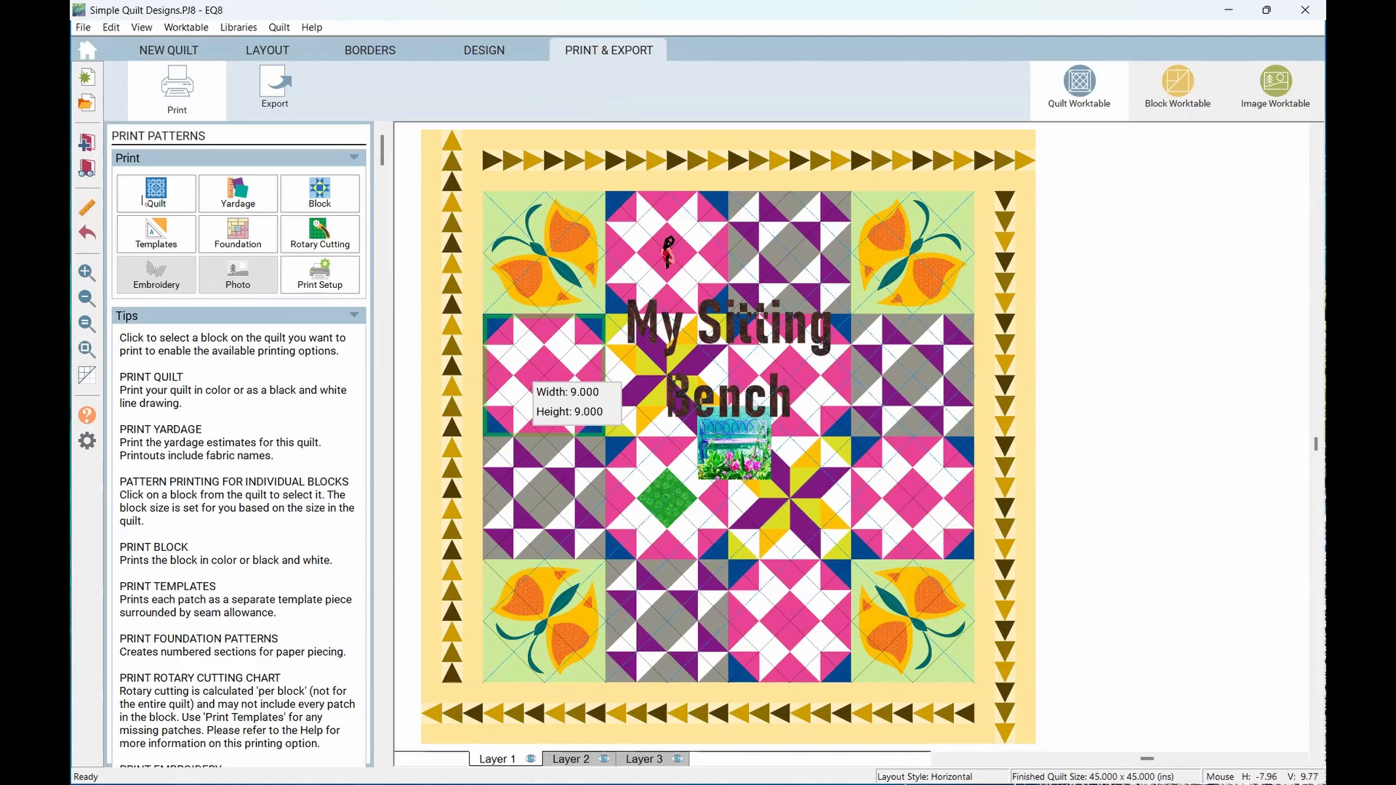
Preview the quilt's yardage estimates for 44-45 inch fabric with a 0.25 seam allowance, then cancel without printing
{"action": "left_click", "coordinate": [248, 205]}
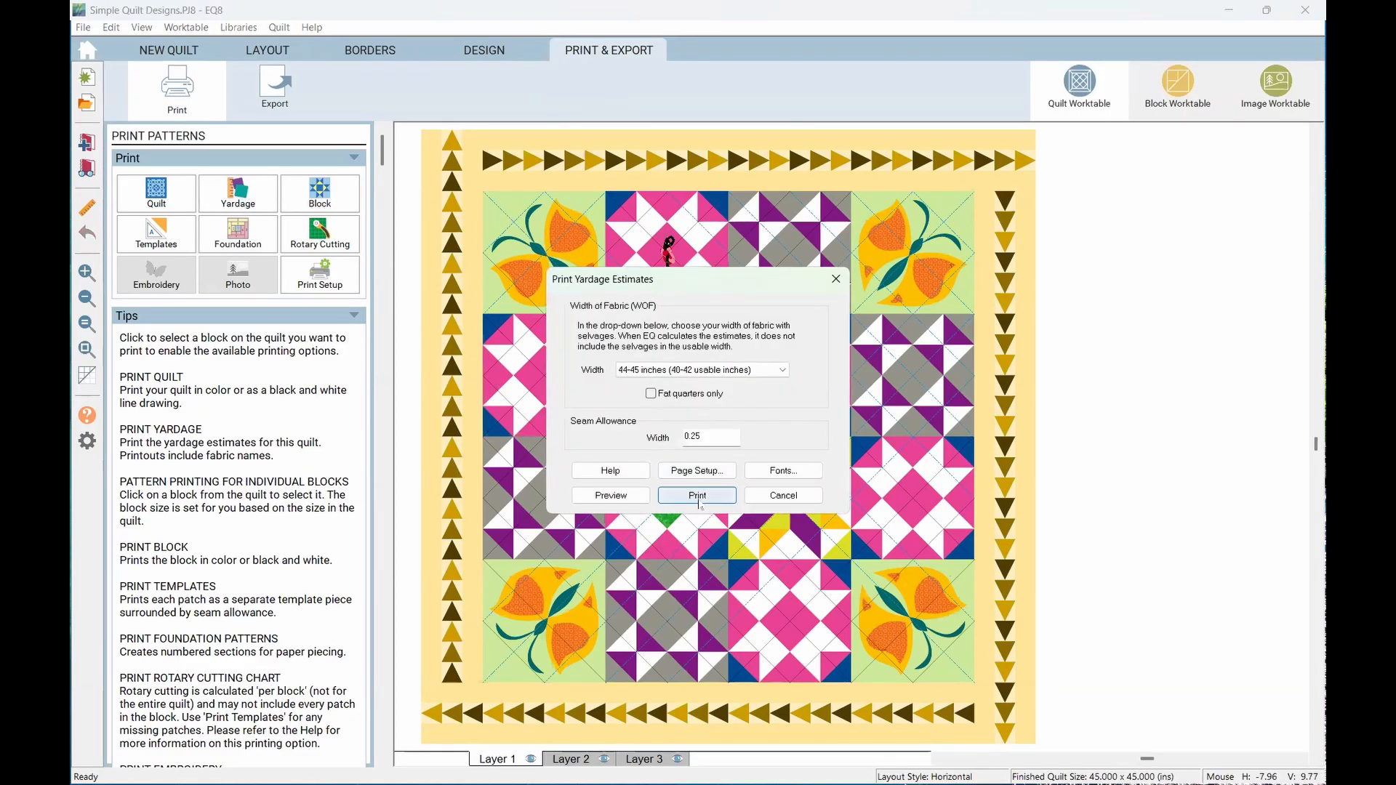
{"action": "left_click", "coordinate": [627, 496]}
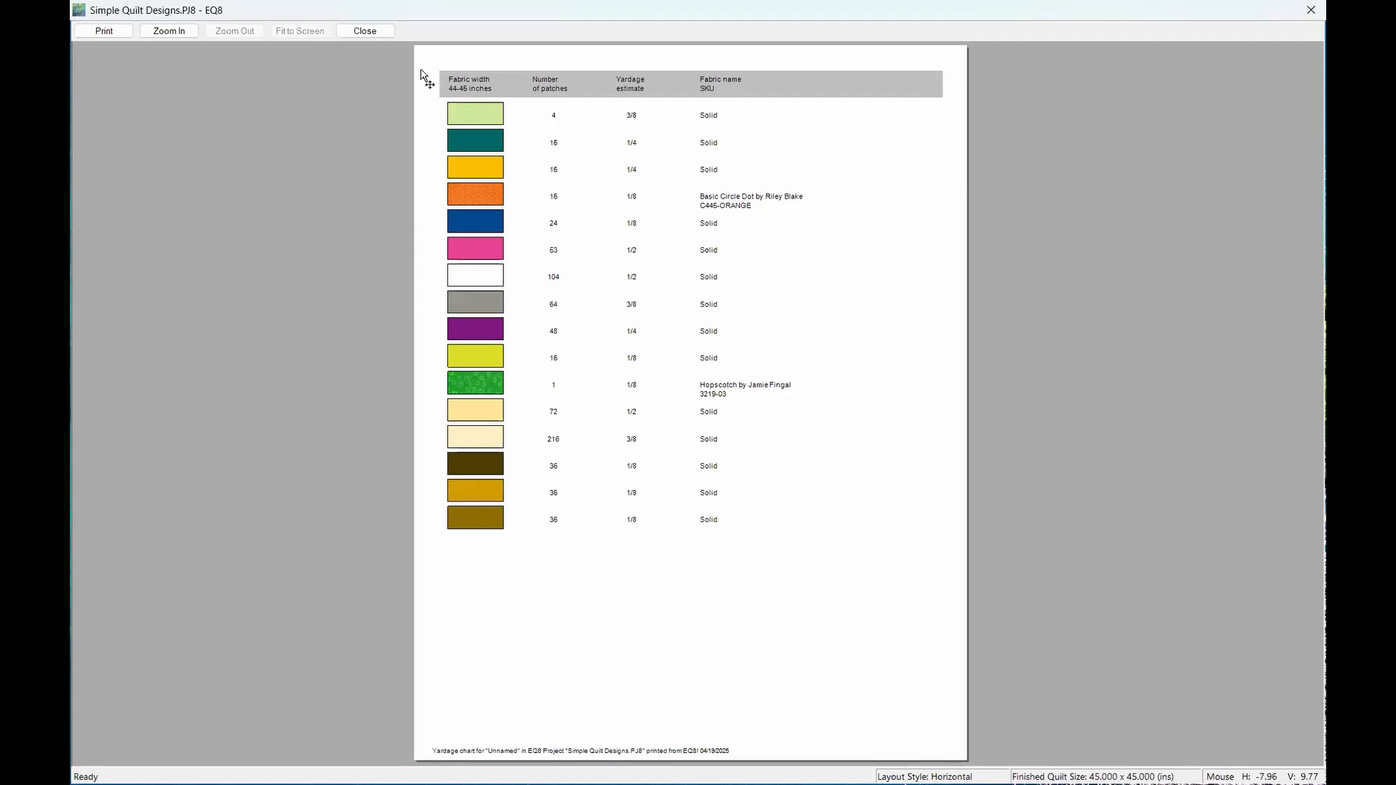
{"action": "left_click", "coordinate": [346, 32]}
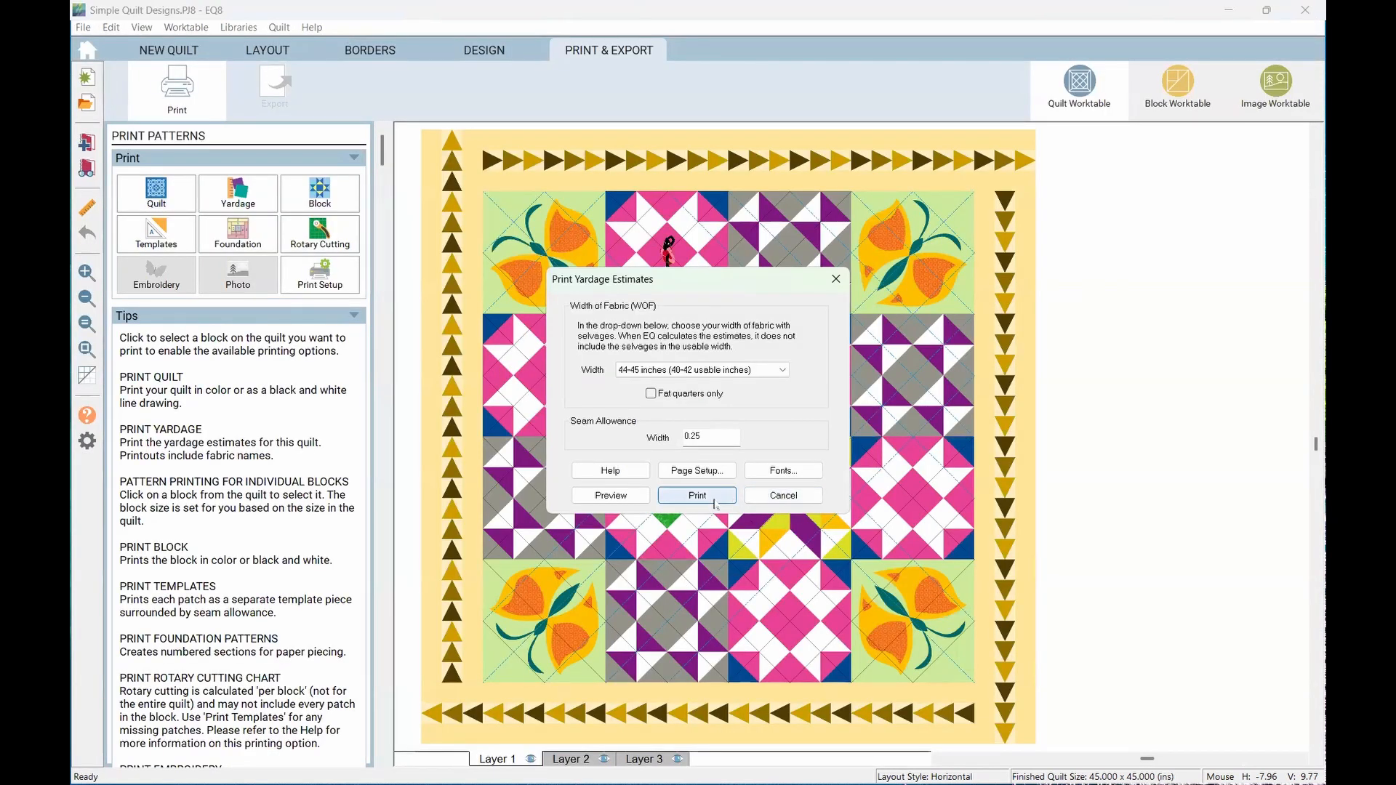
{"action": "left_click", "coordinate": [783, 496]}
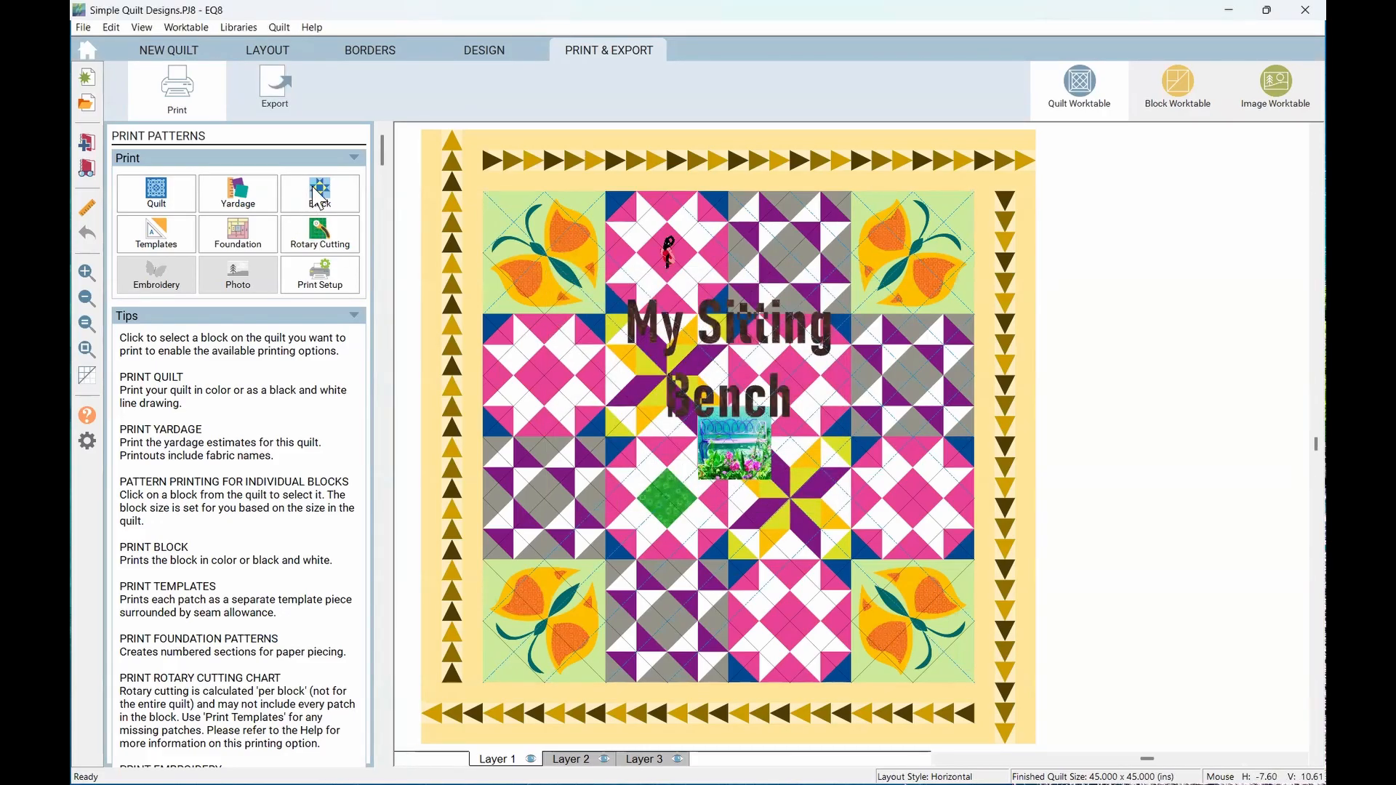
Review the print settings for the pink and white block in the quilt's top row and close them
{"action": "left_click", "coordinate": [671, 282]}
{"action": "left_click", "coordinate": [322, 203]}
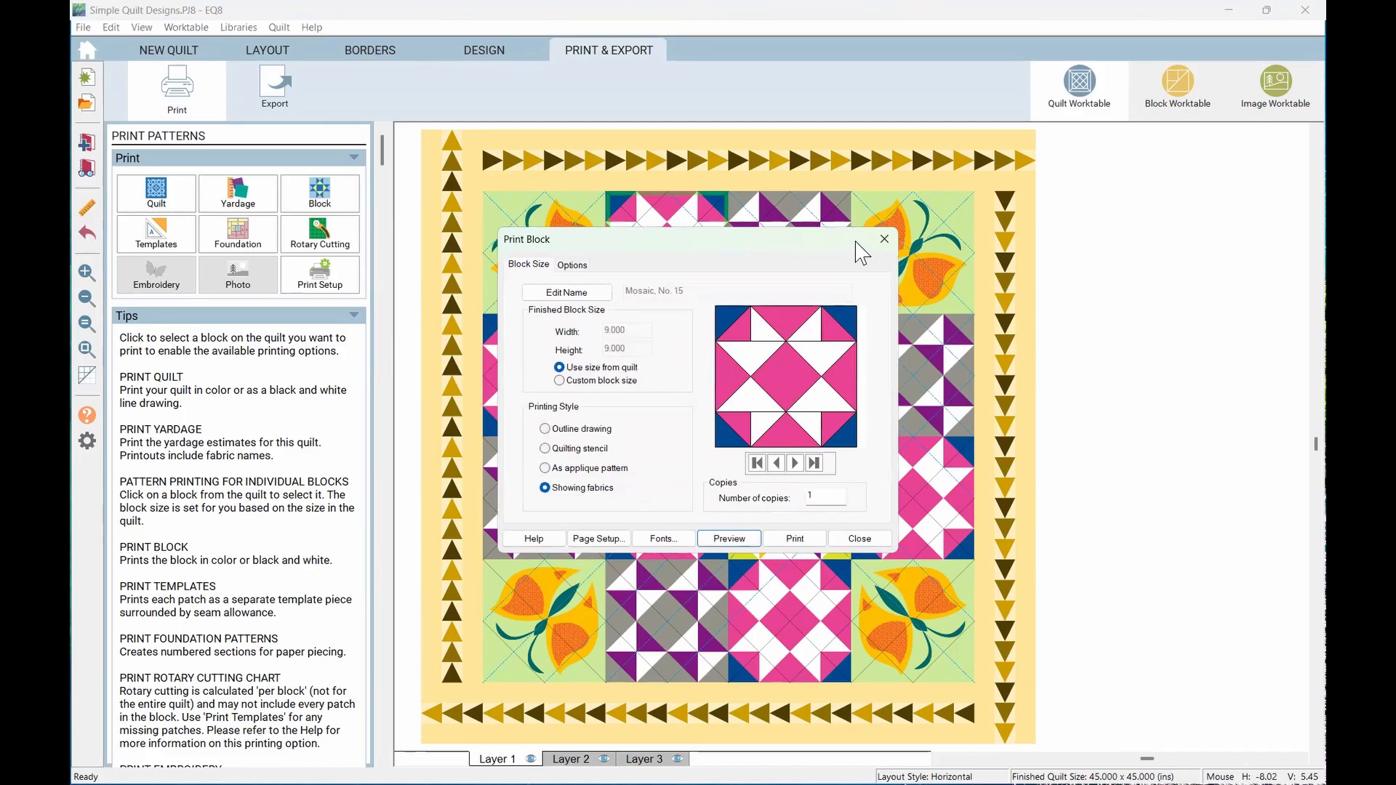
{"action": "left_click", "coordinate": [885, 243]}
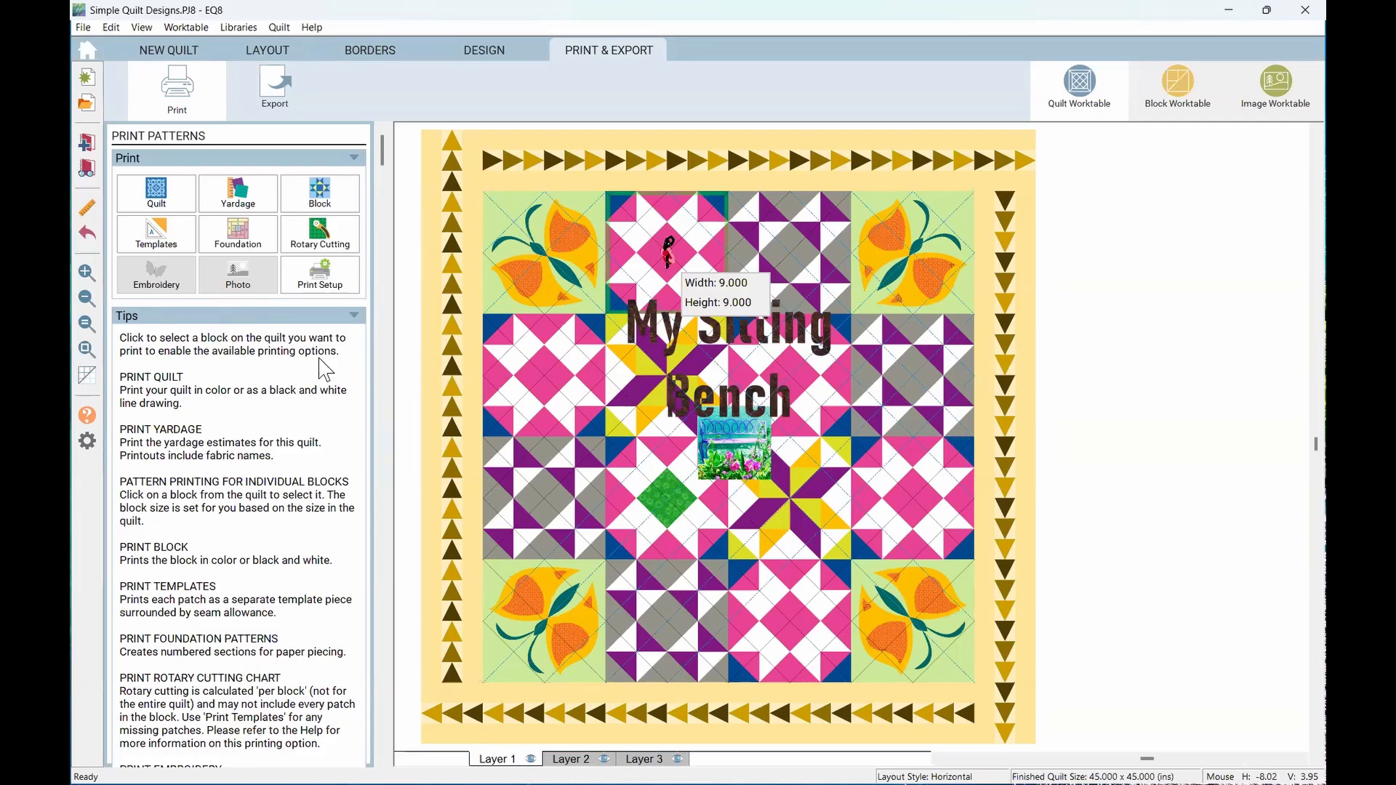
Check which print types are available on Layer 2 and Layer 3, and return to Layer 1
{"action": "left_click", "coordinate": [588, 756]}
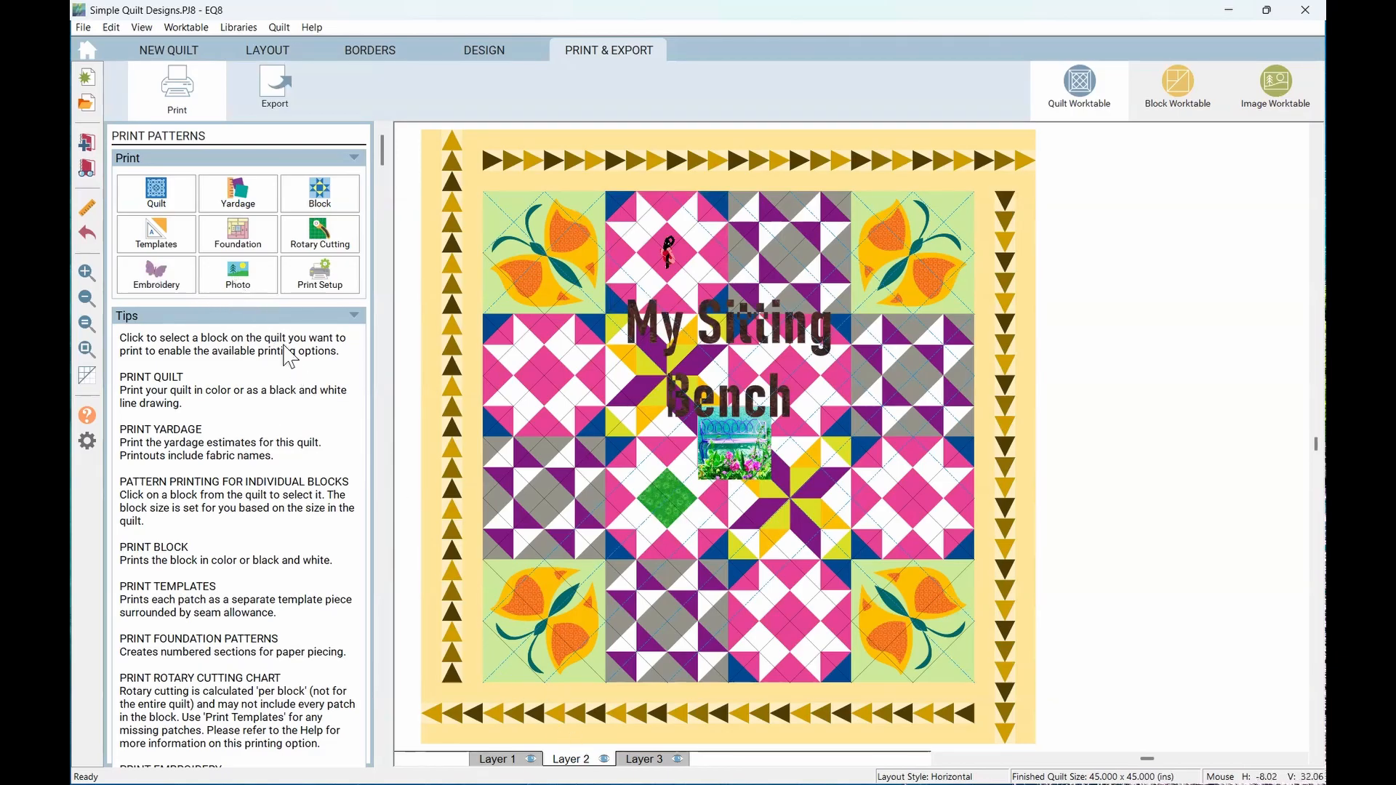
{"action": "left_click", "coordinate": [642, 756]}
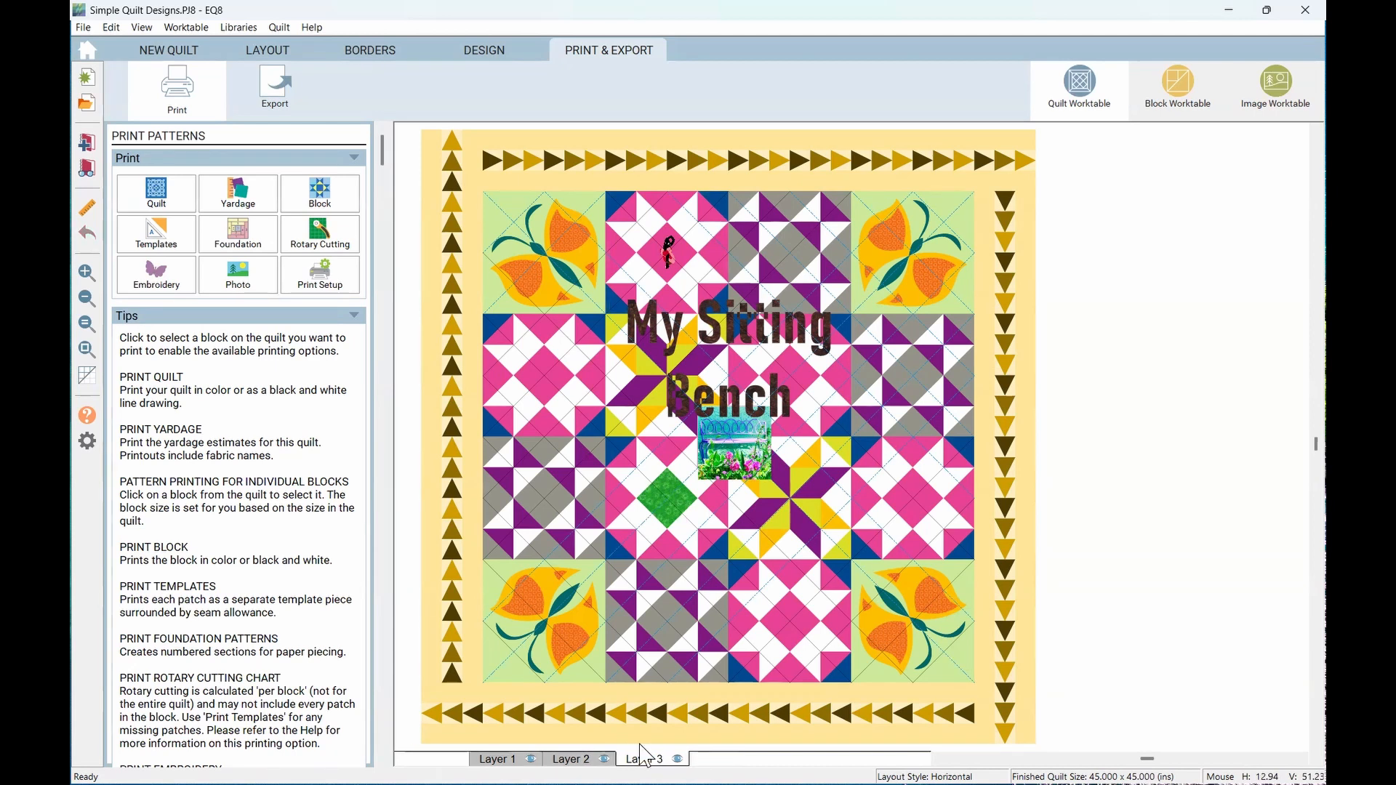
{"action": "left_click", "coordinate": [518, 757]}
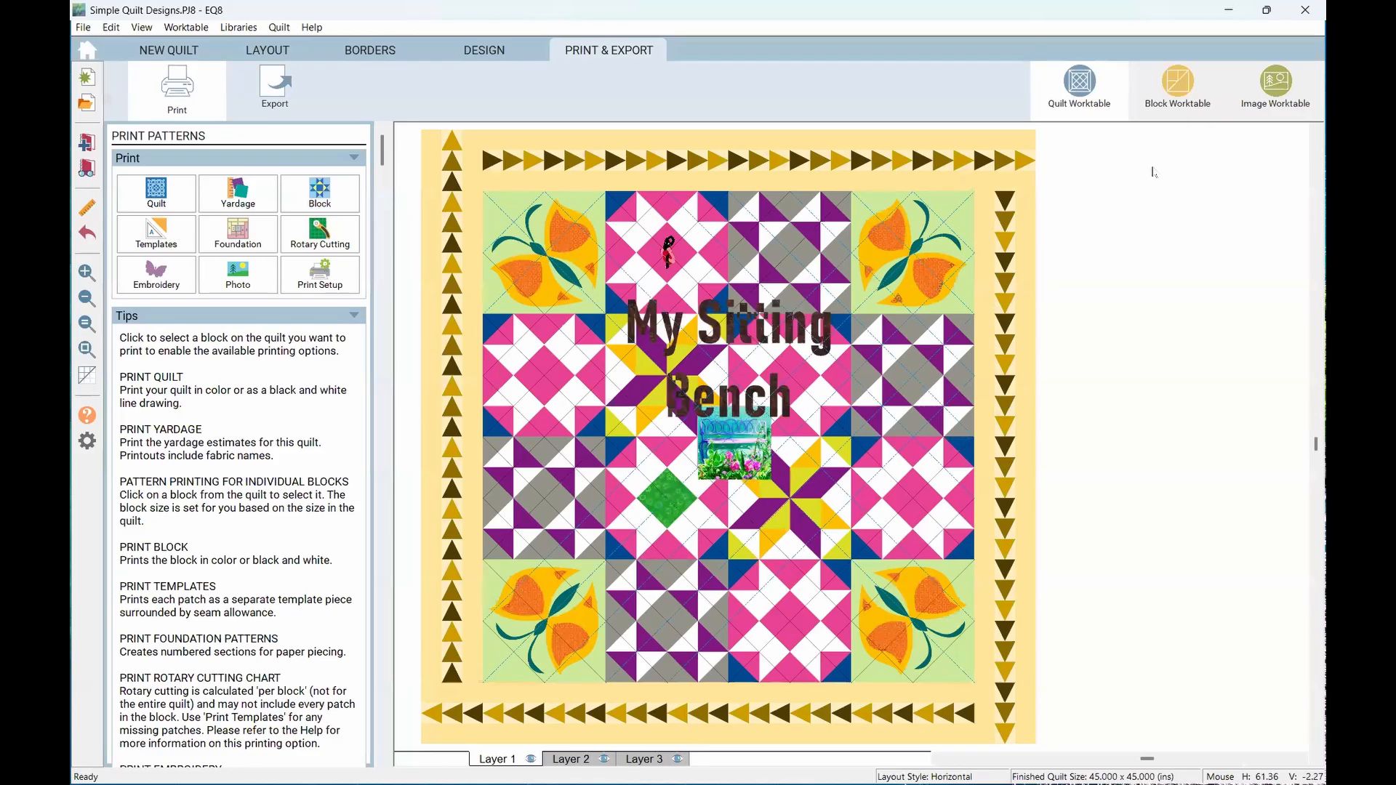
{"action": "scroll", "coordinate": [1152, 172], "scroll_direction": "up", "scroll_amount": 1}
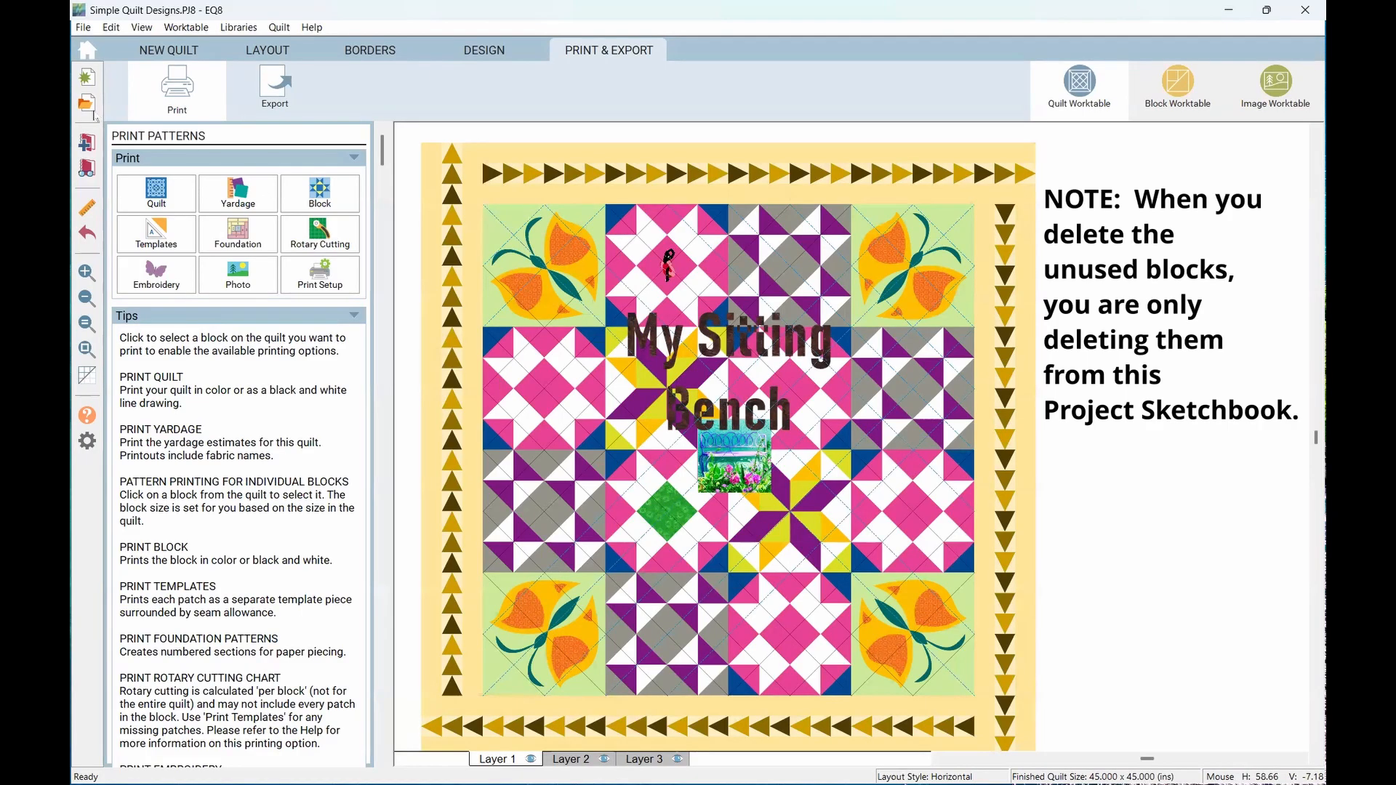
Switch to designing the quilt, show the project's sketchbook blocks and open their list of additional options
{"action": "left_click", "coordinate": [158, 52]}
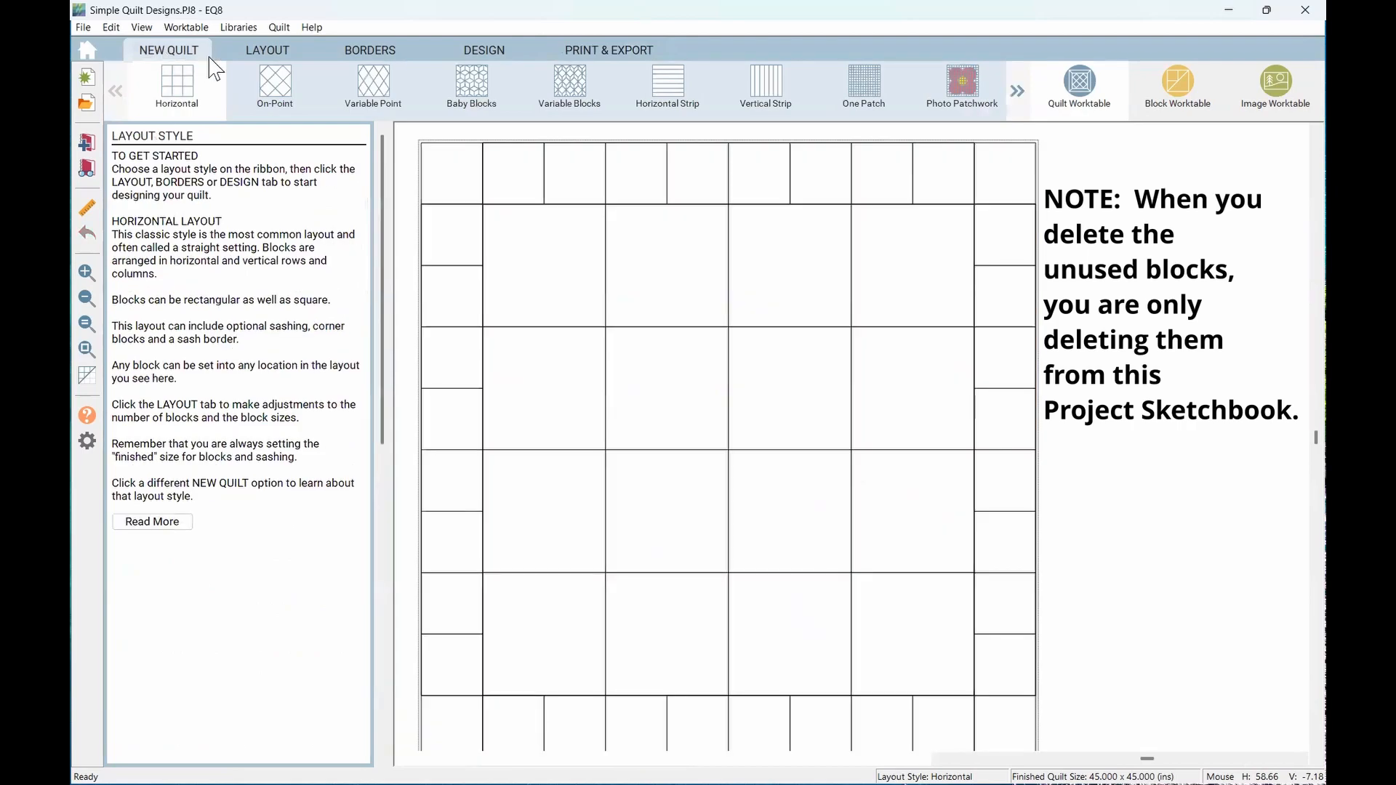
{"action": "left_click", "coordinate": [484, 51]}
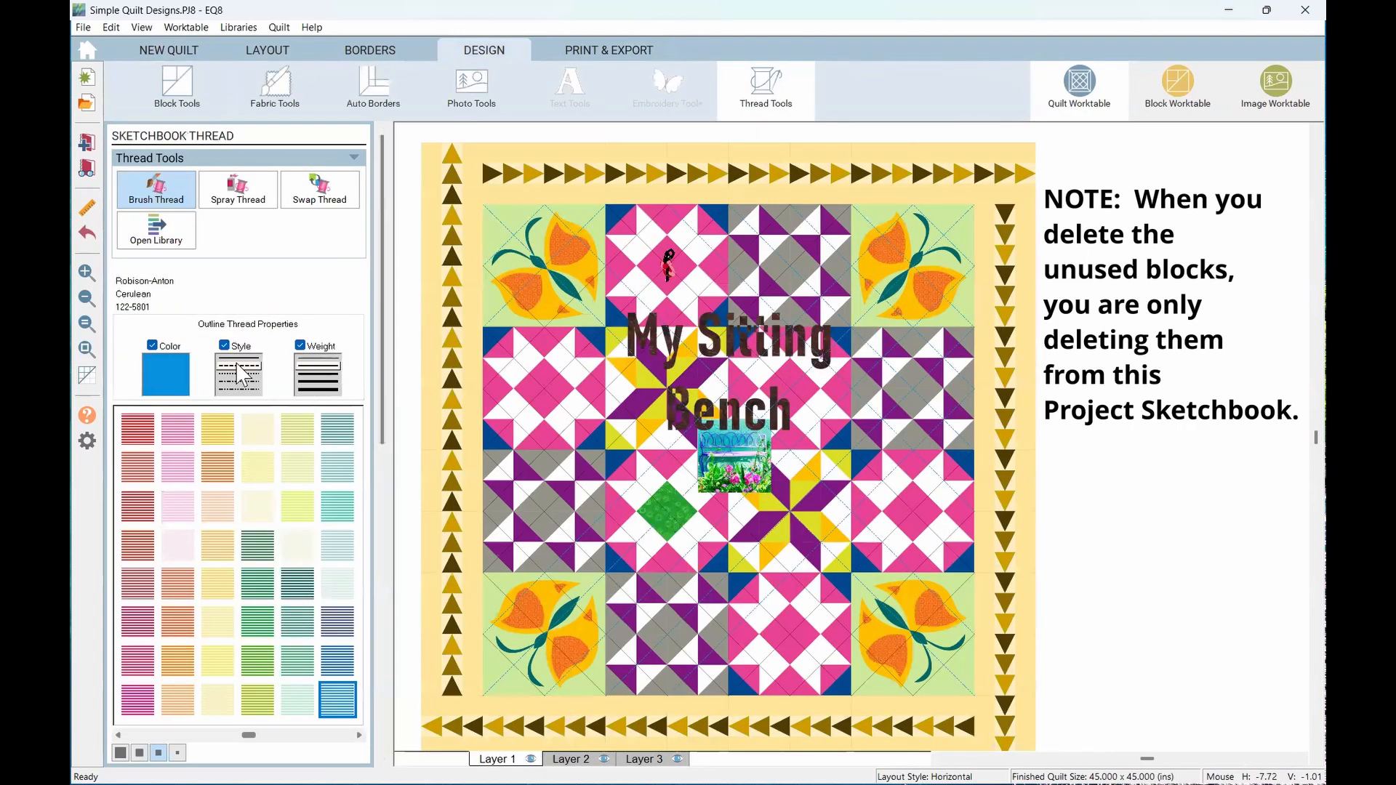
{"action": "left_click", "coordinate": [175, 102]}
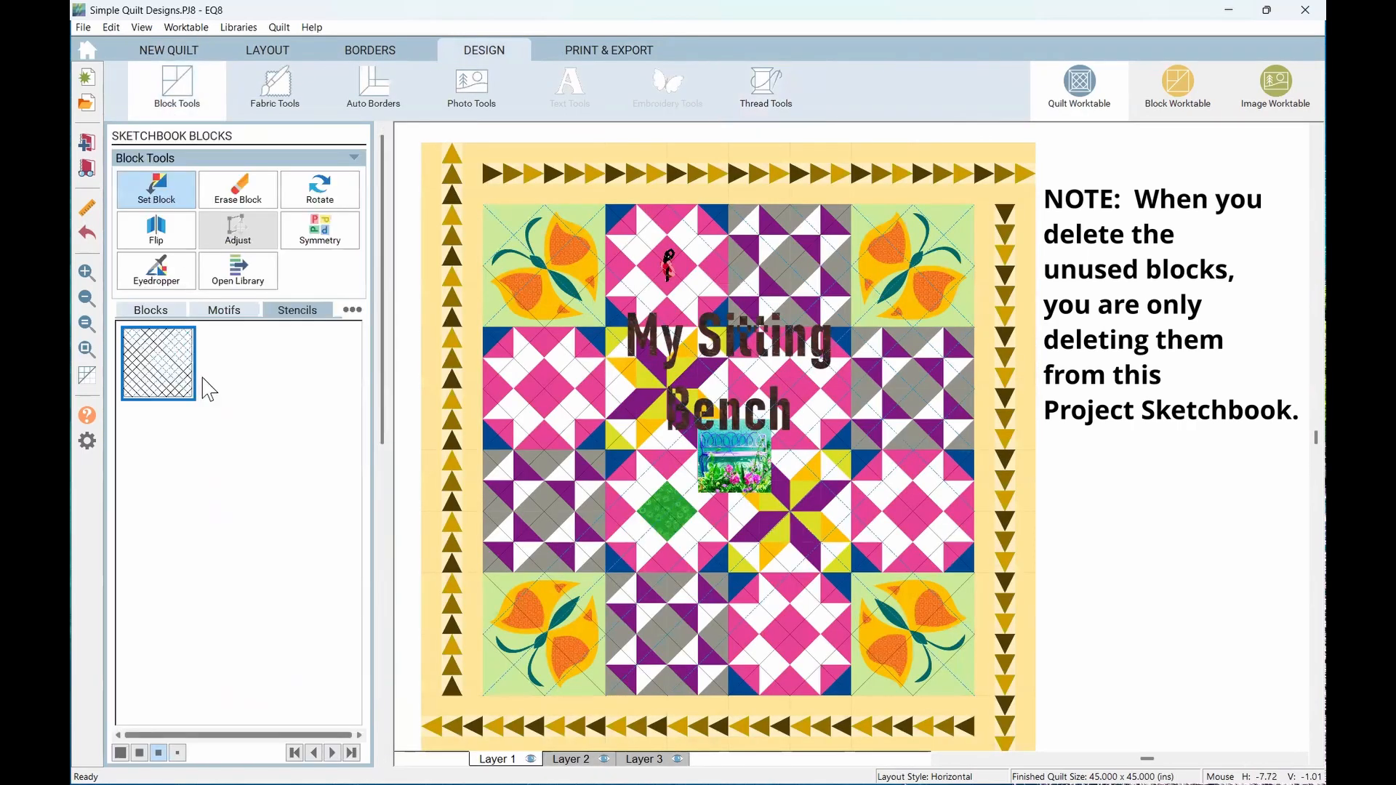
{"action": "left_click", "coordinate": [148, 311]}
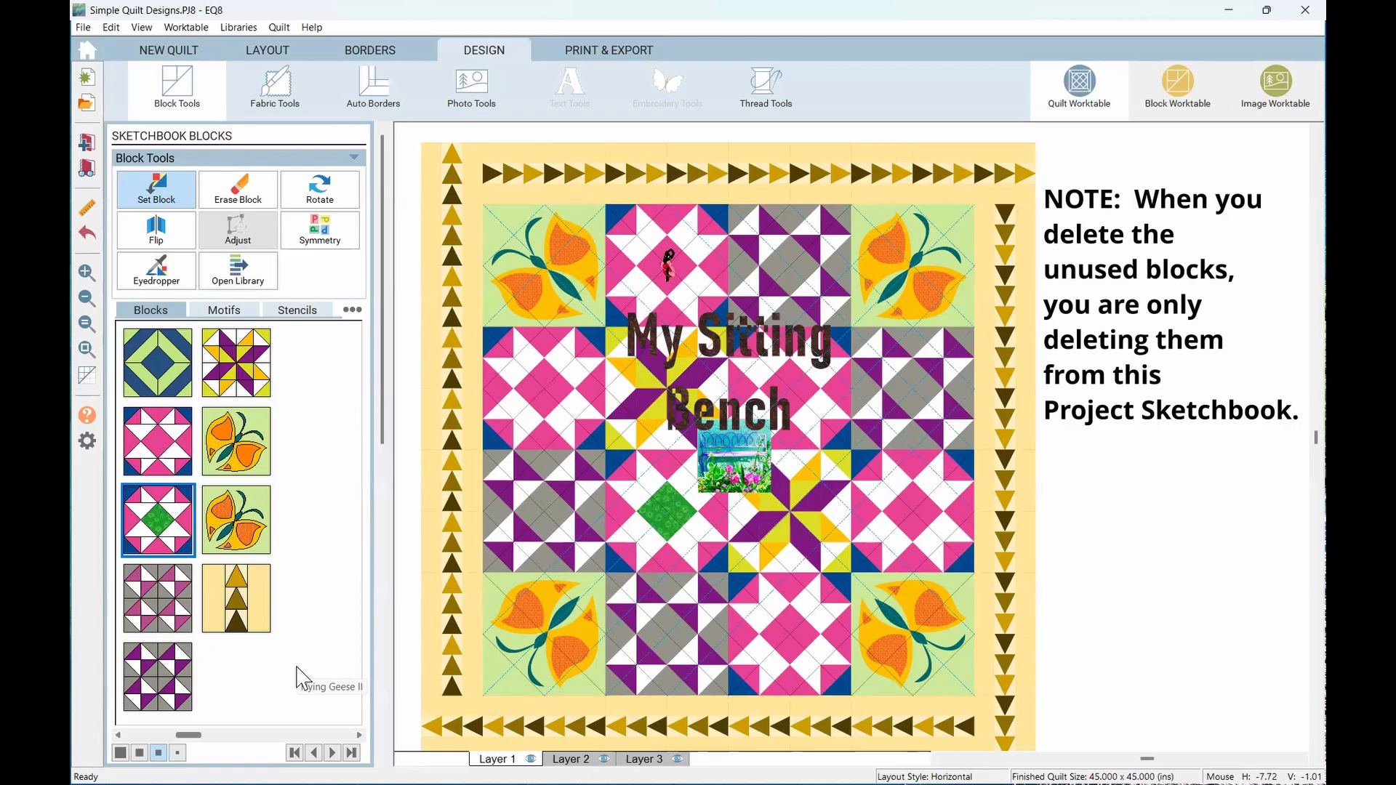
{"action": "left_click", "coordinate": [352, 311]}
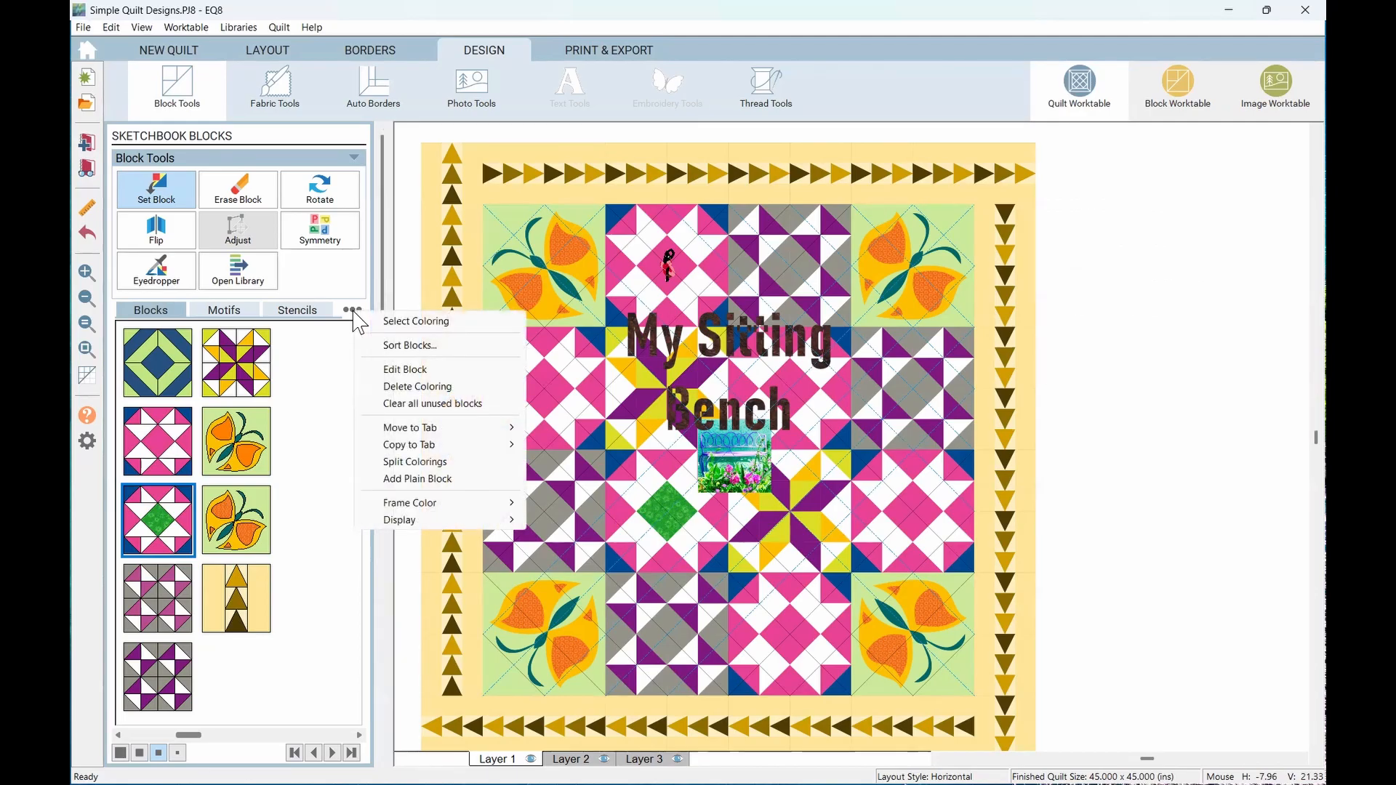
{"action": "left_click", "coordinate": [85, 29]}
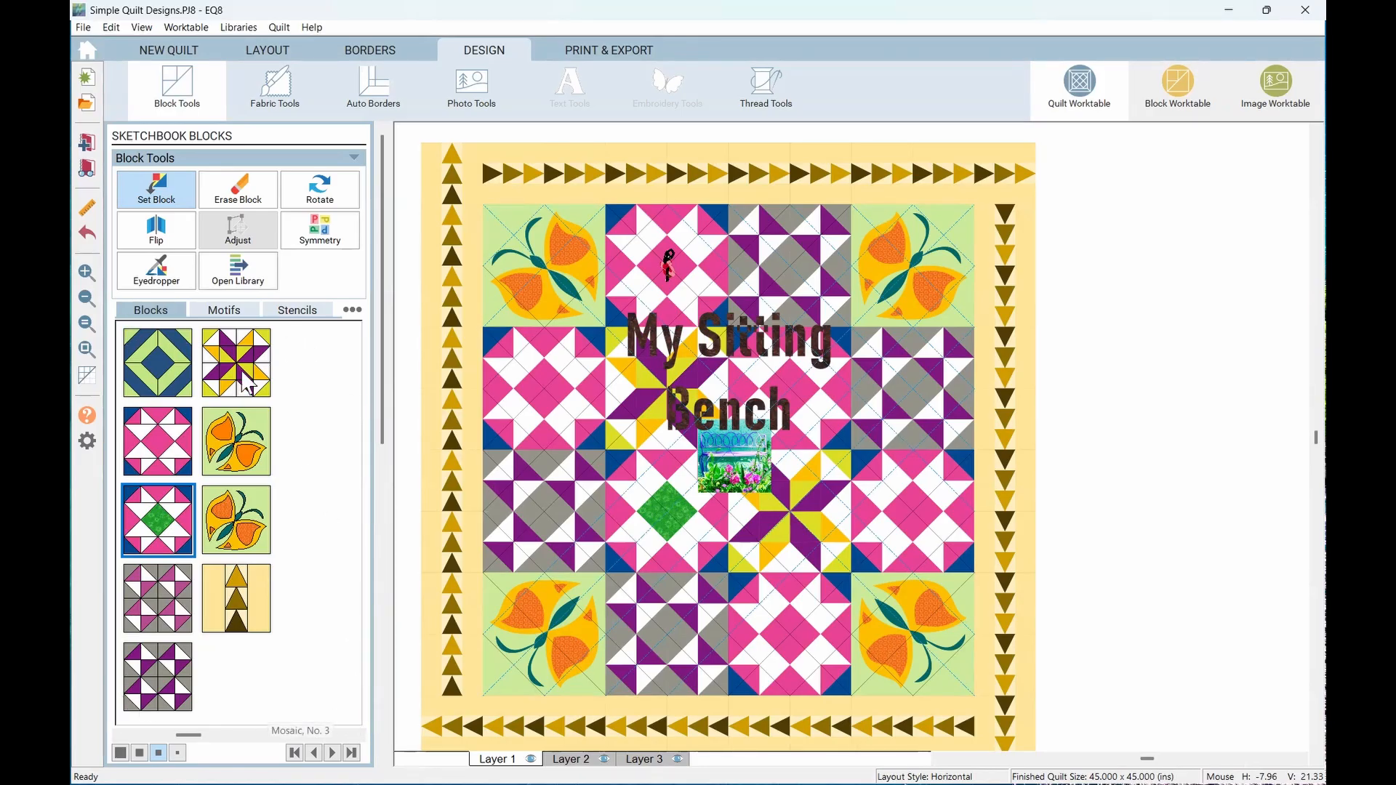
{"action": "left_click", "coordinate": [271, 85]}
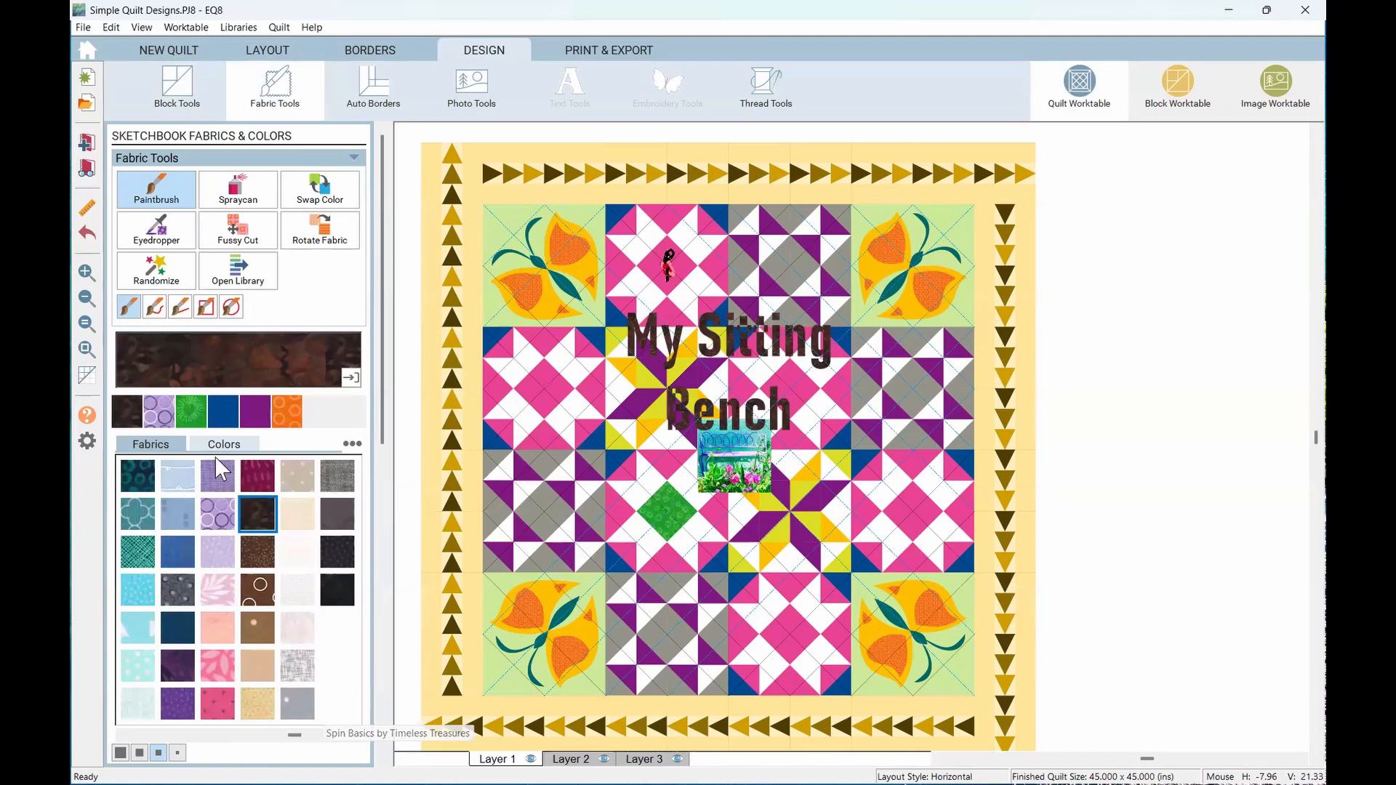
{"action": "left_click", "coordinate": [207, 94]}
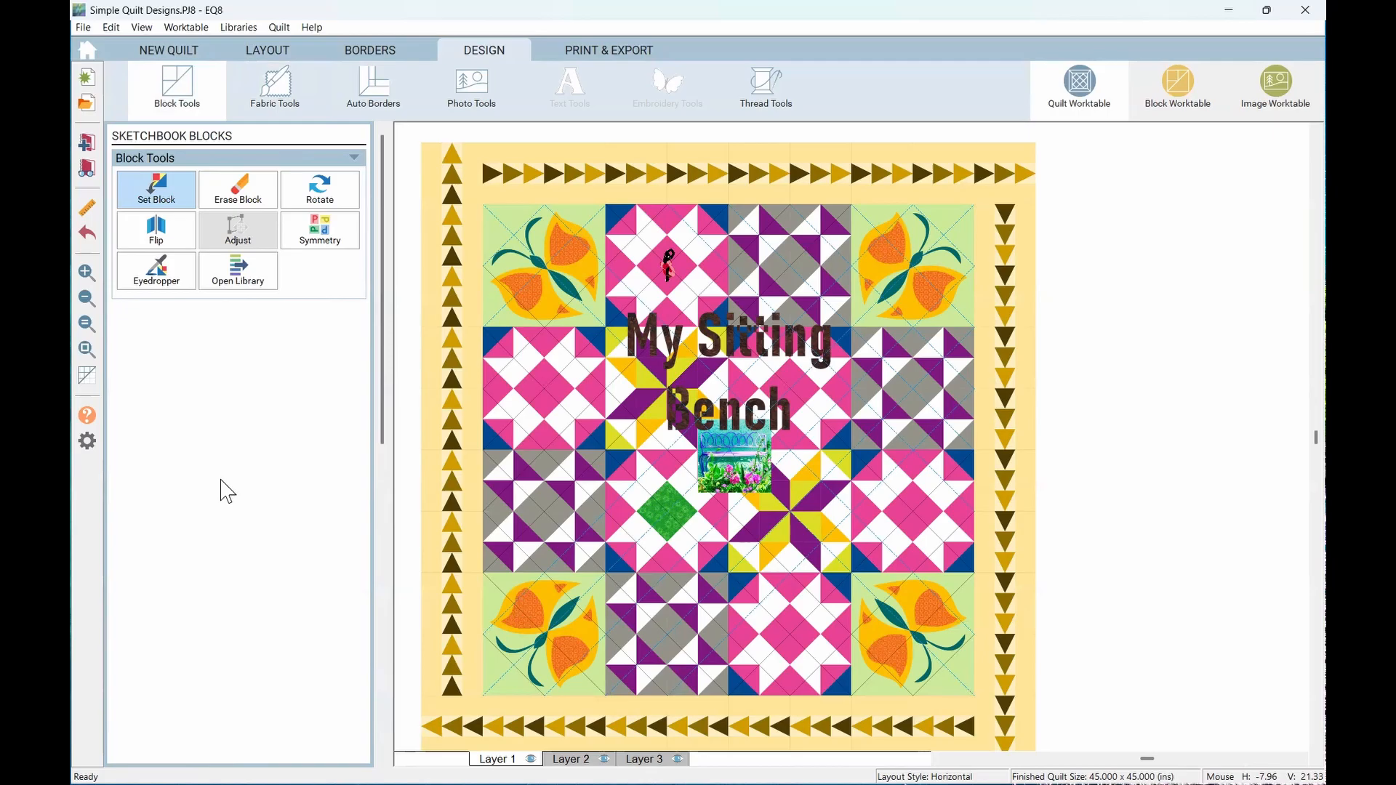
{"action": "left_click", "coordinate": [282, 93]}
{"action": "left_click", "coordinate": [190, 100]}
{"action": "left_click", "coordinate": [164, 195]}
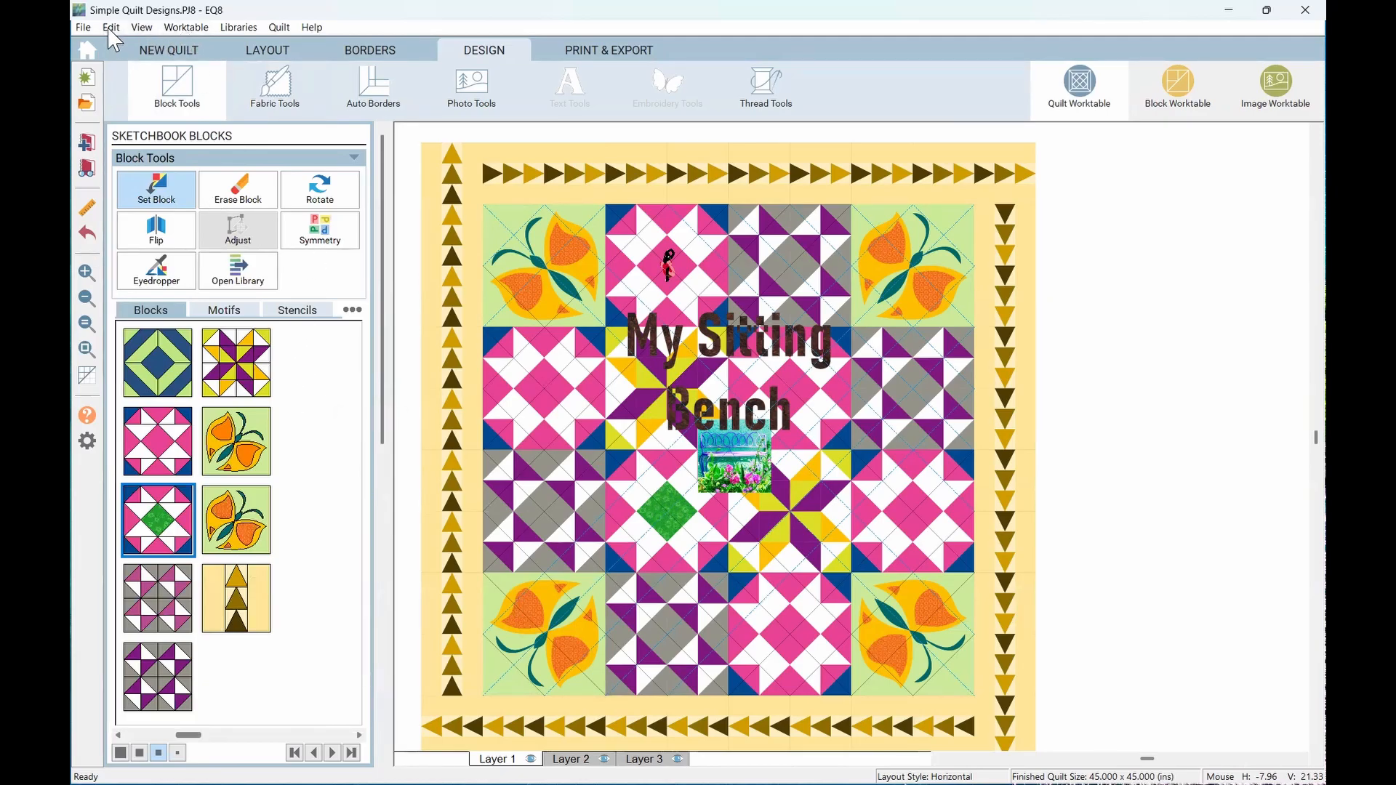
{"action": "left_click", "coordinate": [84, 28]}
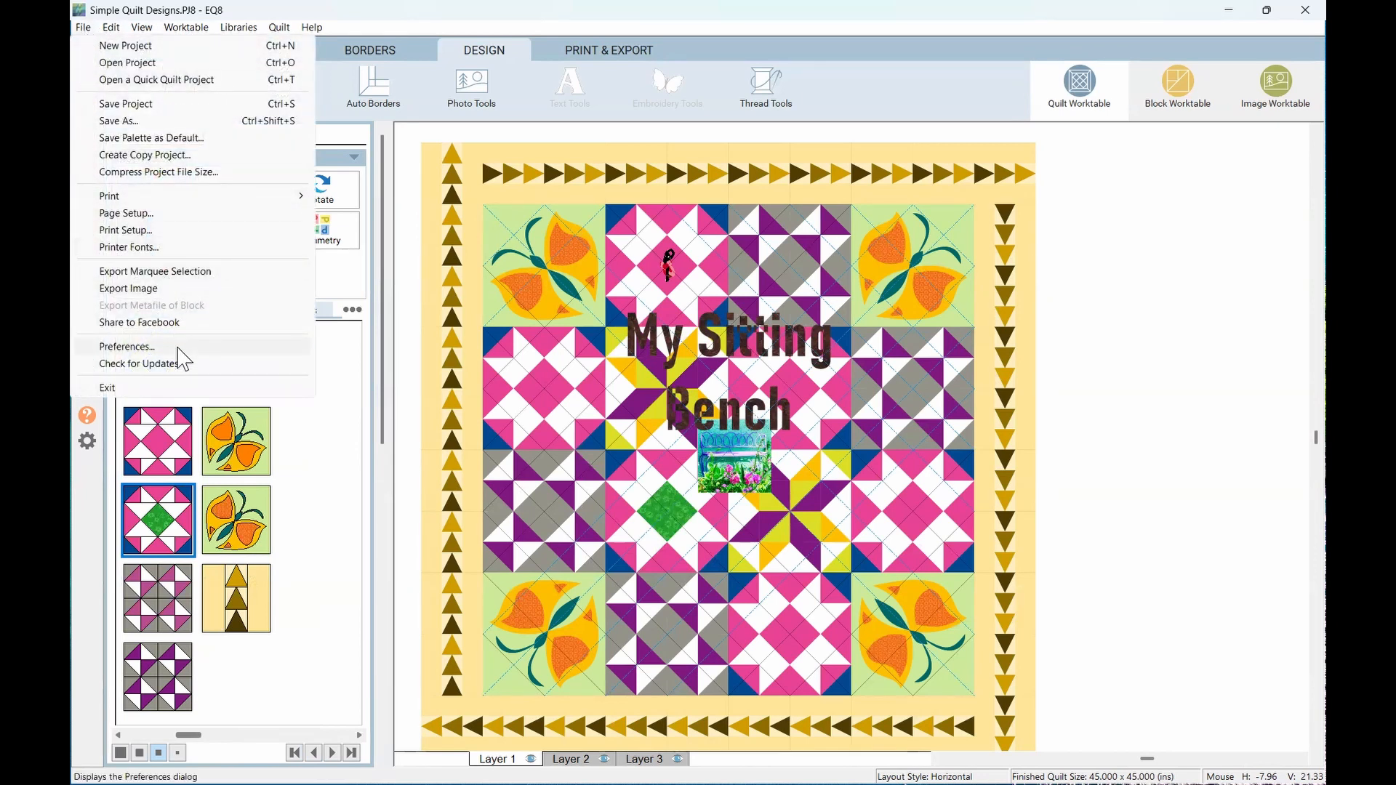
{"action": "mouse_move", "coordinate": [202, 28]}
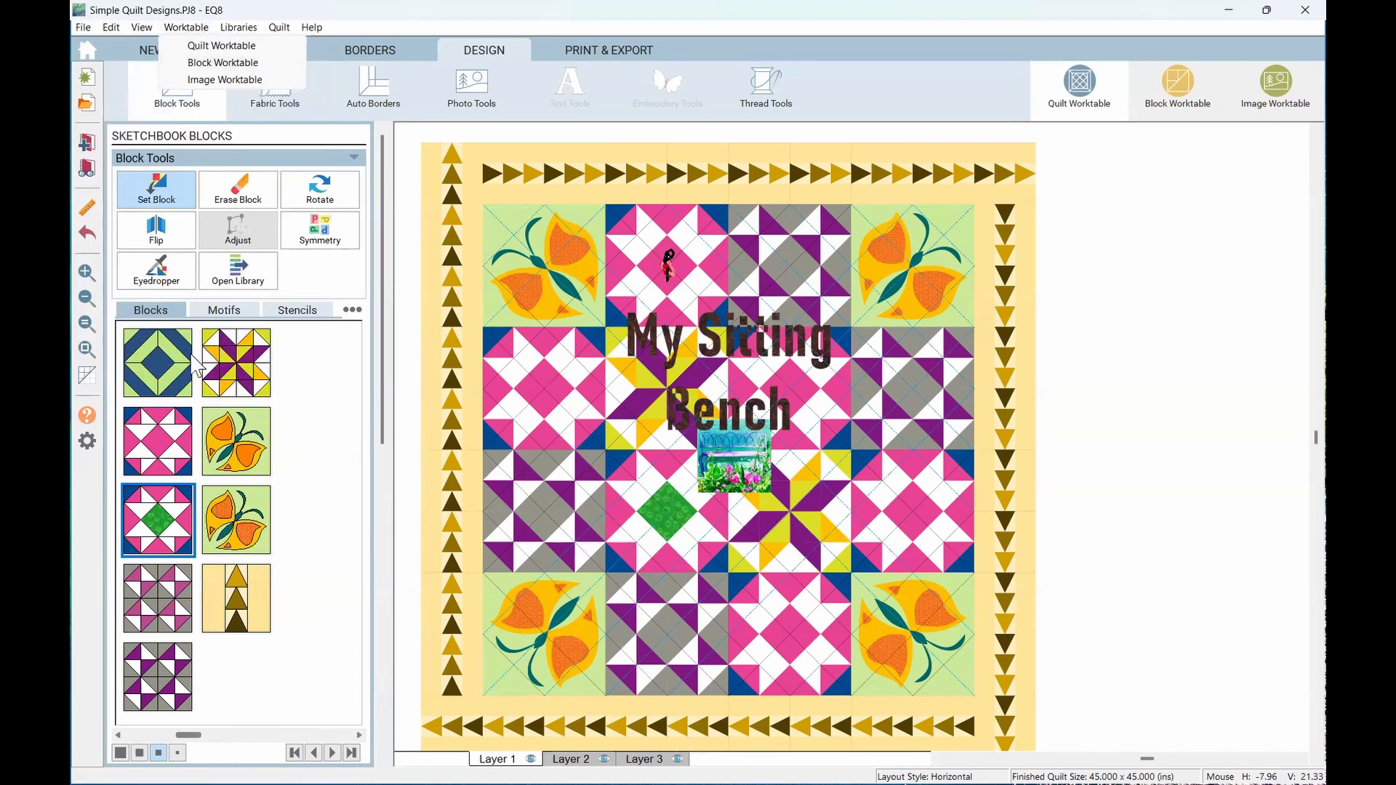
{"action": "left_click", "coordinate": [86, 29]}
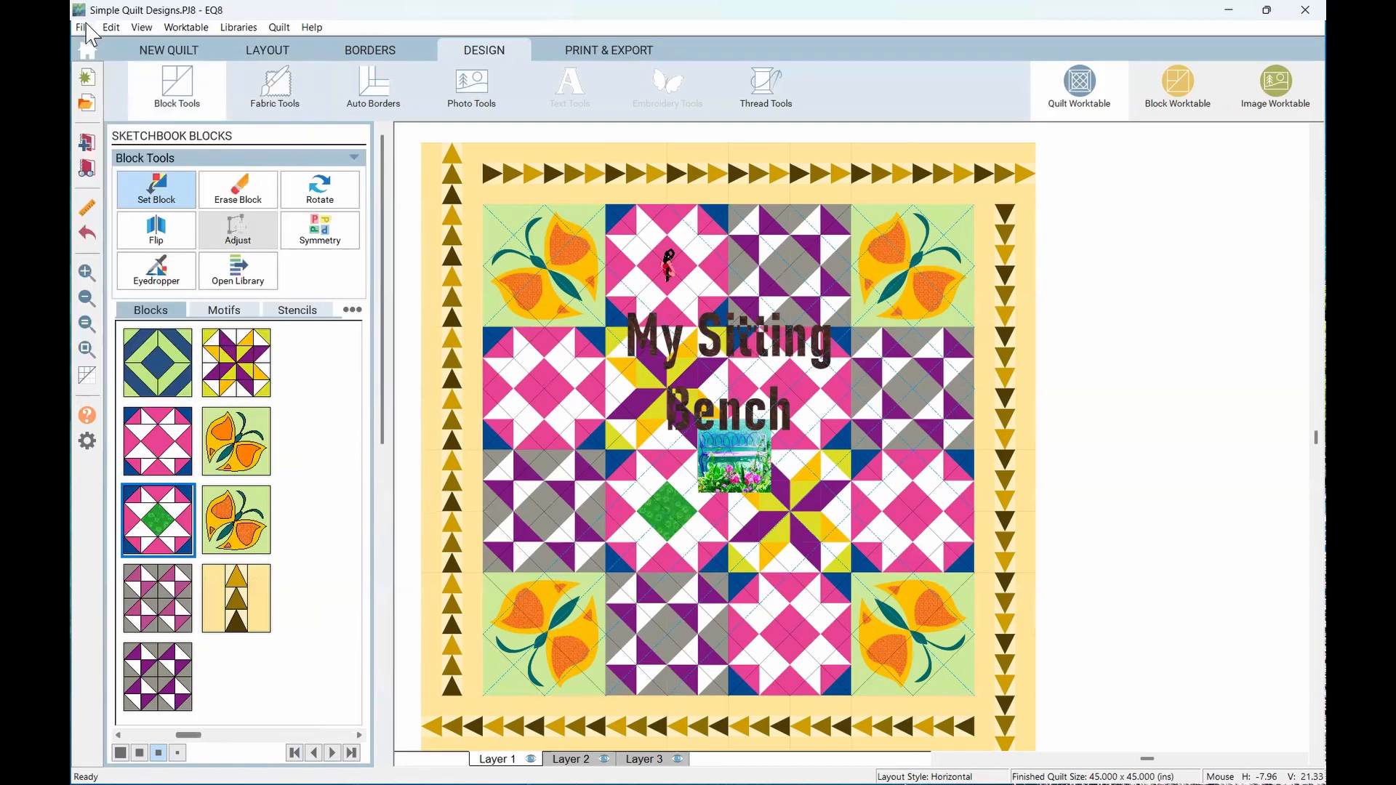
{"action": "left_click", "coordinate": [277, 26]}
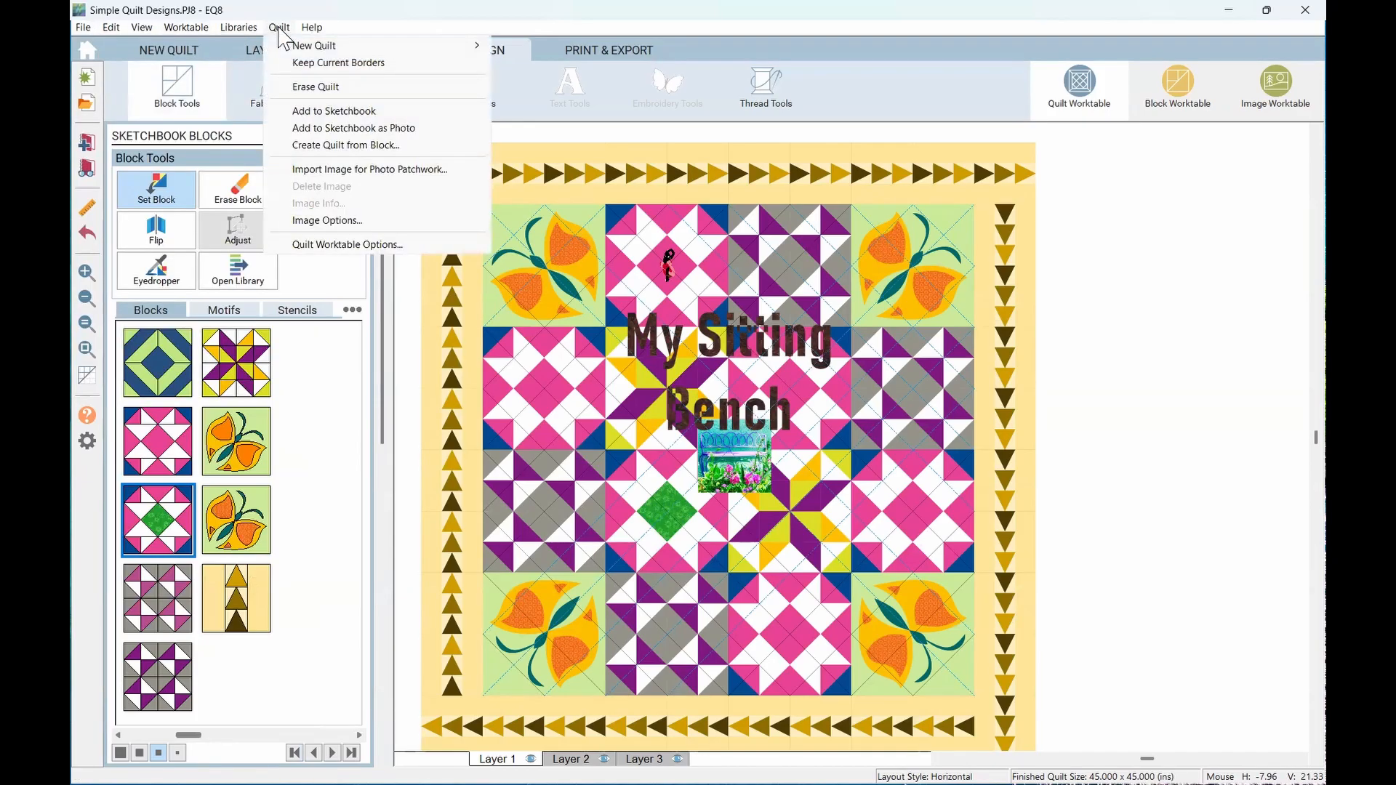
{"action": "left_click", "coordinate": [408, 10]}
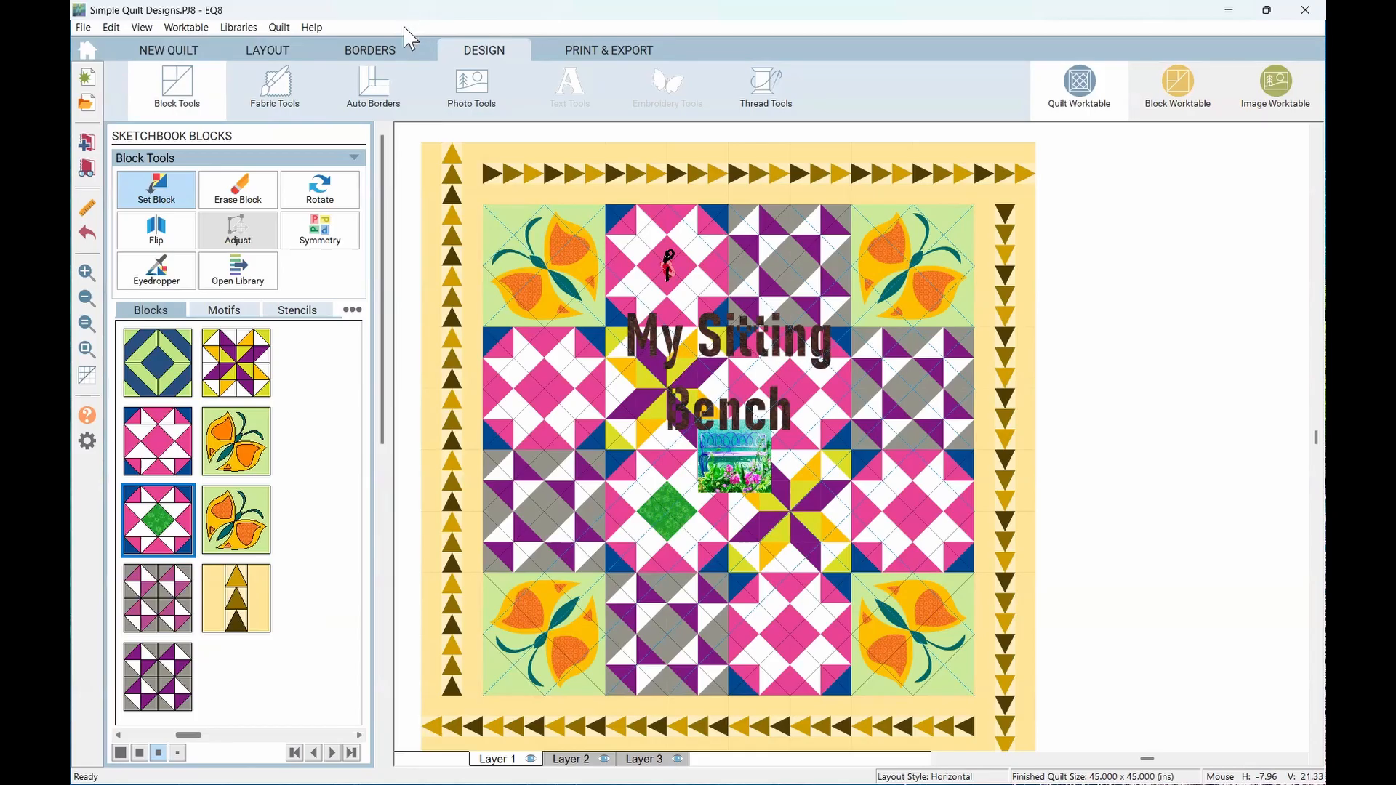
Add a plain block, set it in the second row's third space of the quilt, and fill it with the orange circle-print fabric
{"action": "left_click", "coordinate": [353, 311]}
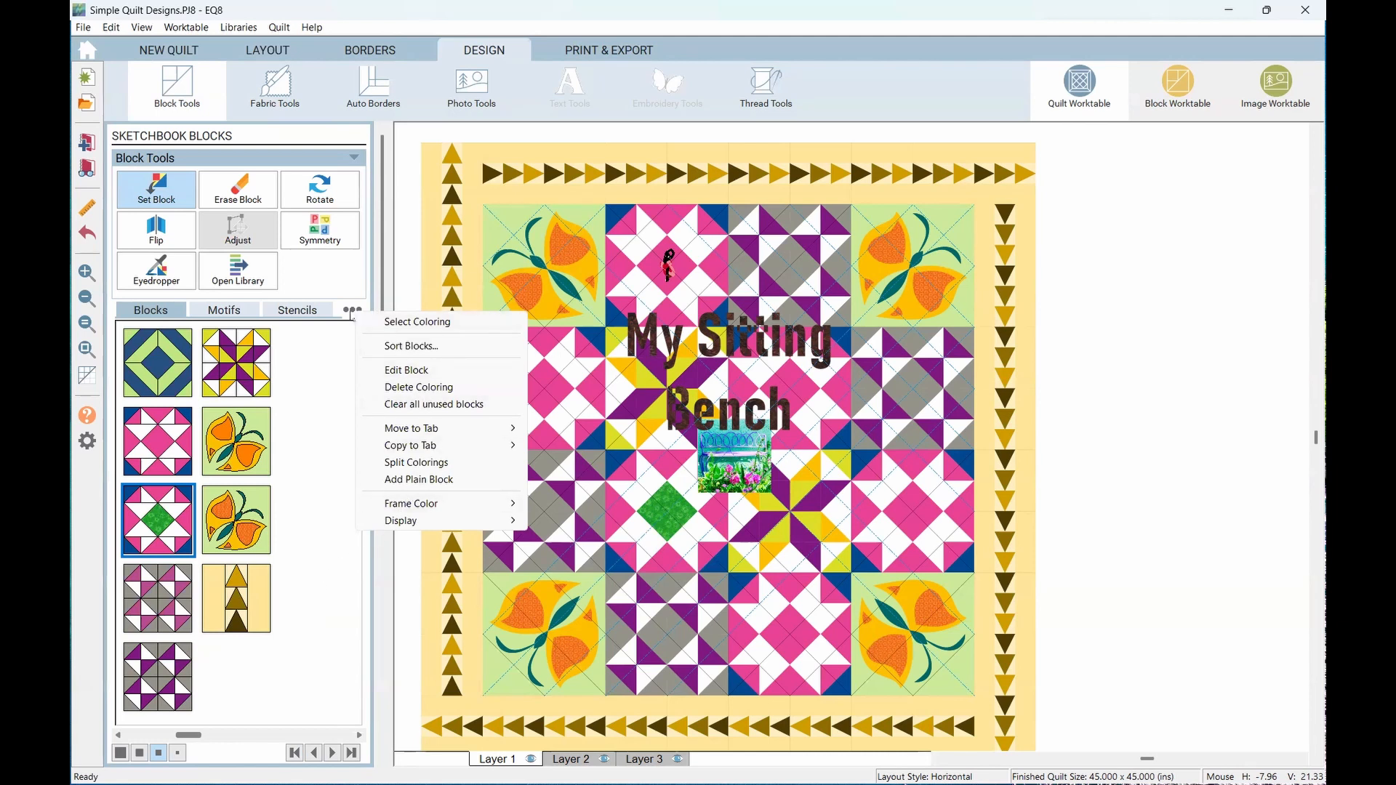
{"action": "left_click", "coordinate": [450, 481]}
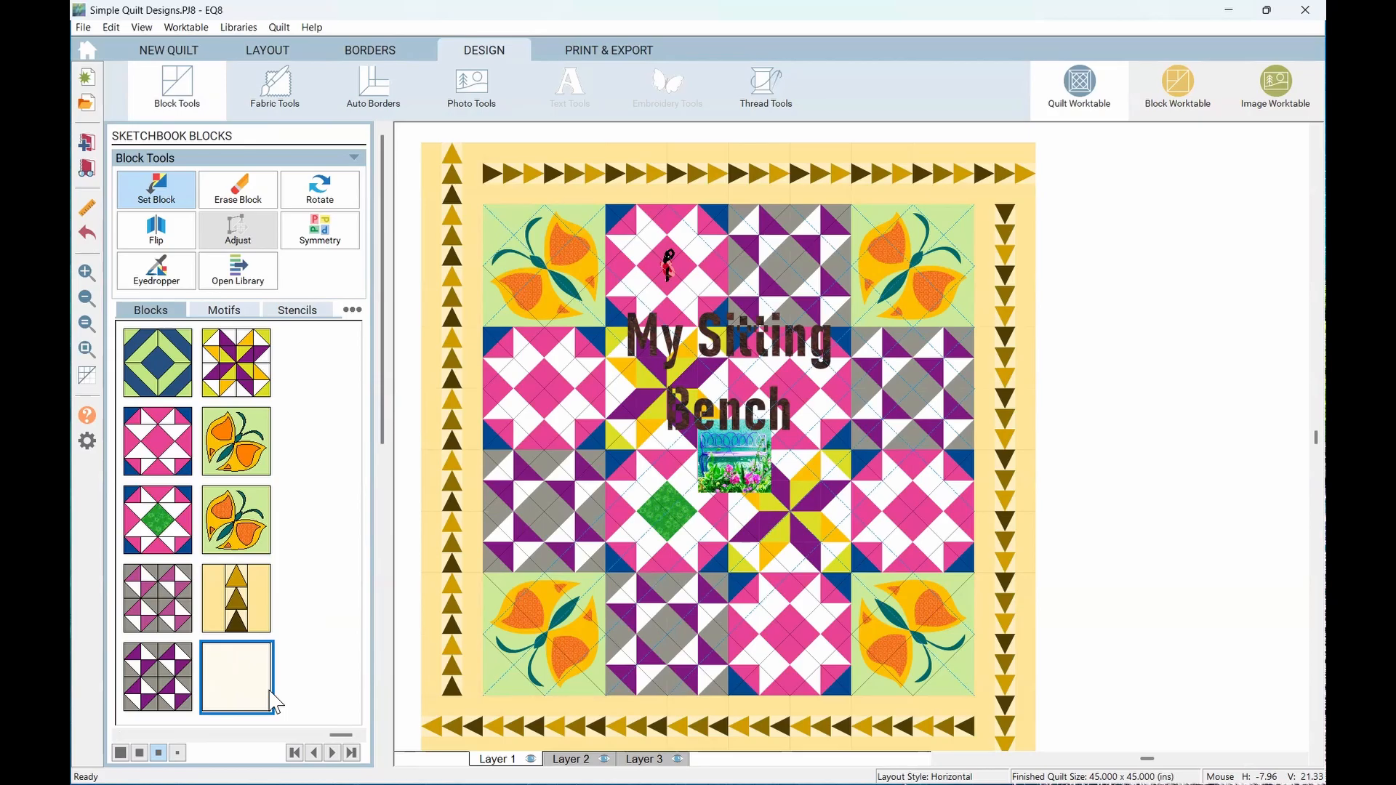
{"action": "left_click", "coordinate": [813, 381]}
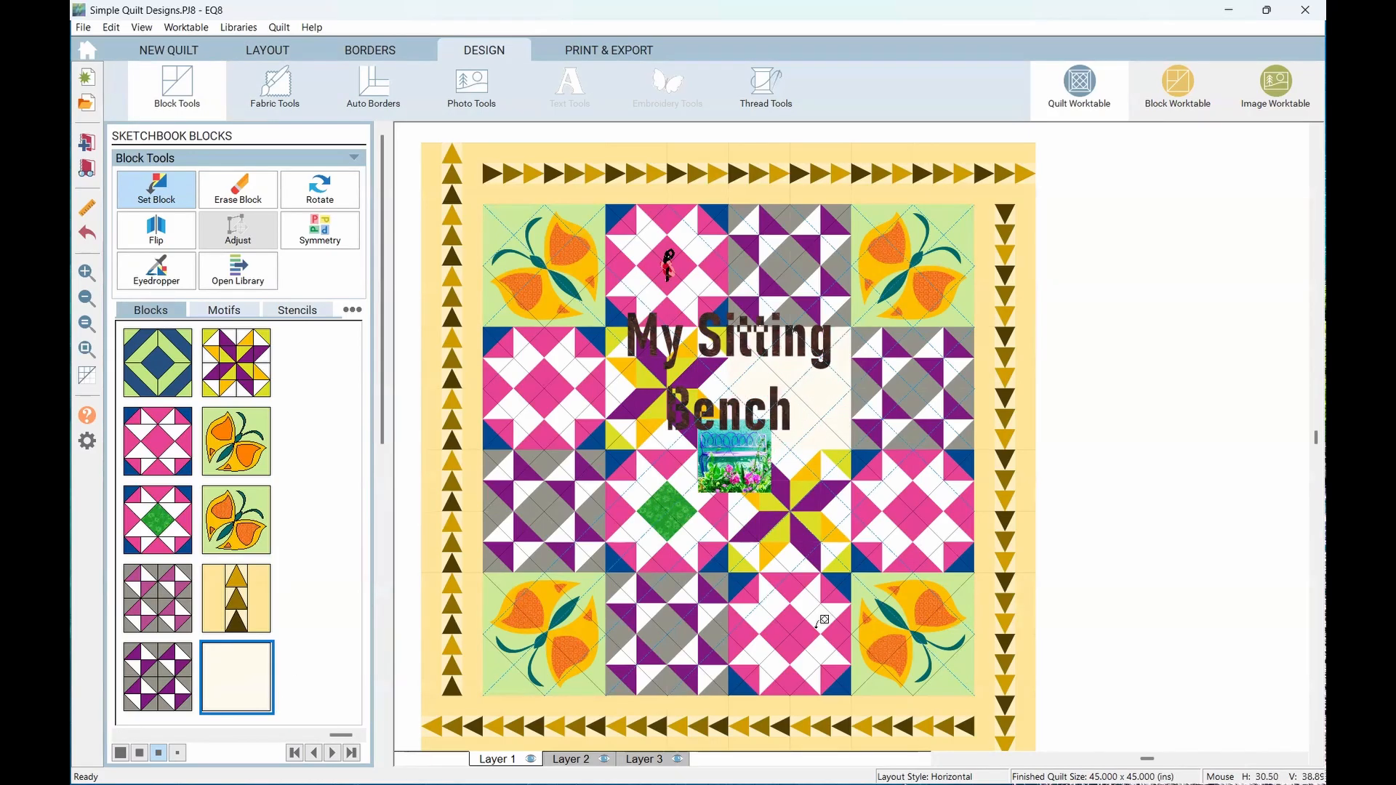
{"action": "left_click", "coordinate": [295, 101]}
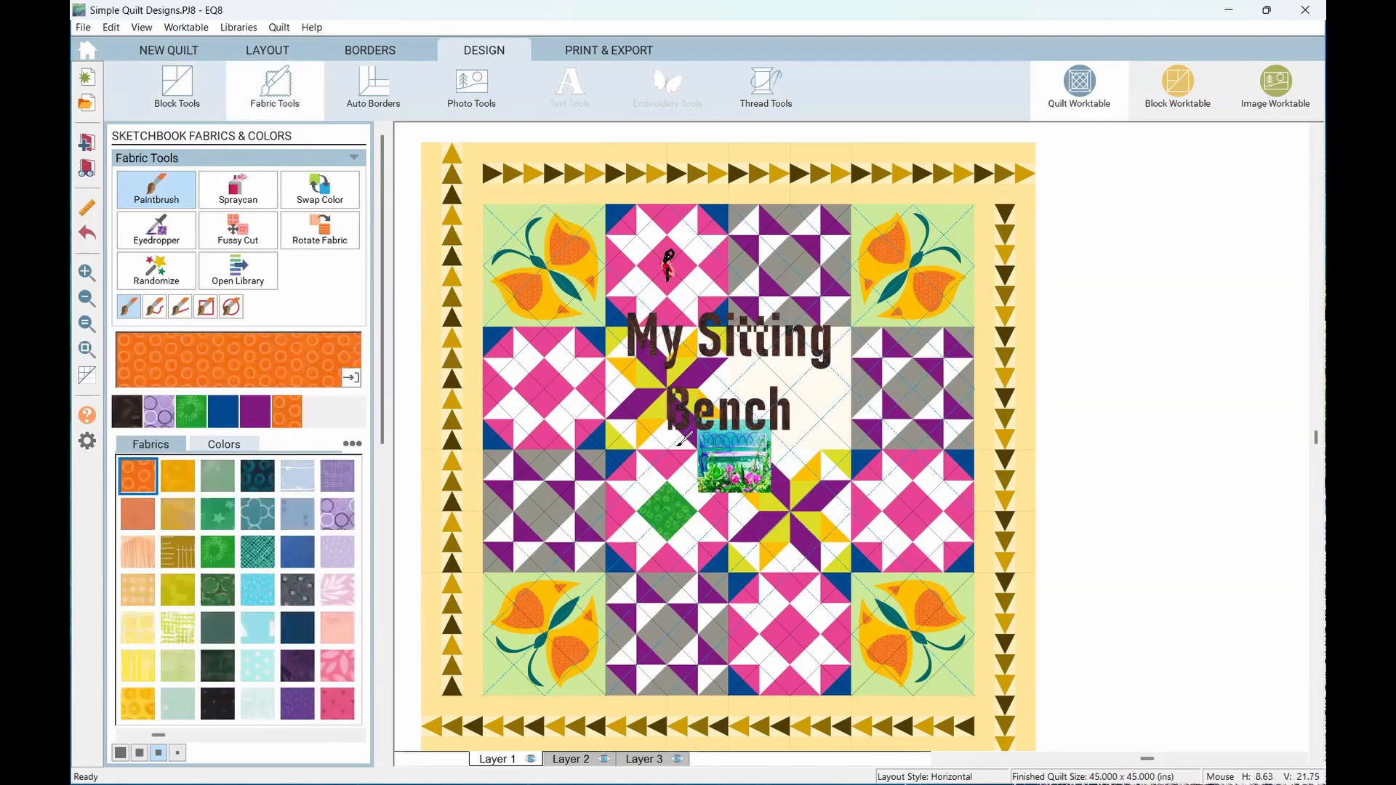
{"action": "left_click", "coordinate": [822, 382]}
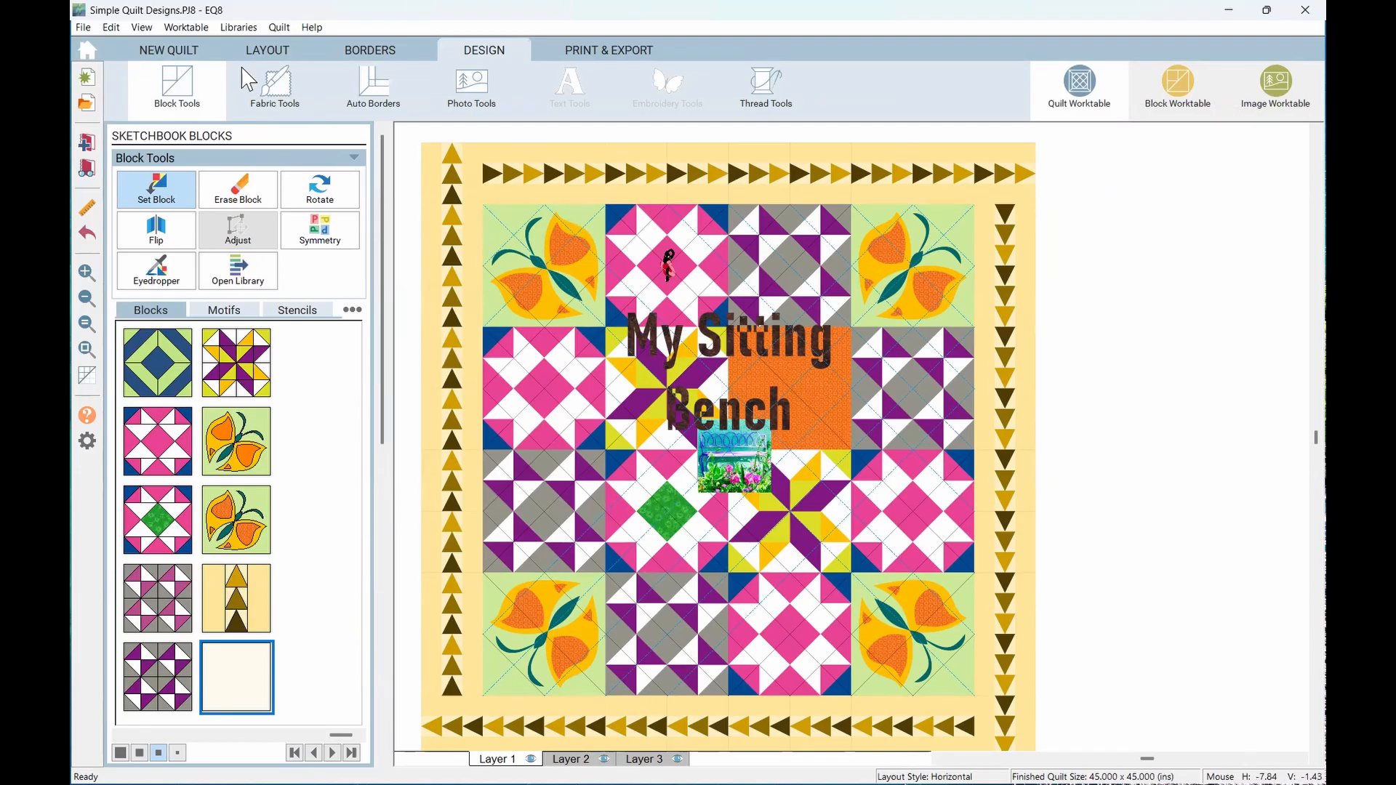
Open the block library and import the blocks from another saved project in the Projects folder to view them
{"action": "left_click", "coordinate": [244, 27]}
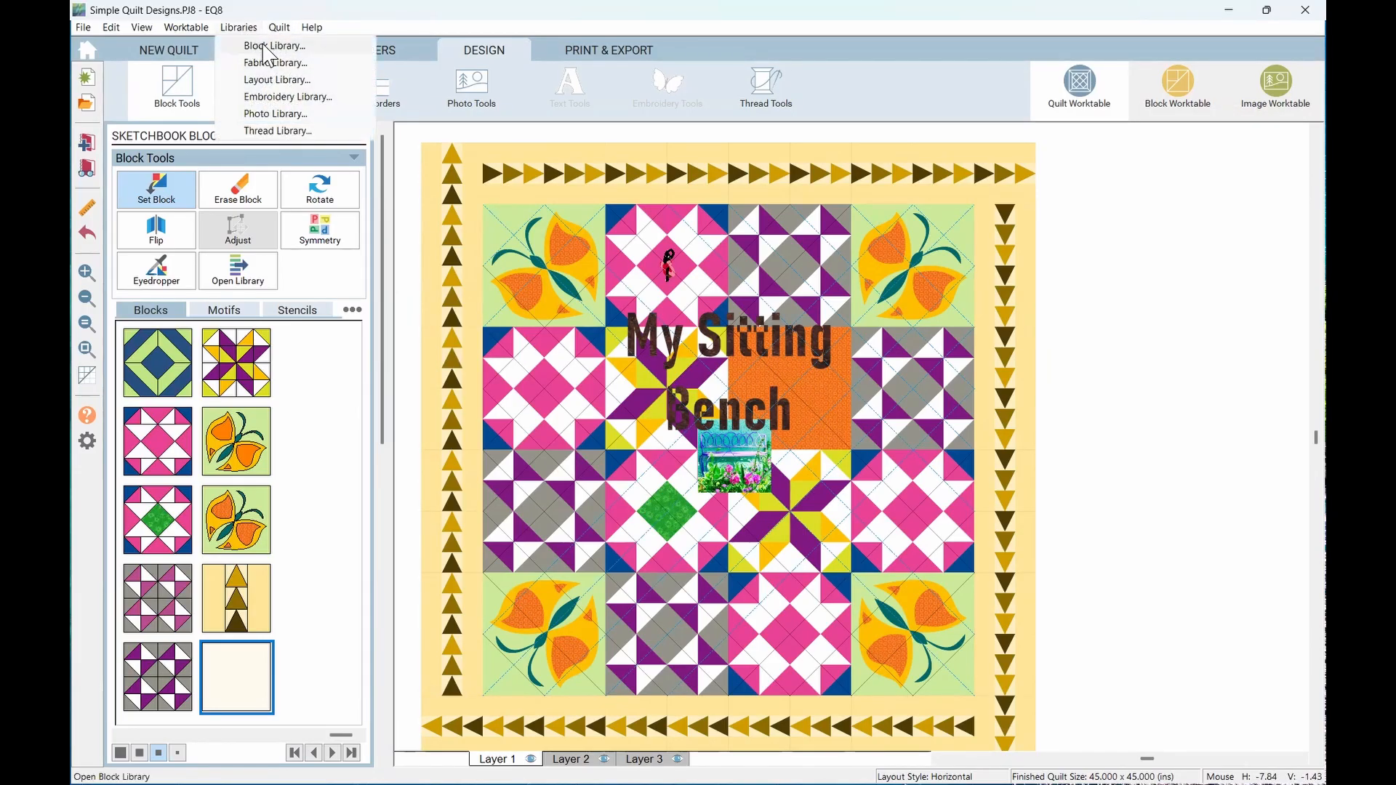
{"action": "left_click", "coordinate": [270, 46]}
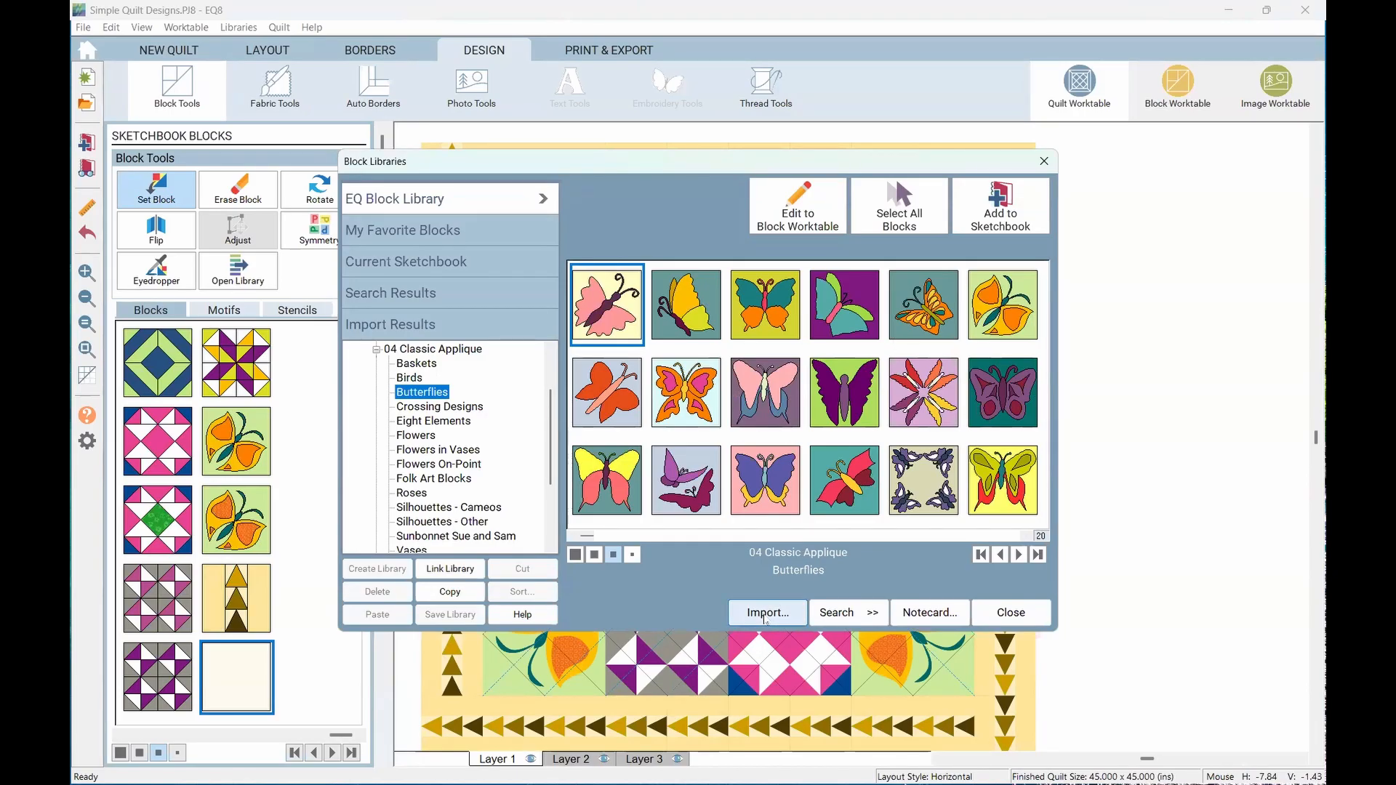
{"action": "left_click", "coordinate": [766, 613]}
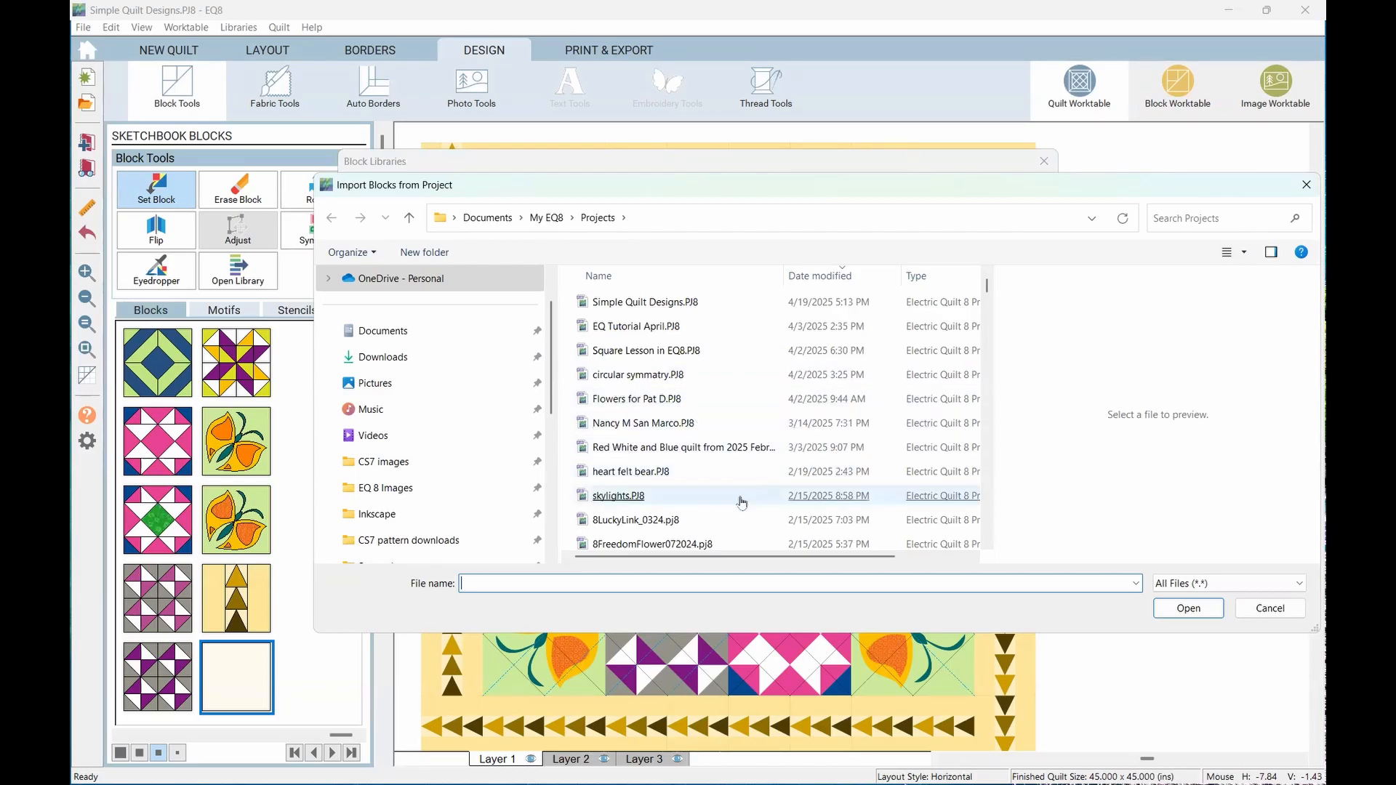
{"action": "scroll", "coordinate": [719, 436], "scroll_direction": "down", "scroll_amount": 12}
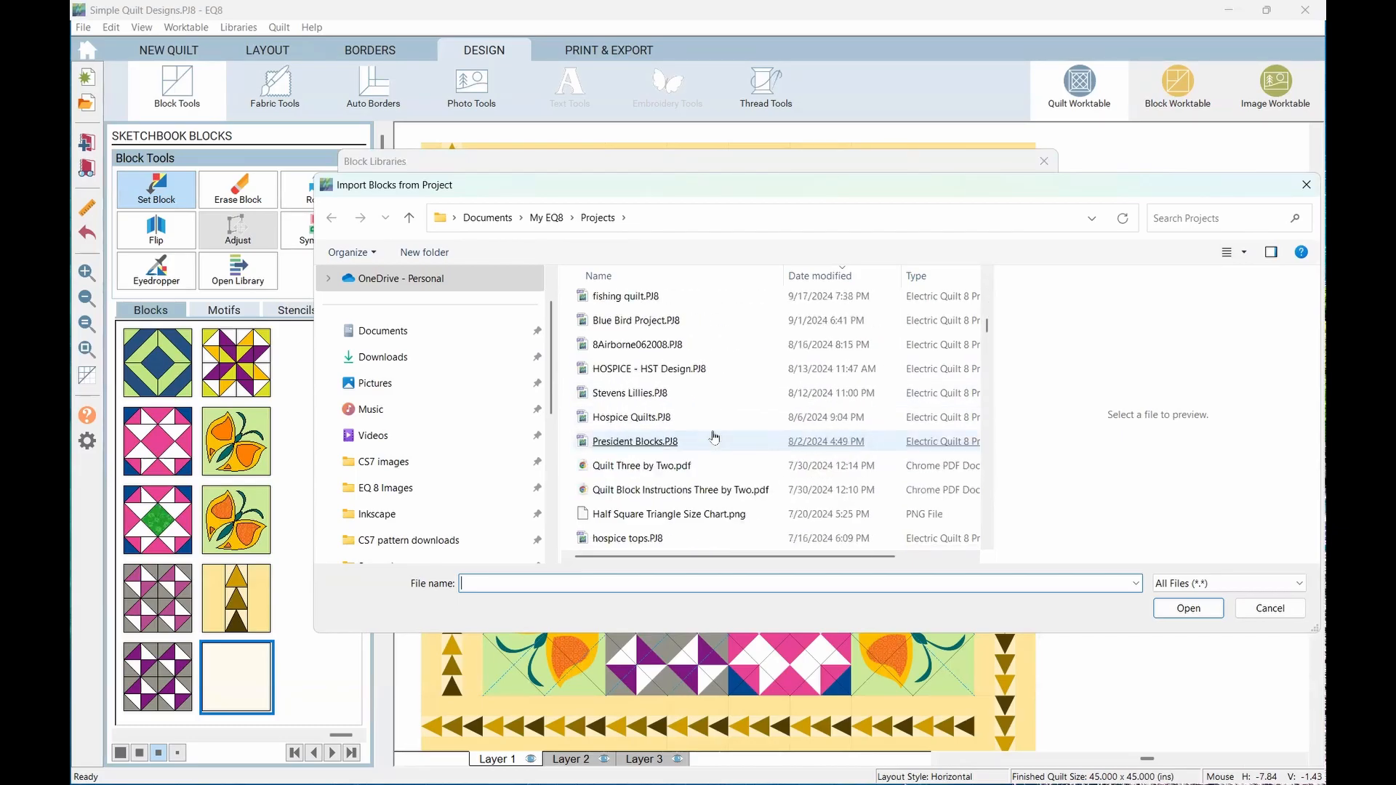
{"action": "scroll", "coordinate": [713, 439], "scroll_direction": "down", "scroll_amount": 3}
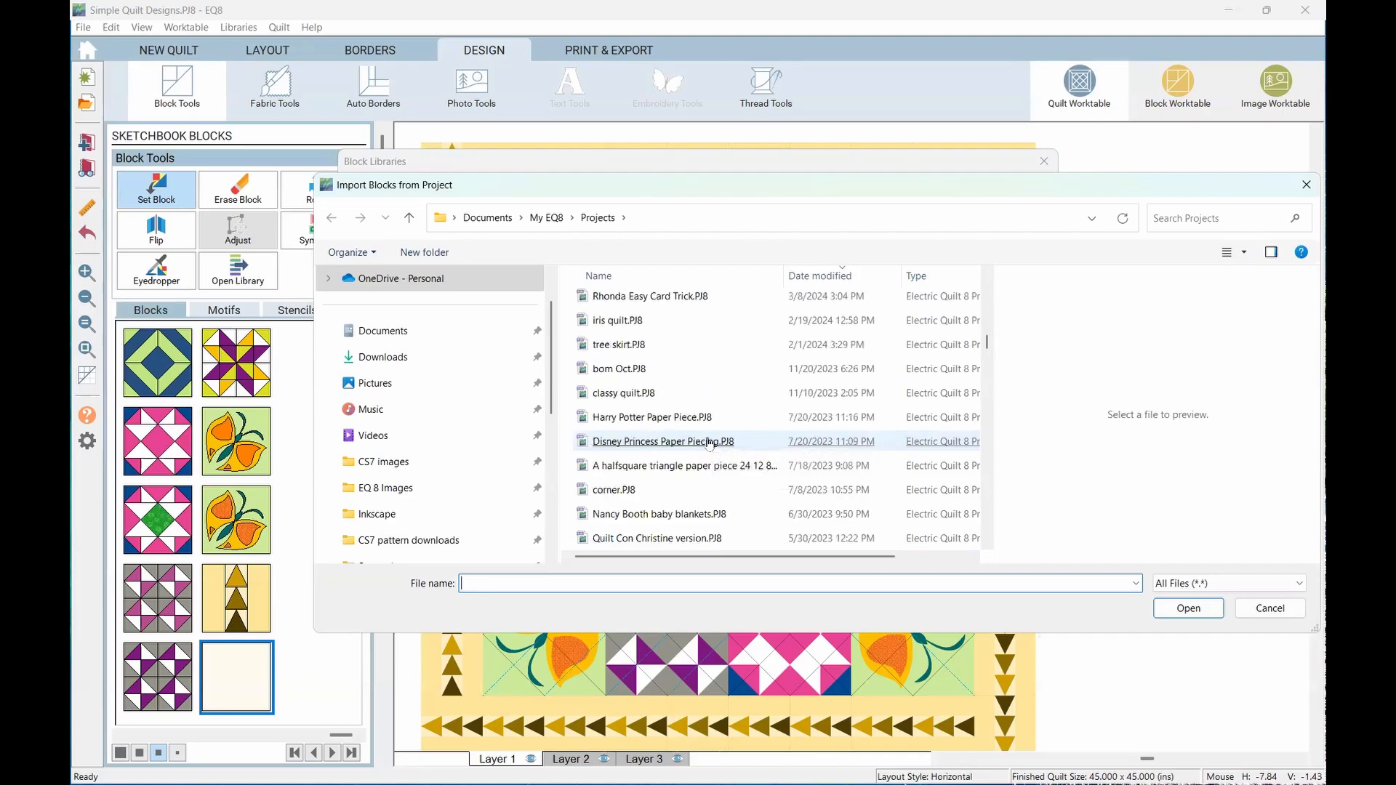
{"action": "double_click", "coordinate": [708, 440]}
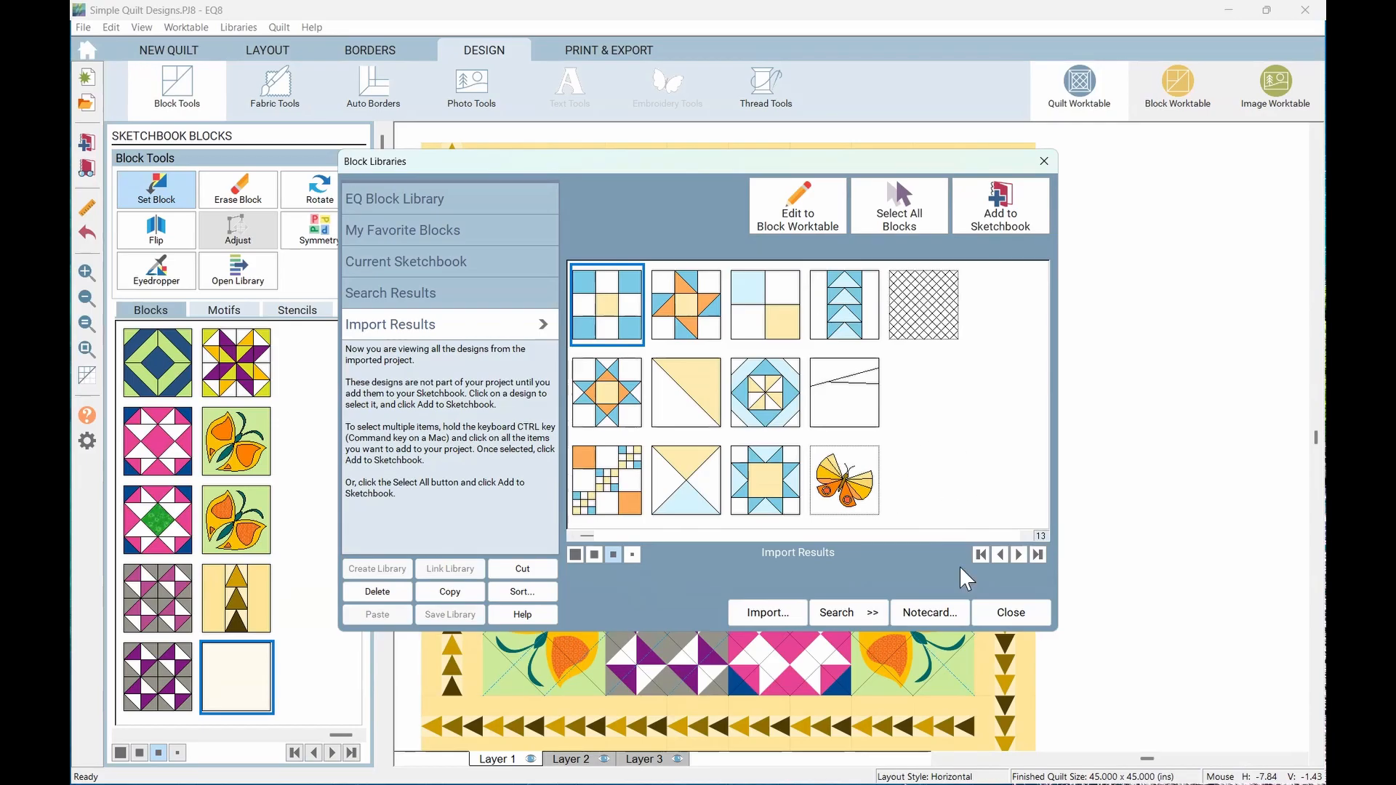
Import the blocks from a different saved project, add all of them to the sketchbook and look through the added blocks
{"action": "left_click", "coordinate": [765, 613]}
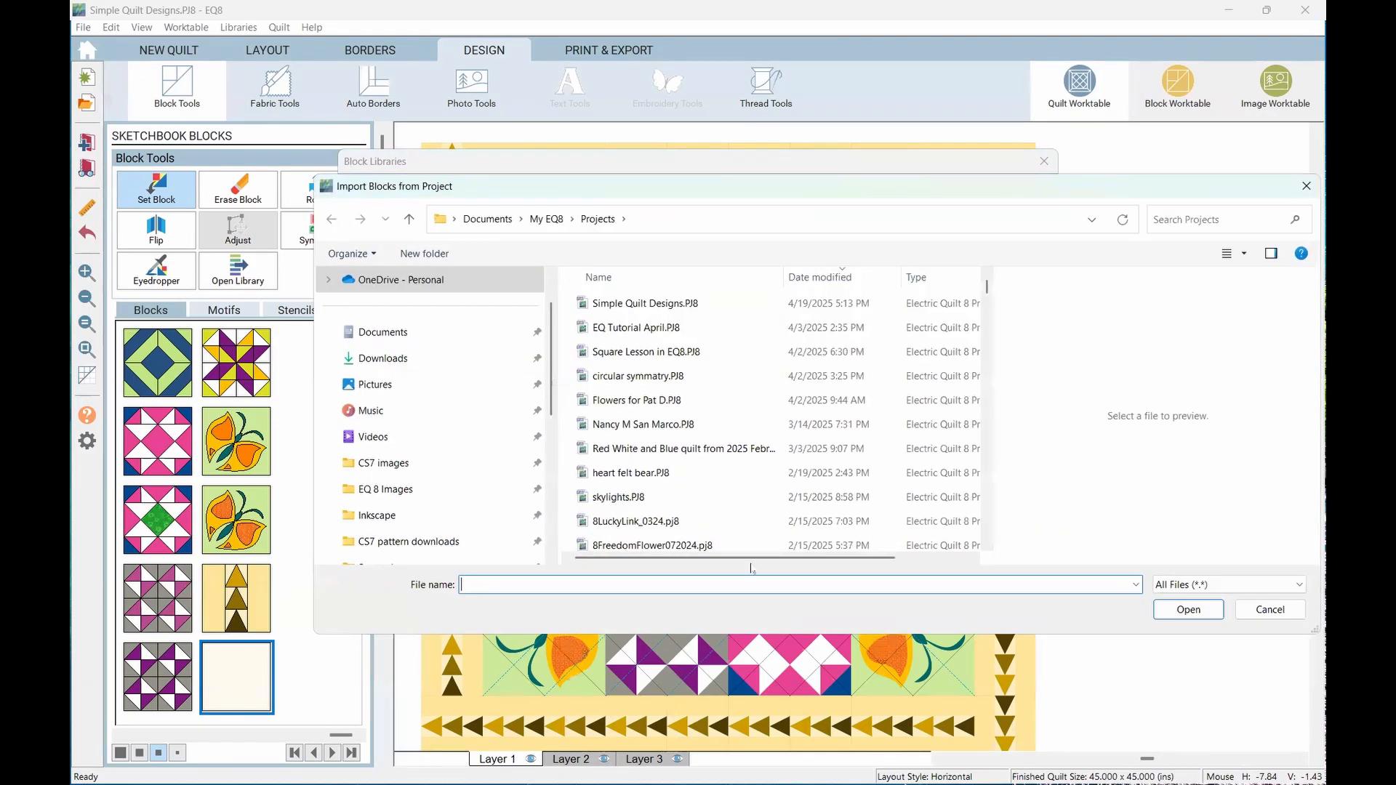
{"action": "scroll", "coordinate": [719, 380], "scroll_direction": "down", "scroll_amount": 5}
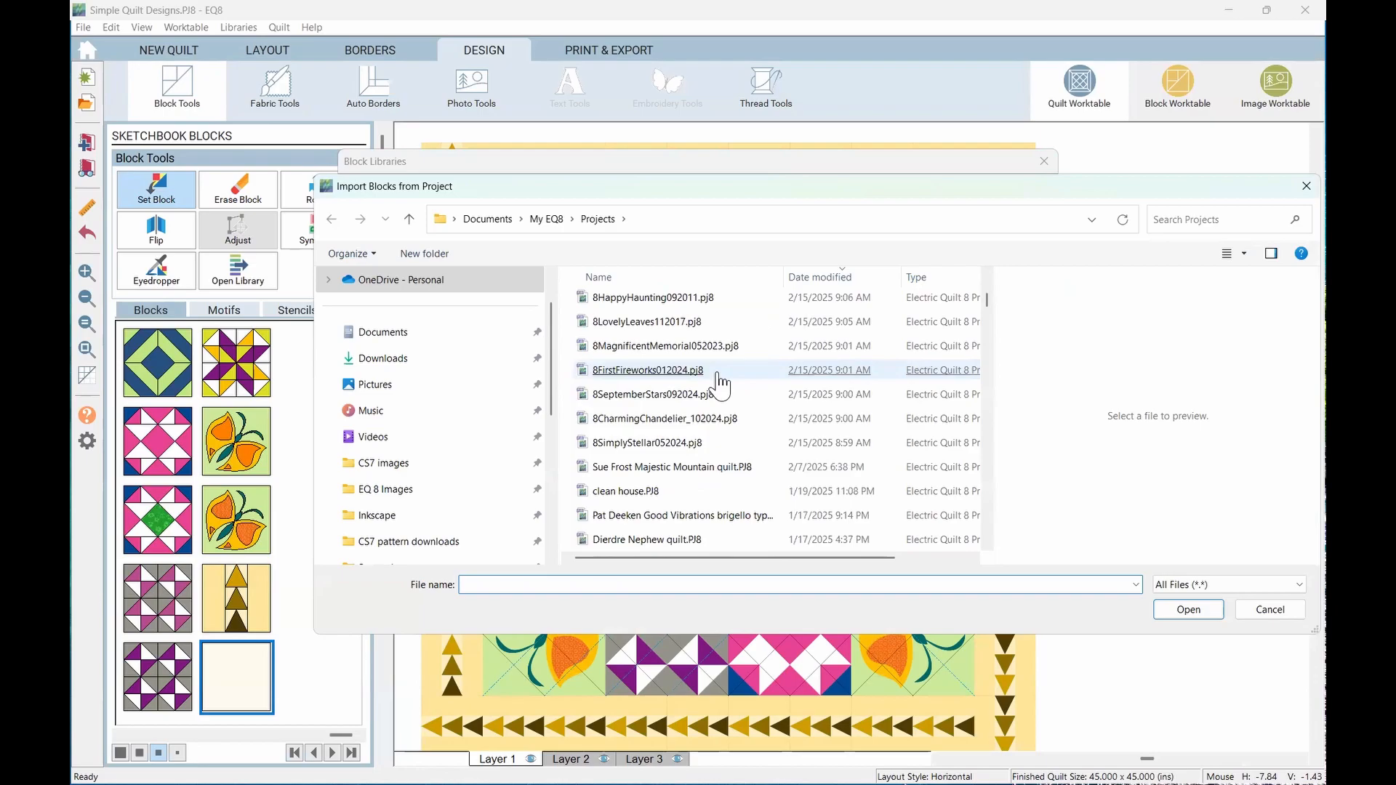
{"action": "scroll", "coordinate": [720, 380], "scroll_direction": "up", "scroll_amount": 3}
{"action": "scroll", "coordinate": [720, 381], "scroll_direction": "down", "scroll_amount": 8}
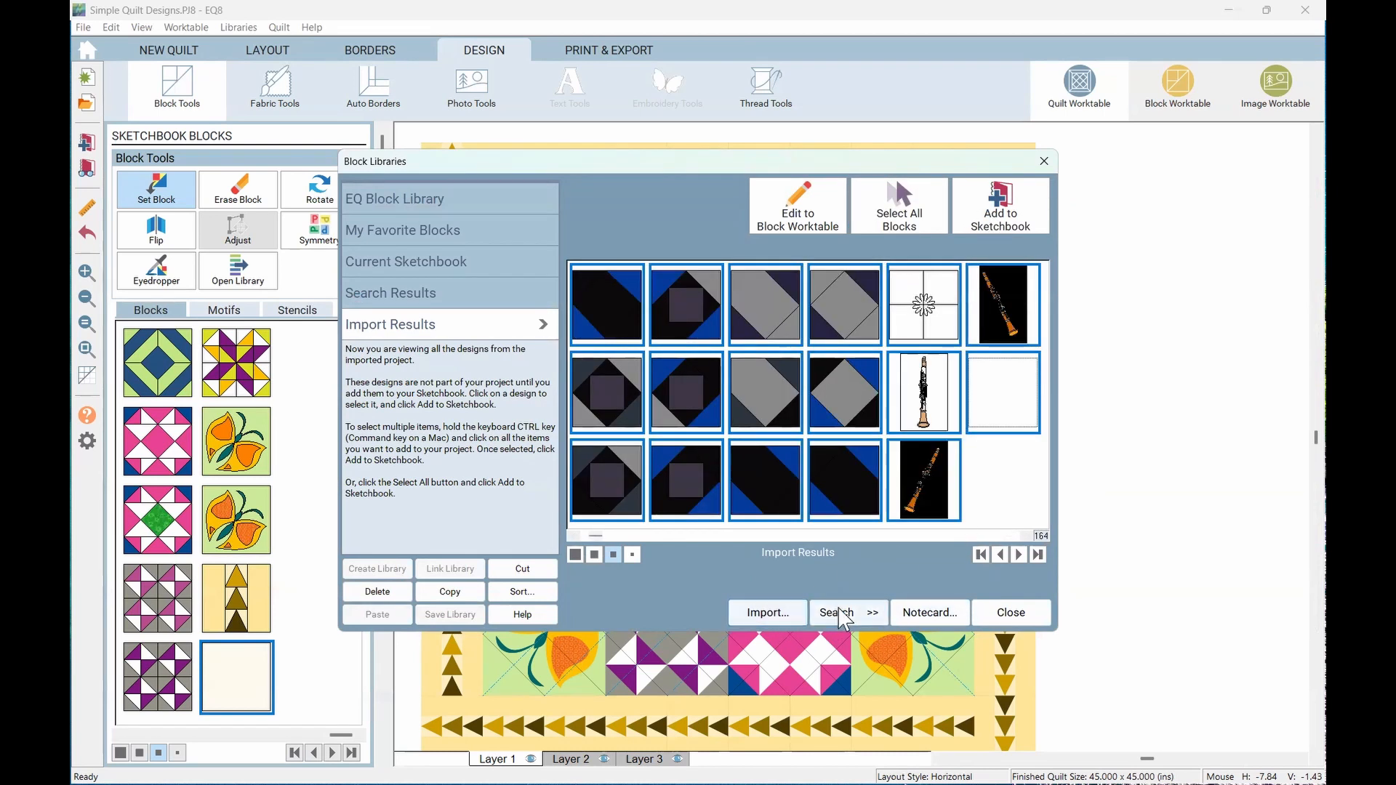
{"action": "left_click", "coordinate": [1001, 210]}
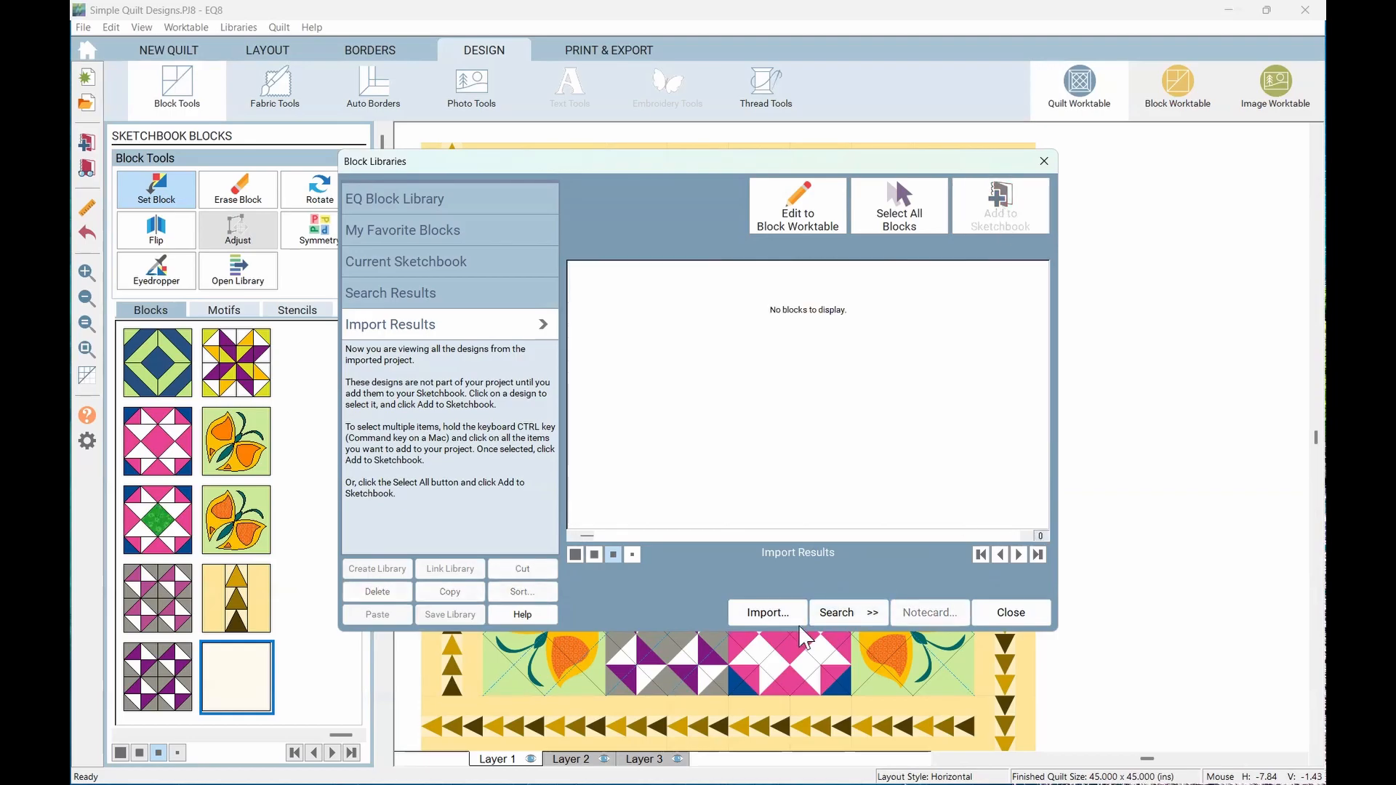
{"action": "left_click", "coordinate": [1007, 614]}
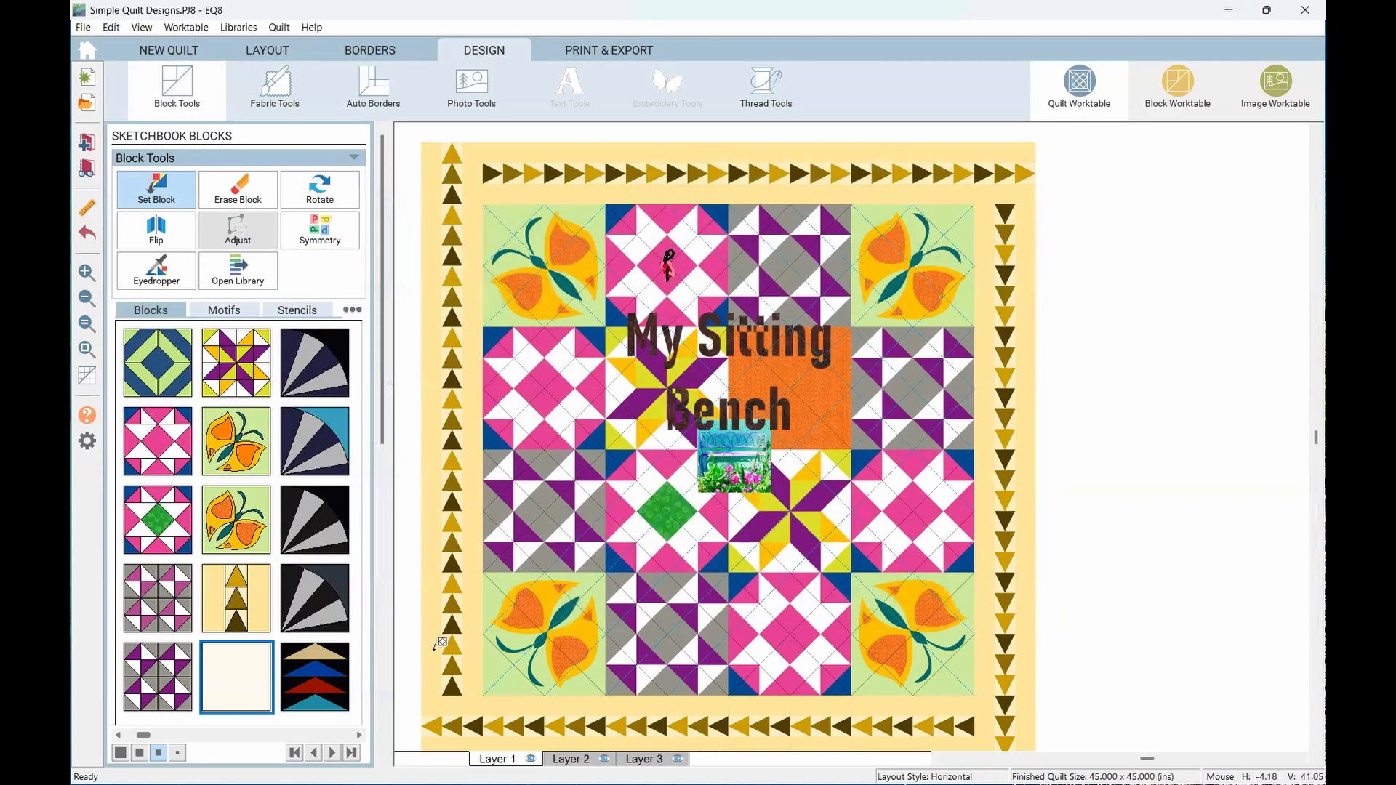
{"action": "left_click", "coordinate": [213, 736]}
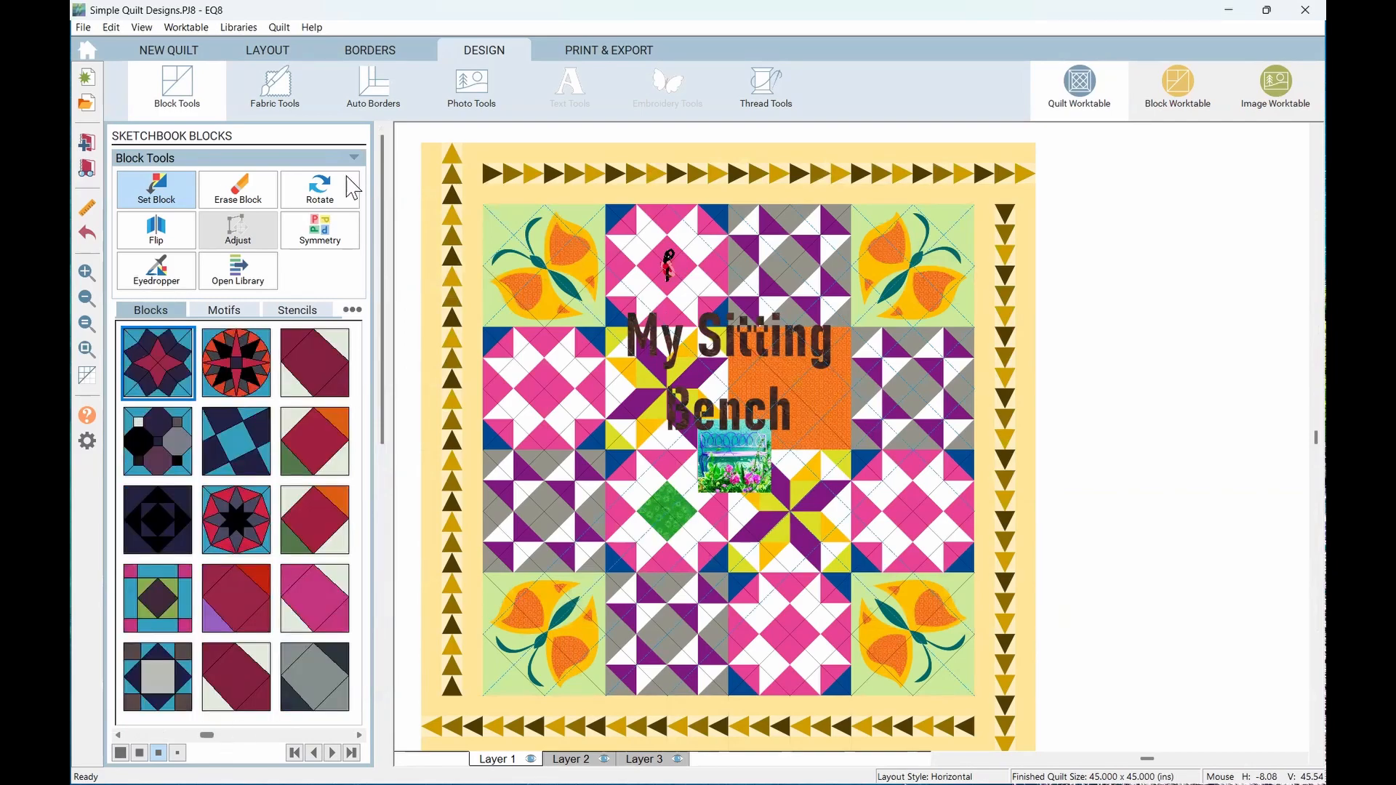
Open the fabric library and import the fabrics from a saved project in the Projects folder
{"action": "left_click", "coordinate": [238, 30]}
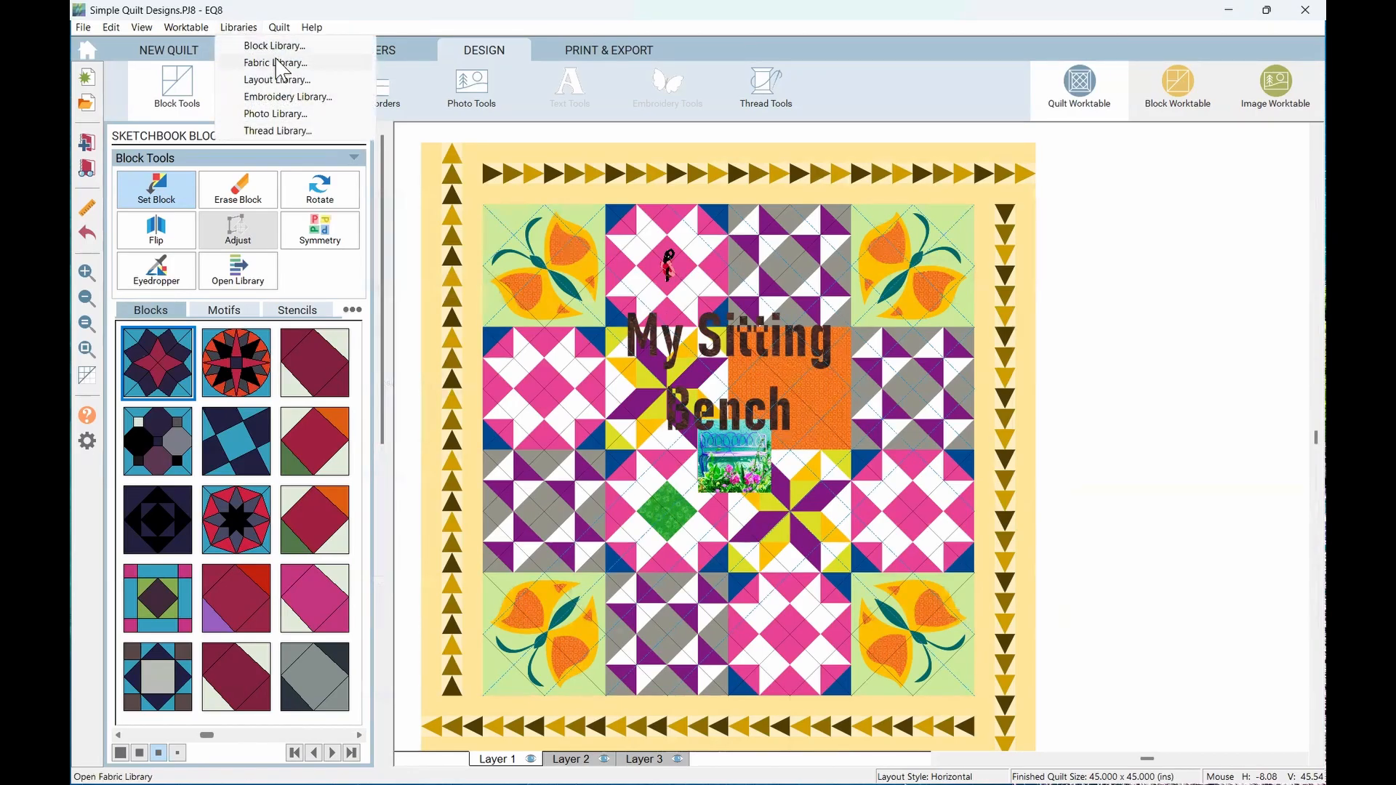
{"action": "left_click", "coordinate": [277, 64]}
{"action": "left_click", "coordinate": [754, 617]}
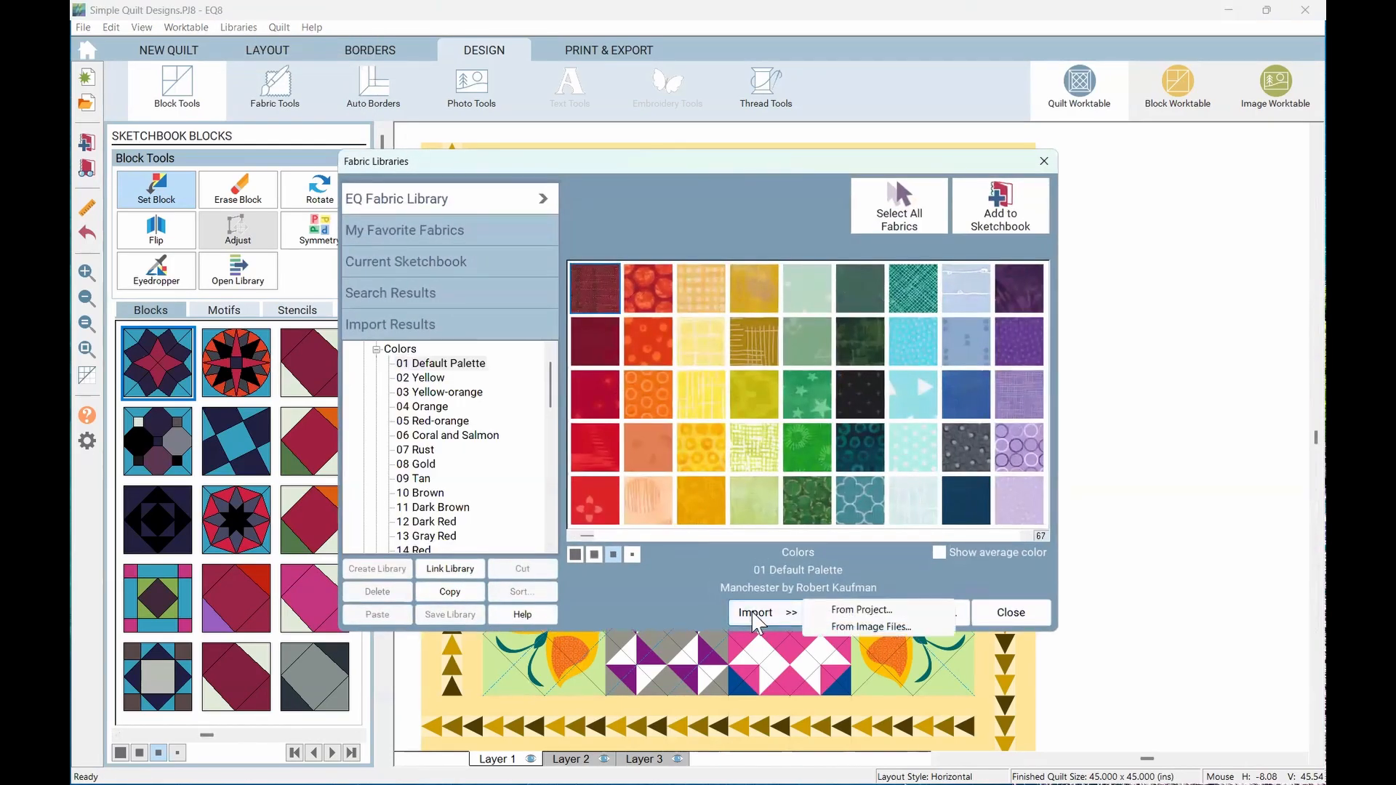
{"action": "left_click", "coordinate": [896, 610]}
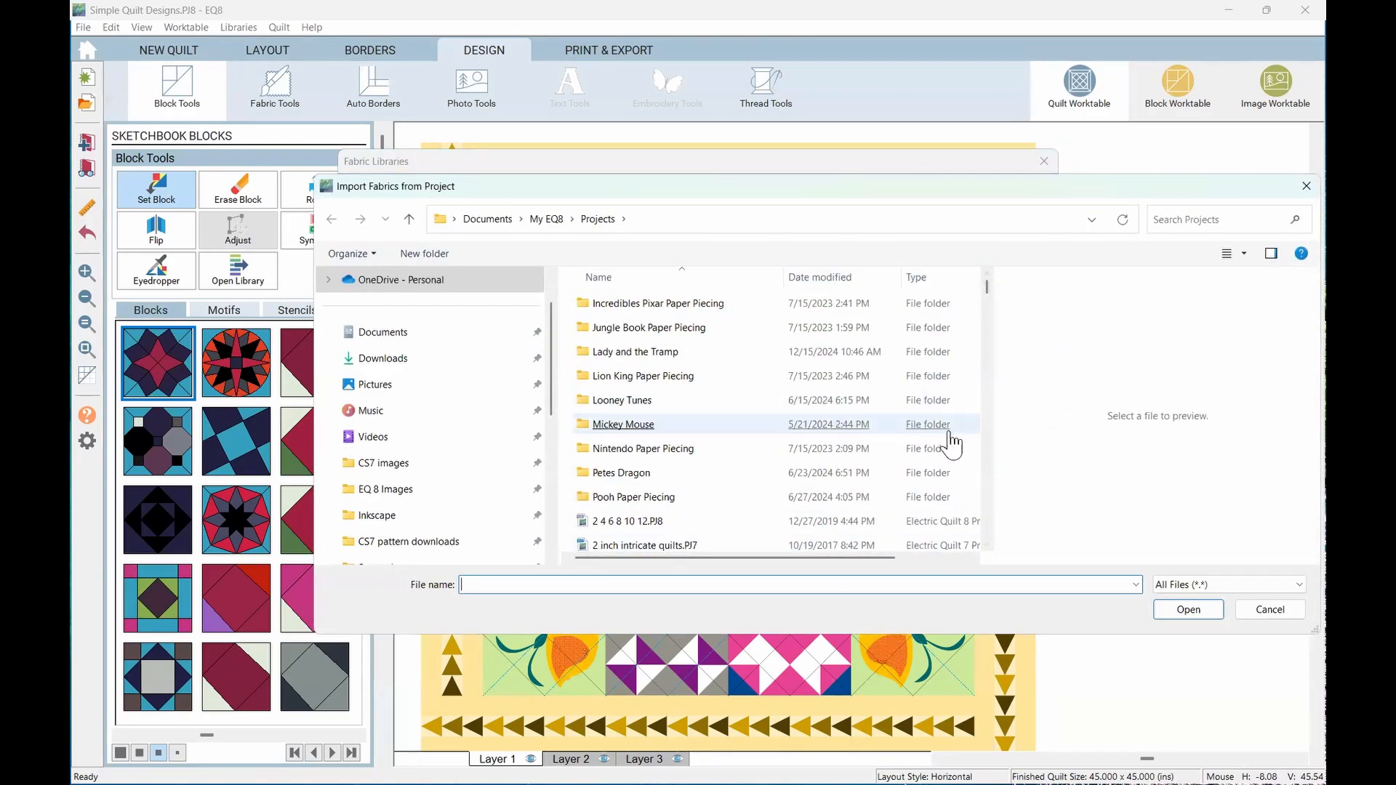
{"action": "scroll", "coordinate": [997, 486], "scroll_direction": "down", "scroll_amount": 8}
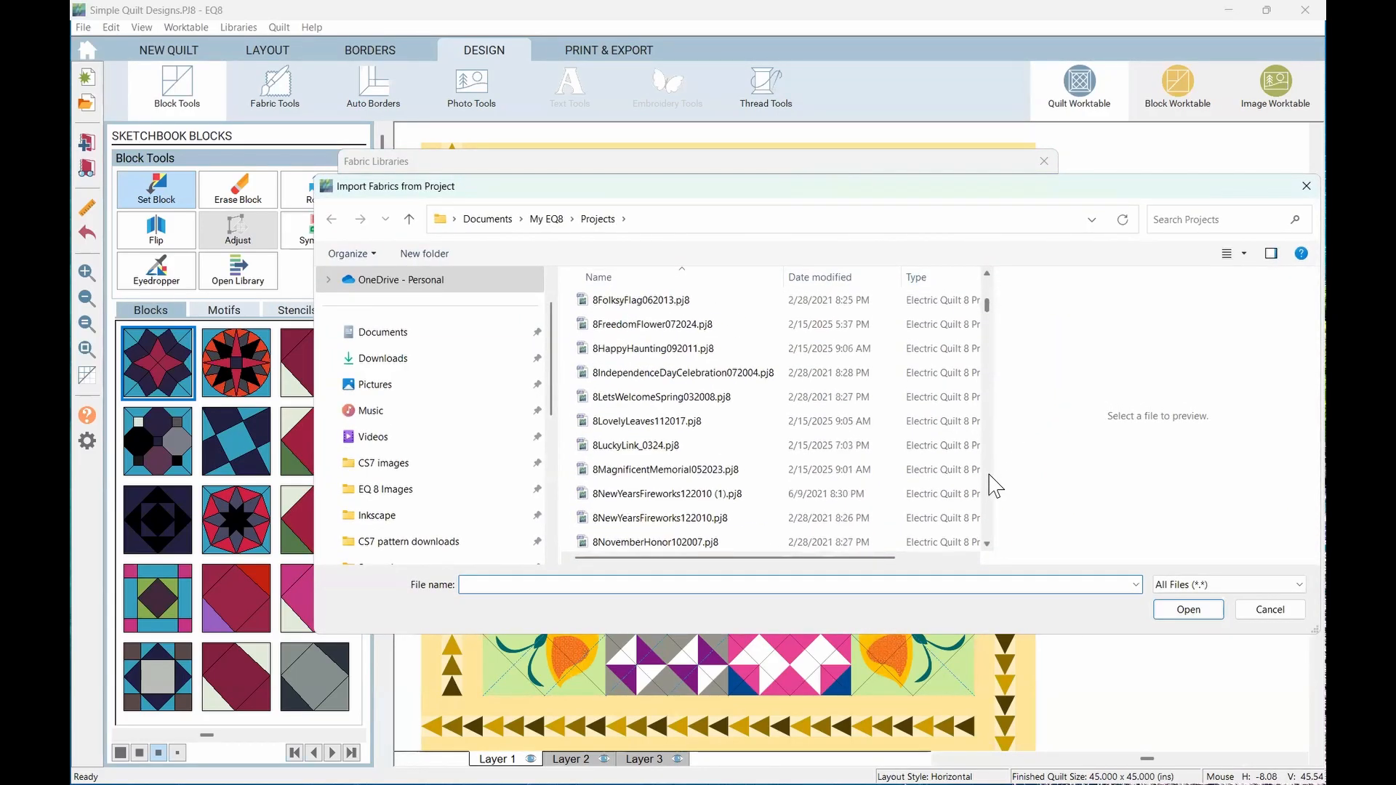
{"action": "scroll", "coordinate": [996, 486], "scroll_direction": "down", "scroll_amount": 15}
{"action": "scroll", "coordinate": [997, 486], "scroll_direction": "down", "scroll_amount": 4}
{"action": "scroll", "coordinate": [996, 486], "scroll_direction": "down", "scroll_amount": 10}
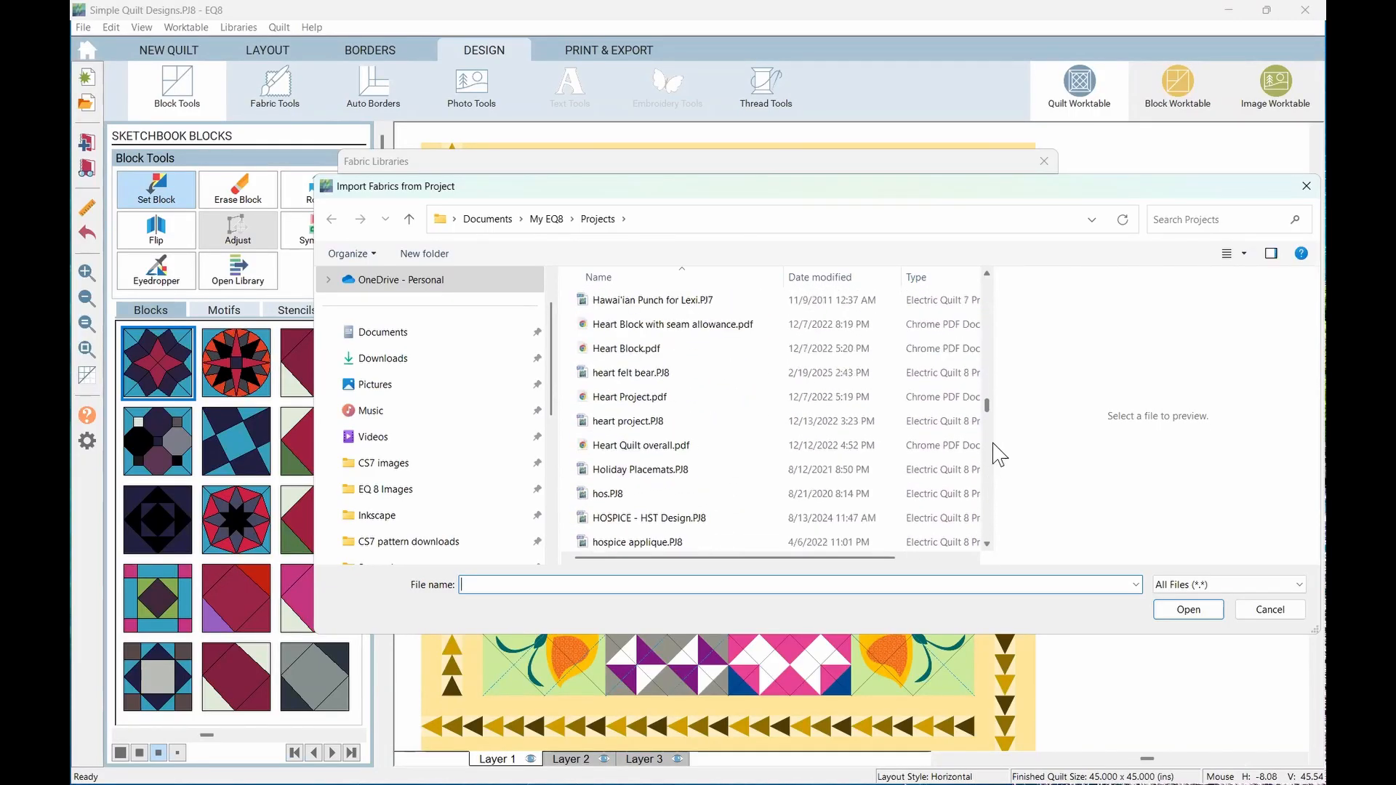
{"action": "scroll", "coordinate": [989, 524], "scroll_direction": "down", "scroll_amount": 12}
{"action": "scroll", "coordinate": [987, 531], "scroll_direction": "down", "scroll_amount": 1}
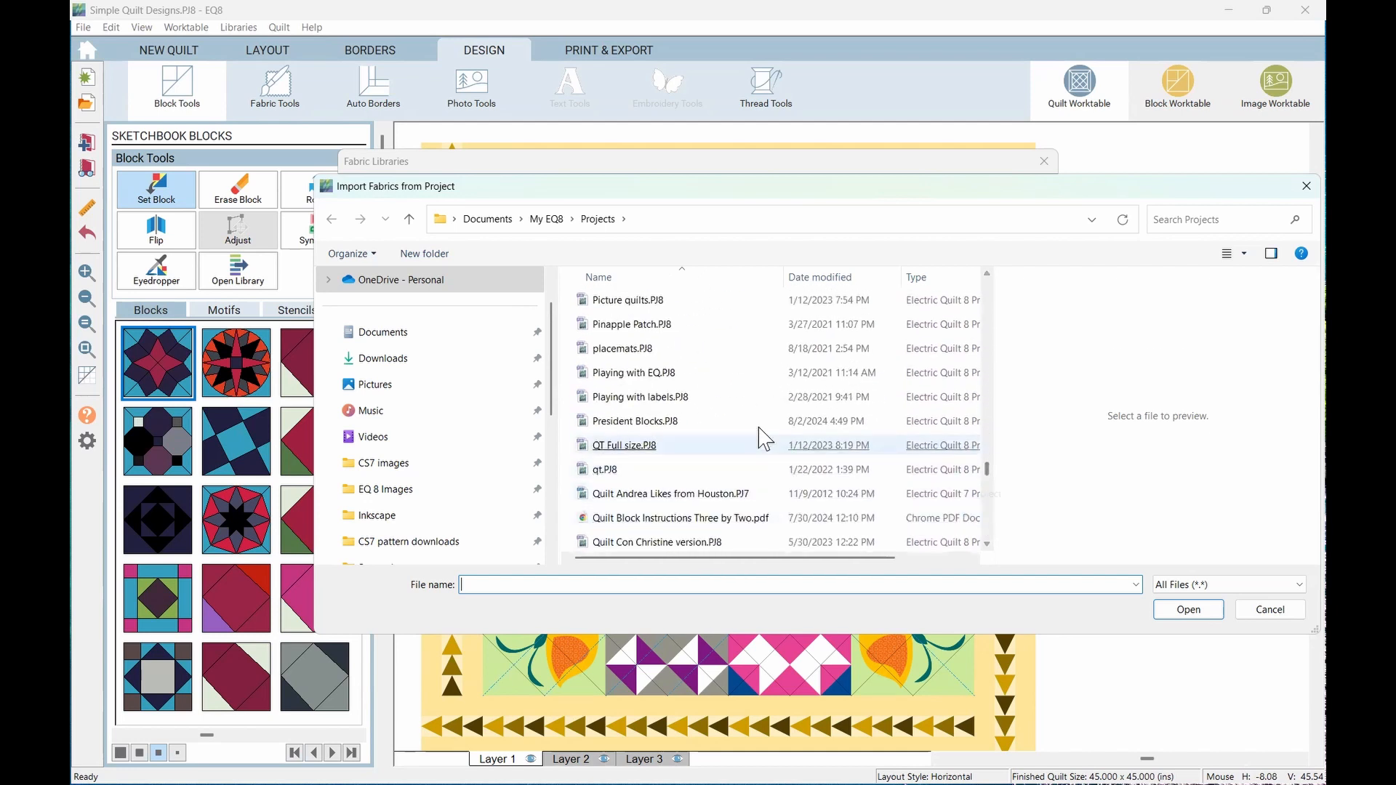
{"action": "scroll", "coordinate": [725, 399], "scroll_direction": "up", "scroll_amount": 3}
{"action": "double_click", "coordinate": [669, 471]}
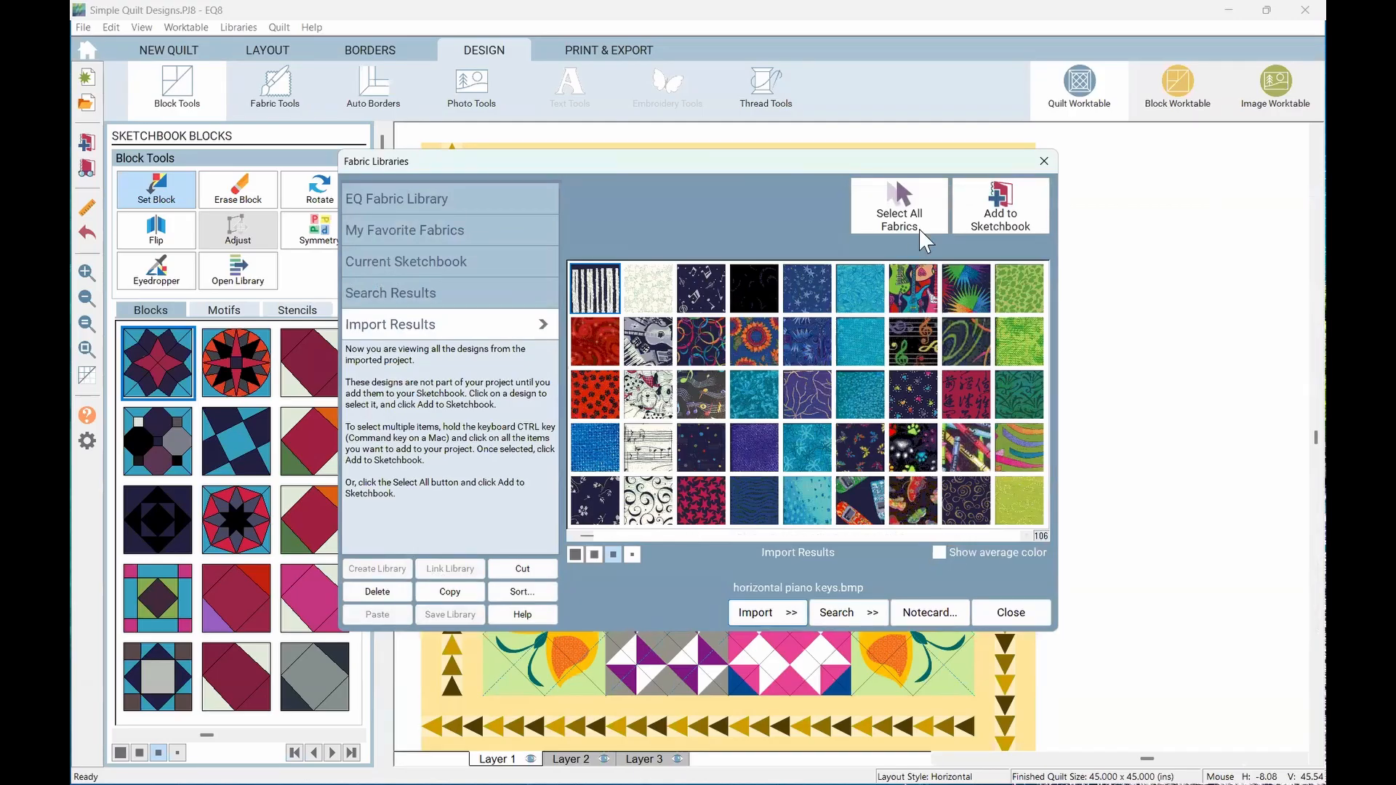
Add all the imported fabrics to the sketchbook and browse them in the sketchbook fabrics
{"action": "left_click", "coordinate": [901, 212]}
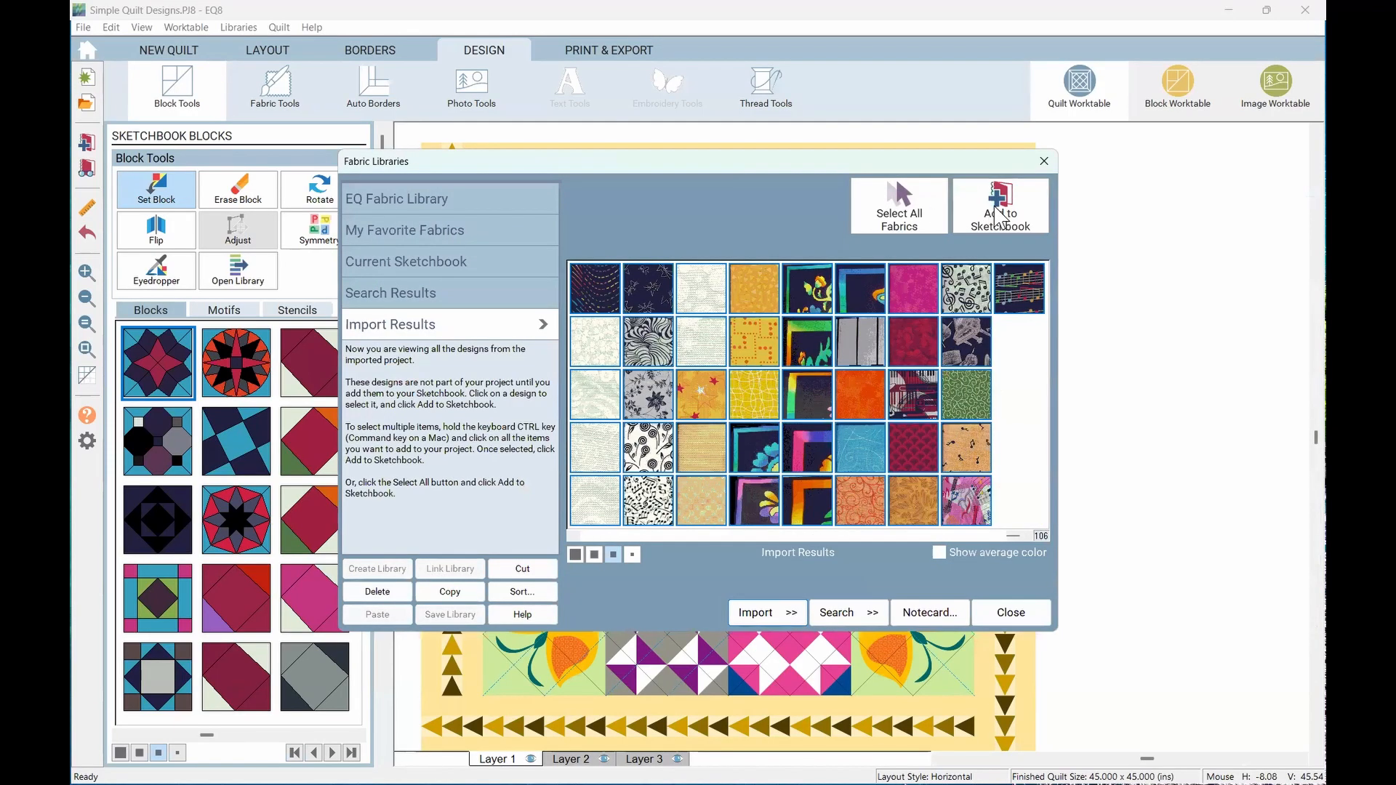
{"action": "left_click", "coordinate": [1000, 211]}
{"action": "left_click", "coordinate": [1010, 612]}
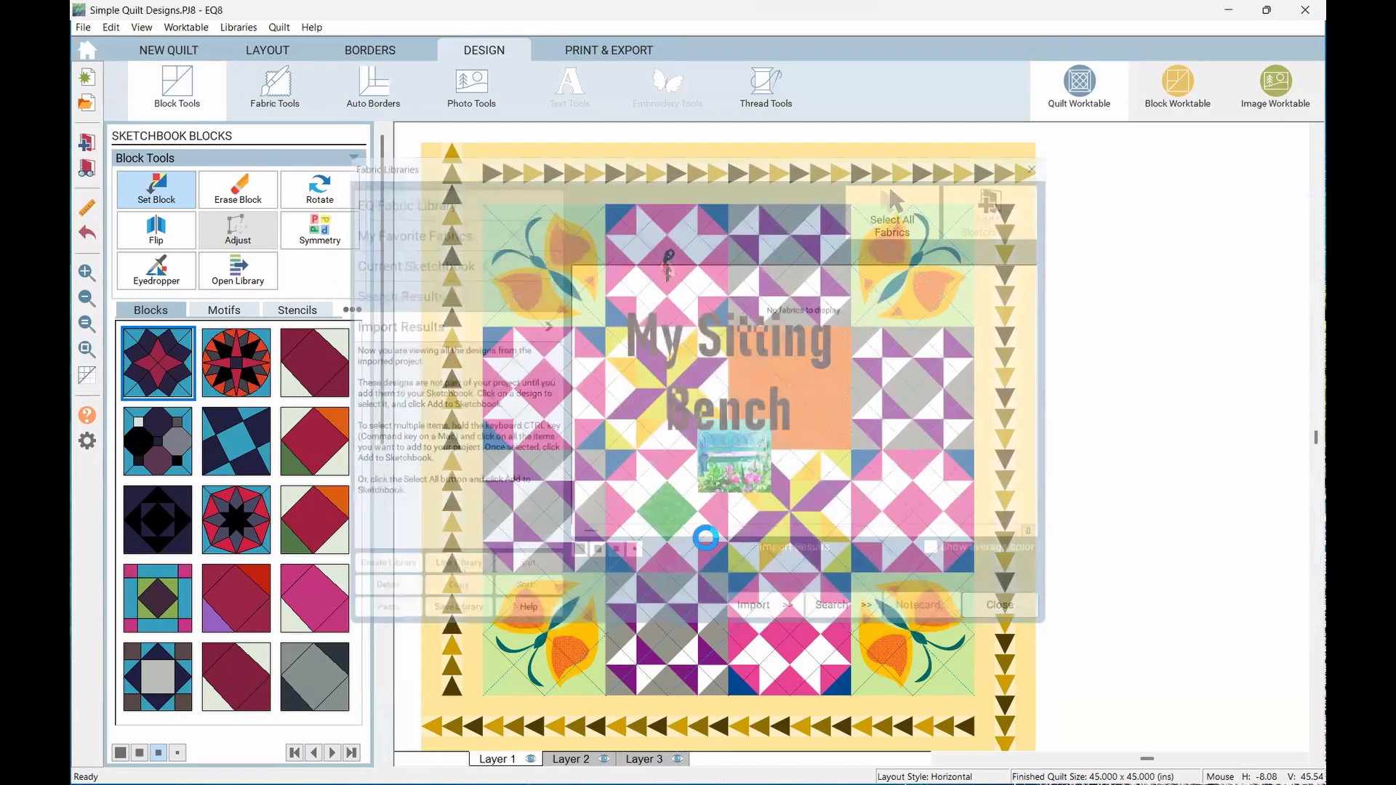
{"action": "left_click", "coordinate": [290, 91]}
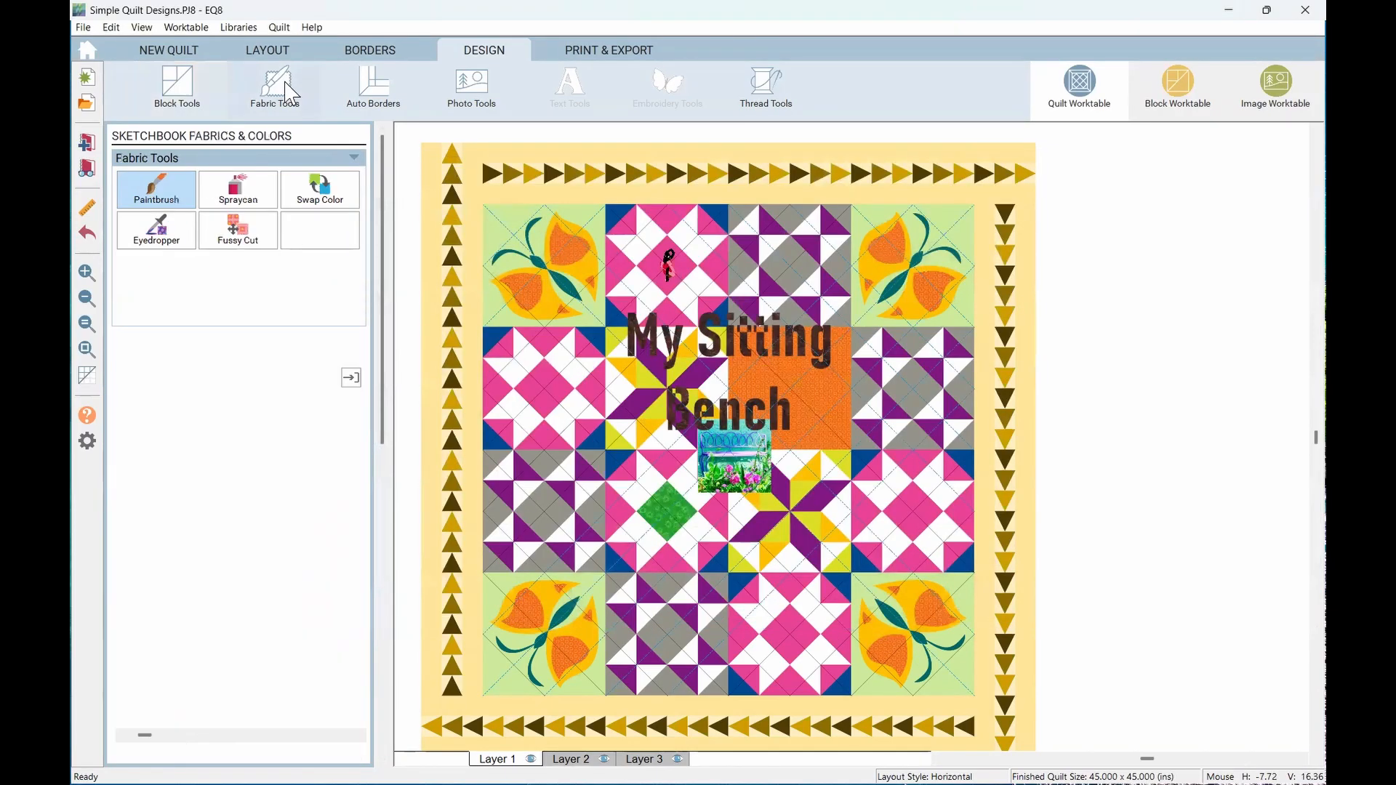
{"action": "left_click", "coordinate": [240, 735]}
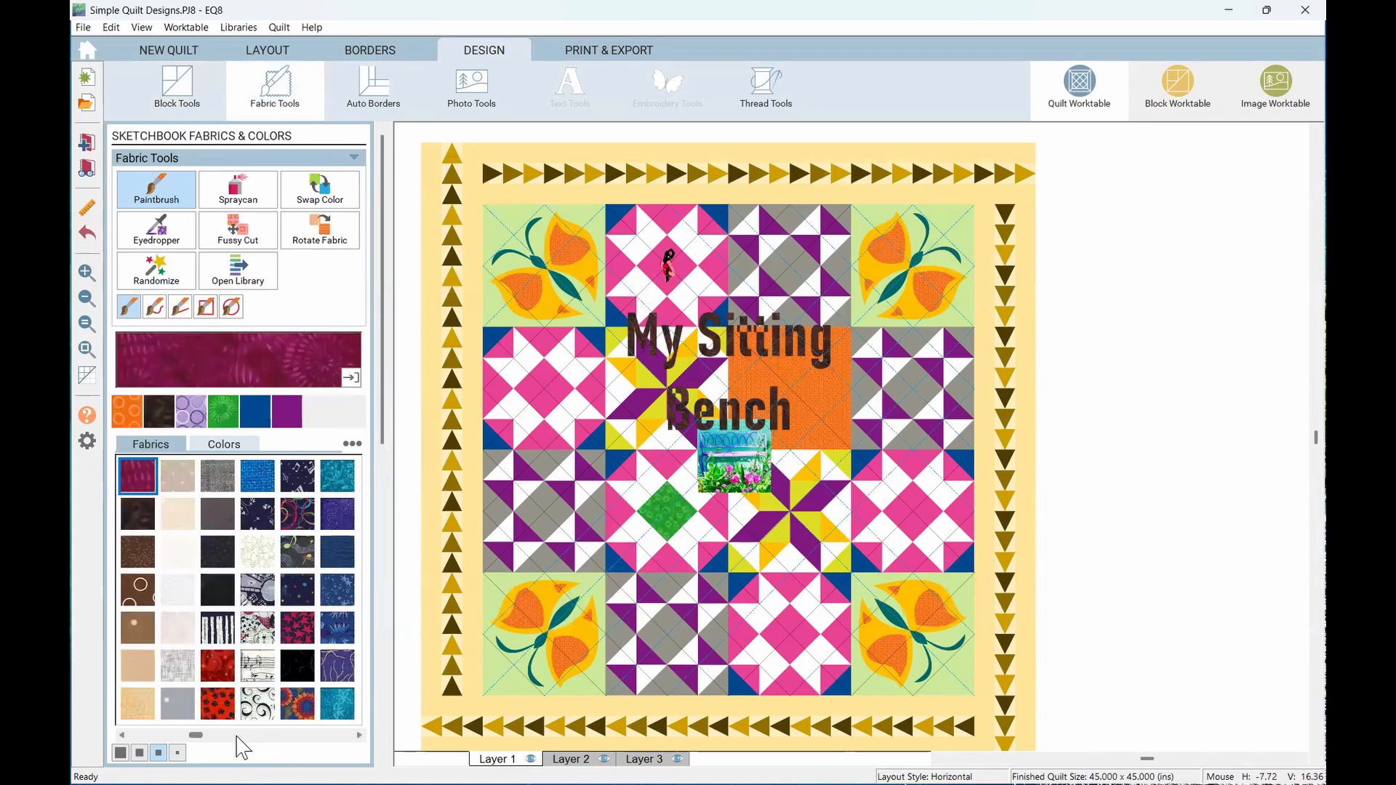